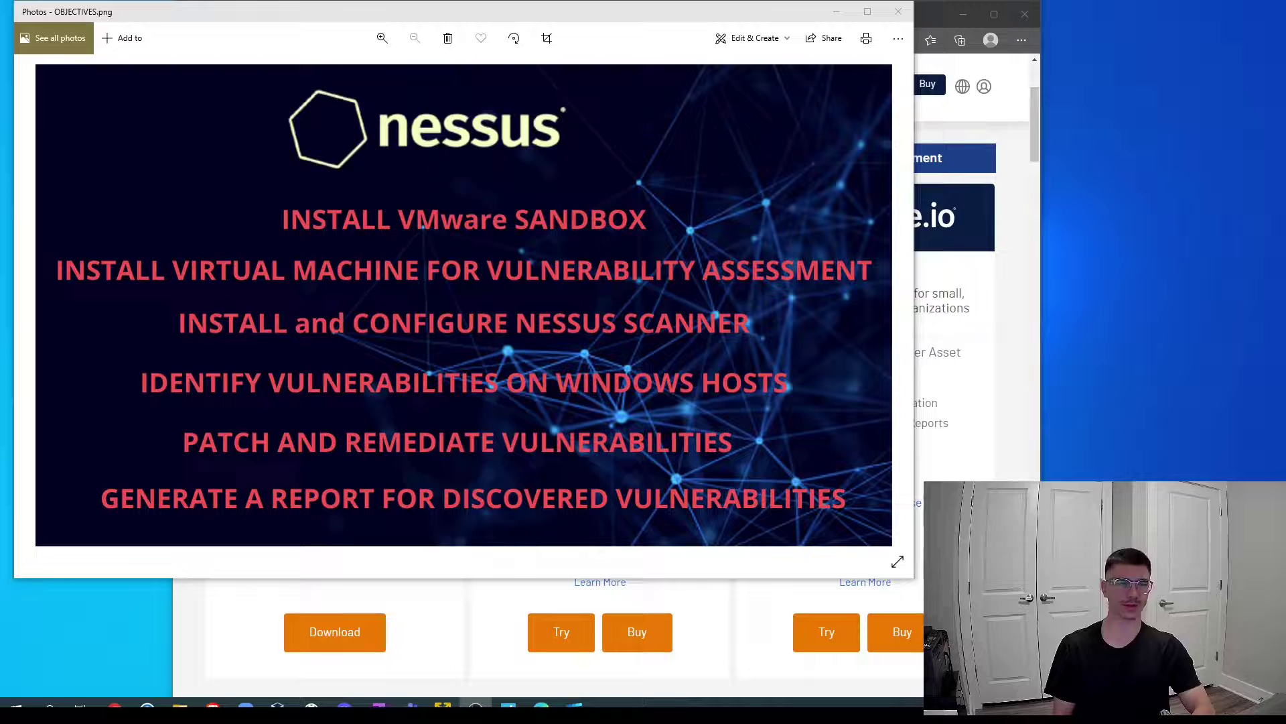
Step: Bring Brave, showing the VMware Workstation Player download page, back in front of the Photos viewer
{"action": "left_click", "coordinate": [1025, 451]}
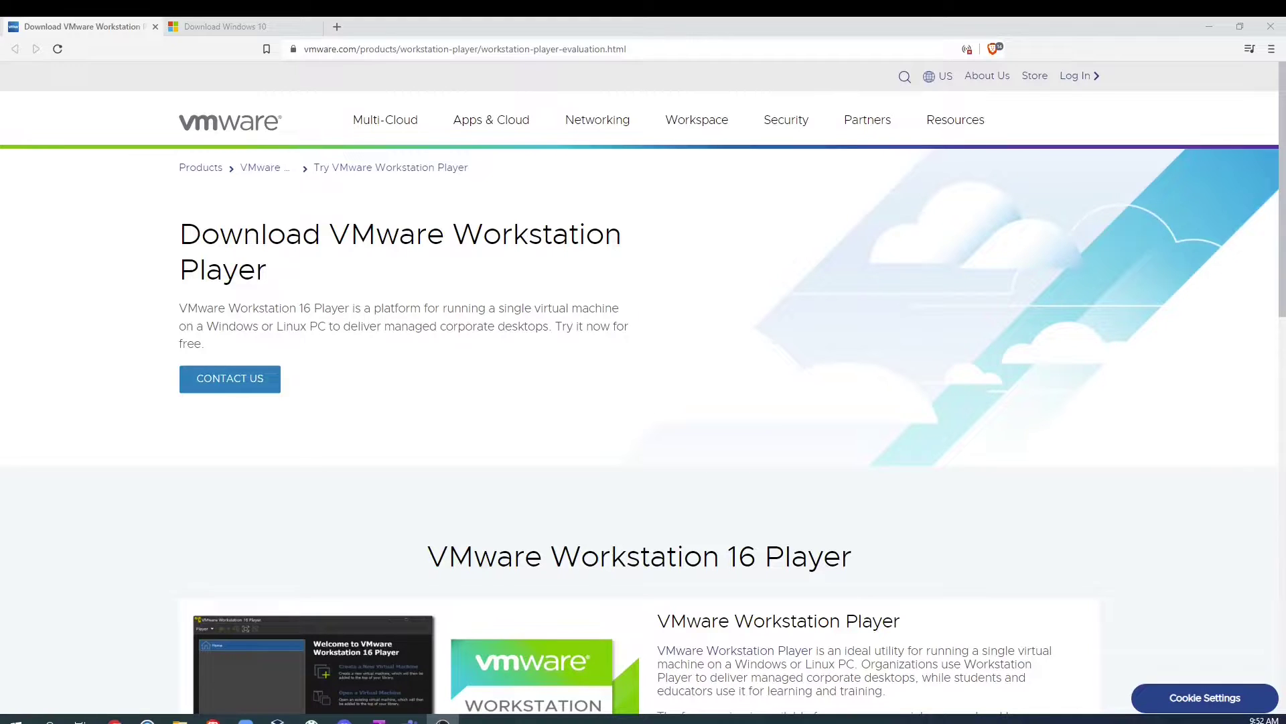
Step: Run the already-downloaded VMware-player-full-16.2.3 installer from the Downloads folder instead of re-downloading it
{"action": "scroll", "coordinate": [230, 443], "scroll_direction": "down", "scroll_amount": 8}
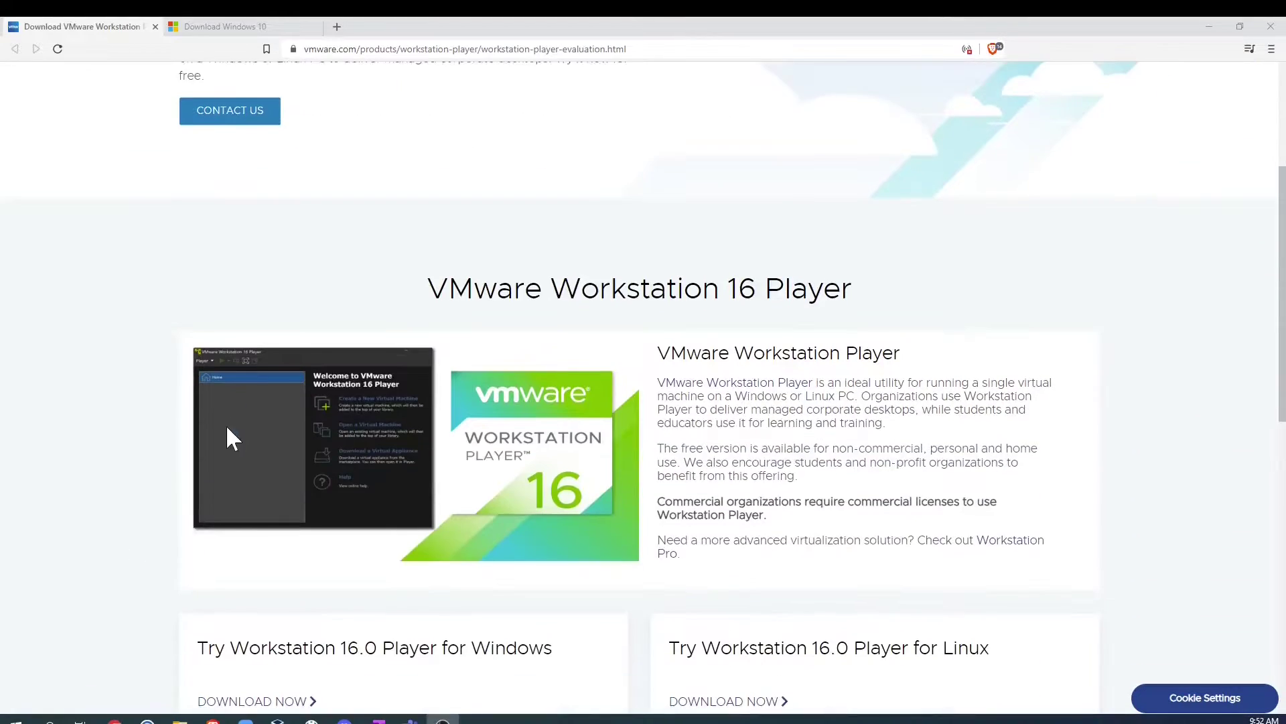
{"action": "left_click", "coordinate": [258, 441]}
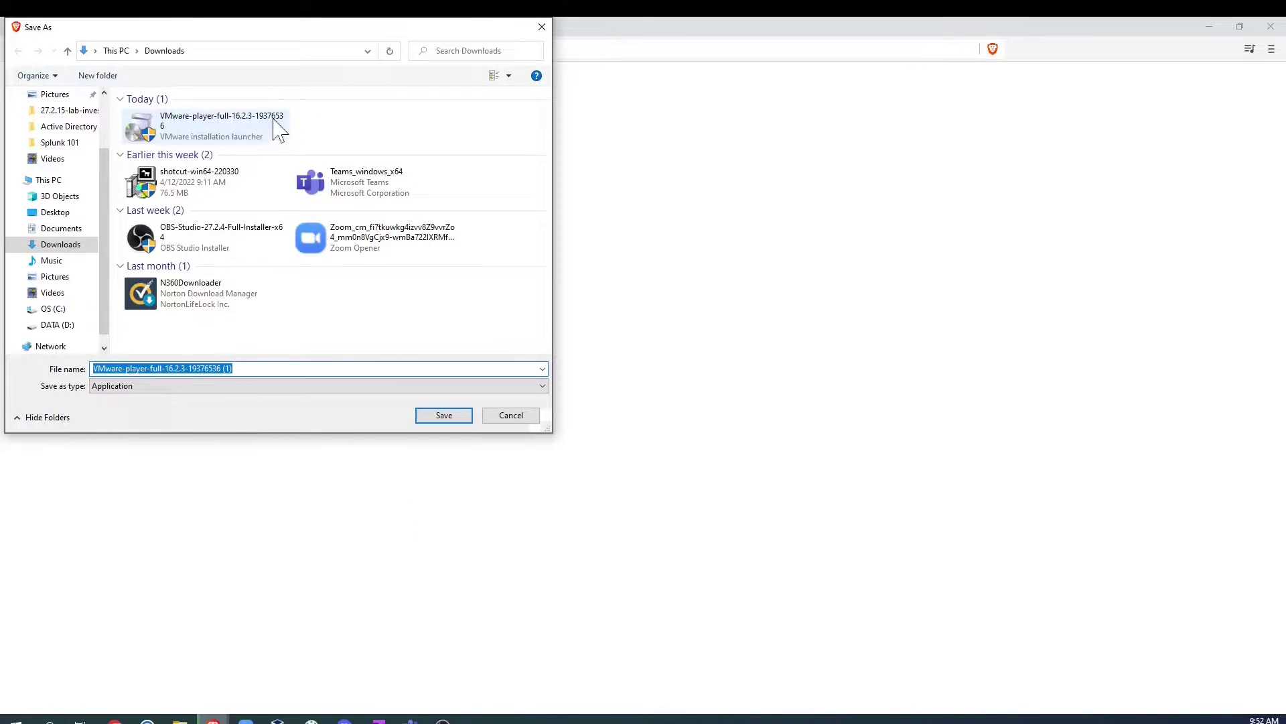
{"action": "left_click", "coordinate": [542, 27]}
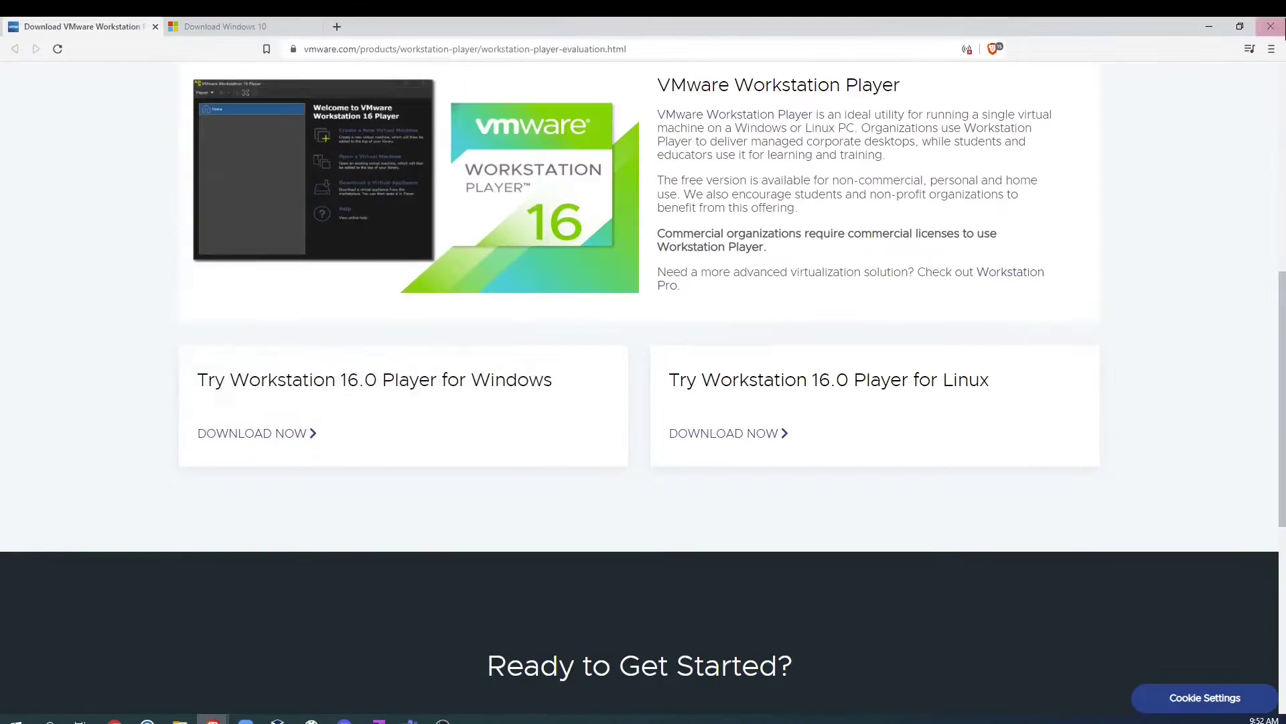
{"action": "left_click", "coordinate": [179, 720]}
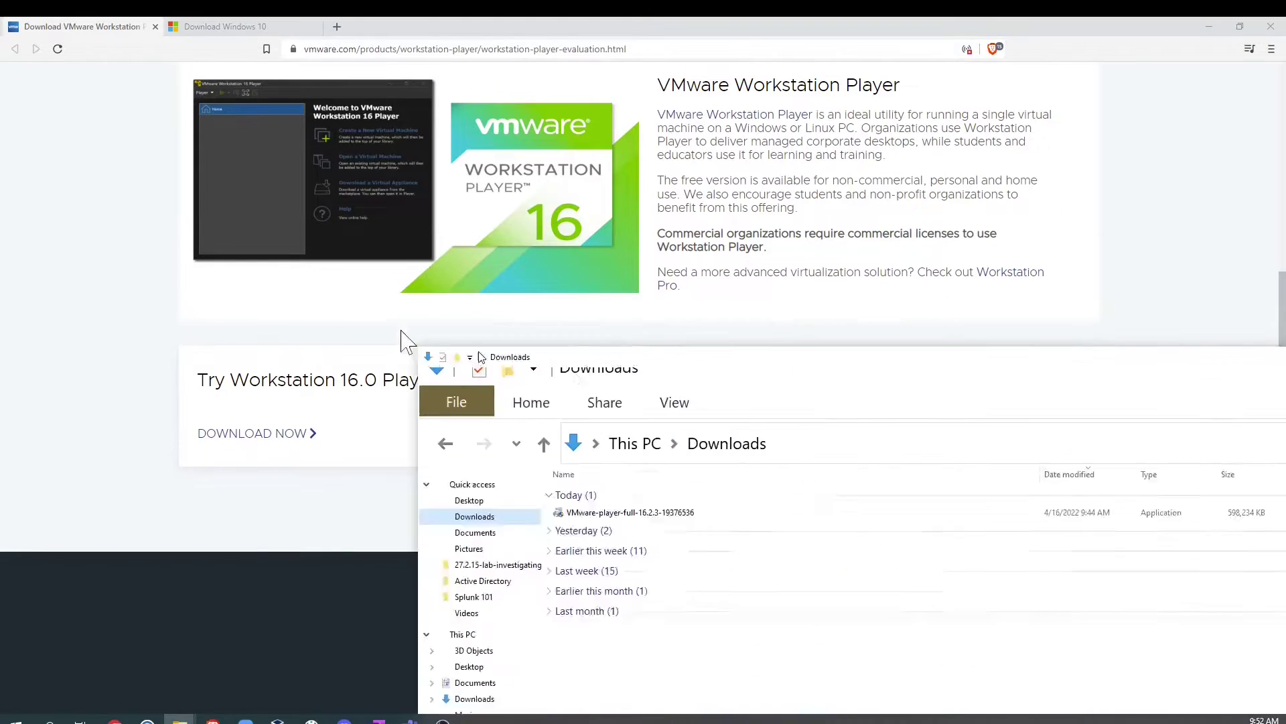
{"action": "double_click", "coordinate": [379, 236]}
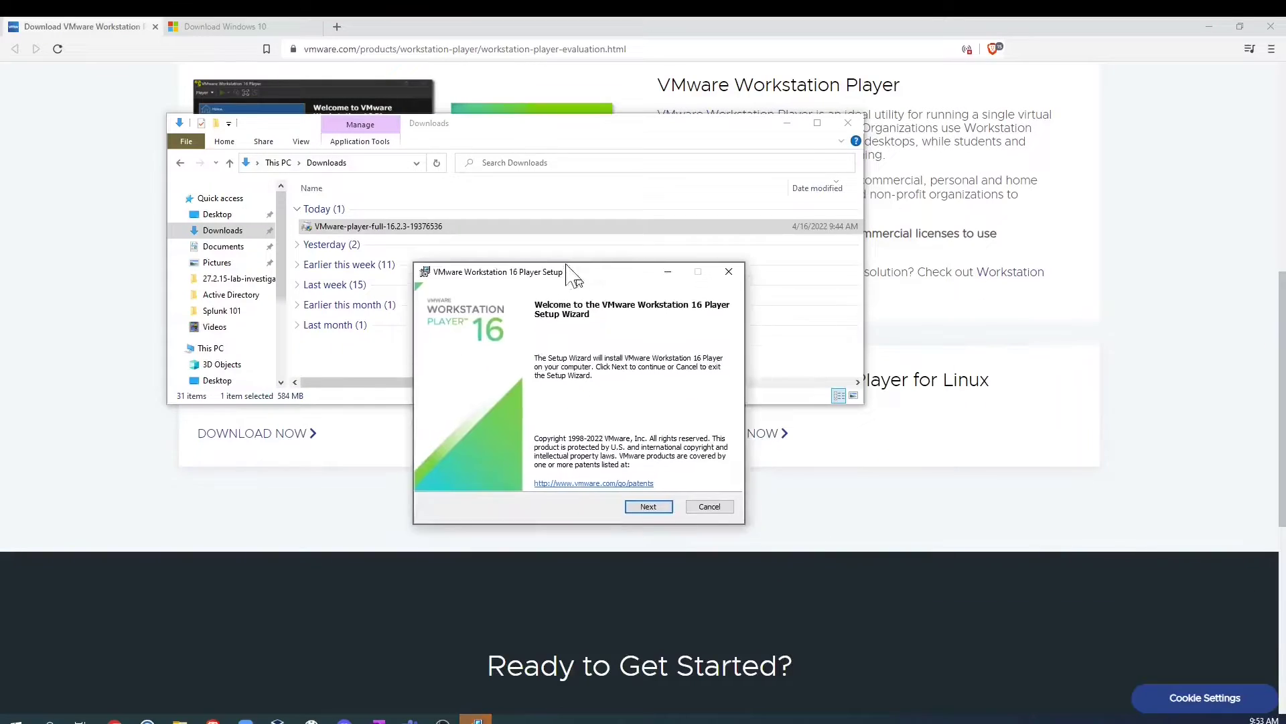
{"action": "left_click_drag", "start_coordinate": [571, 270], "coordinate": [477, 160]}
Step: Accept the licence agreement and keep the default install location, features and update settings
{"action": "left_click", "coordinate": [846, 123]}
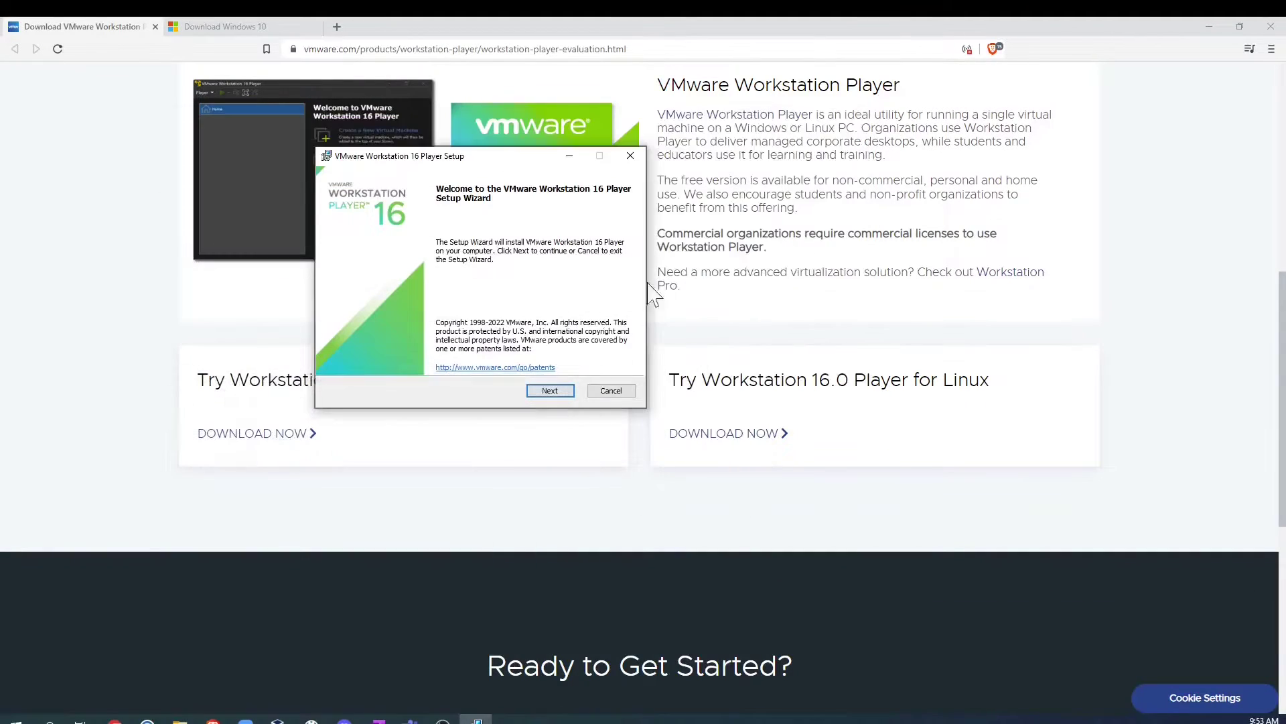
{"action": "left_click", "coordinate": [550, 392]}
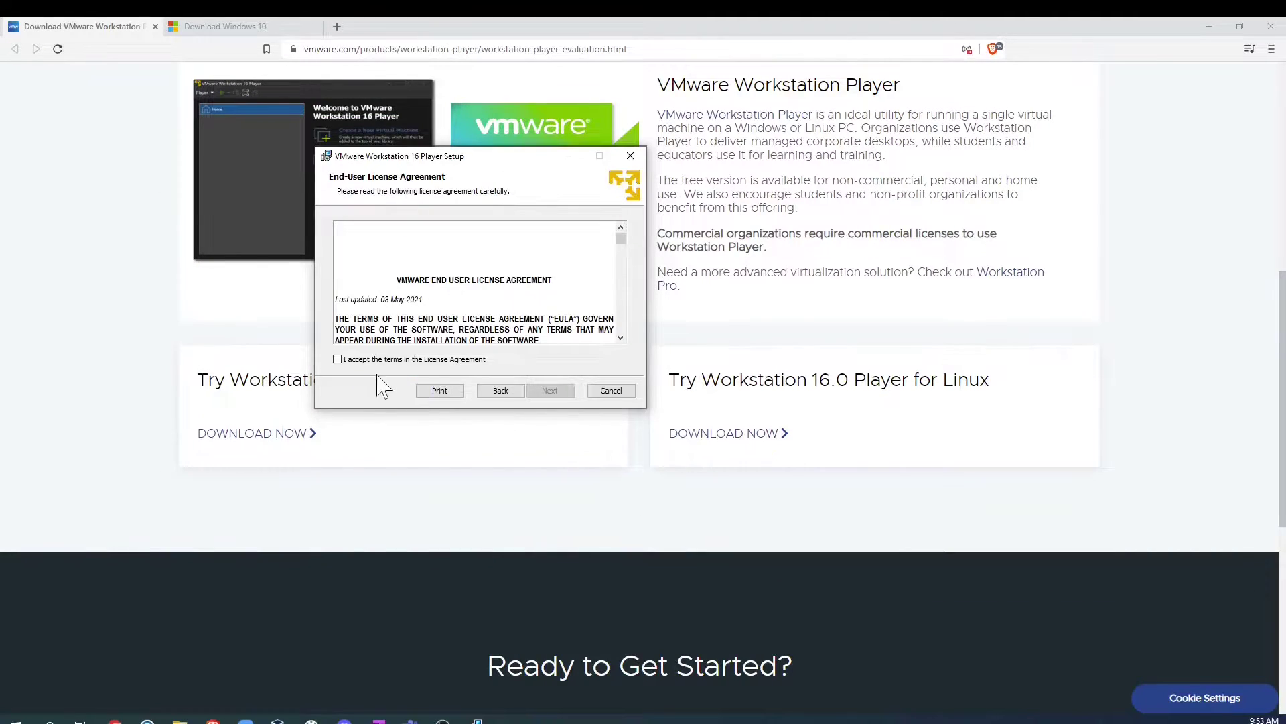
{"action": "left_click", "coordinate": [337, 359]}
{"action": "left_click", "coordinate": [550, 391]}
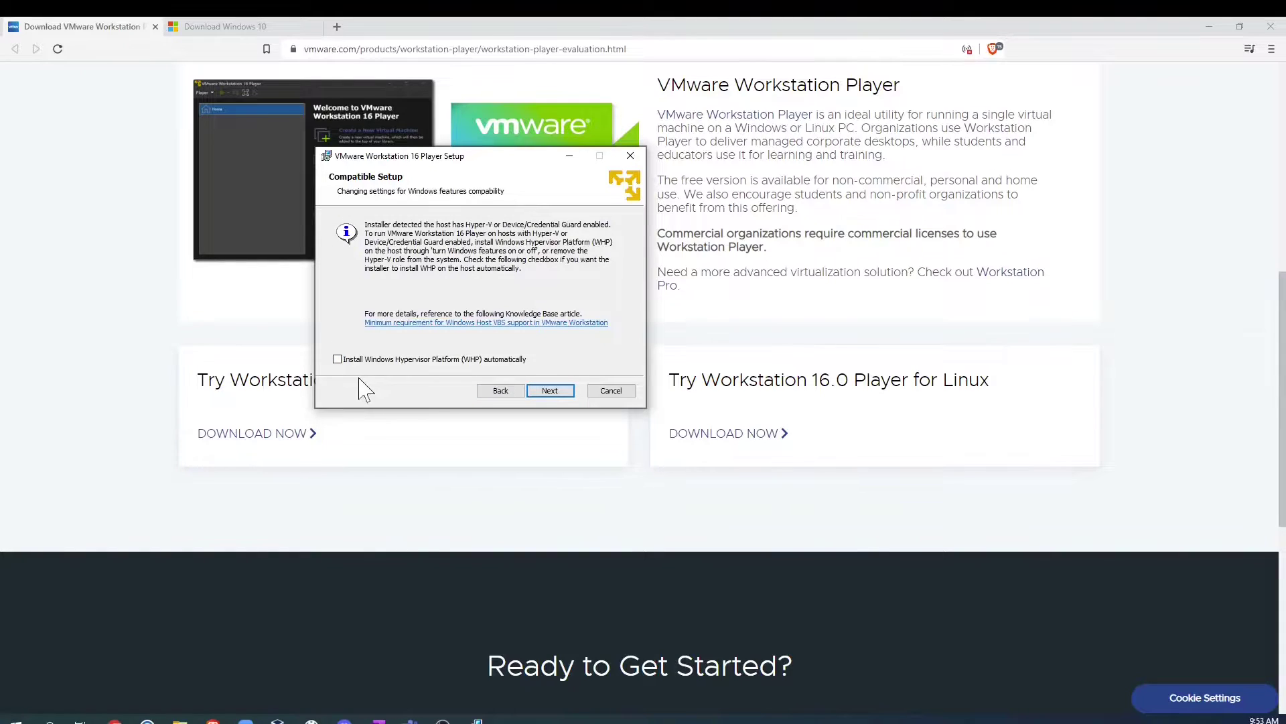
{"action": "left_click", "coordinate": [552, 394]}
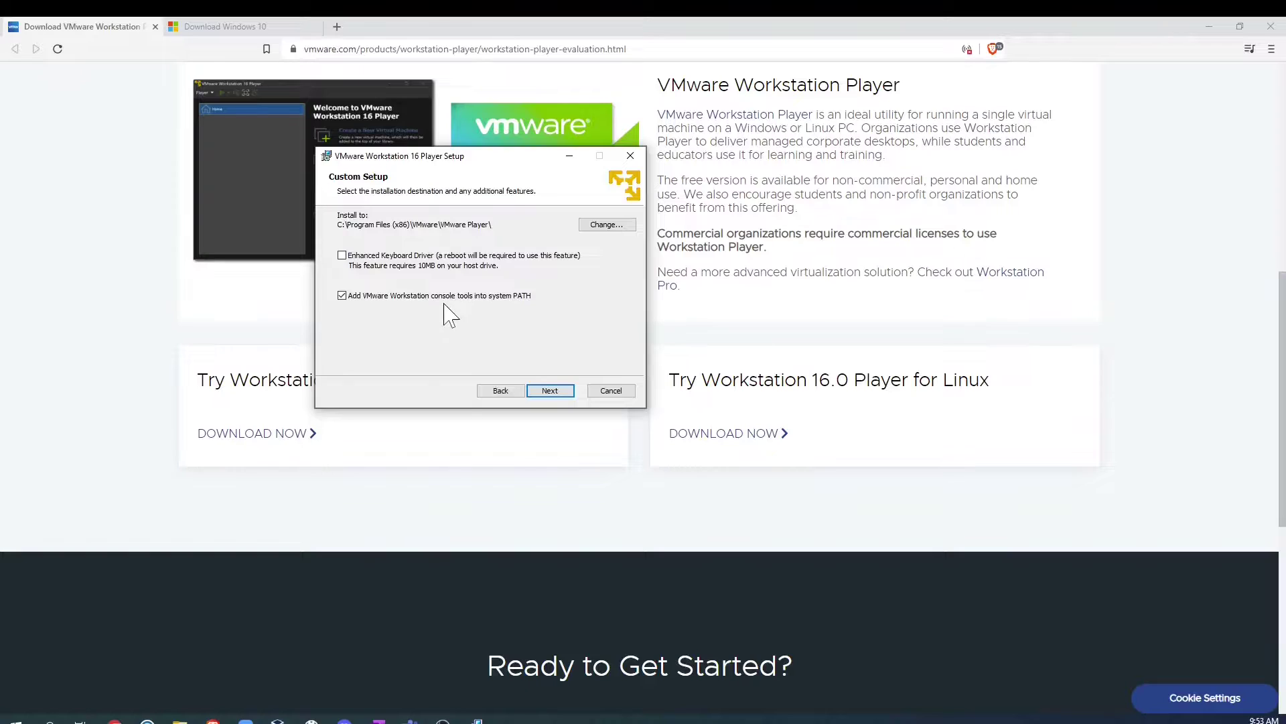
{"action": "left_click", "coordinate": [554, 392]}
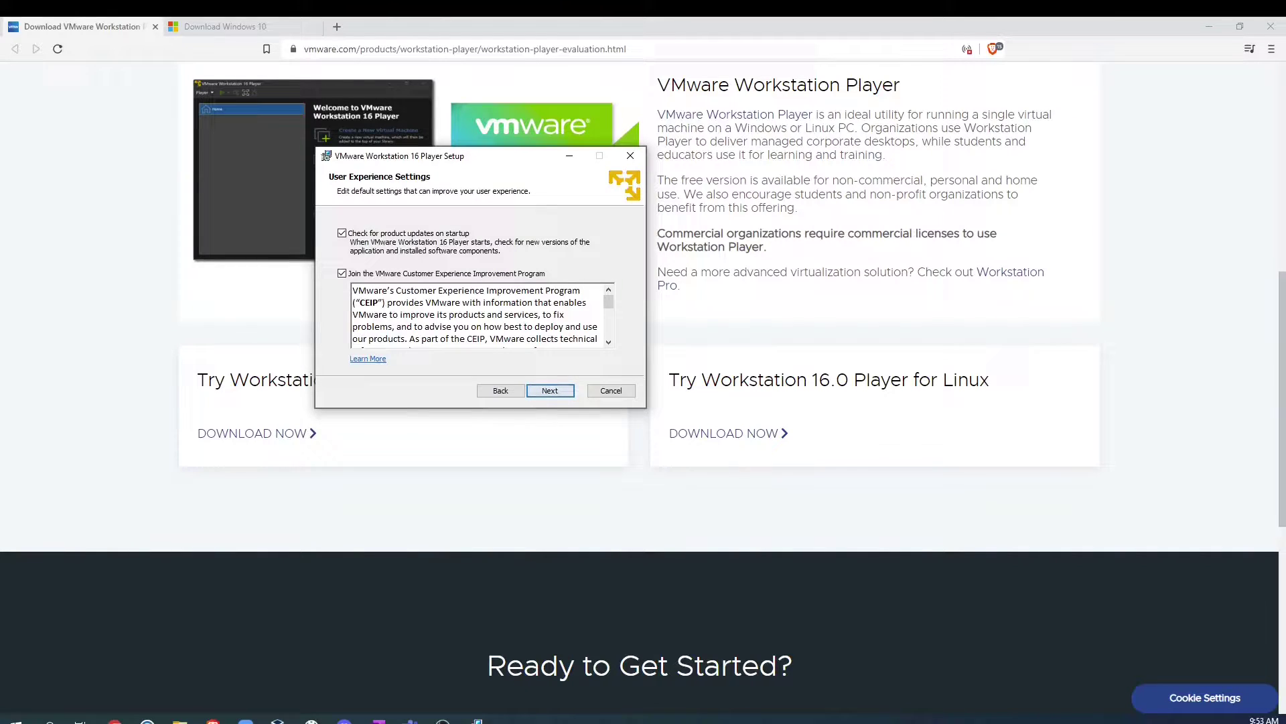
{"action": "left_click", "coordinate": [548, 393]}
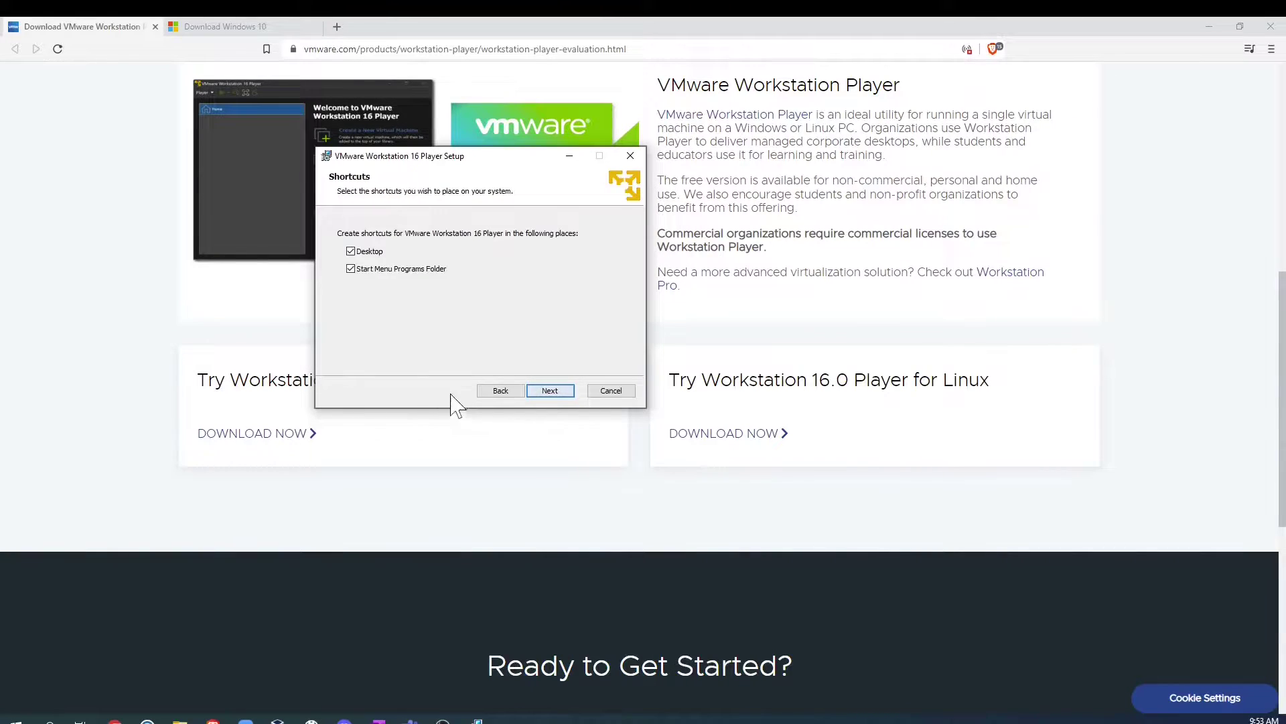
Step: Install Player without a Start Menu Programs folder shortcut and close the finished wizard
{"action": "left_click", "coordinate": [395, 270]}
{"action": "left_click", "coordinate": [552, 394]}
{"action": "left_click", "coordinate": [555, 393]}
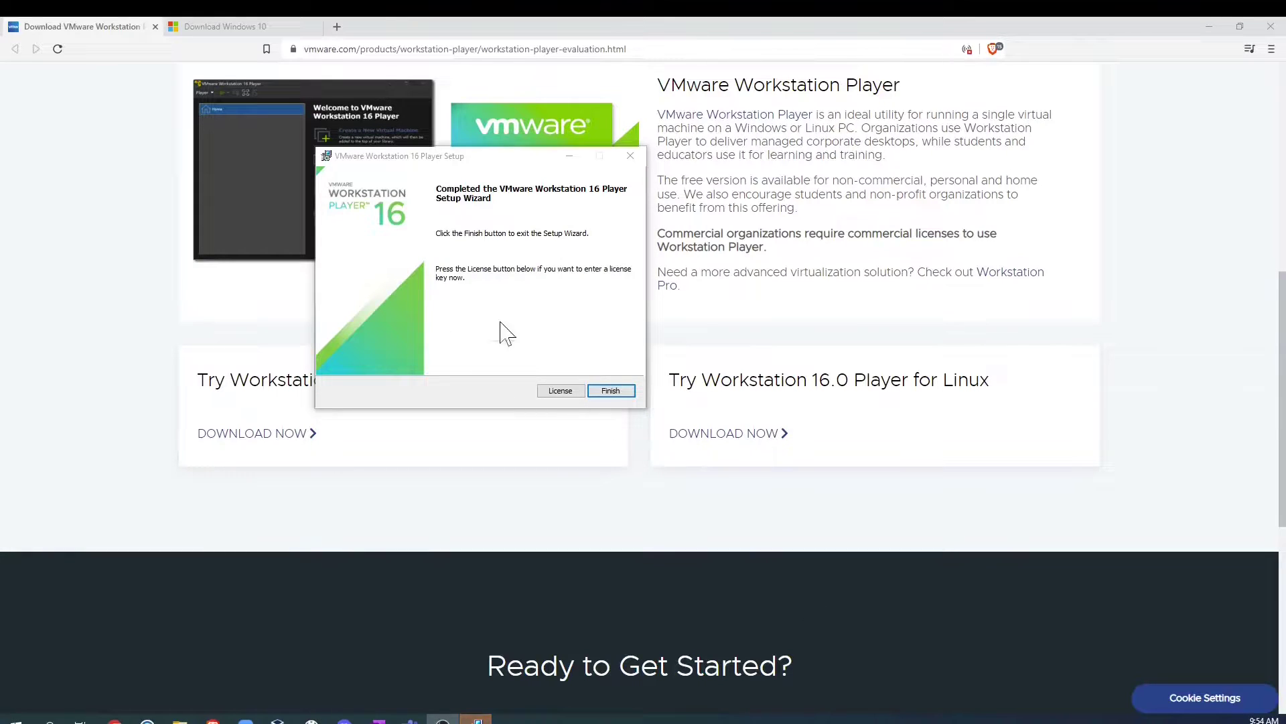
{"action": "left_click", "coordinate": [611, 391]}
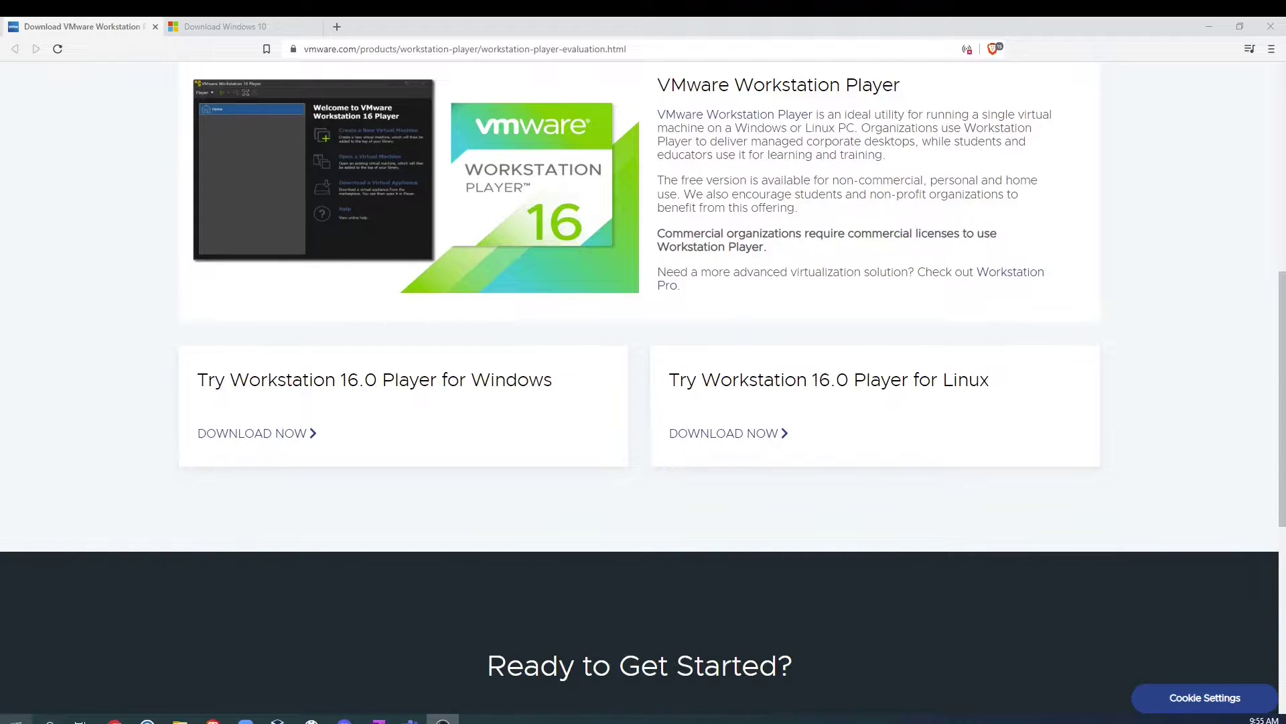
Step: Launch VMware Workstation 16 Player from a 'vmware' search and choose free non-commercial use
{"action": "left_click", "coordinate": [15, 719]}
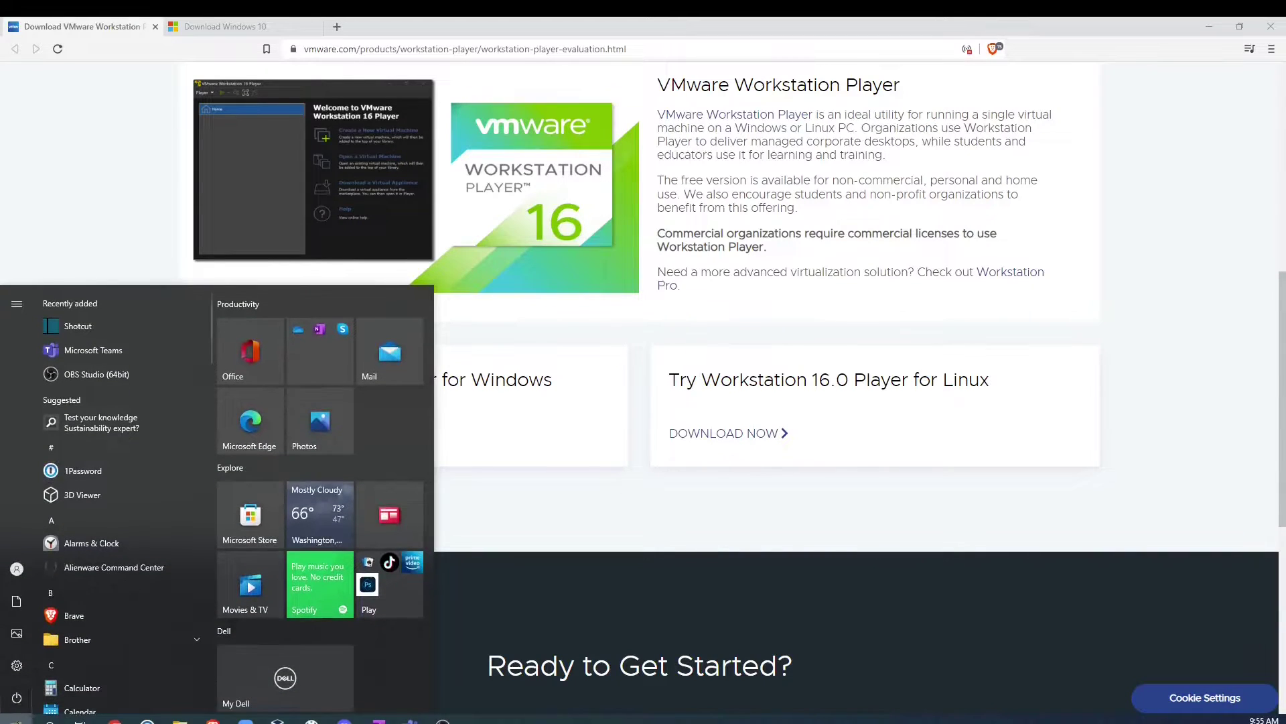
{"action": "left_click", "coordinate": [48, 720]}
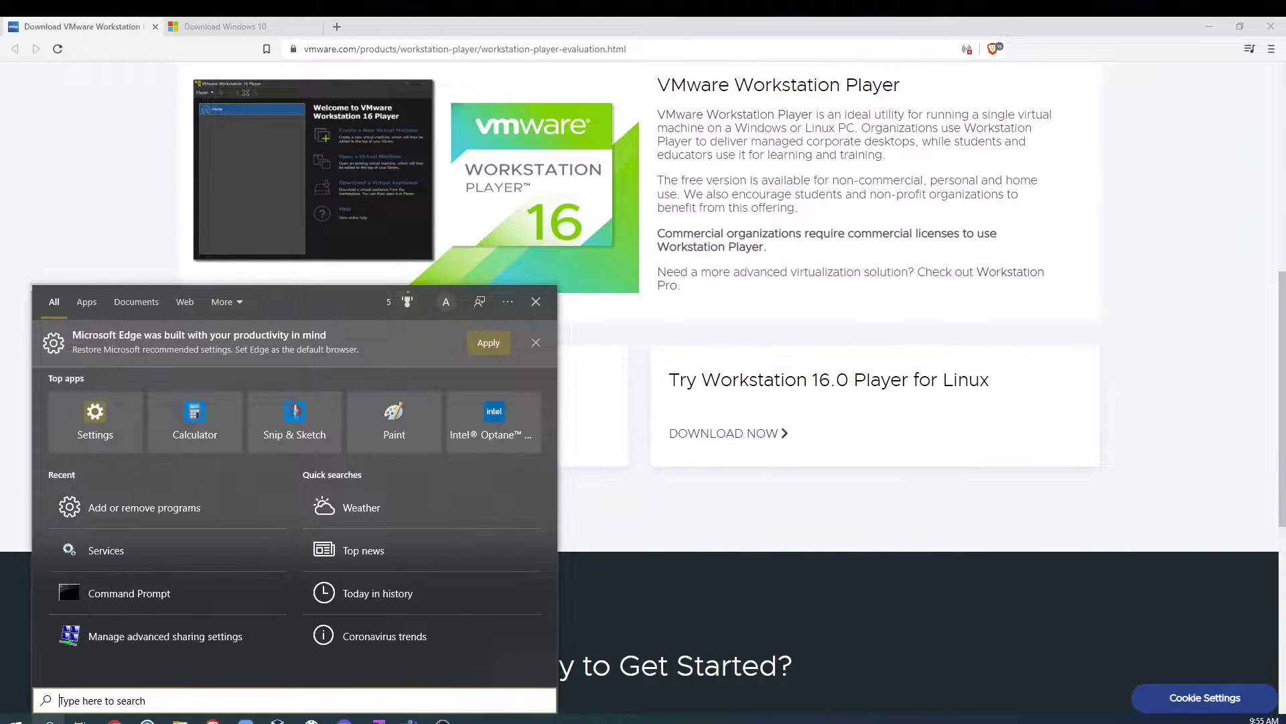
{"action": "type", "text": "vmware"}
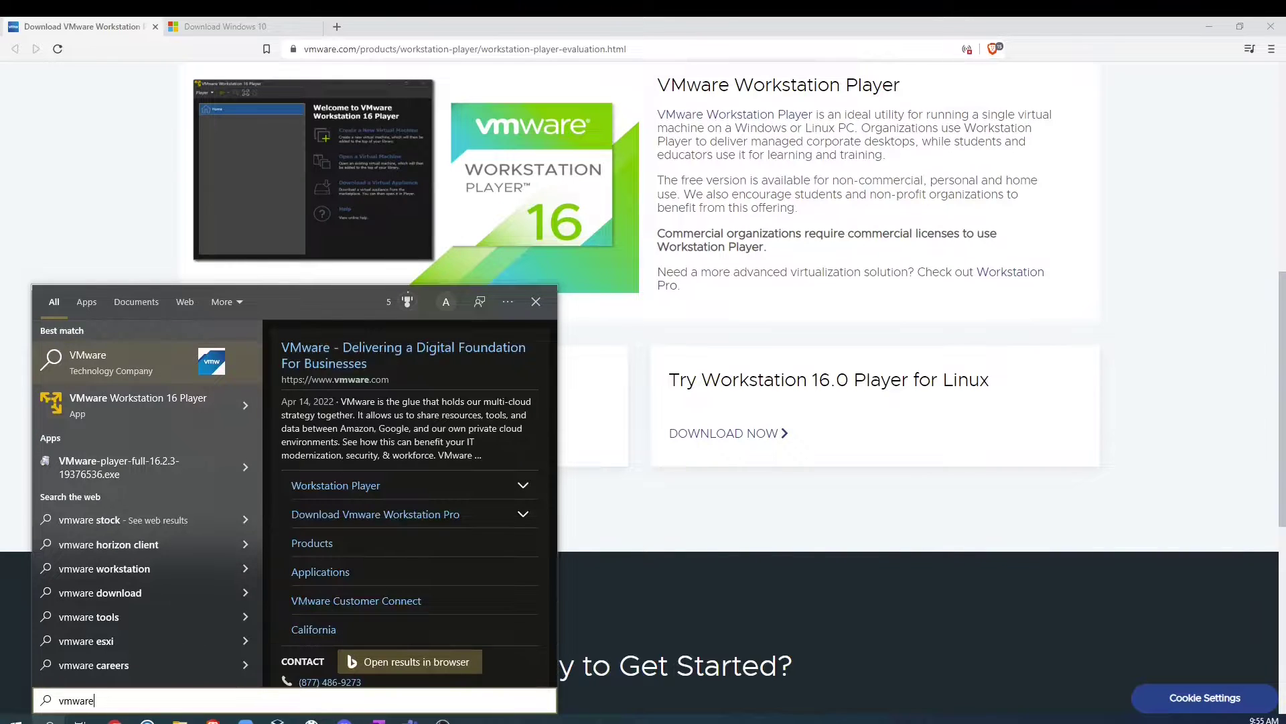
{"action": "left_click", "coordinate": [146, 403]}
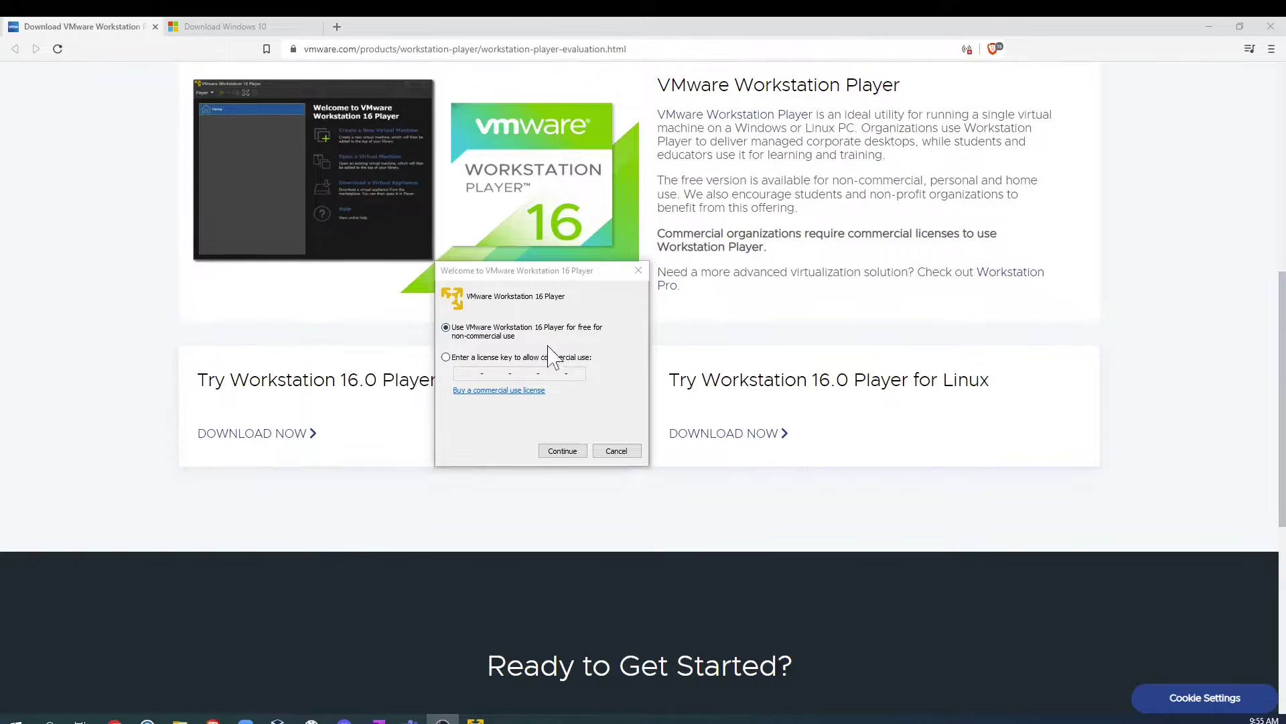
{"action": "left_click", "coordinate": [563, 450]}
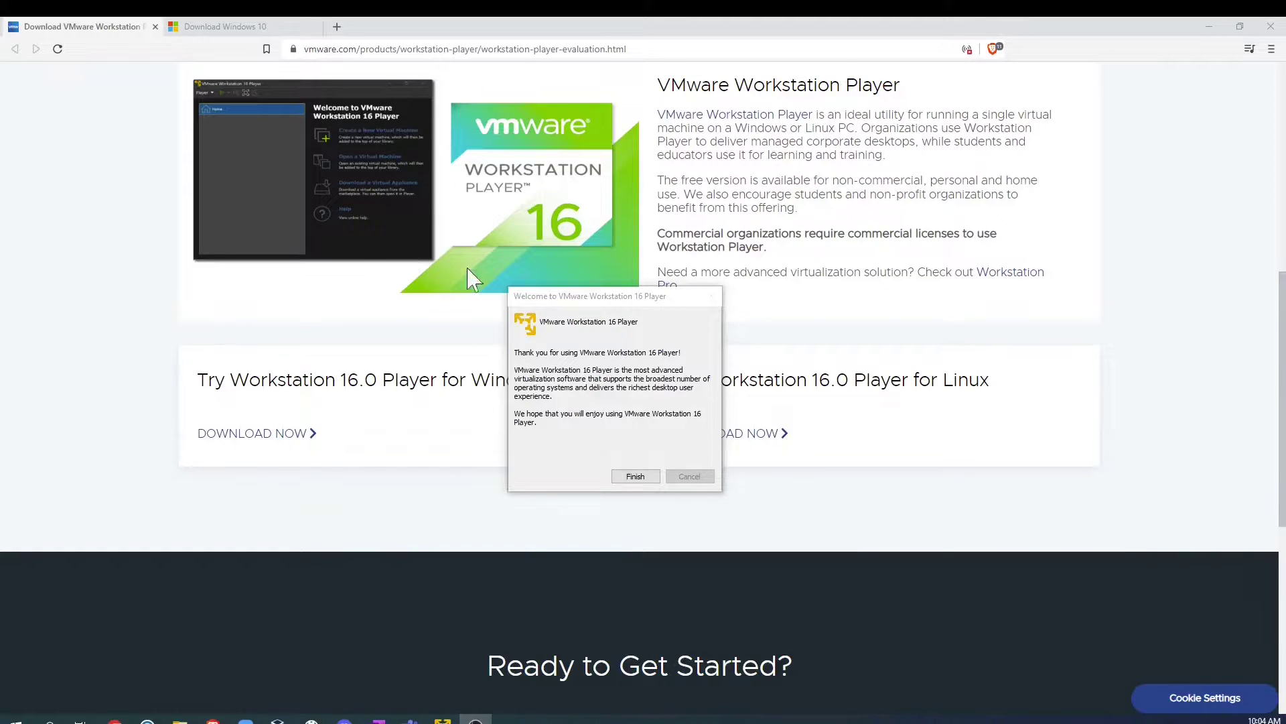
{"action": "left_click", "coordinate": [639, 477]}
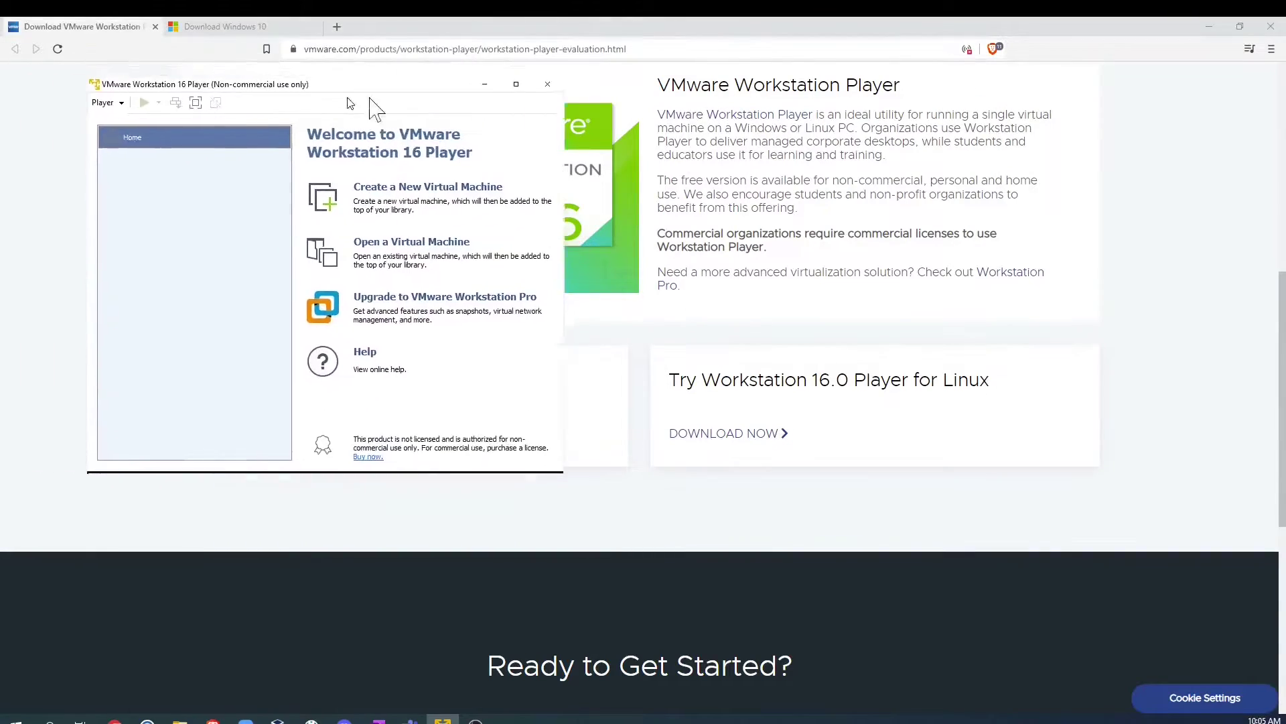
Step: Download the MediaCreationTool21H2 Windows 10 media creation tool to Downloads and run it
{"action": "left_click_drag", "start_coordinate": [368, 102], "coordinate": [526, 122]}
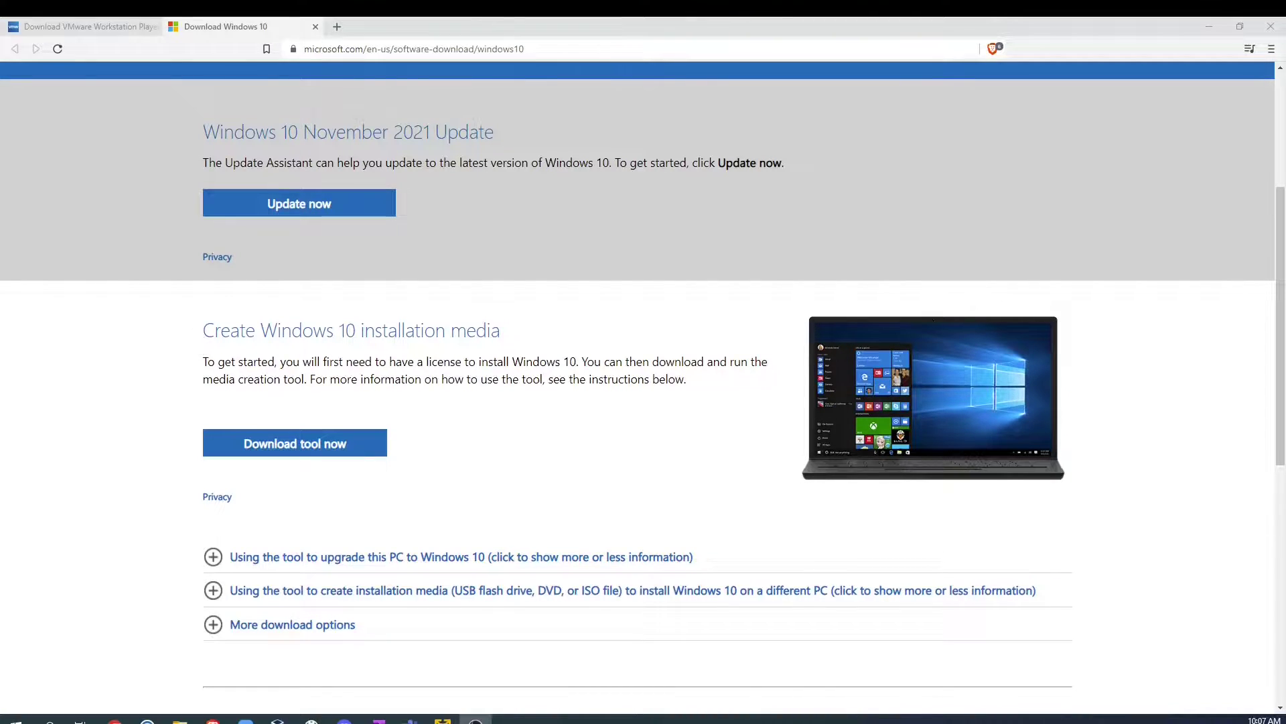
{"action": "left_click", "coordinate": [318, 444]}
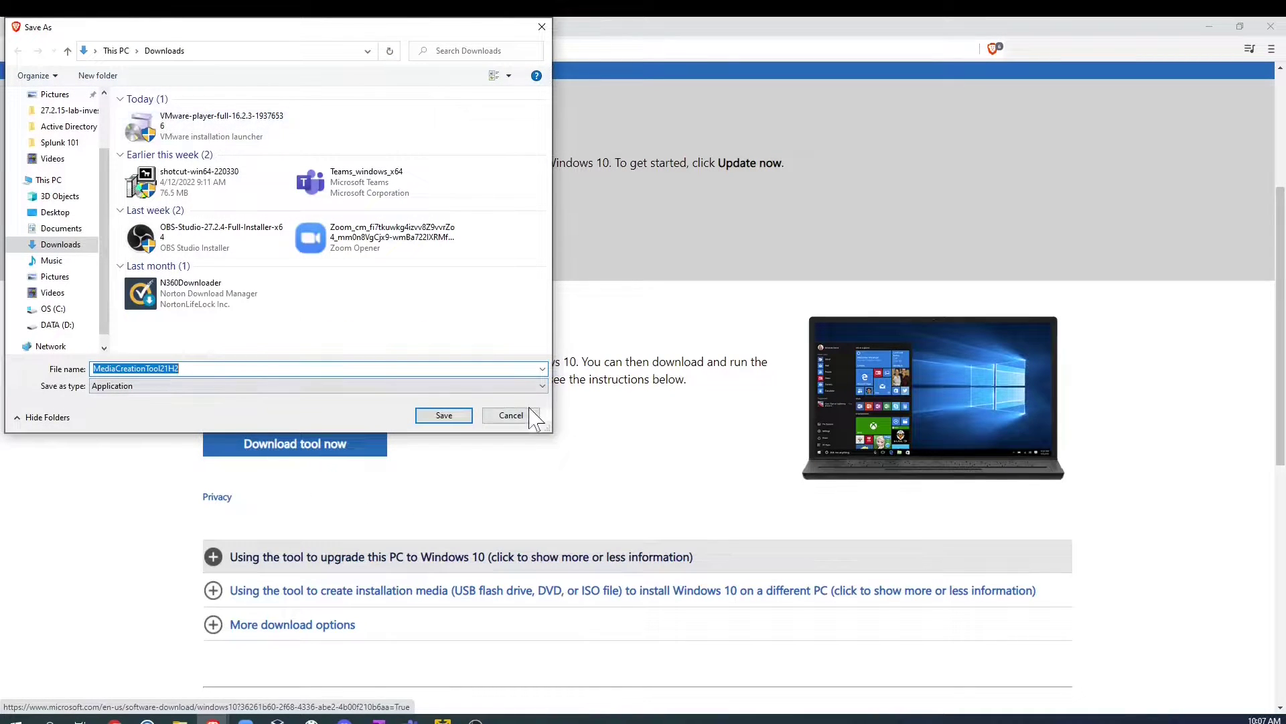
{"action": "left_click", "coordinate": [443, 416]}
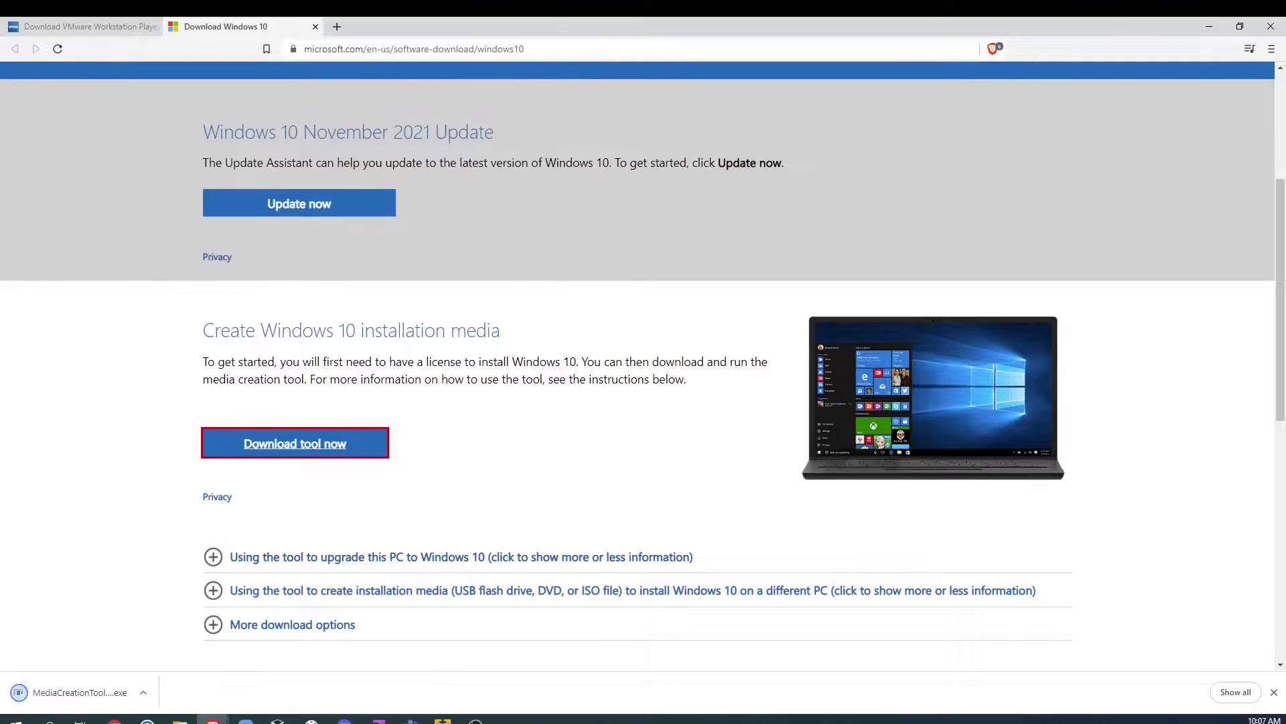
{"action": "left_click", "coordinate": [60, 697]}
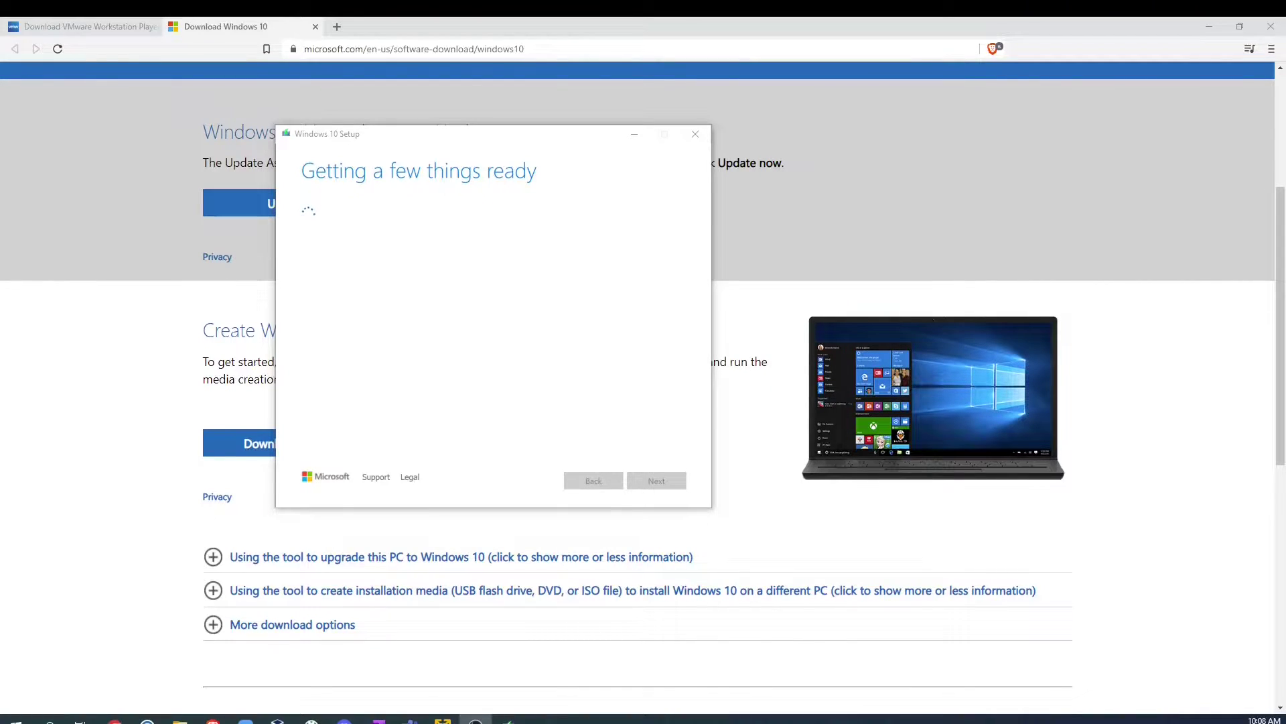
Step: Attempt a Windows 10 ISO with recommended language and edition, saved to Documents, then close Setup
{"action": "left_click", "coordinate": [668, 487]}
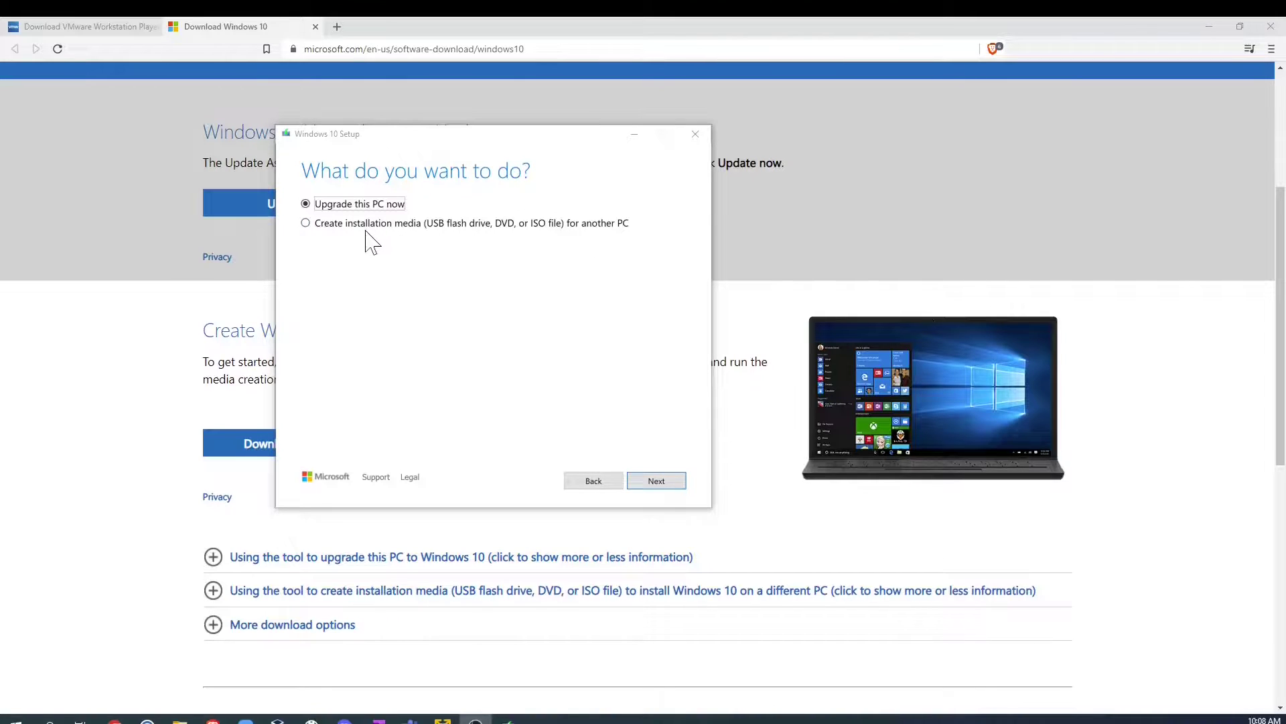
{"action": "left_click", "coordinate": [313, 226]}
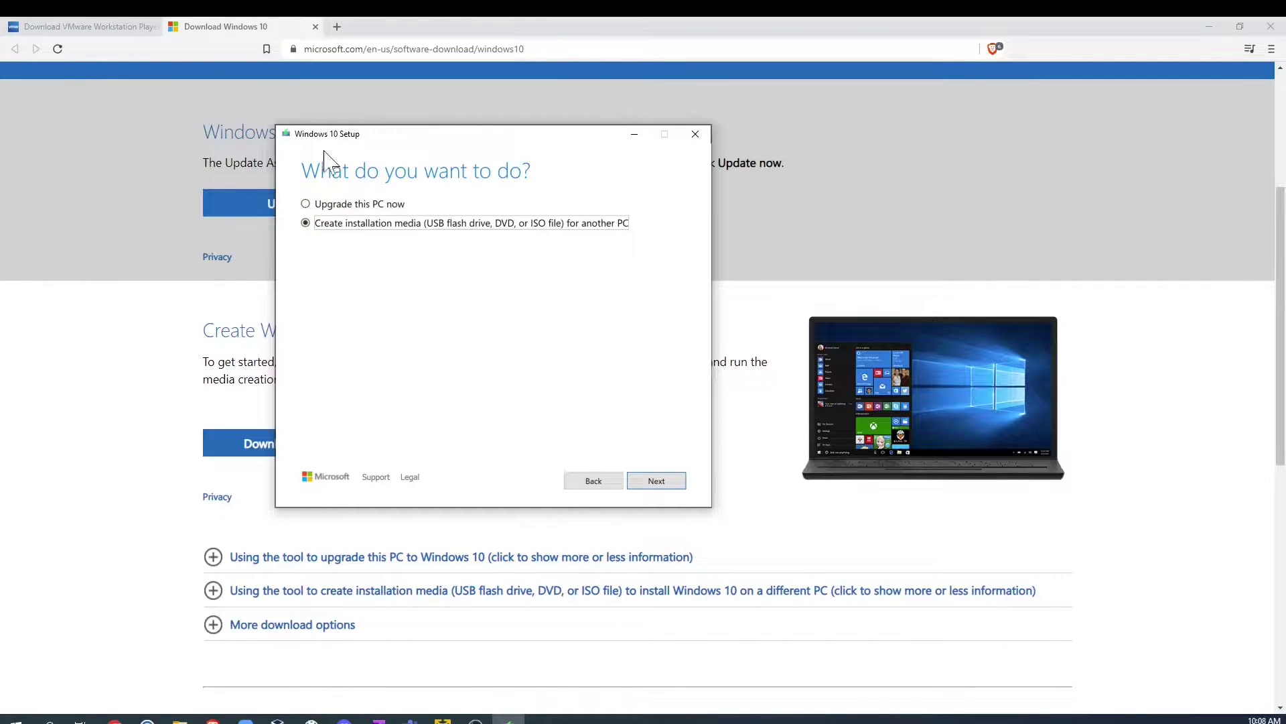
{"action": "left_click", "coordinate": [656, 481]}
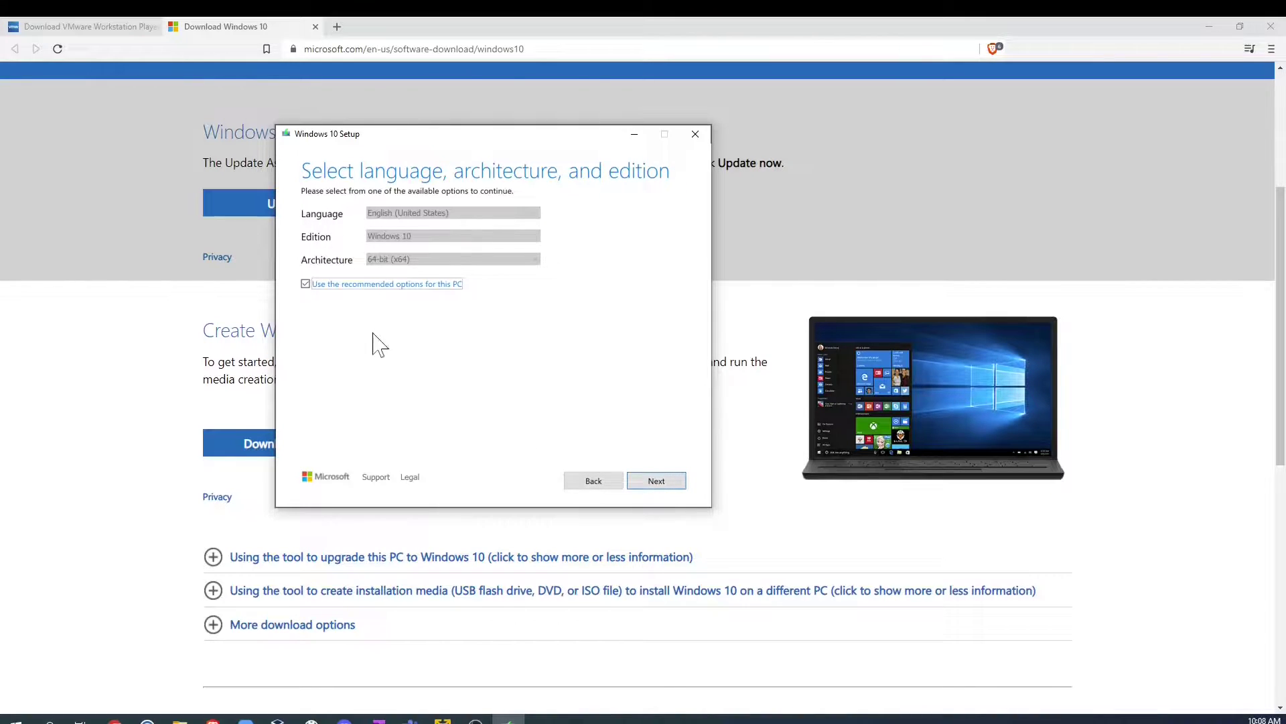
{"action": "left_click", "coordinate": [660, 481]}
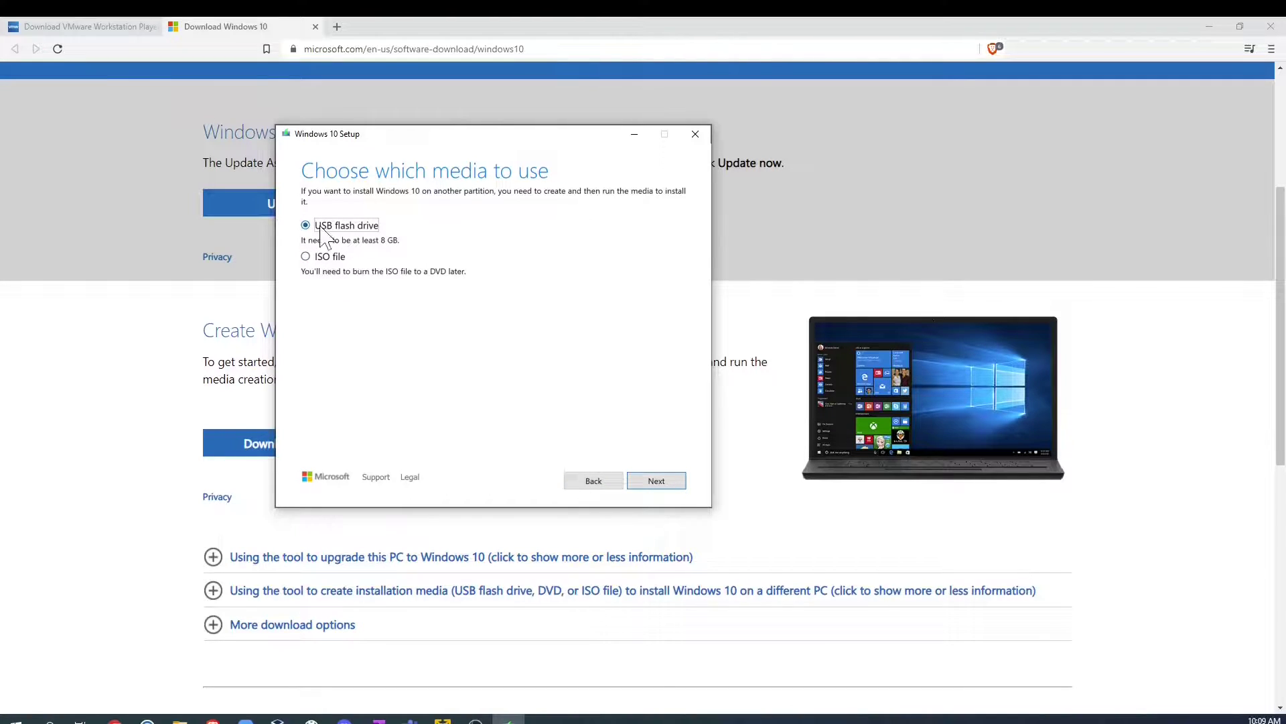
{"action": "left_click", "coordinate": [305, 258]}
{"action": "left_click", "coordinate": [648, 480]}
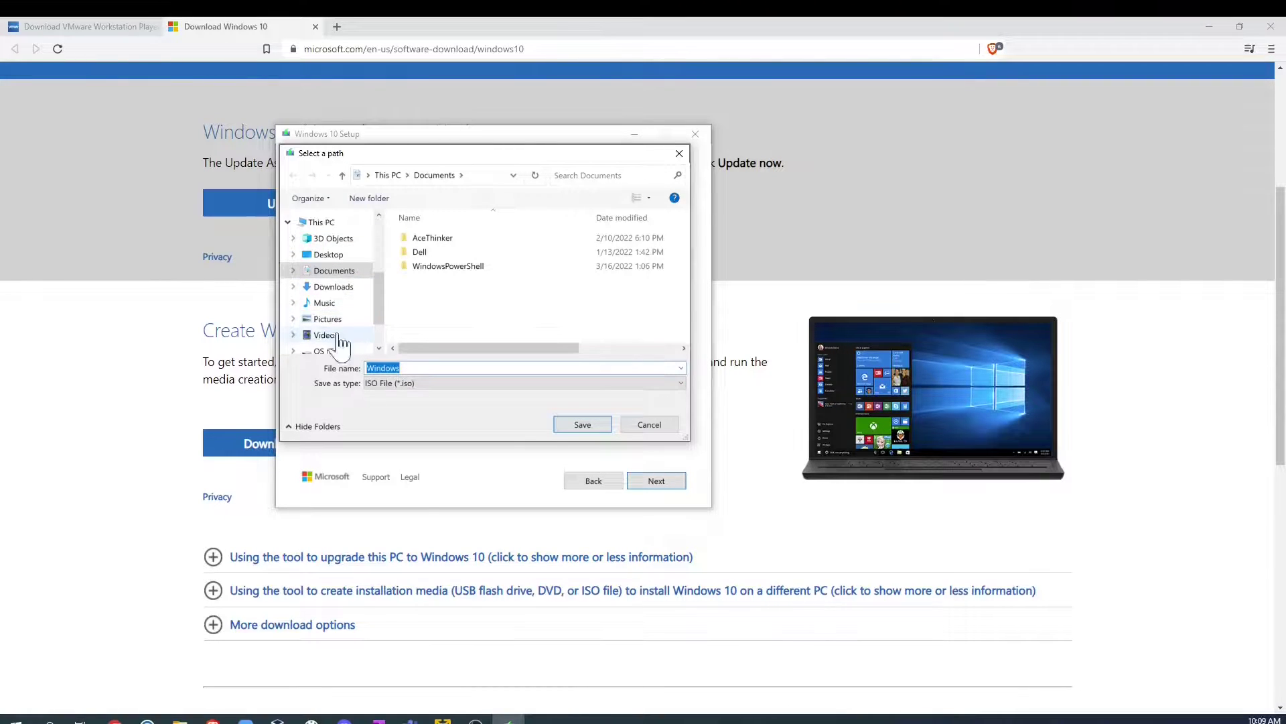
{"action": "left_click", "coordinate": [581, 427]}
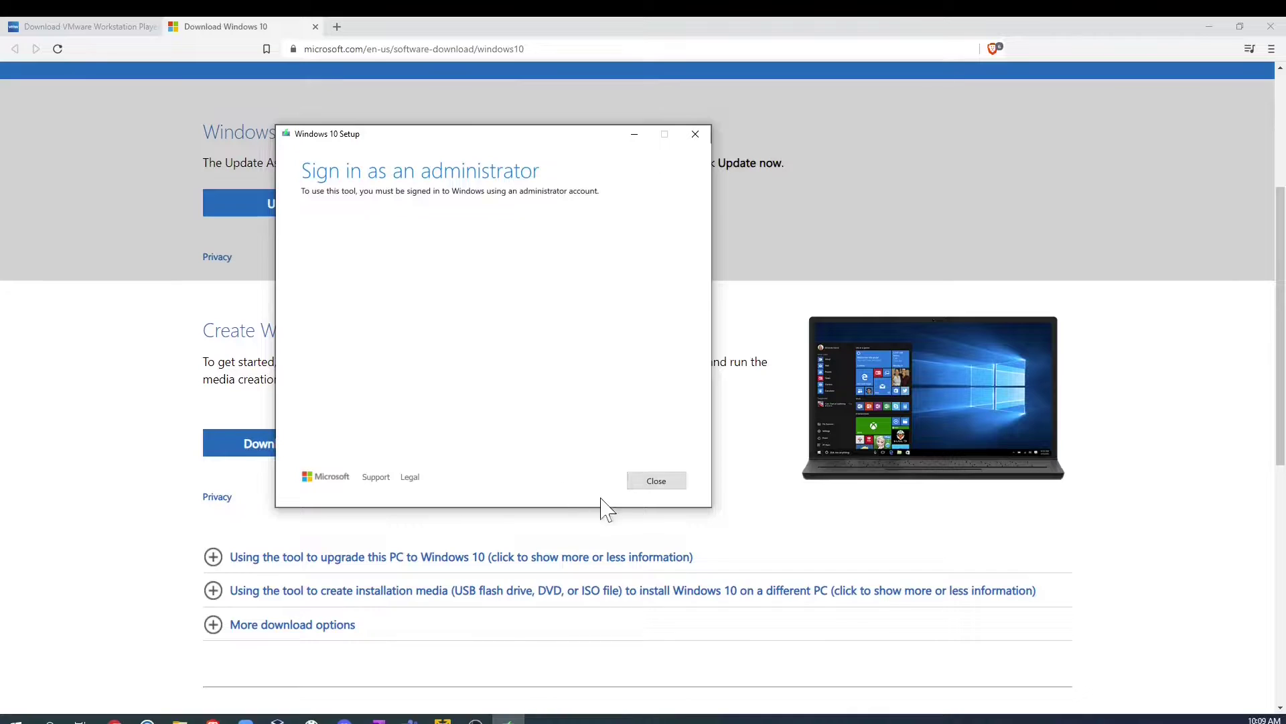
{"action": "left_click", "coordinate": [657, 481]}
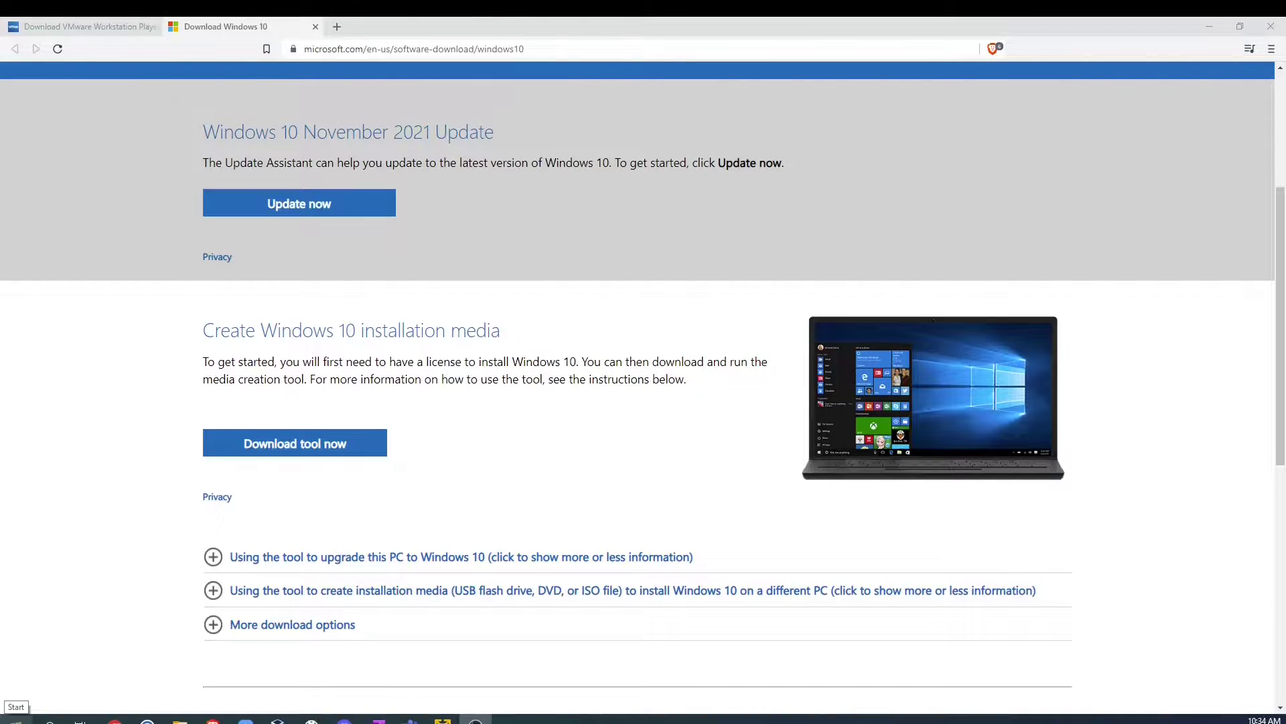
Step: Find VMware Workstation 16 Player by searching 'vmware' and run it as administrator
{"action": "left_click", "coordinate": [16, 720]}
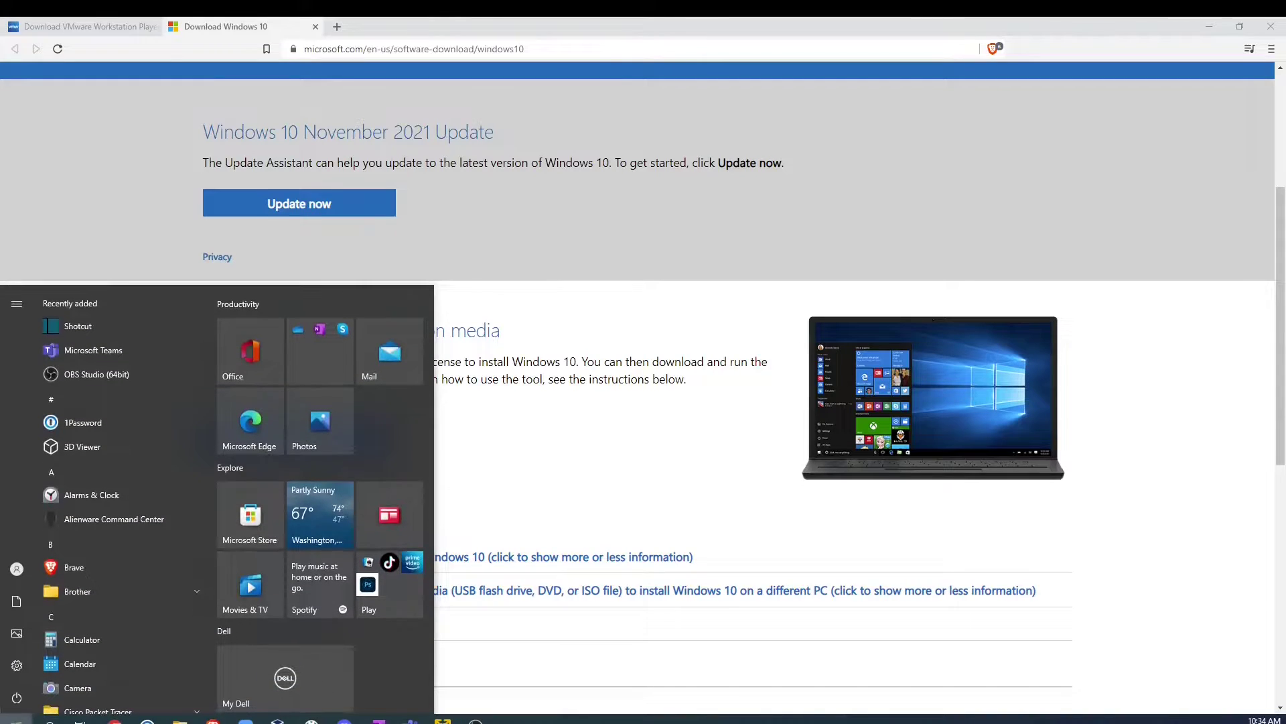
{"action": "type", "text": "vmware"}
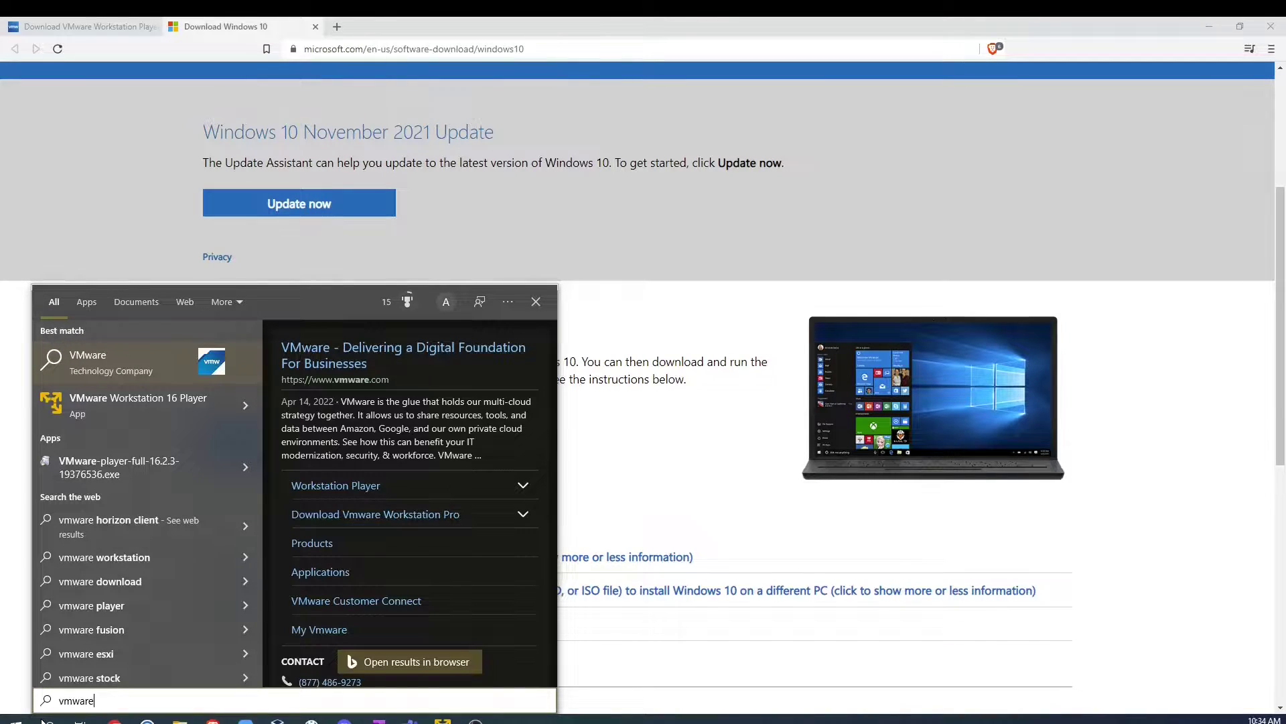
{"action": "right_click", "coordinate": [185, 402]}
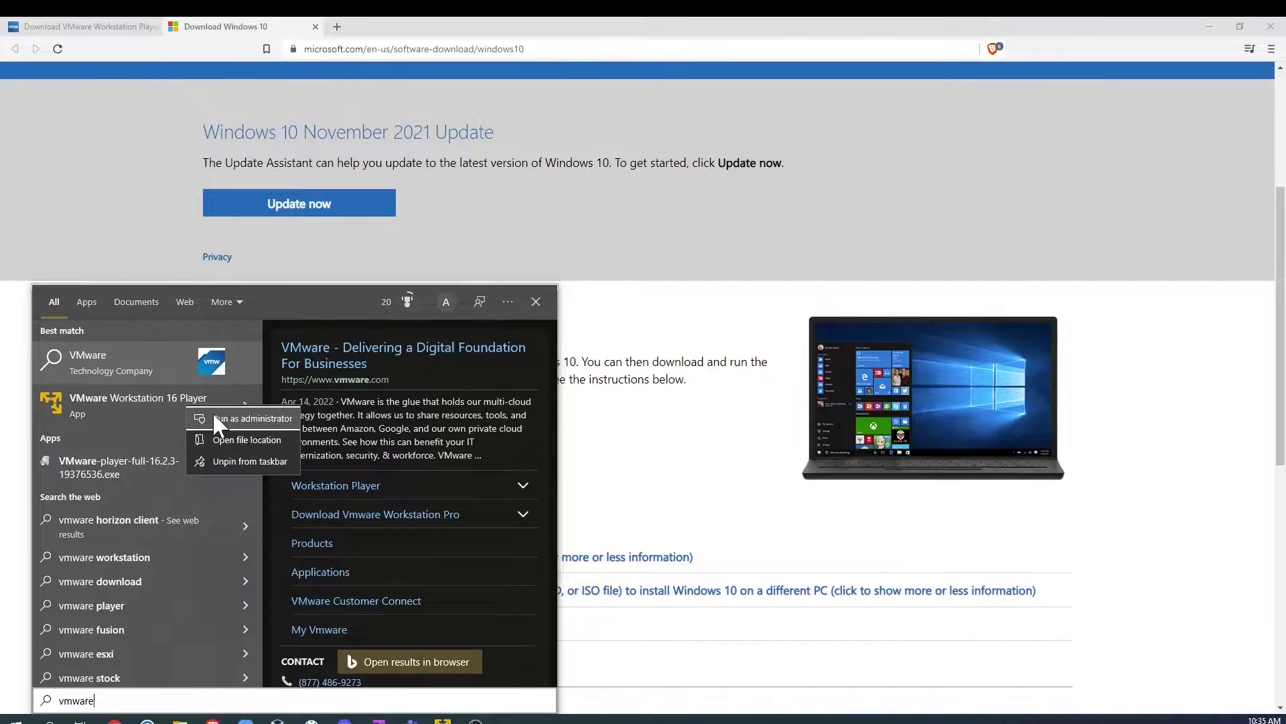
{"action": "left_click", "coordinate": [214, 414]}
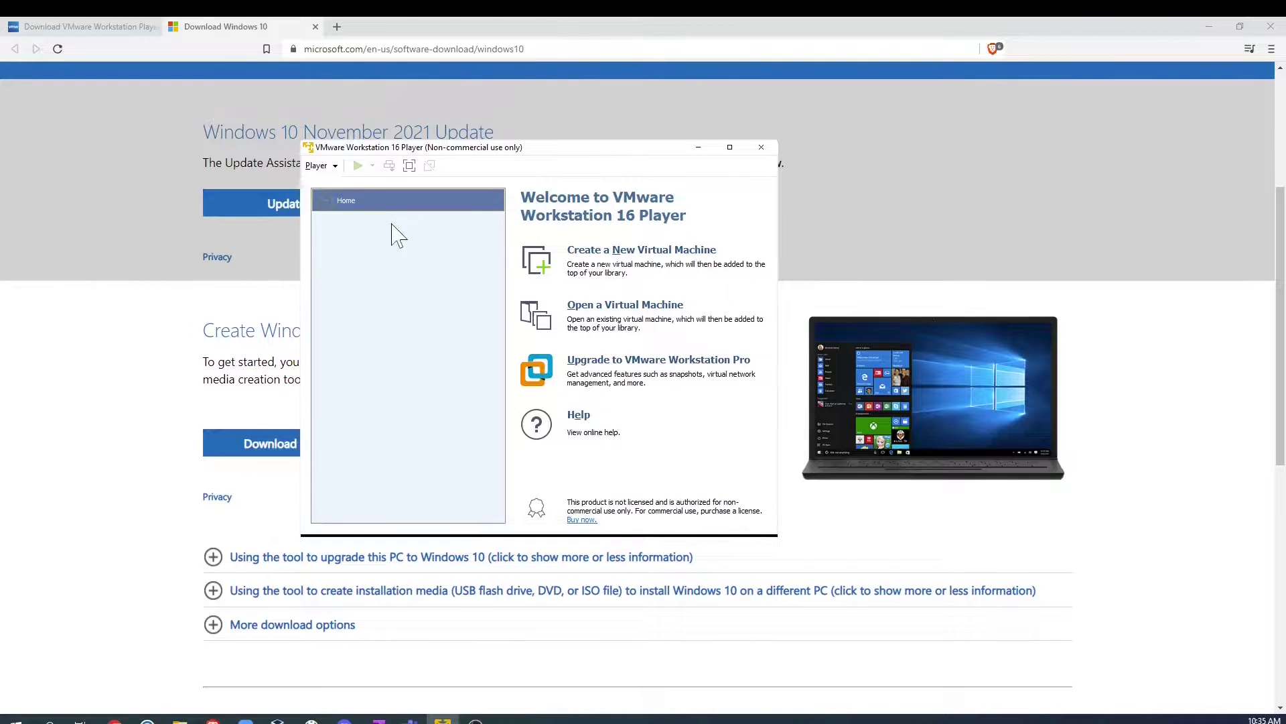
Step: Start a new virtual machine using Downloads\WindowsISO10.iso as the installer disc image
{"action": "left_click", "coordinate": [319, 166]}
{"action": "mouse_move", "coordinate": [386, 186]}
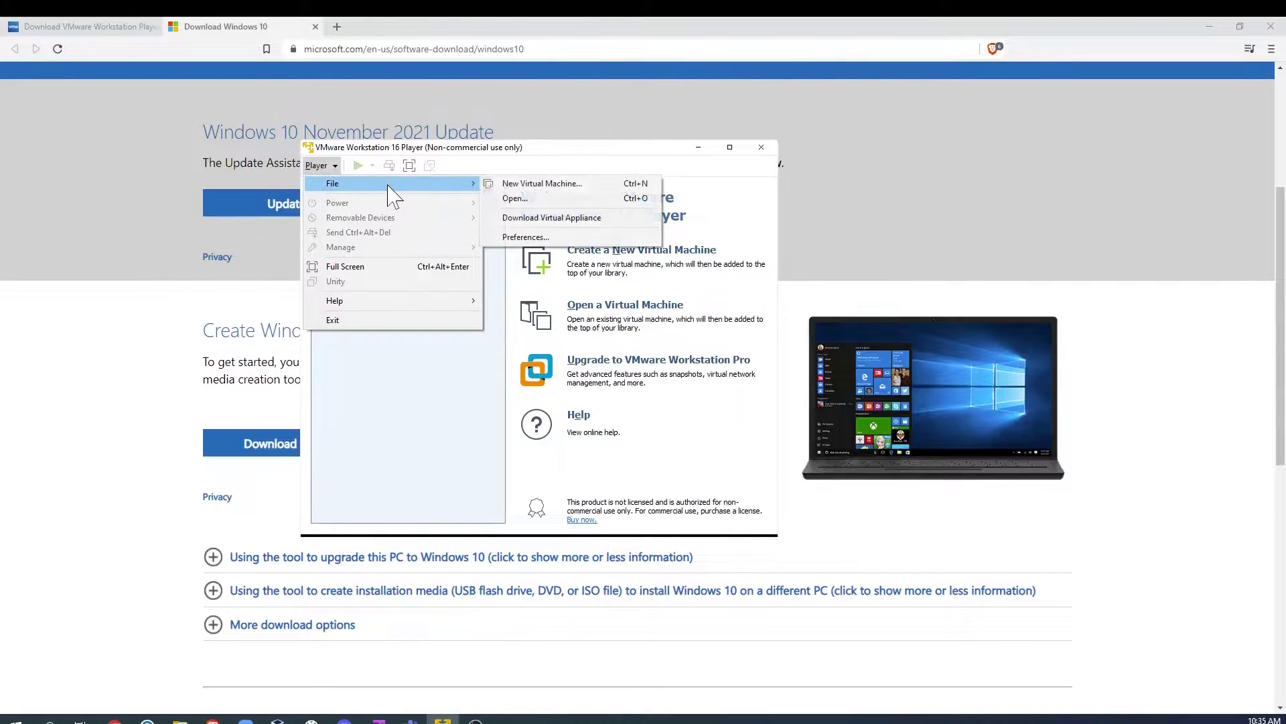
{"action": "left_click", "coordinate": [539, 183]}
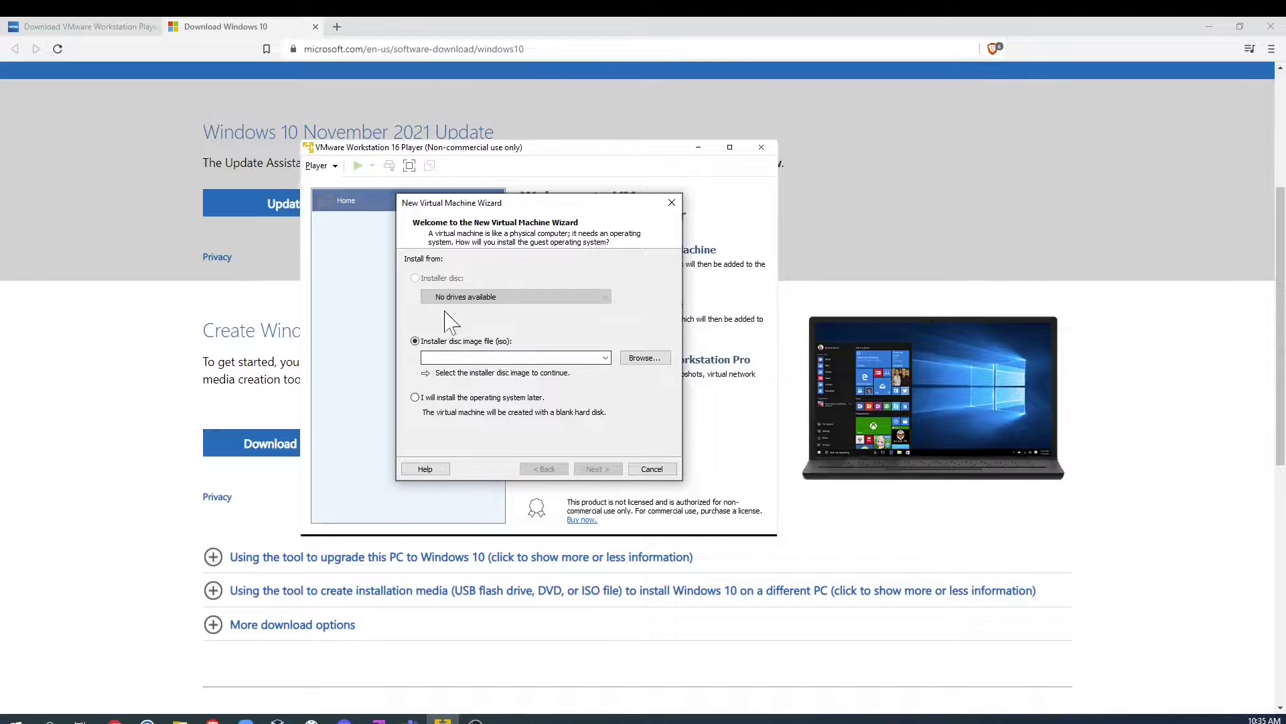
{"action": "left_click", "coordinate": [646, 360]}
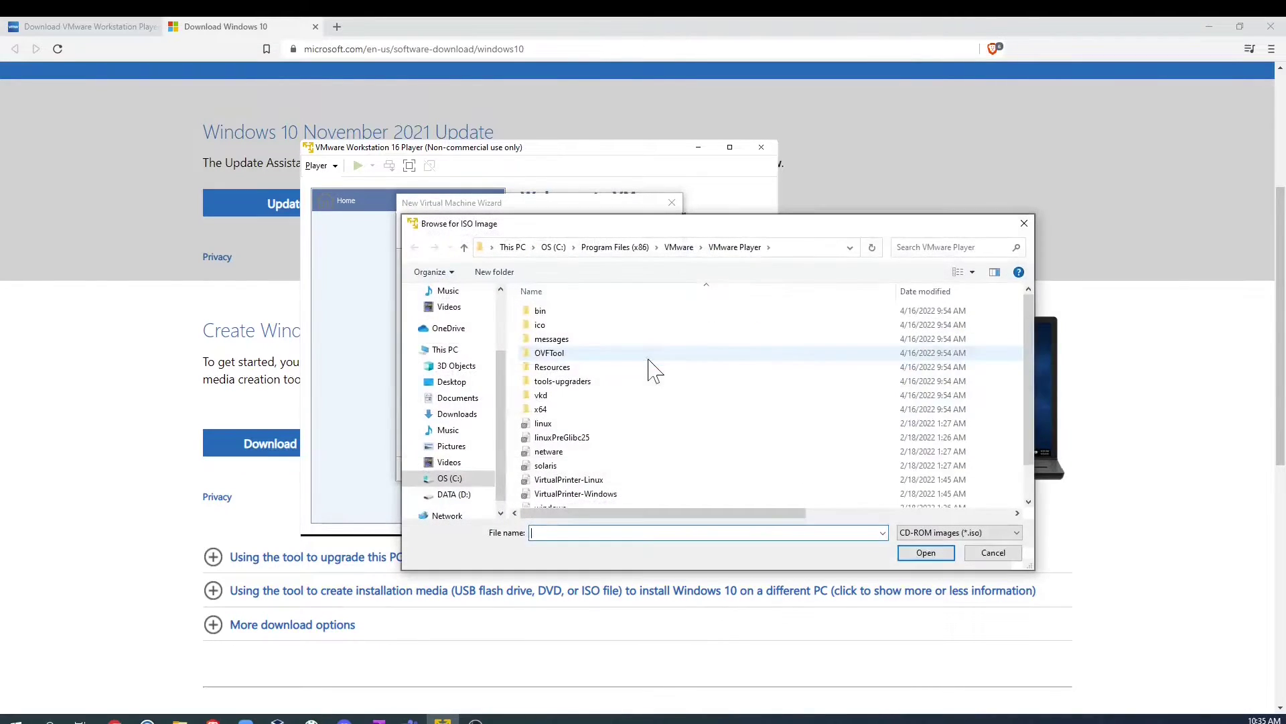
{"action": "left_click", "coordinate": [462, 413]}
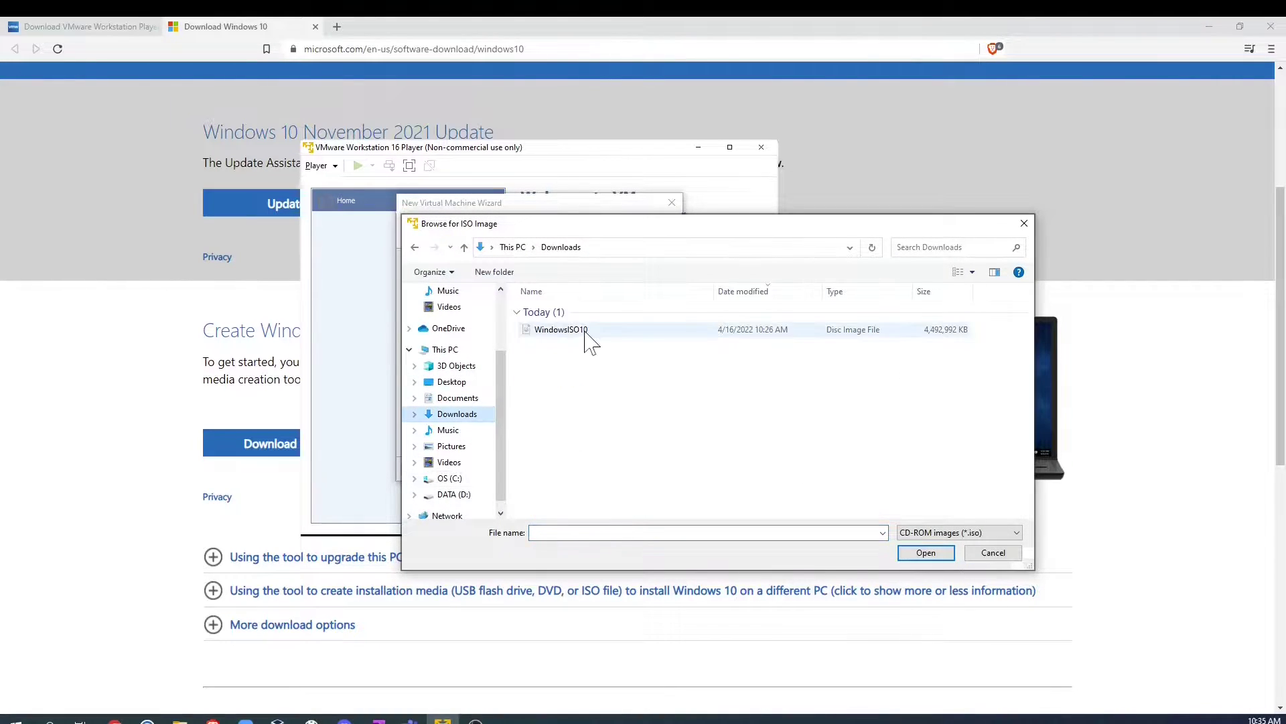
{"action": "left_click", "coordinate": [587, 330]}
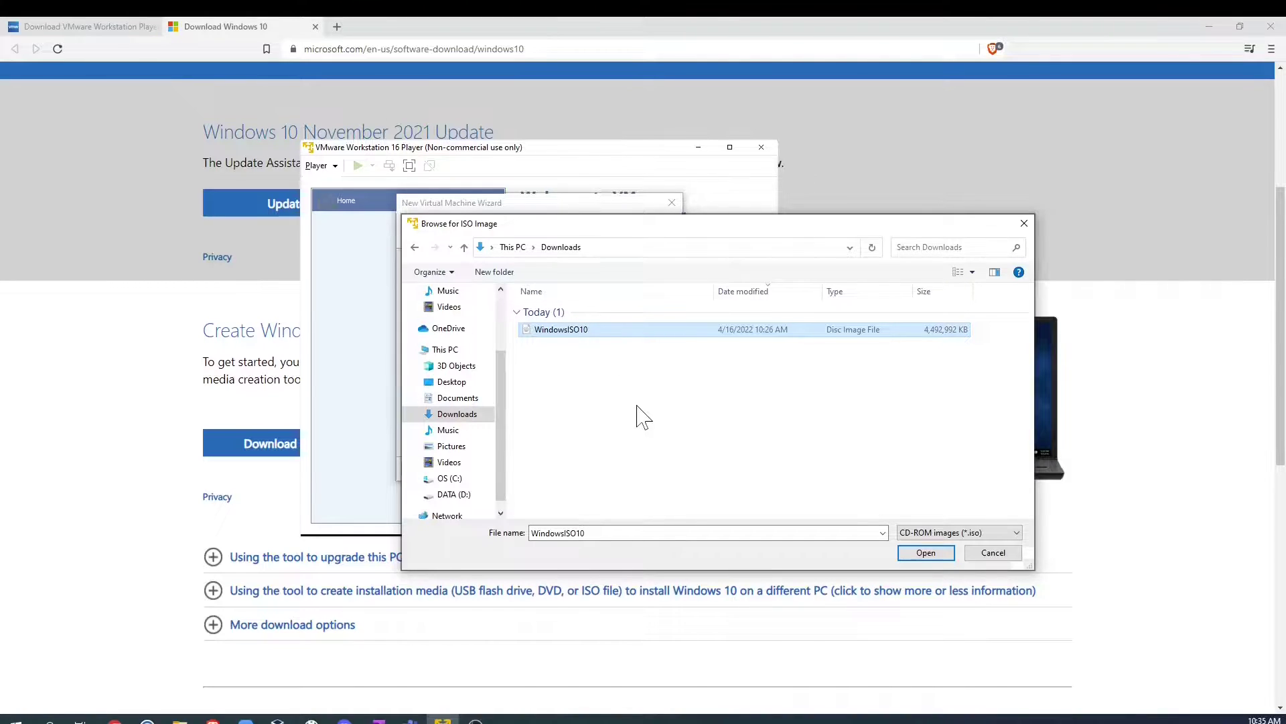
{"action": "left_click", "coordinate": [928, 555]}
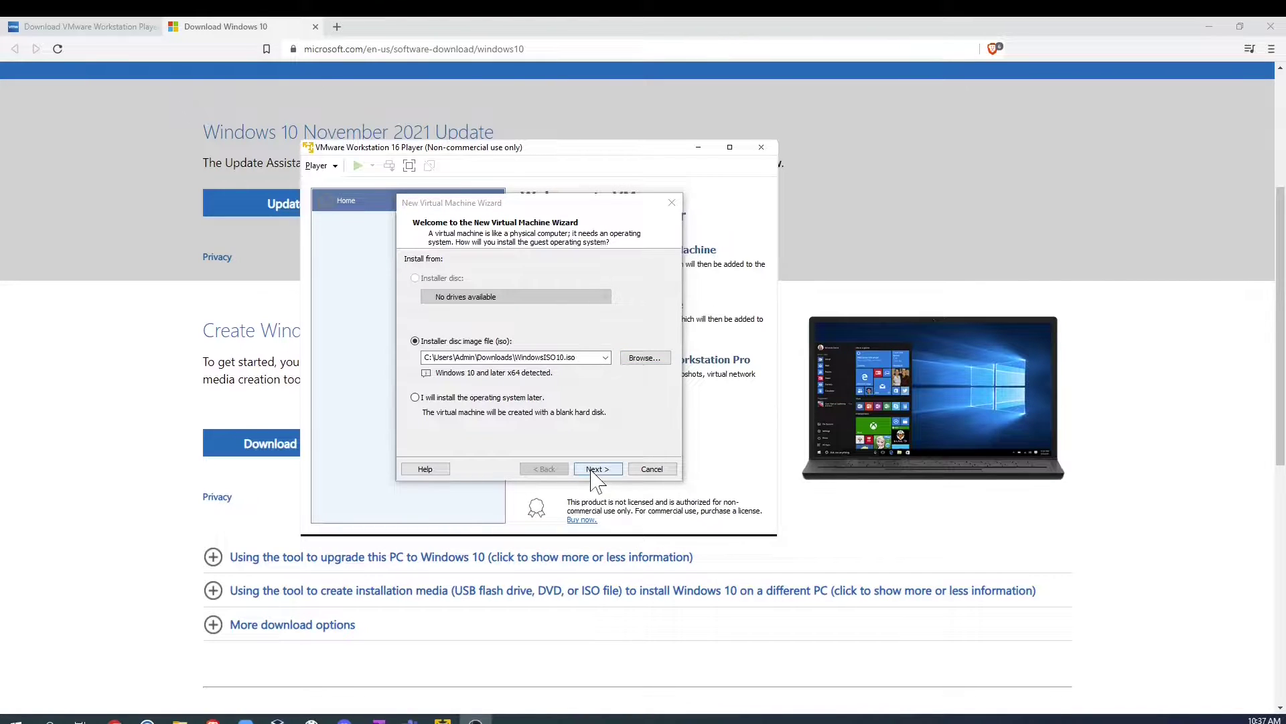
Step: Name the VM Win10VMWare, store it in Downloads, and give it a 30 GB disk
{"action": "left_click", "coordinate": [592, 469]}
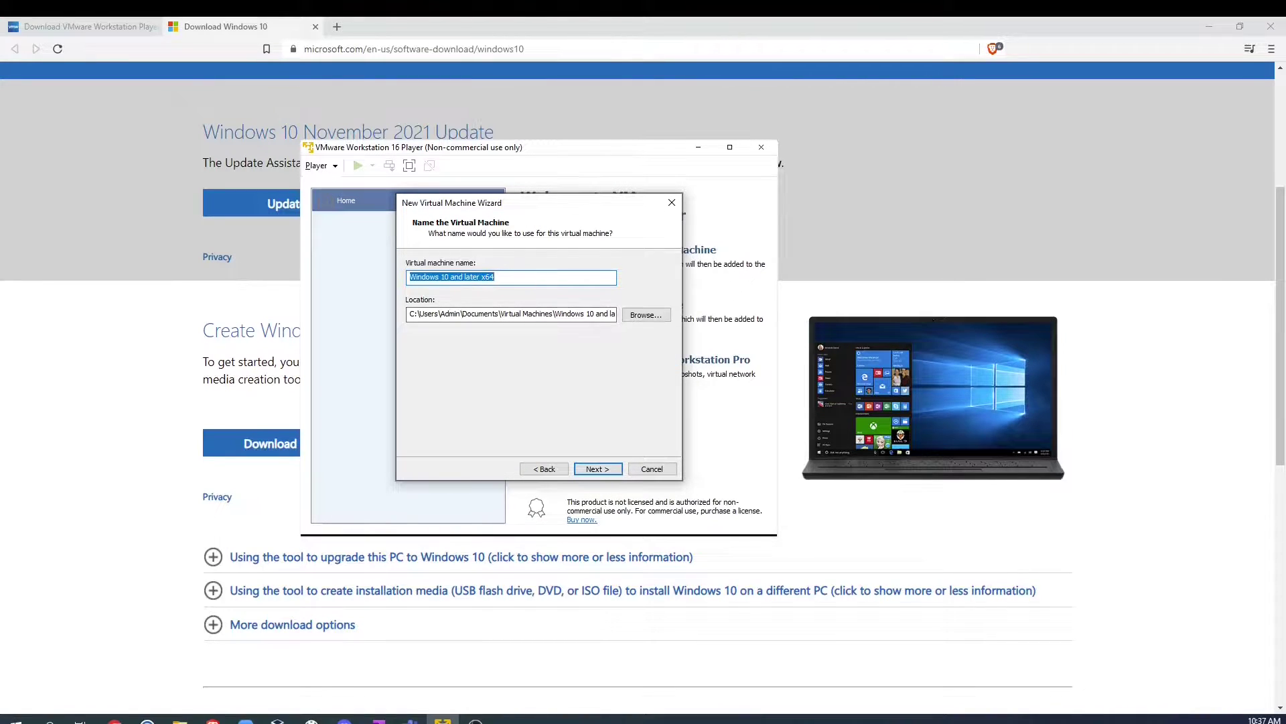
{"action": "left_click", "coordinate": [530, 276]}
{"action": "key", "text": "shift+Left"}
{"action": "key", "text": "shift+Left"}
{"action": "key", "text": "shift+Left"}
{"action": "key", "text": "shift+Left"}
{"action": "key", "text": "shift+Left"}
{"action": "key", "text": "shift+Left"}
{"action": "key", "text": "shift+Left"}
{"action": "type", "text": "1"}
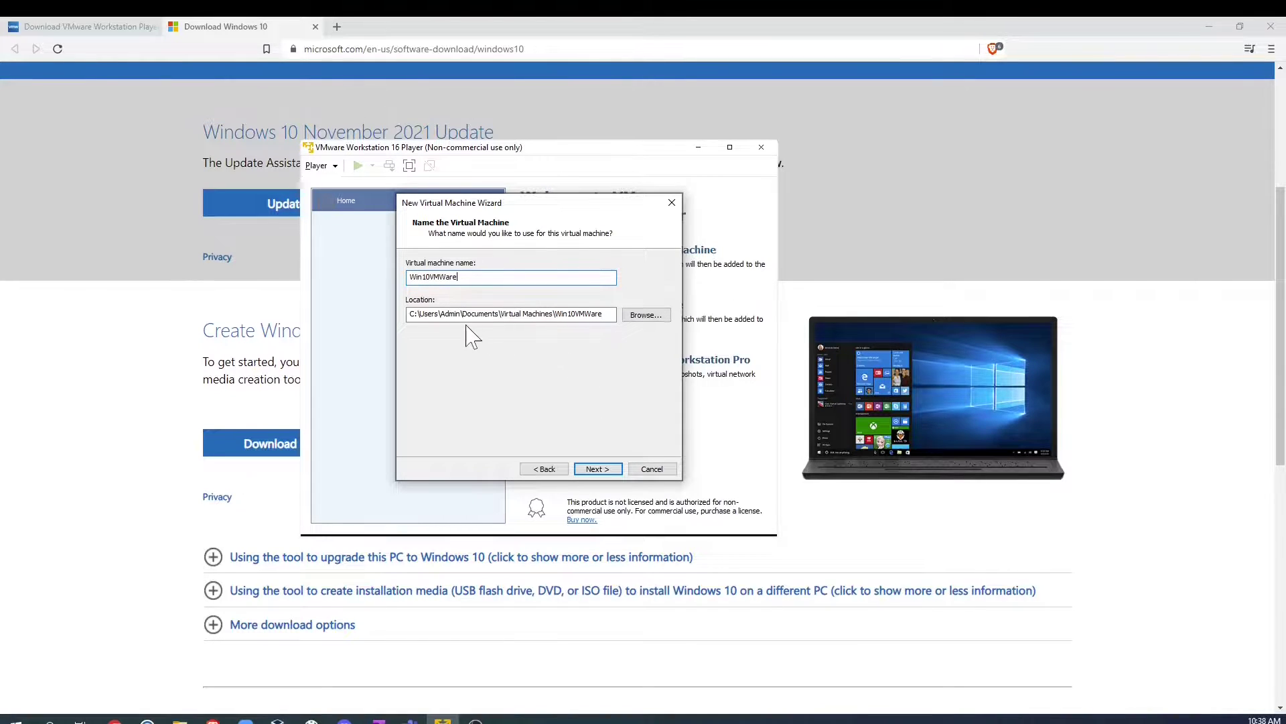
{"action": "left_click", "coordinate": [642, 314]}
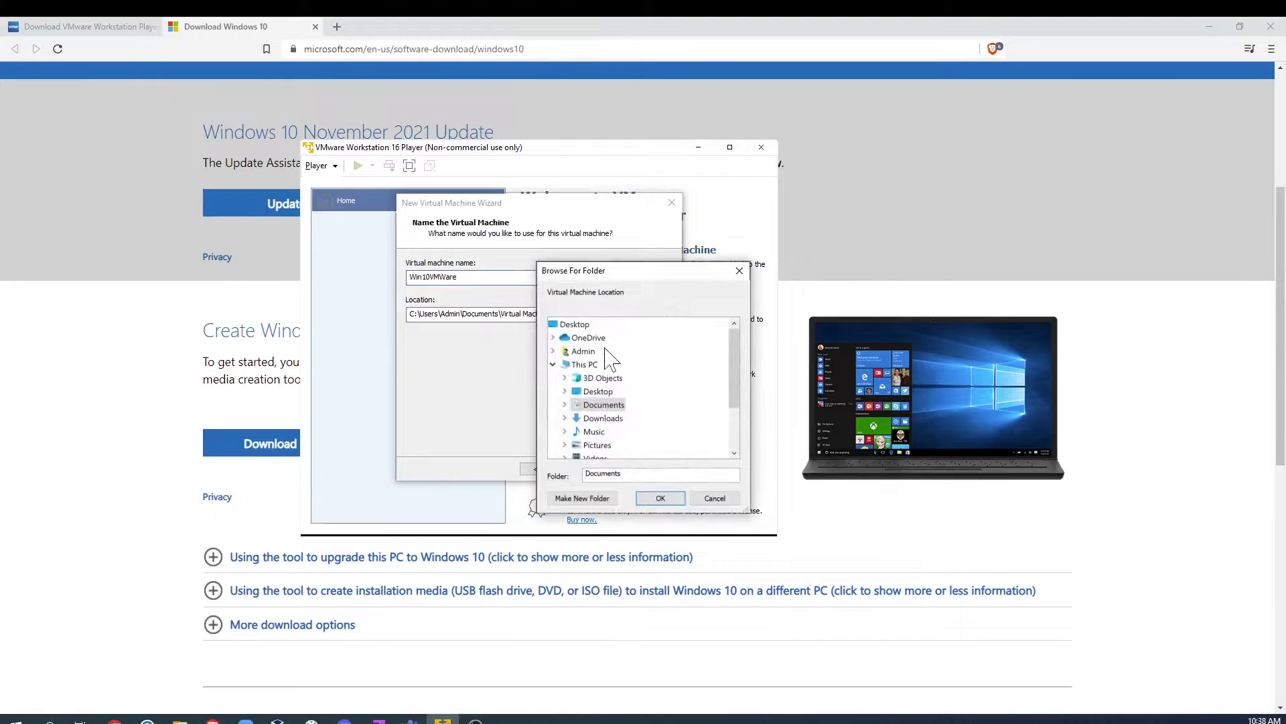
{"action": "left_click", "coordinate": [601, 419]}
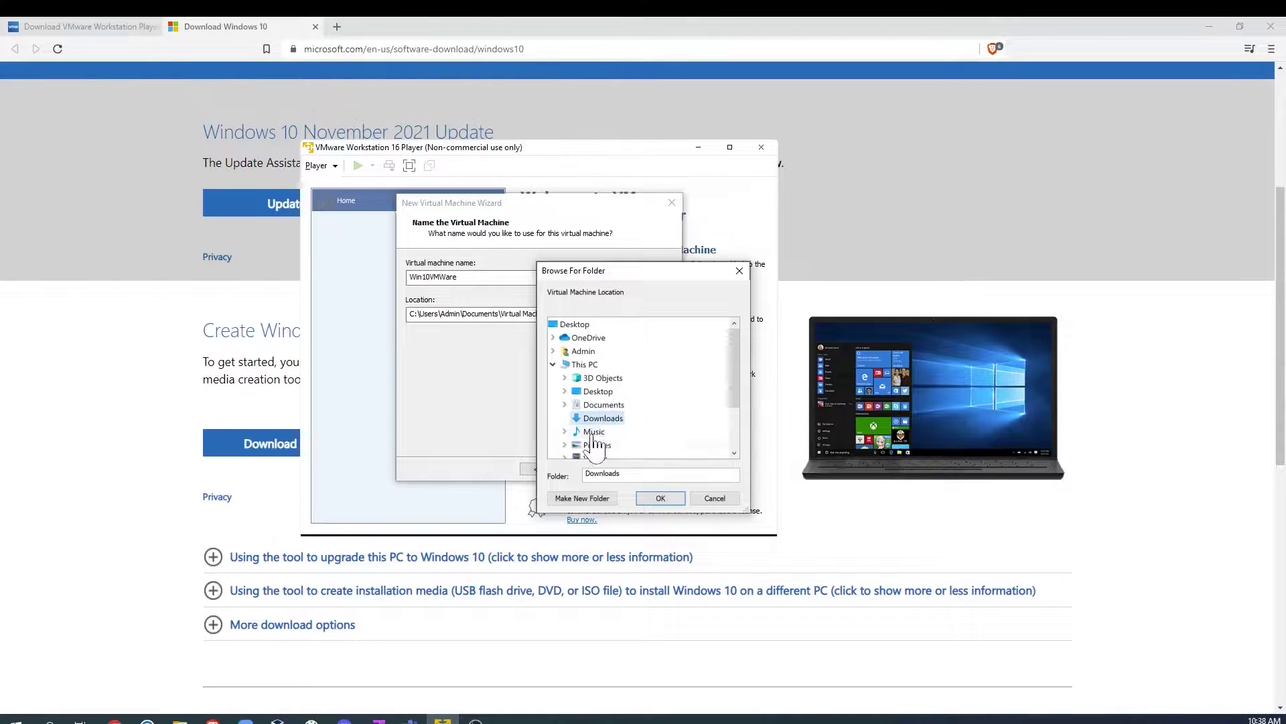
{"action": "left_click", "coordinate": [660, 499]}
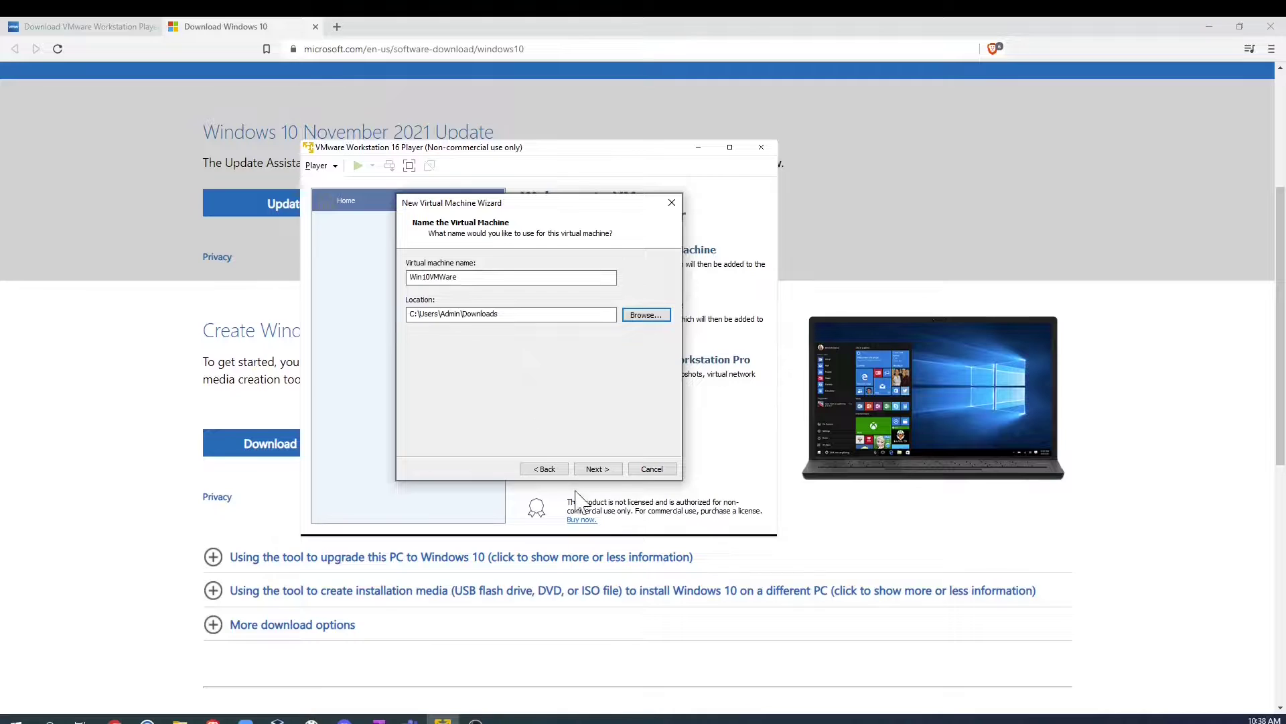
{"action": "left_click", "coordinate": [597, 469]}
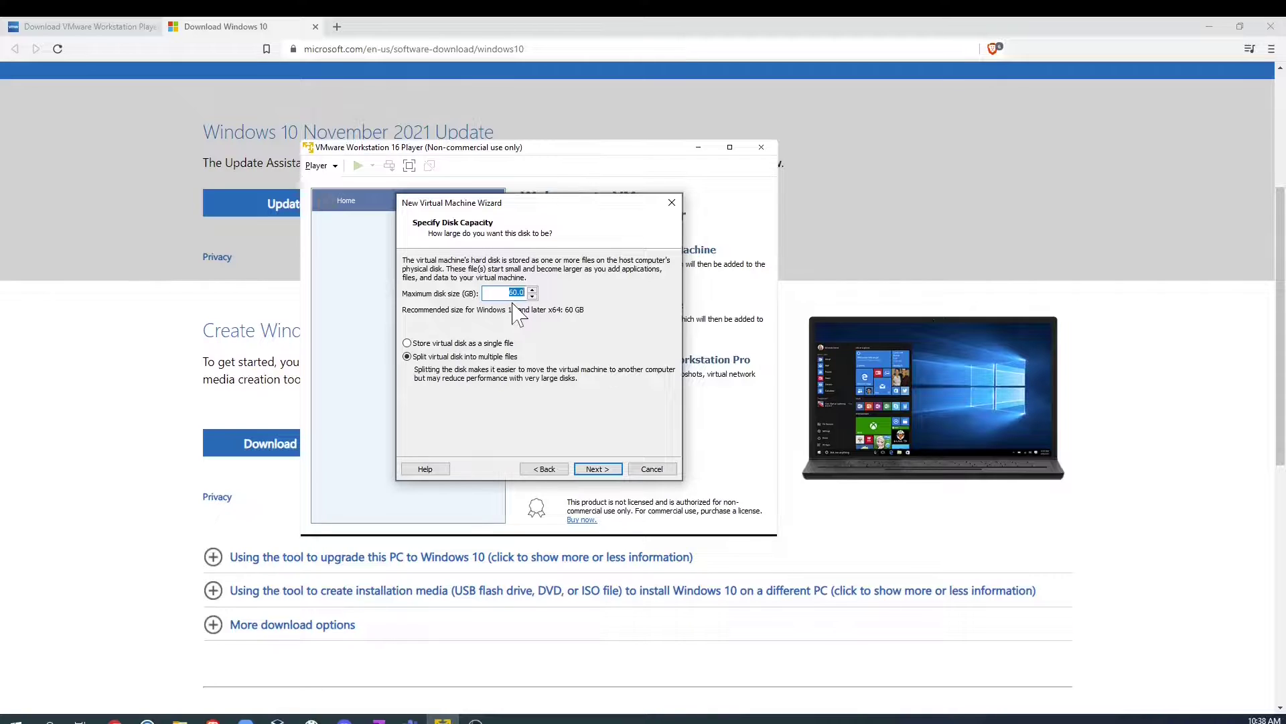
{"action": "type", "text": "30"}
{"action": "left_click", "coordinate": [586, 468]}
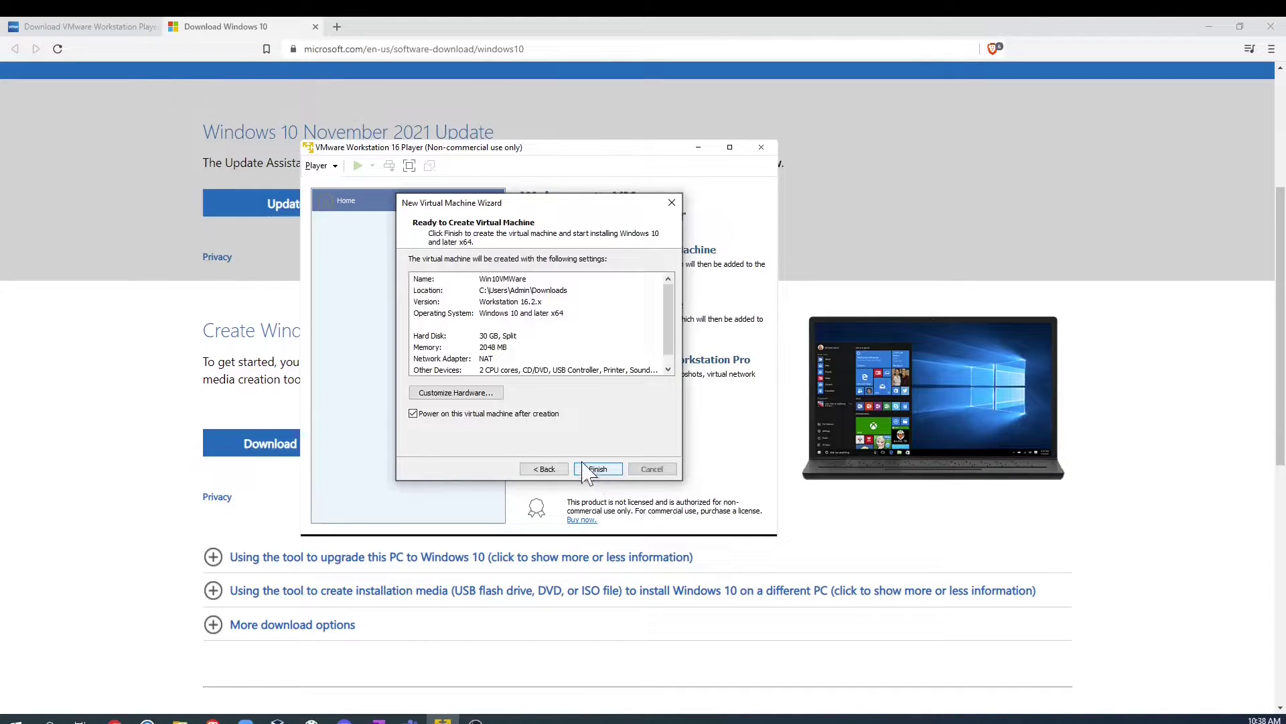
Step: Open the new VM's hardware settings and set its memory to 3000 MB
{"action": "left_click", "coordinate": [467, 394]}
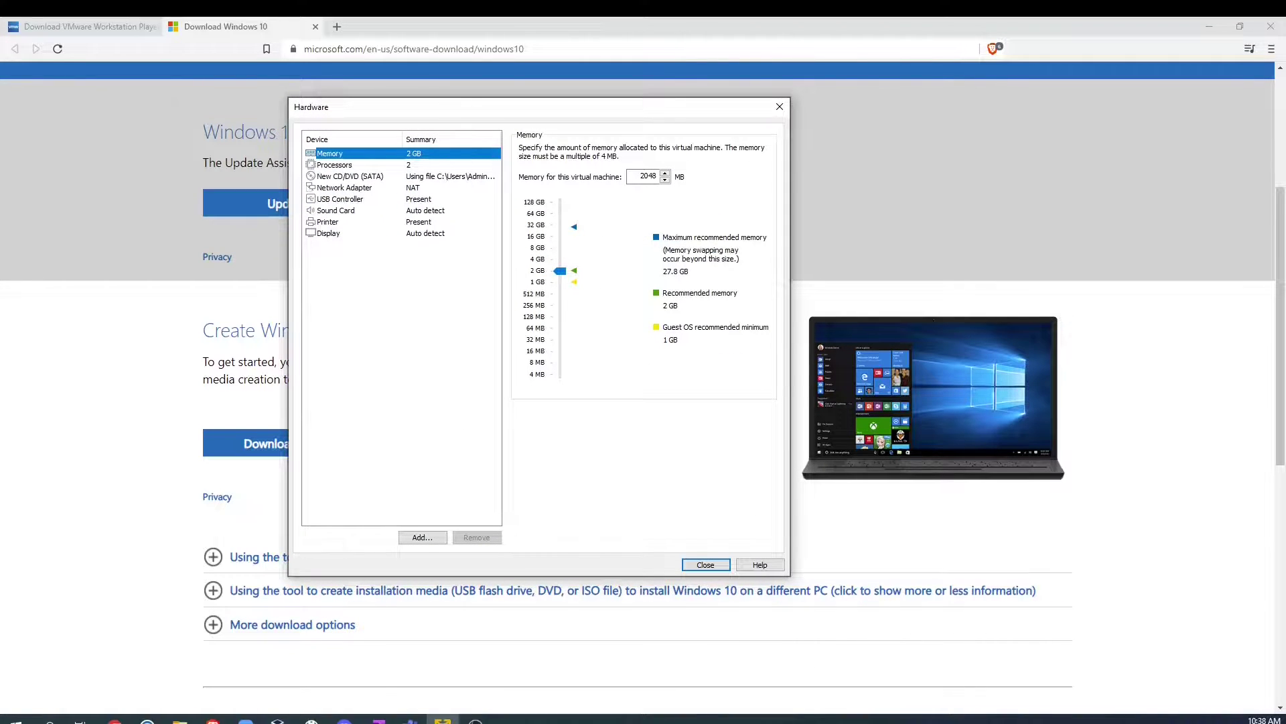
{"action": "right_click", "coordinate": [666, 205]}
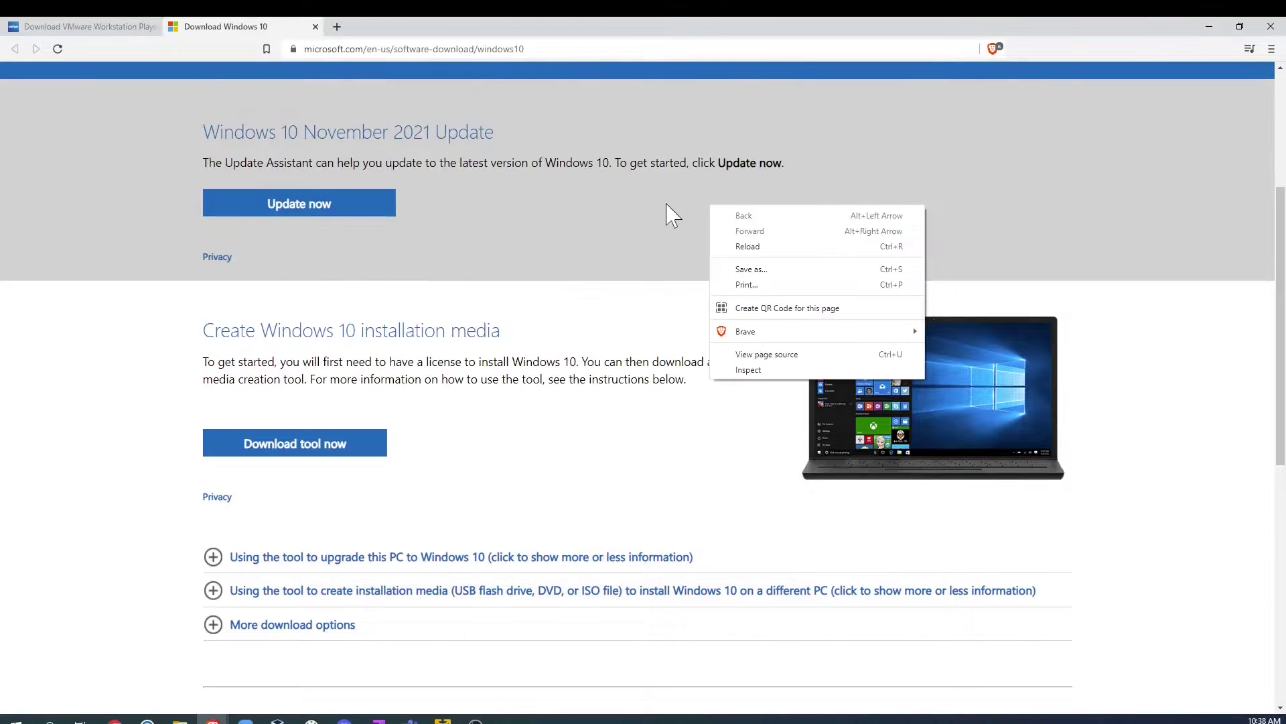
{"action": "key", "text": "alt+Tab"}
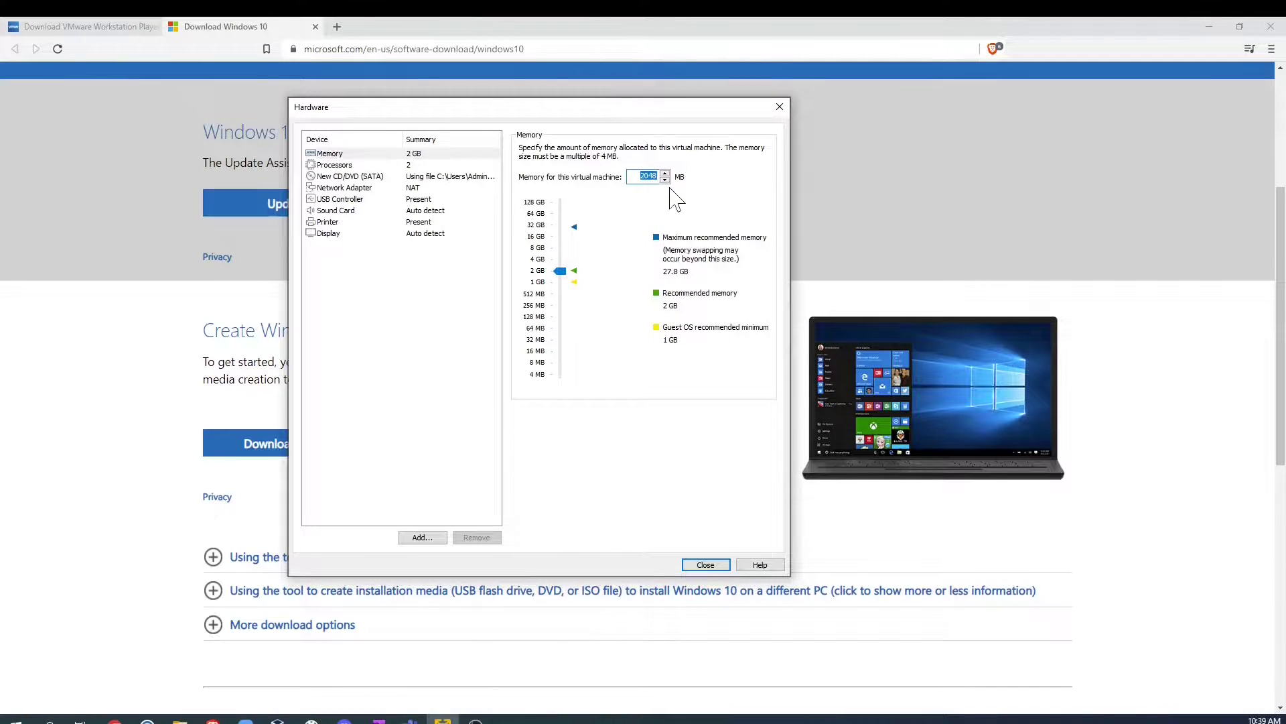
{"action": "type", "text": "3000"}
Step: Give the VM 3 processor cores and a bridged network adapter, then close the settings
{"action": "left_click", "coordinate": [331, 167]}
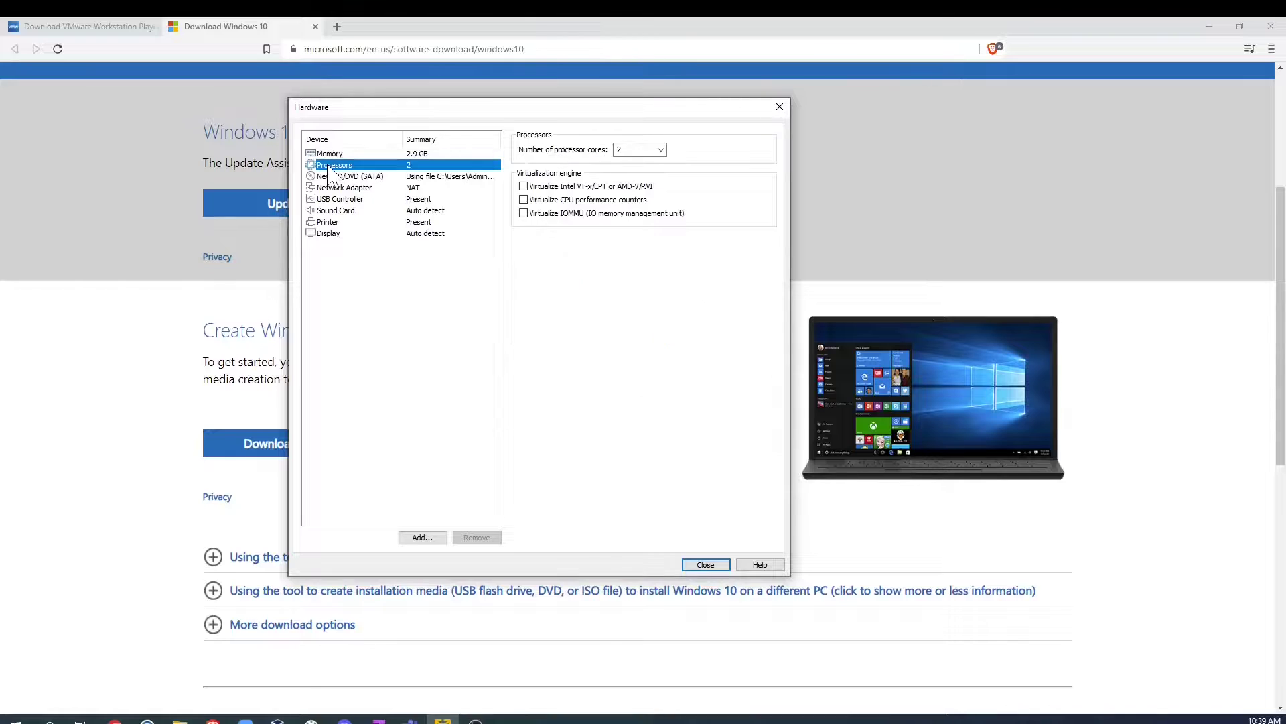
{"action": "left_click", "coordinate": [635, 150]}
{"action": "left_click", "coordinate": [661, 149]}
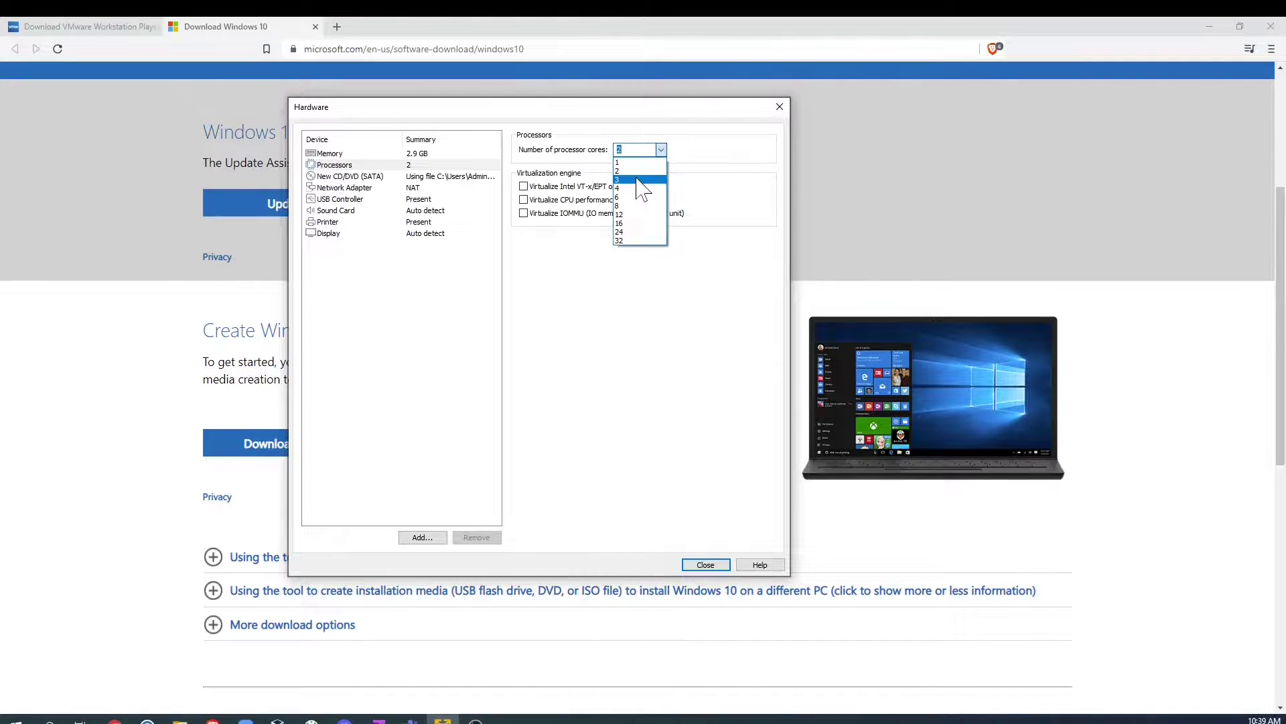
{"action": "left_click", "coordinate": [636, 179]}
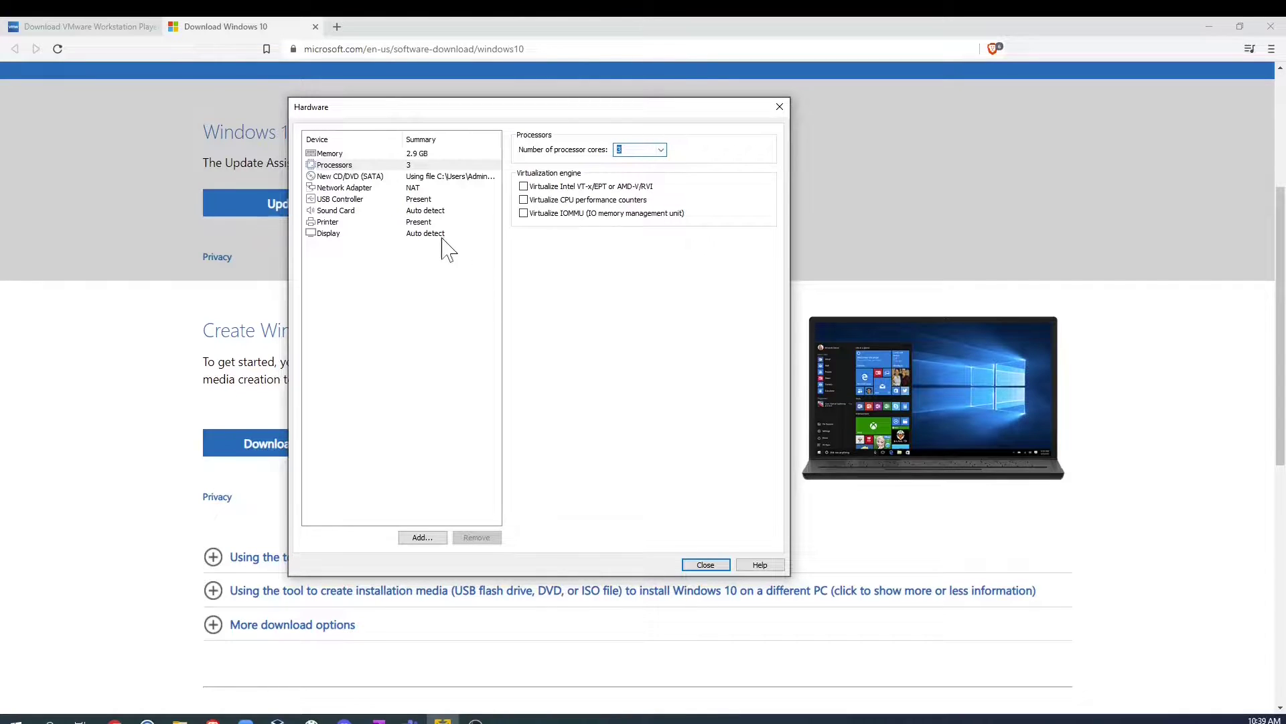
{"action": "left_click", "coordinate": [333, 188]}
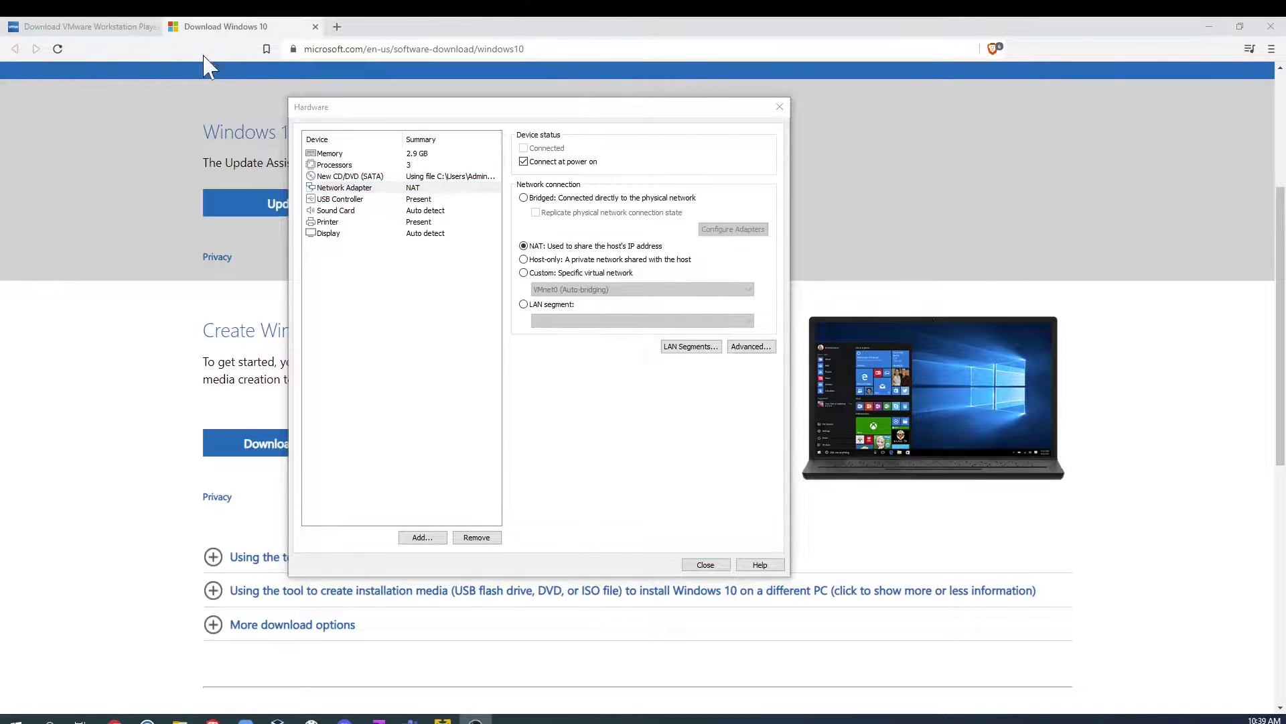
{"action": "left_click", "coordinate": [524, 201]}
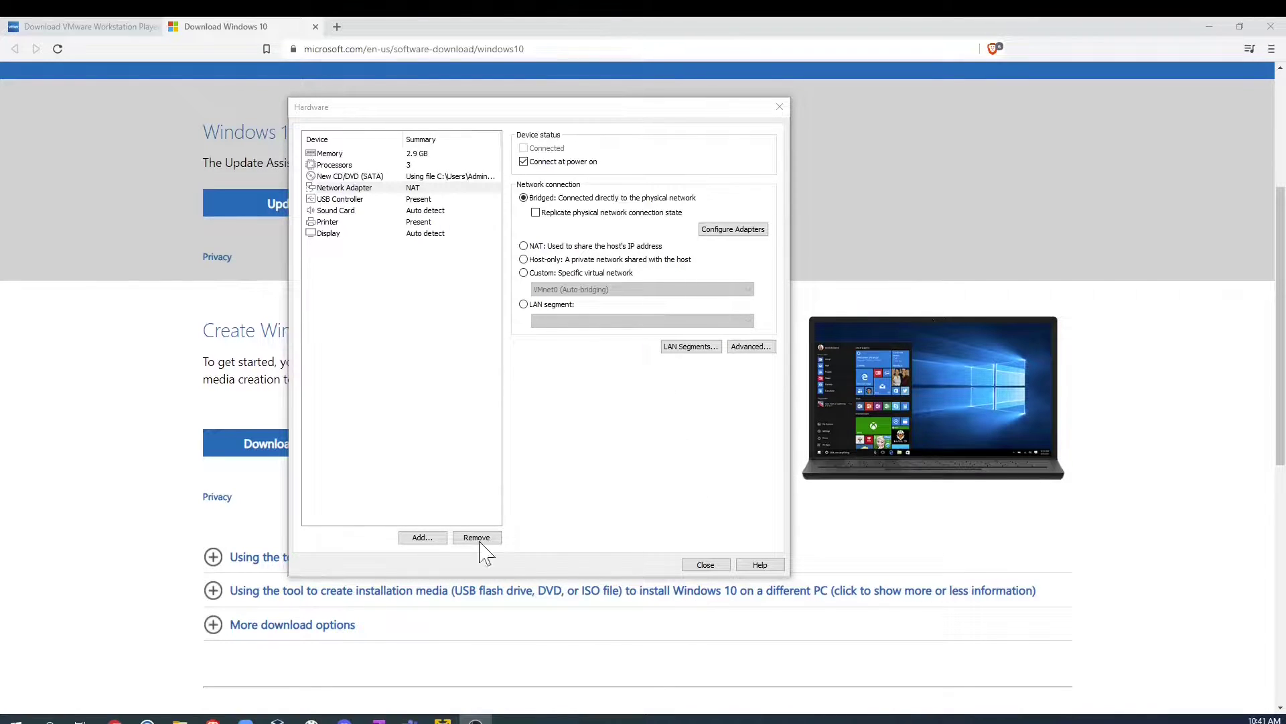
{"action": "left_click", "coordinate": [703, 569]}
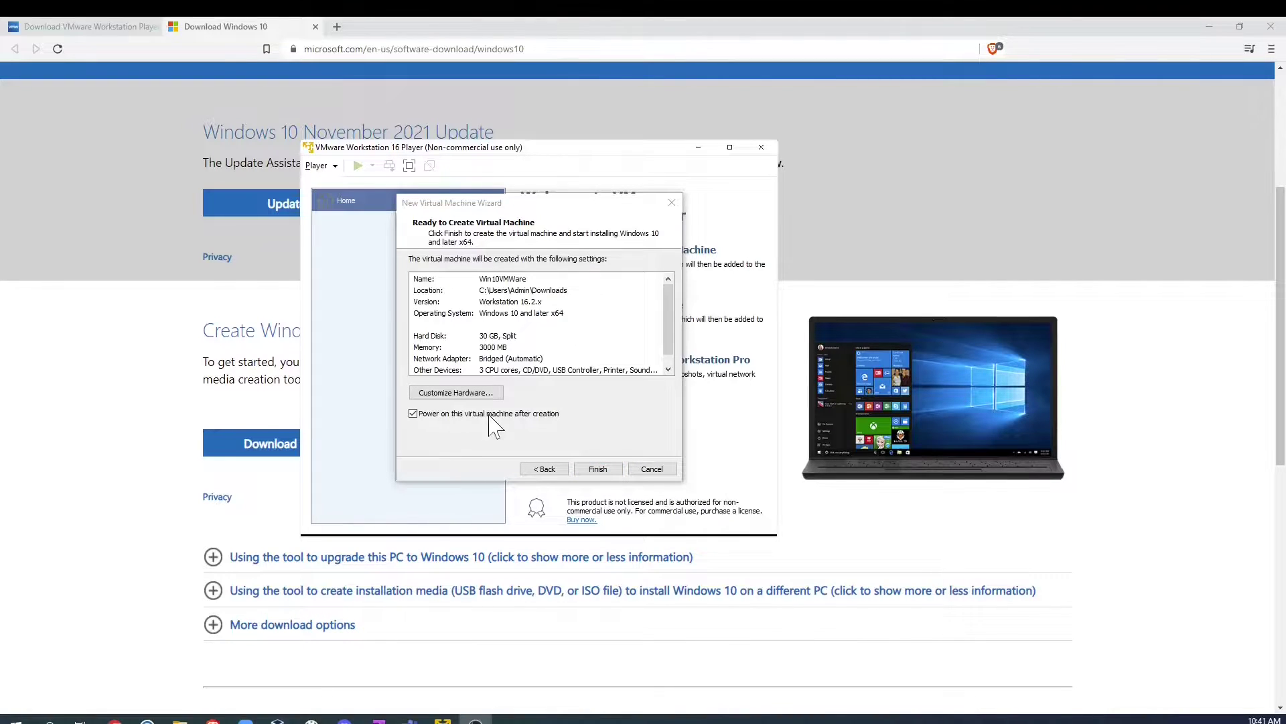
Step: Finish creating Win10VMWare and dismiss the side channel mitigations hint so it boots
{"action": "left_click", "coordinate": [589, 466]}
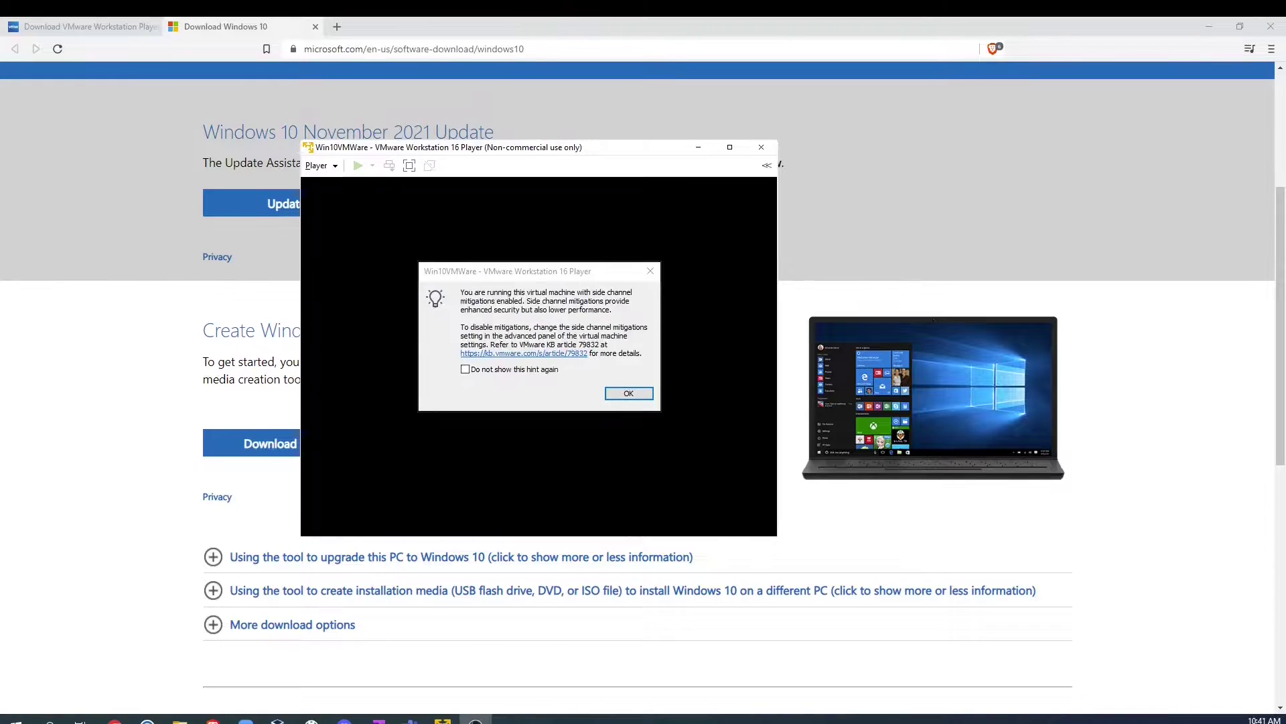
{"action": "key", "text": "Return"}
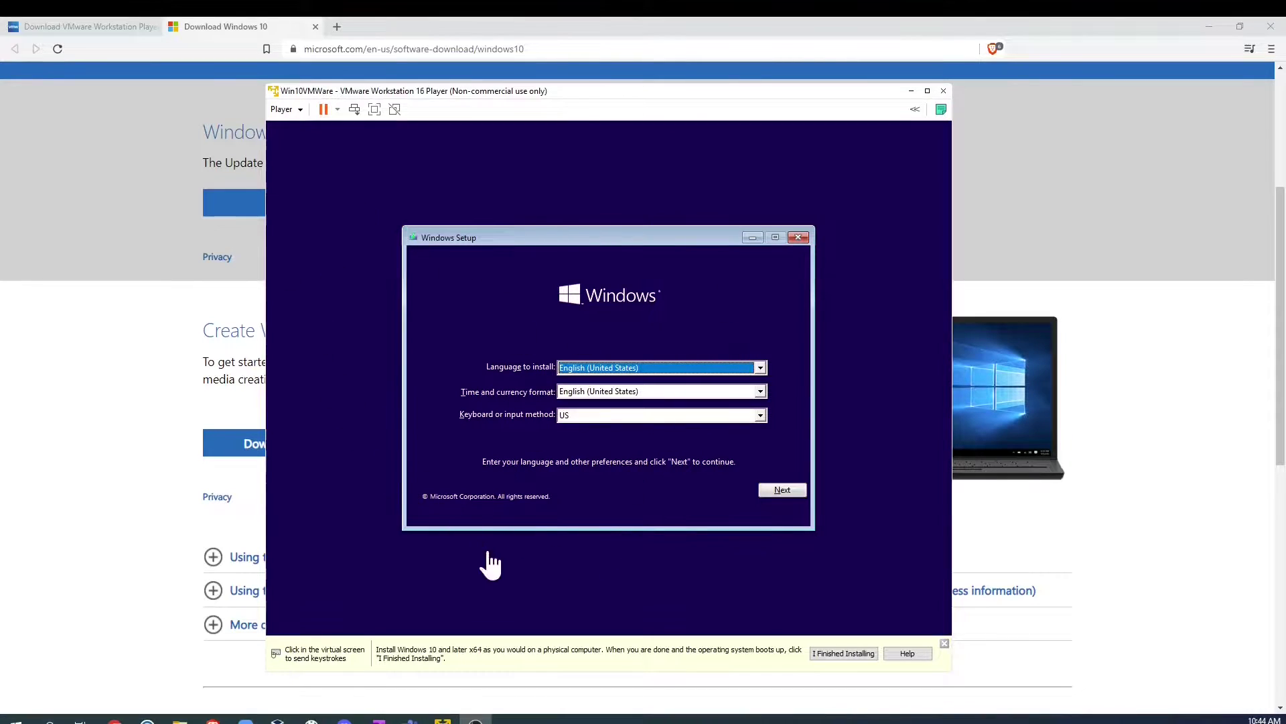
Step: Accept the default language settings and begin installing Windows in the VM
{"action": "left_click", "coordinate": [780, 490]}
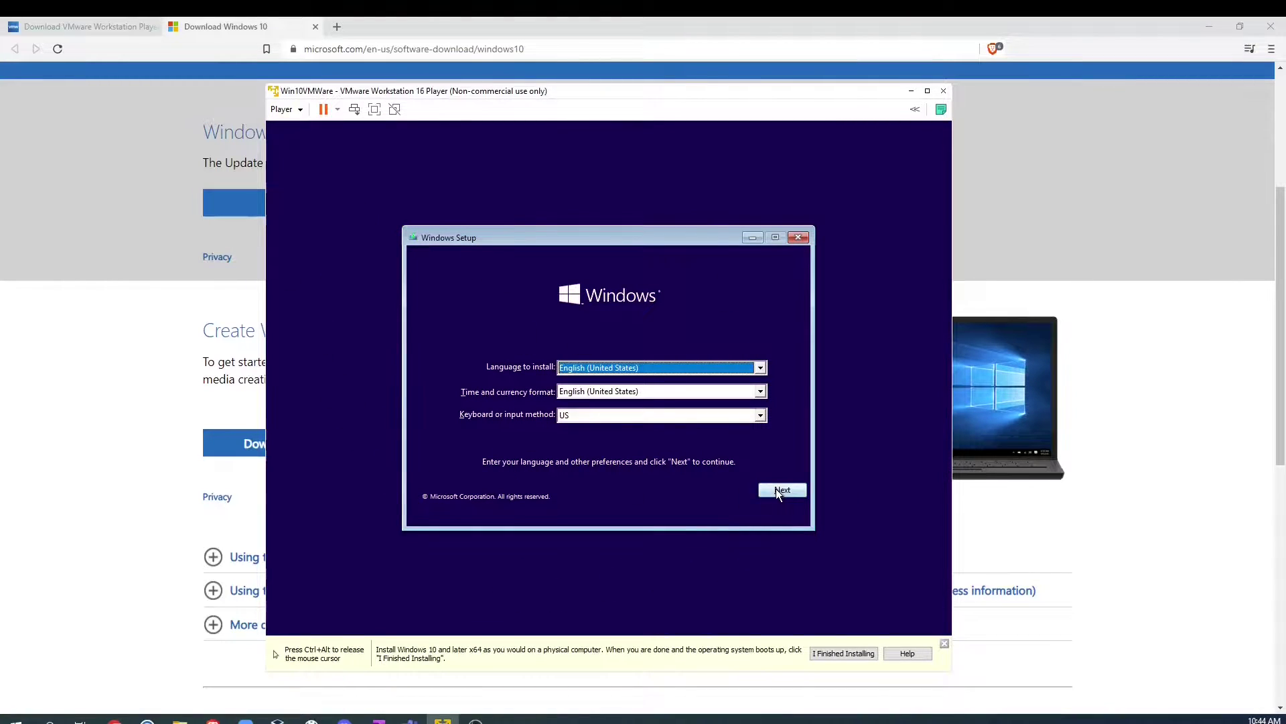
{"action": "left_click", "coordinate": [783, 489]}
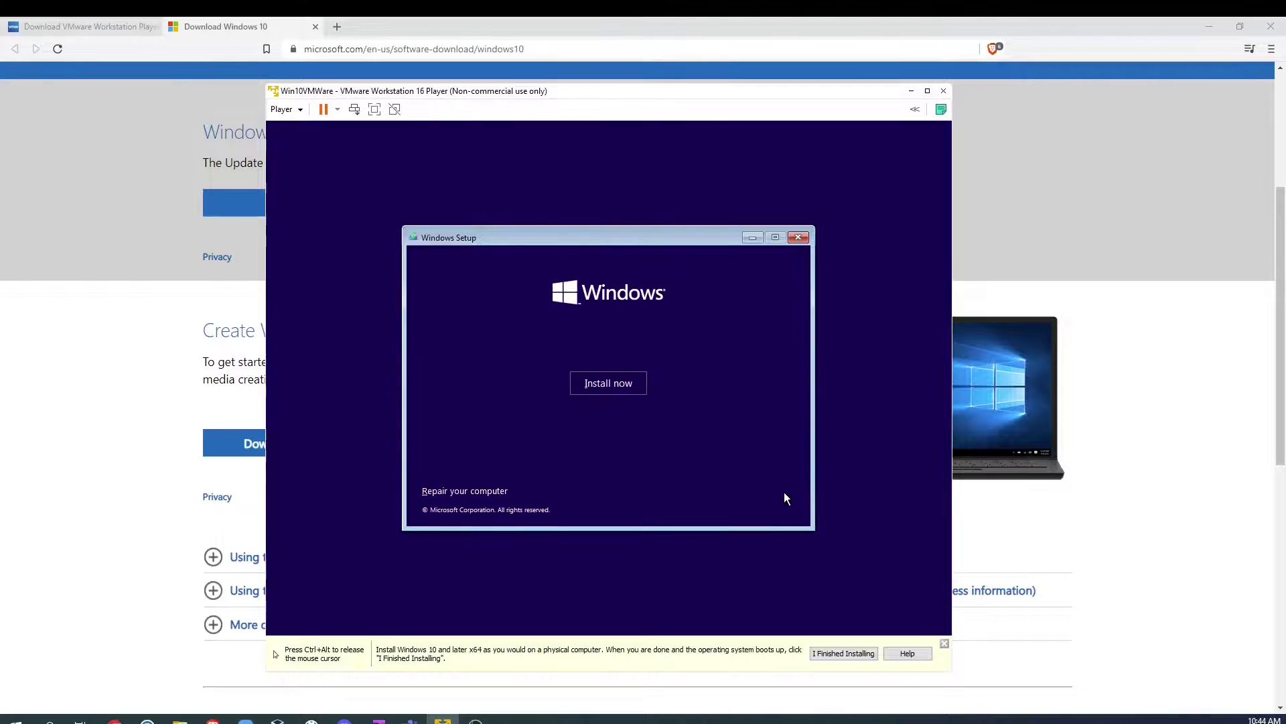
{"action": "left_click", "coordinate": [608, 390]}
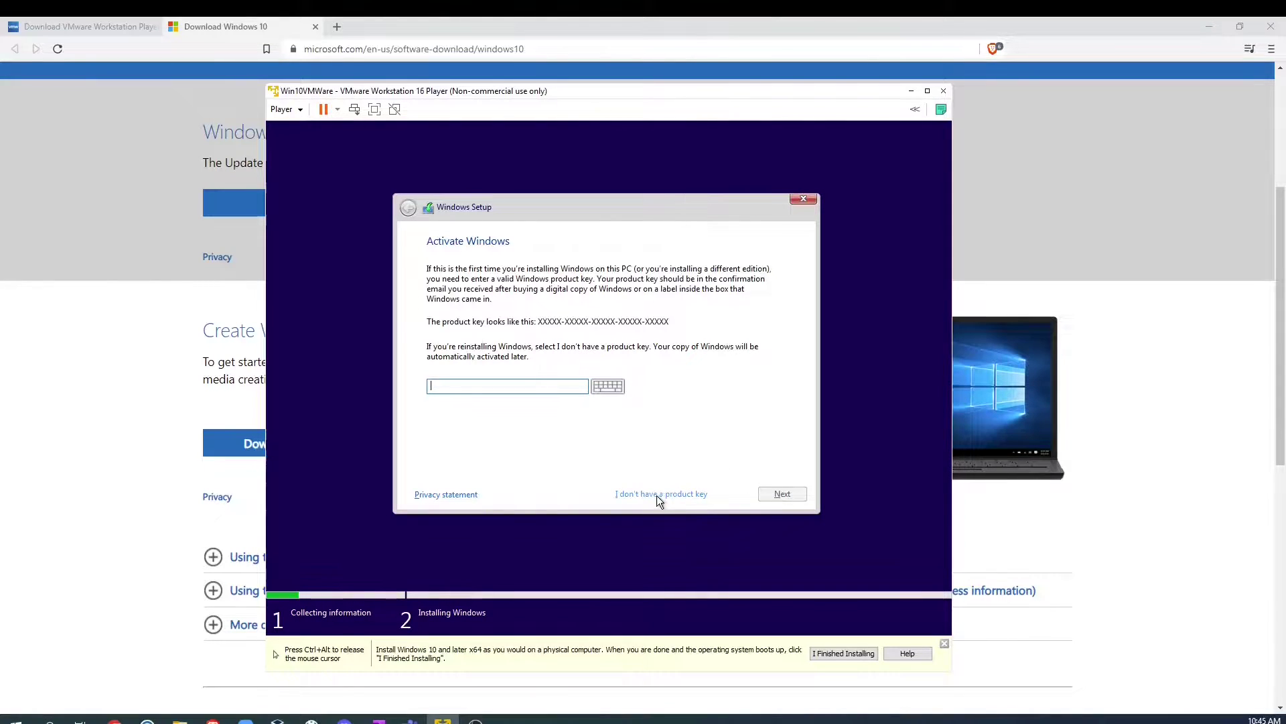
{"action": "key", "text": "ctrl+alt"}
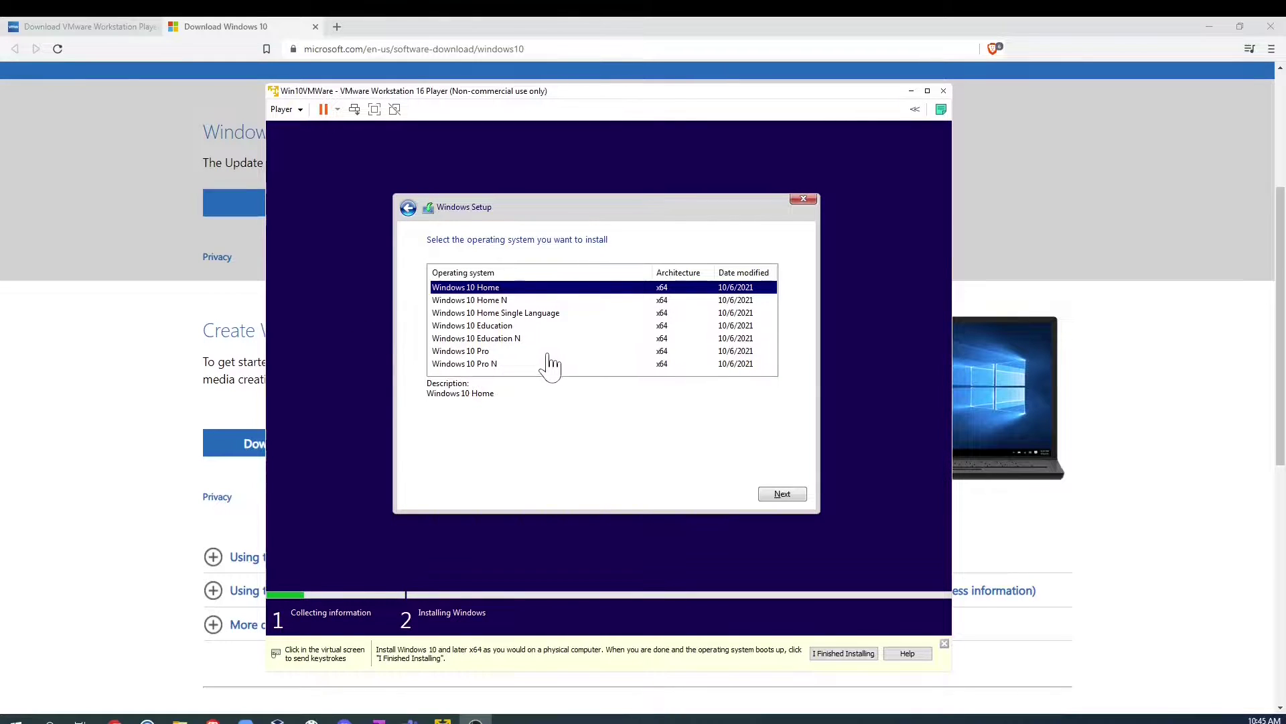
Step: Choose Windows 10 Pro as the edition to install
{"action": "left_click", "coordinate": [472, 359]}
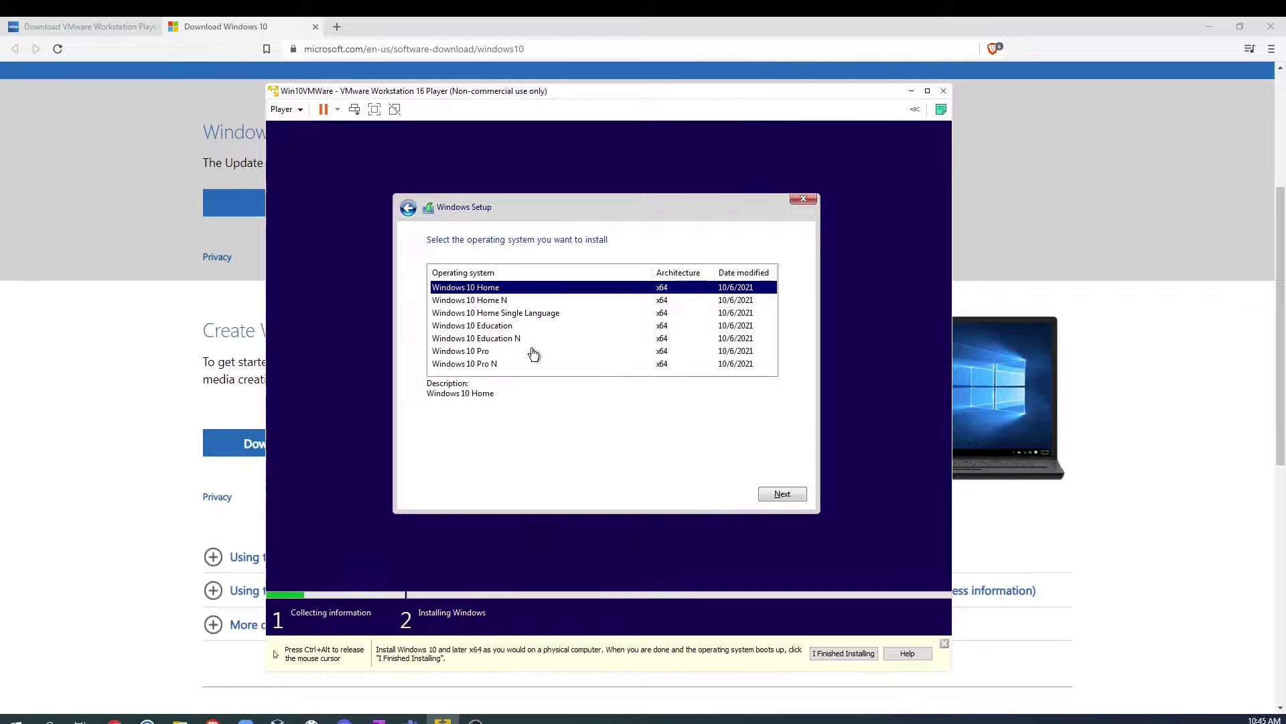
{"action": "left_click", "coordinate": [473, 351]}
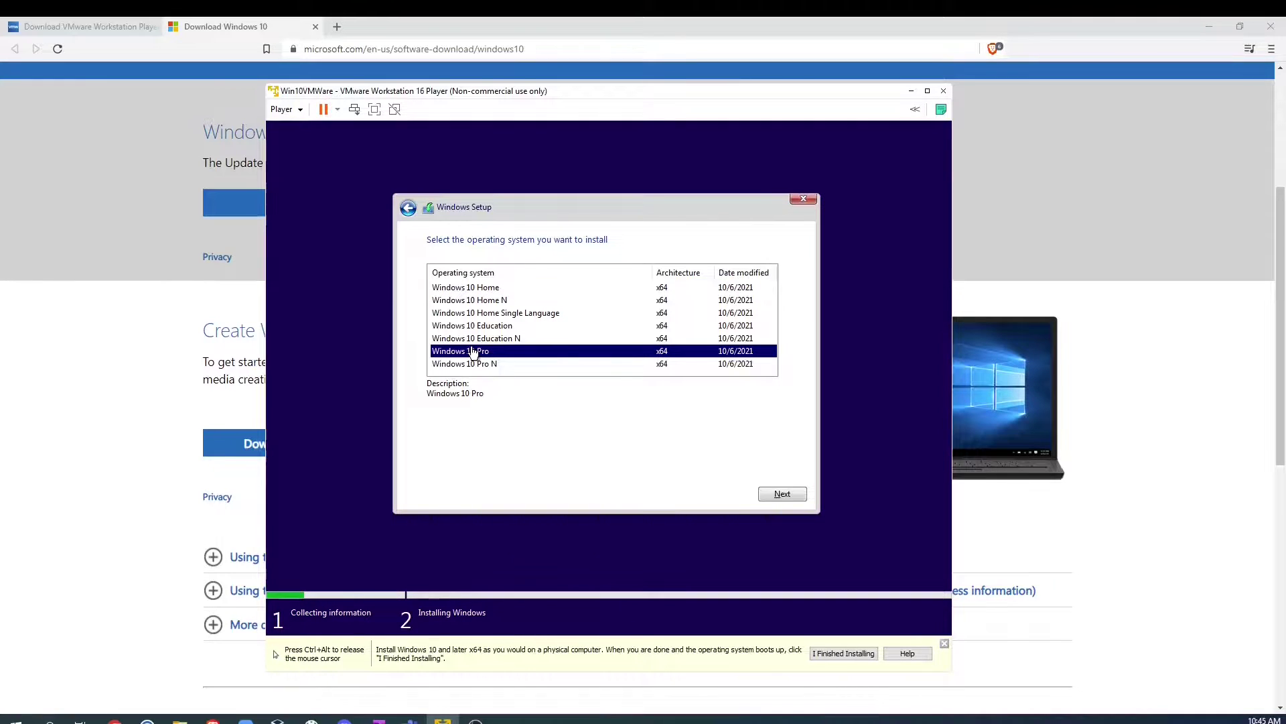
{"action": "left_click", "coordinate": [781, 493]}
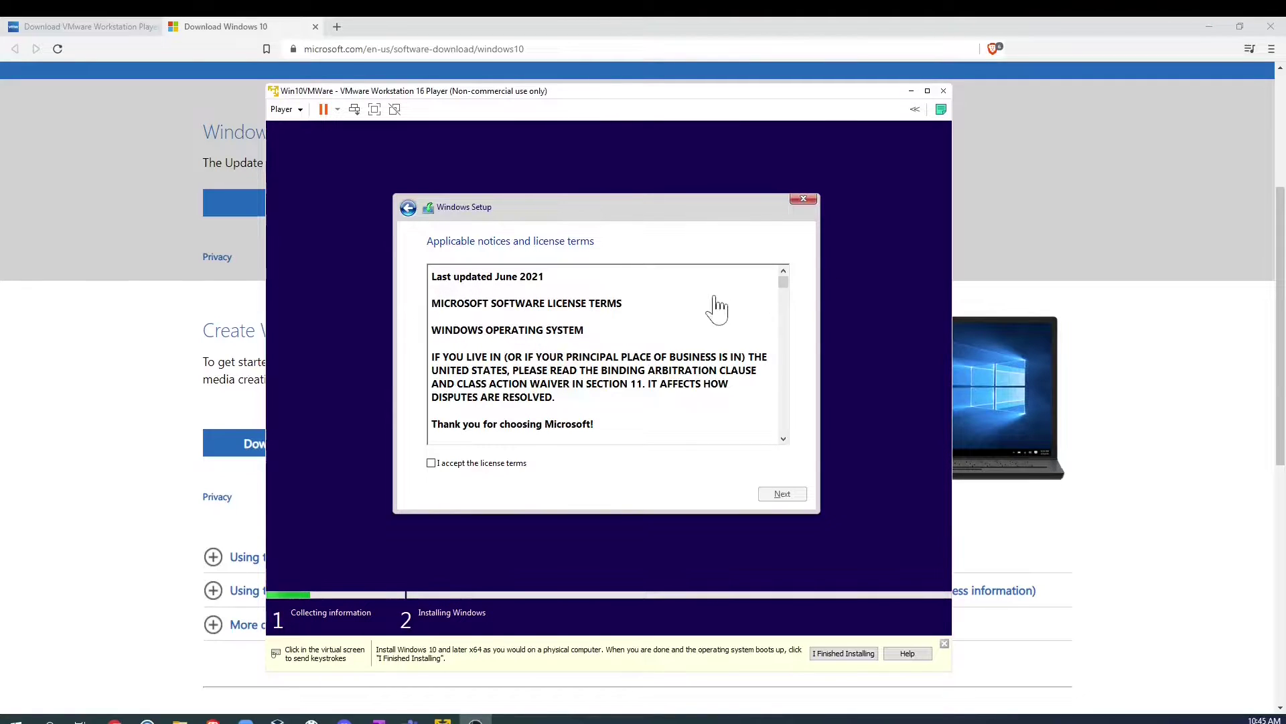
Step: Accept the license terms and start a custom install onto the 30 GB unallocated drive
{"action": "left_click", "coordinate": [430, 464]}
{"action": "left_click", "coordinate": [430, 463]}
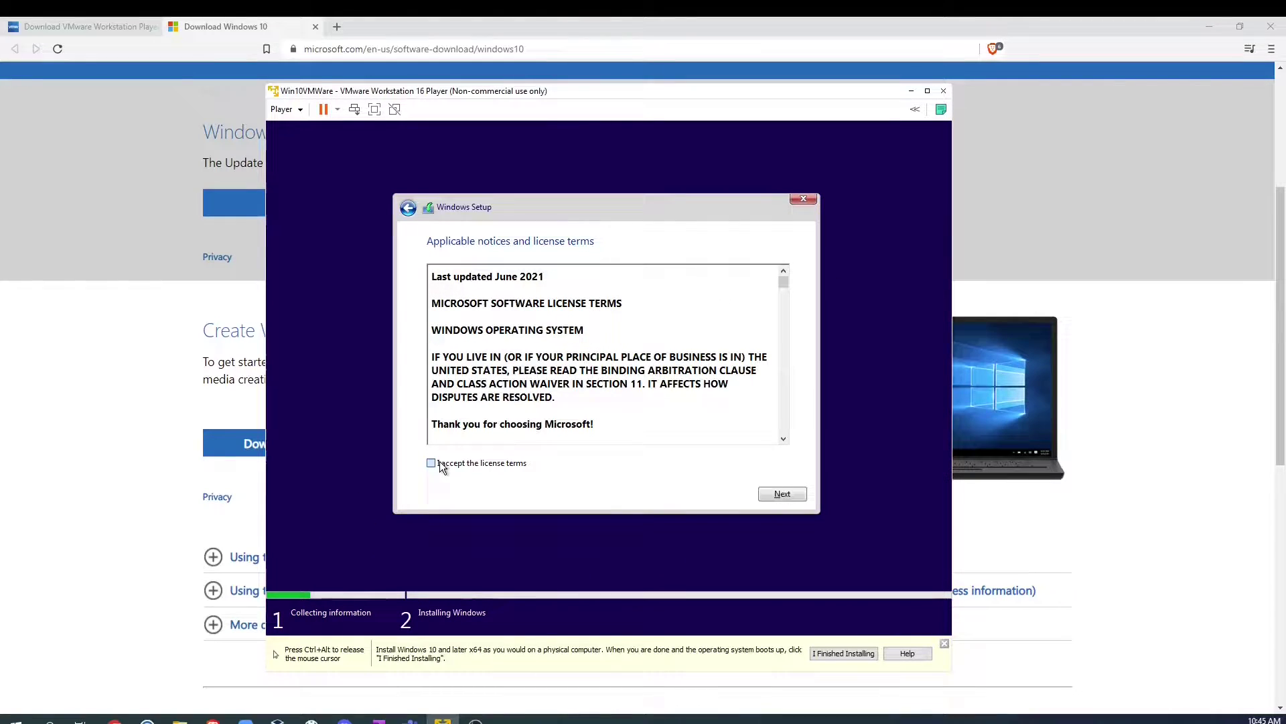
{"action": "left_click", "coordinate": [792, 497]}
{"action": "left_click", "coordinate": [583, 376]}
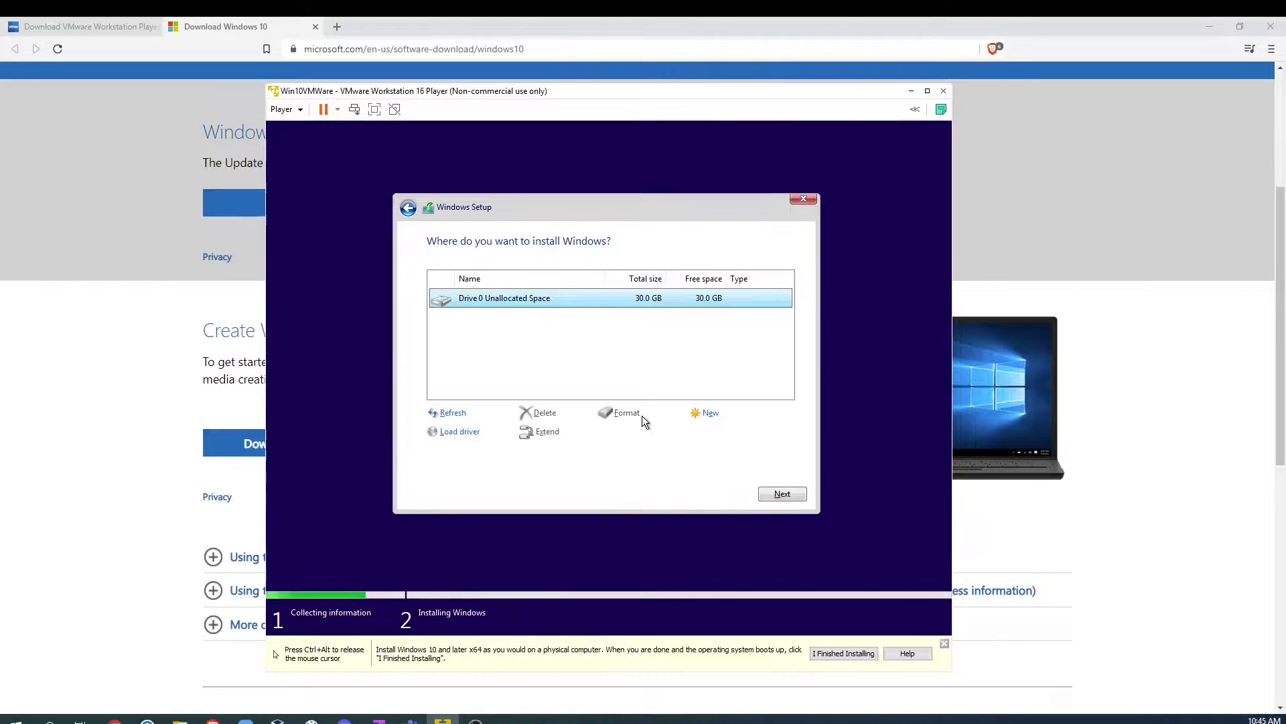
{"action": "left_click", "coordinate": [784, 494]}
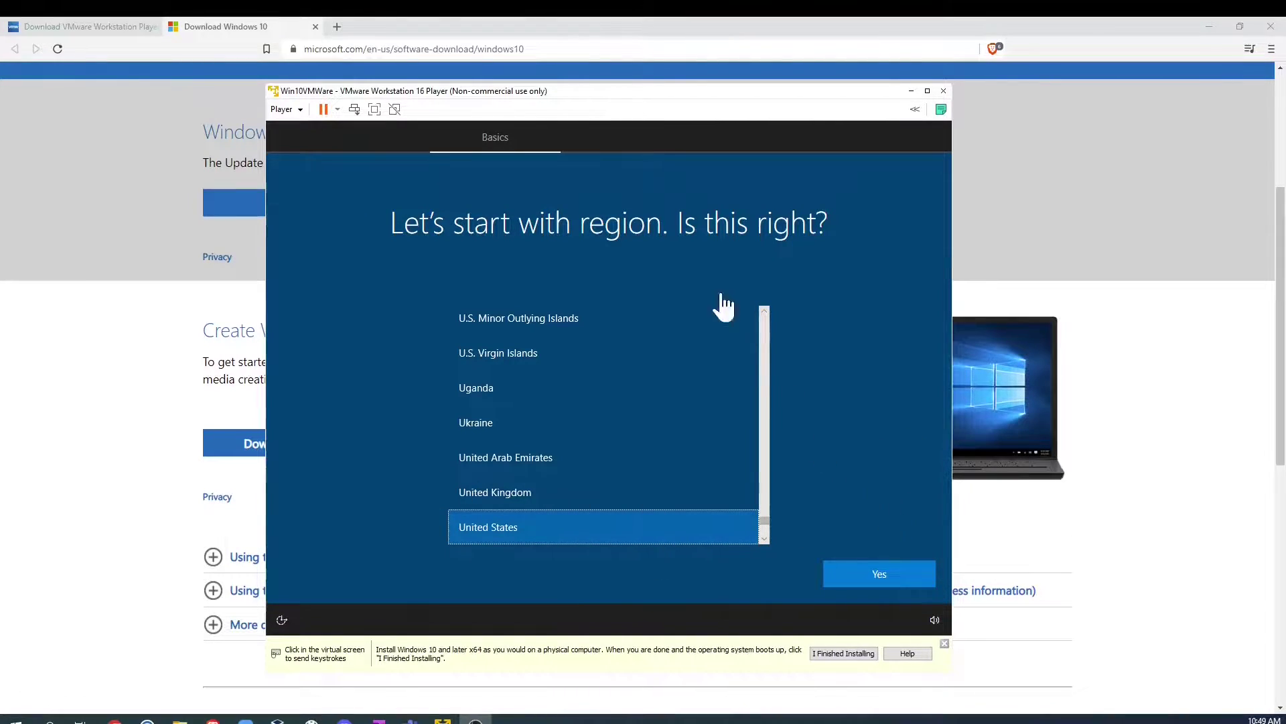
Step: Confirm United States region and US keyboard, then continue with limited offline setup
{"action": "left_click", "coordinate": [893, 576]}
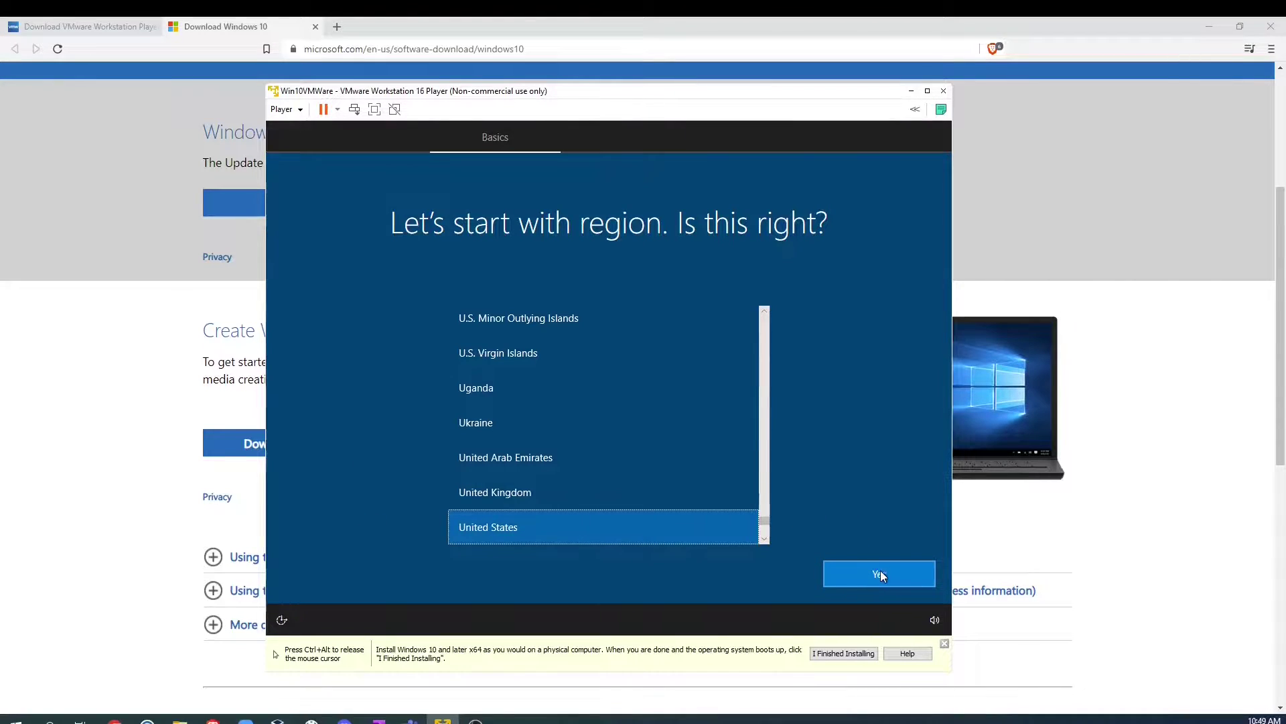
{"action": "left_click", "coordinate": [868, 578]}
{"action": "key", "text": "ctrl+alt"}
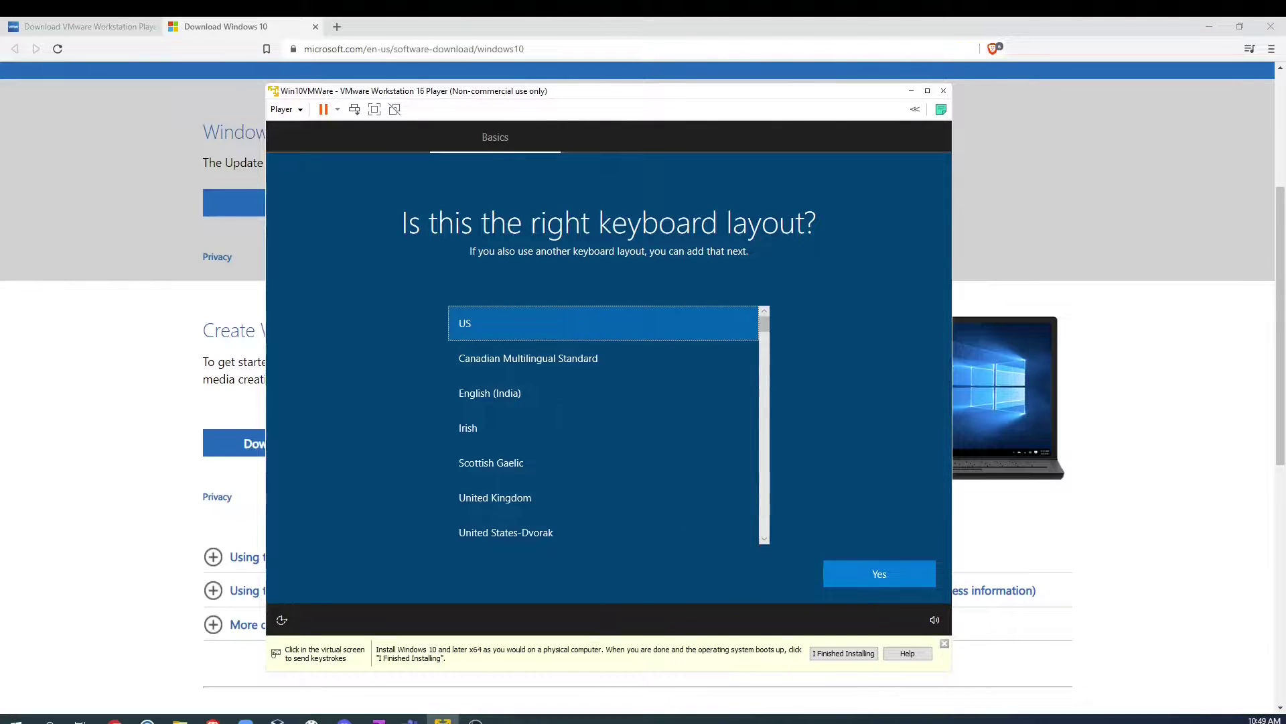
{"action": "left_click", "coordinate": [880, 574]}
{"action": "left_click", "coordinate": [878, 573]}
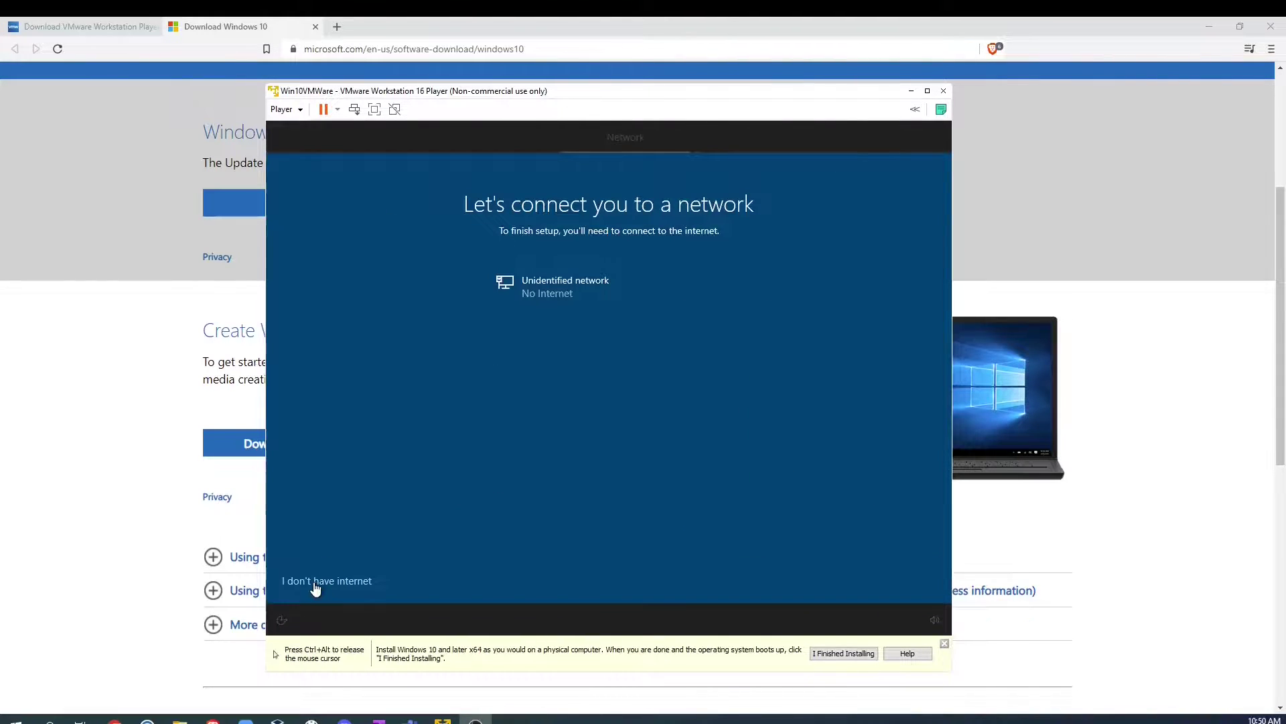
{"action": "left_click", "coordinate": [315, 582]}
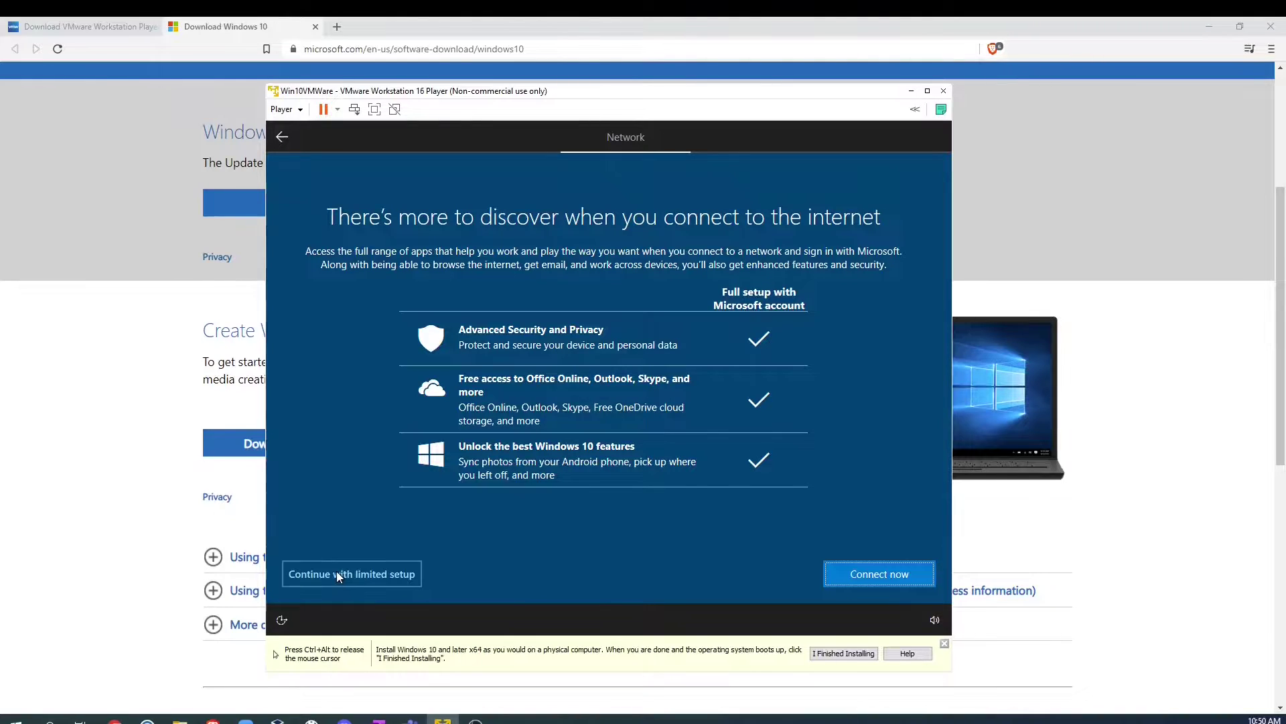
{"action": "left_click", "coordinate": [336, 575]}
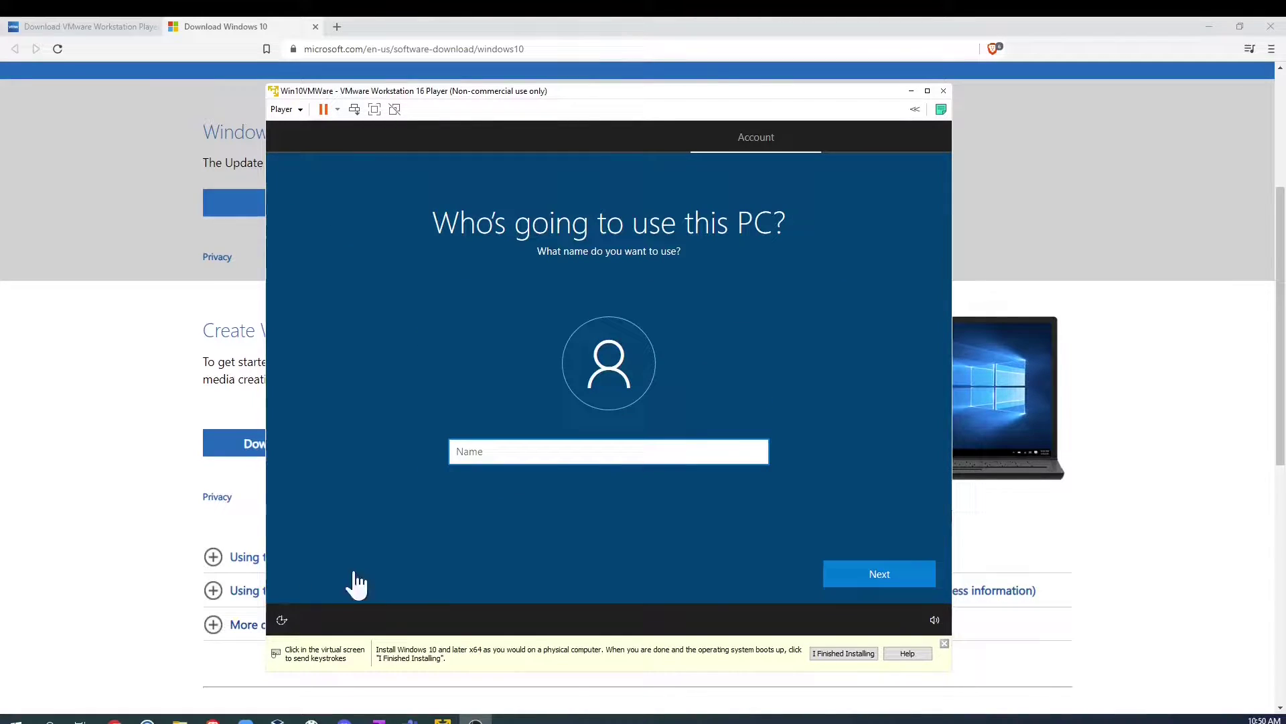
Step: Create the local account 'vm' and set and confirm its password
{"action": "left_click", "coordinate": [566, 447]}
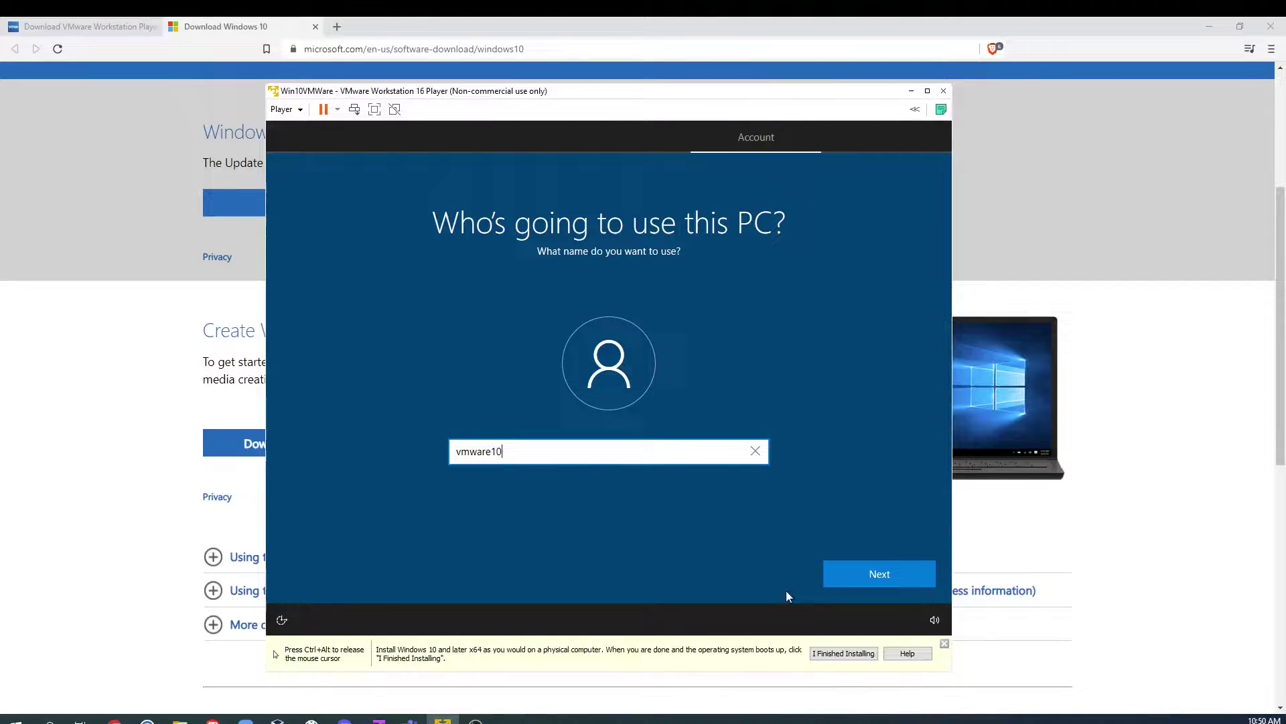
{"action": "left_click", "coordinate": [891, 576]}
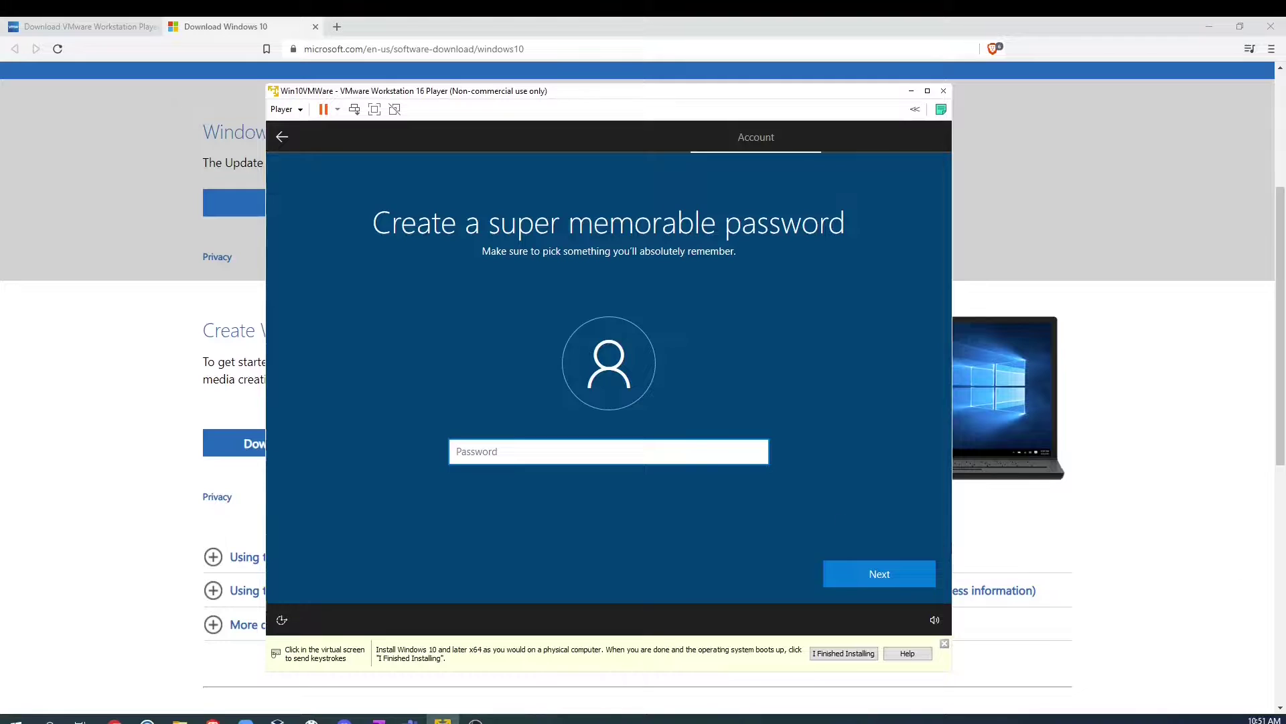
{"action": "type", "text": "***************"}
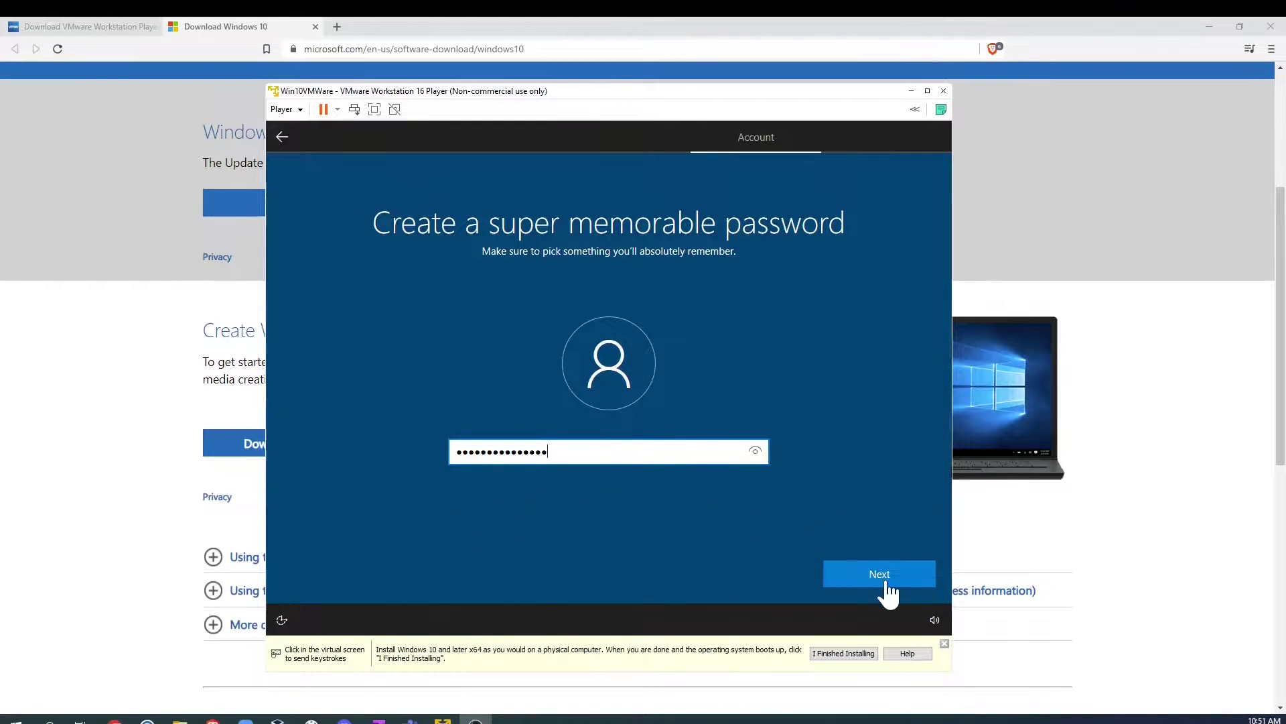
{"action": "left_click", "coordinate": [870, 569]}
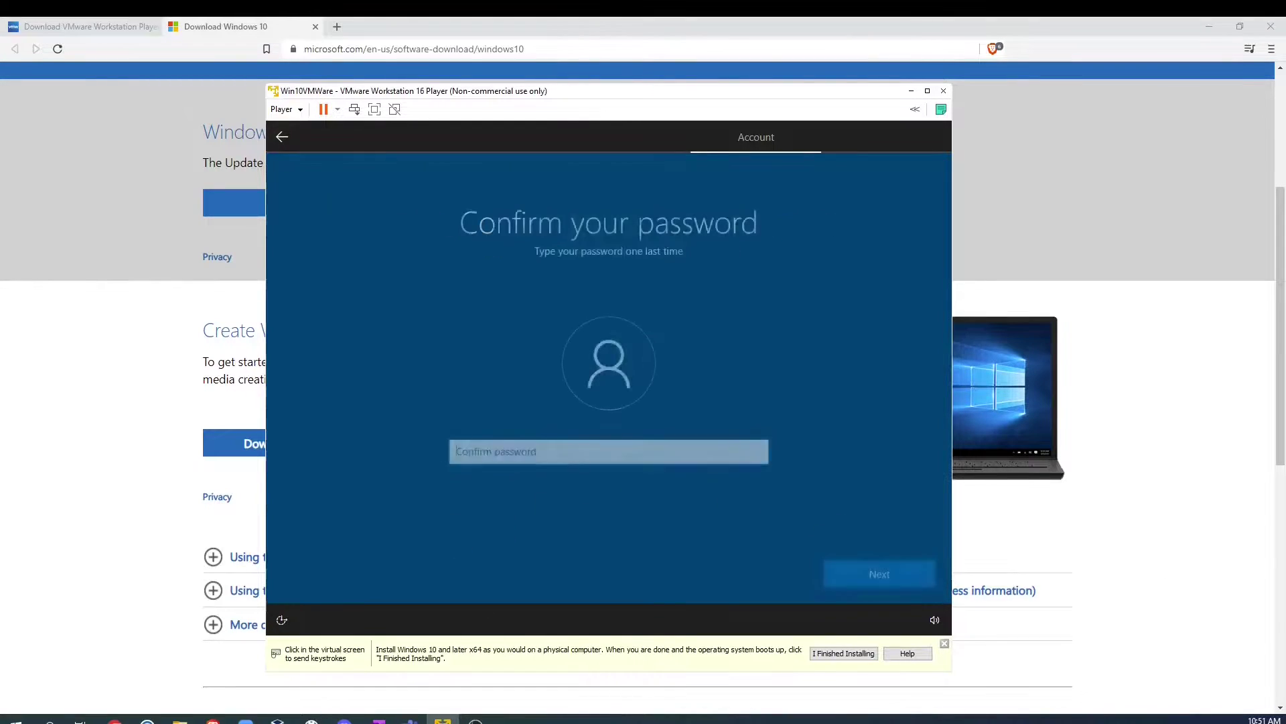
{"action": "type", "text": "***************"}
{"action": "key", "text": "Return"}
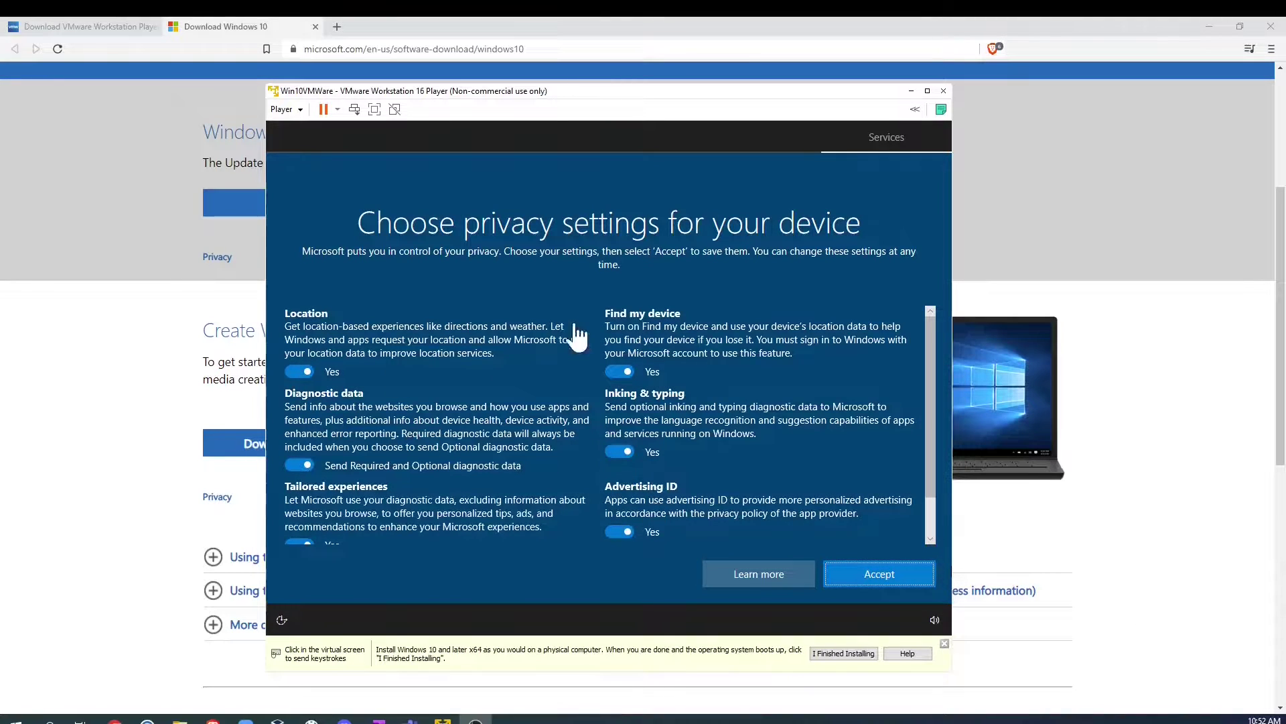
Step: Turn off location and Find my device, accept the privacy settings, and decline Cortana
{"action": "left_click", "coordinate": [294, 372]}
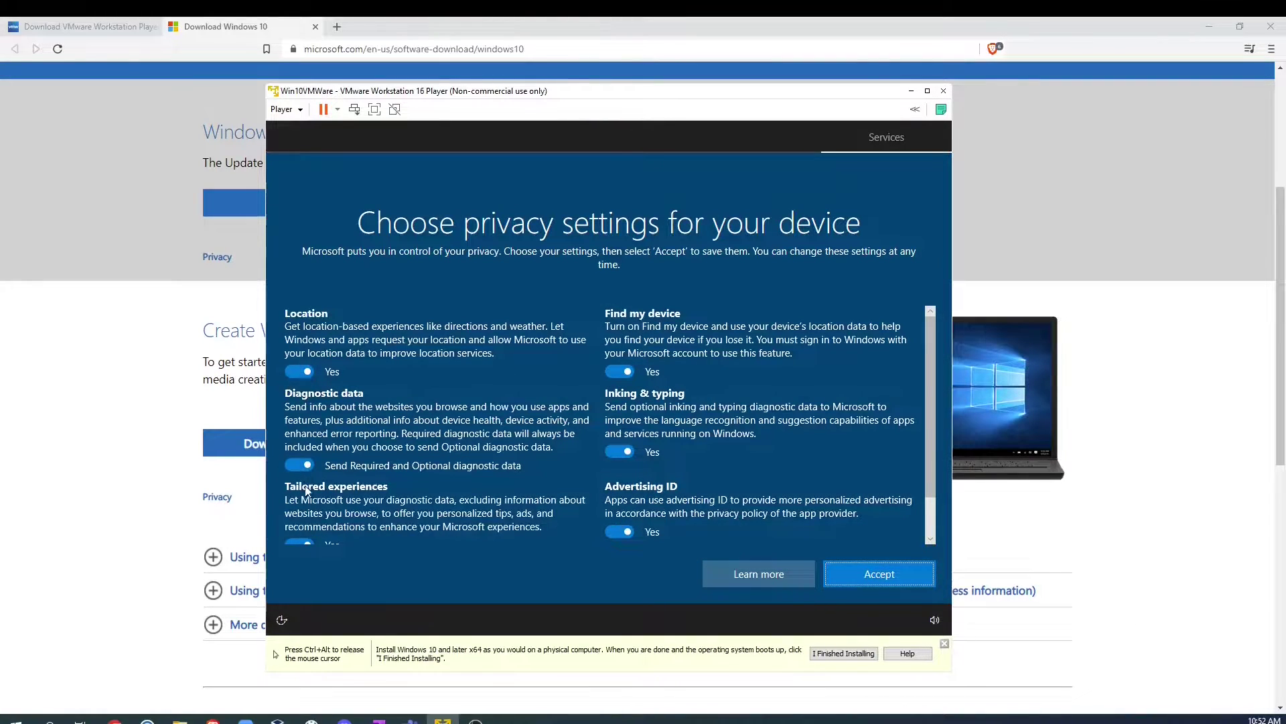
{"action": "left_click", "coordinate": [294, 372]}
{"action": "left_click", "coordinate": [624, 367]}
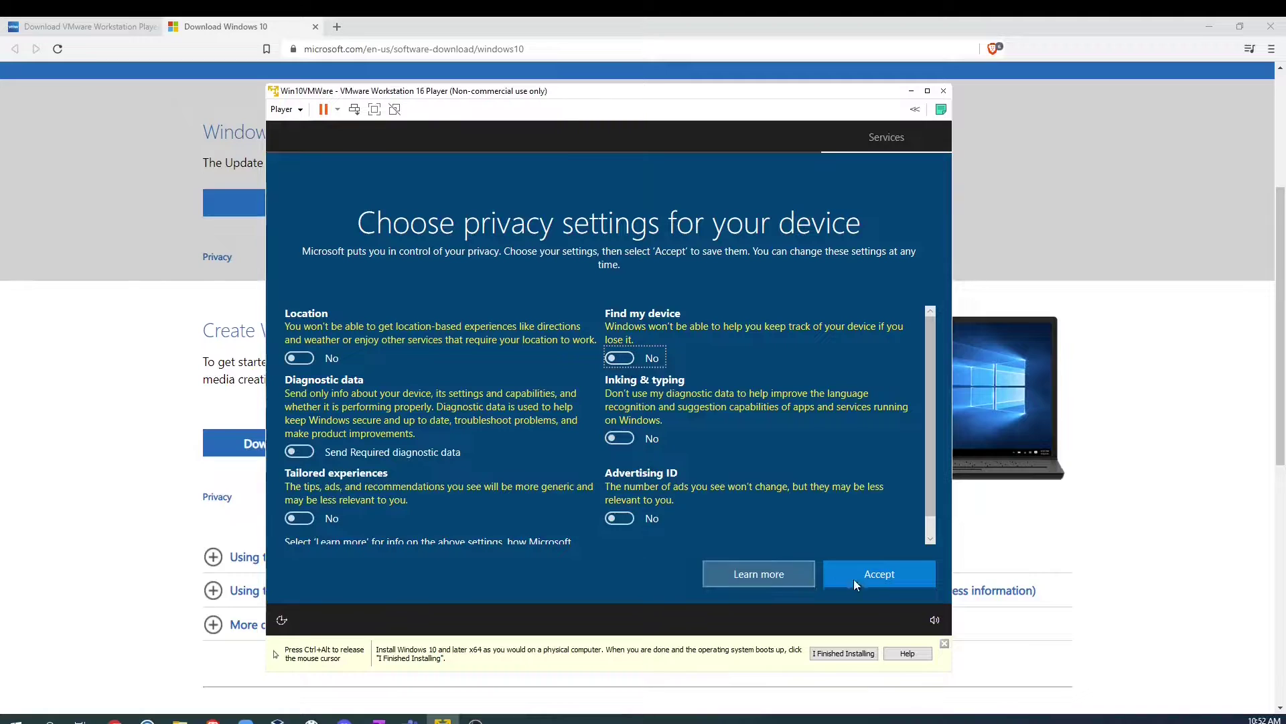
{"action": "left_click", "coordinate": [890, 581]}
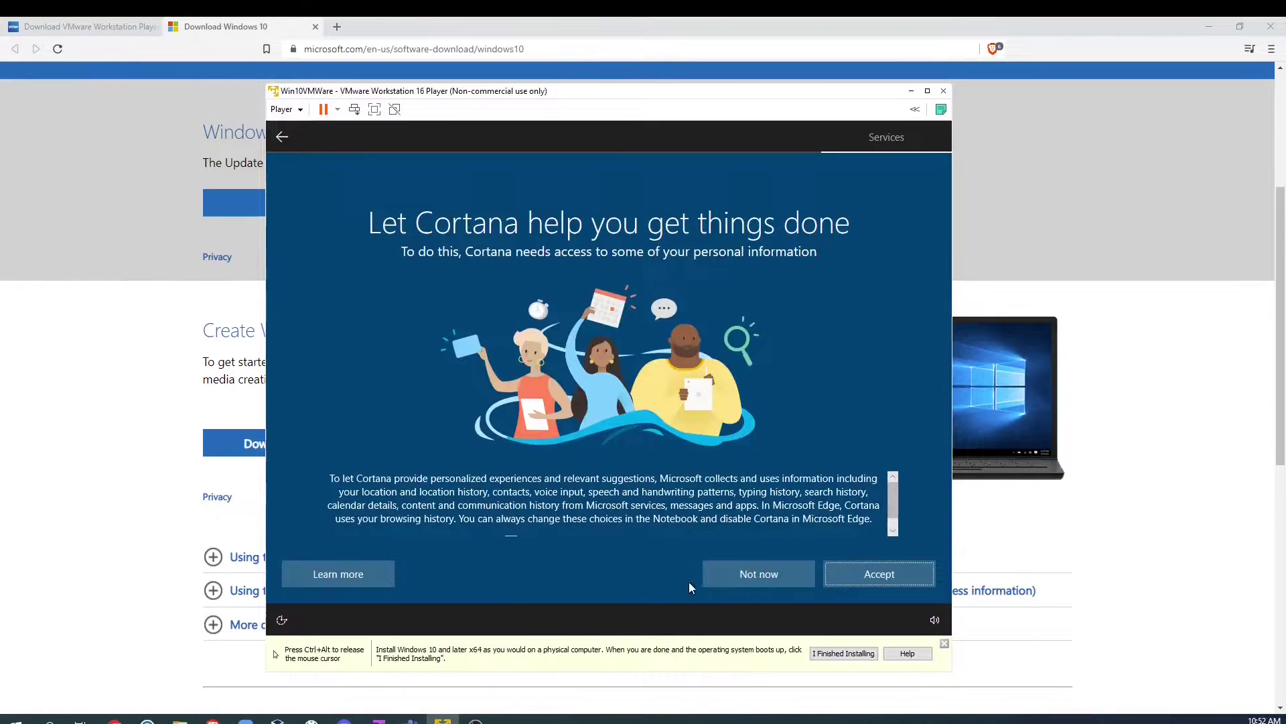
{"action": "left_click", "coordinate": [767, 580]}
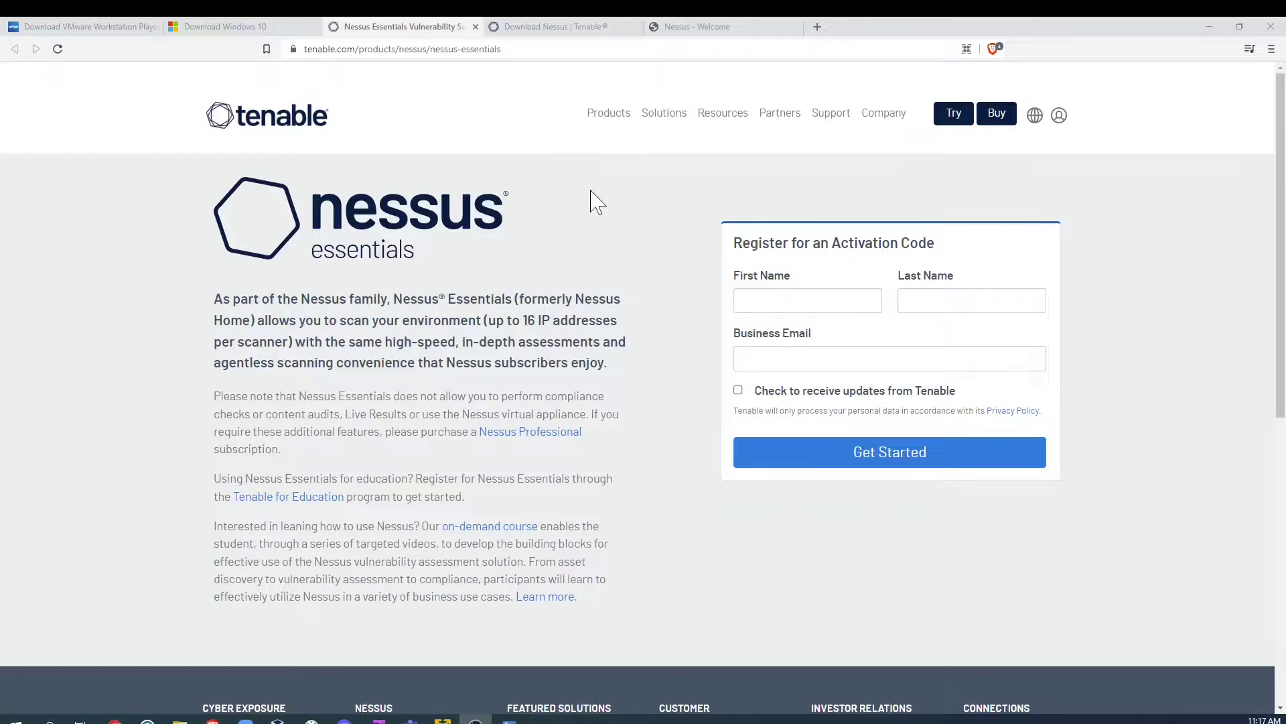
Step: Download Nessus-10.1.2-x64.msi from the Nessus downloads page after agreeing to its license
{"action": "left_click", "coordinate": [549, 30]}
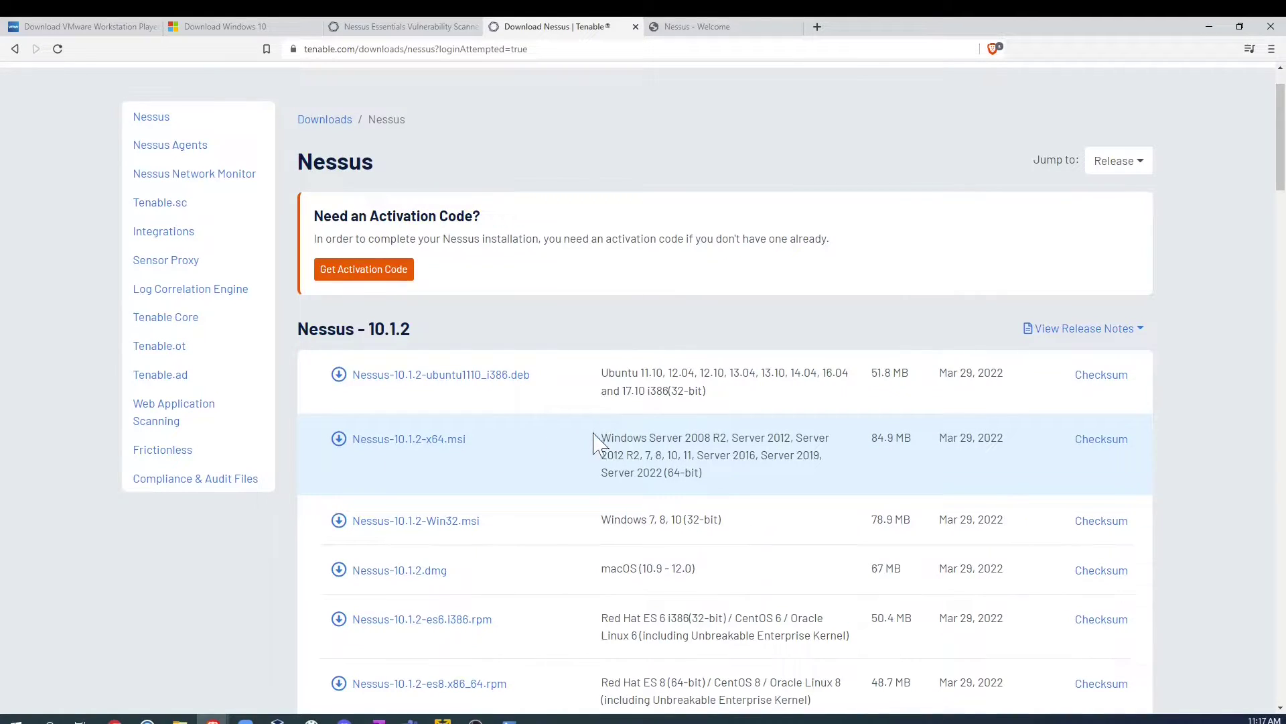
{"action": "left_click_drag", "start_coordinate": [601, 439], "coordinate": [720, 456]}
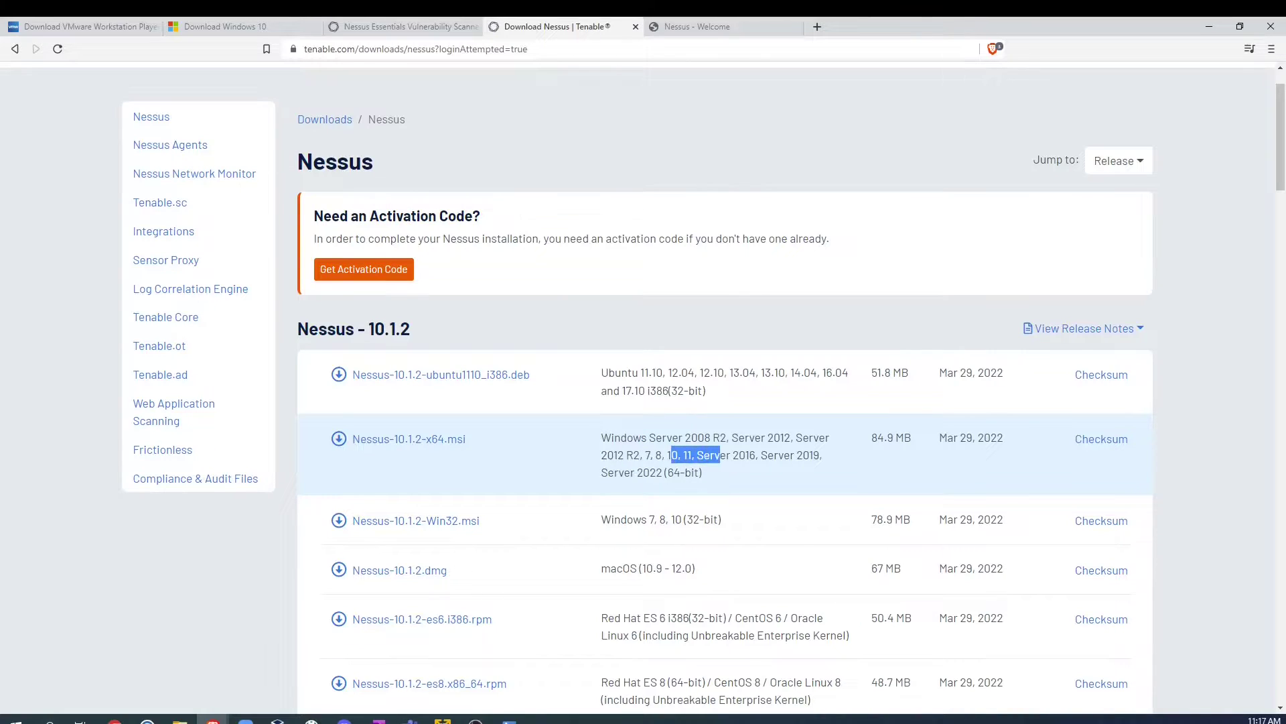
{"action": "left_click", "coordinate": [448, 439]}
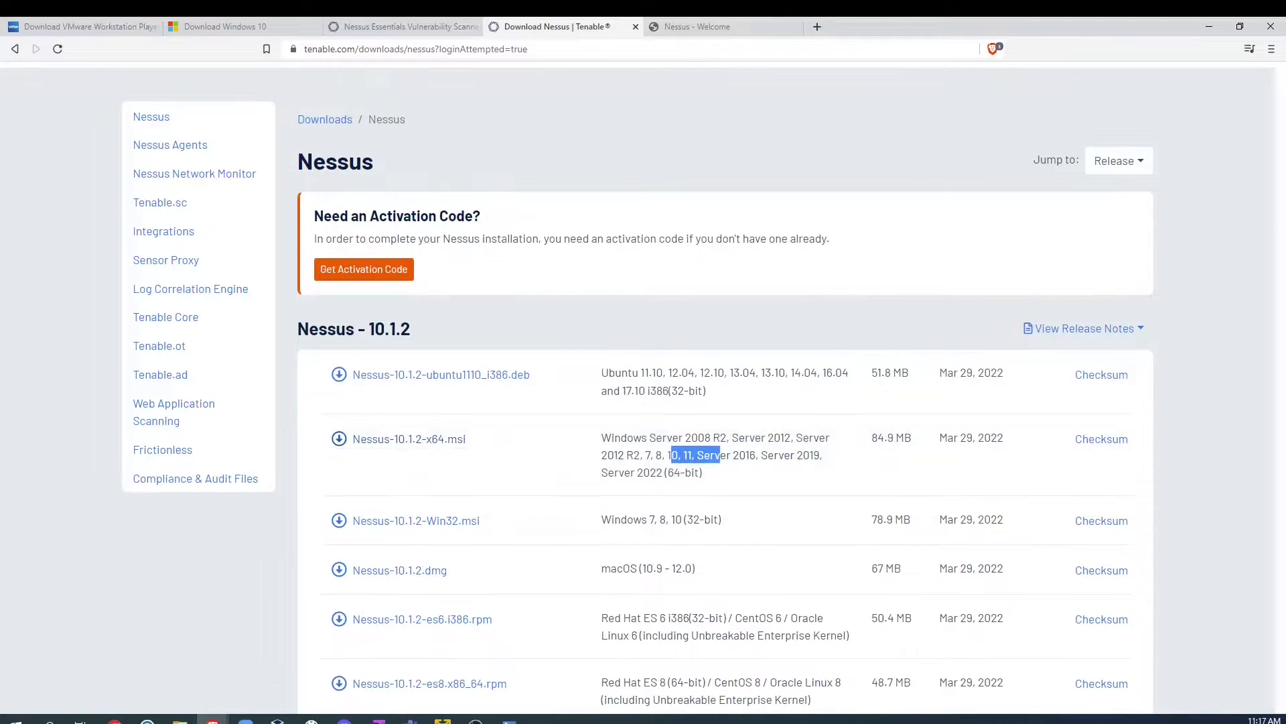
{"action": "left_click", "coordinate": [838, 619]}
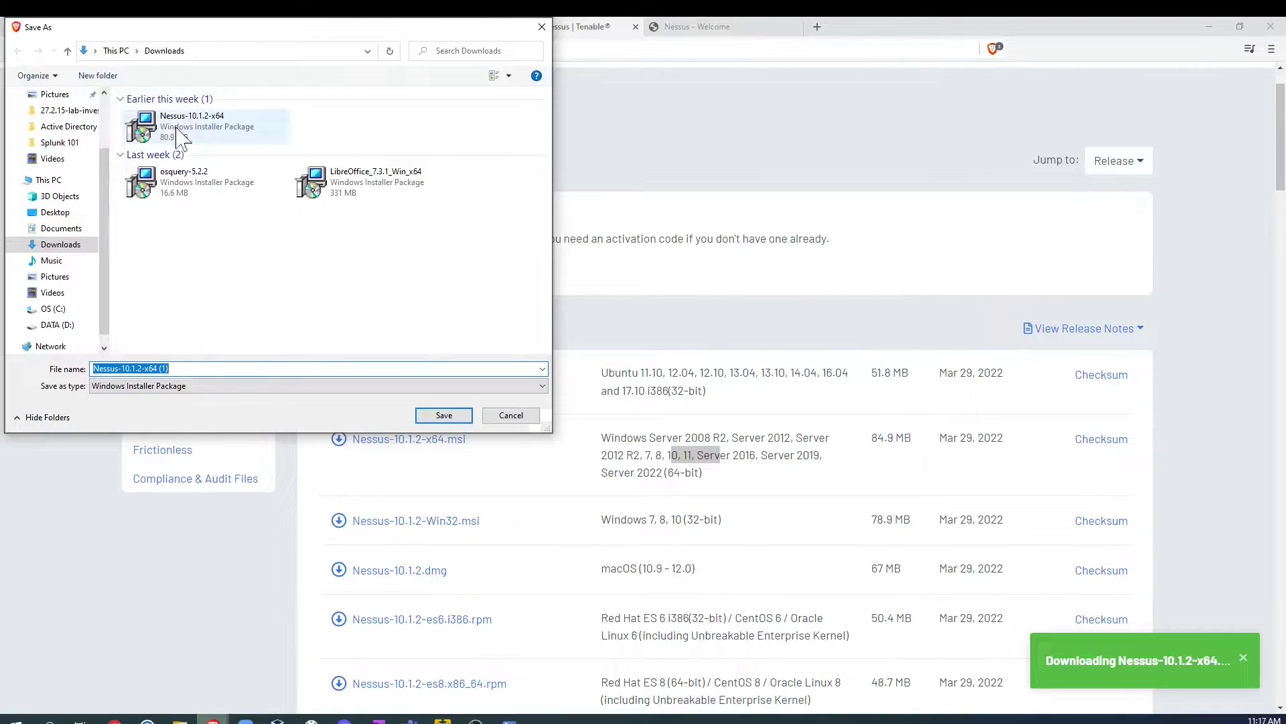
Step: Cancel the duplicate save, show the x64 installer's MD5 and SHA256 checksums, and bring up PowerShell
{"action": "left_click", "coordinate": [513, 417]}
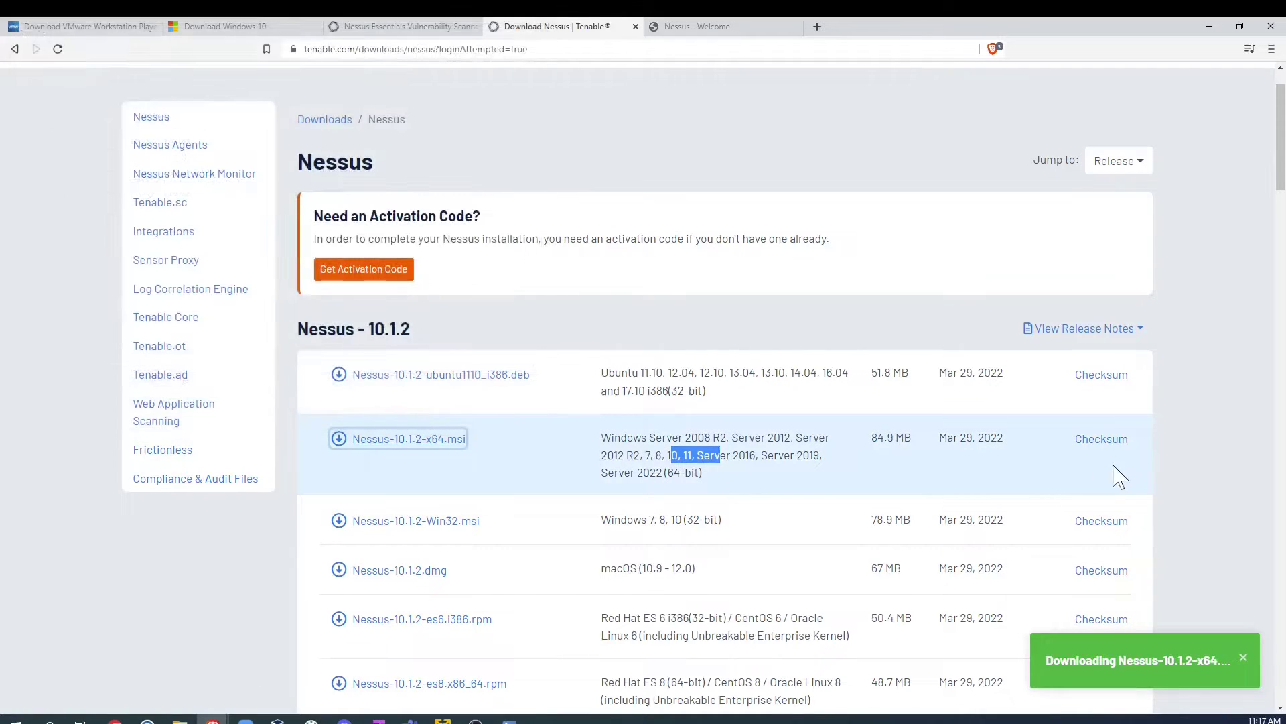
{"action": "left_click", "coordinate": [1107, 443]}
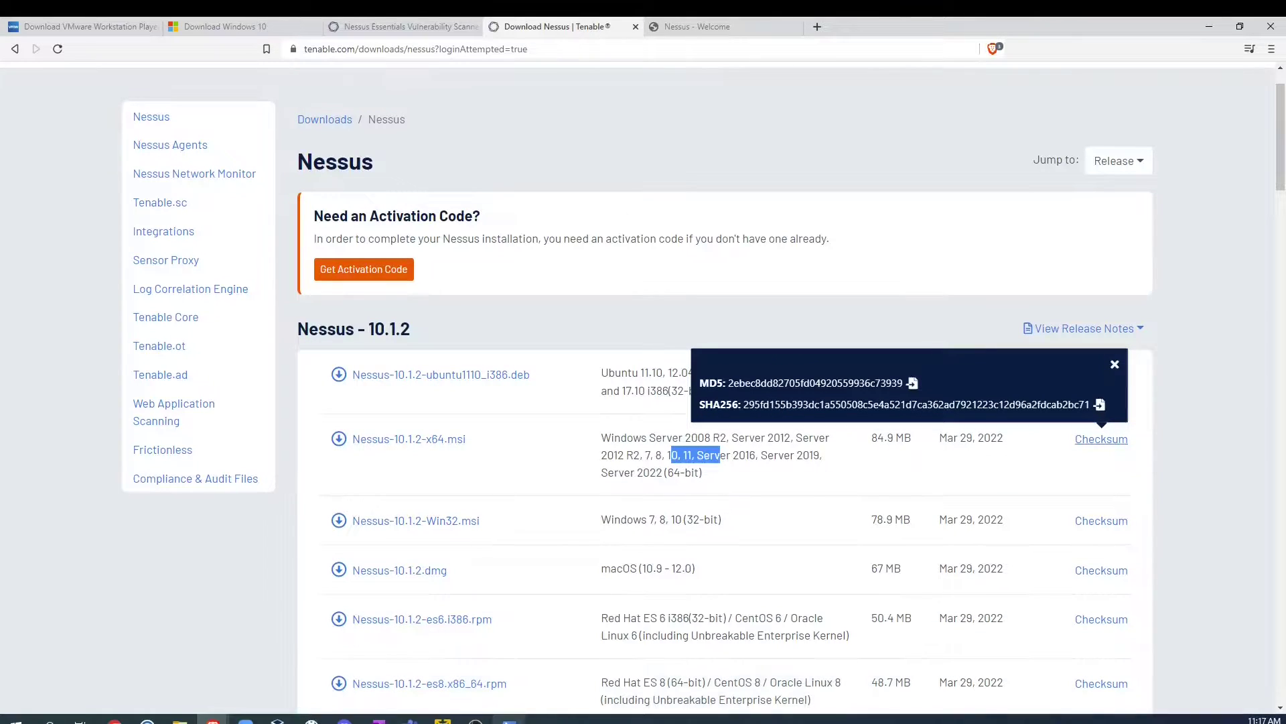
{"action": "left_click", "coordinate": [509, 720]}
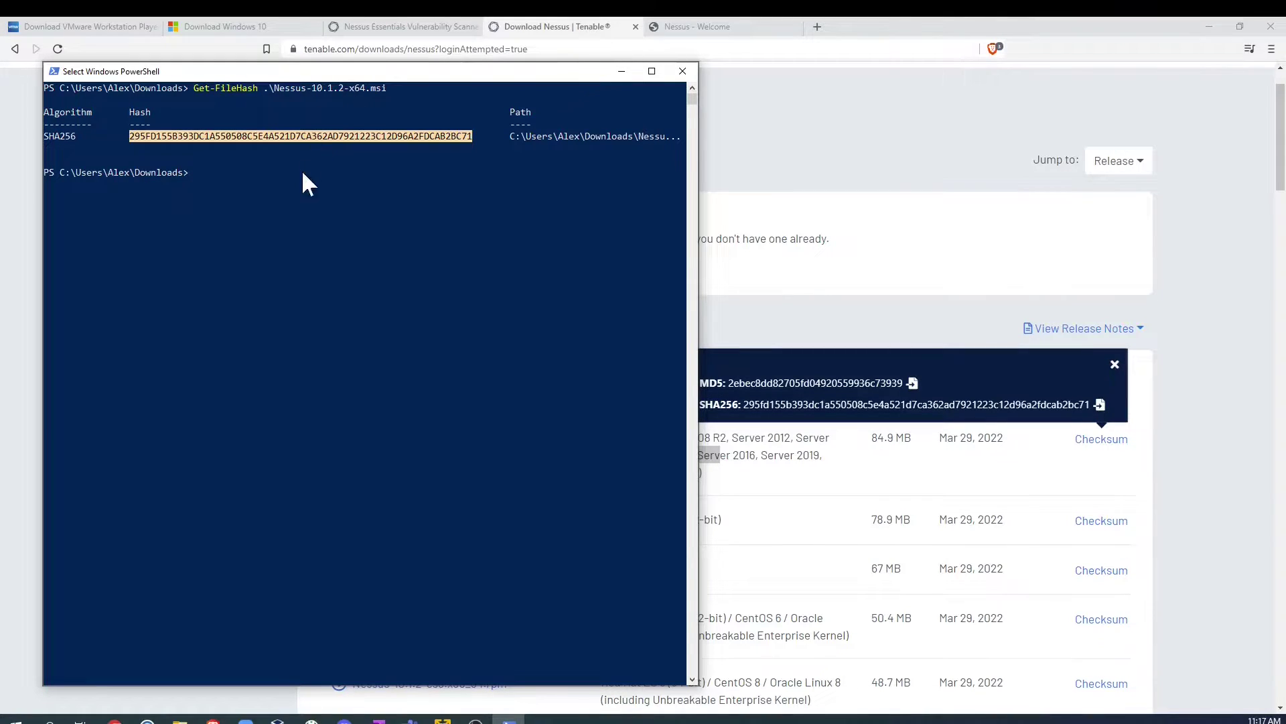
Step: Compute Nessus-10.1.2-x64.msi's SHA256 with Get-FileHash and compare it to Tenable's published checksum
{"action": "left_click", "coordinate": [249, 173]}
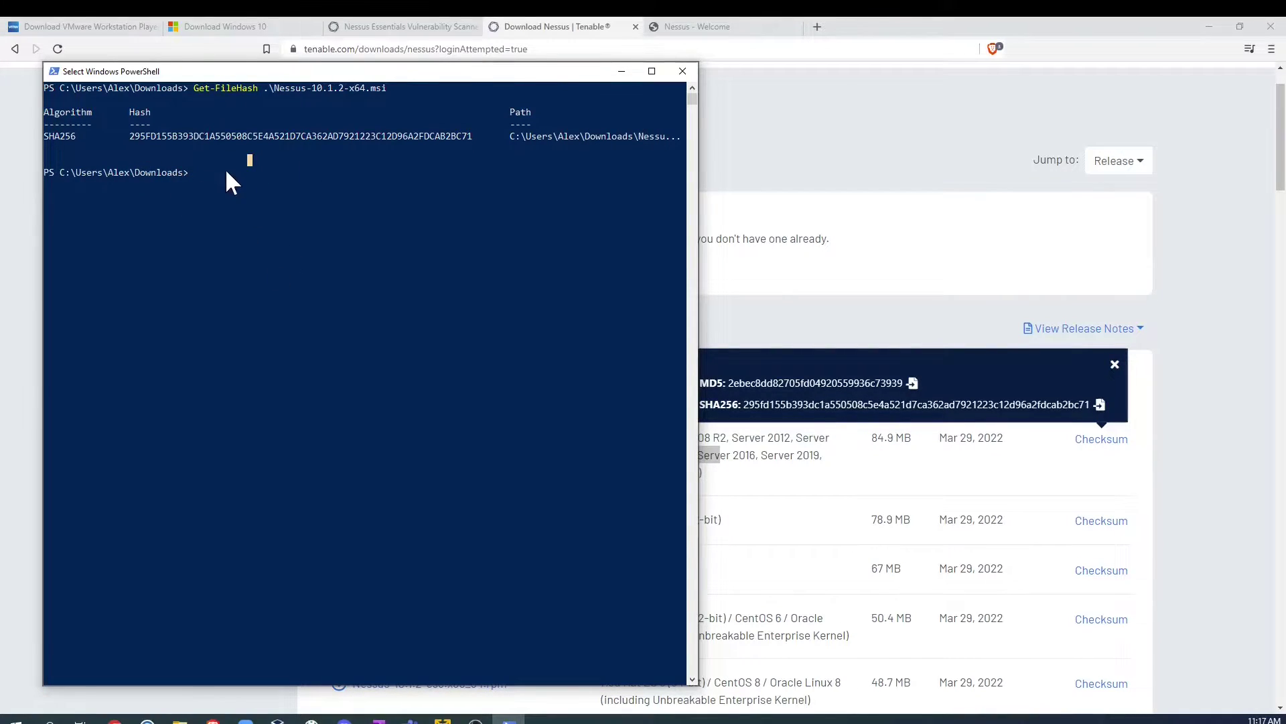
{"action": "left_click", "coordinate": [228, 172]}
{"action": "type", "text": "get .\\Nessus-10.1.2-x64.msi"}
{"action": "key", "text": "Return"}
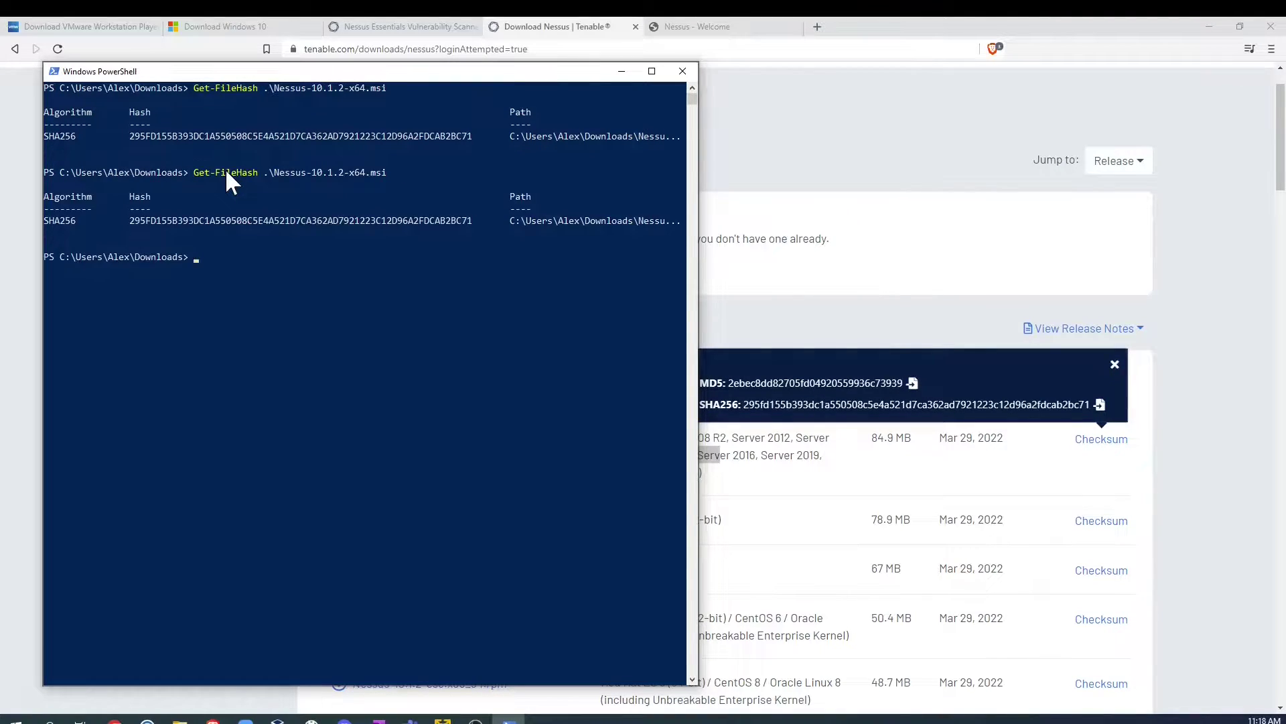
{"action": "left_click_drag", "start_coordinate": [162, 220], "coordinate": [443, 228]}
{"action": "left_click", "coordinate": [496, 282]}
{"action": "left_click", "coordinate": [1250, 325]}
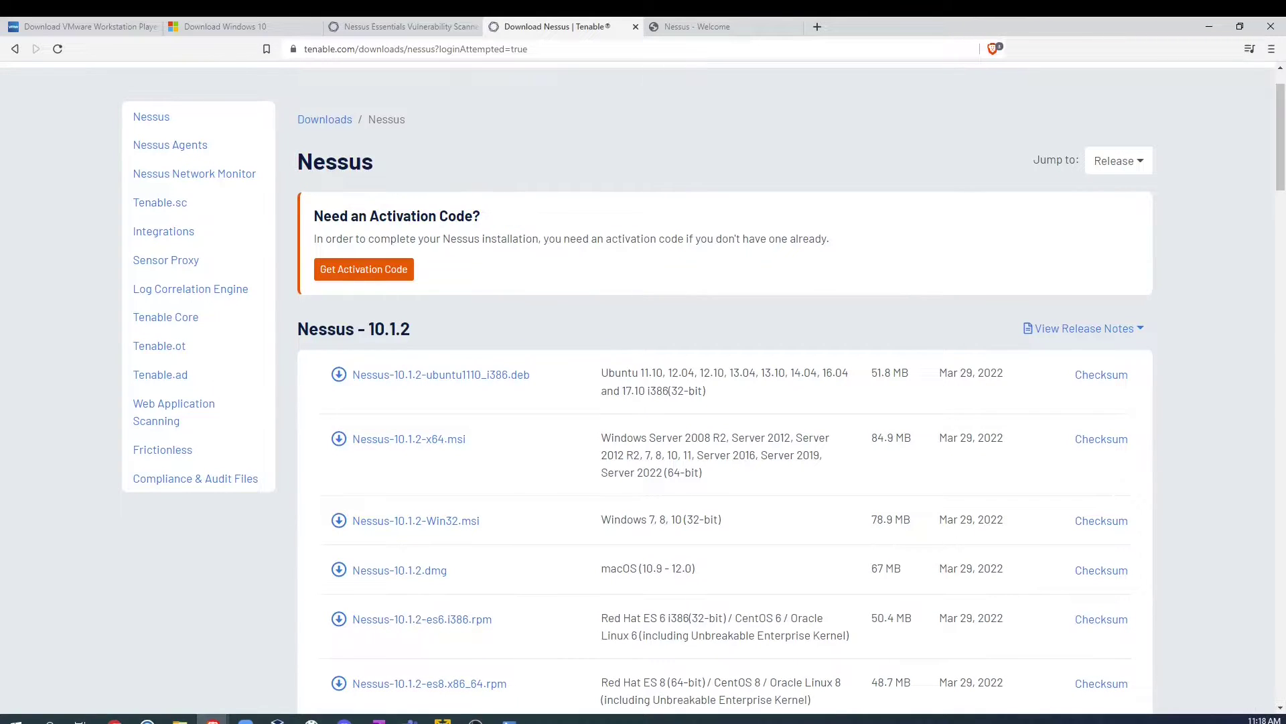
Step: Run the Nessus installer from Downloads, cancel its removal option, and close the wizard
{"action": "left_click", "coordinate": [180, 720]}
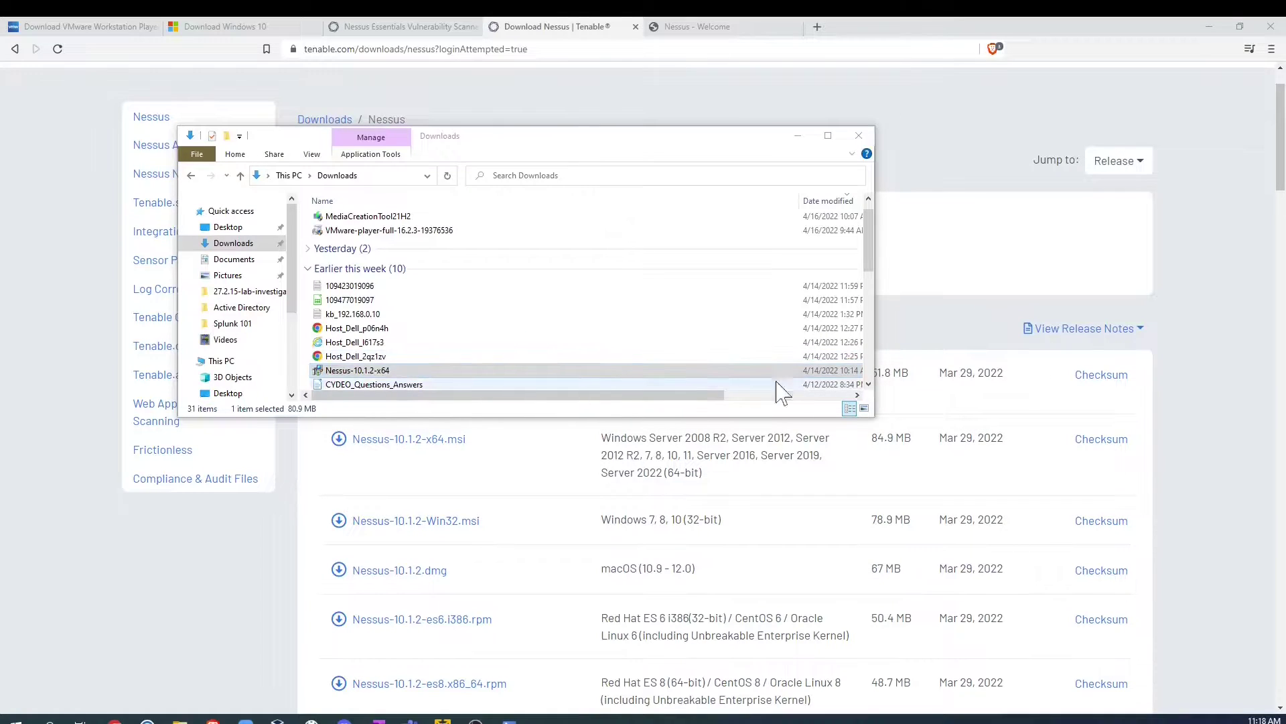
{"action": "left_click", "coordinate": [798, 135]}
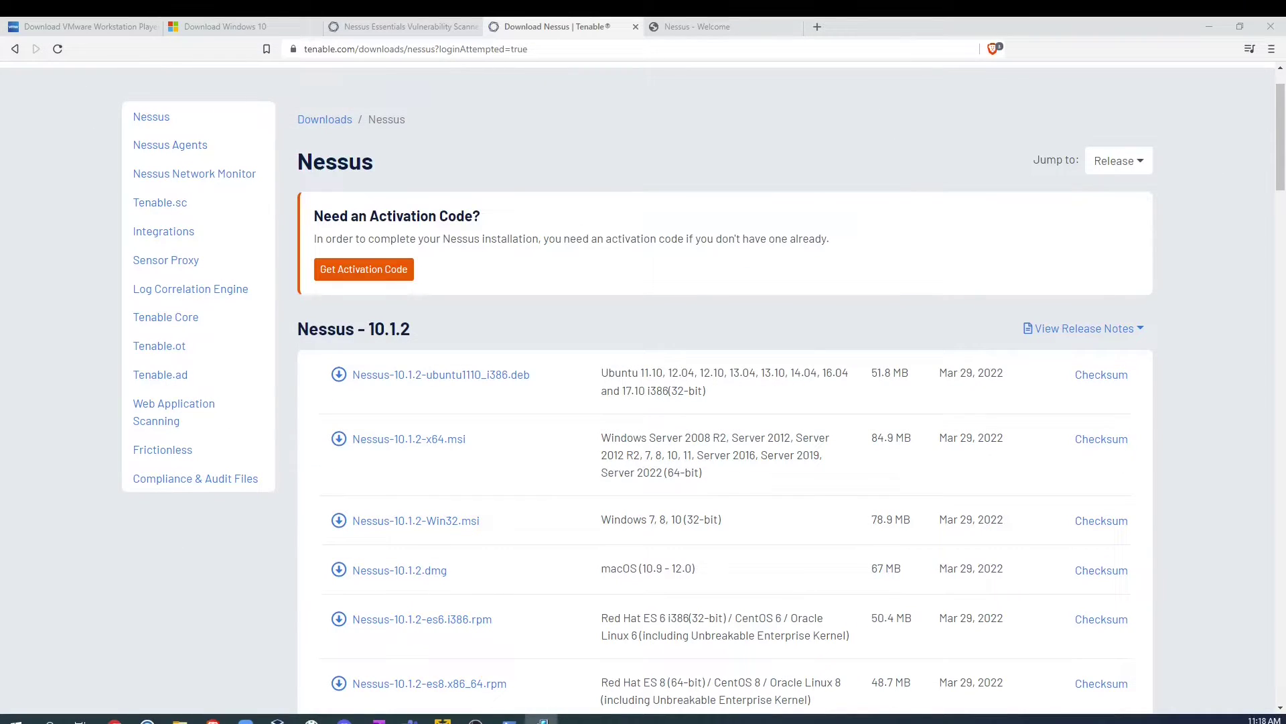
{"action": "left_click_drag", "start_coordinate": [982, 308], "coordinate": [551, 160]}
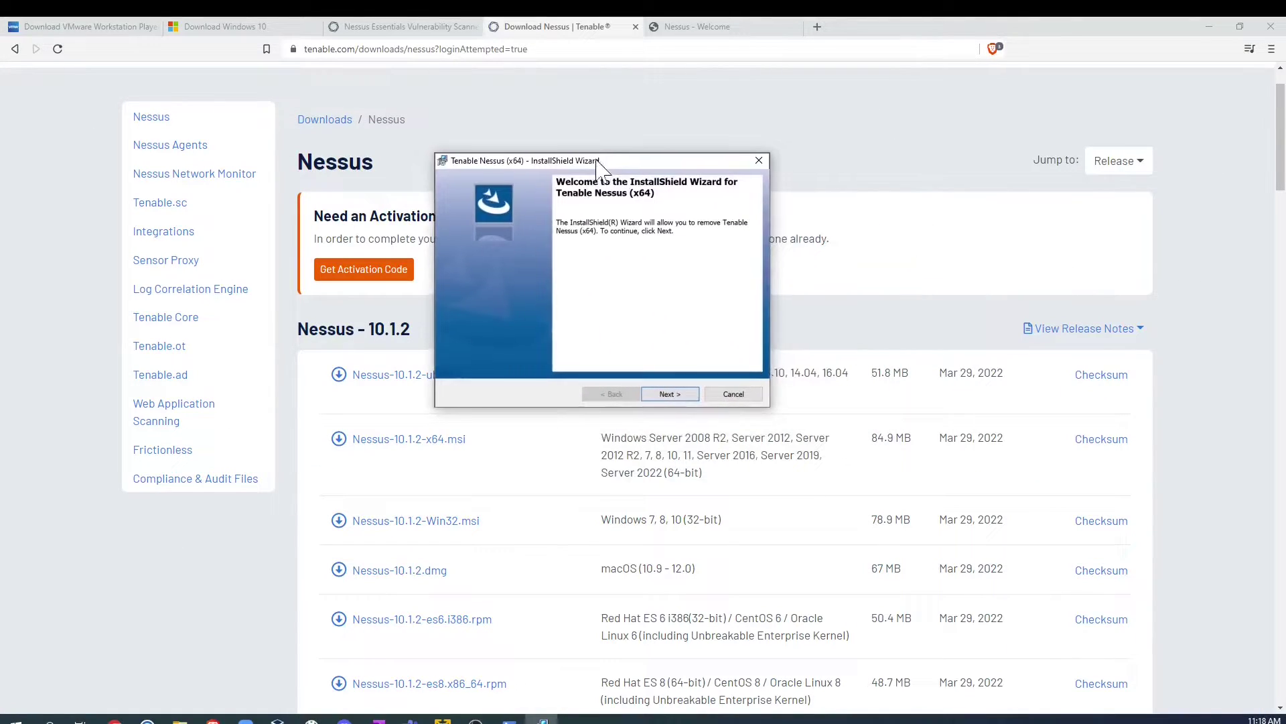
{"action": "left_click", "coordinate": [670, 394]}
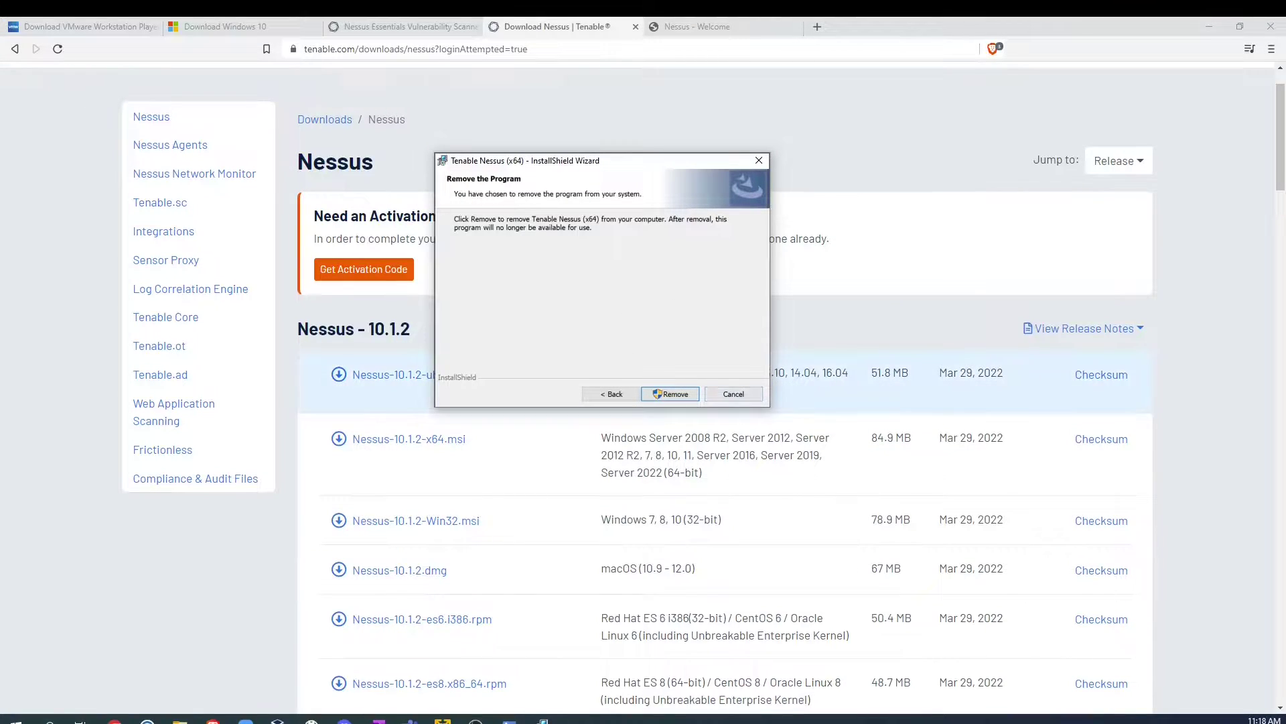
{"action": "left_click", "coordinate": [748, 398]}
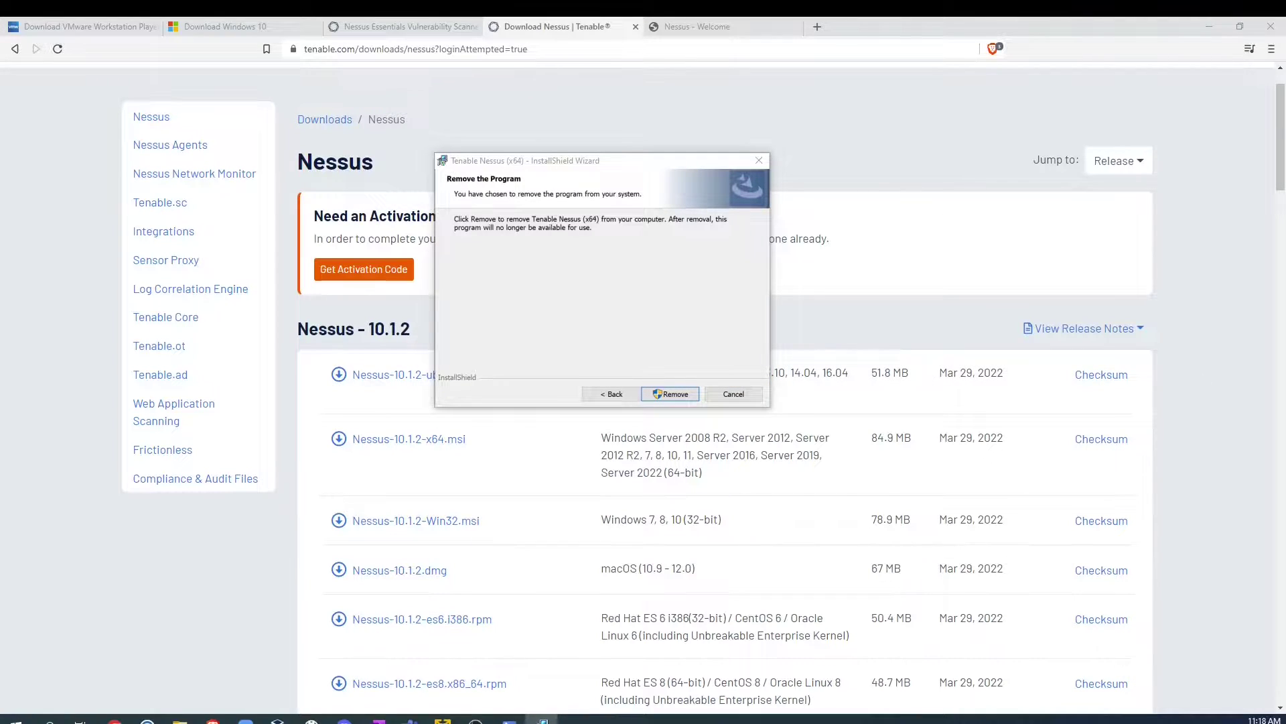
{"action": "left_click", "coordinate": [670, 394]}
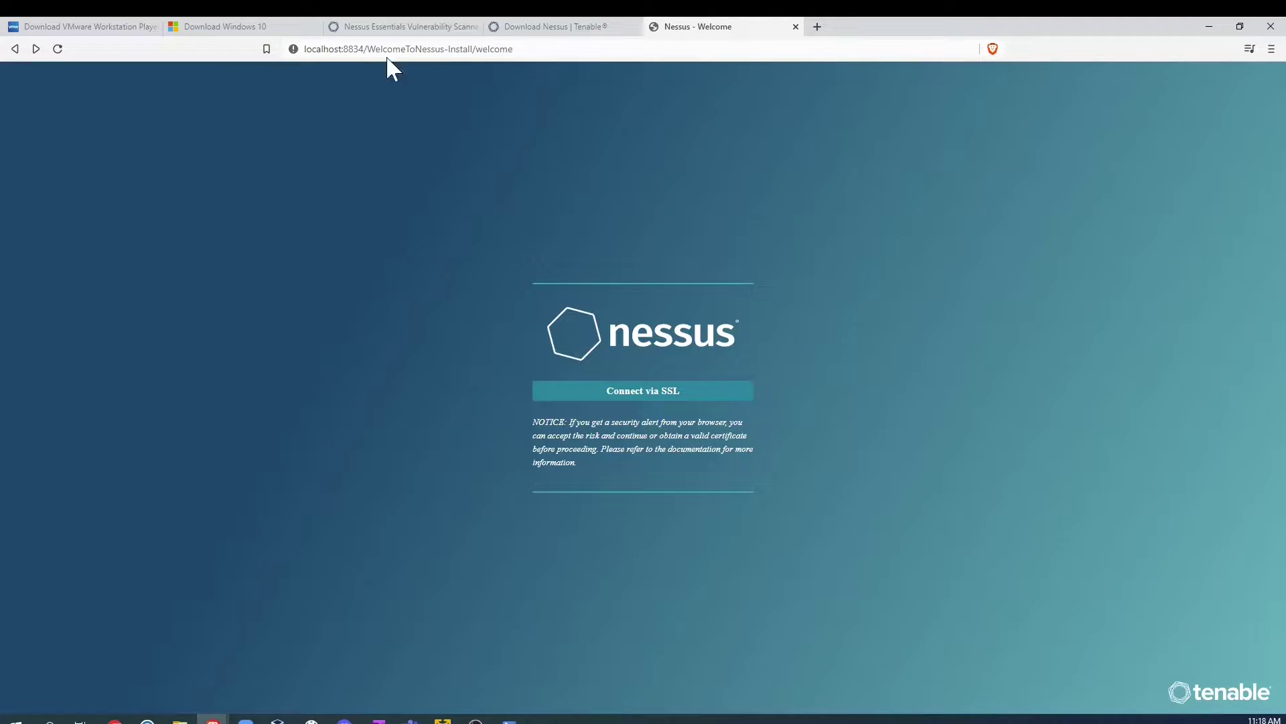
Step: Connect to Nessus over SSL, continue with Nessus Essentials, and skip the activation code request
{"action": "left_click", "coordinate": [649, 397]}
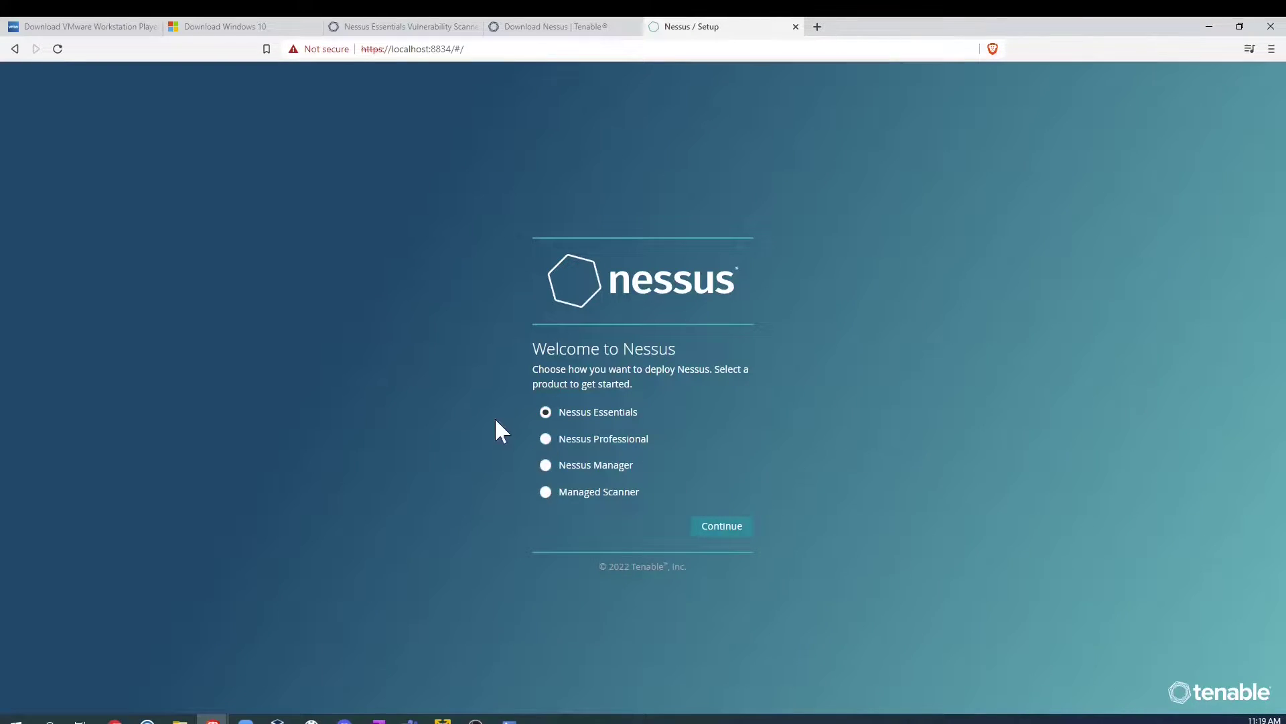
{"action": "left_click", "coordinate": [724, 526]}
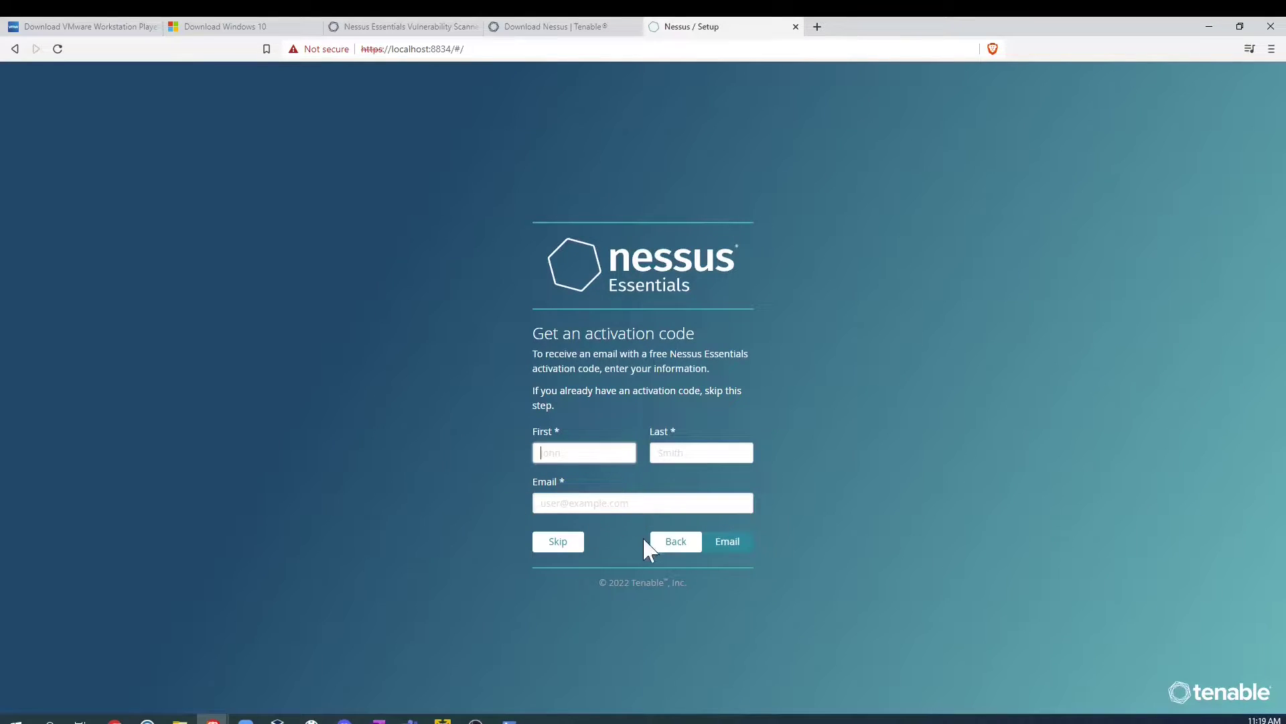
{"action": "left_click", "coordinate": [559, 543]}
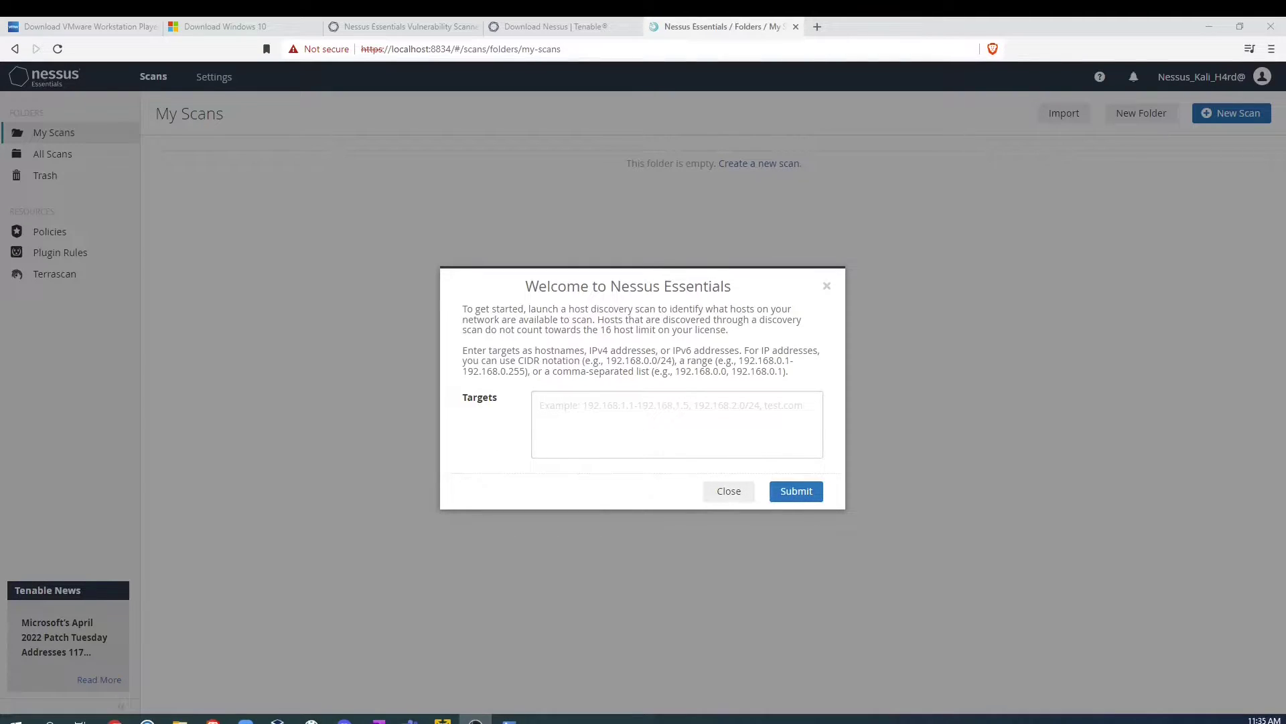
Step: Close the Welcome to Nessus Essentials host-discovery prompt, leaving the empty My Scans folder
{"action": "left_click", "coordinate": [735, 498]}
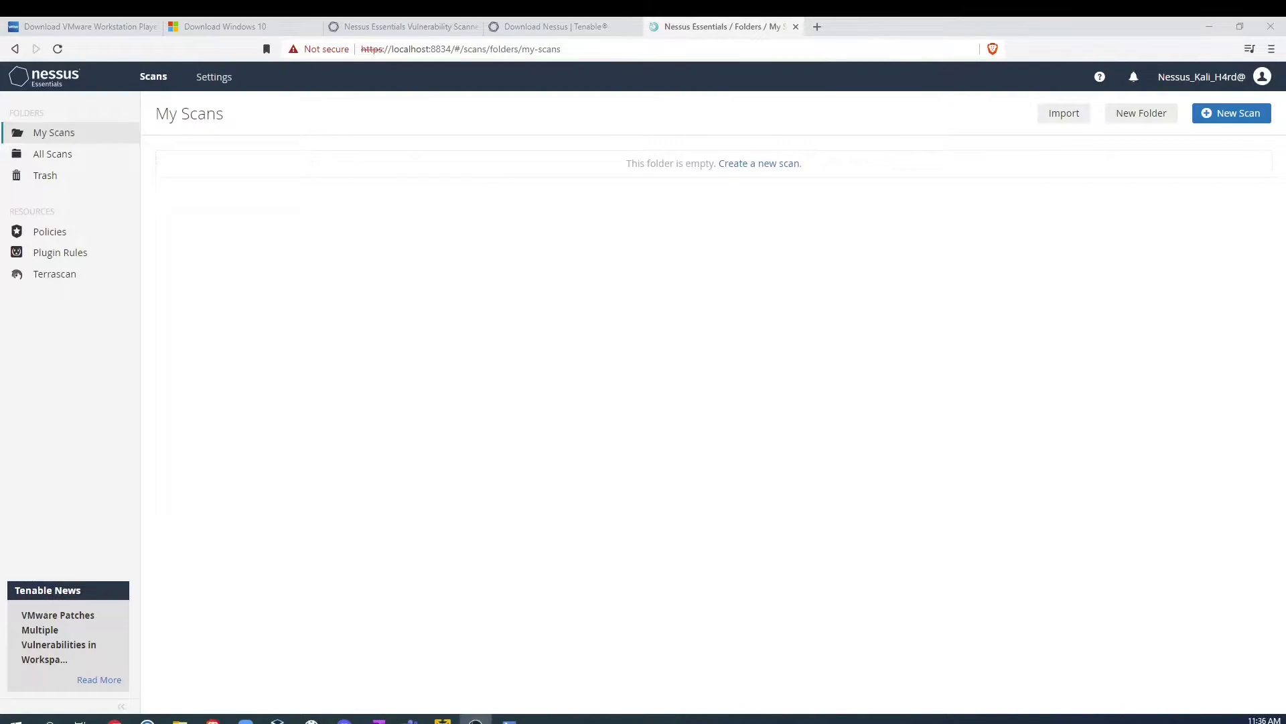
{"action": "left_click", "coordinate": [451, 51]}
{"action": "left_click", "coordinate": [450, 51]}
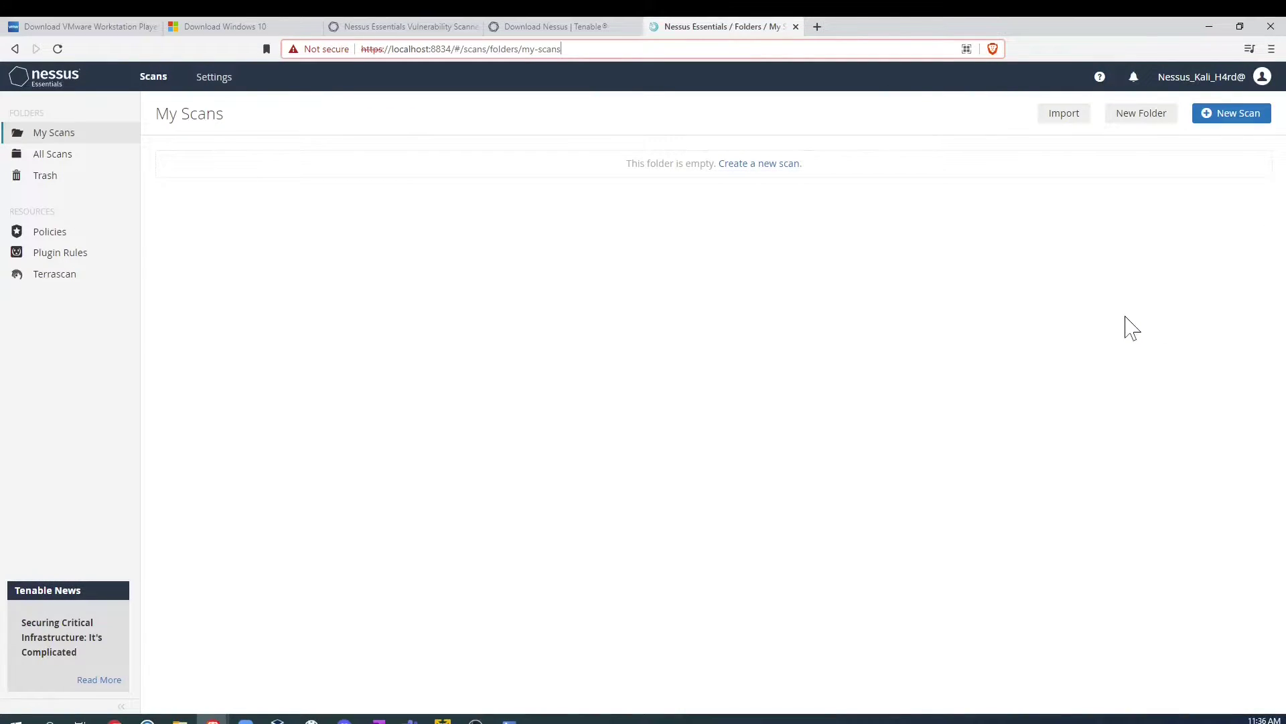
{"action": "mouse_move", "coordinate": [443, 721]}
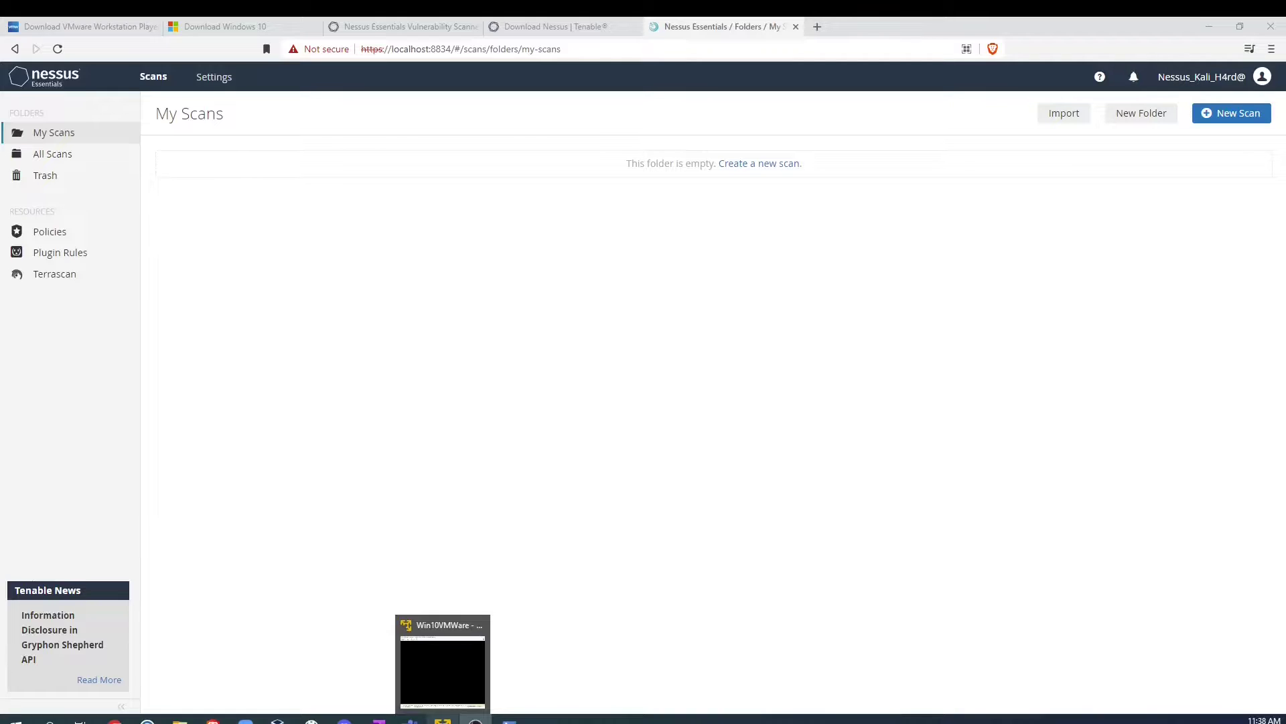
Step: In the Windows 10 VM, dismiss the Edge popup and launch Command Prompt via search
{"action": "left_click", "coordinate": [440, 690]}
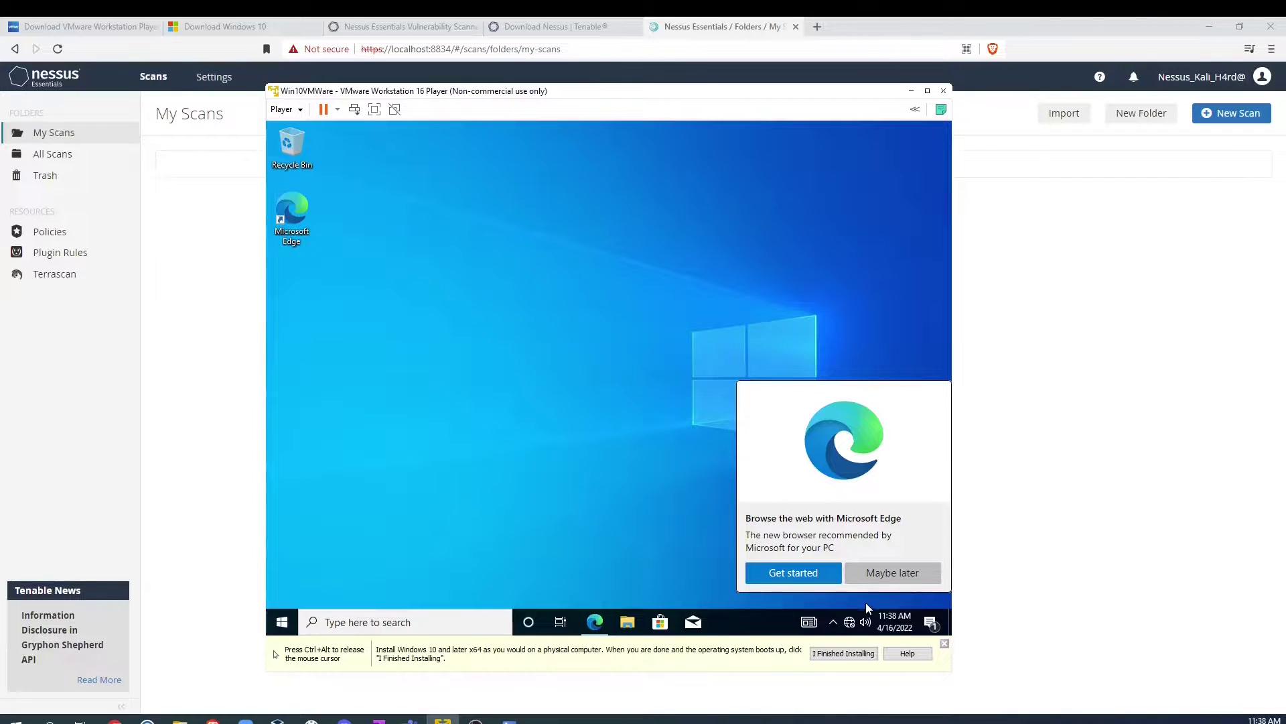
{"action": "left_click", "coordinate": [894, 576]}
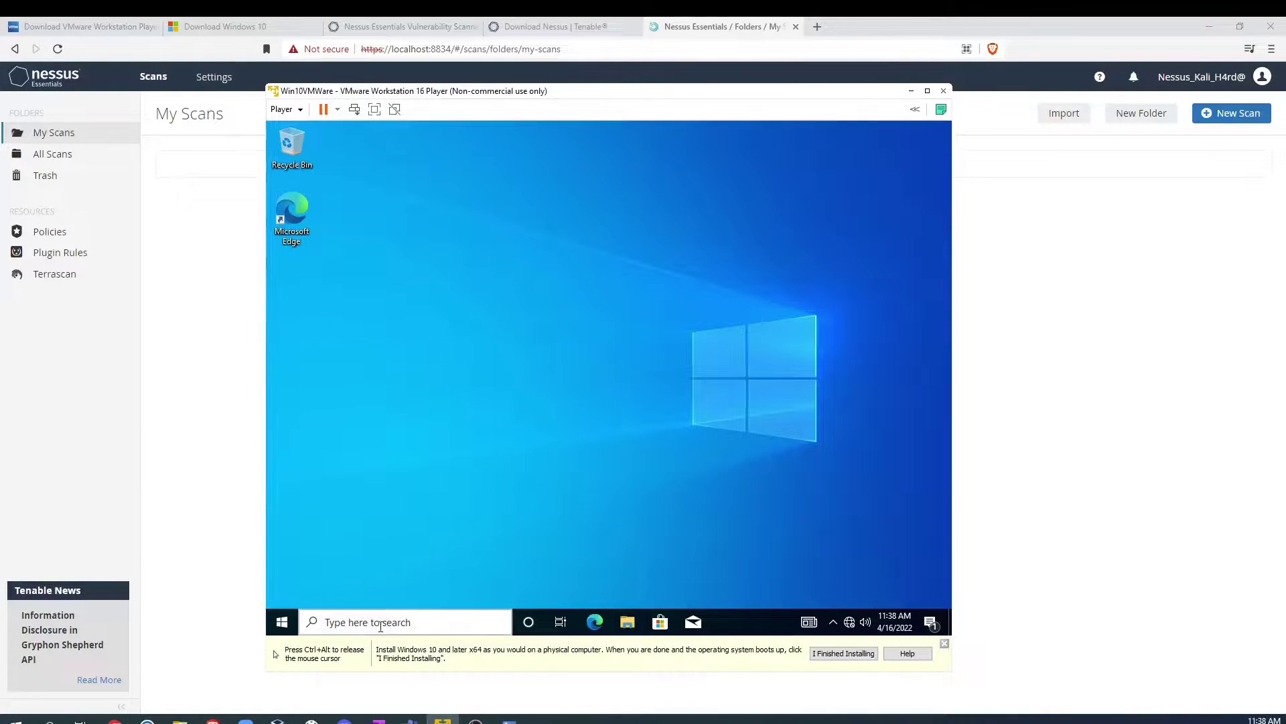
{"action": "left_click", "coordinate": [377, 623]}
{"action": "type", "text": "cmd"}
{"action": "key", "text": "Return"}
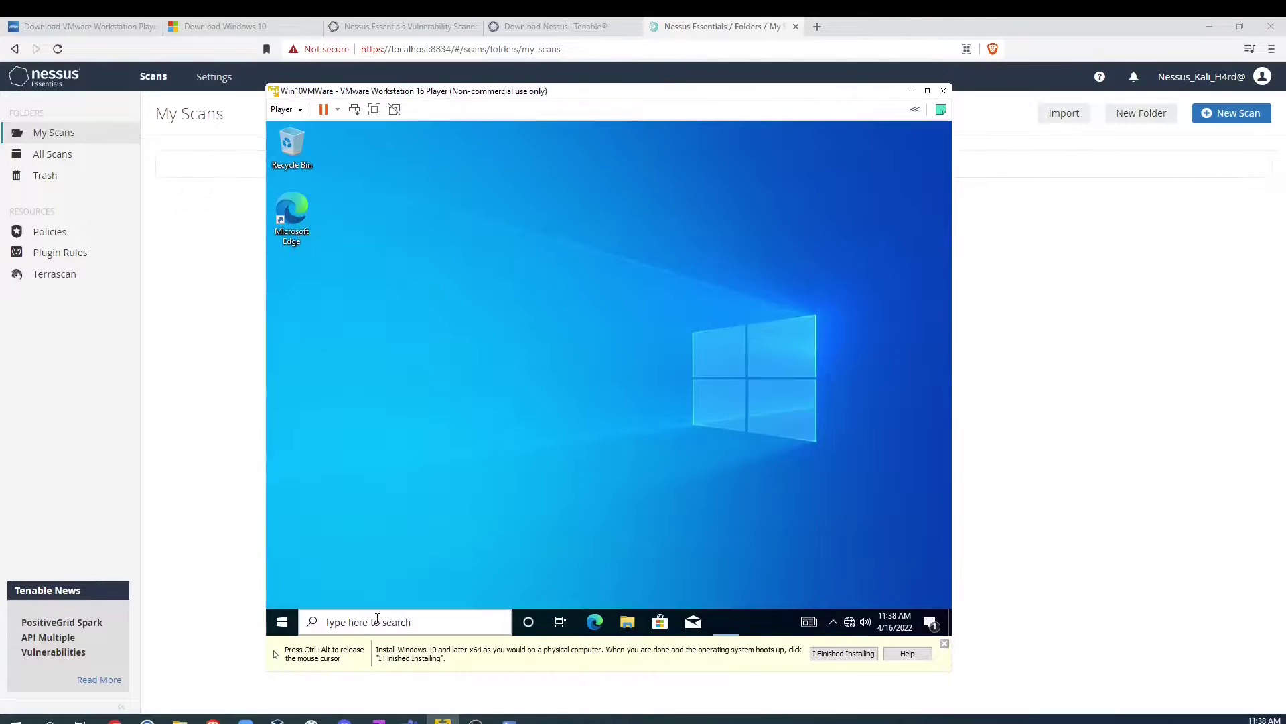
{"action": "type", "text": "ipconfig"}
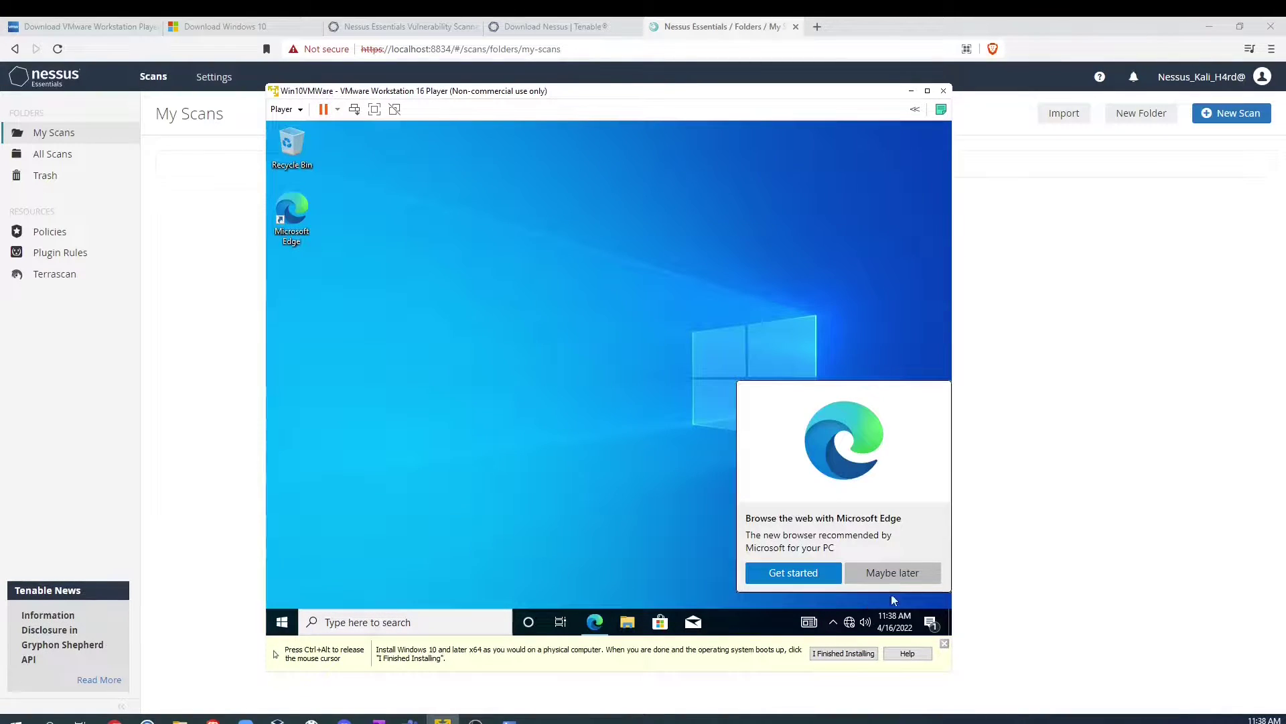
{"action": "left_click", "coordinate": [894, 575]}
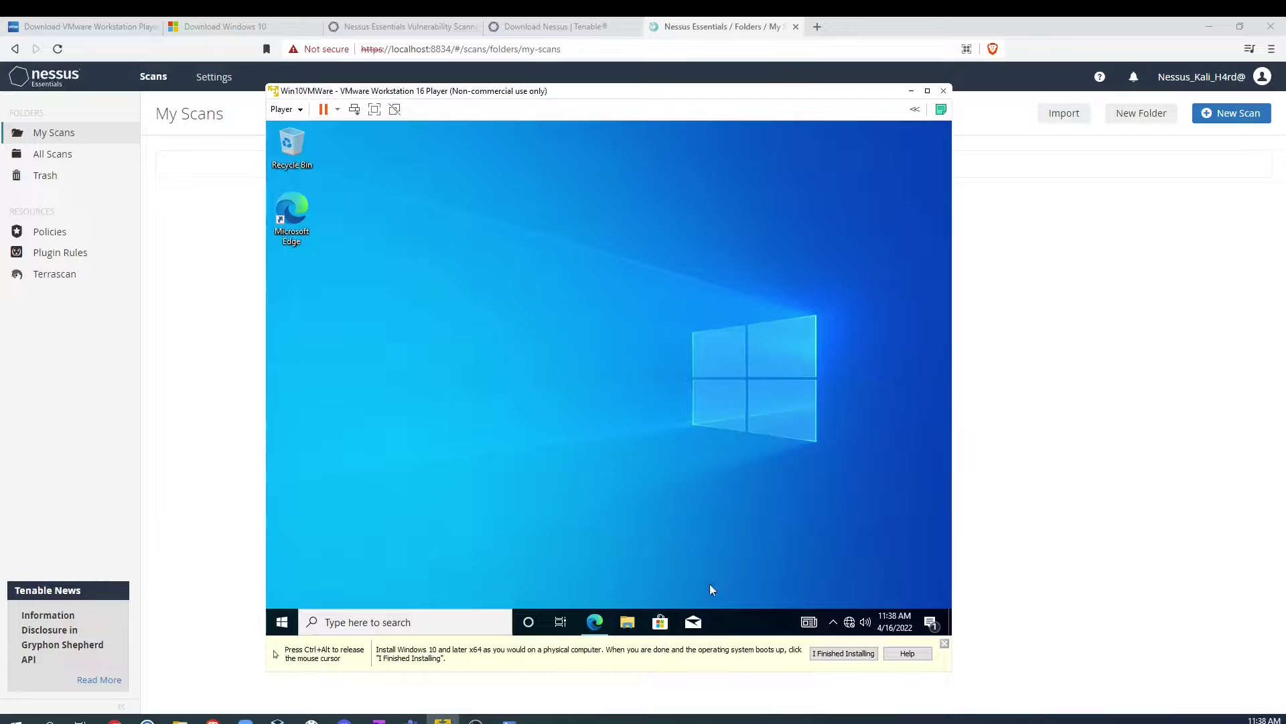
{"action": "left_click", "coordinate": [377, 622]}
{"action": "type", "text": "cm"}
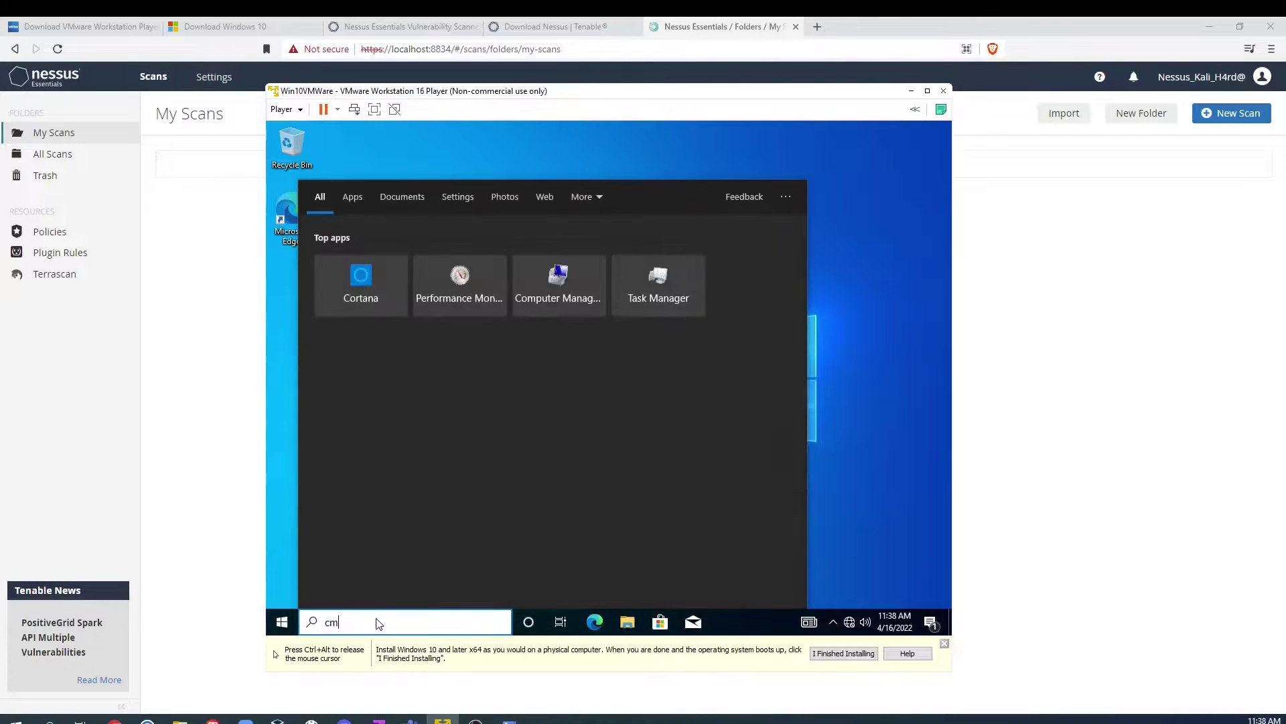
{"action": "type", "text": "d"}
{"action": "key", "text": "Return"}
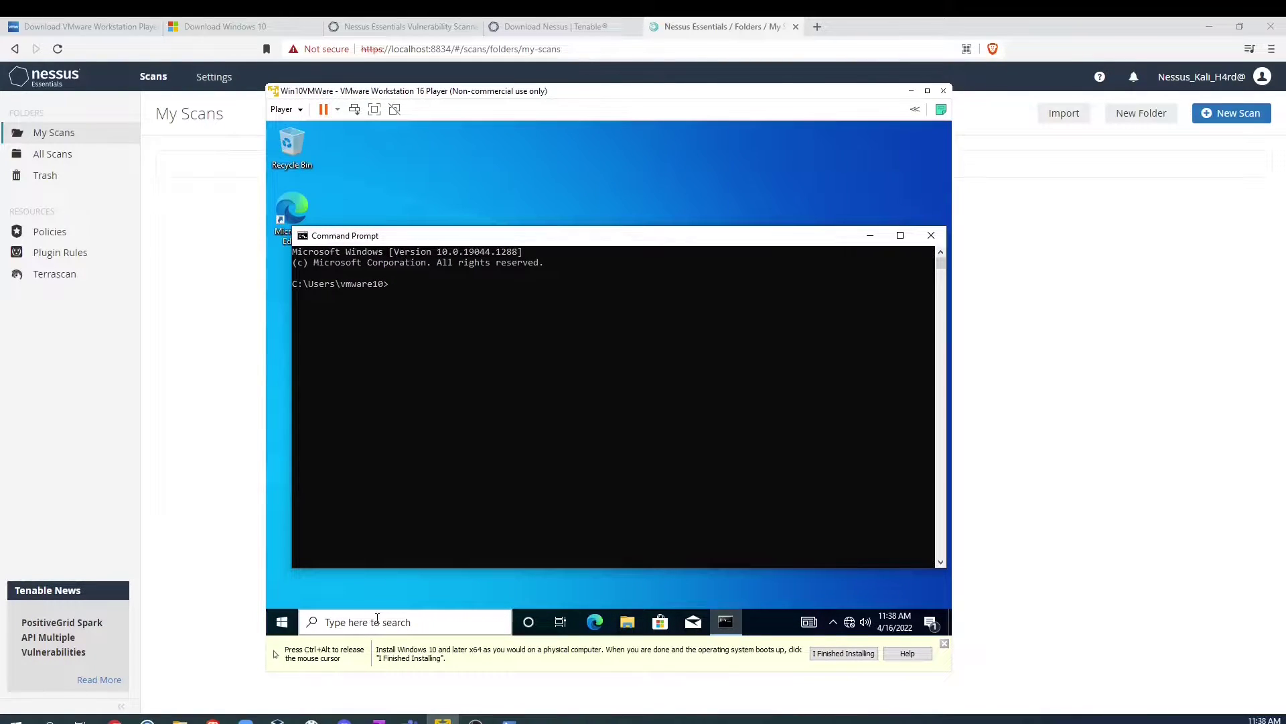
Step: Run ipconfig and highlight the guest's IPv4 address 169.254.73.208
{"action": "type", "text": "ipcofnigg"}
{"action": "key", "text": "Return"}
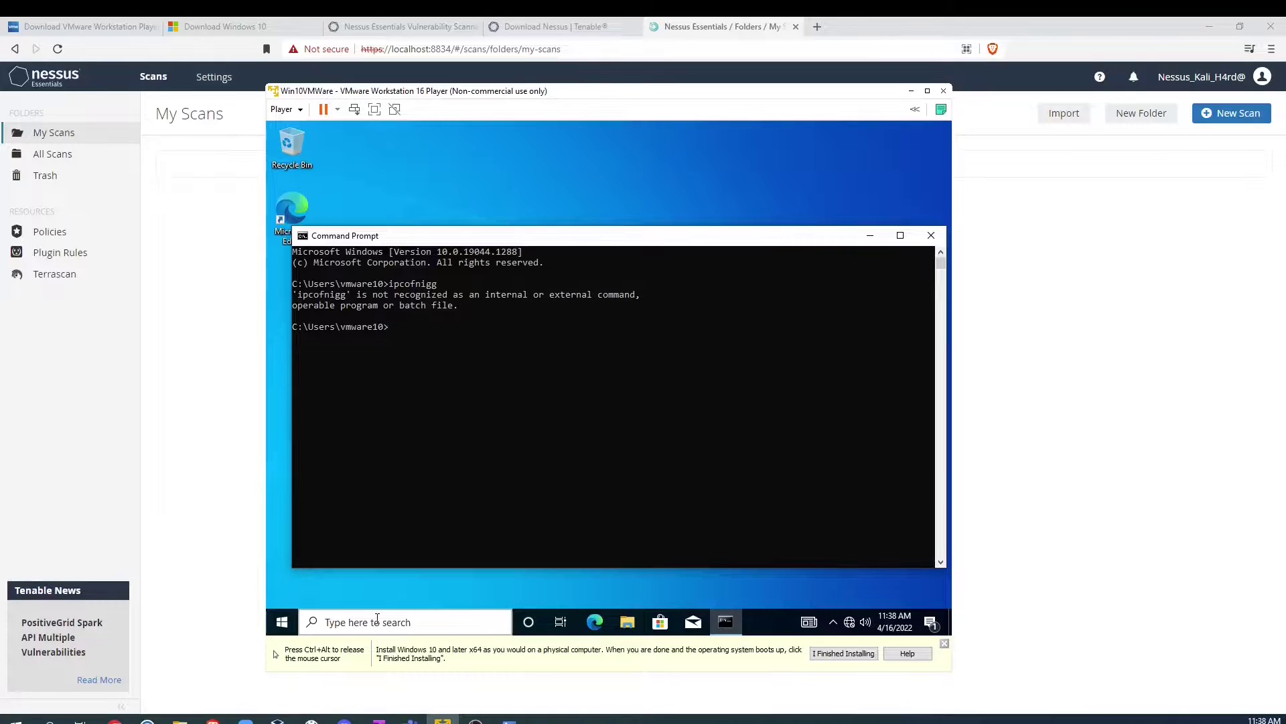
{"action": "type", "text": "ipconfig"}
{"action": "key", "text": "Return"}
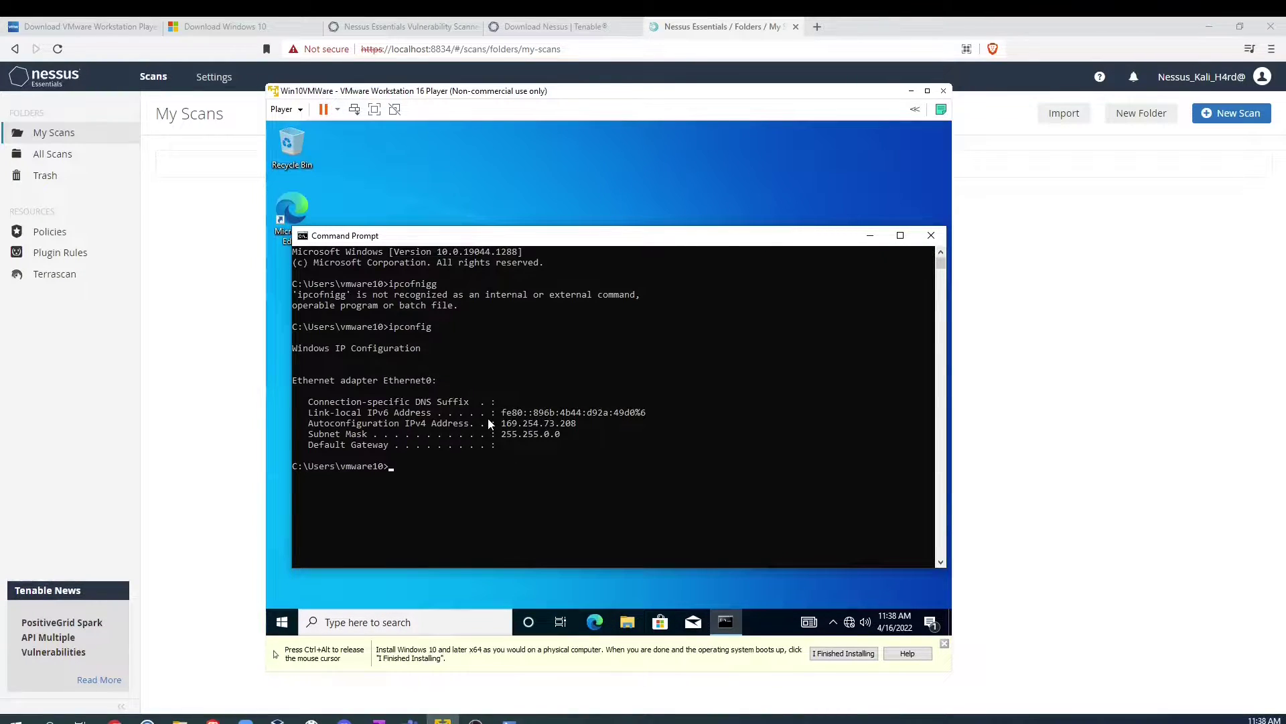
{"action": "left_click_drag", "start_coordinate": [500, 425], "coordinate": [580, 425]}
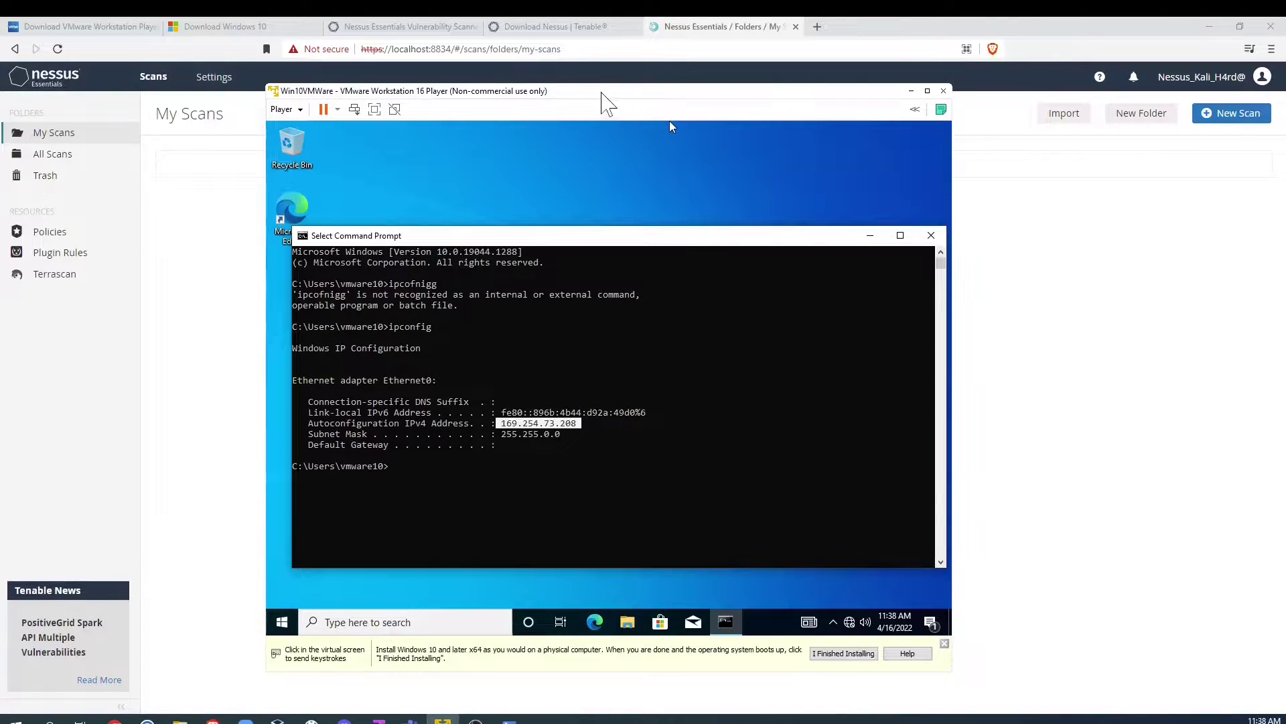
{"action": "left_click_drag", "start_coordinate": [605, 92], "coordinate": [409, 85]}
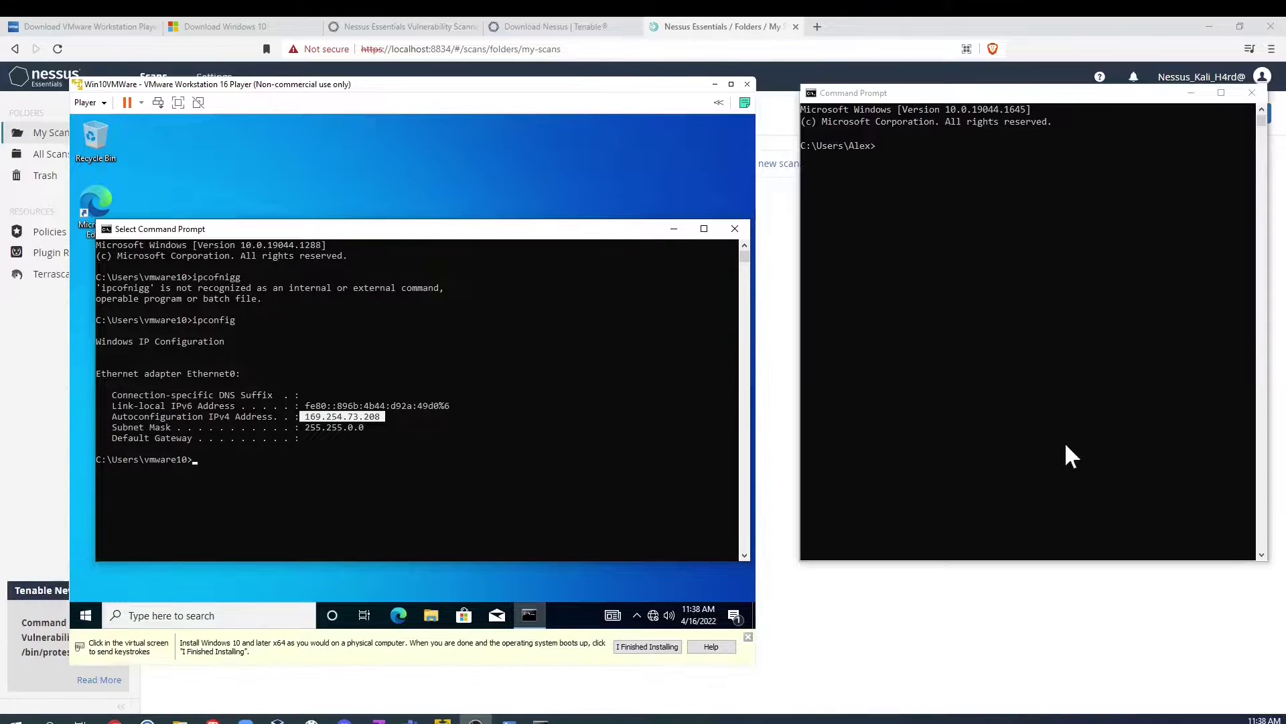
Step: Ping the guest at 169.254.73.208 from the host Command Prompt, getting 75% loss
{"action": "left_click", "coordinate": [932, 164]}
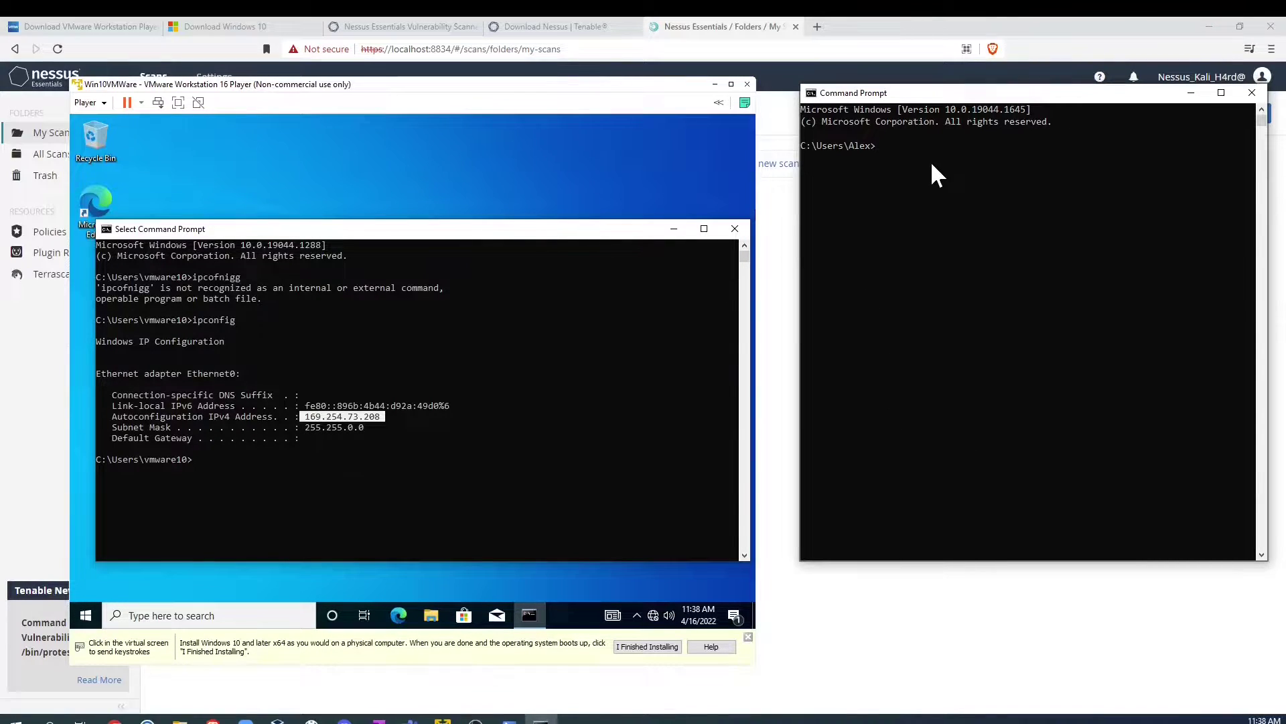
{"action": "type", "text": "ping 168"}
{"action": "type", "text": ".254.73.208"}
{"action": "key", "text": "Return"}
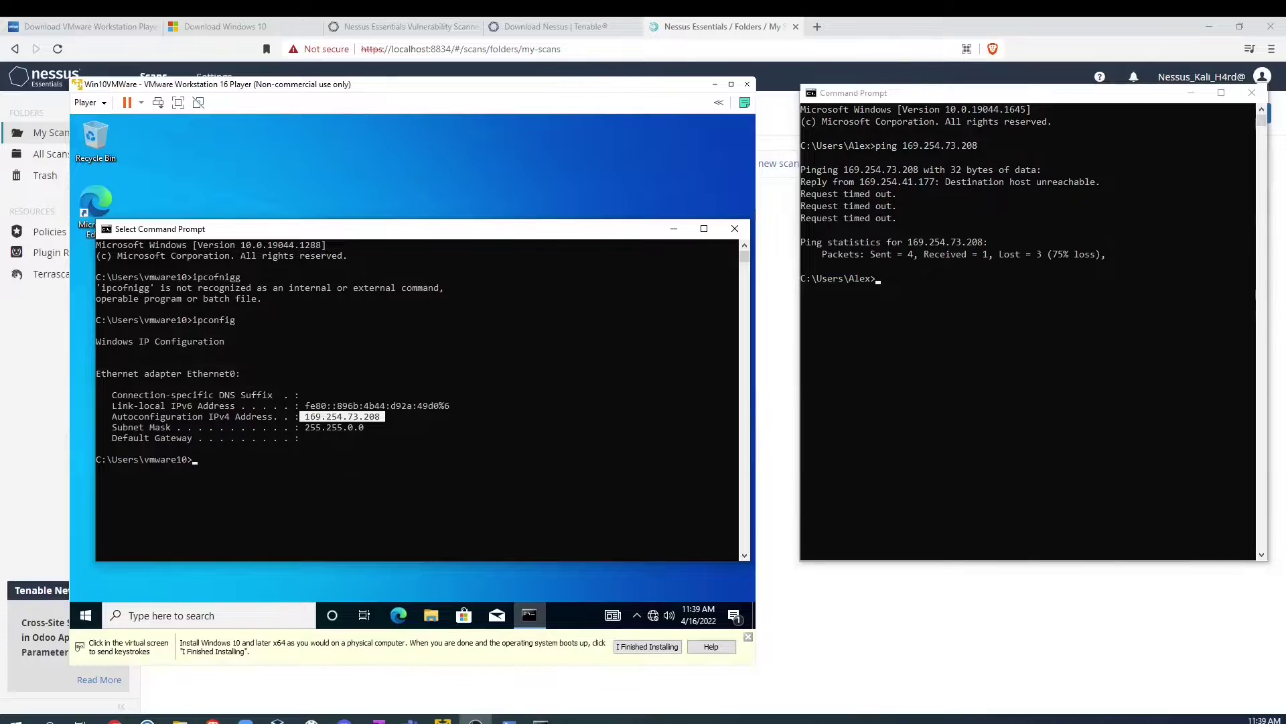
Step: In the Windows 10 VM, open Windows Defender Firewall's advanced settings and its Properties
{"action": "left_click", "coordinate": [129, 616]}
{"action": "type", "text": "wi"}
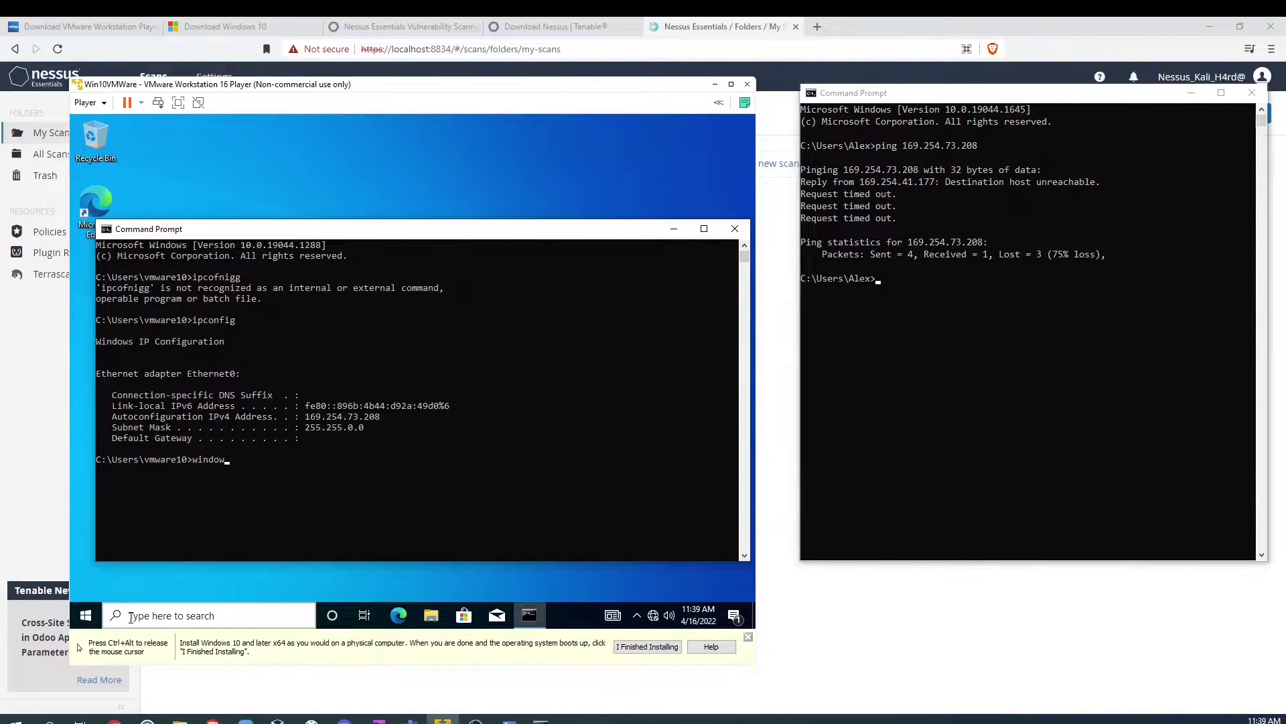
{"action": "type", "text": "ndow"}
{"action": "left_click", "coordinate": [173, 617]}
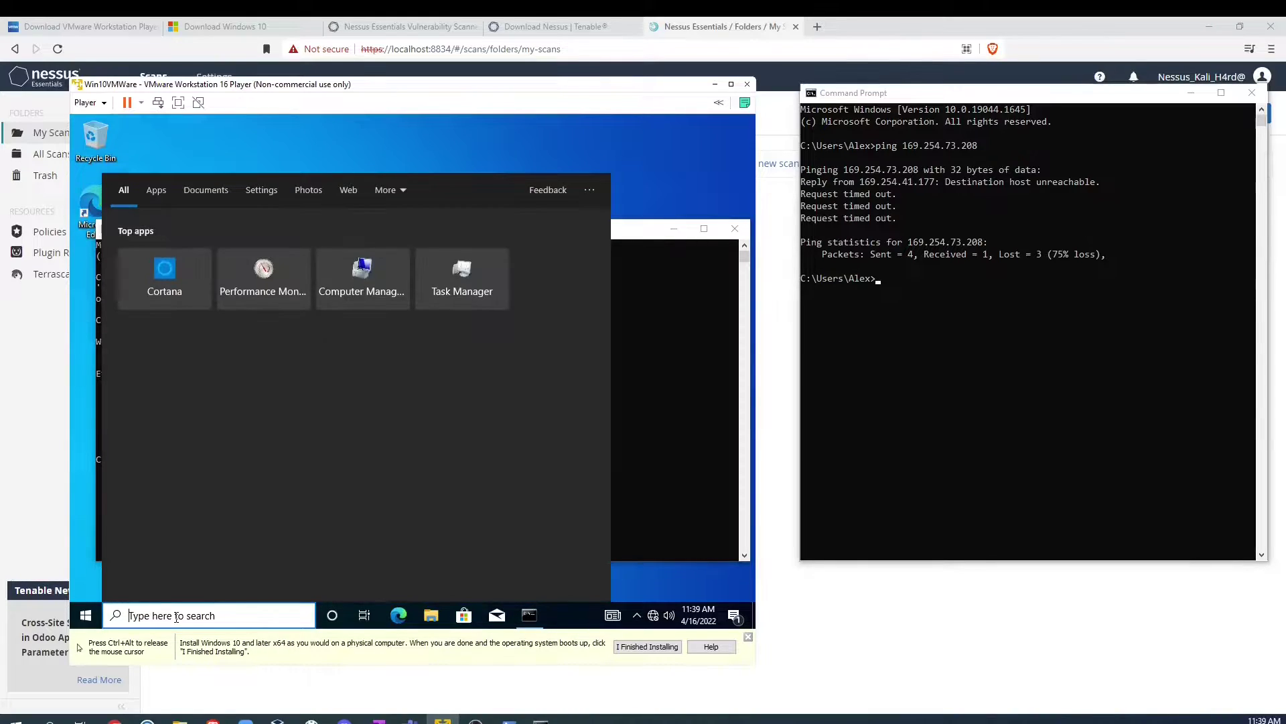
{"action": "type", "text": "win"}
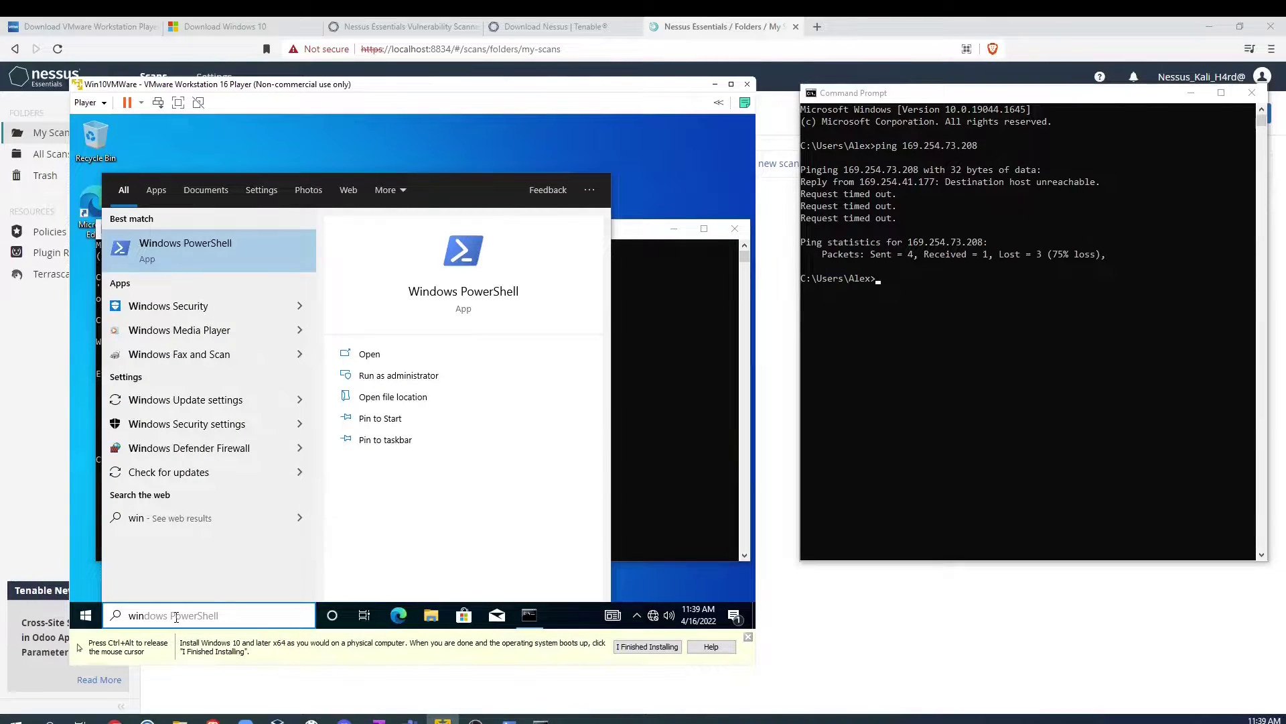
{"action": "type", "text": "dows de"}
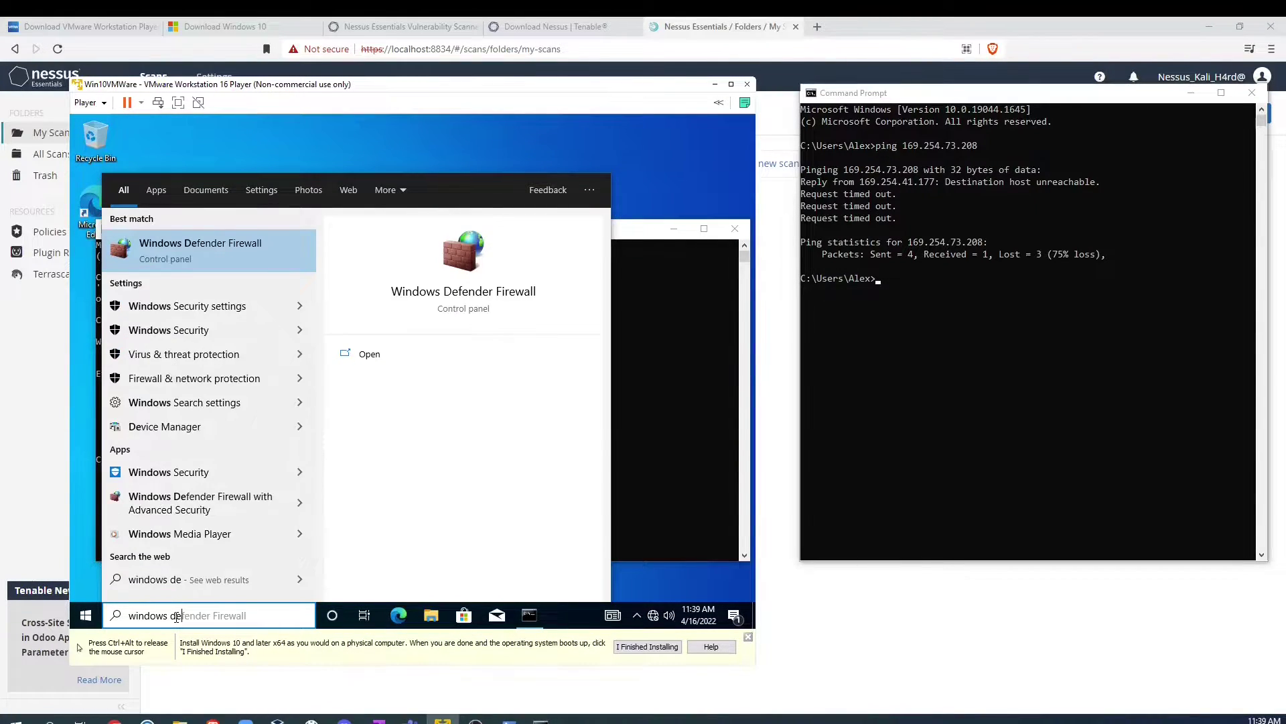
{"action": "key", "text": "Return"}
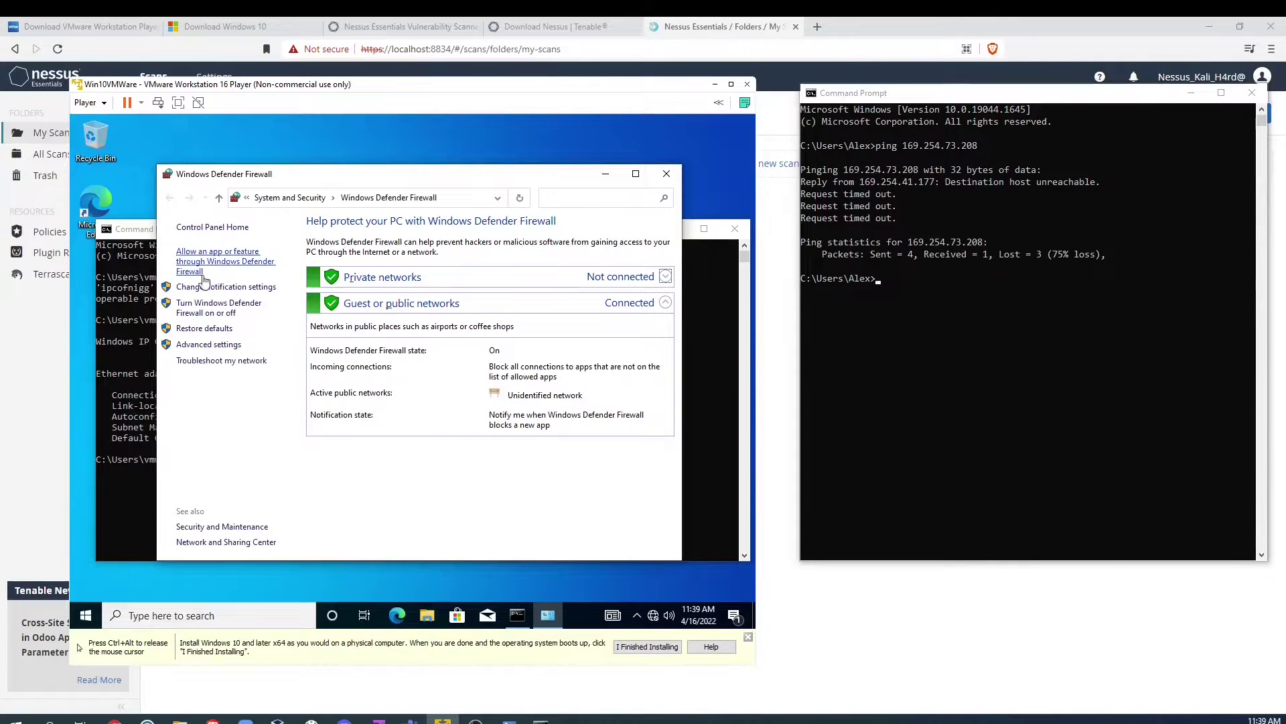
{"action": "left_click", "coordinate": [216, 345]}
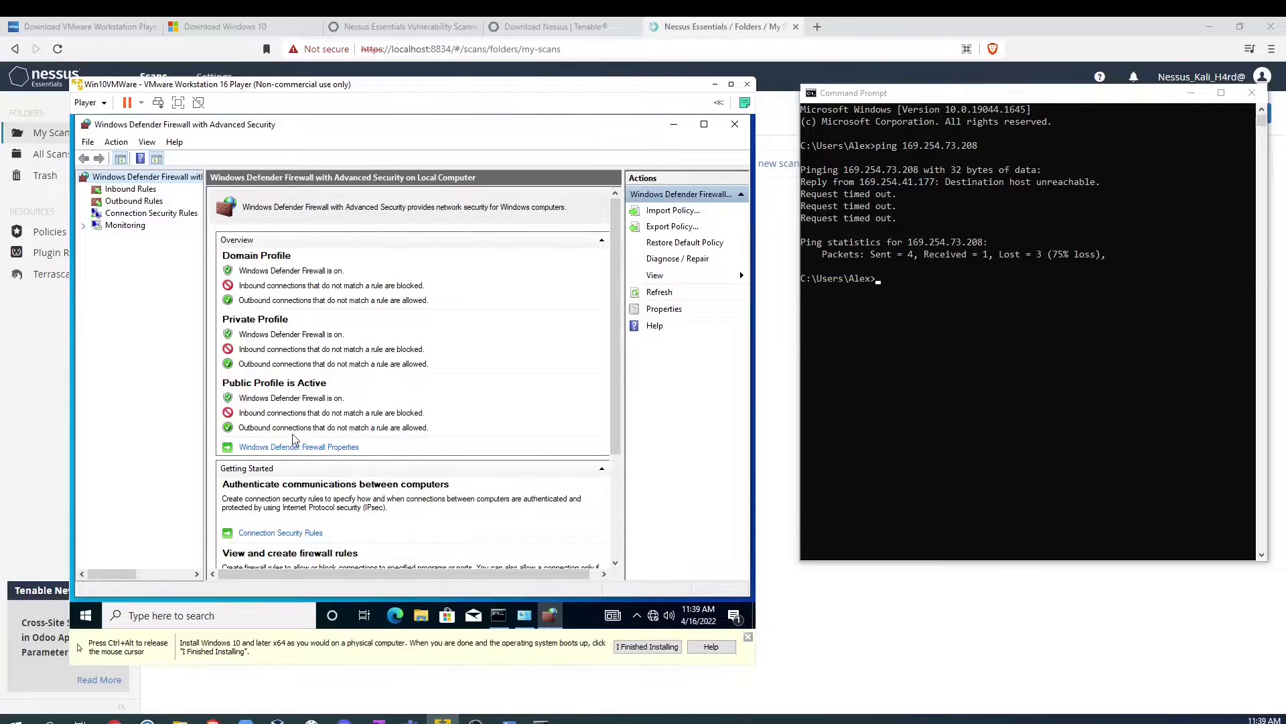
{"action": "left_click", "coordinate": [282, 447]}
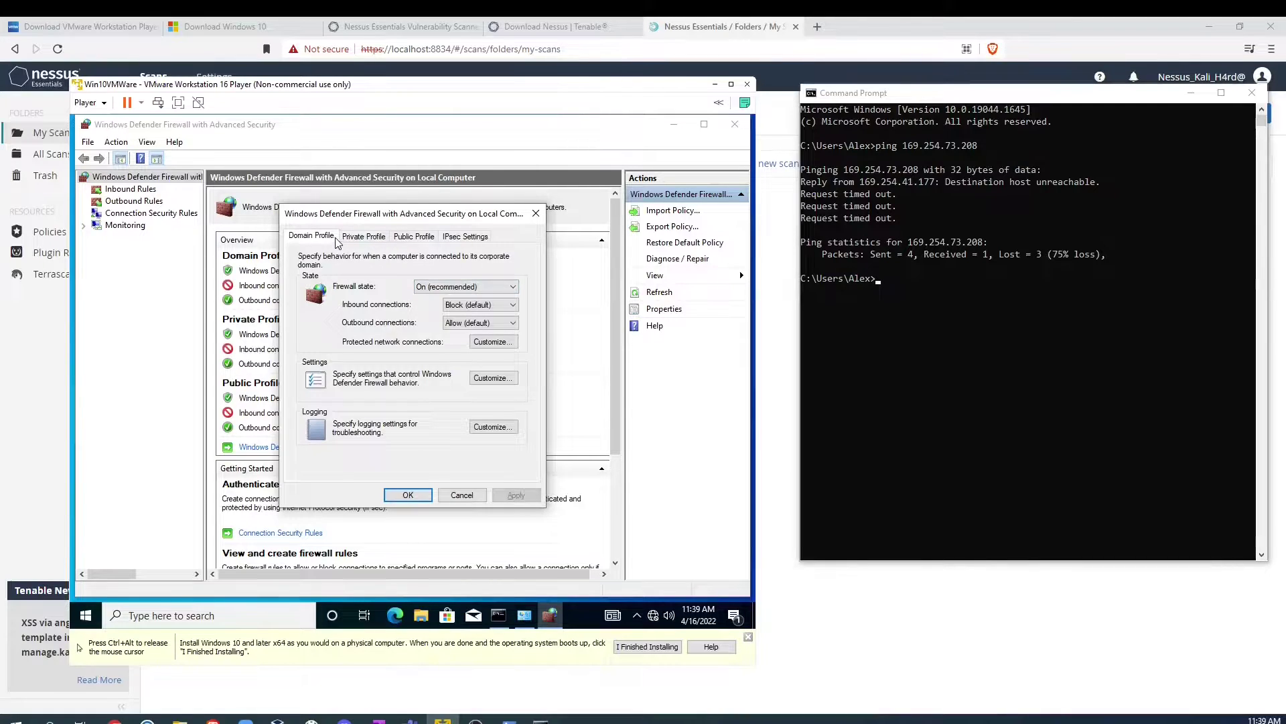
Step: Set the Domain, Private and Public profile firewall states to Off and apply
{"action": "left_click", "coordinate": [365, 238]}
{"action": "left_click", "coordinate": [415, 239]}
{"action": "left_click", "coordinate": [308, 239]}
{"action": "left_click", "coordinate": [429, 287]}
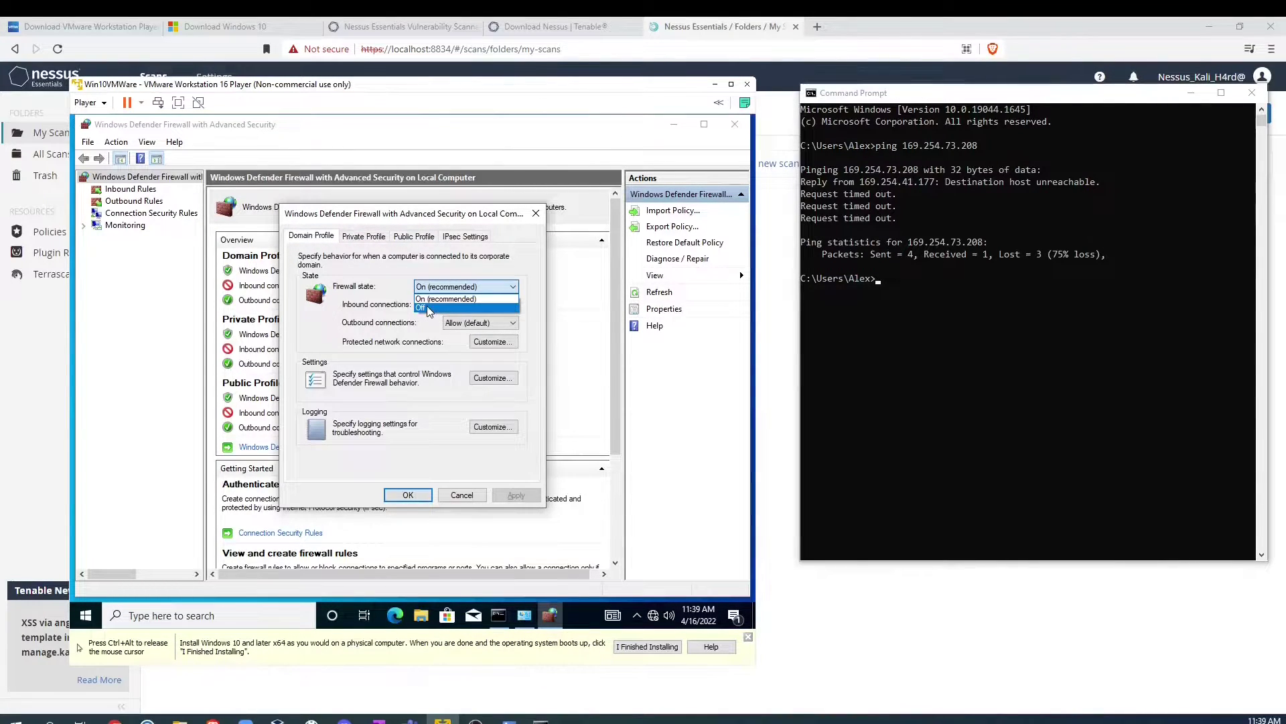
{"action": "left_click", "coordinate": [429, 308]}
{"action": "left_click", "coordinate": [364, 236]}
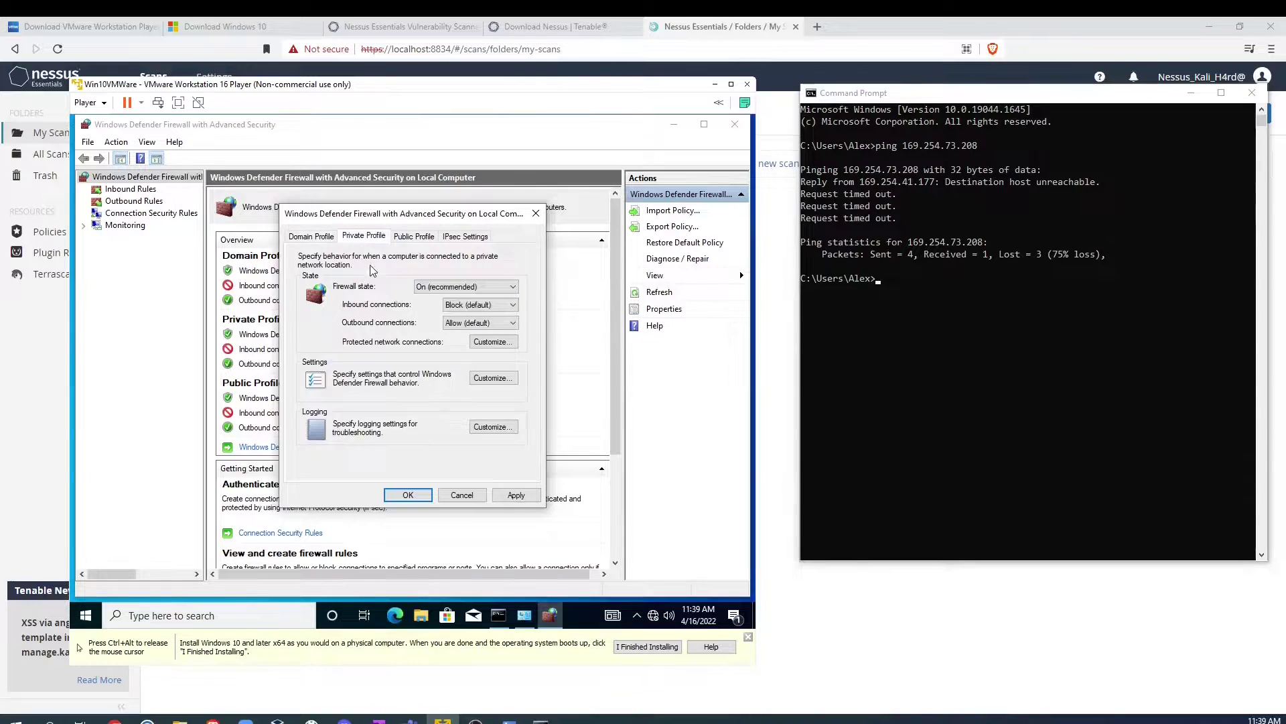
{"action": "left_click", "coordinate": [443, 286]}
{"action": "left_click", "coordinate": [430, 308]}
{"action": "left_click", "coordinate": [414, 237]}
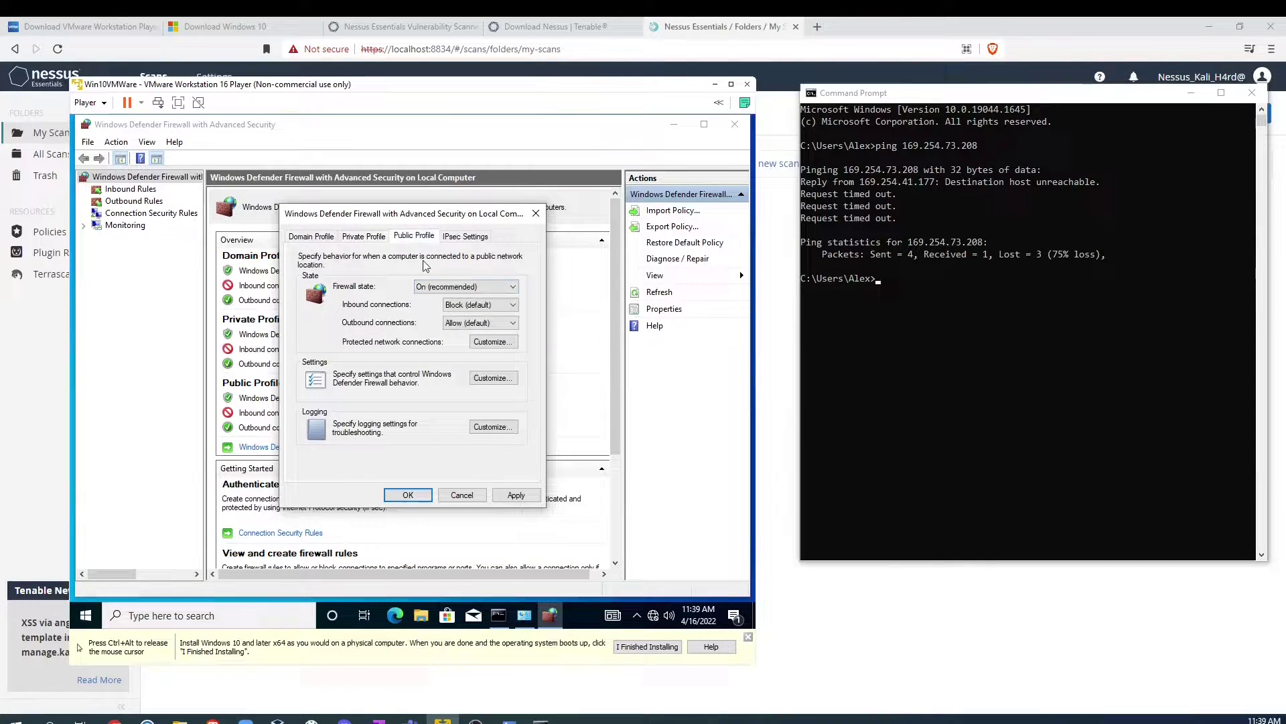
{"action": "left_click", "coordinate": [447, 288]}
{"action": "left_click", "coordinate": [429, 308]}
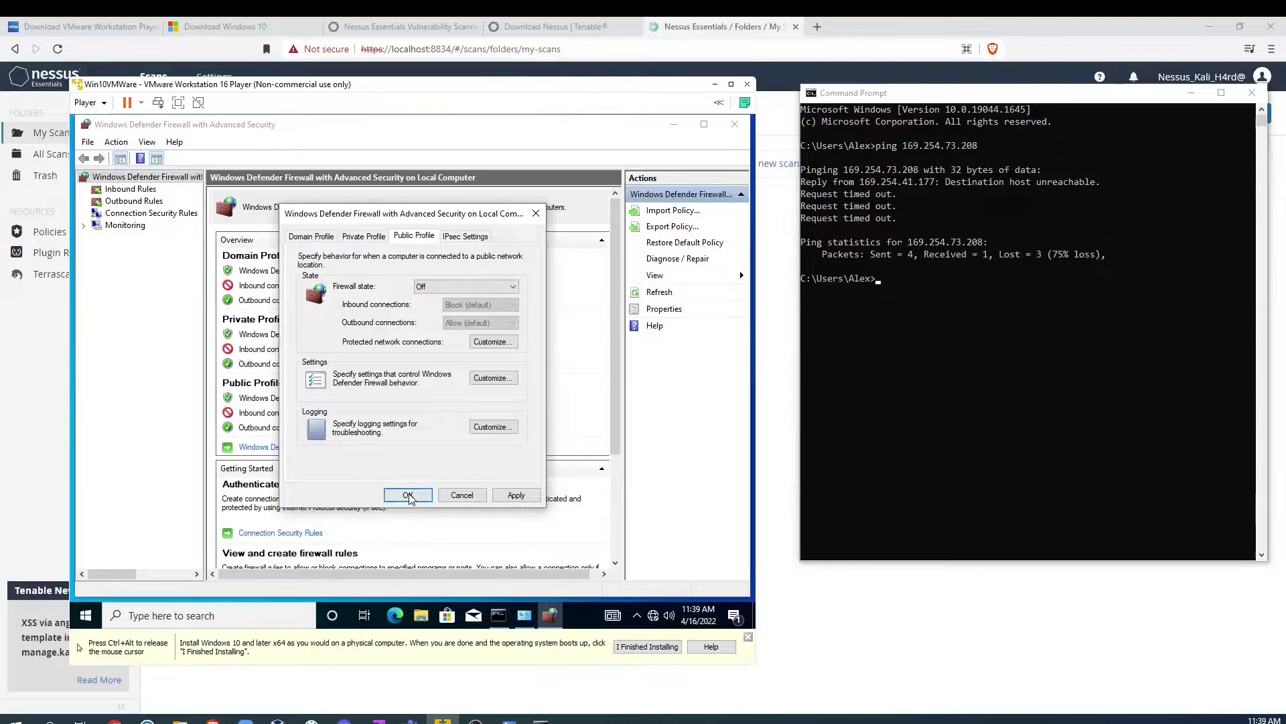
{"action": "left_click", "coordinate": [408, 495]}
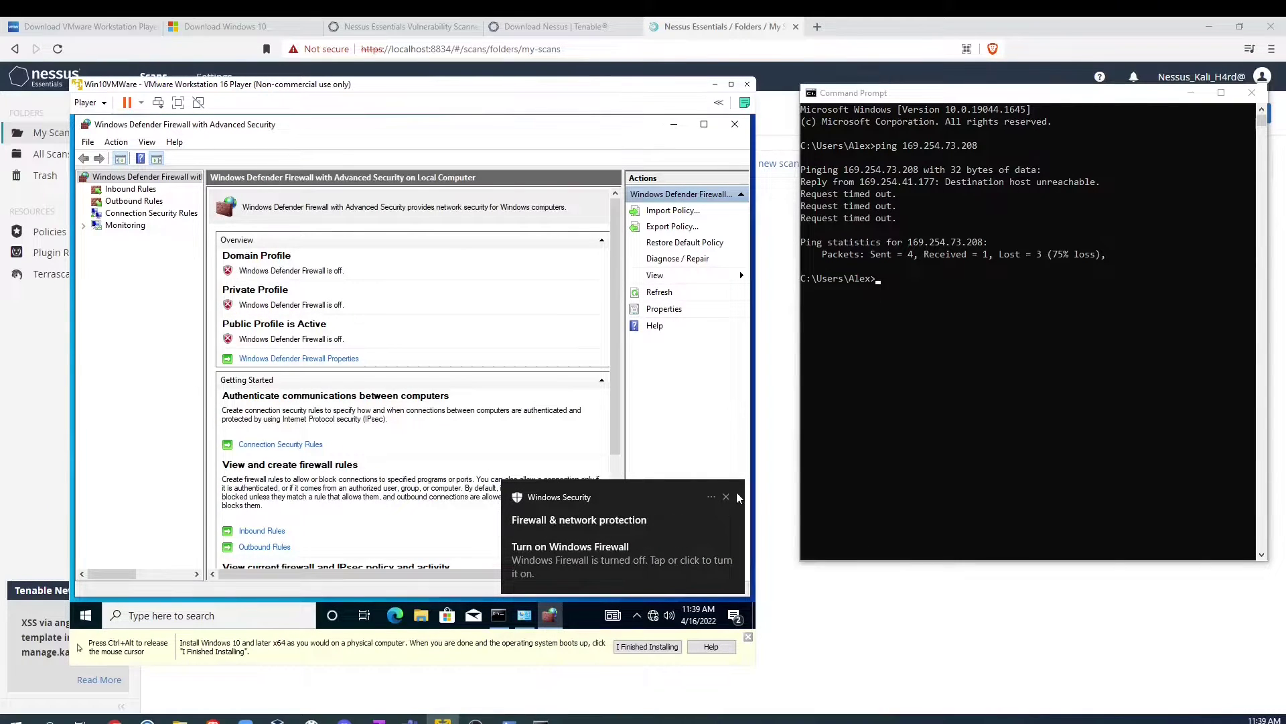
{"action": "left_click", "coordinate": [726, 497]}
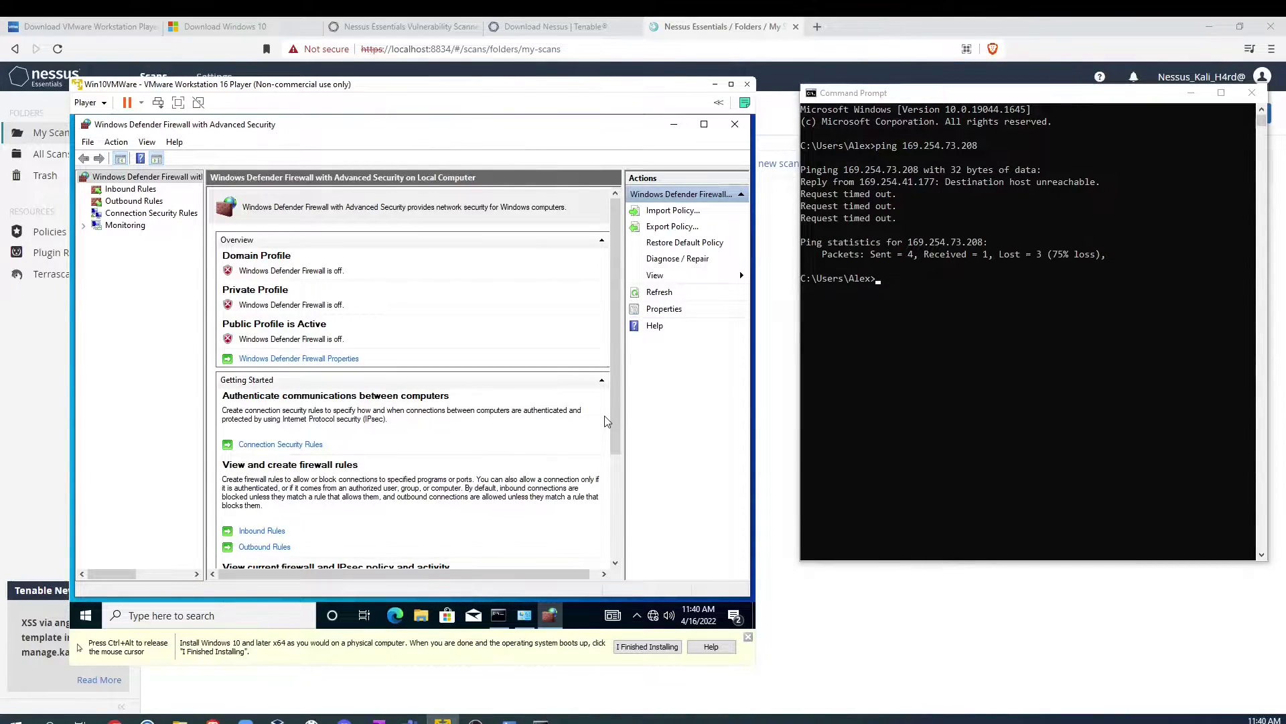
Step: Re-run the previous ping to the VM from the host Command Prompt
{"action": "key", "text": "ctrl+alt"}
{"action": "left_click", "coordinate": [931, 302]}
{"action": "key", "text": "Up"}
{"action": "key", "text": "Return"}
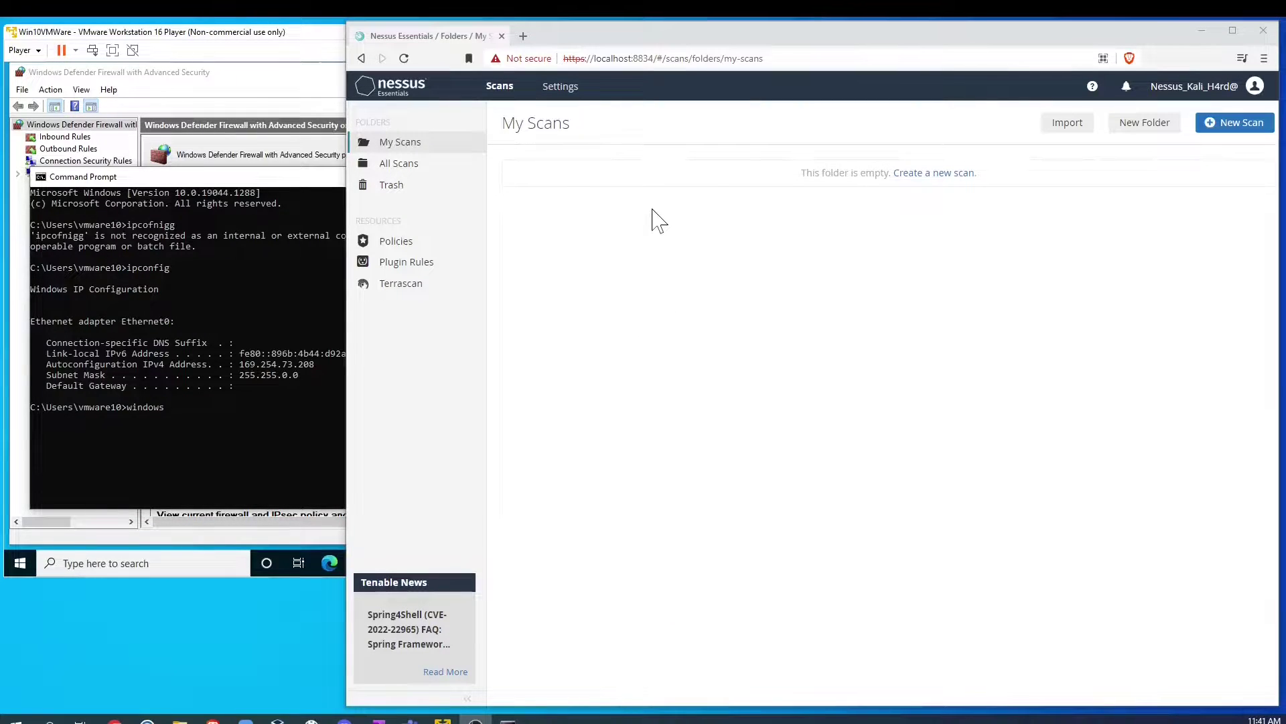
Step: Pick the Basic Network Scan template, name it 'scanning win10', and keep folder My Scans
{"action": "left_click", "coordinate": [1239, 126]}
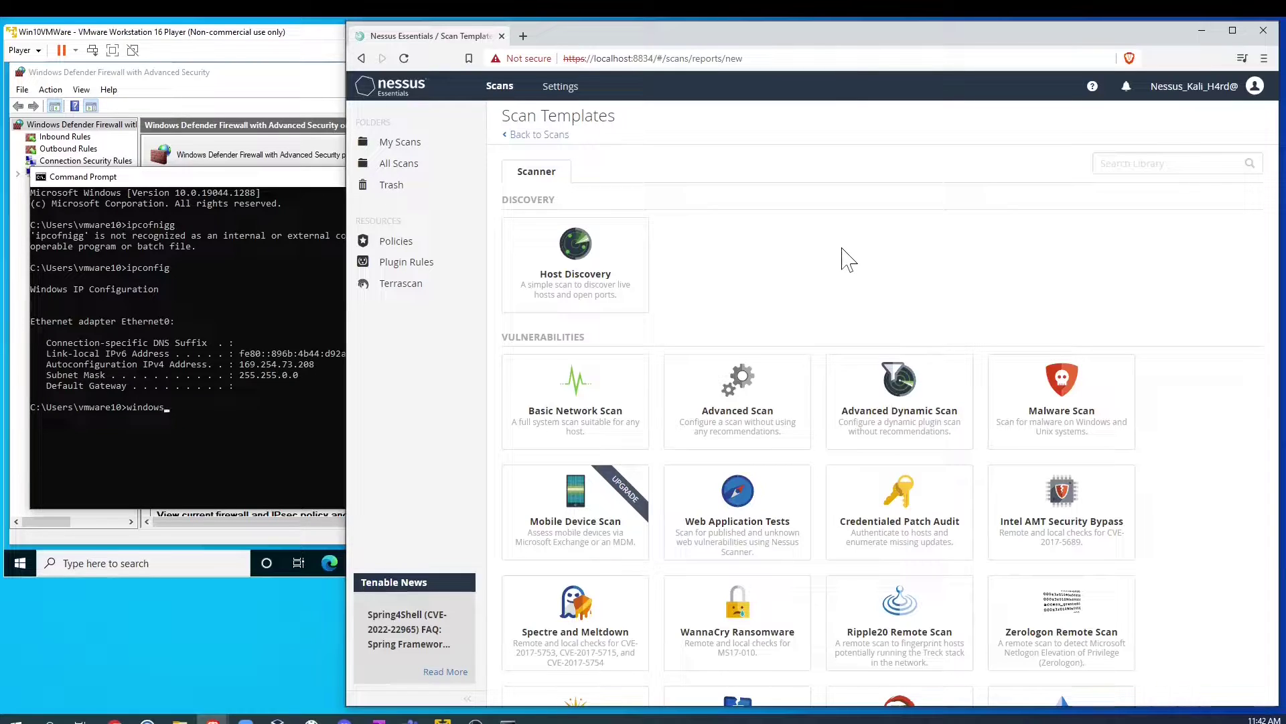
{"action": "left_click", "coordinate": [589, 427]}
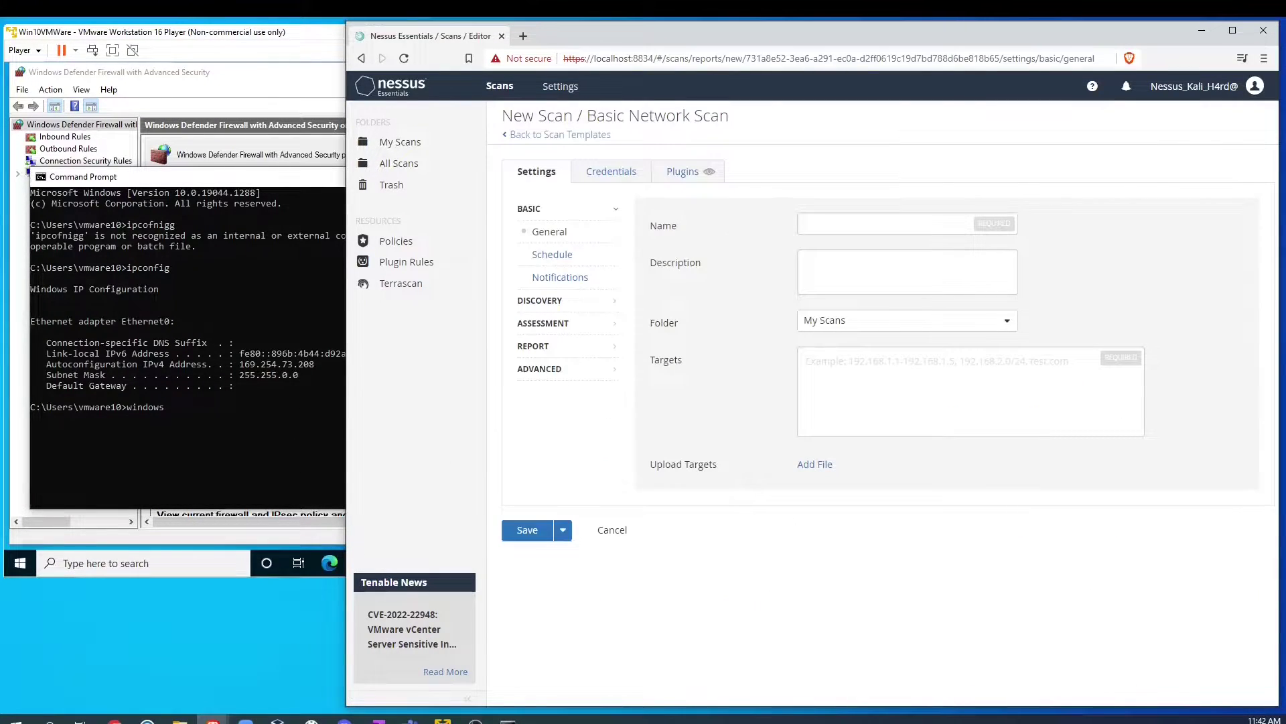
{"action": "left_click", "coordinate": [839, 223]}
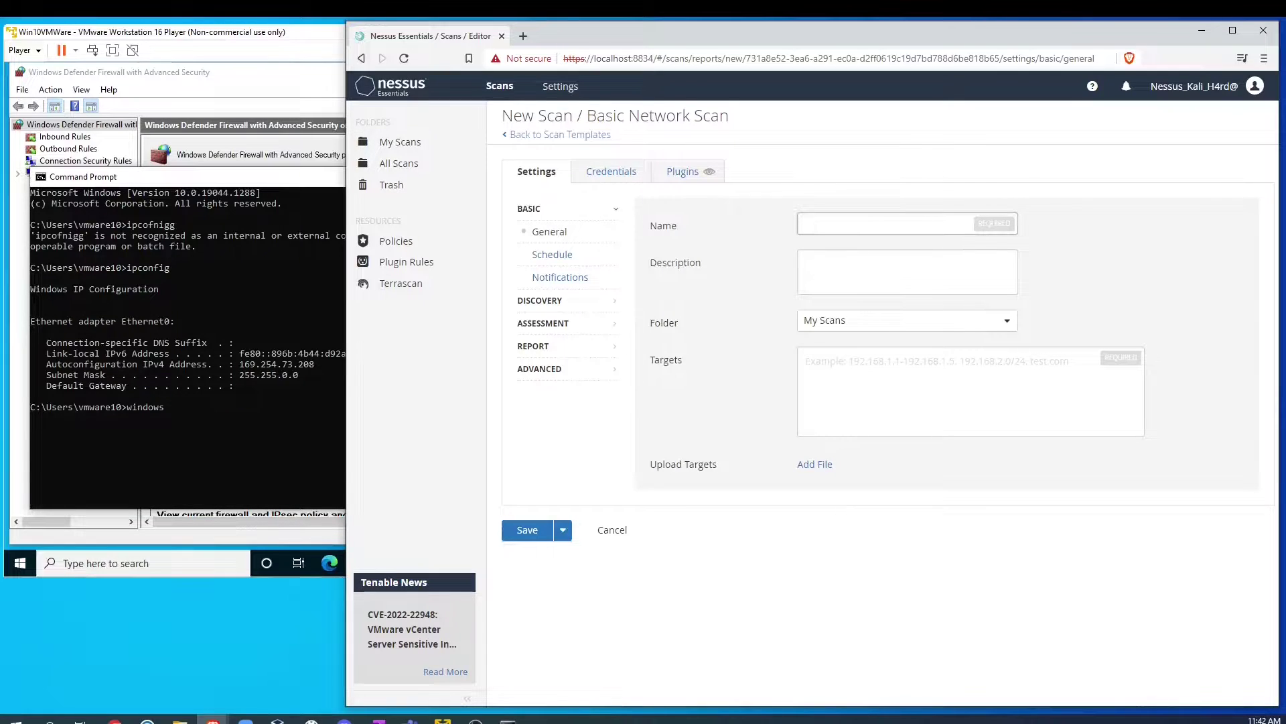
{"action": "type", "text": "scanning win10"}
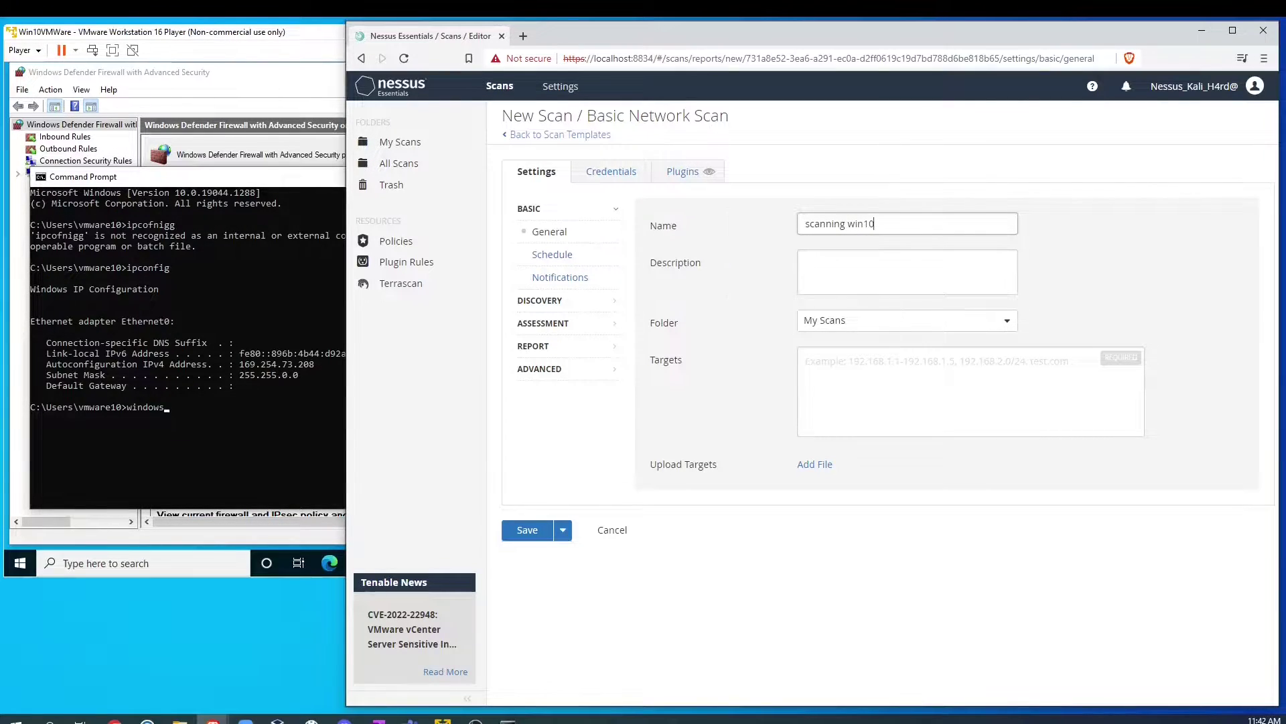
{"action": "left_click", "coordinate": [856, 324]}
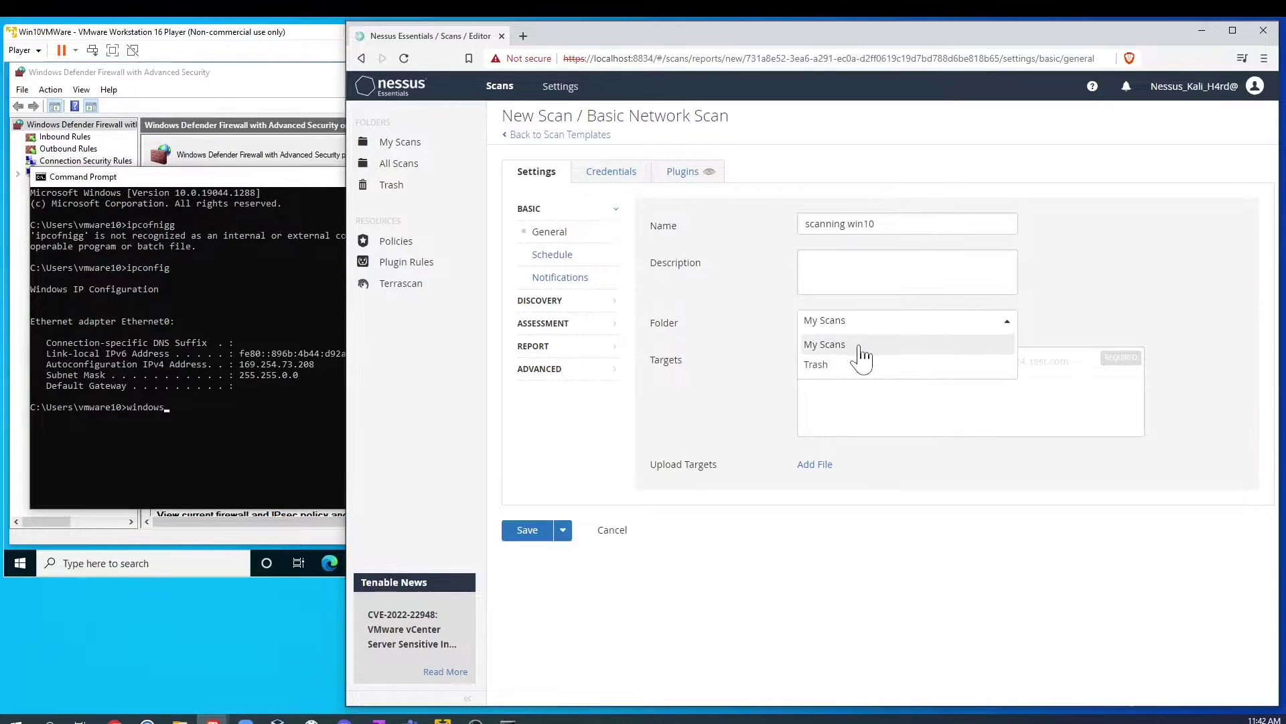
{"action": "left_click", "coordinate": [1207, 239]}
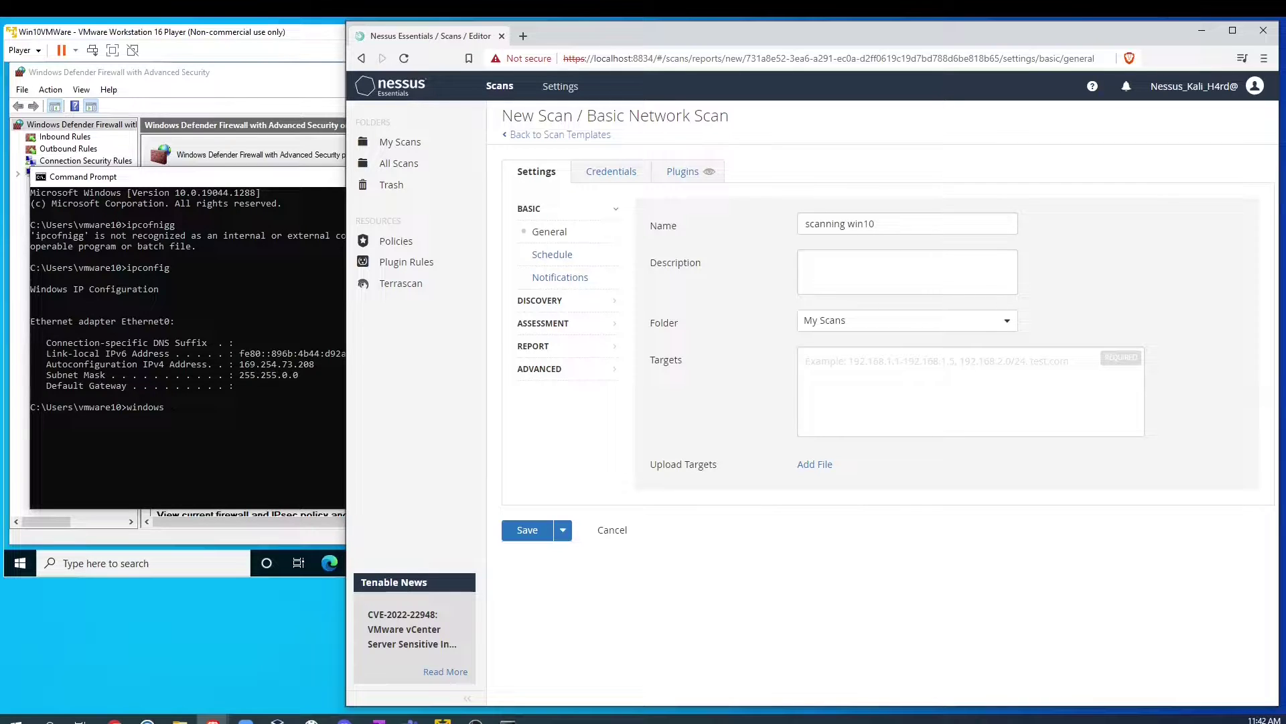
Step: Go to the Targets field, then open and cancel the target-file upload picker
{"action": "left_click", "coordinate": [806, 362]}
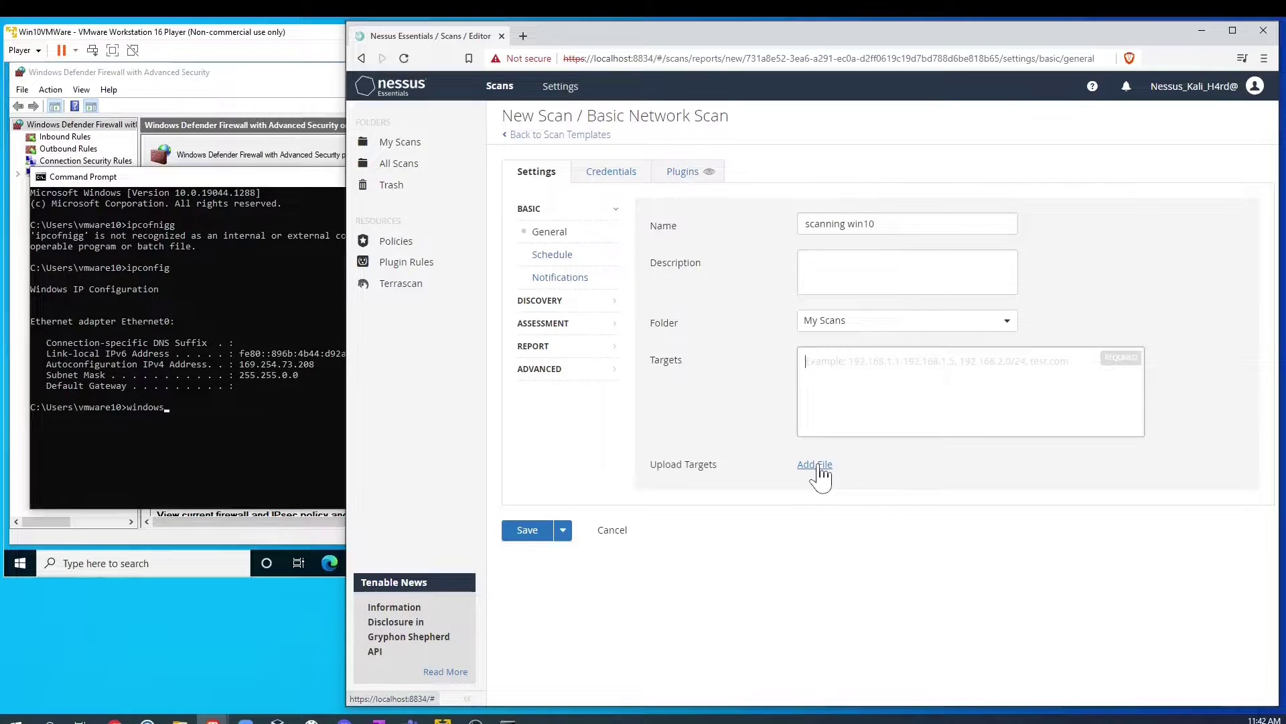
{"action": "left_click", "coordinate": [818, 465]}
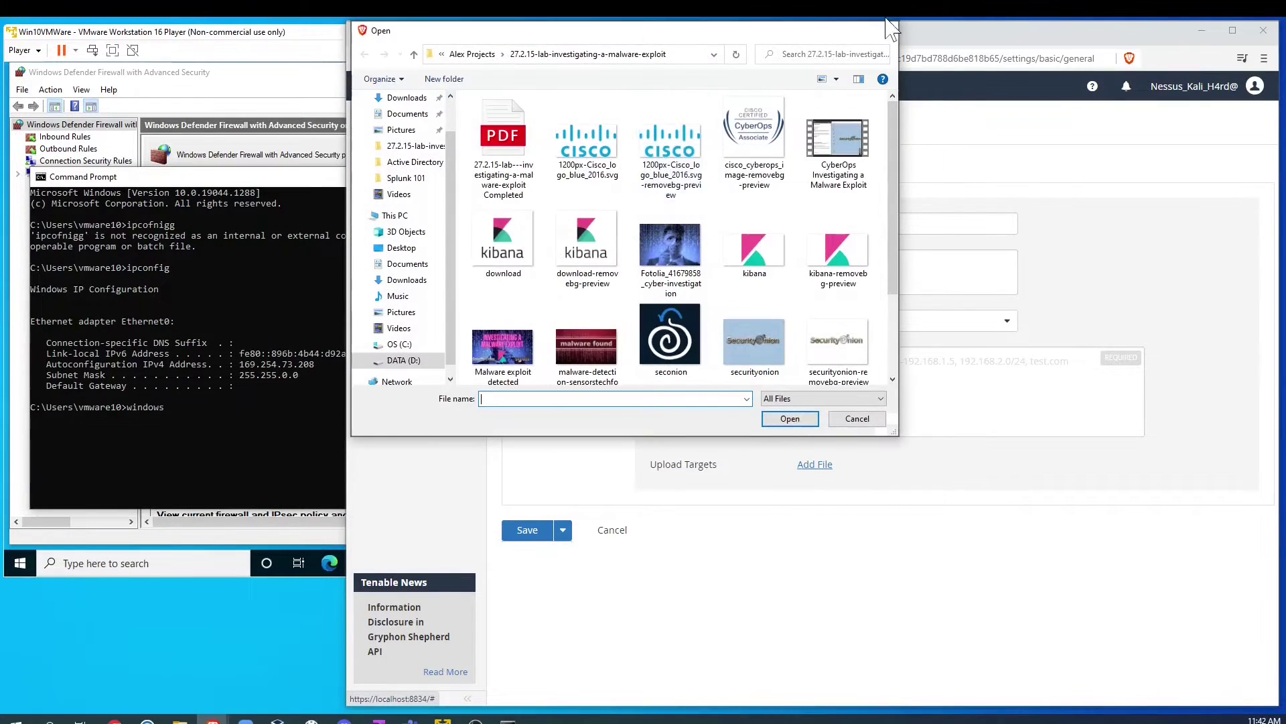
{"action": "left_click", "coordinate": [888, 31]}
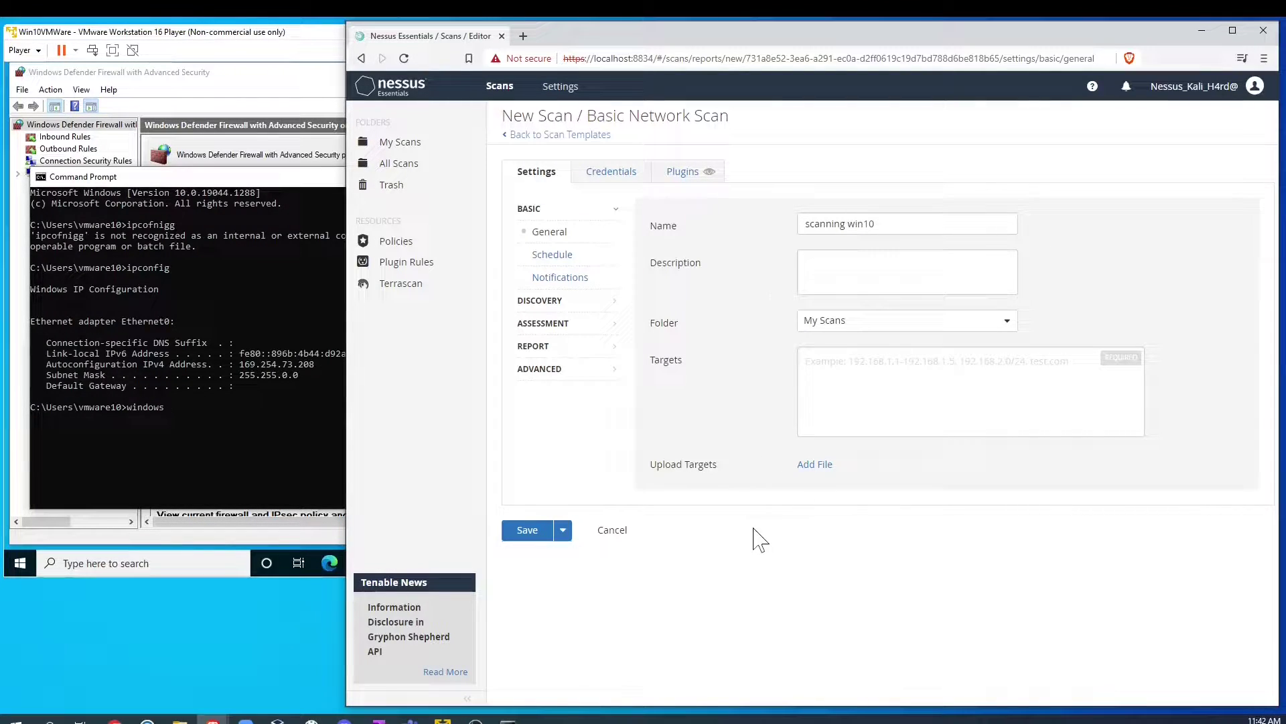
Step: Enable scheduling with Frequency Once, glance at Notifications, then move to Discovery settings
{"action": "left_click", "coordinate": [551, 256]}
{"action": "left_click", "coordinate": [812, 224]}
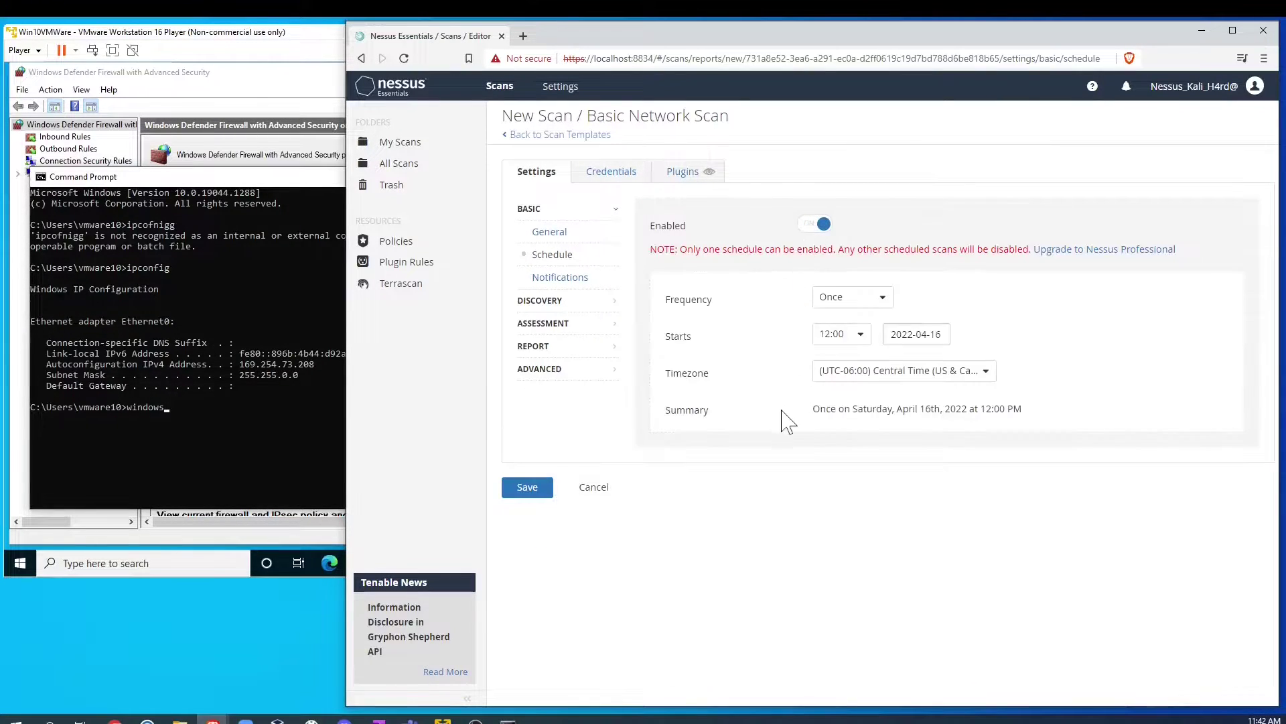
{"action": "left_click", "coordinate": [843, 300]}
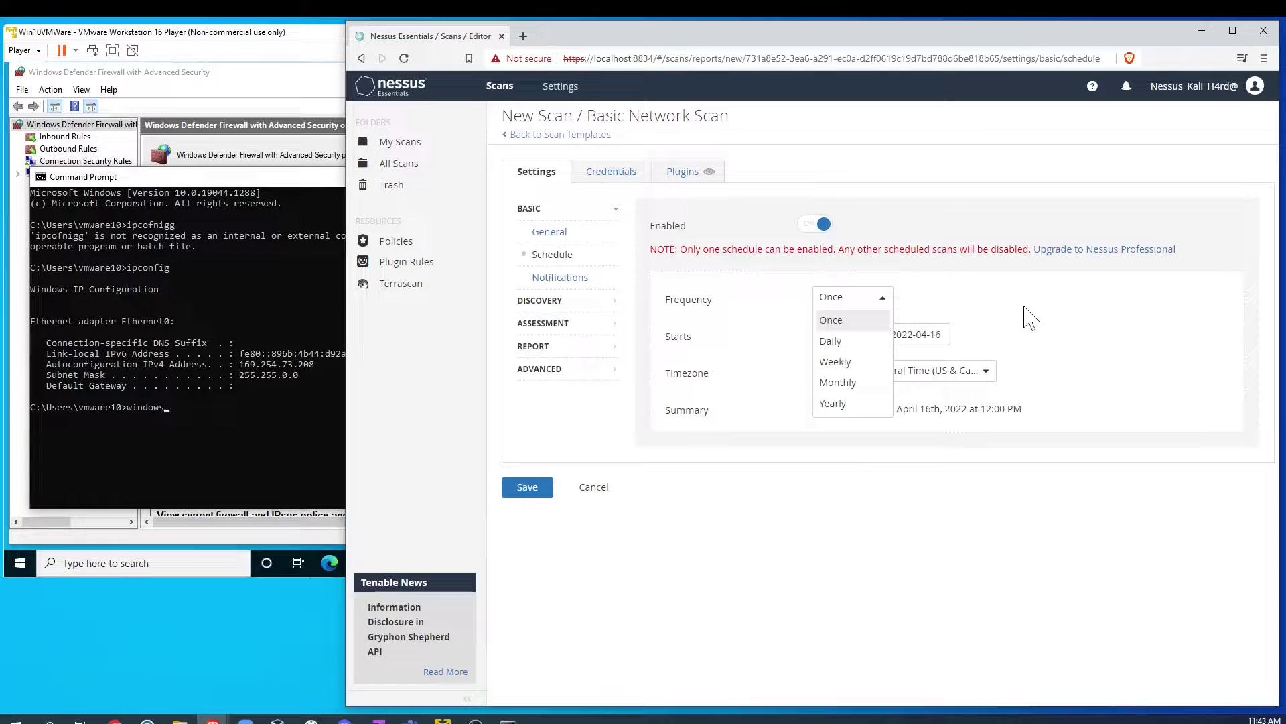
{"action": "left_click", "coordinate": [1163, 319]}
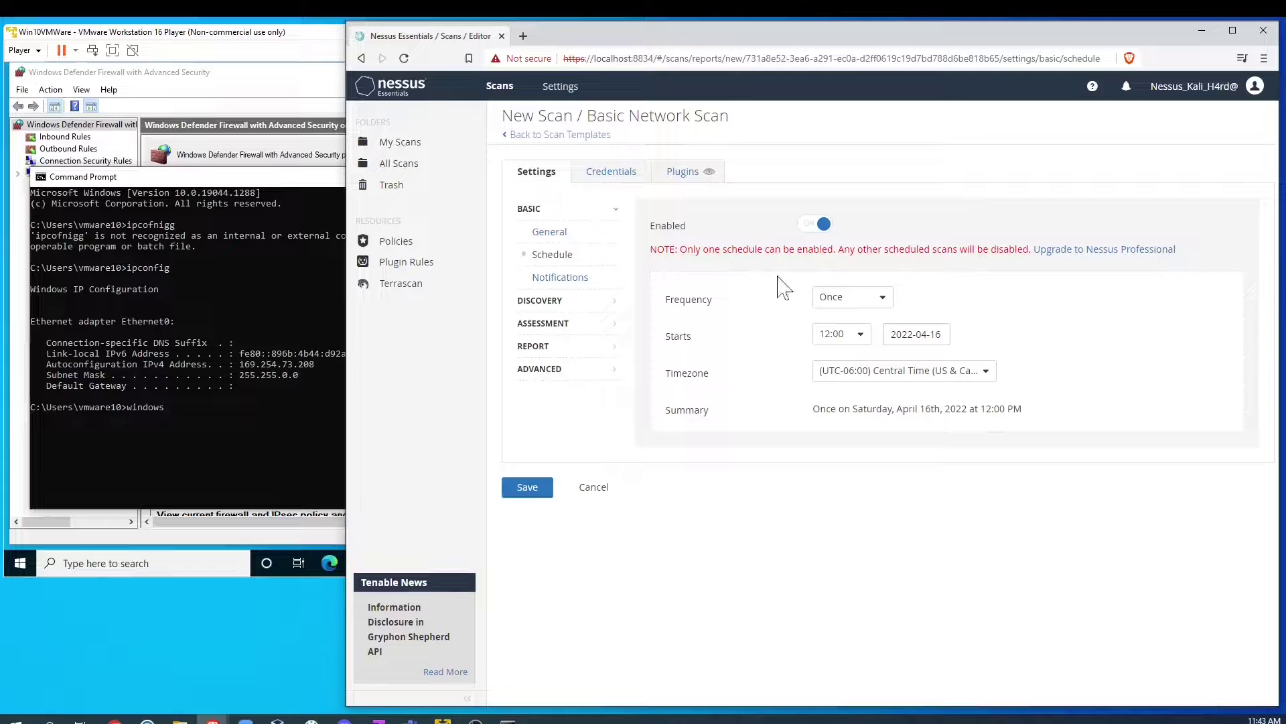
{"action": "left_click", "coordinate": [874, 301]}
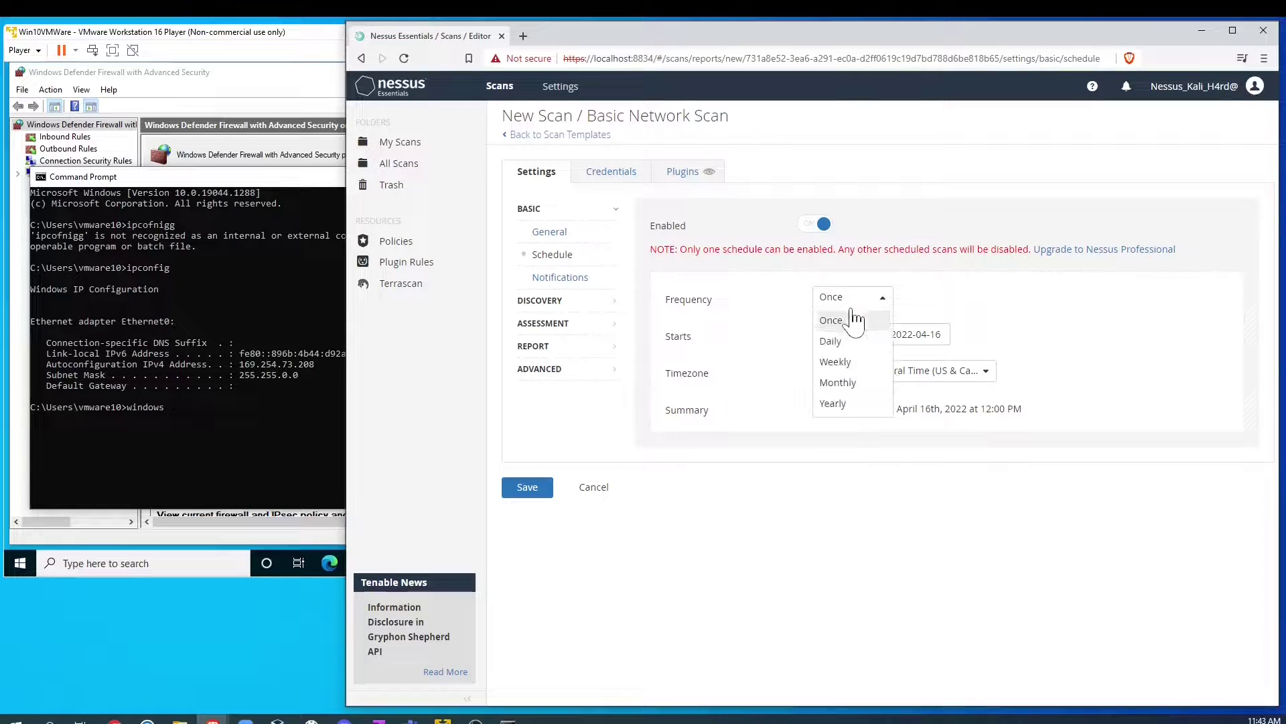
{"action": "left_click", "coordinate": [1059, 310]}
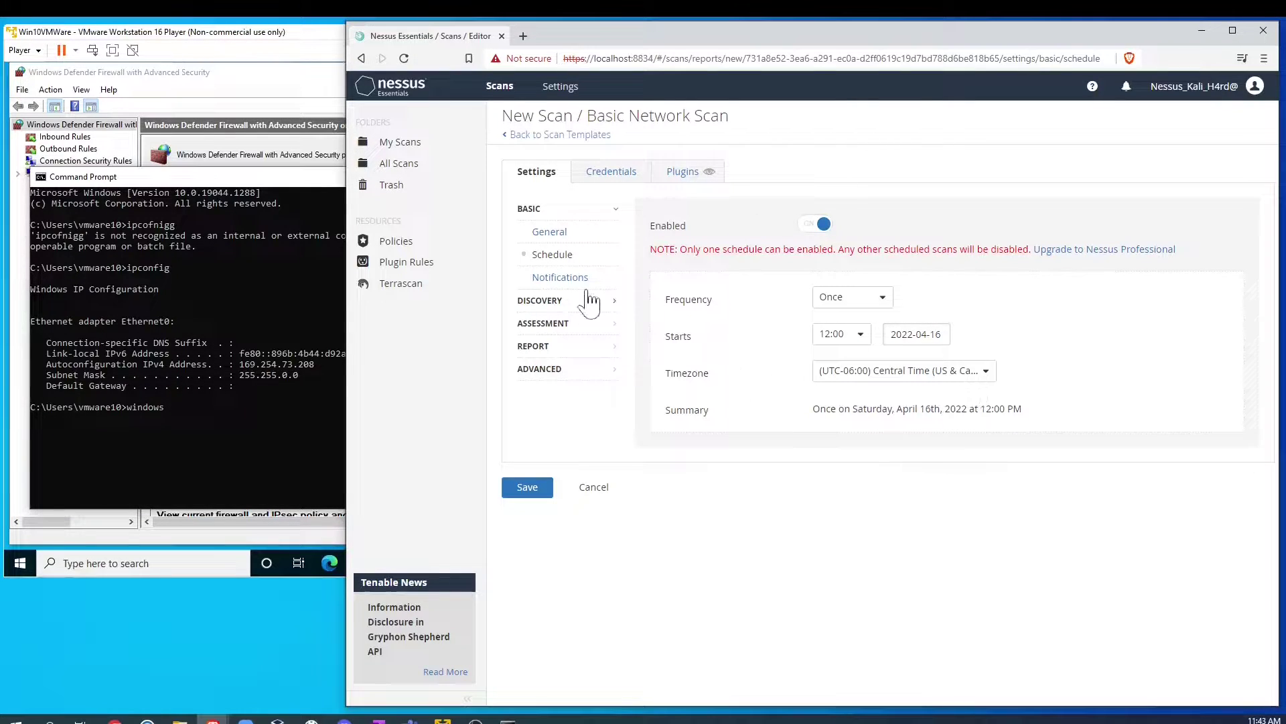
{"action": "left_click", "coordinate": [560, 278]}
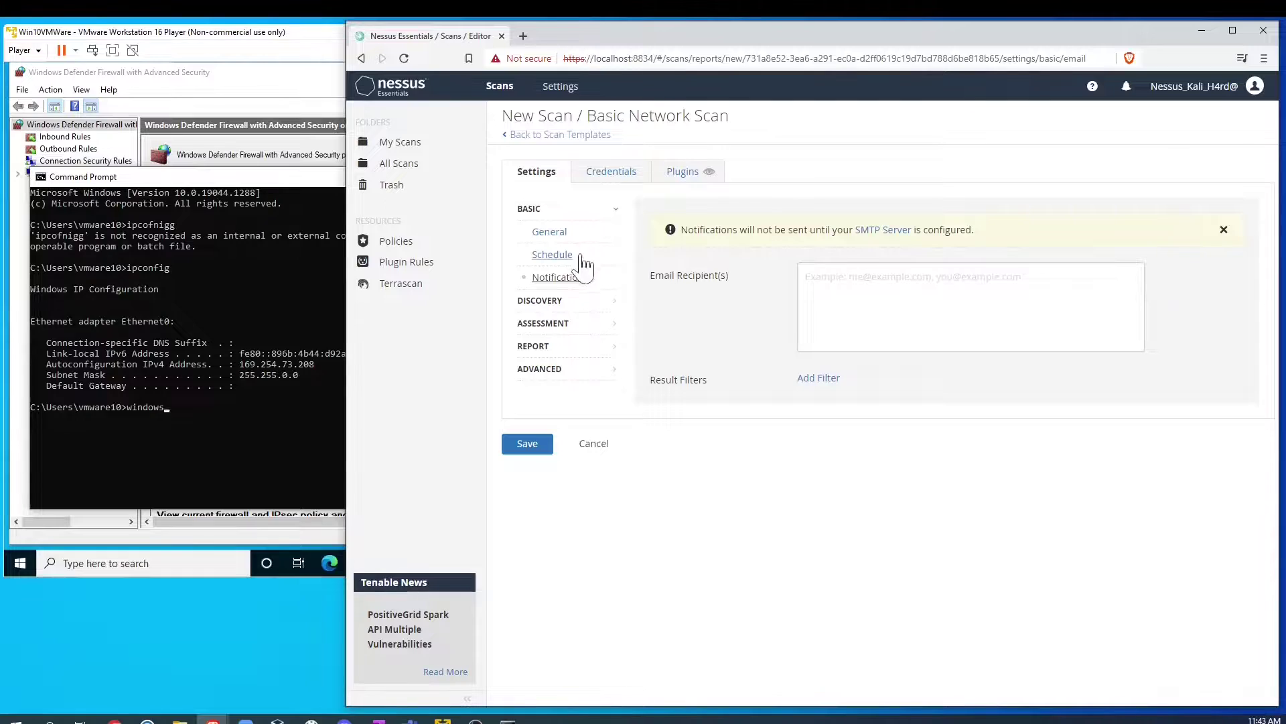
{"action": "left_click", "coordinate": [539, 299]}
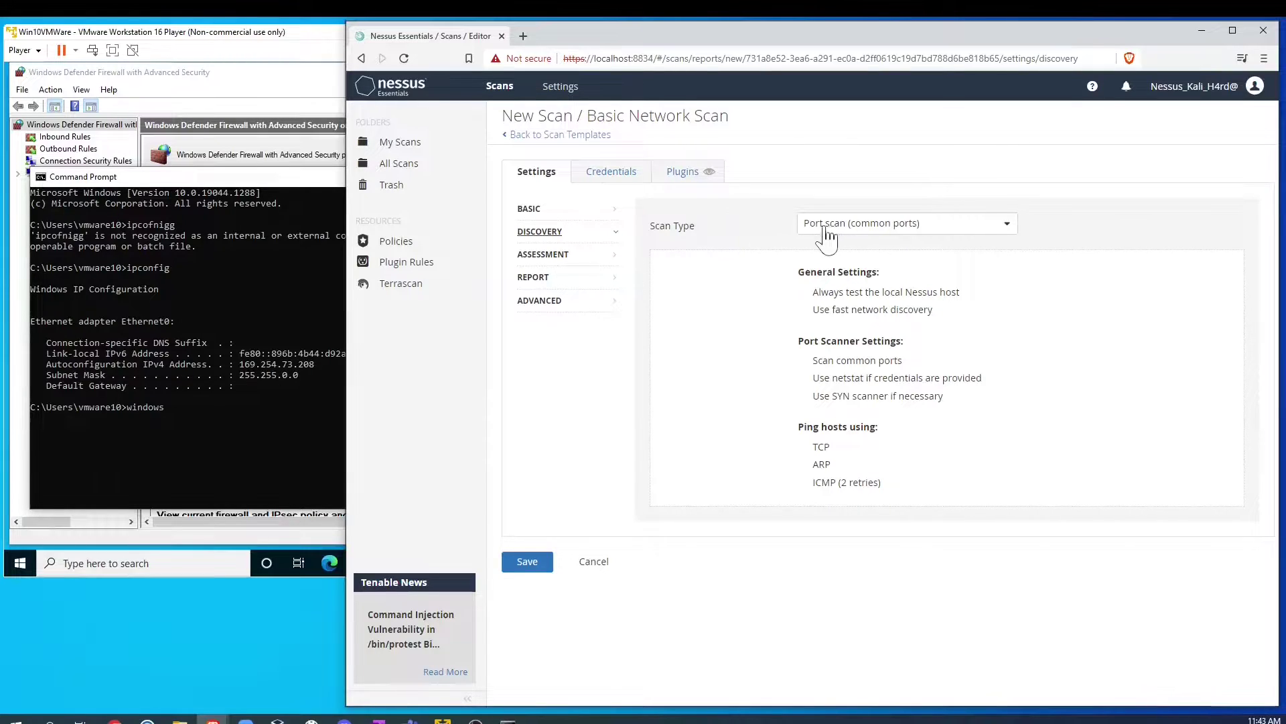
Step: Set the Discovery scan type to Custom and bring up Host Discovery
{"action": "left_click", "coordinate": [975, 227]}
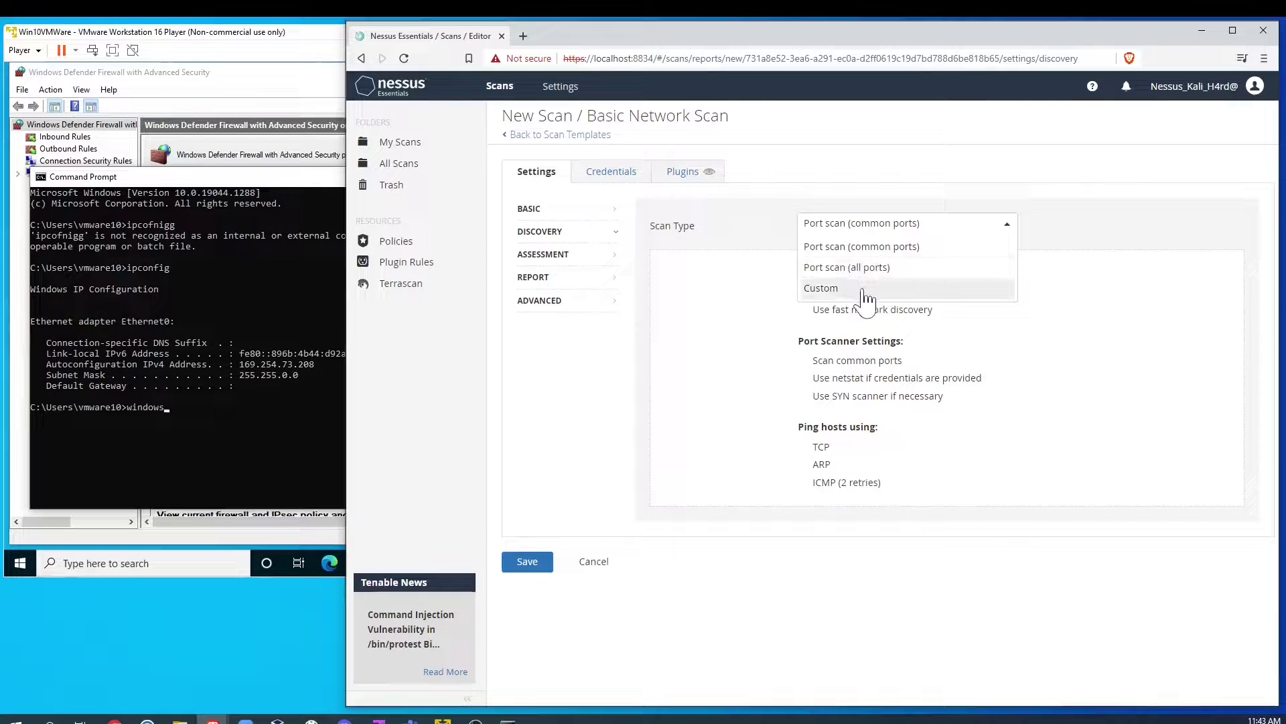
{"action": "left_click", "coordinate": [894, 297]}
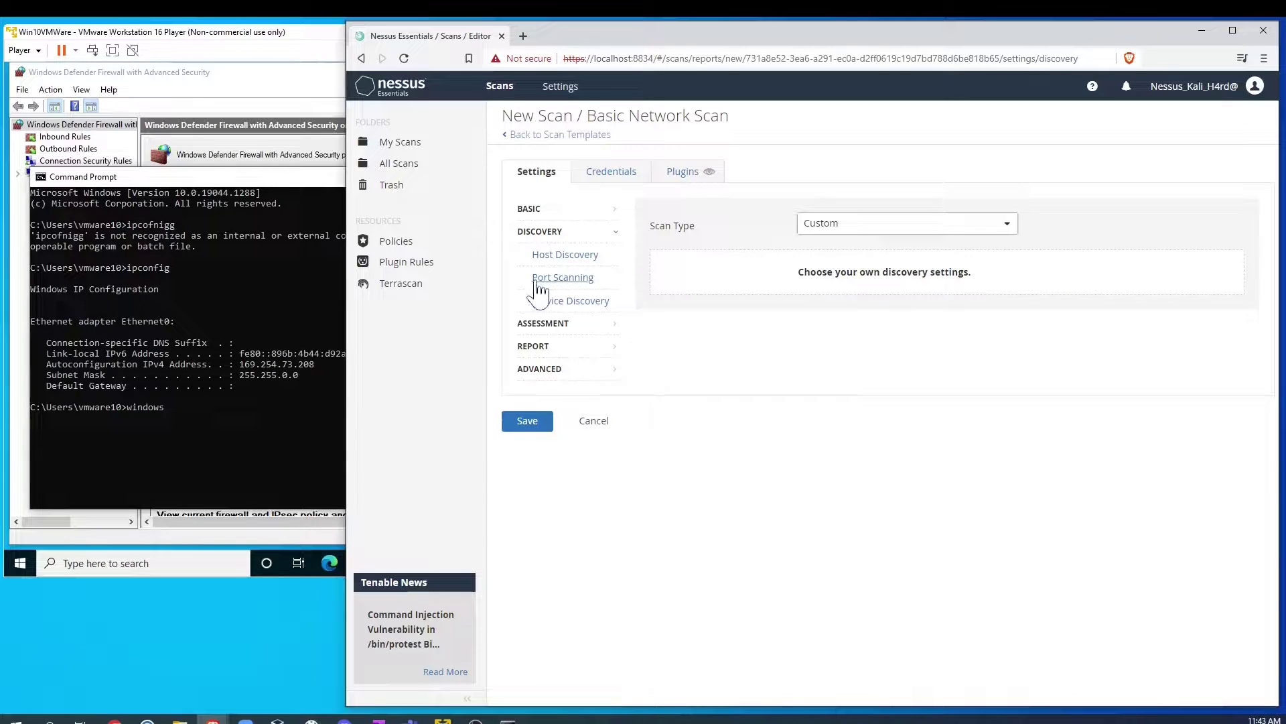
{"action": "left_click", "coordinate": [566, 257]}
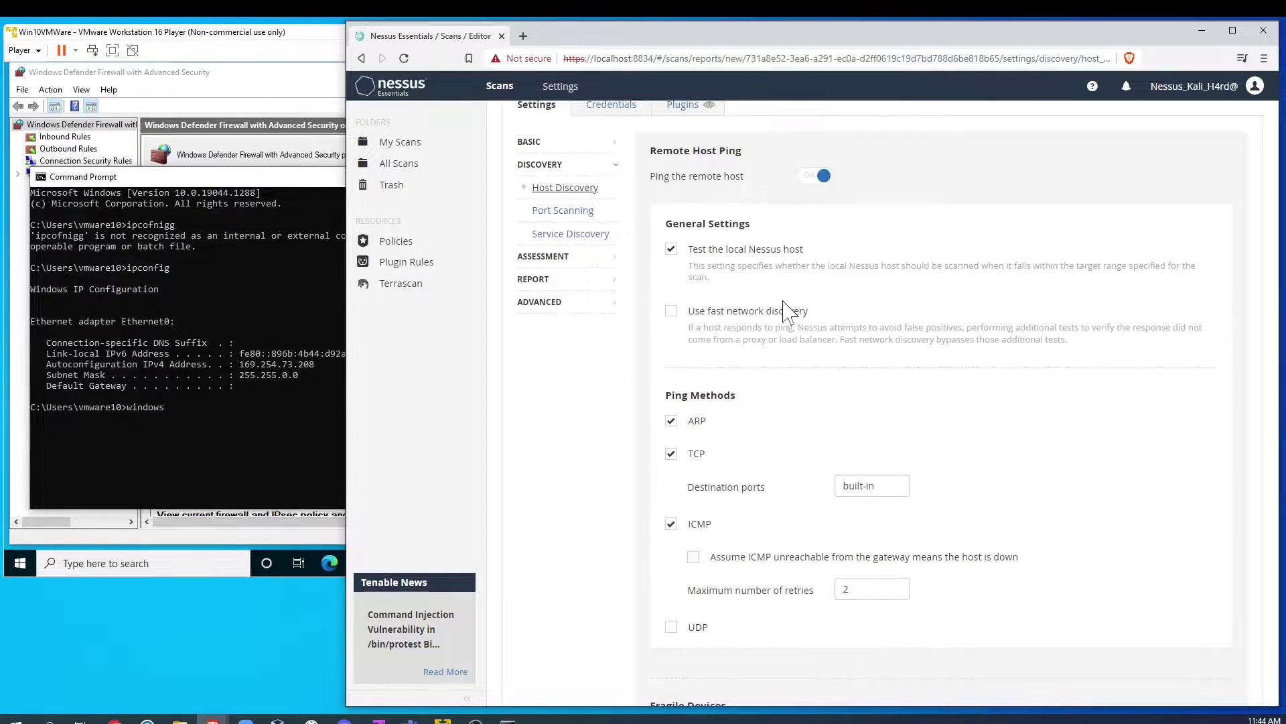
Step: Scroll through the Host Discovery options, checking Ping Methods, Fragile Devices and Wake-on-LAN
{"action": "scroll", "coordinate": [789, 311], "scroll_direction": "down", "scroll_amount": 2}
{"action": "scroll", "coordinate": [789, 311], "scroll_direction": "up", "scroll_amount": 2}
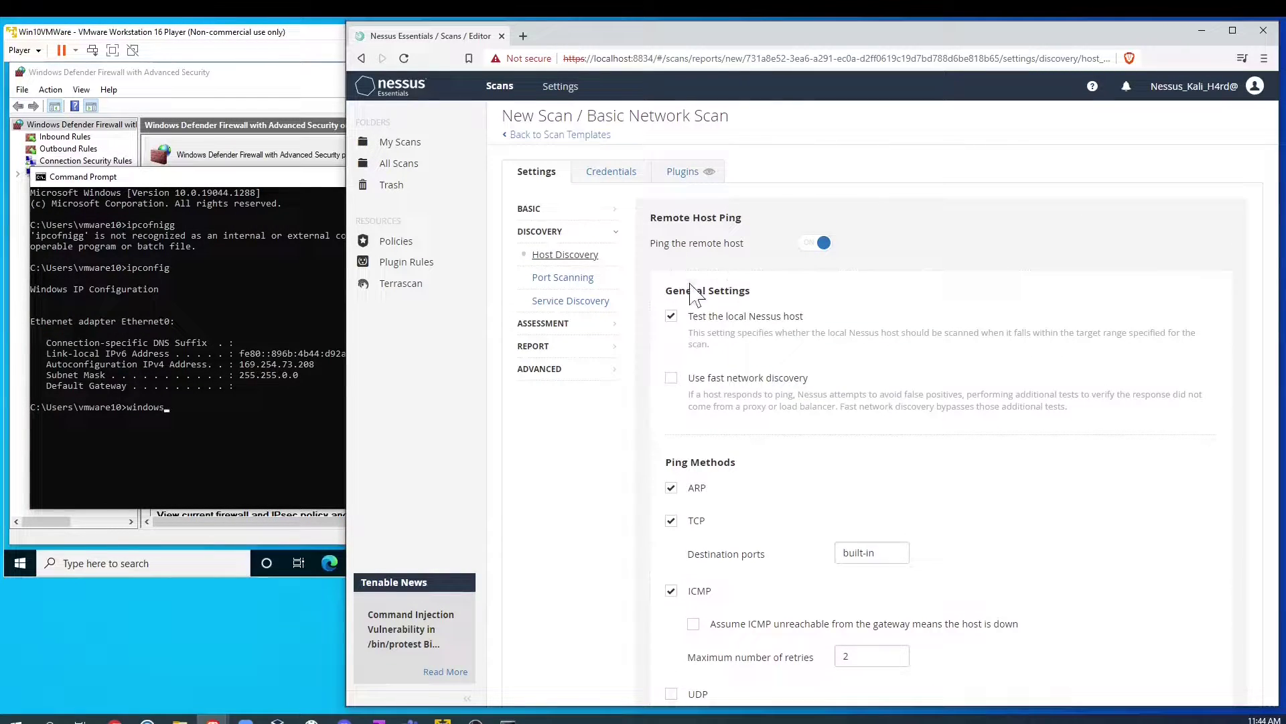
{"action": "scroll", "coordinate": [682, 358], "scroll_direction": "down", "scroll_amount": 3}
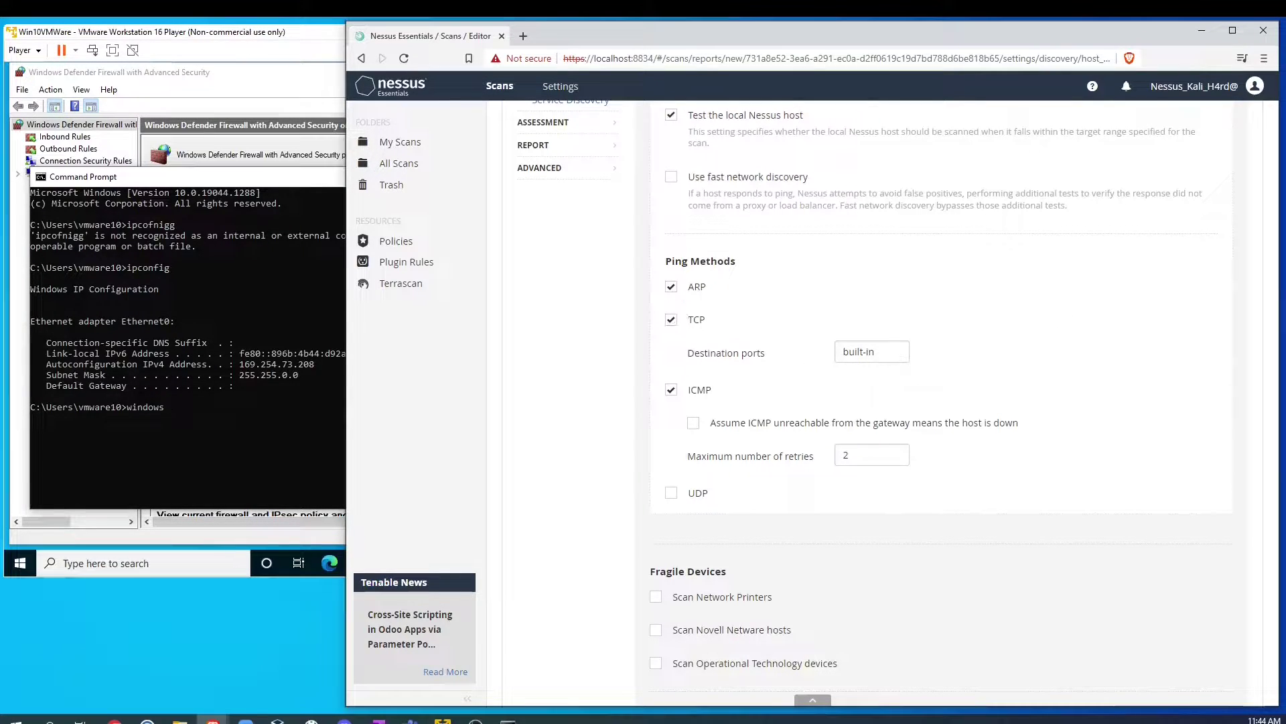
{"action": "scroll", "coordinate": [946, 407], "scroll_direction": "down", "scroll_amount": 1}
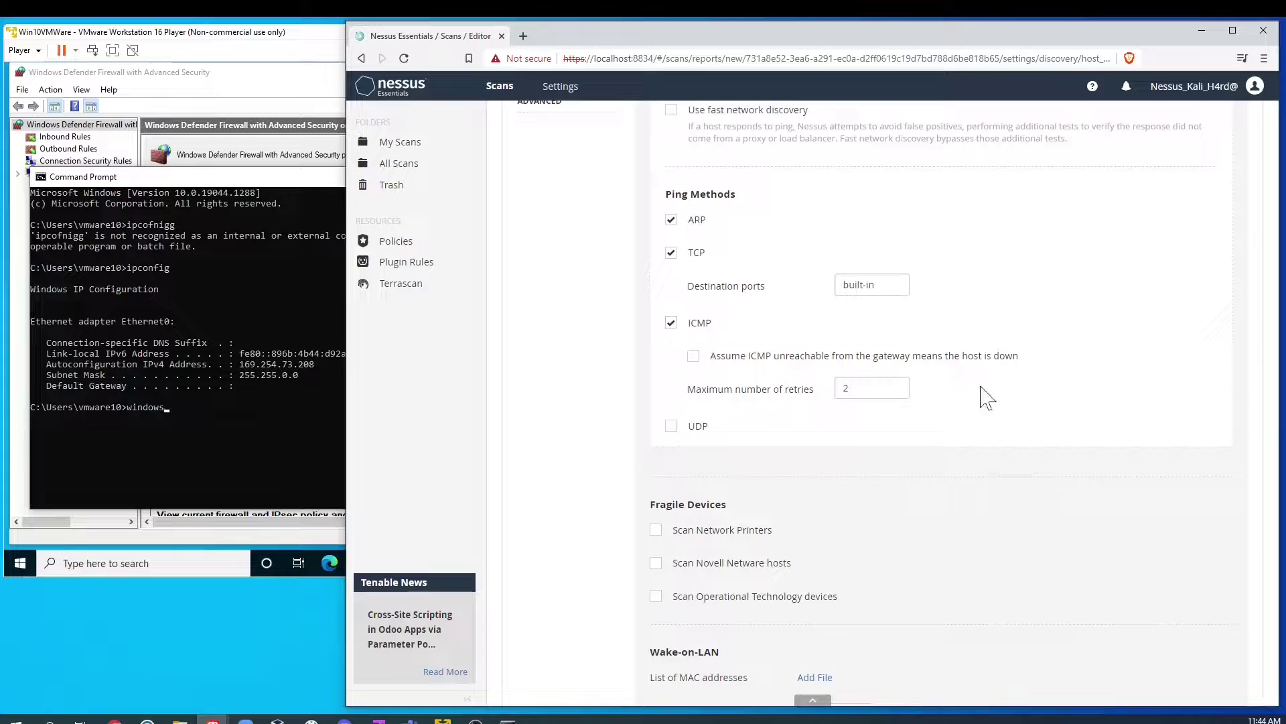
{"action": "scroll", "coordinate": [712, 338], "scroll_direction": "down", "scroll_amount": 2}
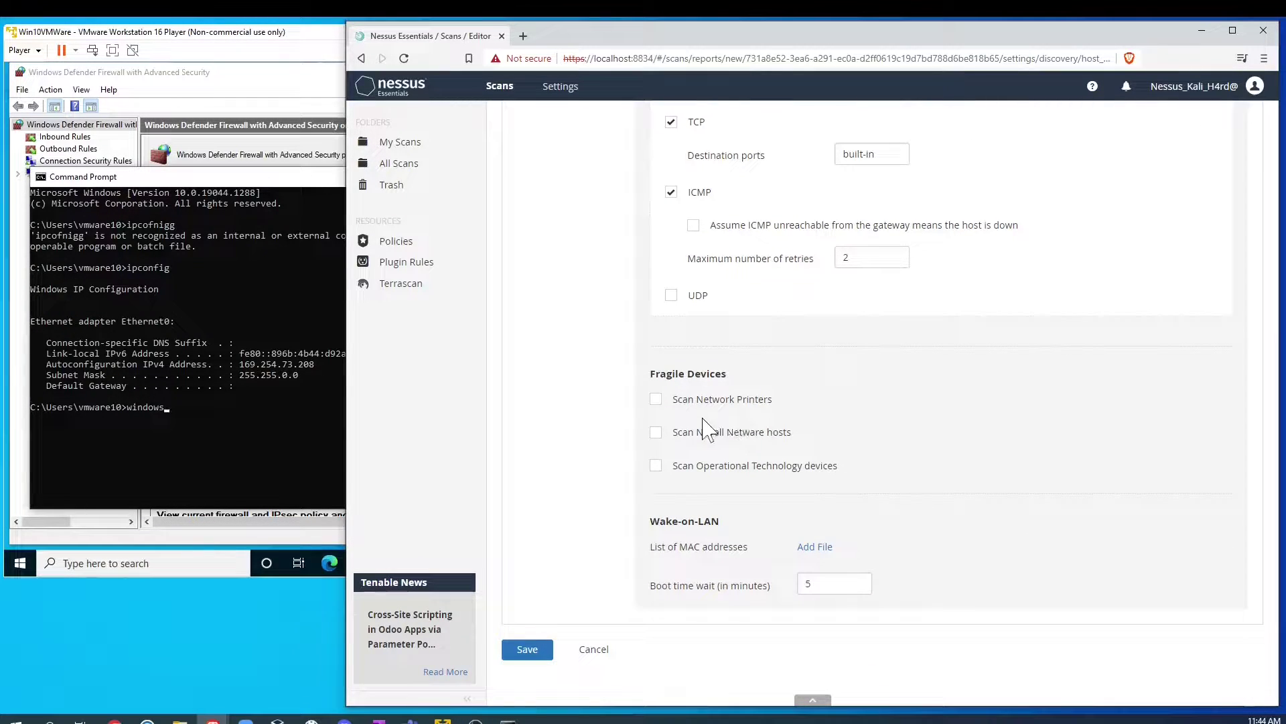
{"action": "left_click_drag", "start_coordinate": [645, 374], "coordinate": [733, 376]}
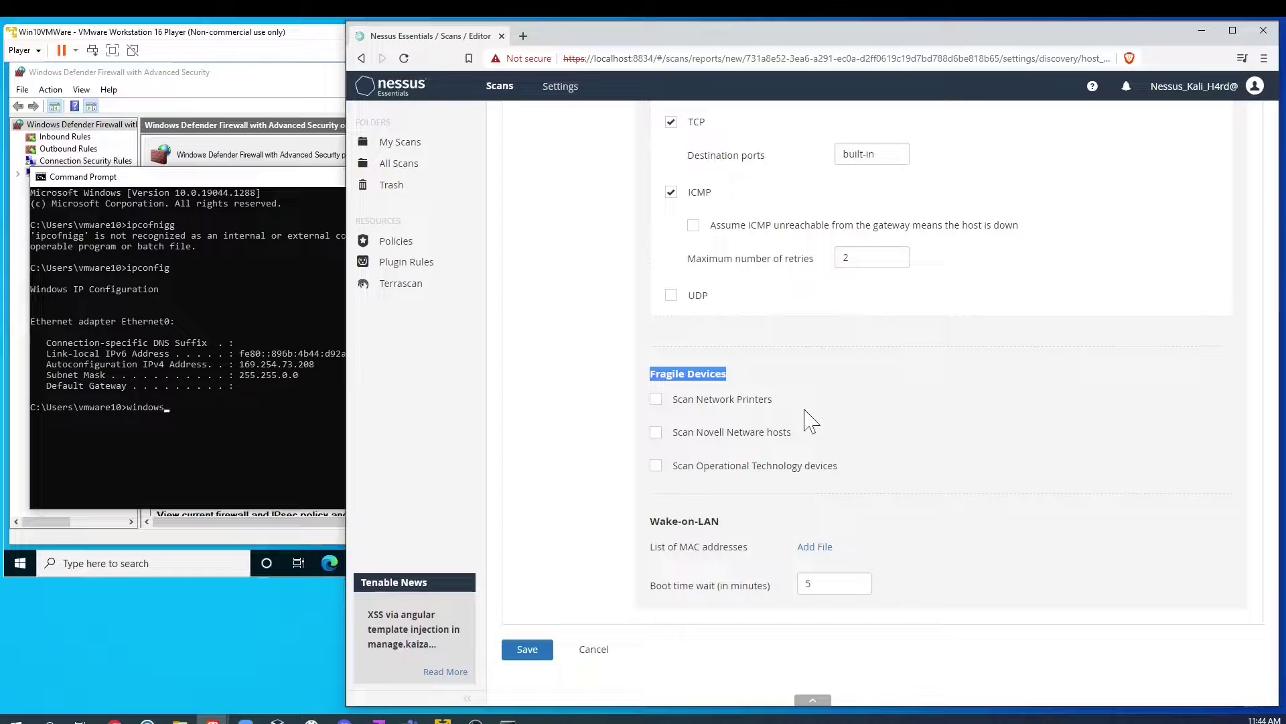
{"action": "left_click", "coordinate": [761, 366]}
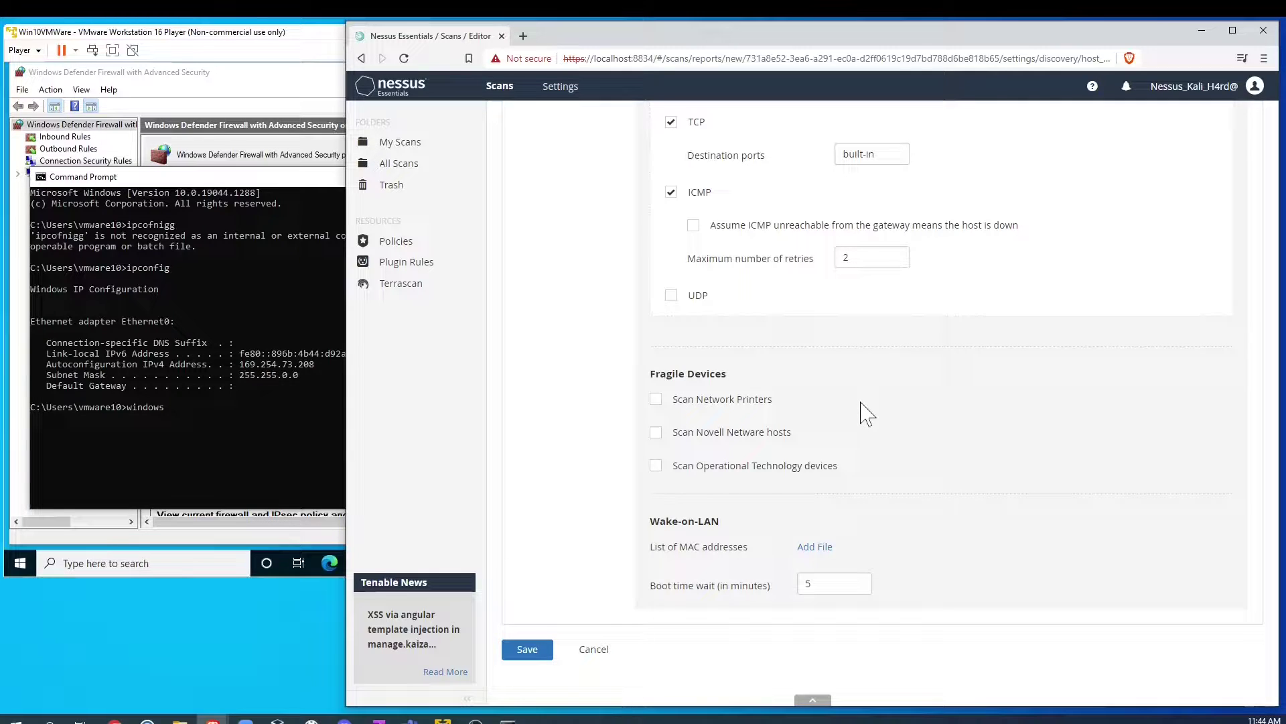
{"action": "scroll", "coordinate": [710, 476], "scroll_direction": "up", "scroll_amount": 3}
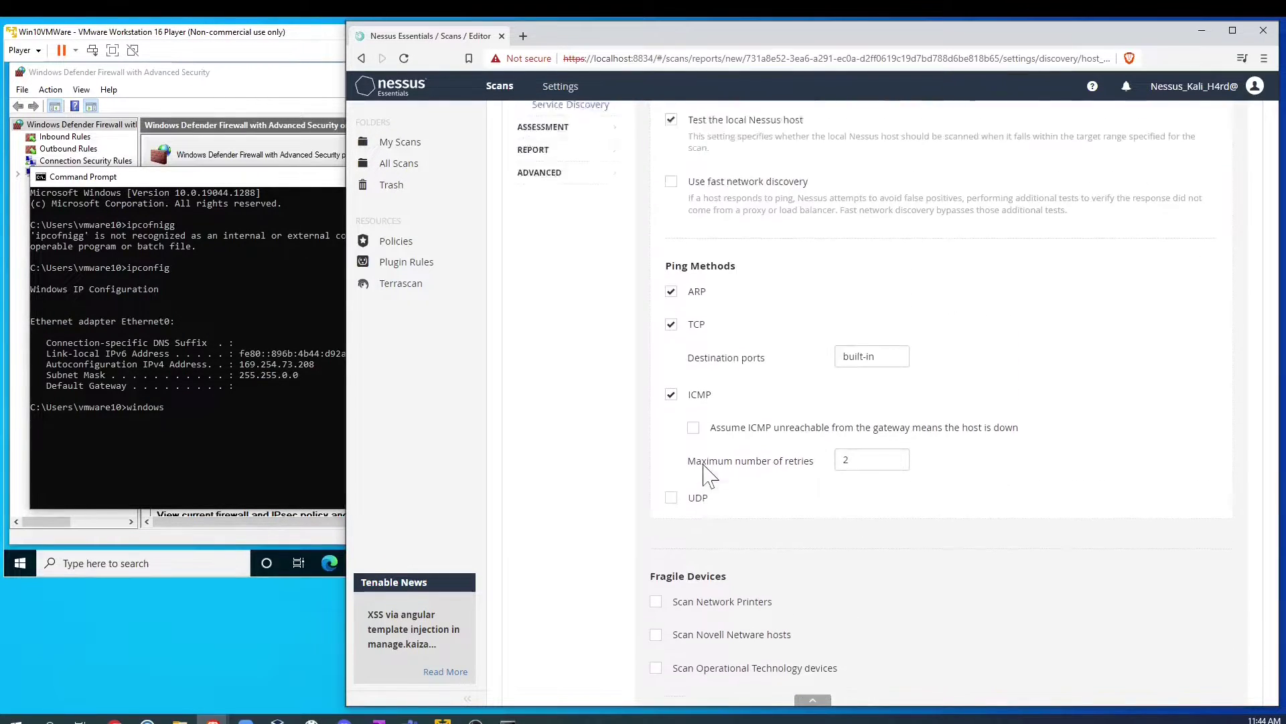
{"action": "scroll", "coordinate": [710, 476], "scroll_direction": "up", "scroll_amount": 2}
{"action": "scroll", "coordinate": [965, 375], "scroll_direction": "down", "scroll_amount": 5}
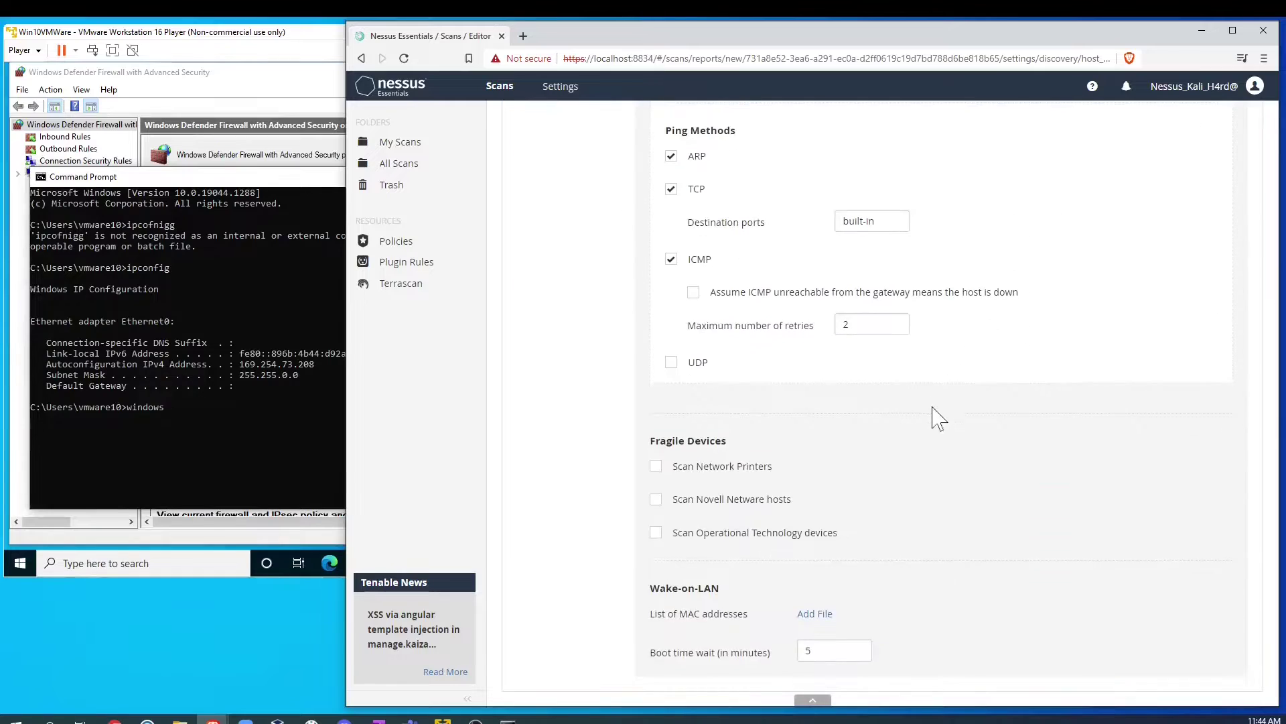
{"action": "scroll", "coordinate": [939, 418], "scroll_direction": "down", "scroll_amount": 1}
{"action": "scroll", "coordinate": [858, 549], "scroll_direction": "up", "scroll_amount": 5}
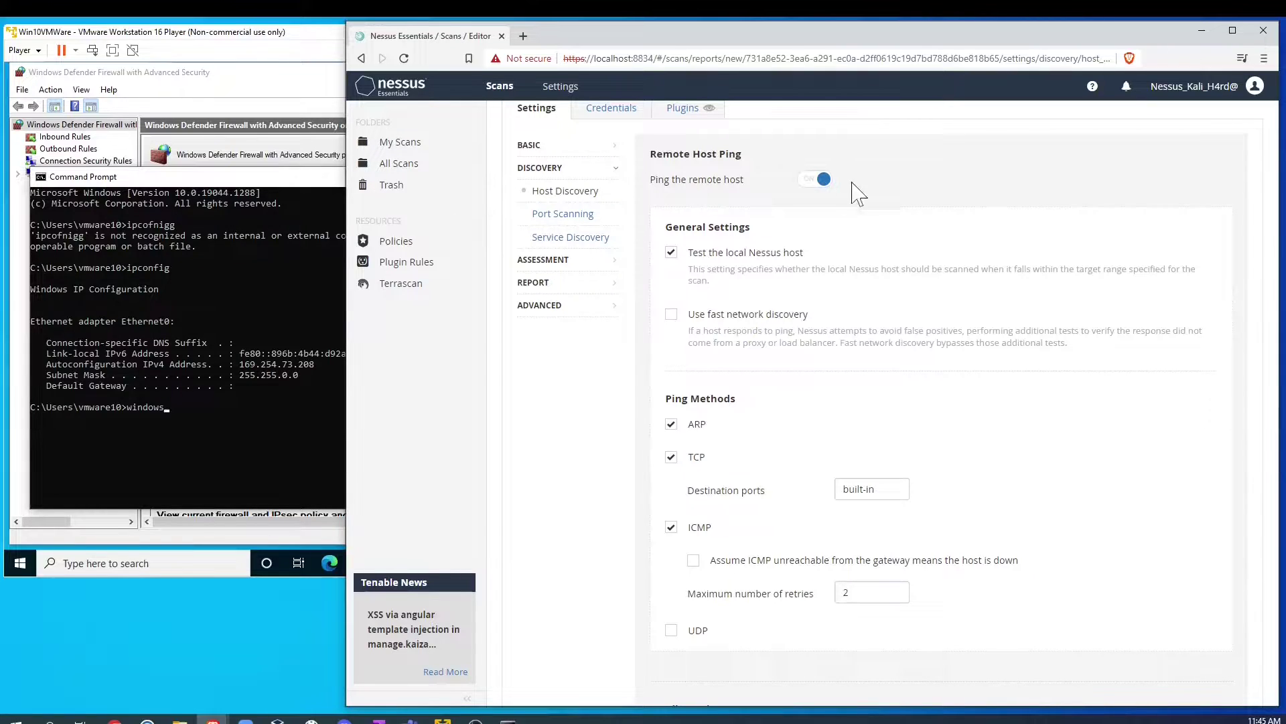
Step: Look over Port Scanning, then keep Service Discovery's SSL/TLS search on All TCP ports
{"action": "left_click", "coordinate": [563, 213]}
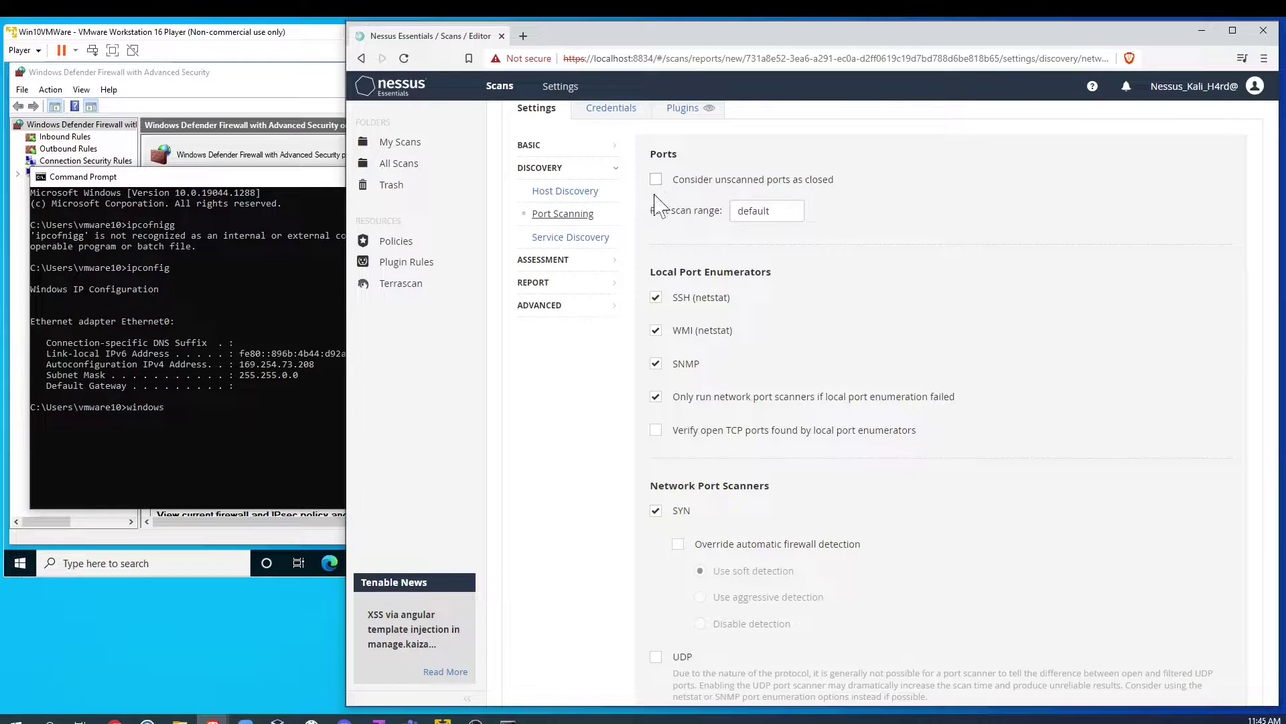
{"action": "scroll", "coordinate": [647, 231], "scroll_direction": "down", "scroll_amount": 2}
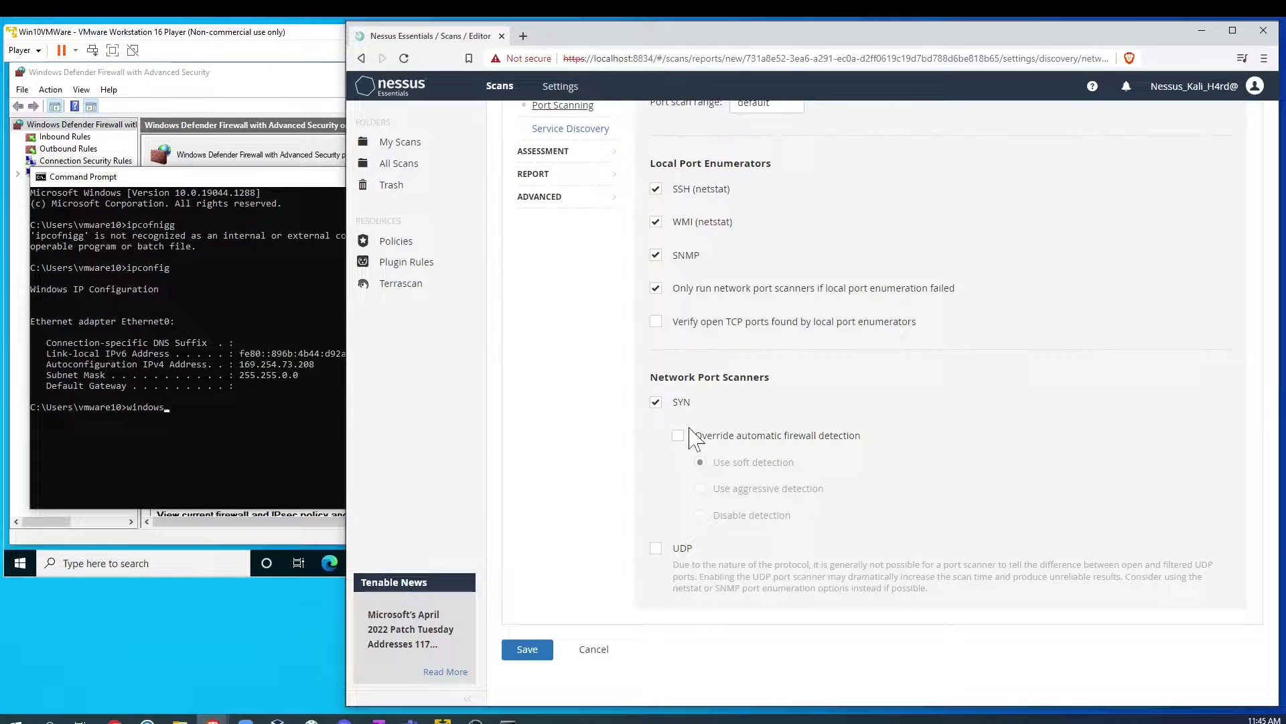
{"action": "scroll", "coordinate": [545, 279], "scroll_direction": "up", "scroll_amount": 3}
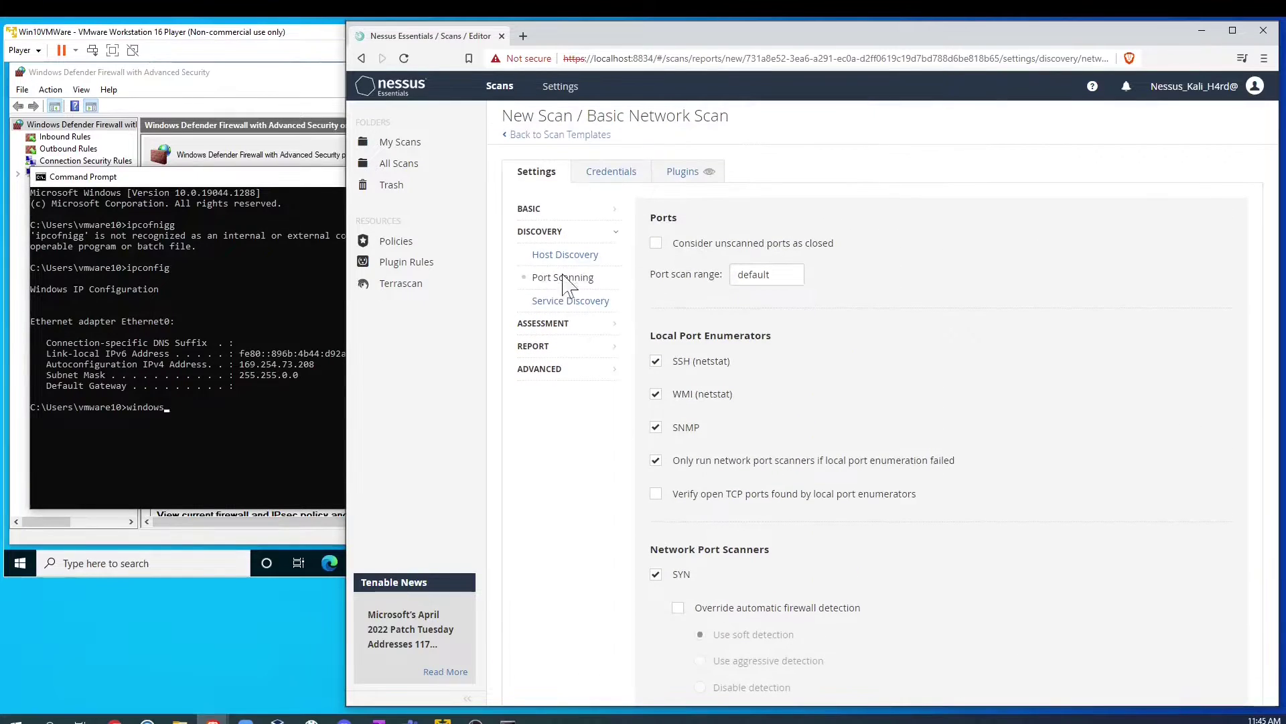
{"action": "left_click", "coordinate": [571, 301]}
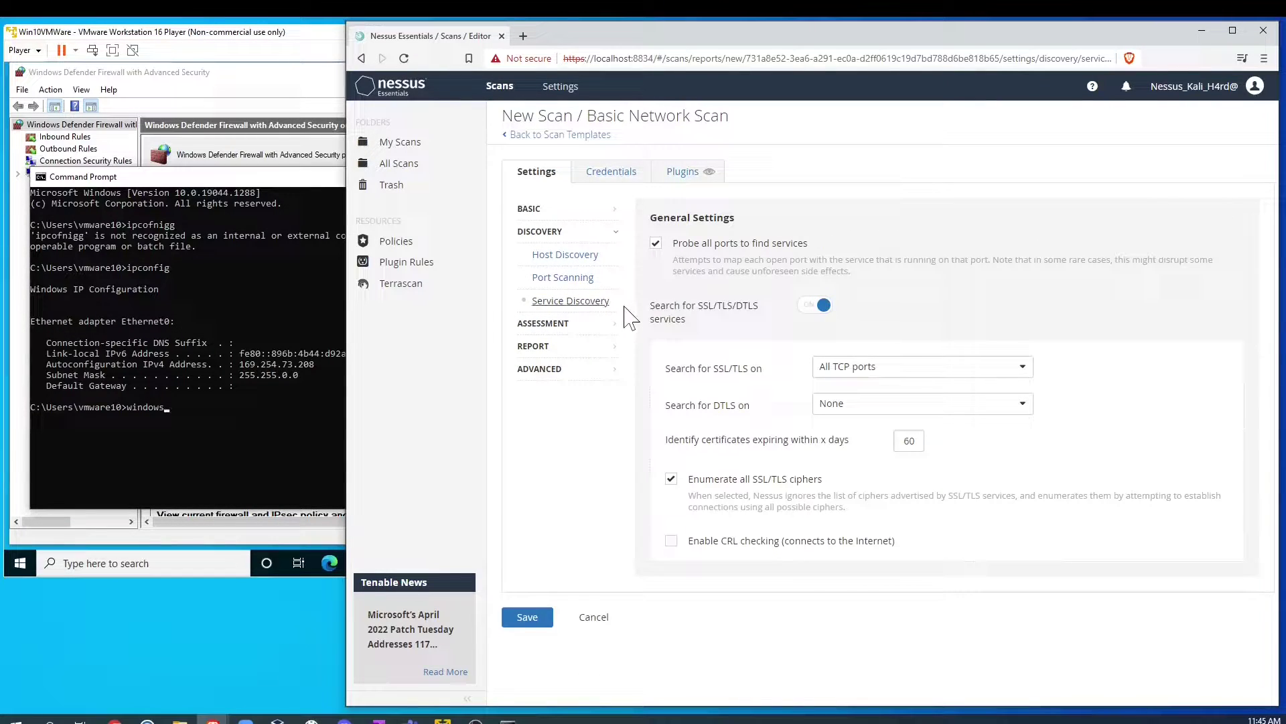
{"action": "left_click", "coordinate": [909, 371]}
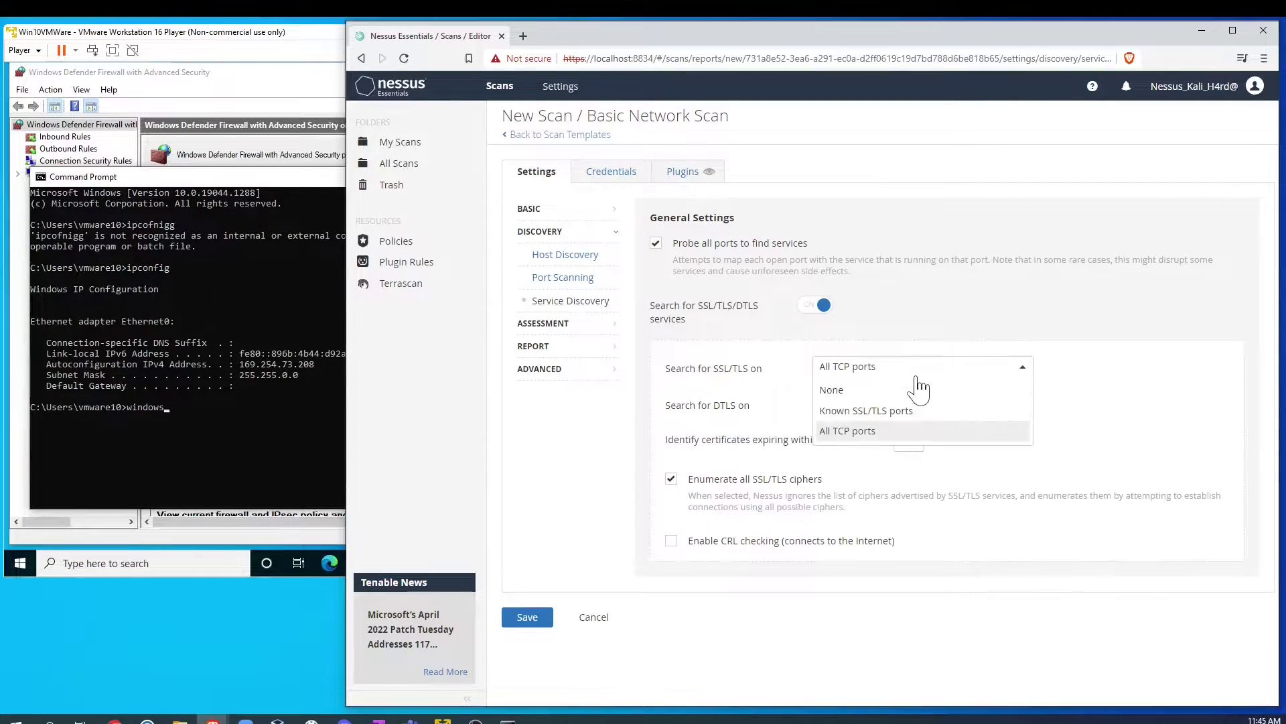
{"action": "left_click", "coordinate": [1024, 369]}
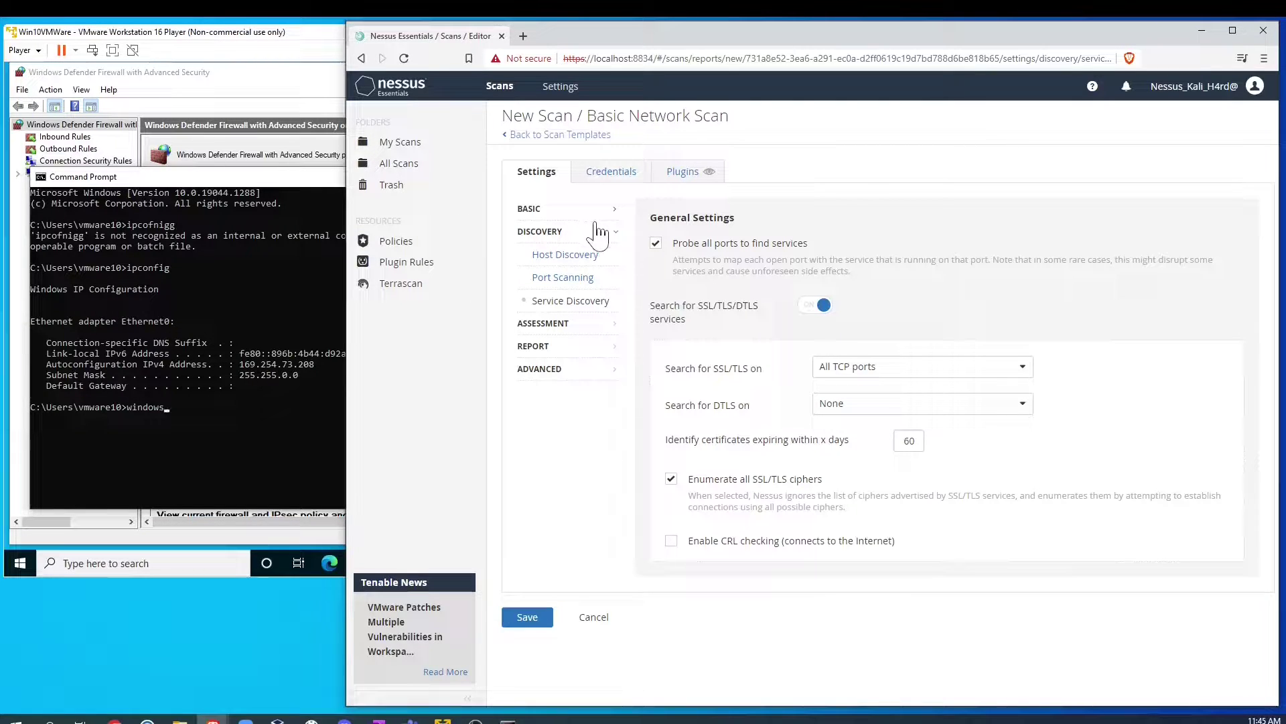
Step: Set the Assessment scan type to Custom and turn on Scan web applications
{"action": "left_click", "coordinate": [587, 326]}
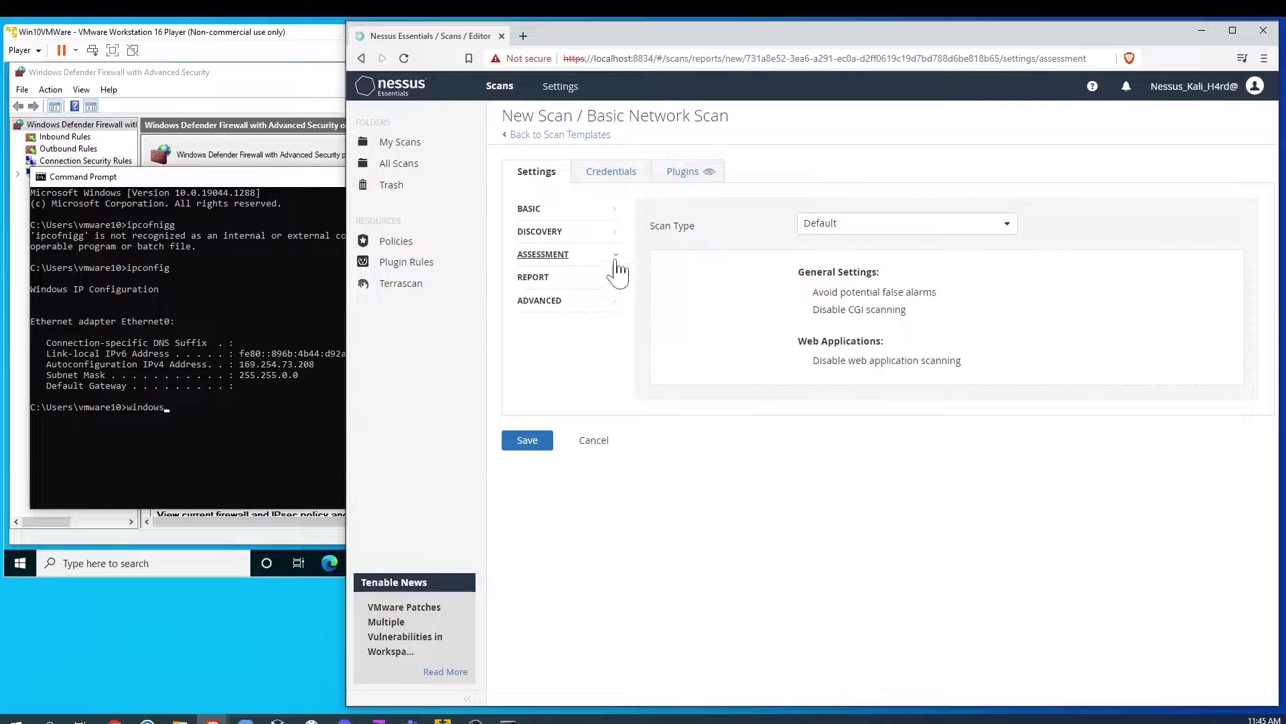
{"action": "left_click", "coordinate": [998, 228]}
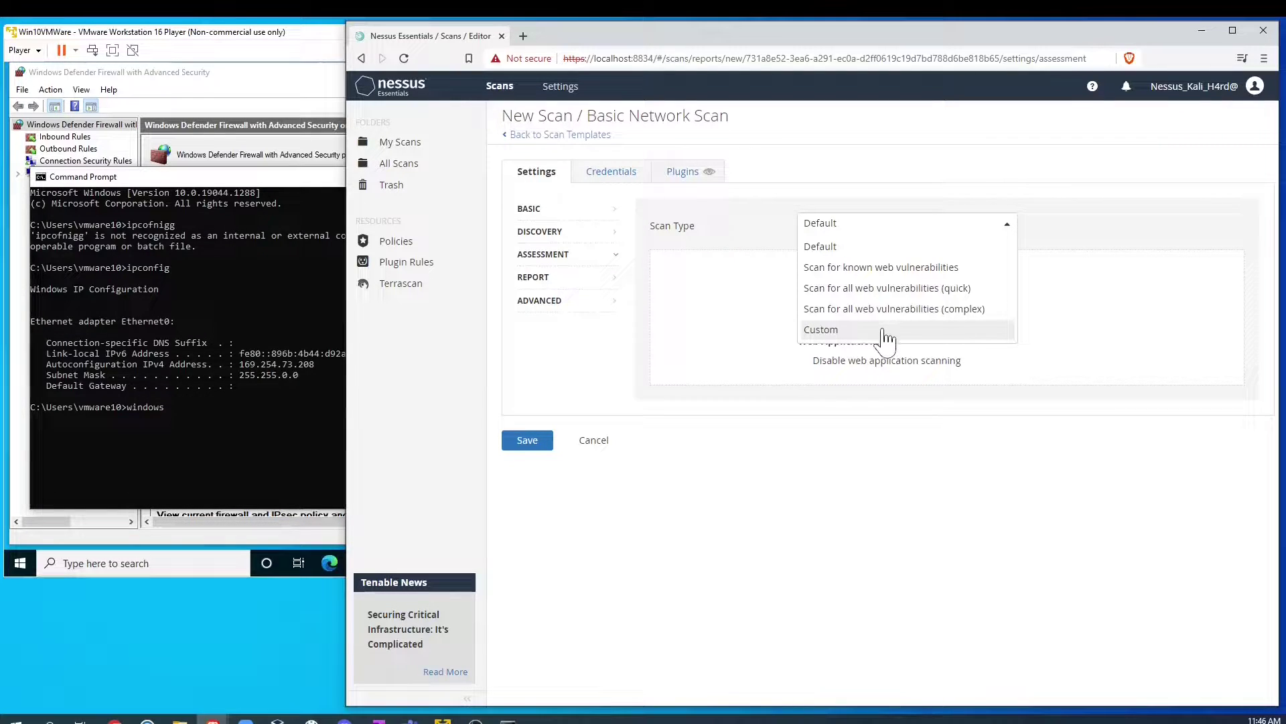
{"action": "left_click", "coordinate": [885, 331]}
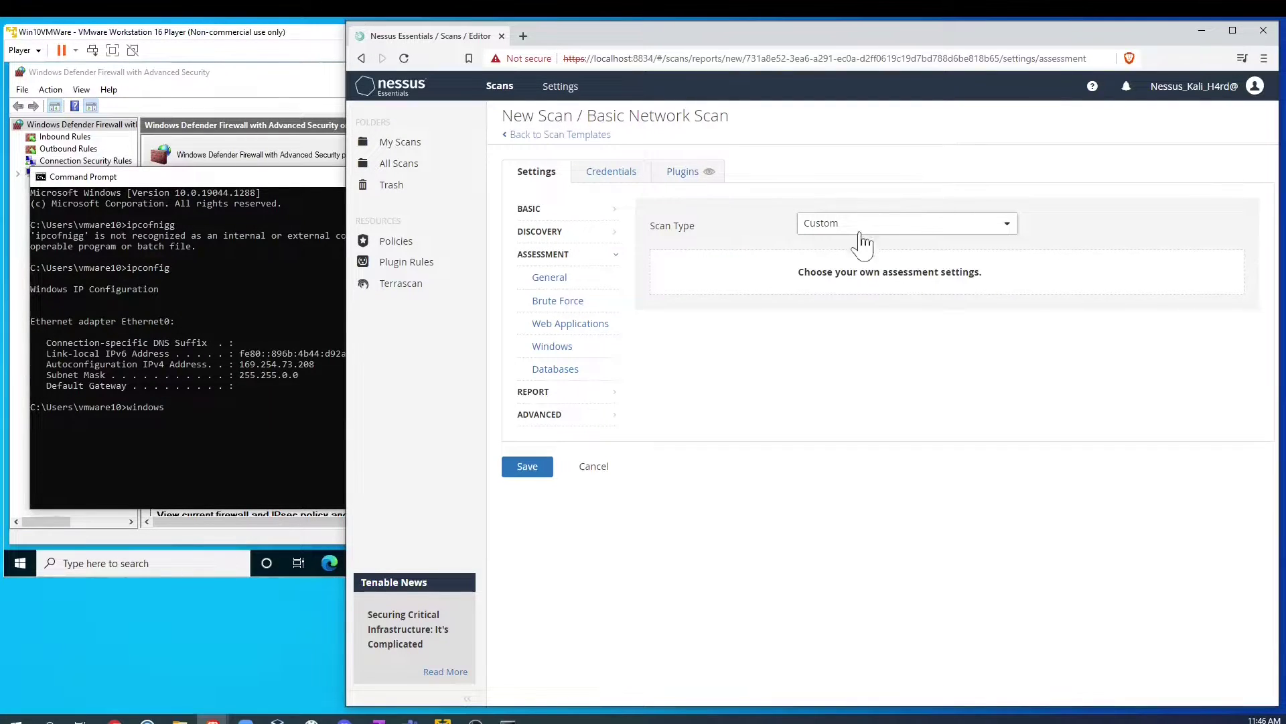
{"action": "left_click", "coordinate": [556, 301]}
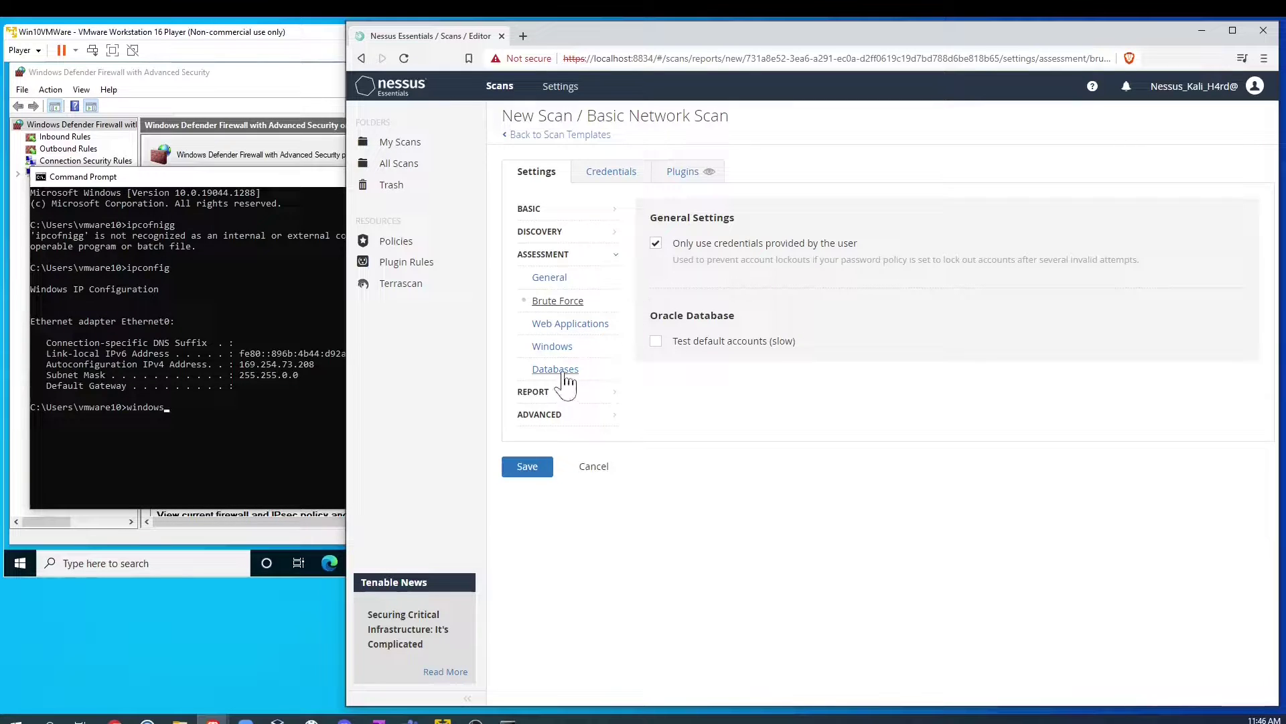
{"action": "left_click", "coordinate": [599, 329]}
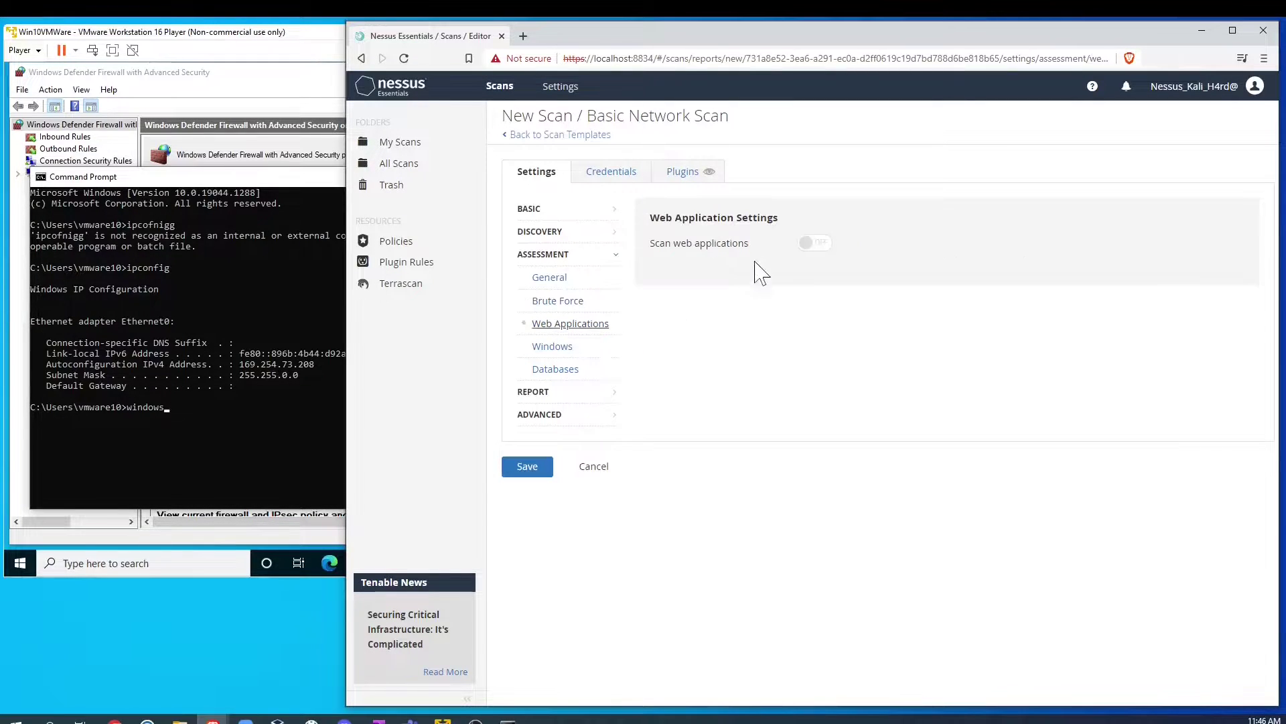
{"action": "left_click", "coordinate": [816, 244]}
Step: Scroll through the Web Applications options, then view Windows, Databases and Report settings
{"action": "scroll", "coordinate": [1048, 345], "scroll_direction": "down", "scroll_amount": 1}
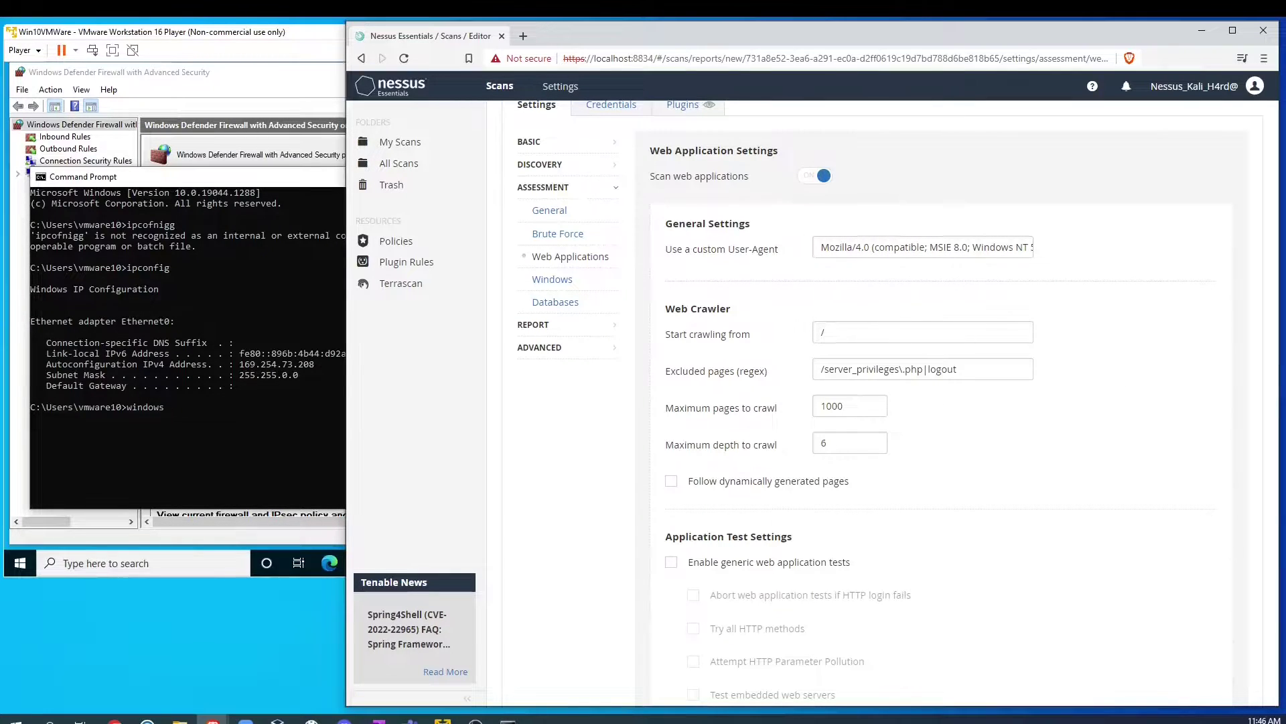
{"action": "scroll", "coordinate": [1001, 382], "scroll_direction": "down", "scroll_amount": 3}
{"action": "scroll", "coordinate": [1002, 382], "scroll_direction": "up", "scroll_amount": 3}
{"action": "scroll", "coordinate": [916, 408], "scroll_direction": "down", "scroll_amount": 6}
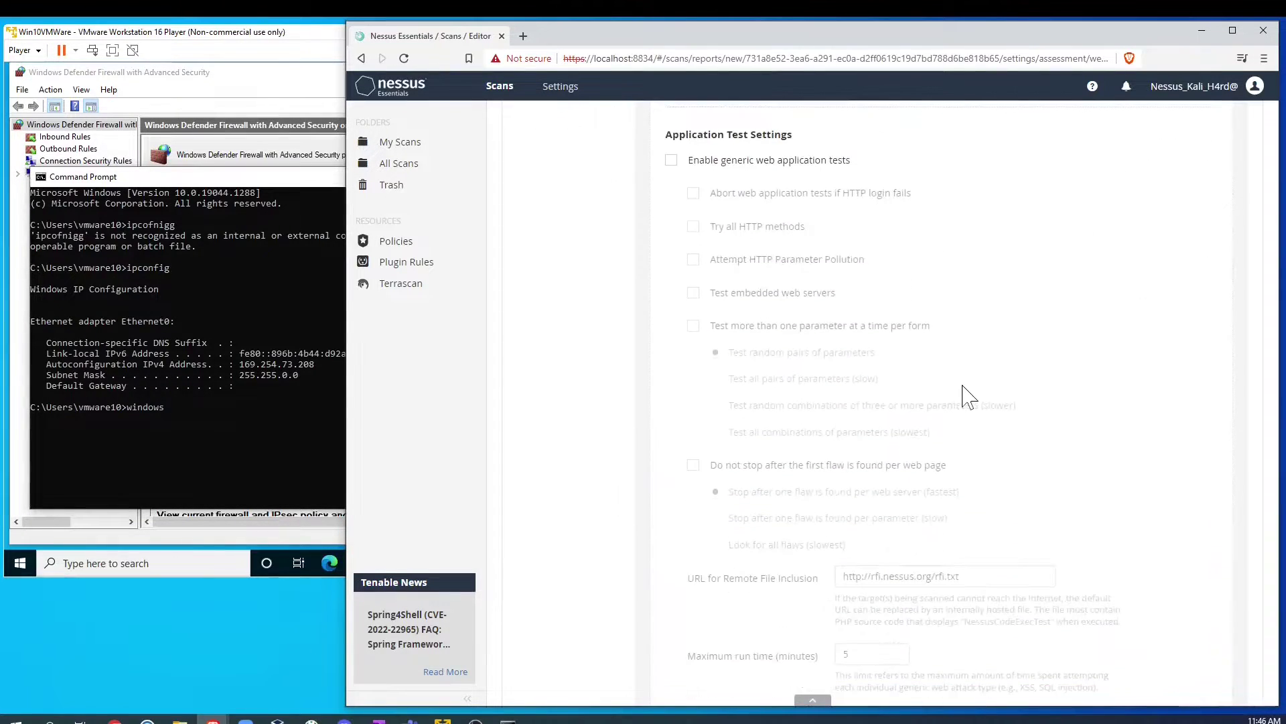
{"action": "scroll", "coordinate": [958, 384], "scroll_direction": "up", "scroll_amount": 4}
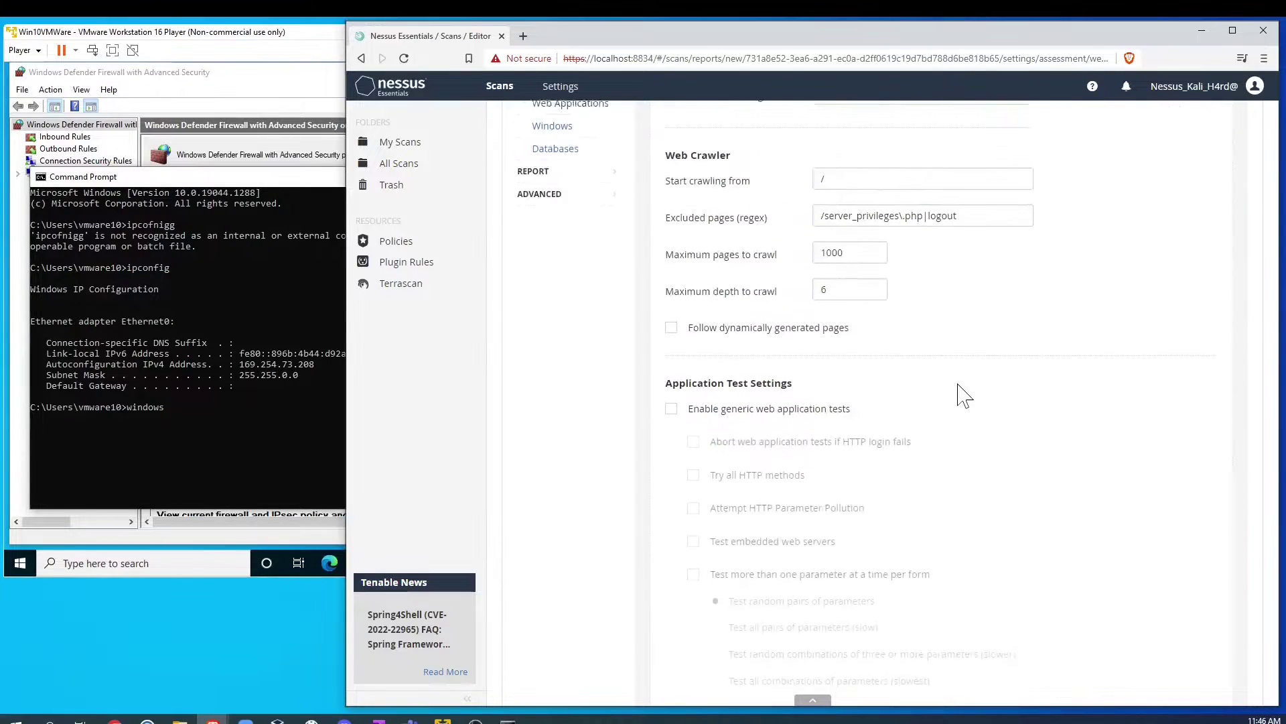
{"action": "scroll", "coordinate": [937, 439], "scroll_direction": "up", "scroll_amount": 3}
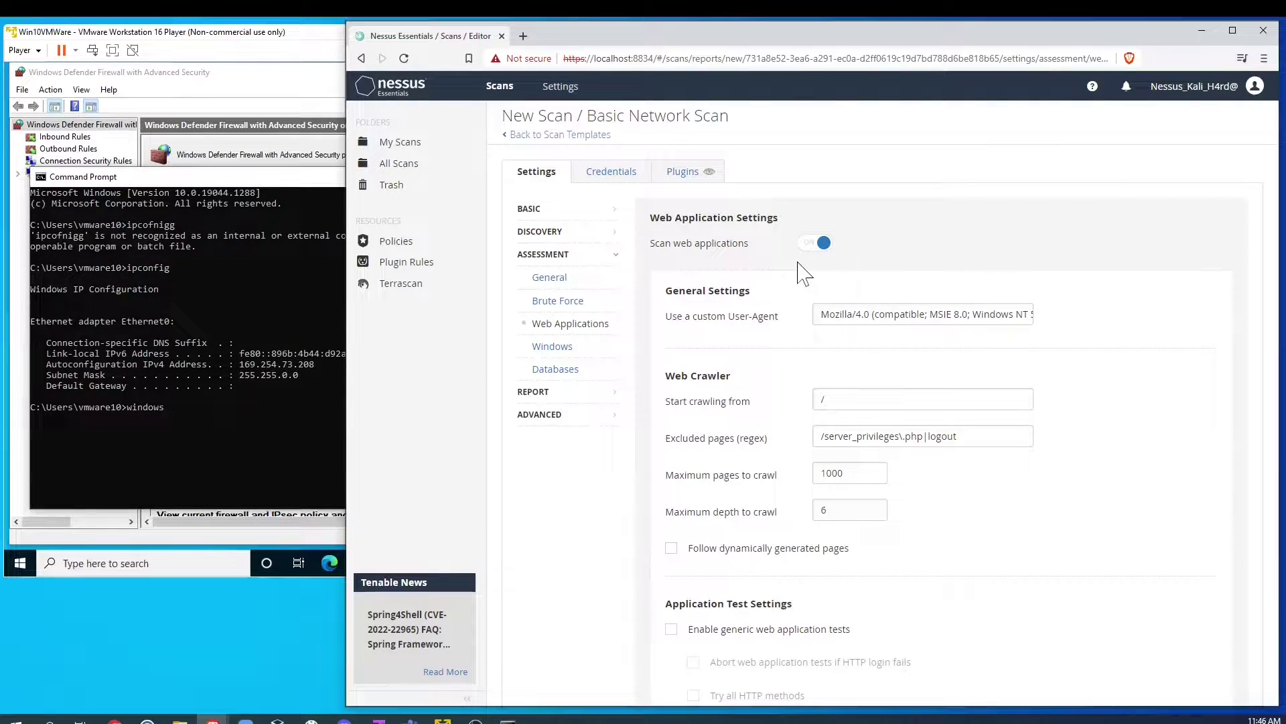
{"action": "left_click", "coordinate": [552, 347]}
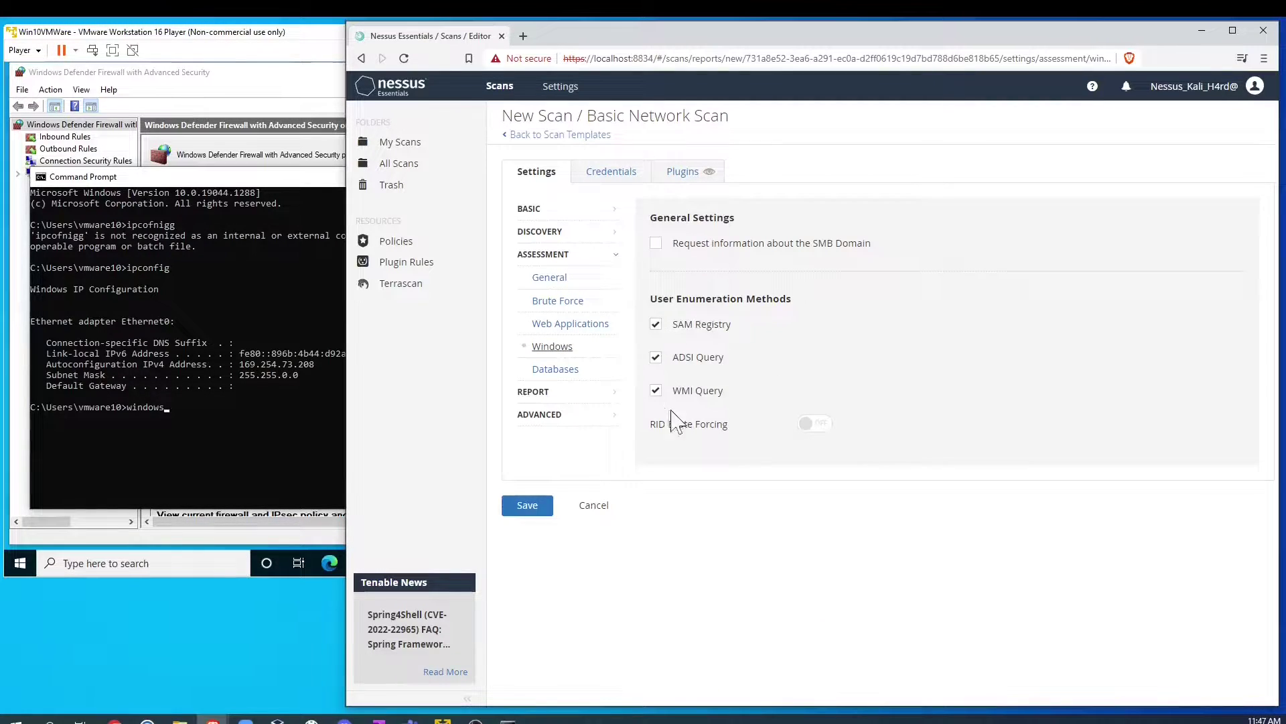
{"action": "left_click", "coordinate": [553, 370]}
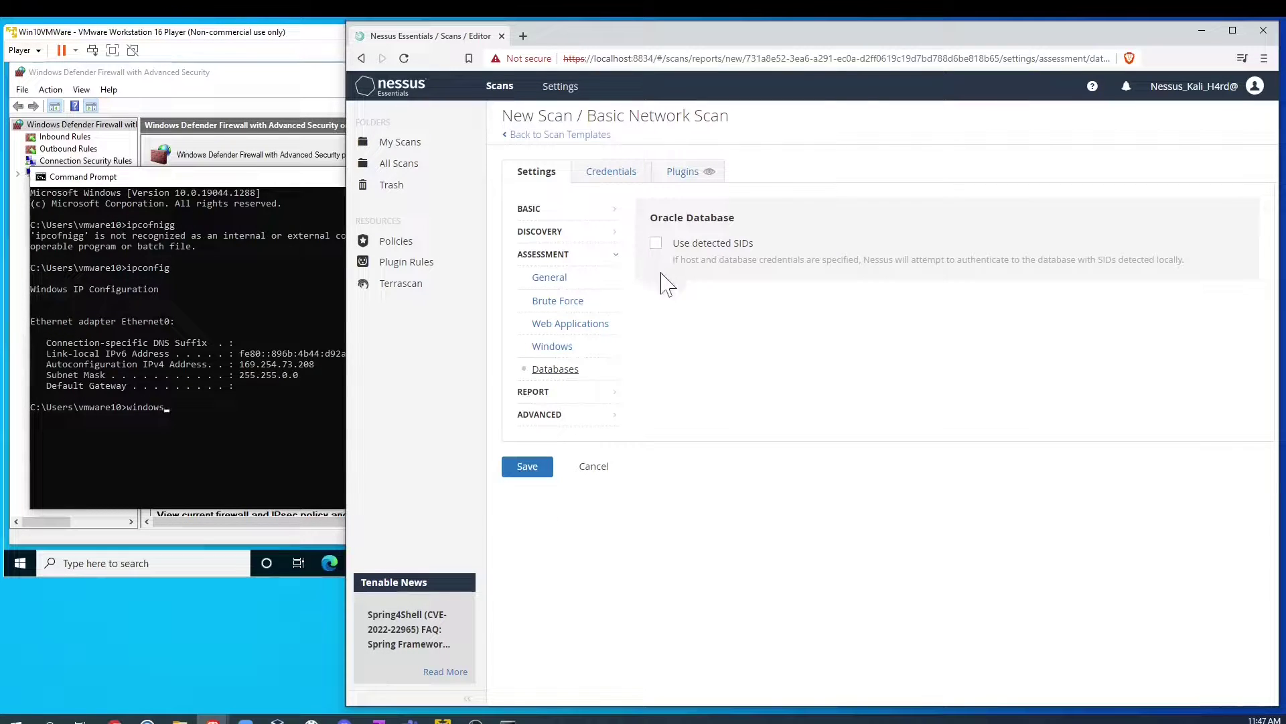
{"action": "left_click", "coordinate": [580, 393]}
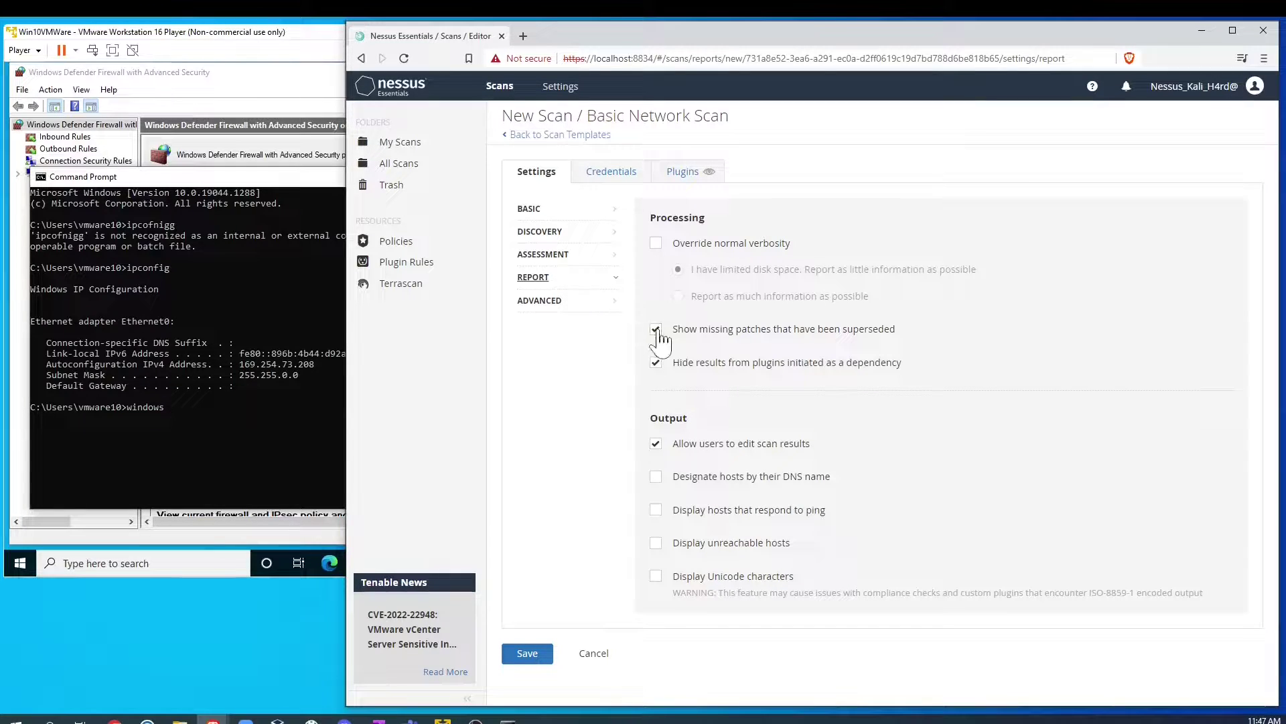
Step: Set the Advanced scan type to Custom and scroll through its General options
{"action": "left_click", "coordinate": [587, 305]}
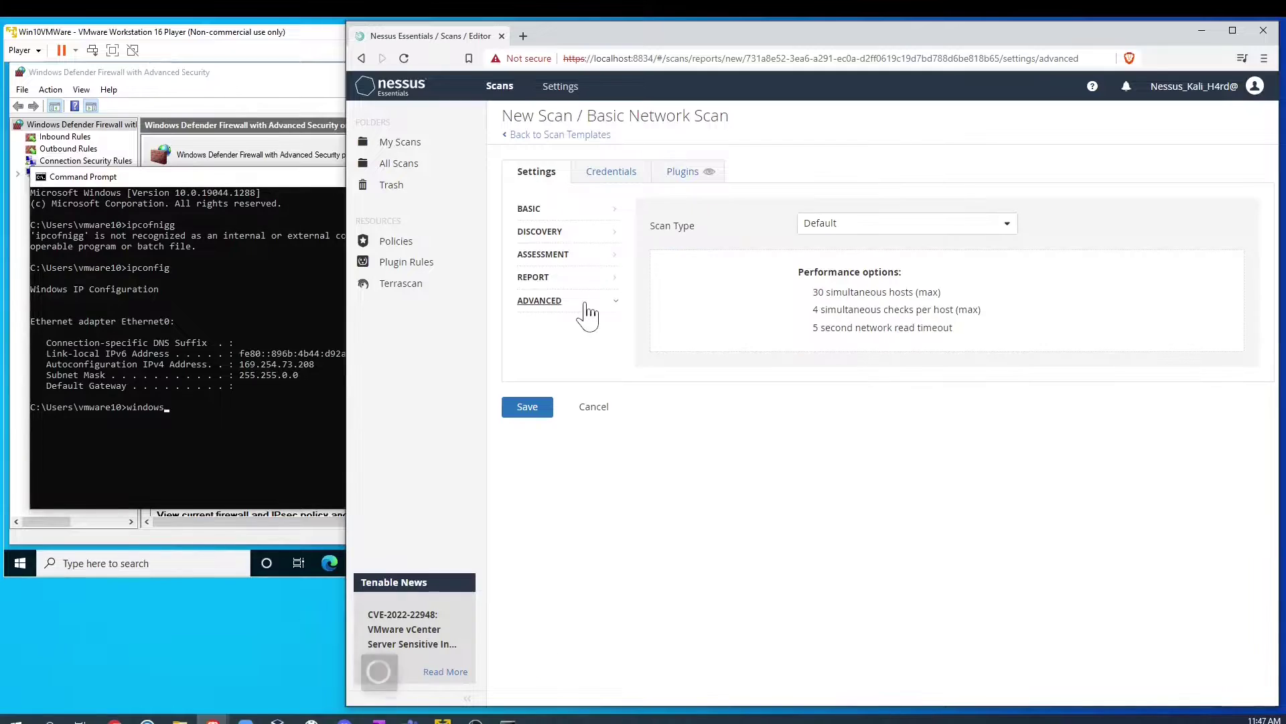
{"action": "left_click", "coordinate": [937, 230]}
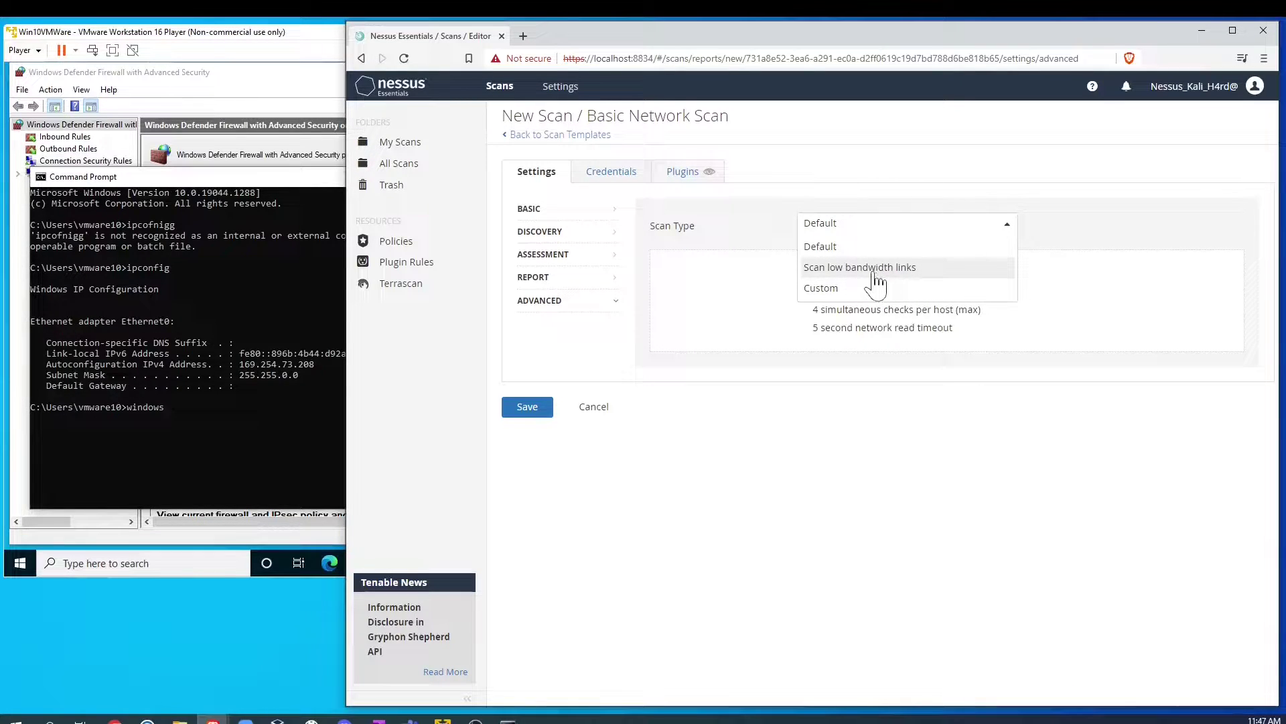
{"action": "left_click", "coordinate": [891, 289]}
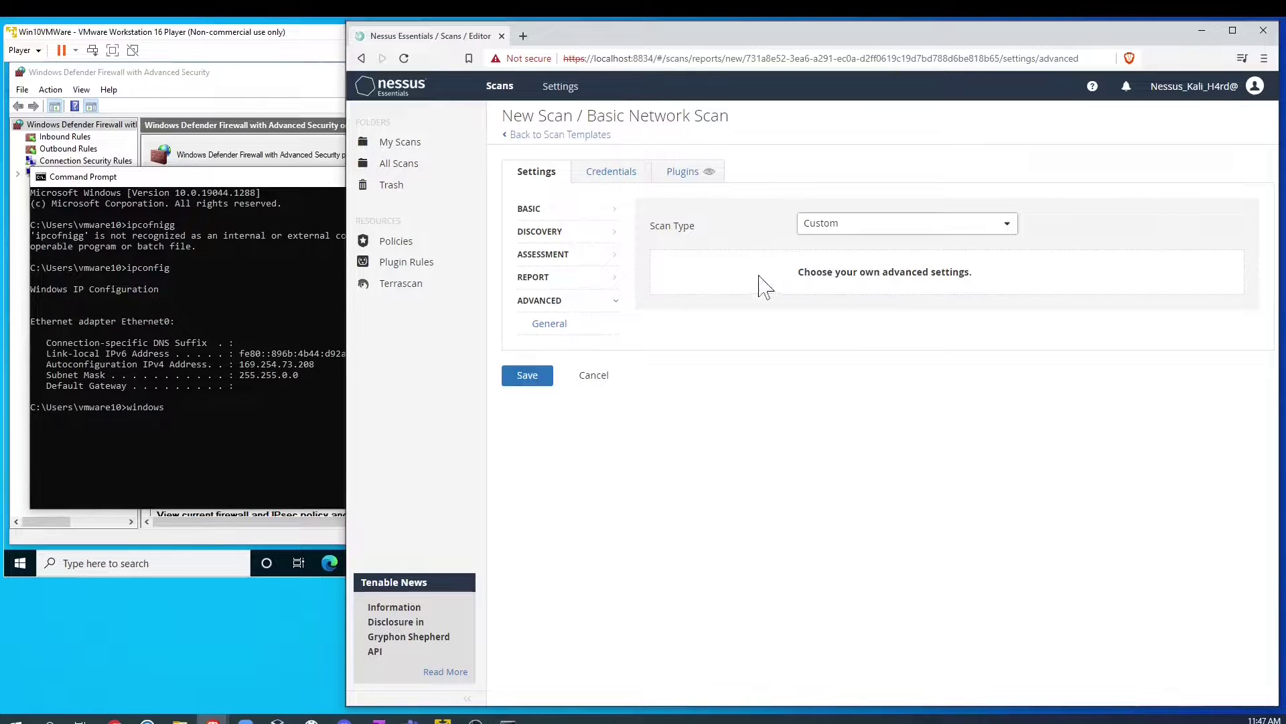
{"action": "left_click", "coordinate": [553, 325]}
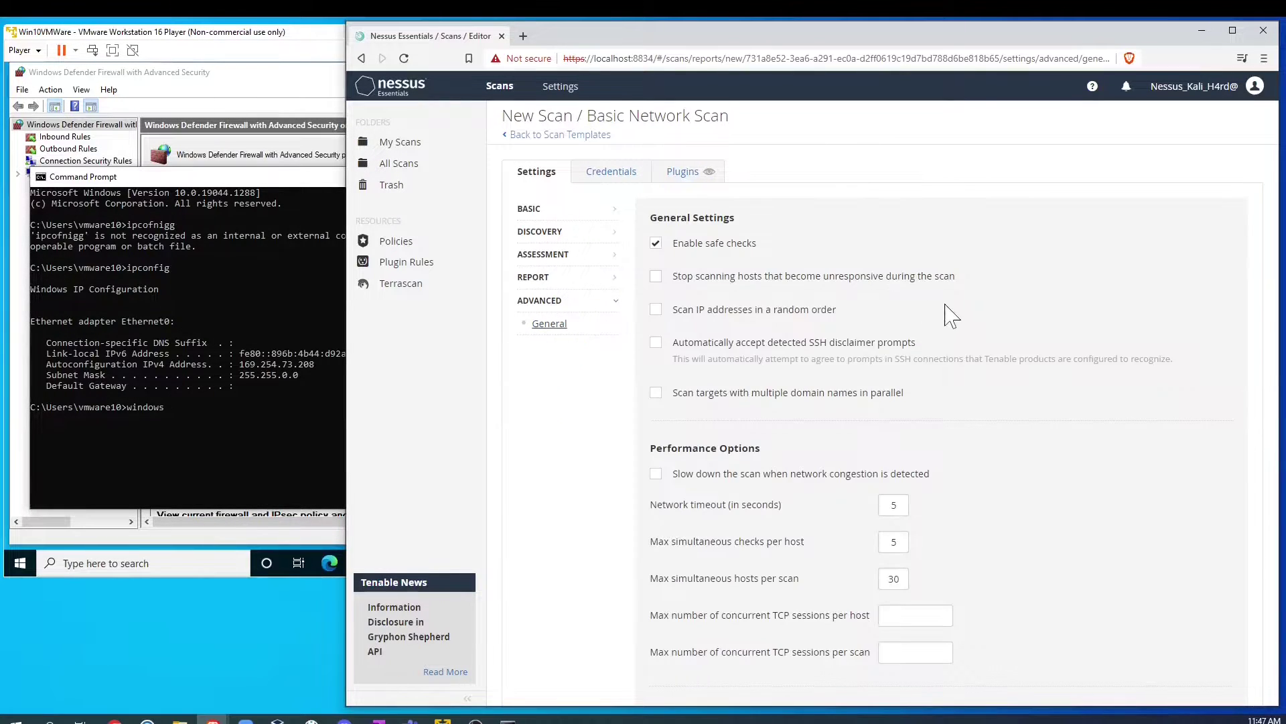
{"action": "scroll", "coordinate": [955, 314], "scroll_direction": "down", "scroll_amount": 2}
{"action": "scroll", "coordinate": [955, 315], "scroll_direction": "down", "scroll_amount": 1}
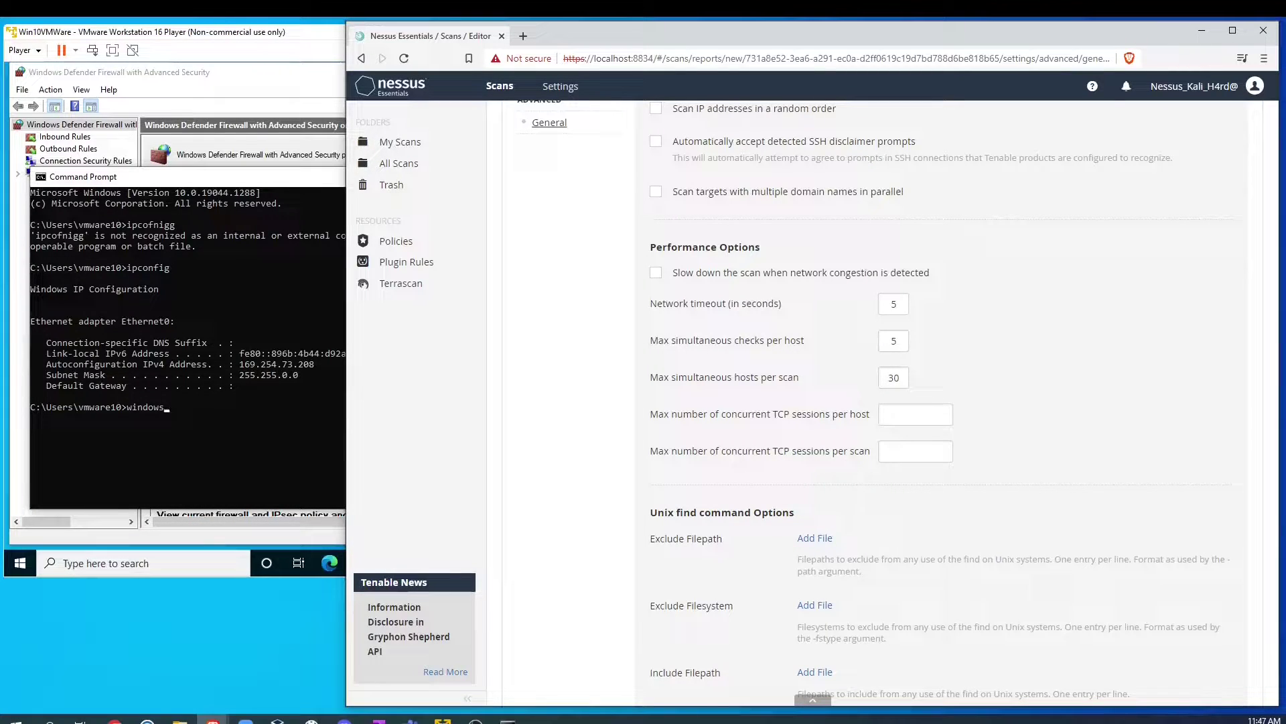
{"action": "scroll", "coordinate": [1061, 424], "scroll_direction": "up", "scroll_amount": 3}
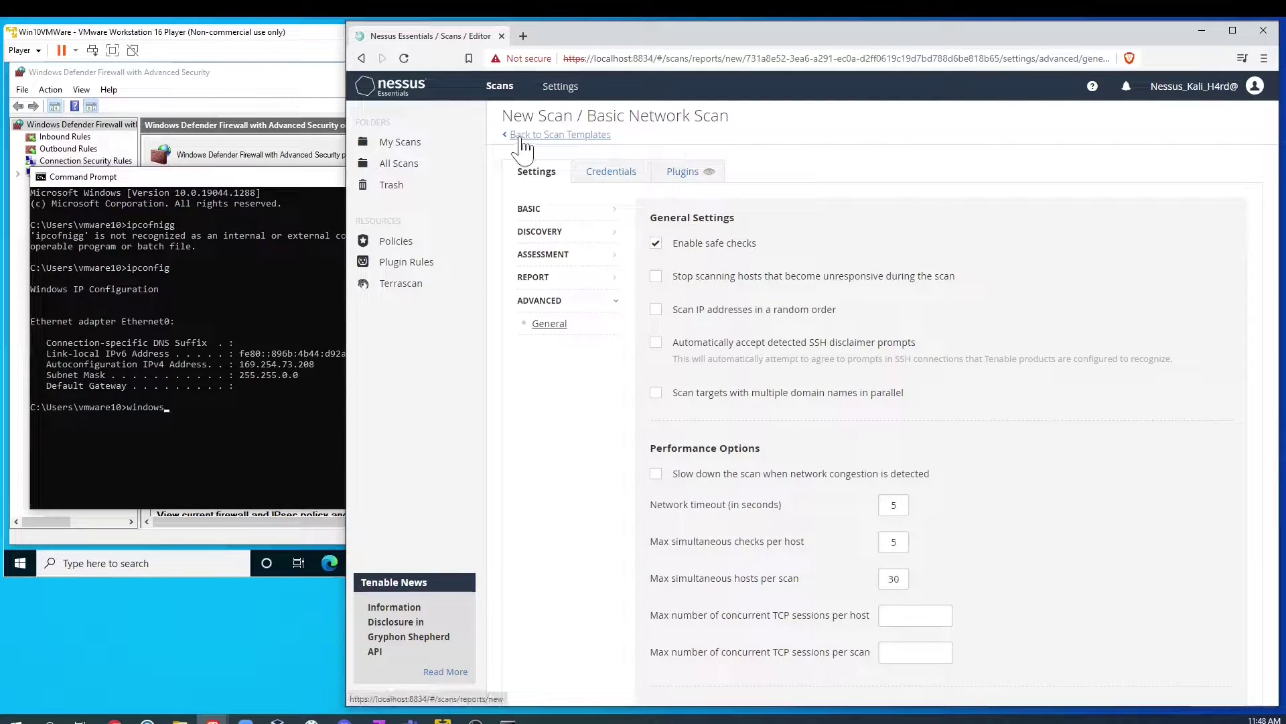
Step: Set Discovery to Port scan (all ports), then restart from the Basic Network Scan template
{"action": "left_click", "coordinate": [569, 210]}
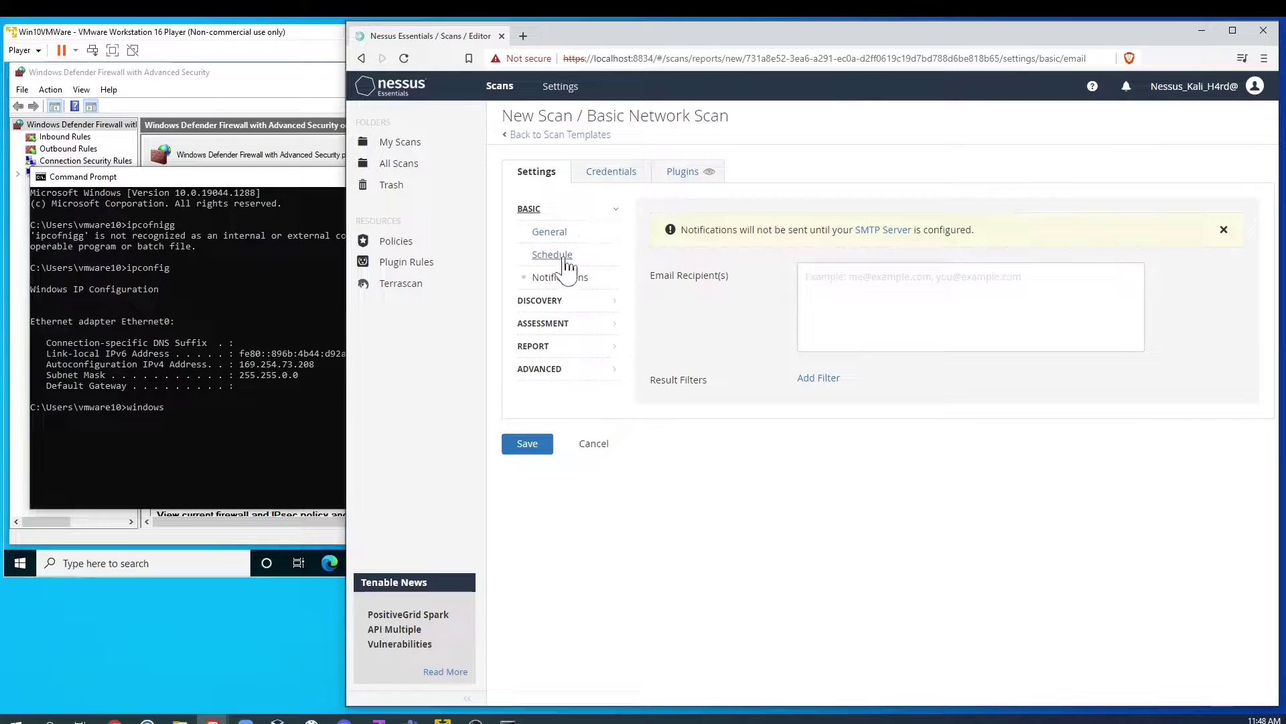
{"action": "left_click", "coordinate": [543, 301]}
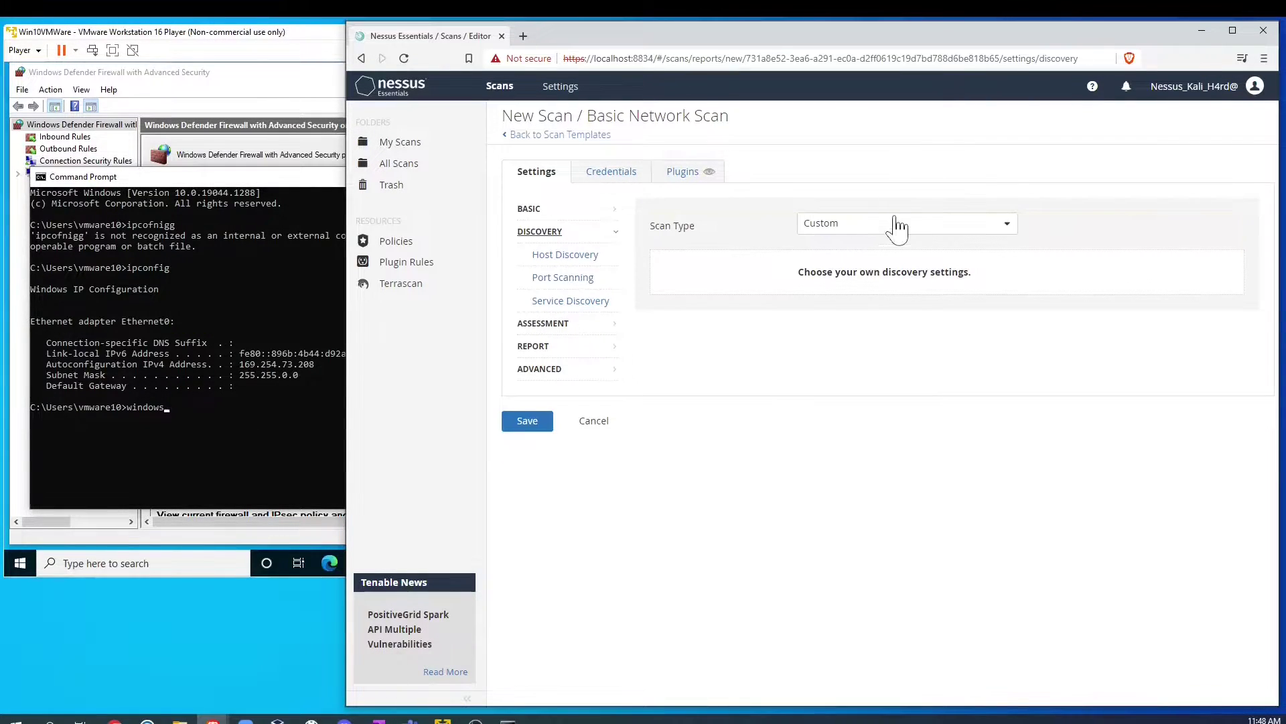
{"action": "left_click", "coordinate": [890, 225]}
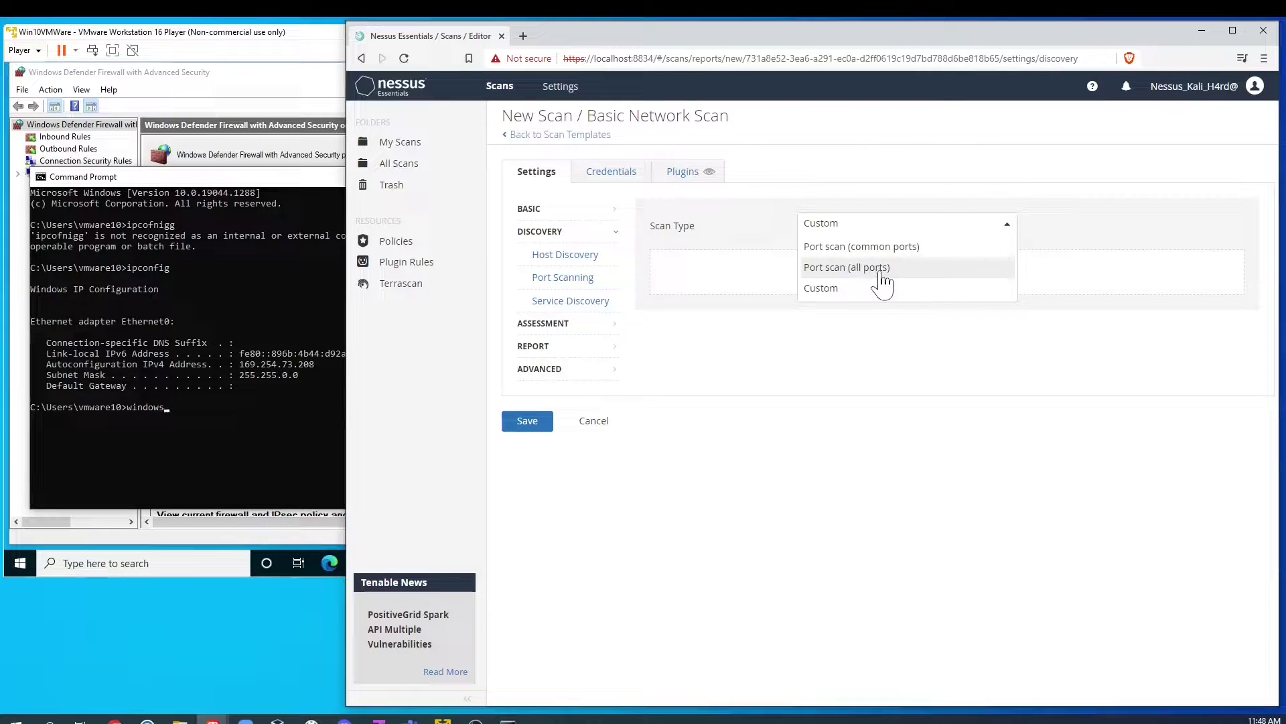
{"action": "left_click", "coordinate": [867, 268]}
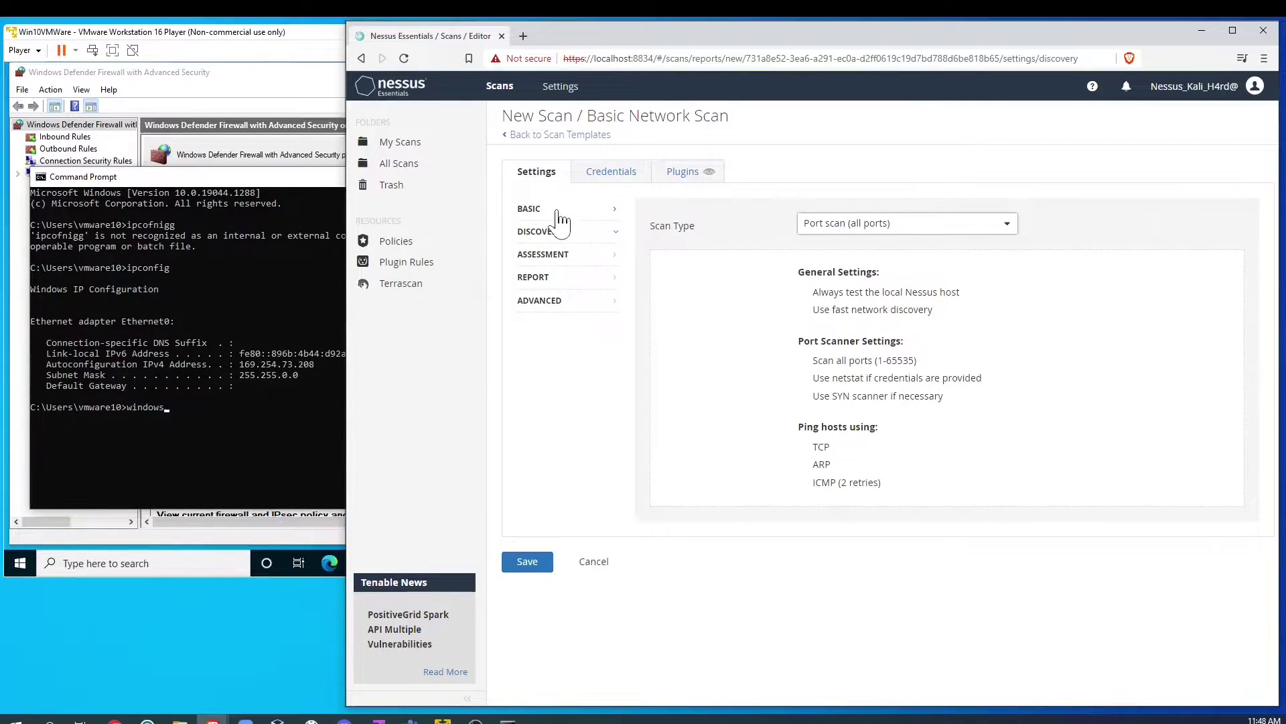
{"action": "left_click", "coordinate": [555, 211]}
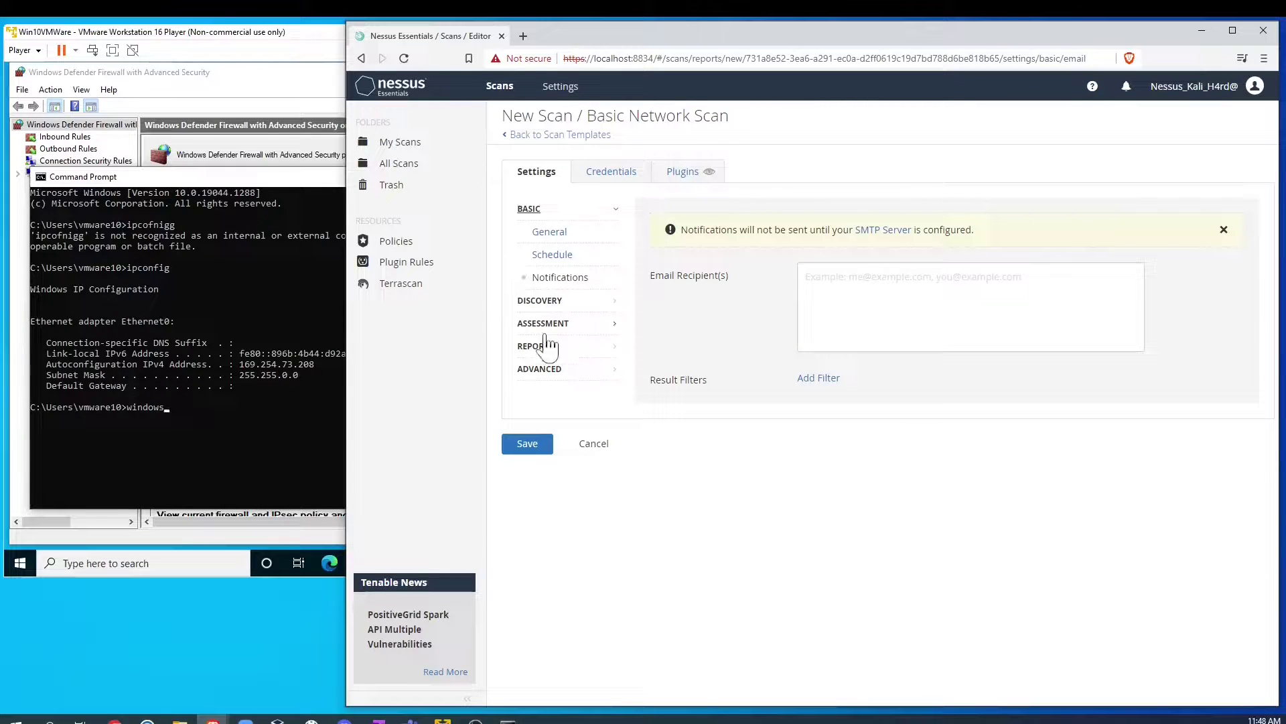
{"action": "left_click", "coordinate": [526, 135]}
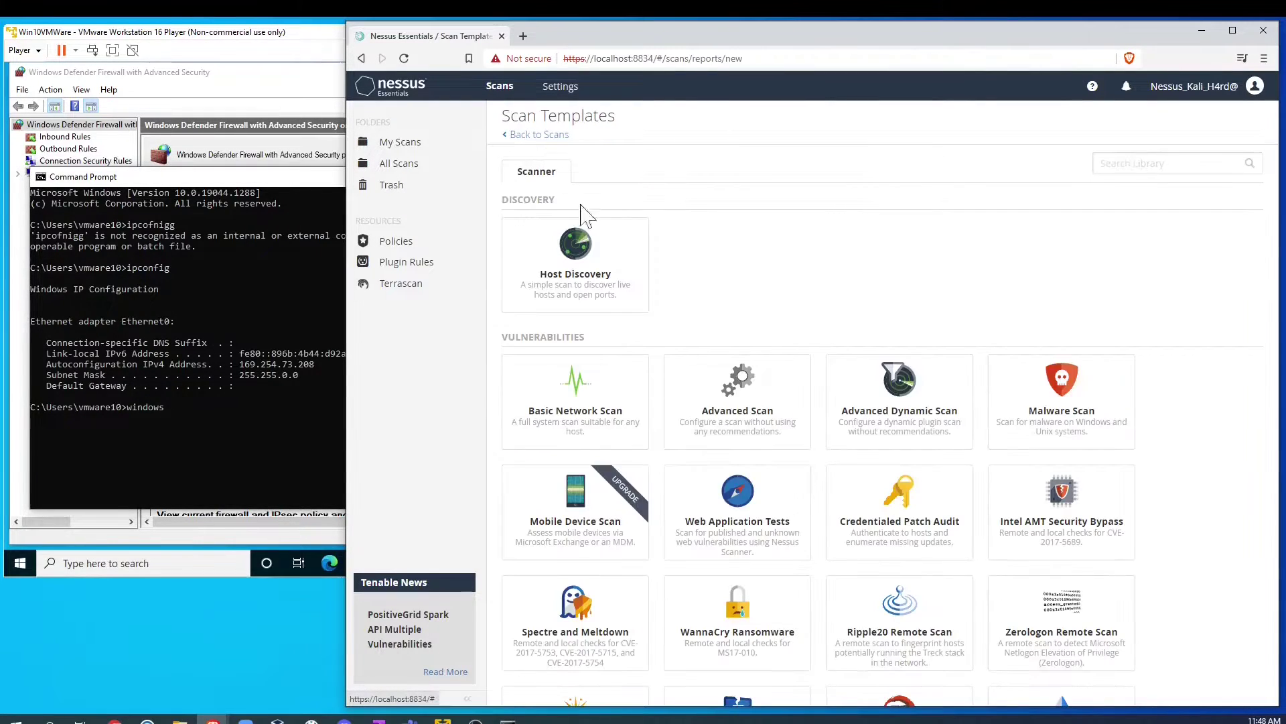
{"action": "left_click", "coordinate": [577, 400]}
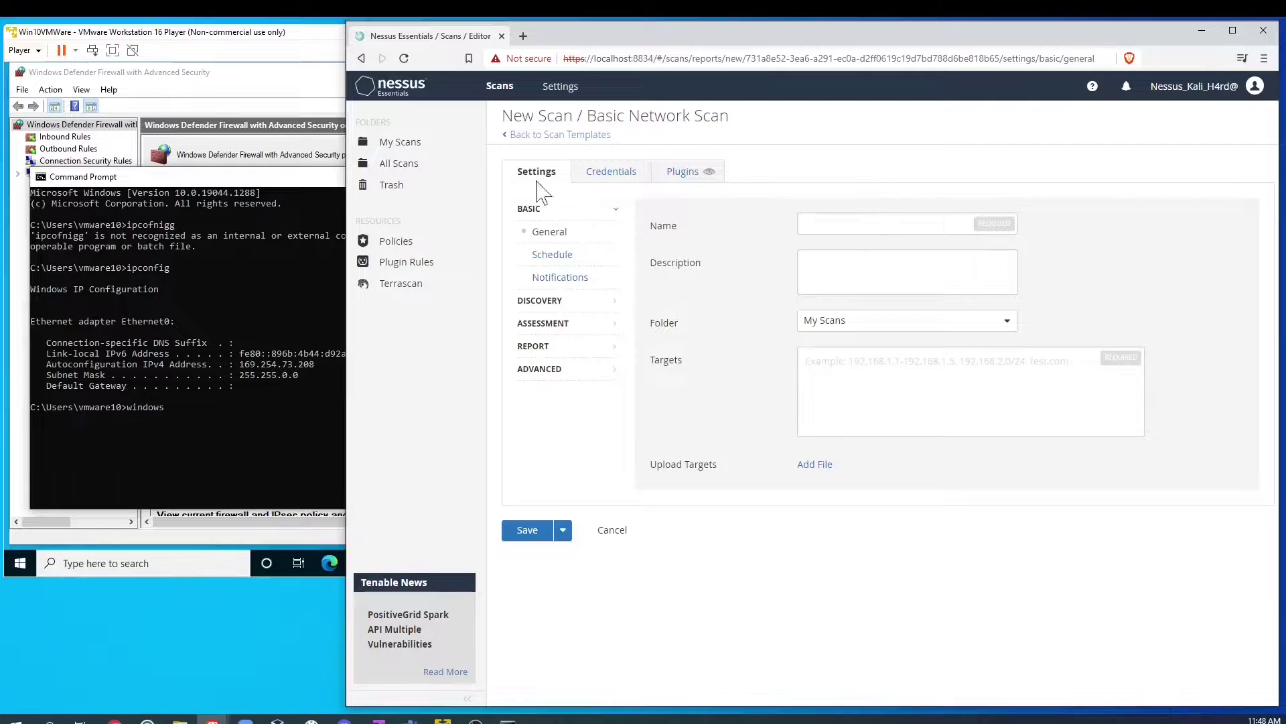
Step: Name the scan 'win10', target 169.254.73.208, and save it
{"action": "type", "text": "w"}
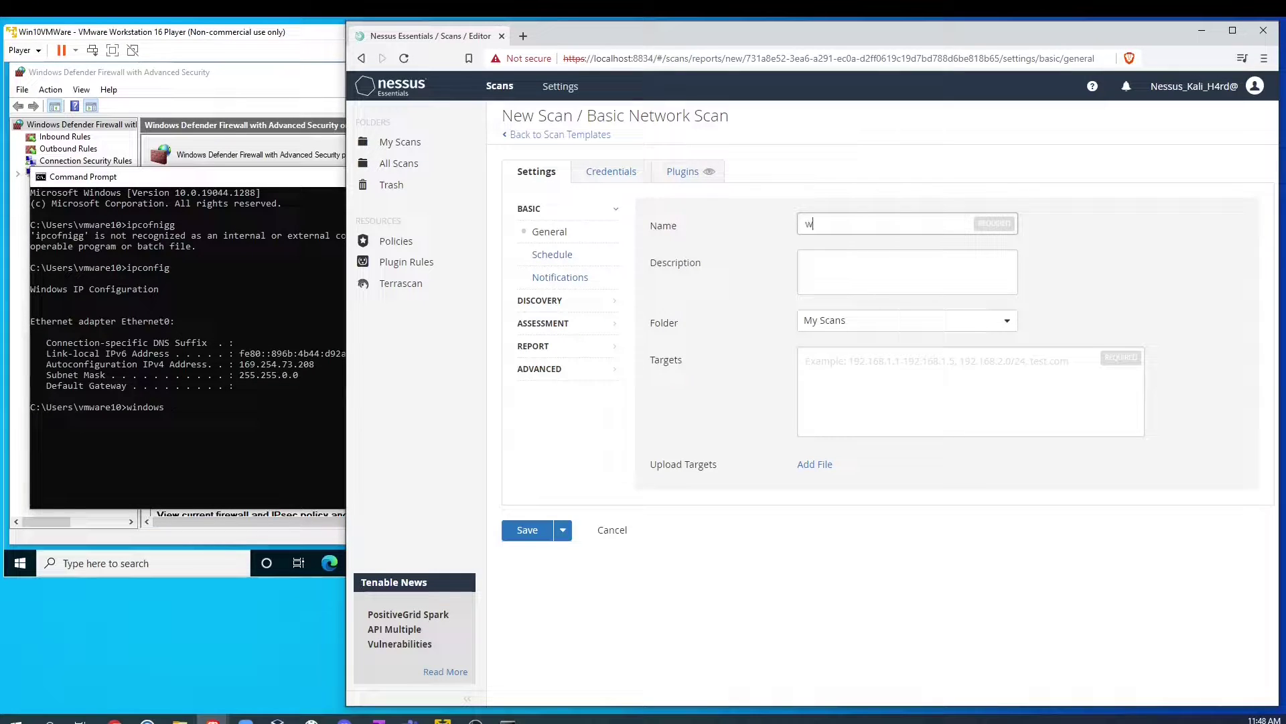
{"action": "type", "text": "in"}
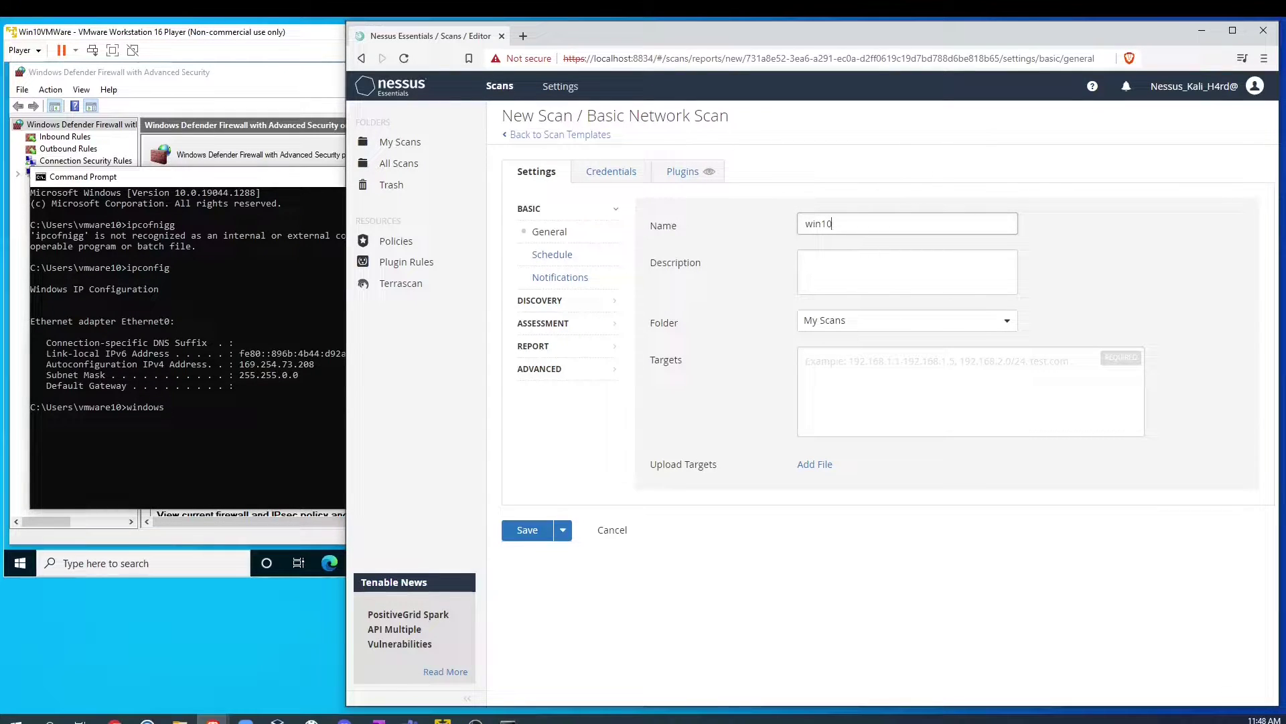
{"action": "type", "text": "10"}
{"action": "left_click", "coordinate": [871, 365]}
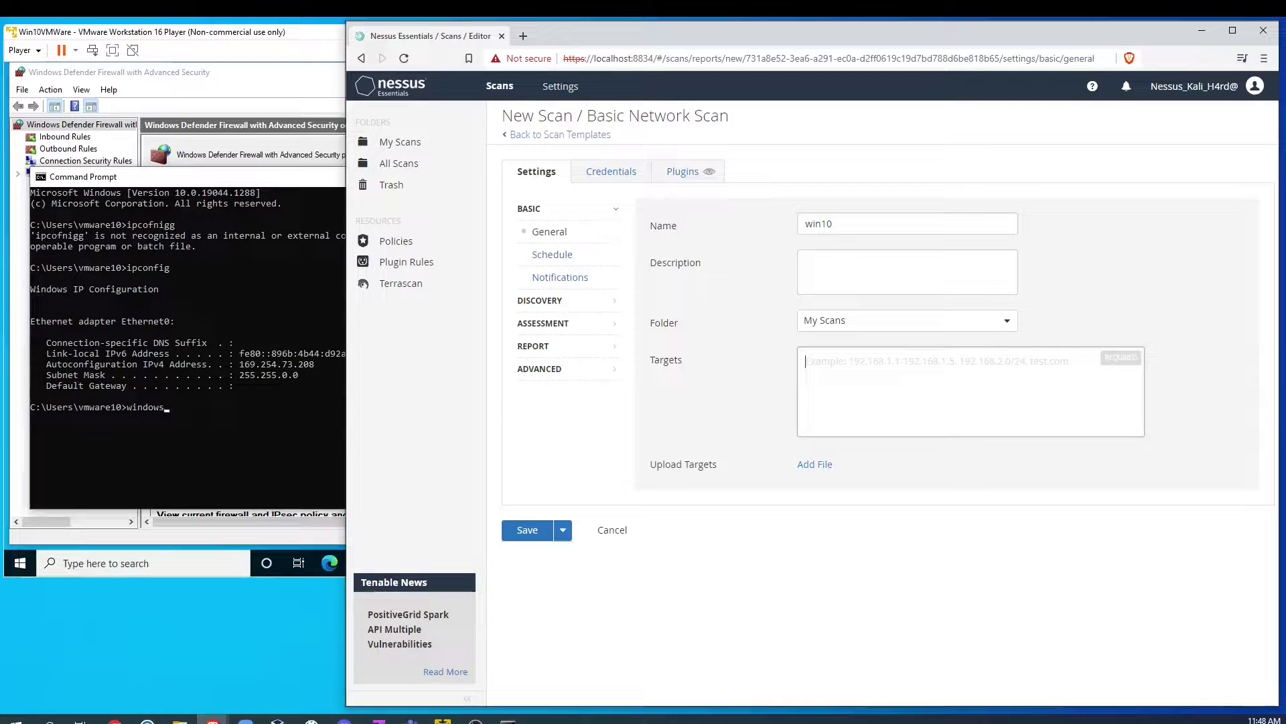
{"action": "type", "text": "169.254.73"}
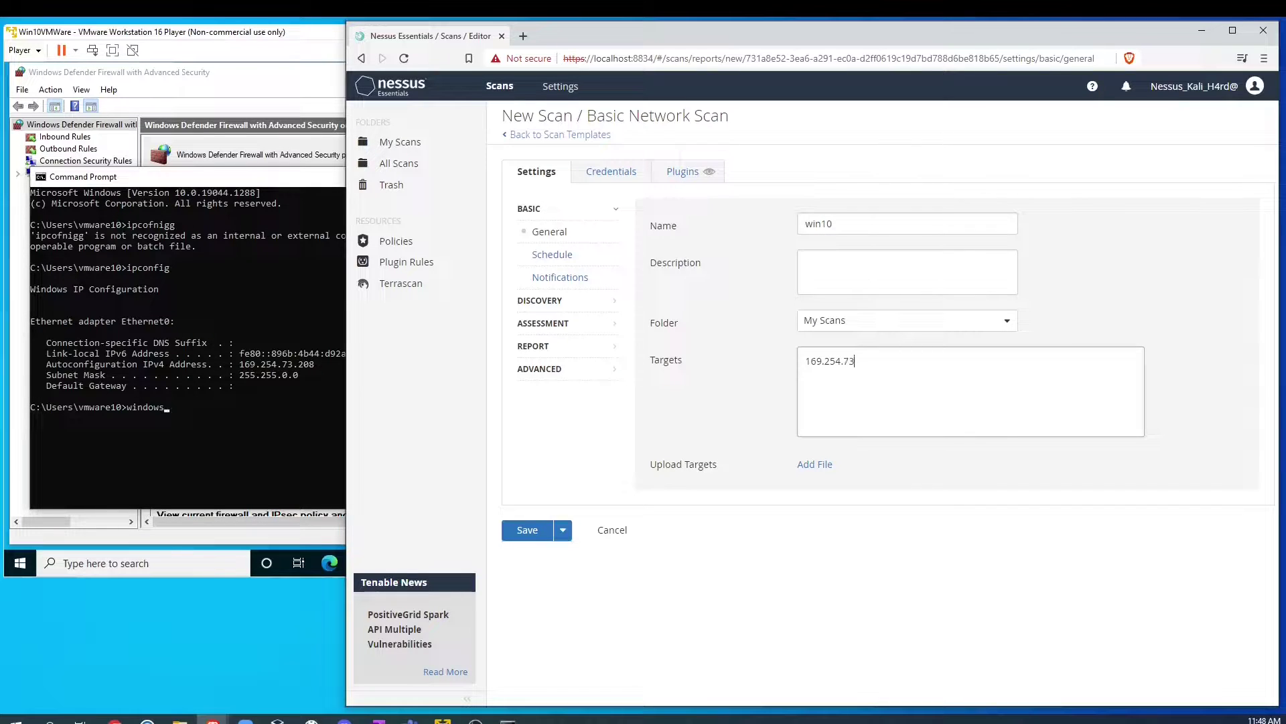
{"action": "type", "text": ".208"}
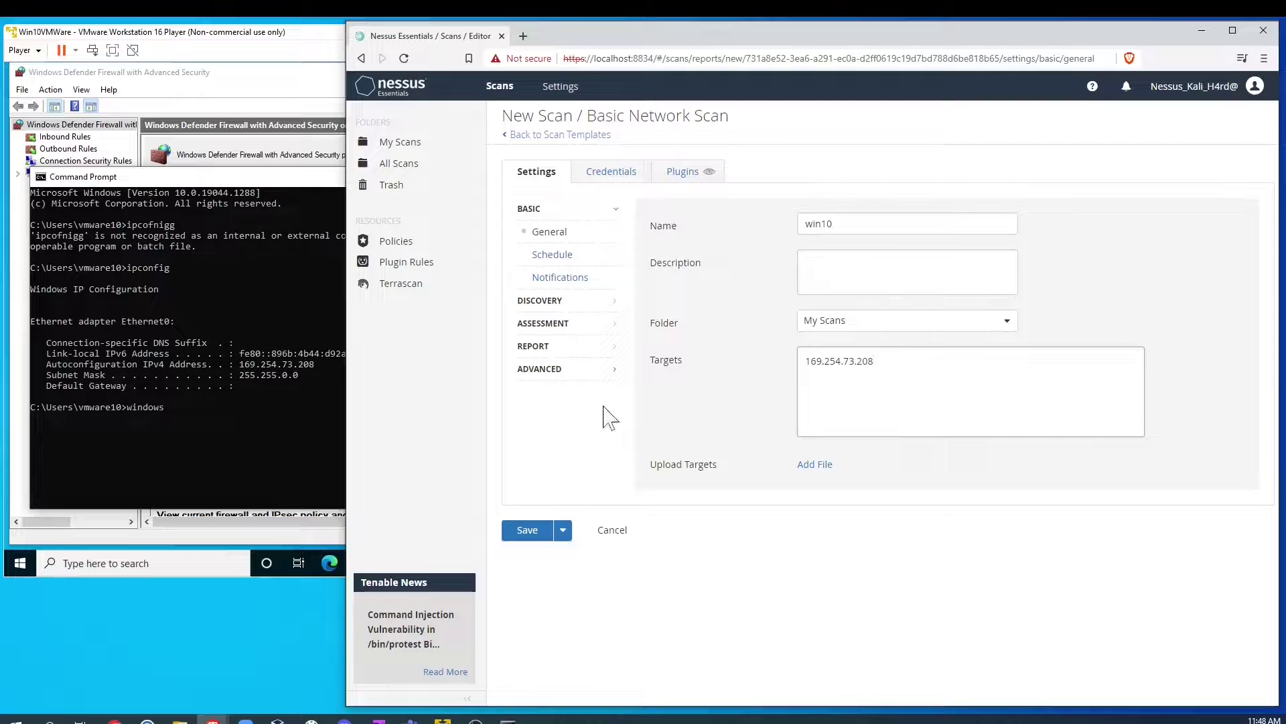
{"action": "left_click", "coordinate": [563, 530]}
{"action": "left_click", "coordinate": [527, 532]}
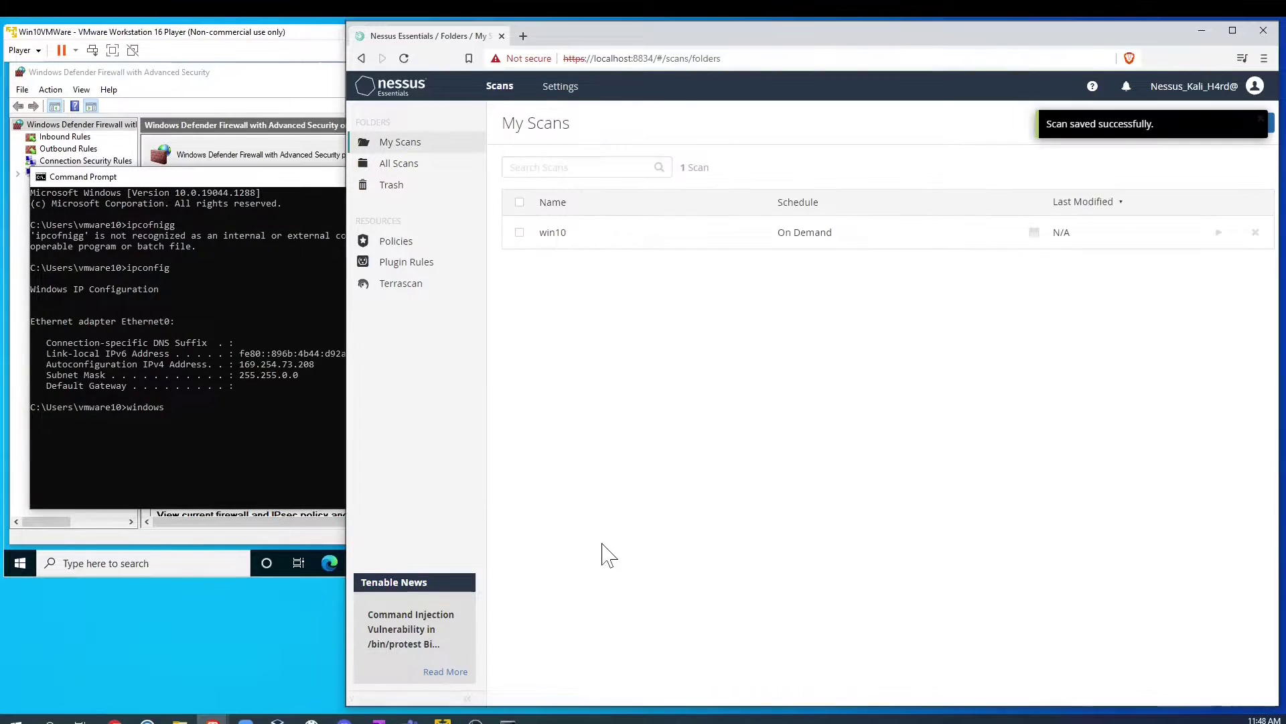
Step: Launch the win10 scan and open its live results for host 169.254.73.208
{"action": "left_click", "coordinate": [1261, 118]}
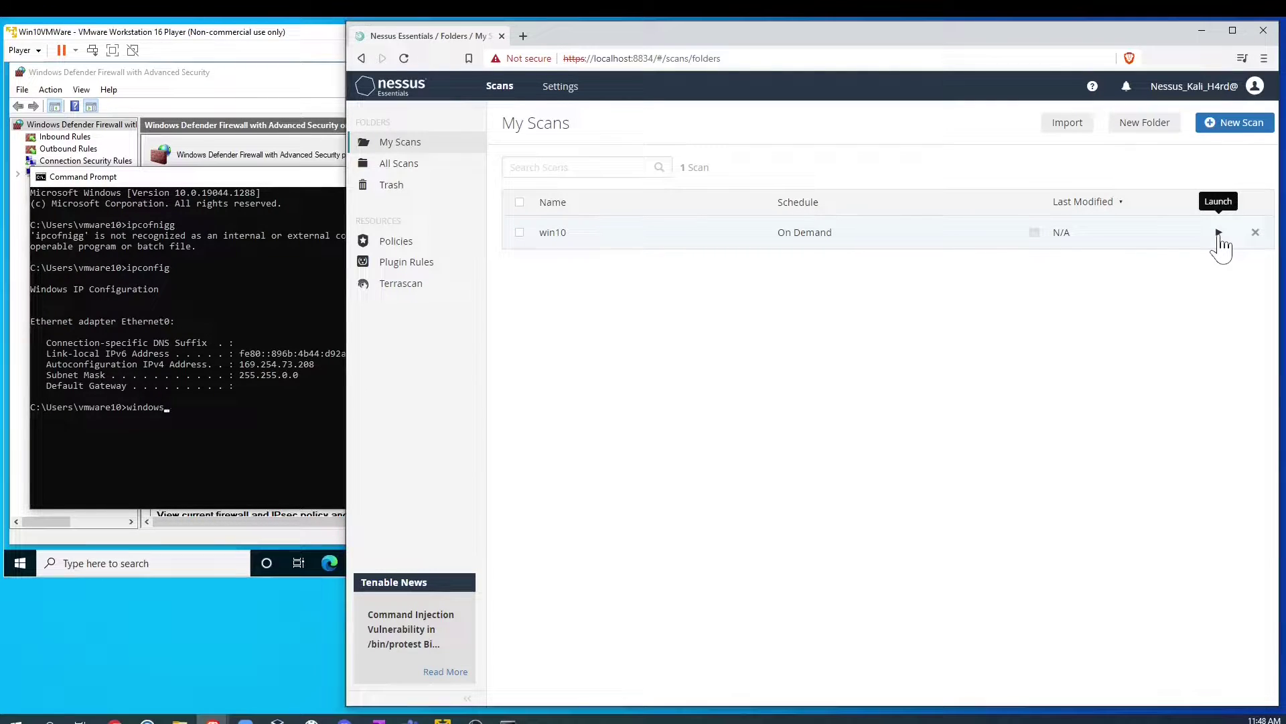
{"action": "left_click", "coordinate": [1218, 231]}
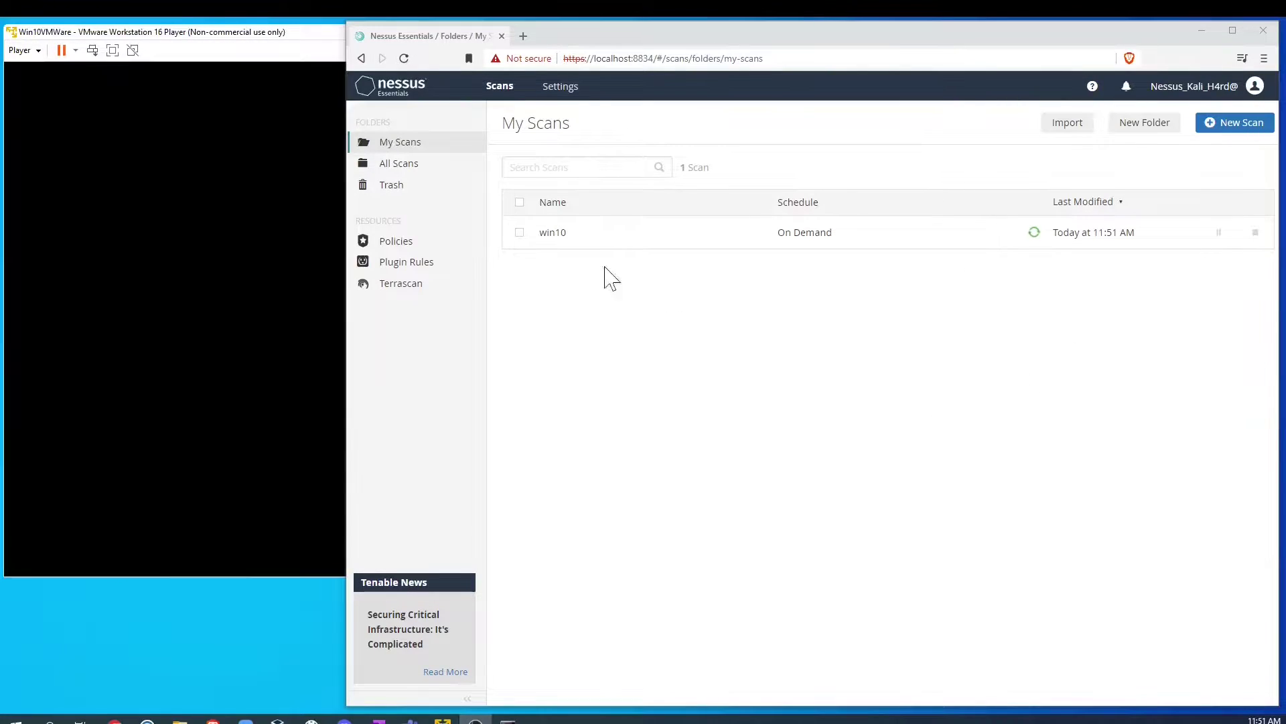
{"action": "left_click", "coordinate": [556, 233]}
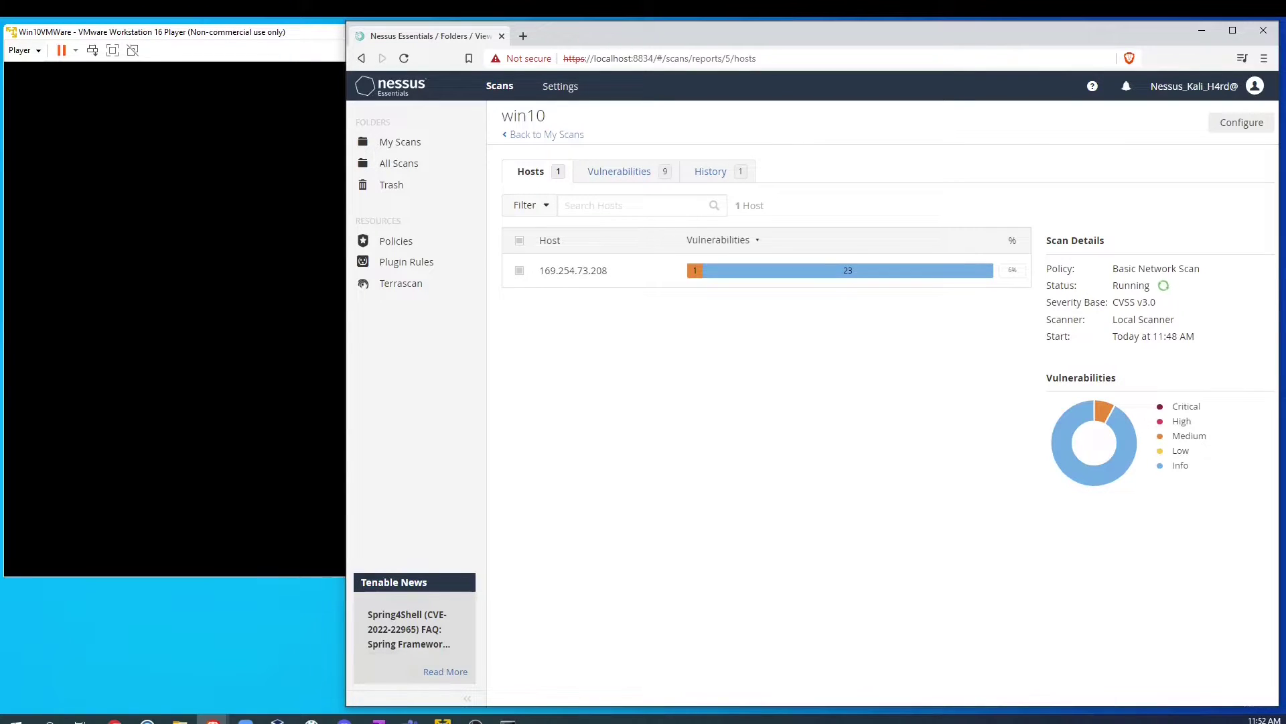
Step: Open the SMB Signing not required finding from the win10 scan's Vulnerabilities list
{"action": "left_click_drag", "start_coordinate": [1112, 302], "coordinate": [1135, 303]}
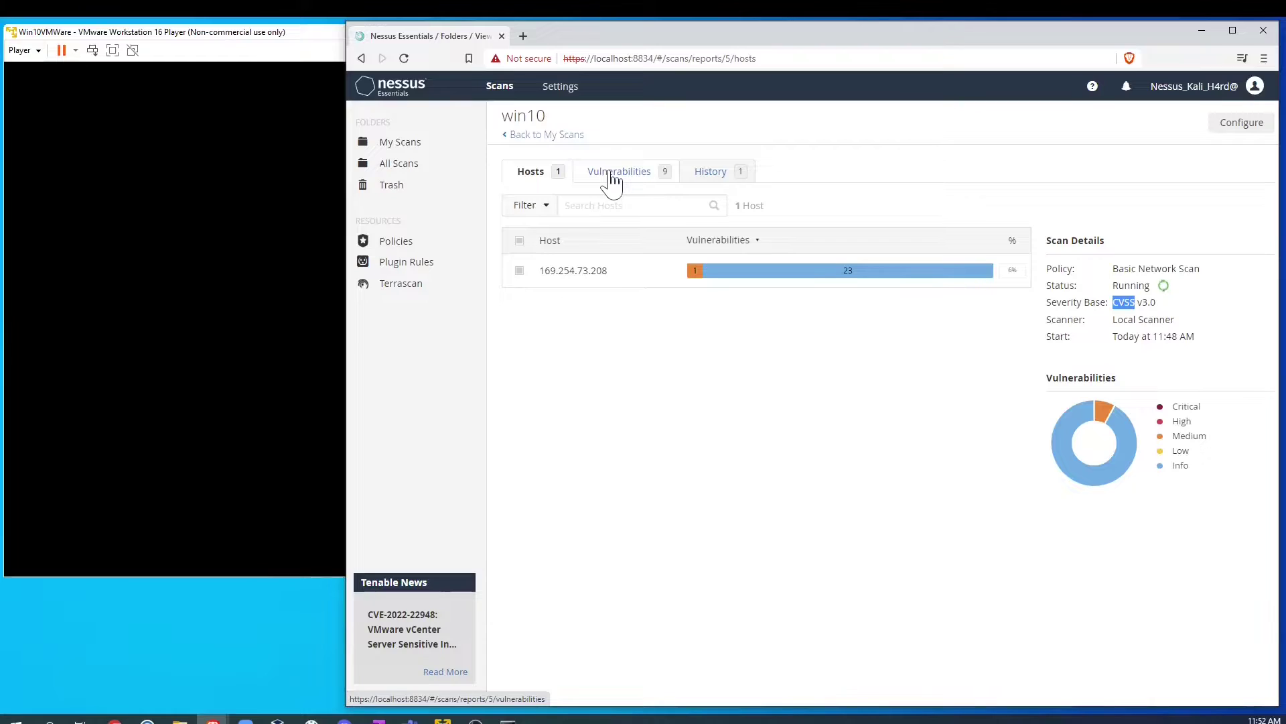
{"action": "left_click", "coordinate": [627, 176]}
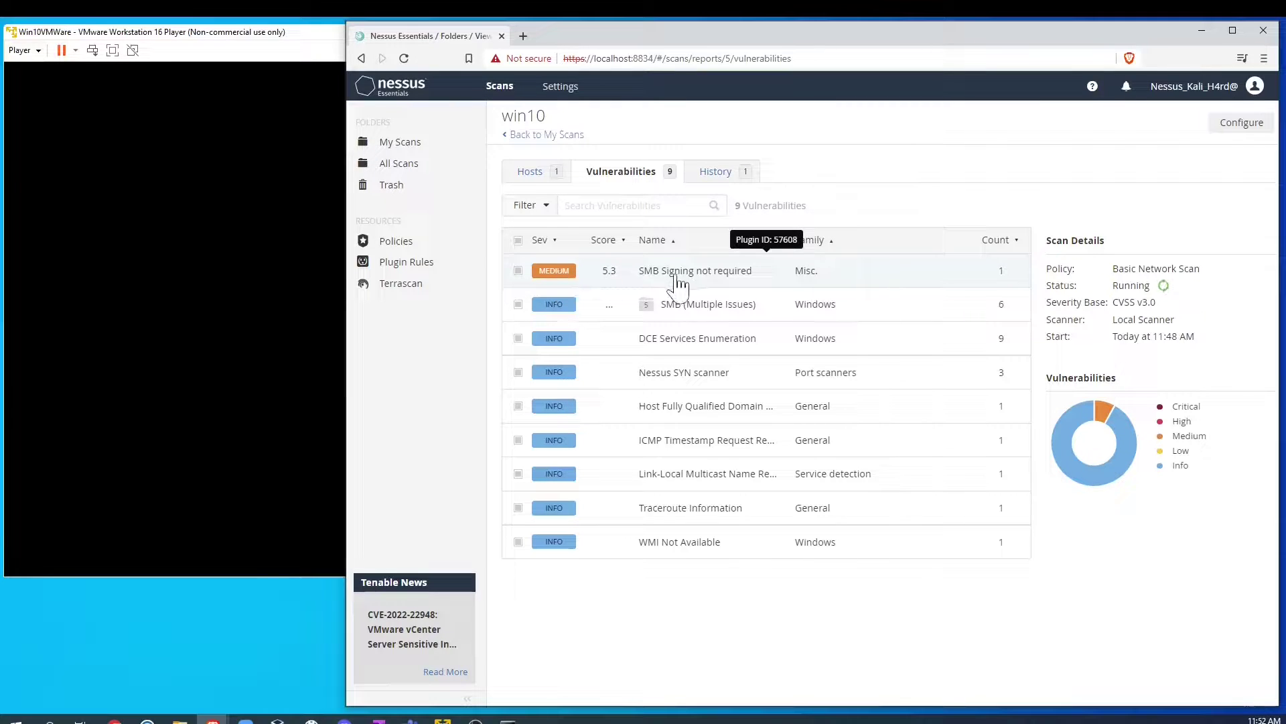
{"action": "left_click", "coordinate": [699, 281]}
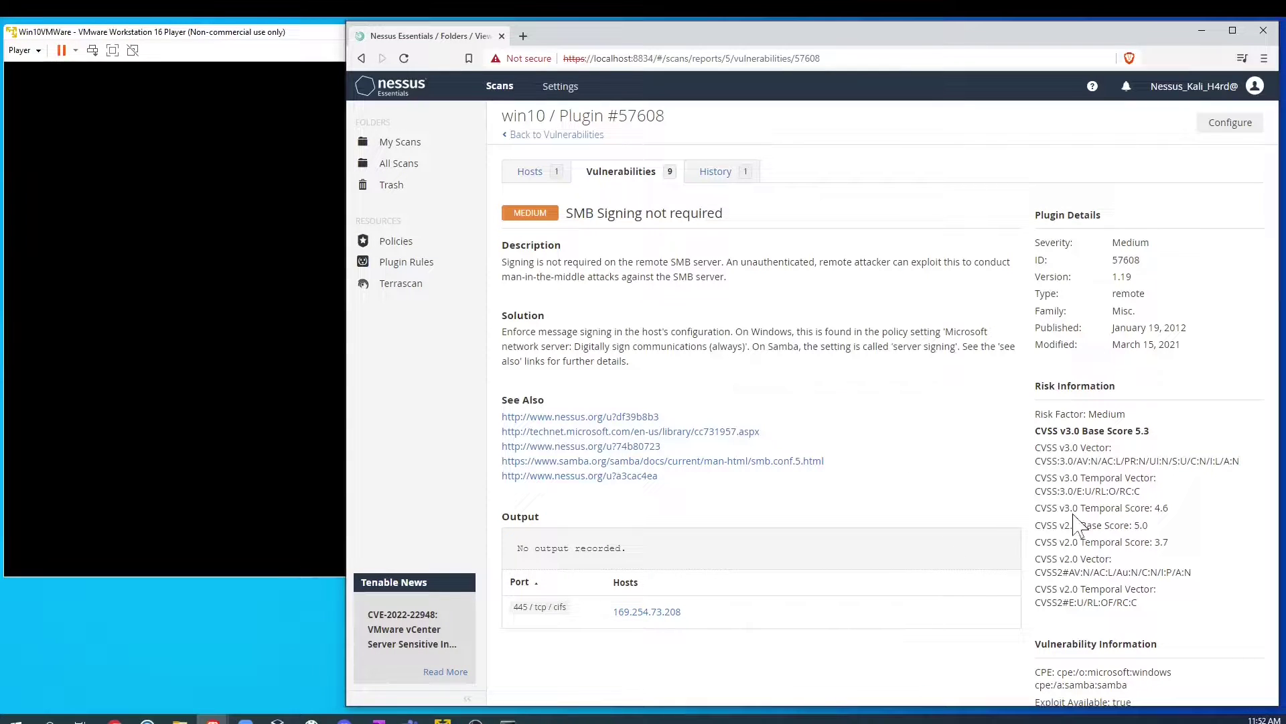
Step: Read the SMB Signing not required description, highlighting its mention of the SMB server
{"action": "scroll", "coordinate": [1079, 522], "scroll_direction": "down", "scroll_amount": 2}
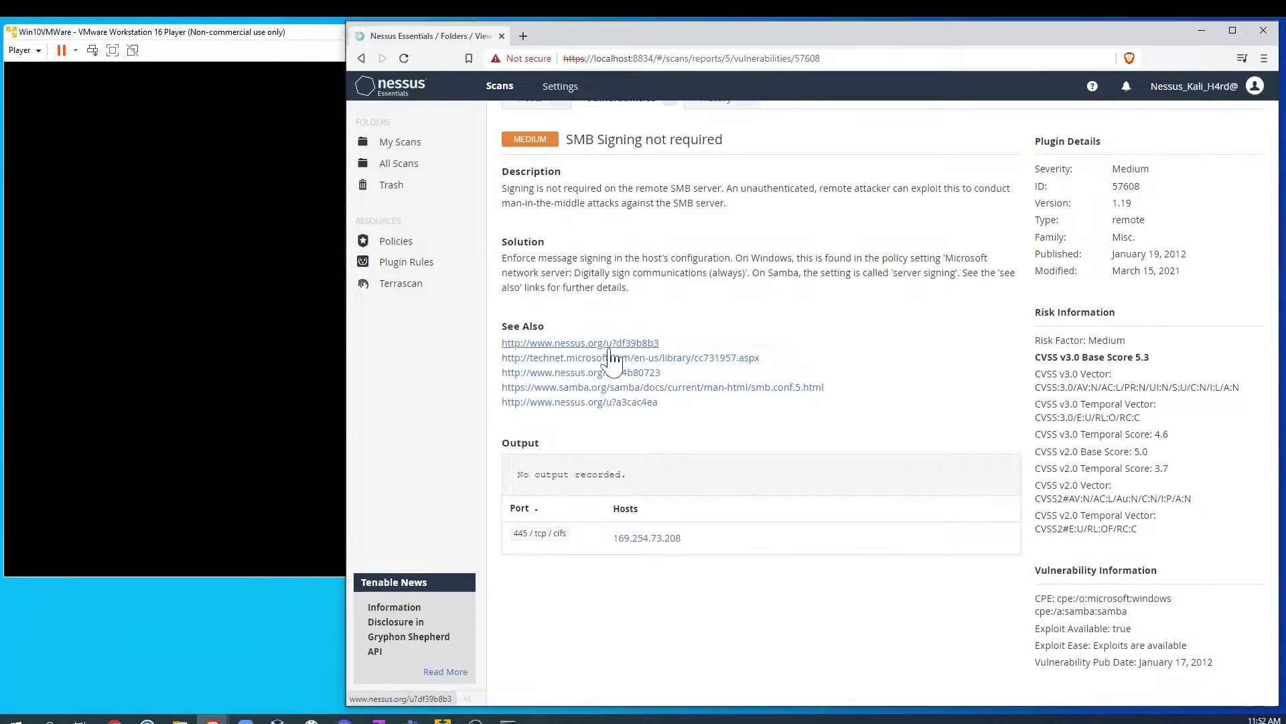
{"action": "scroll", "coordinate": [603, 335], "scroll_direction": "up", "scroll_amount": 2}
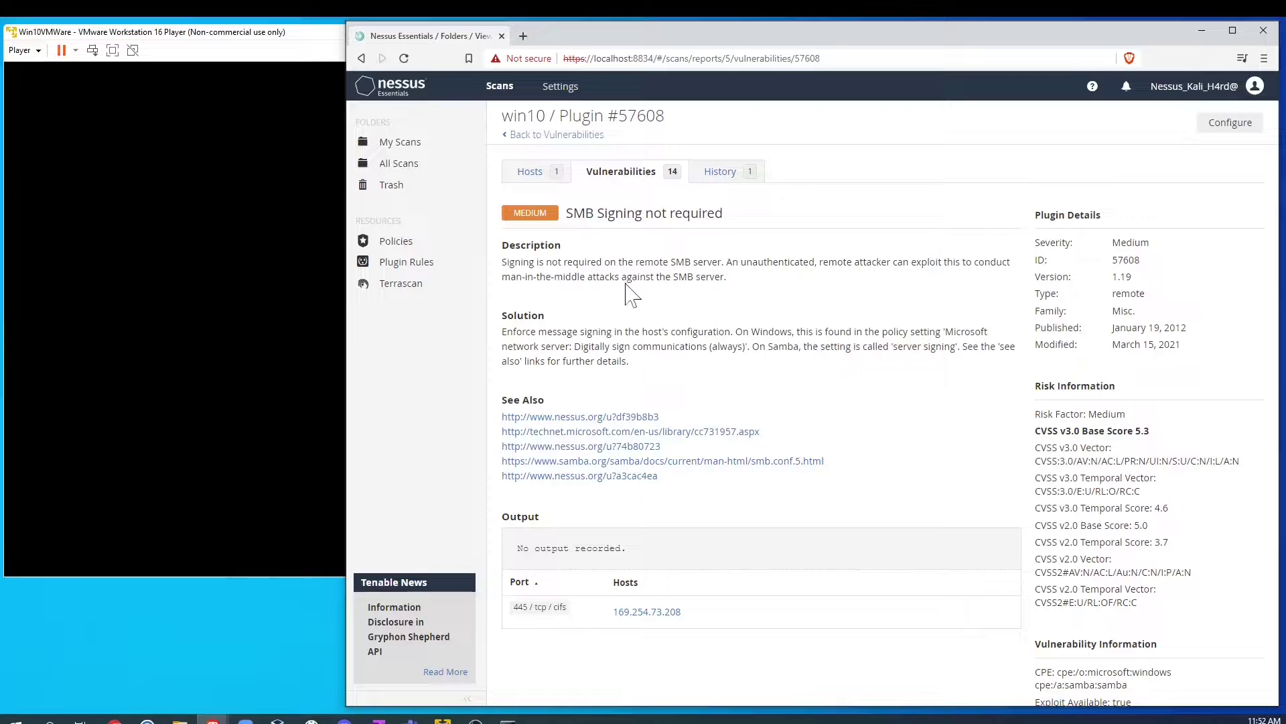
{"action": "left_click_drag", "start_coordinate": [669, 262], "coordinate": [723, 262]}
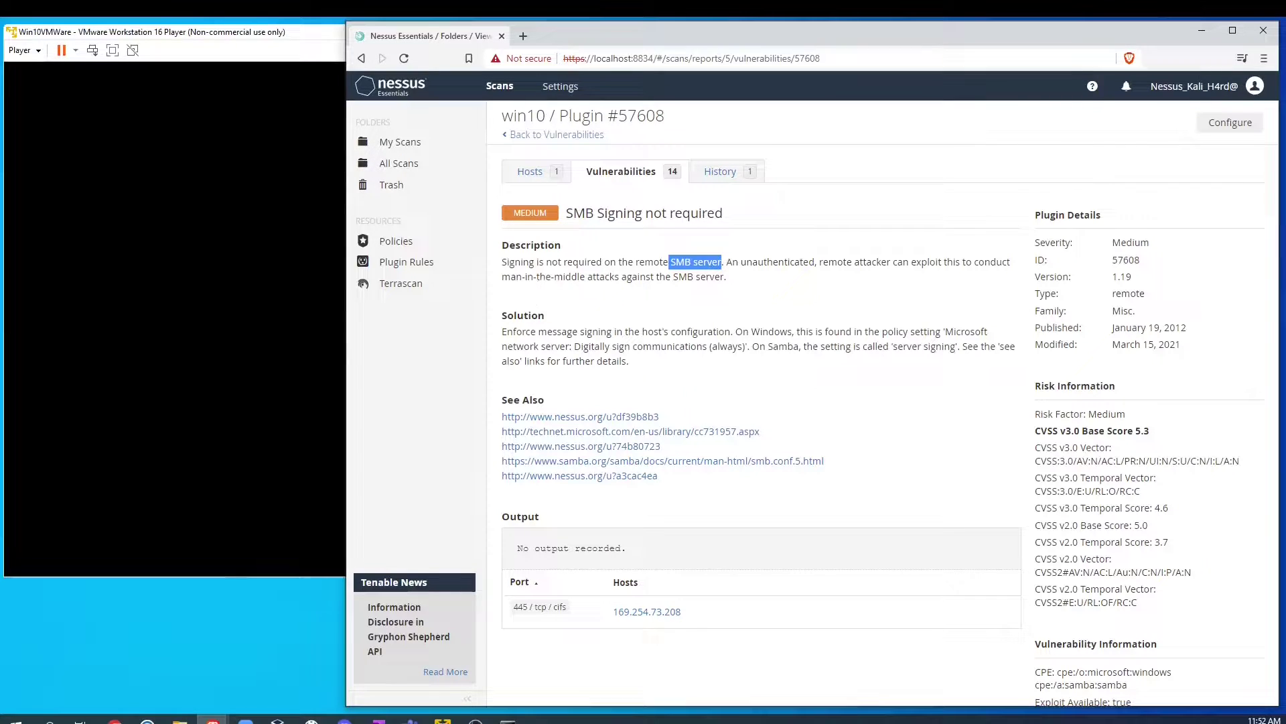
{"action": "left_click", "coordinate": [739, 281]}
{"action": "key", "text": "ctrl+a"}
{"action": "left_click", "coordinate": [728, 310]}
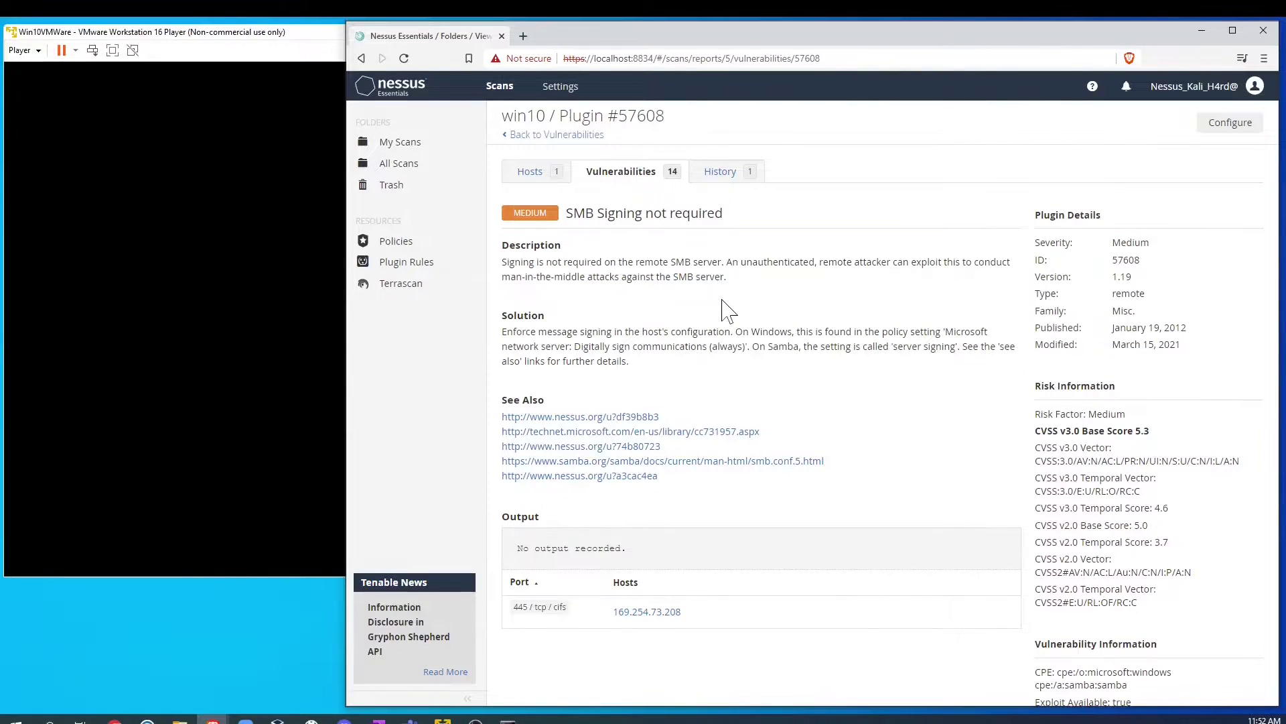
Step: Read the Solution paragraph, highlighting the message signing advice and the Microsoft network server policy name
{"action": "left_click_drag", "start_coordinate": [502, 334], "coordinate": [623, 362]}
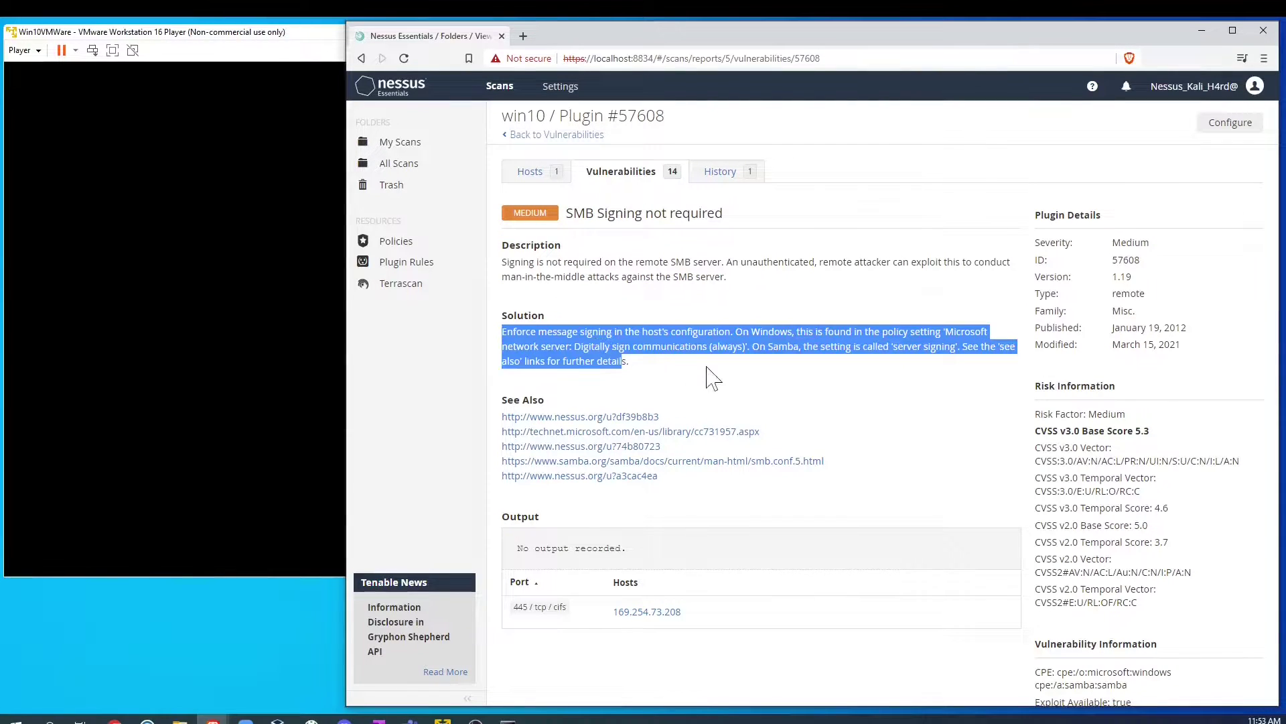
{"action": "left_click", "coordinate": [715, 379]}
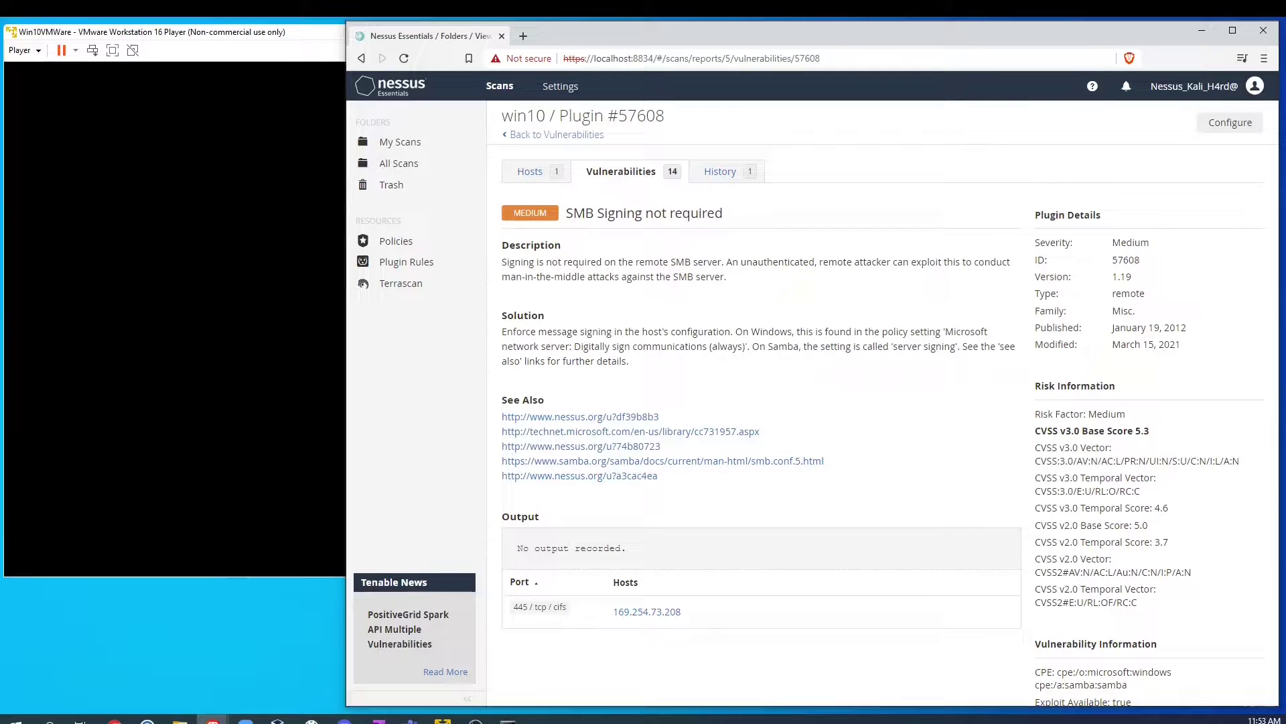
{"action": "left_click_drag", "start_coordinate": [522, 332], "coordinate": [648, 332]}
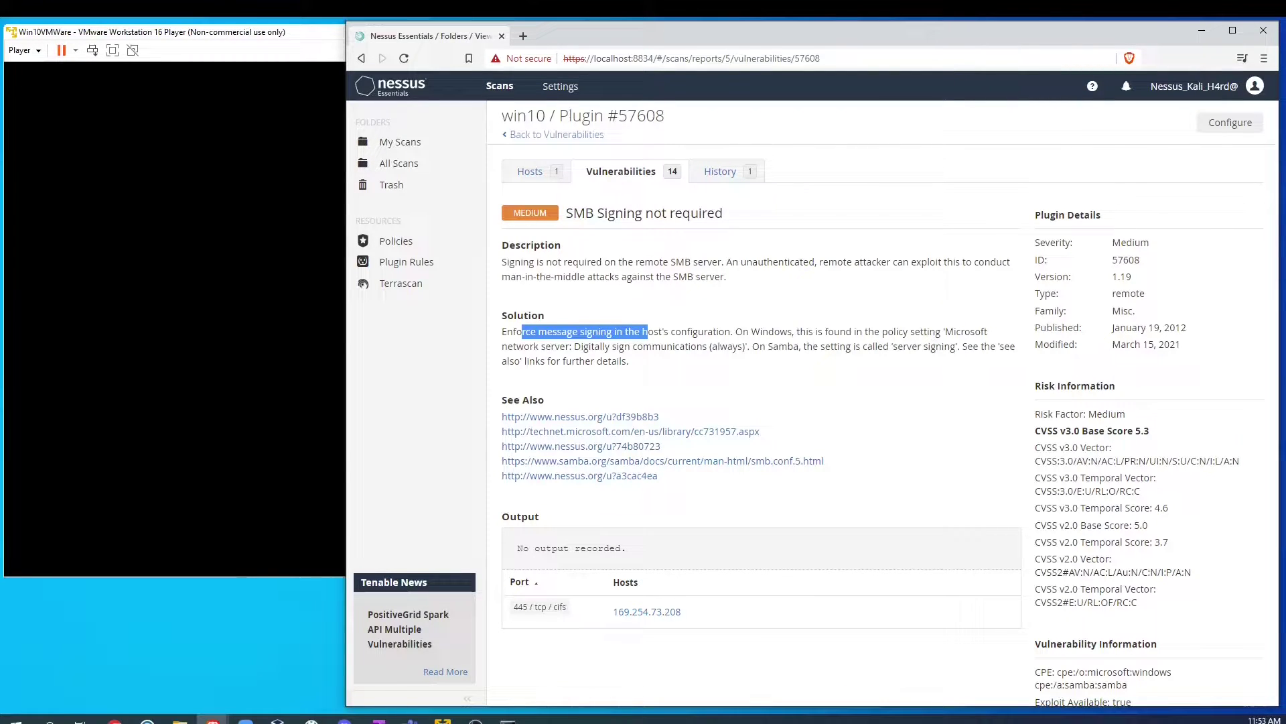
{"action": "left_click_drag", "start_coordinate": [730, 331], "coordinate": [774, 332]}
{"action": "left_click_drag", "start_coordinate": [883, 331], "coordinate": [987, 332]}
{"action": "left_click_drag", "start_coordinate": [502, 347], "coordinate": [569, 346]}
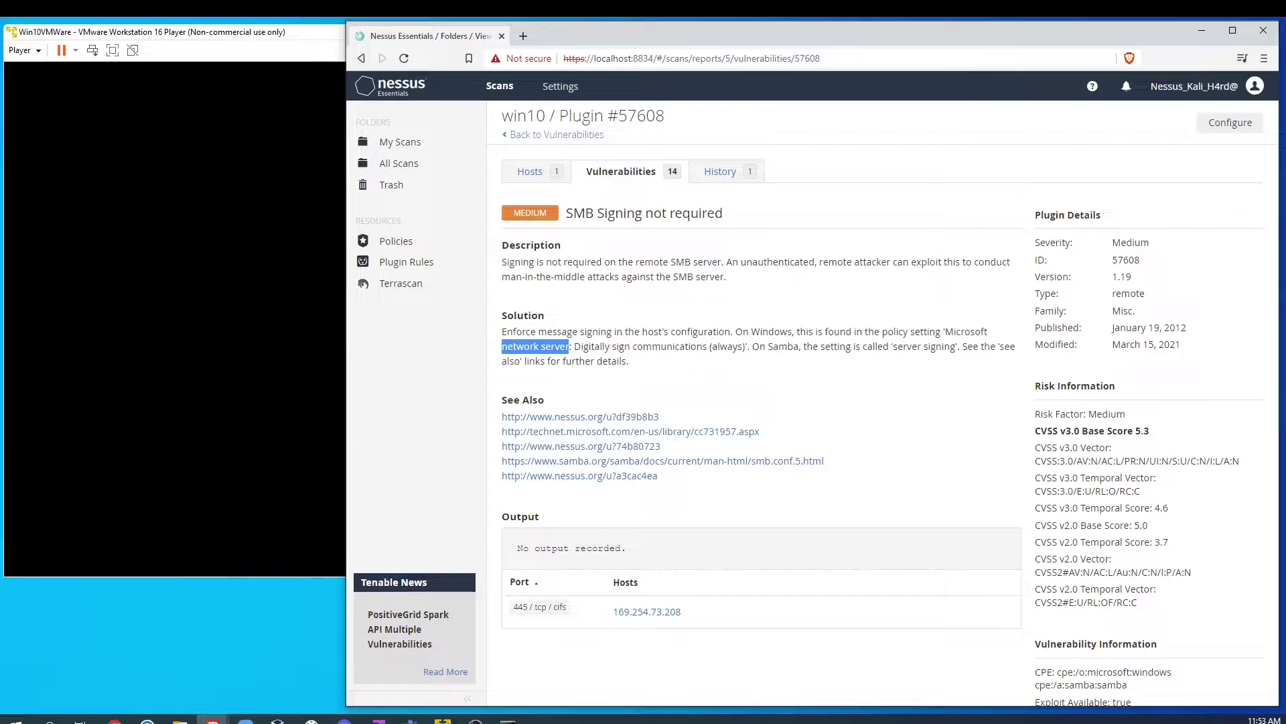
{"action": "left_click_drag", "start_coordinate": [882, 332], "coordinate": [871, 611]}
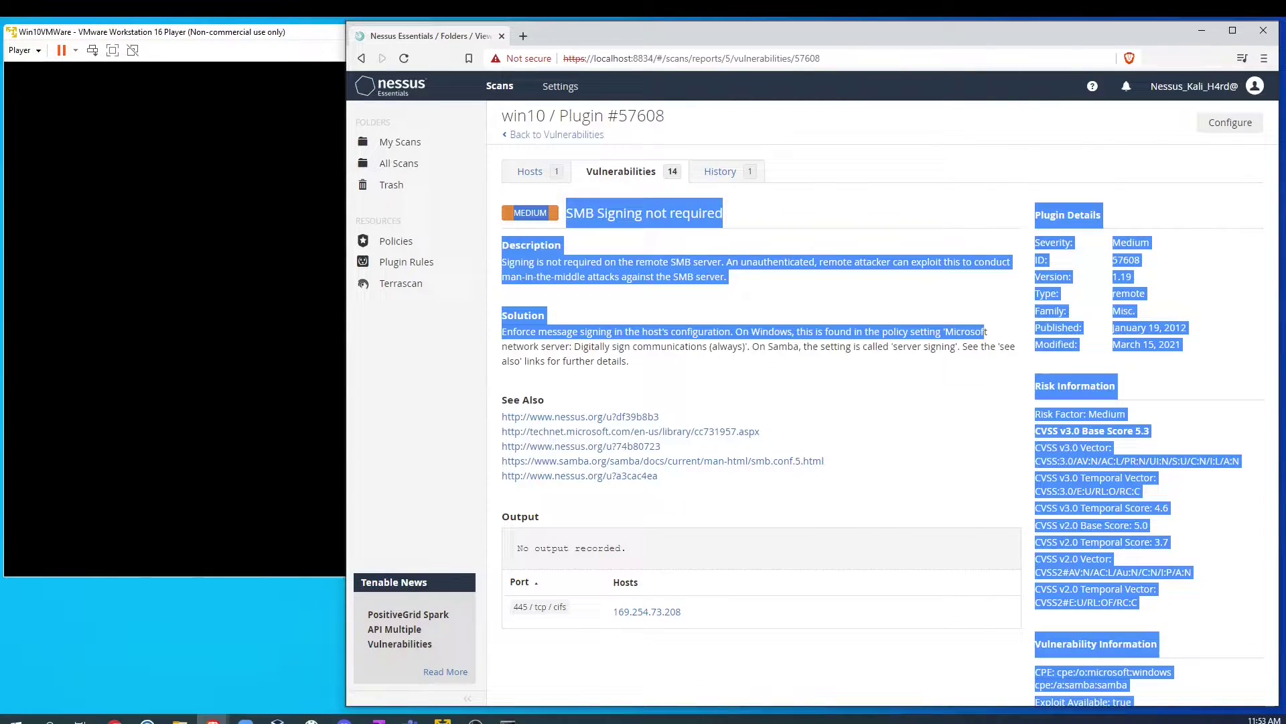
{"action": "left_click", "coordinate": [771, 376]}
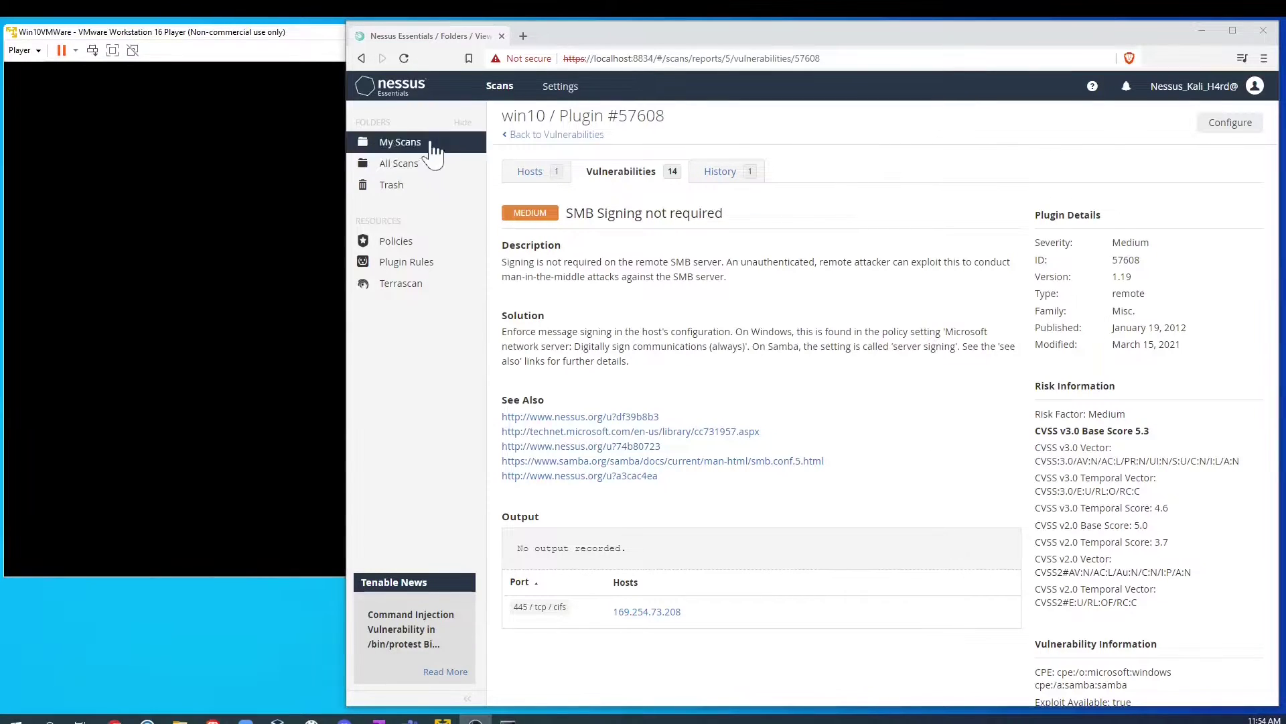
Step: Go back through the win10 Hosts view to My Scans and reopen the win10 scan
{"action": "left_click", "coordinate": [531, 172]}
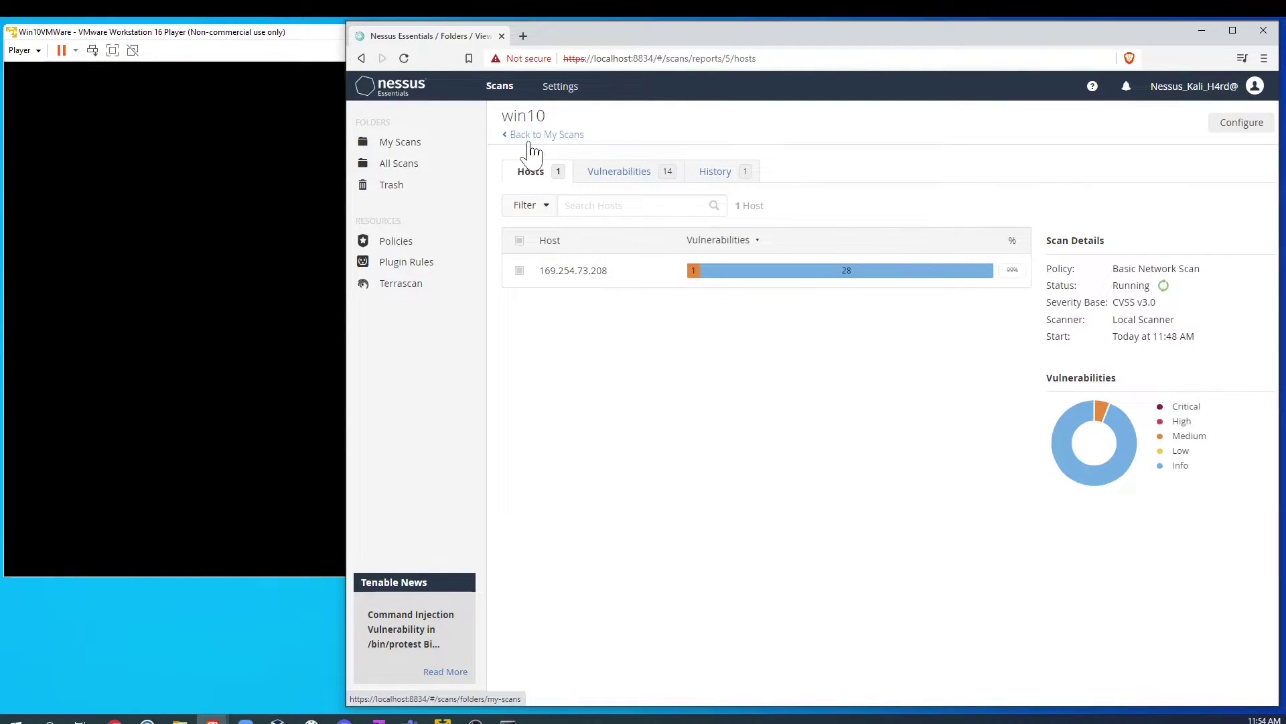
{"action": "left_click", "coordinate": [520, 135]}
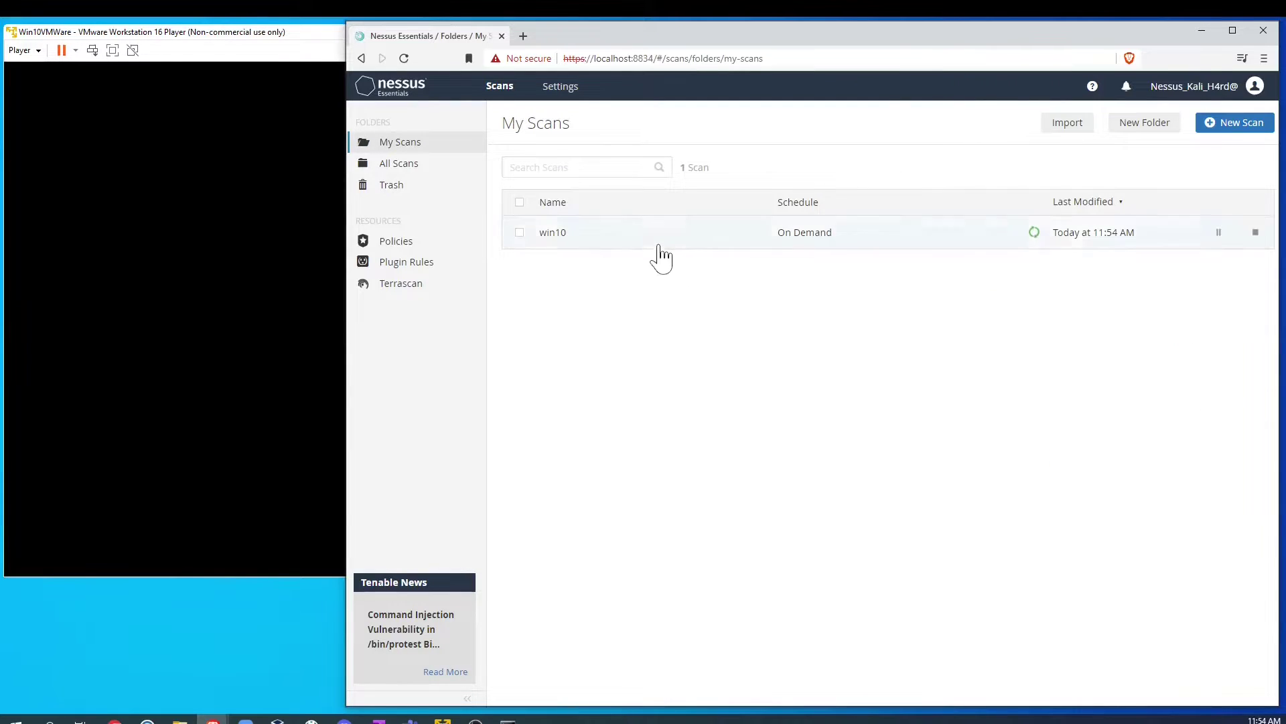
{"action": "left_click", "coordinate": [650, 239]}
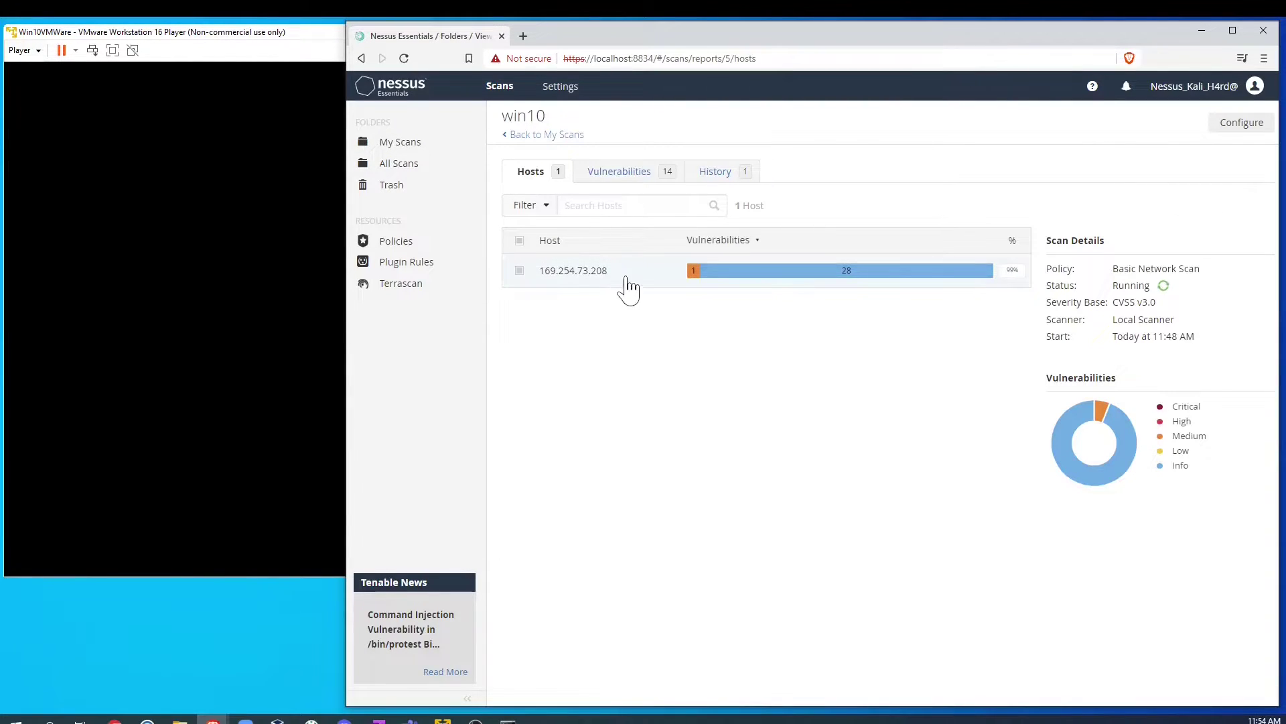
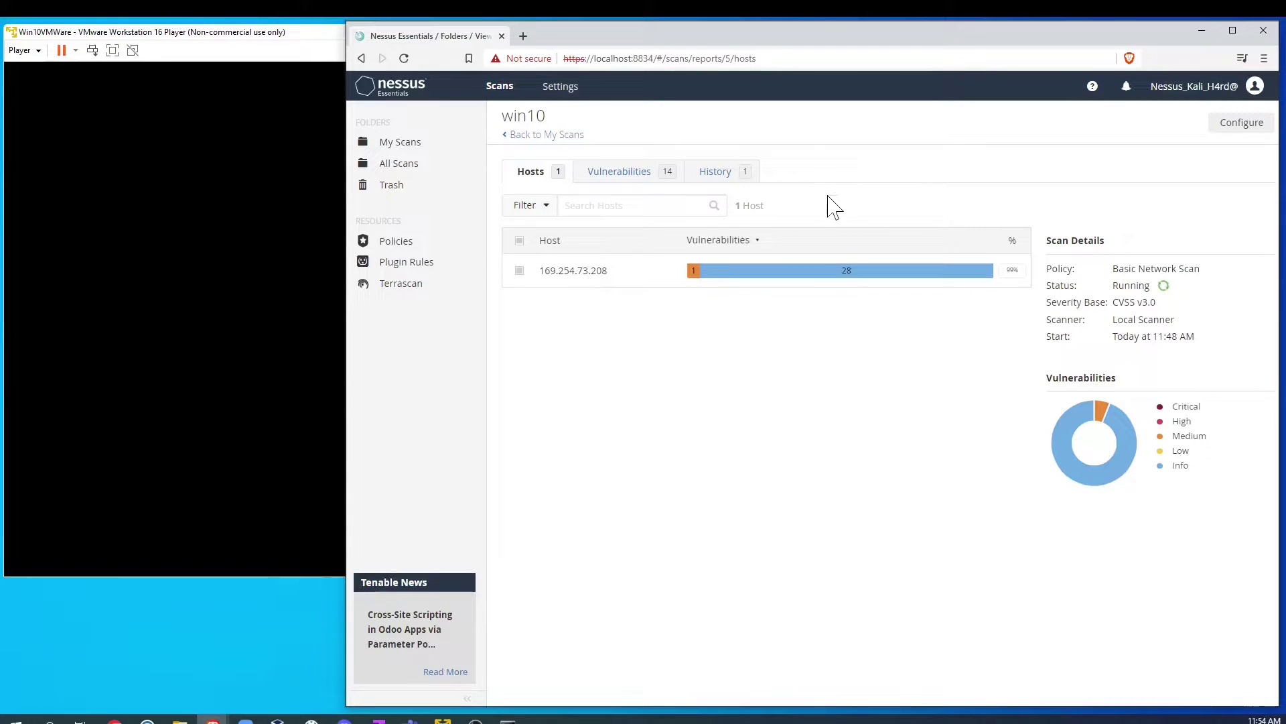
Step: From My Scans, start a new scan, look at Host Discovery, then open the Malware Scan template
{"action": "left_click", "coordinate": [520, 136]}
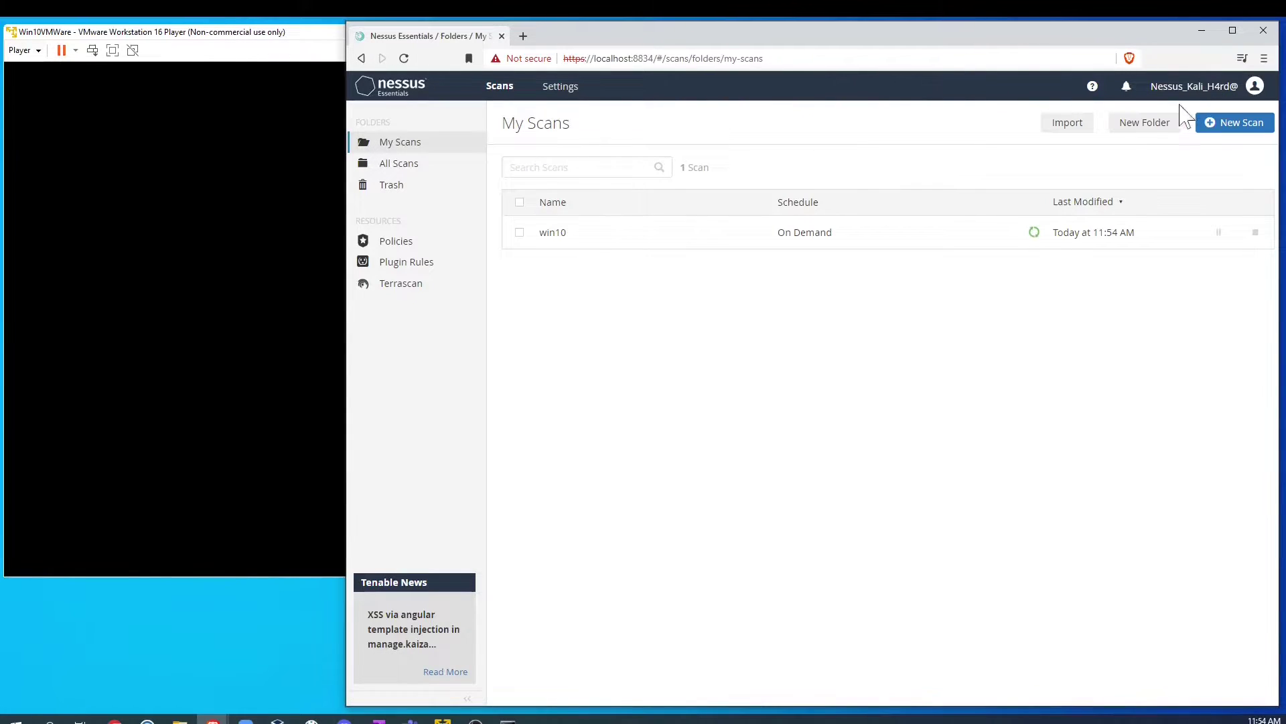
{"action": "left_click", "coordinate": [1237, 126]}
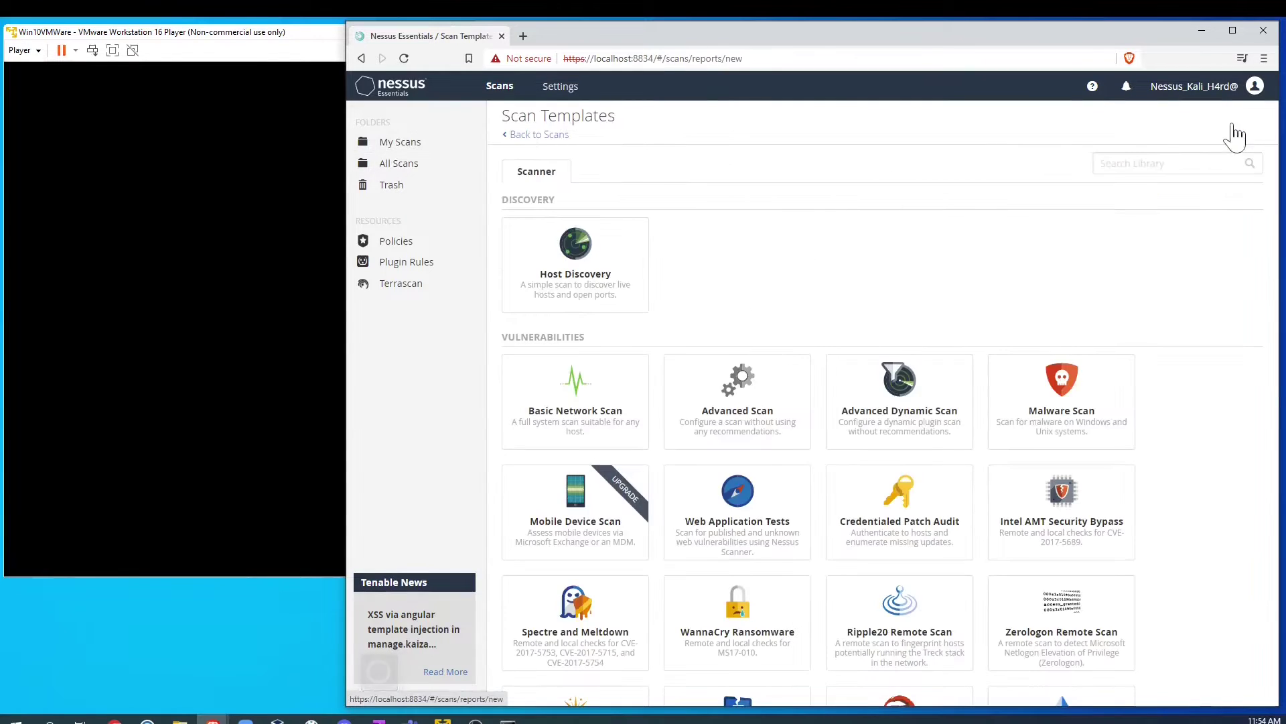
{"action": "left_click", "coordinate": [576, 282]}
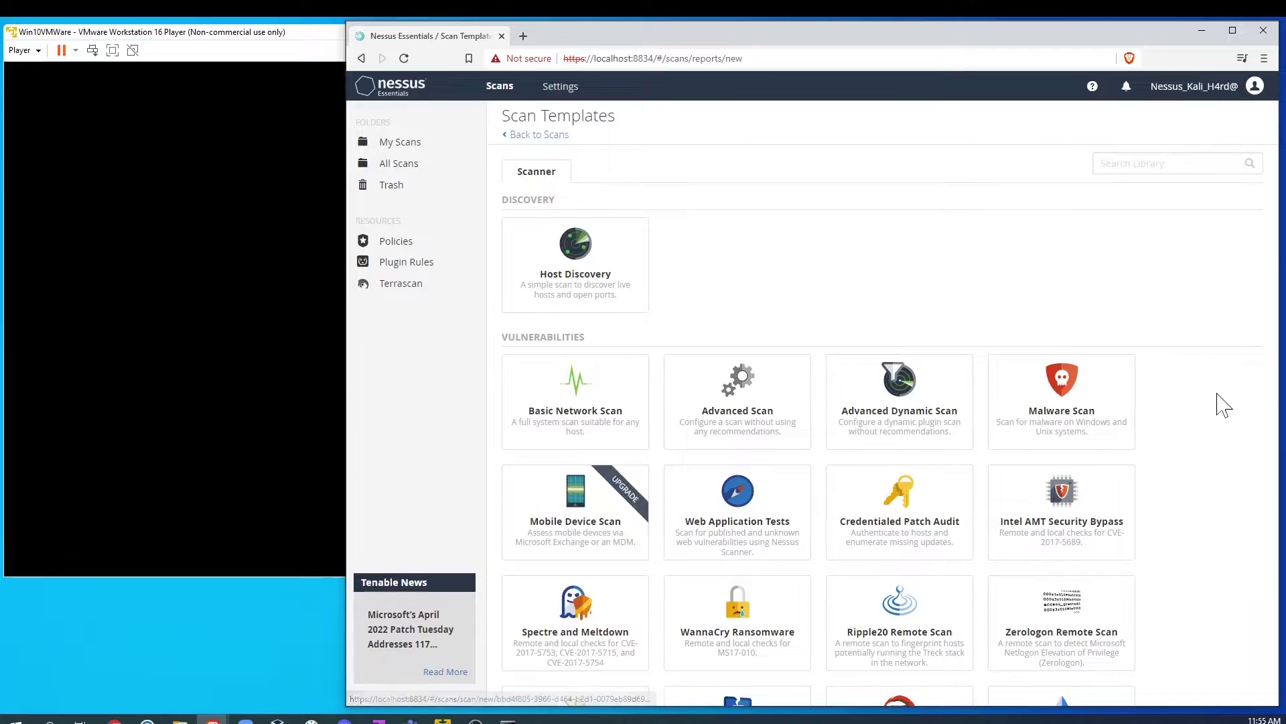
{"action": "scroll", "coordinate": [1220, 419], "scroll_direction": "down", "scroll_amount": 3}
{"action": "scroll", "coordinate": [1216, 420], "scroll_direction": "up", "scroll_amount": 1}
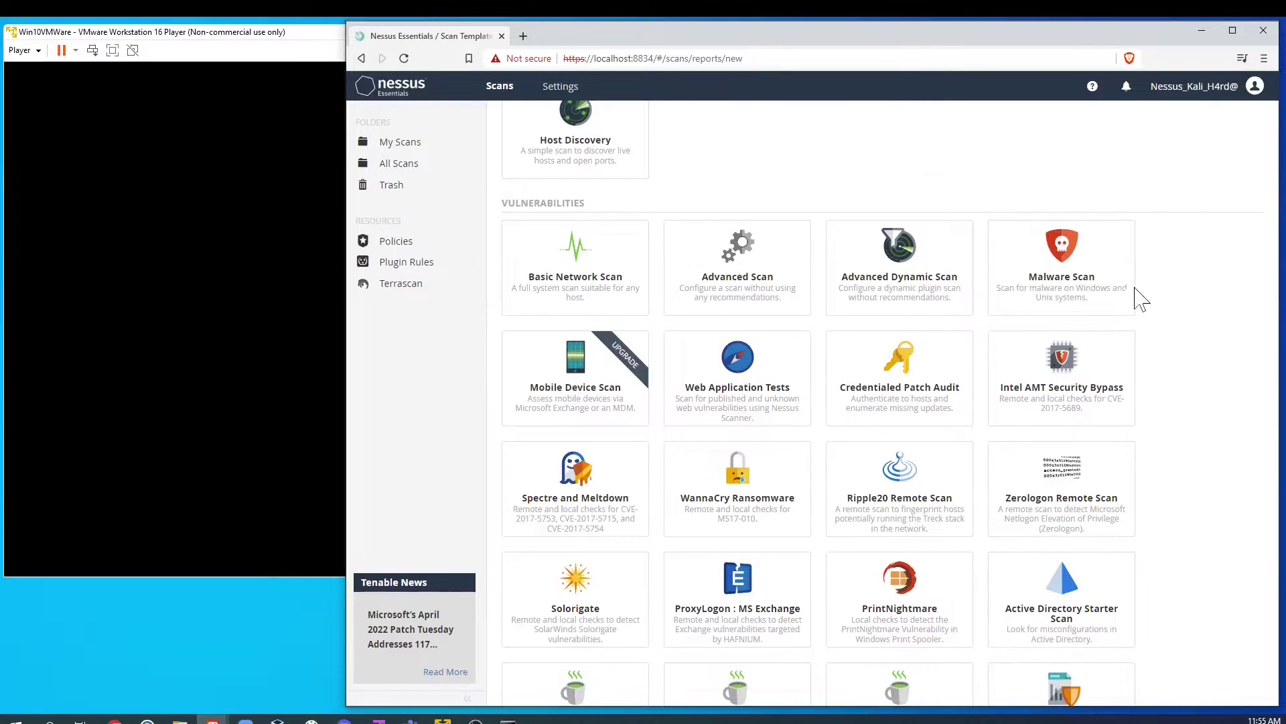
{"action": "left_click", "coordinate": [1075, 276]}
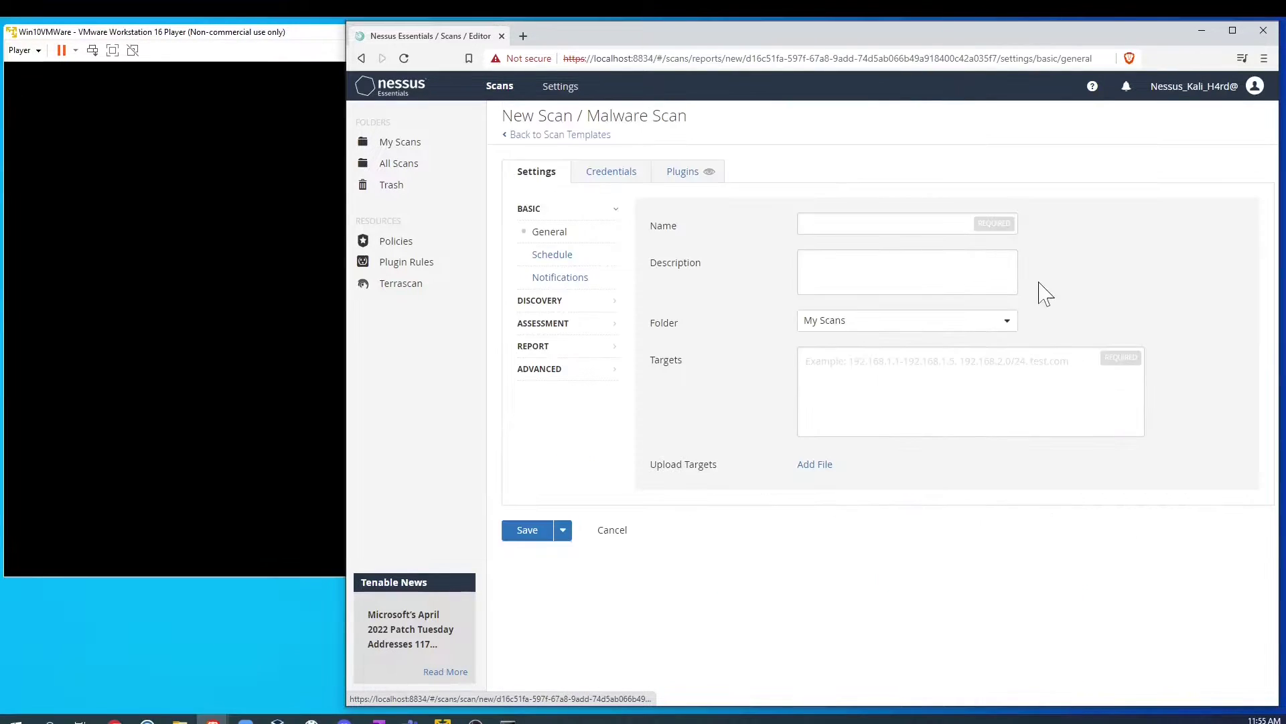
Step: List the Malware Scan's Backdoors plugin family and view the Cisco IOS SYNful Knock Implant details
{"action": "left_click", "coordinate": [688, 176]}
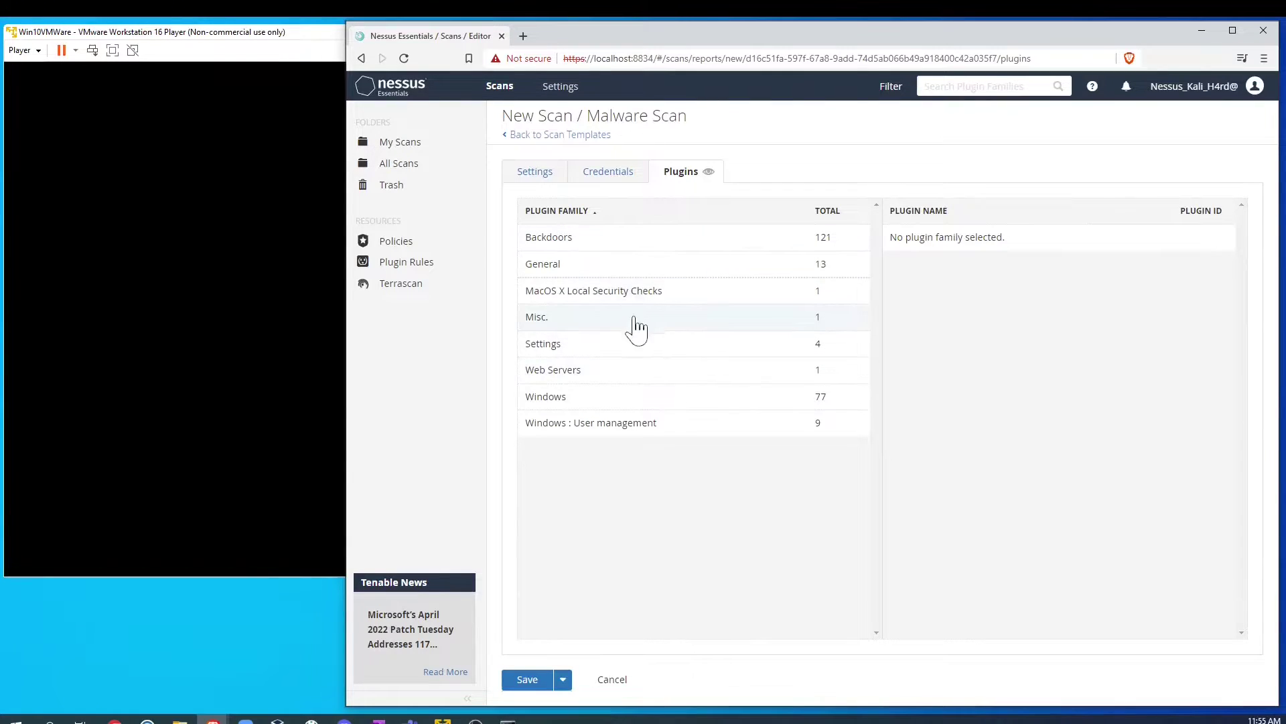
{"action": "left_click", "coordinate": [576, 241]}
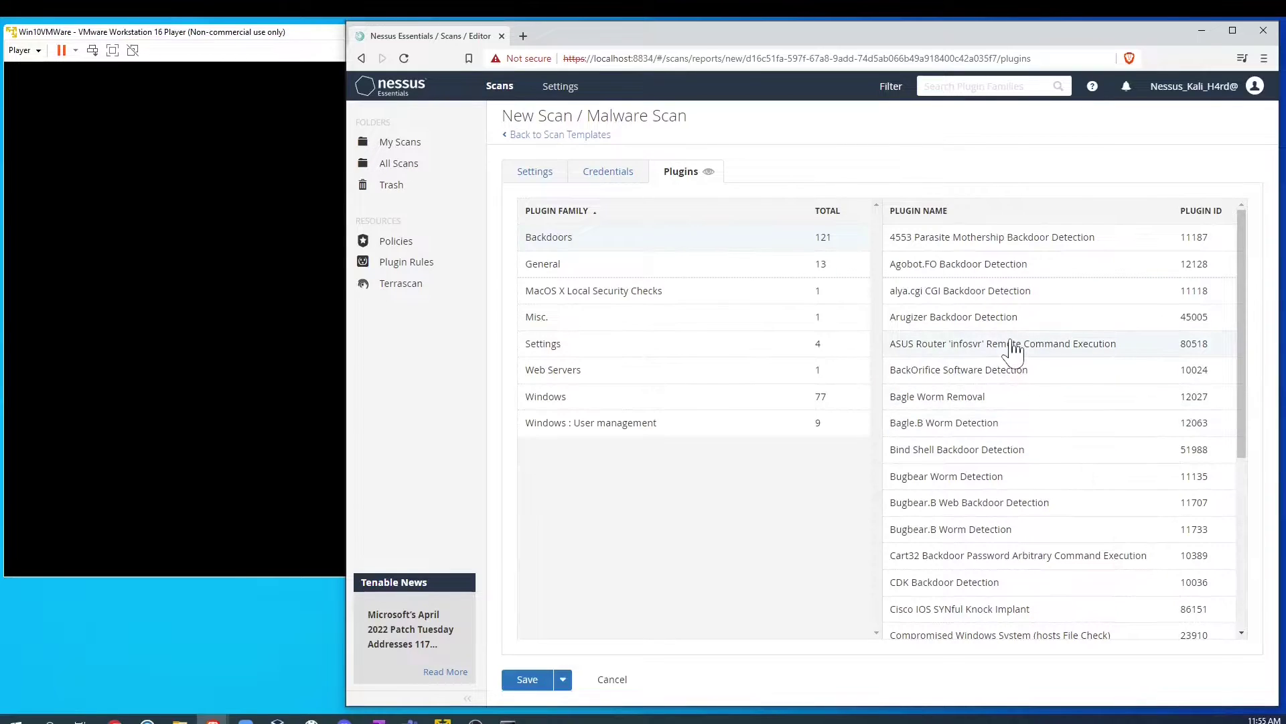
{"action": "scroll", "coordinate": [1014, 348], "scroll_direction": "down", "scroll_amount": 1}
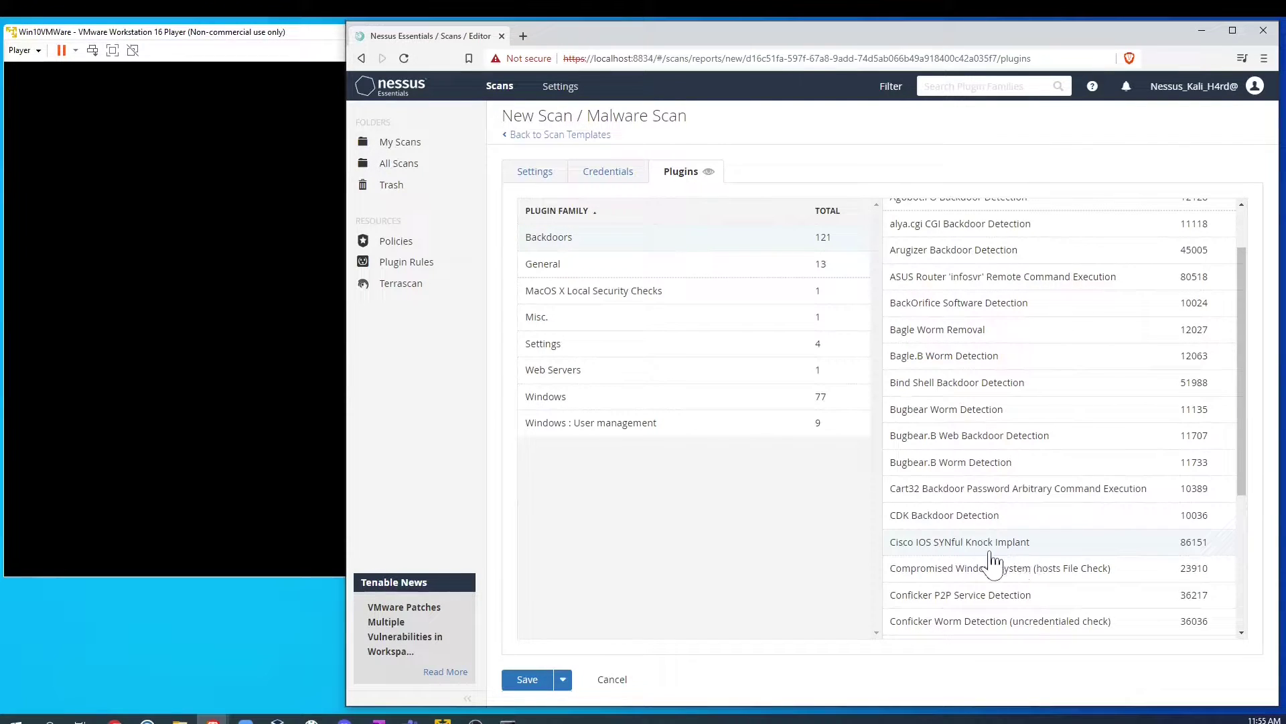
{"action": "left_click", "coordinate": [1023, 553]}
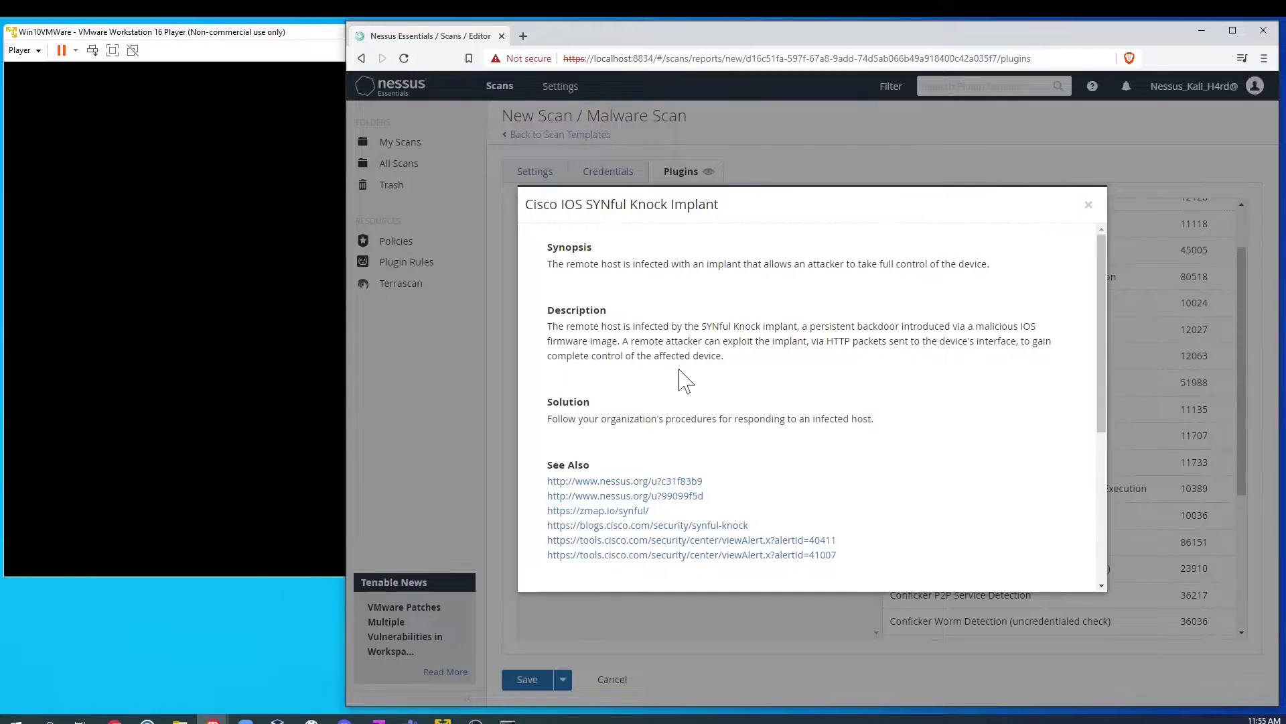
{"action": "scroll", "coordinate": [683, 380], "scroll_direction": "down", "scroll_amount": 4}
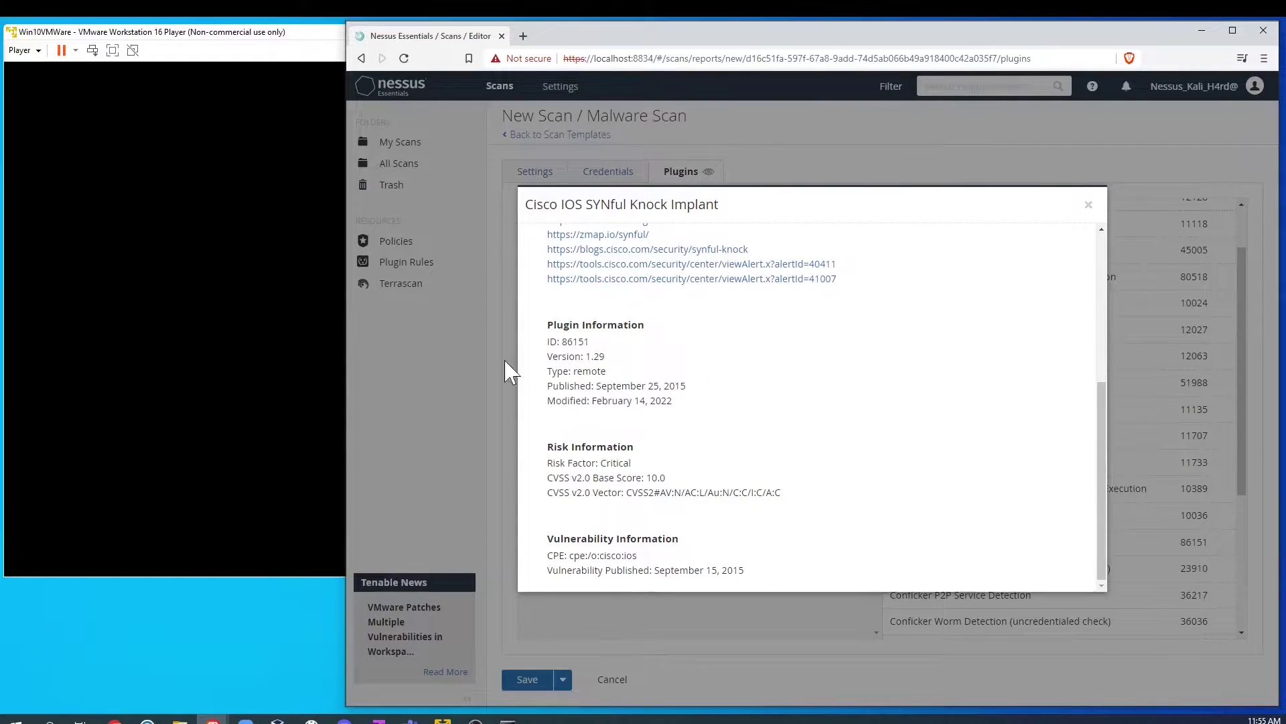
{"action": "scroll", "coordinate": [640, 375], "scroll_direction": "up", "scroll_amount": 4}
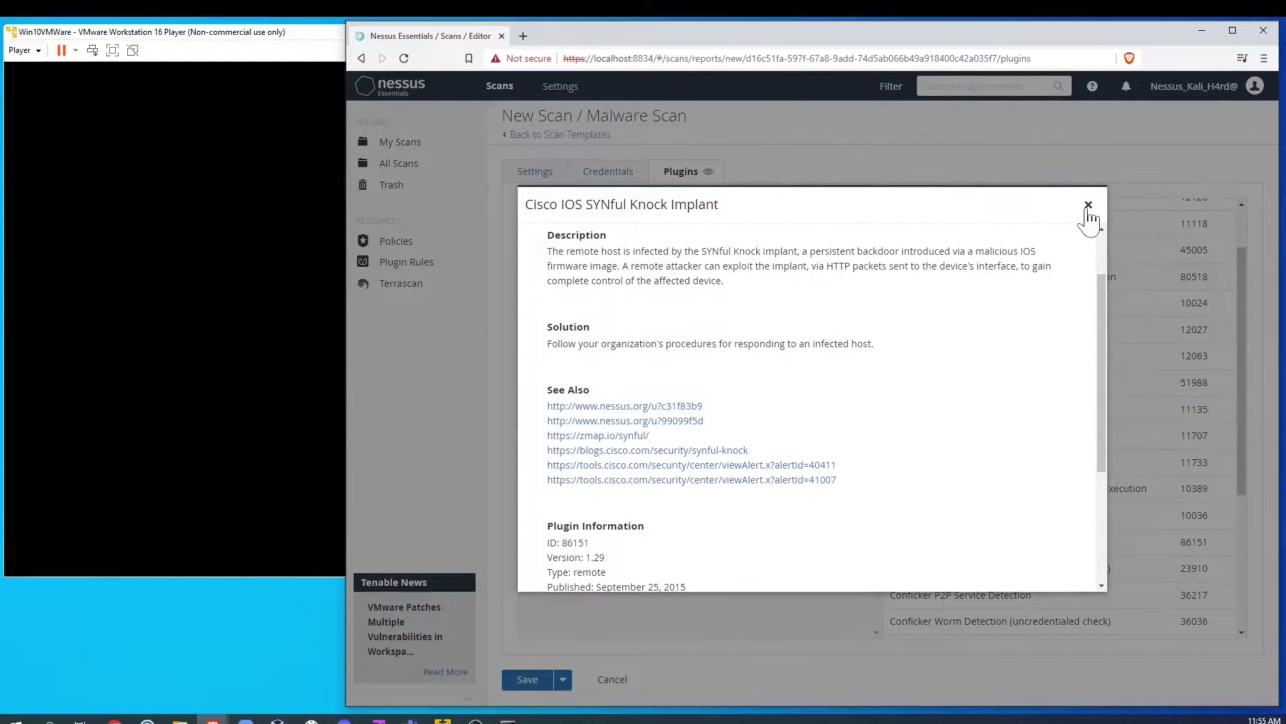
{"action": "left_click", "coordinate": [1088, 205]}
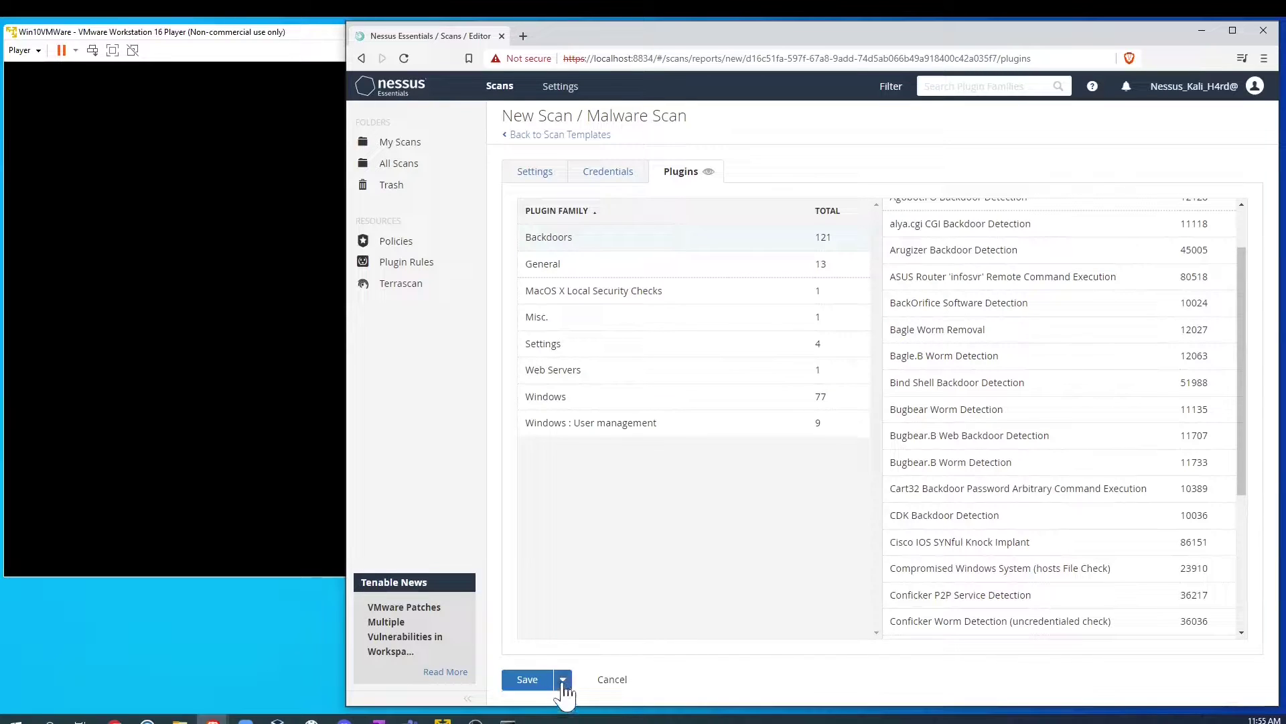
Step: Check the Arugizer and 4553 Parasite Mothership backdoor plugin details, then return to Scan Templates
{"action": "left_click", "coordinate": [971, 252]}
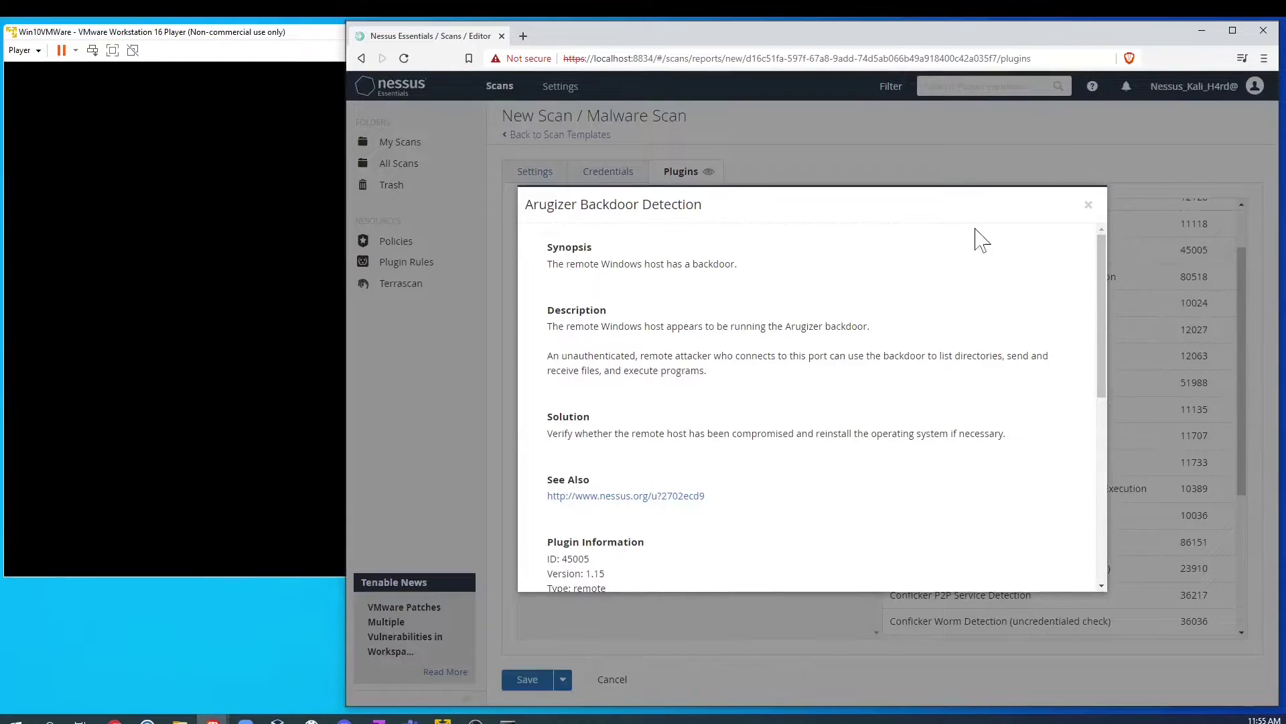
{"action": "left_click", "coordinate": [1088, 205]}
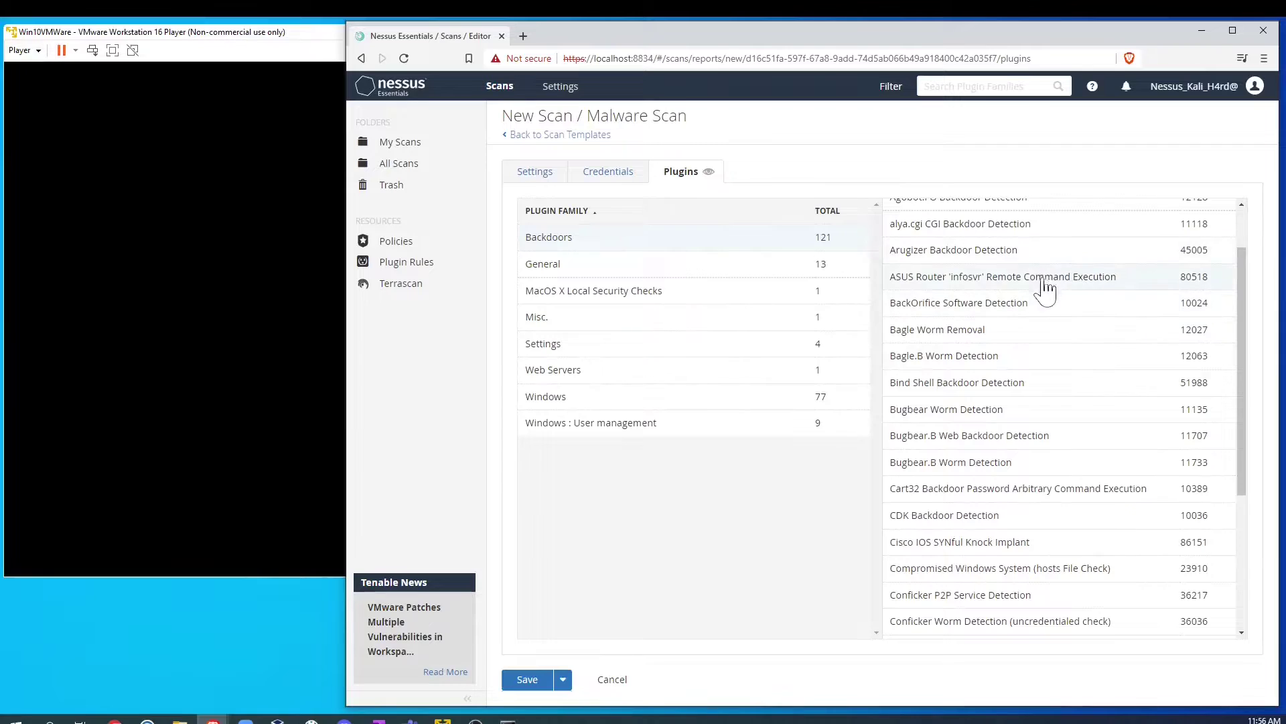
{"action": "scroll", "coordinate": [1108, 267], "scroll_direction": "up", "scroll_amount": 1}
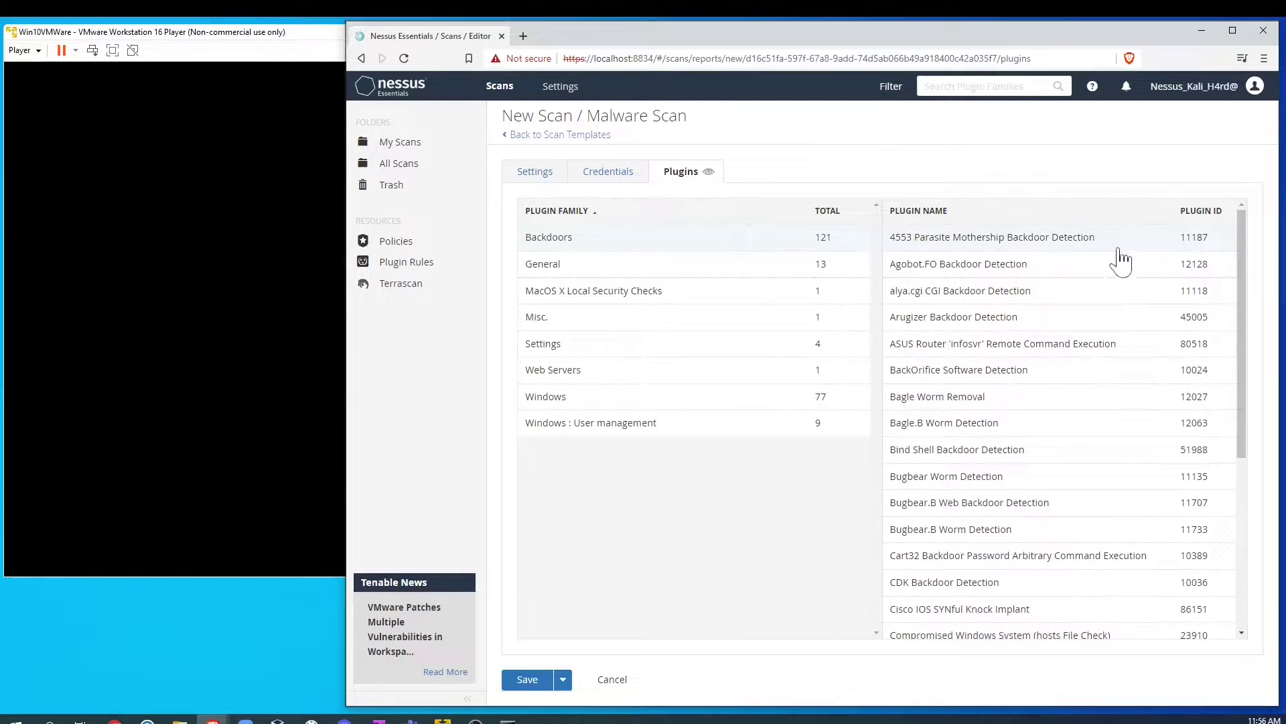
{"action": "left_click_drag", "start_coordinate": [1179, 240], "coordinate": [1213, 243]}
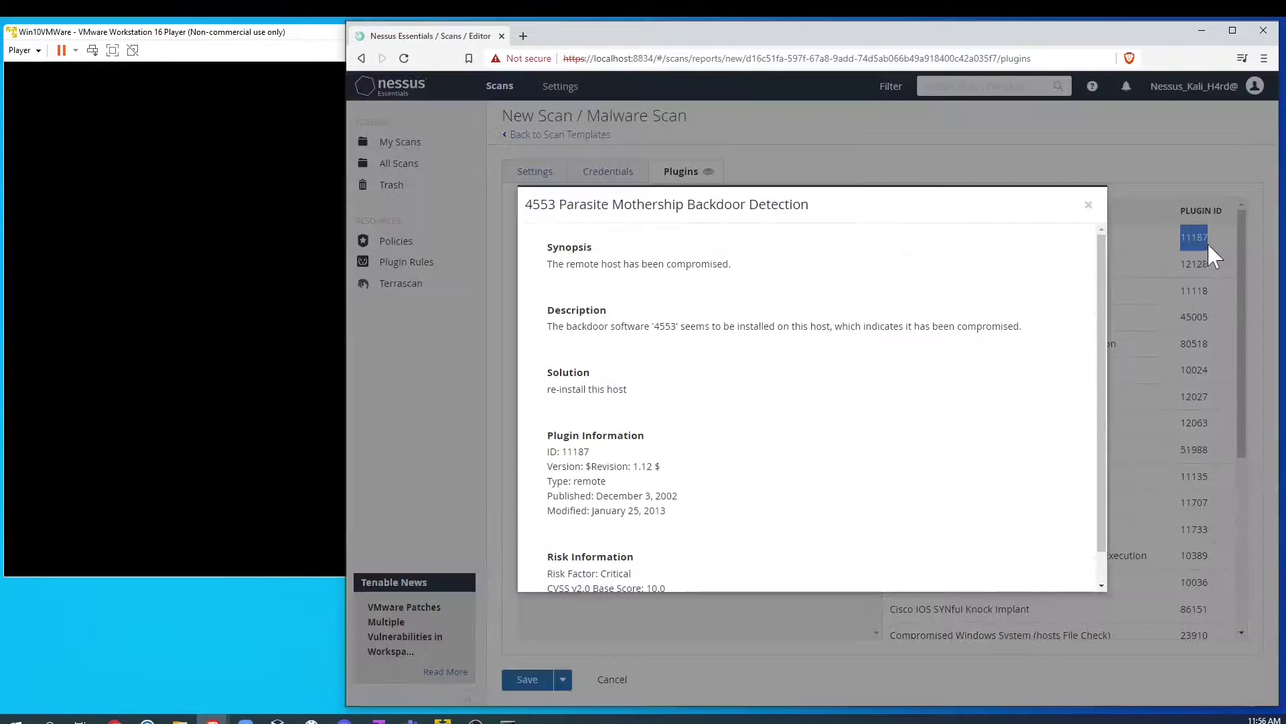
{"action": "left_click", "coordinate": [1088, 208]}
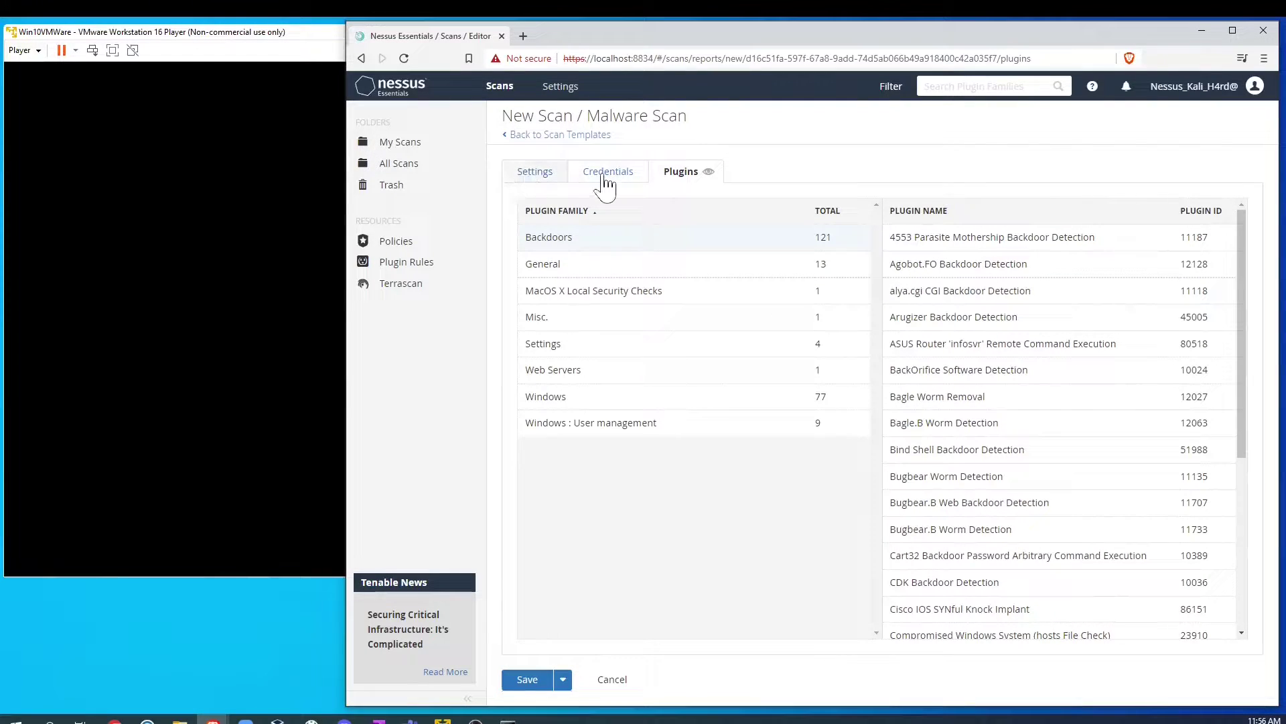
{"action": "left_click", "coordinate": [517, 136]}
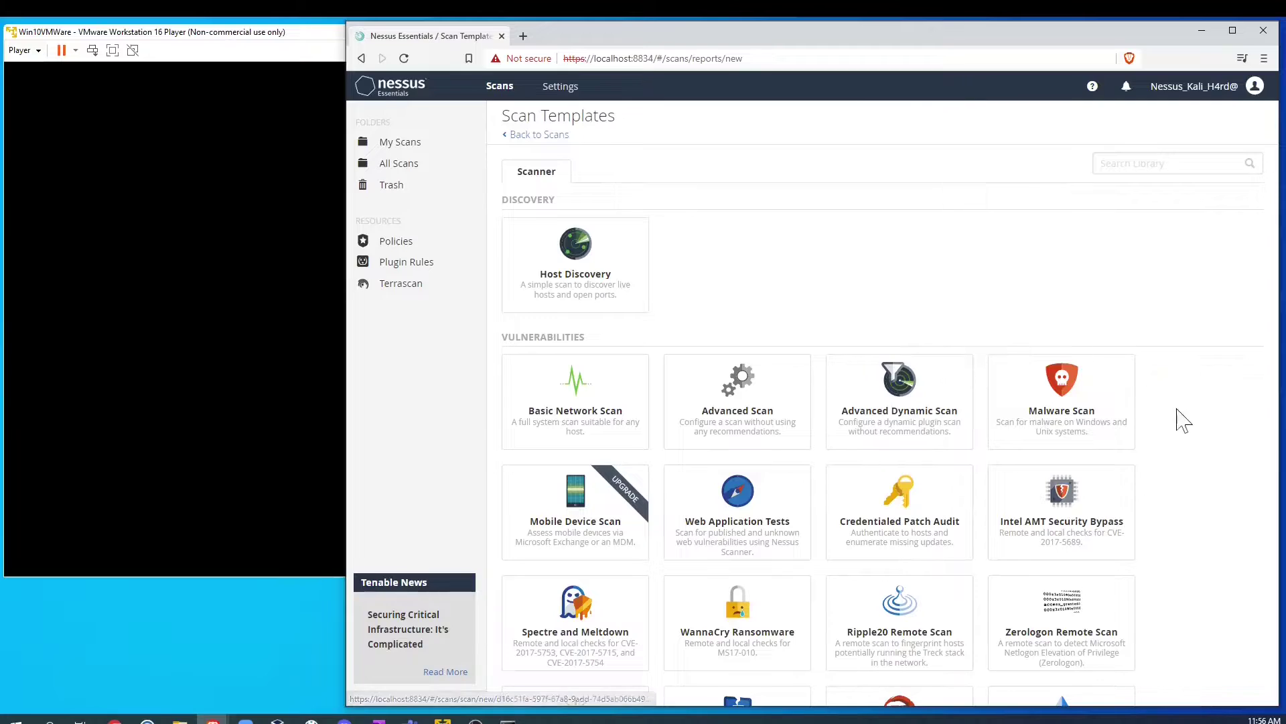
Step: Scroll through the scan template gallery and on to the win10 plugin 57608 SMB Signing page
{"action": "scroll", "coordinate": [1149, 454], "scroll_direction": "down", "scroll_amount": 2}
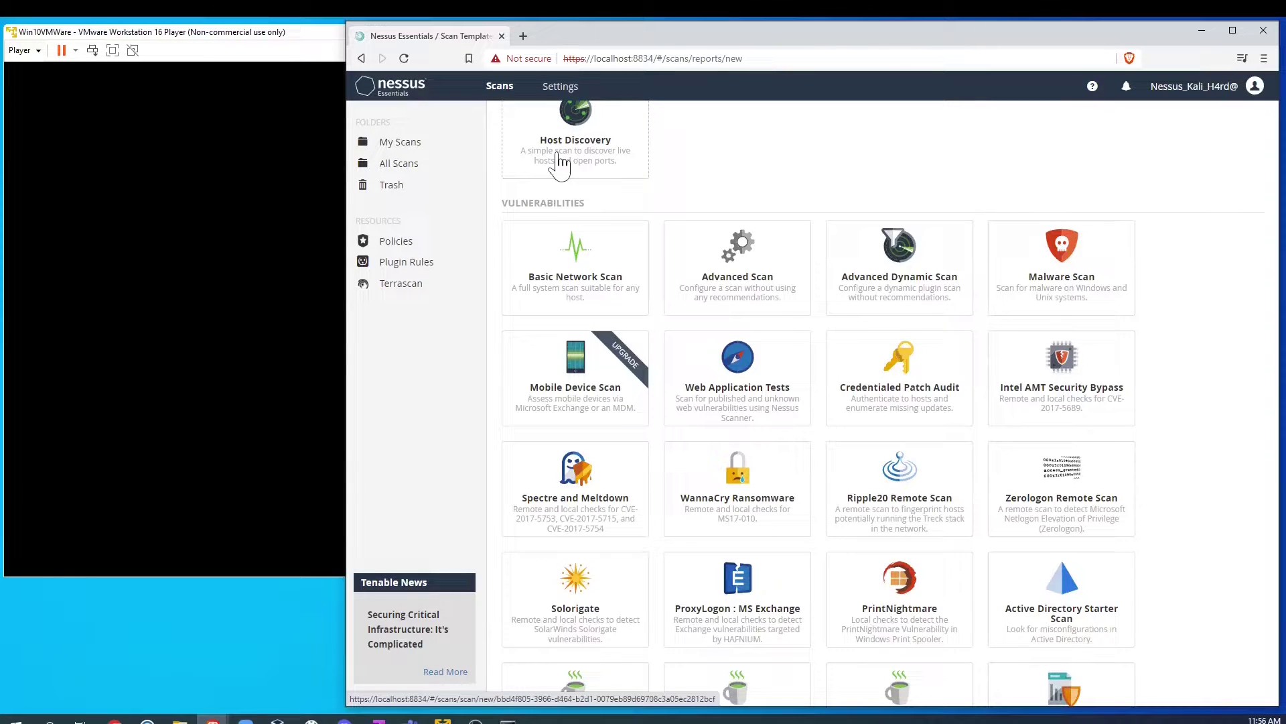
{"action": "scroll", "coordinate": [670, 449], "scroll_direction": "down", "scroll_amount": 1}
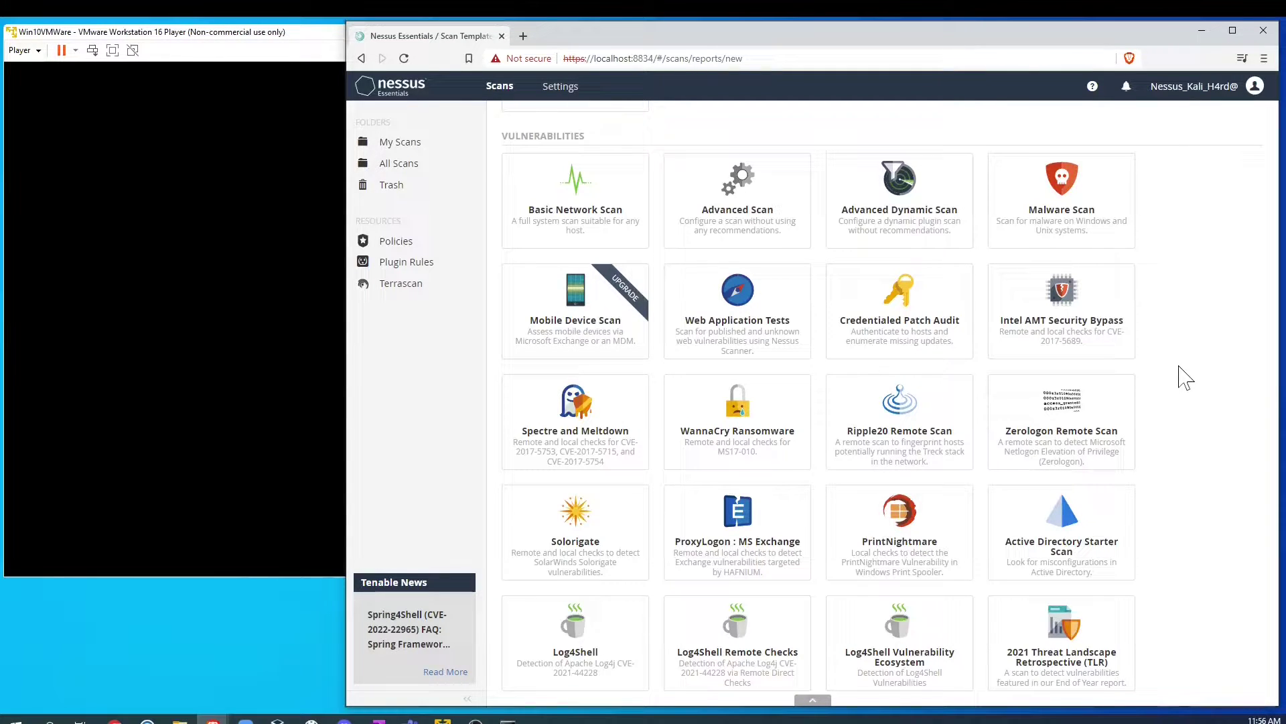
{"action": "scroll", "coordinate": [1188, 379], "scroll_direction": "down", "scroll_amount": 2}
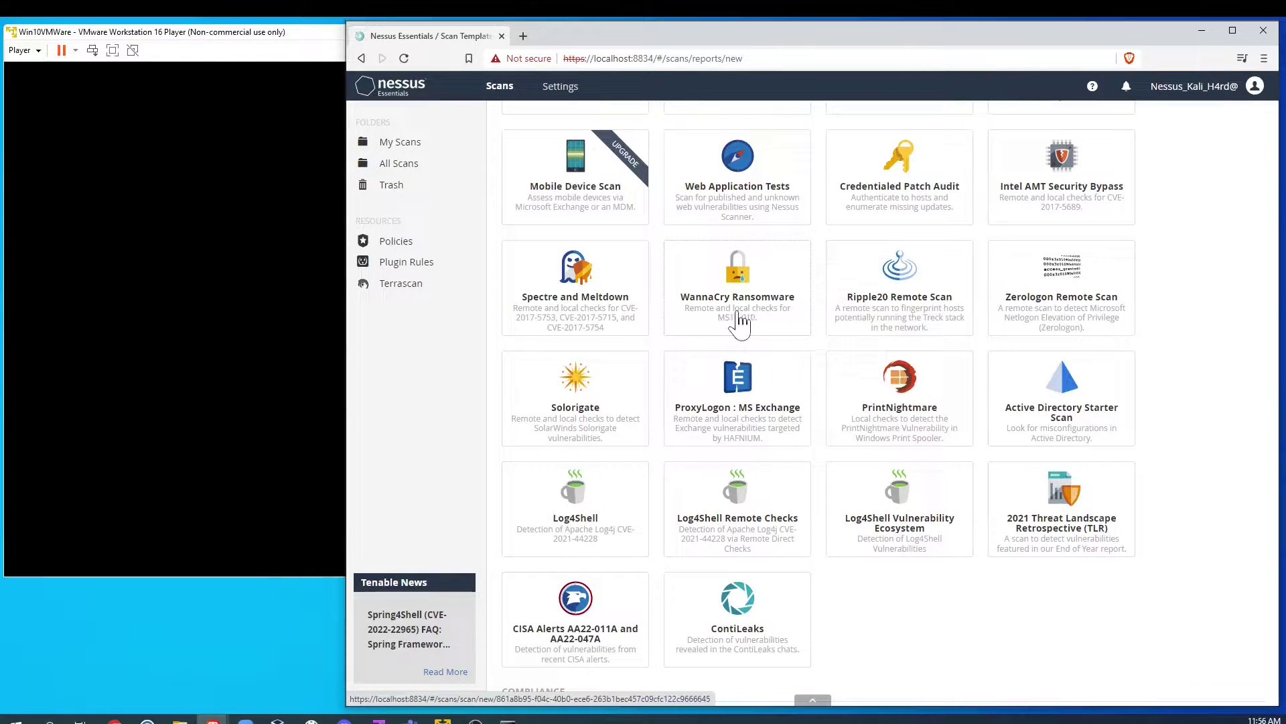
{"action": "scroll", "coordinate": [1210, 420], "scroll_direction": "down", "scroll_amount": 1}
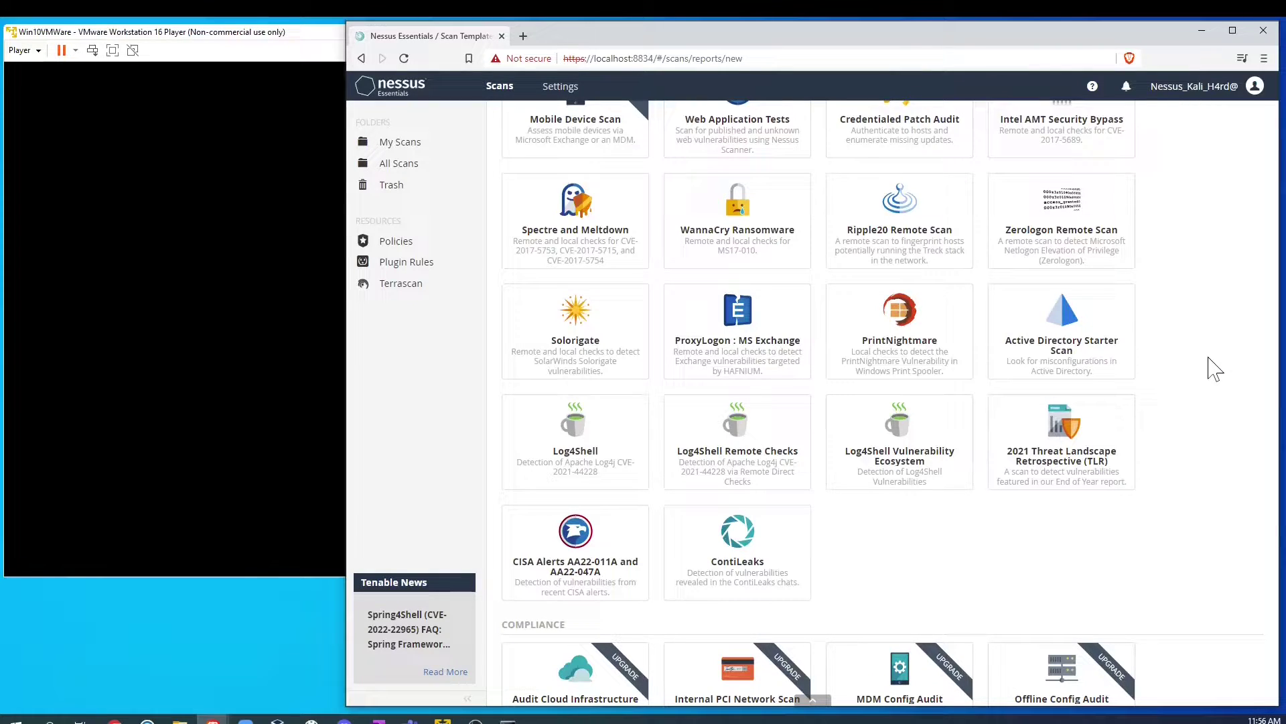
{"action": "scroll", "coordinate": [640, 379], "scroll_direction": "down", "scroll_amount": 1}
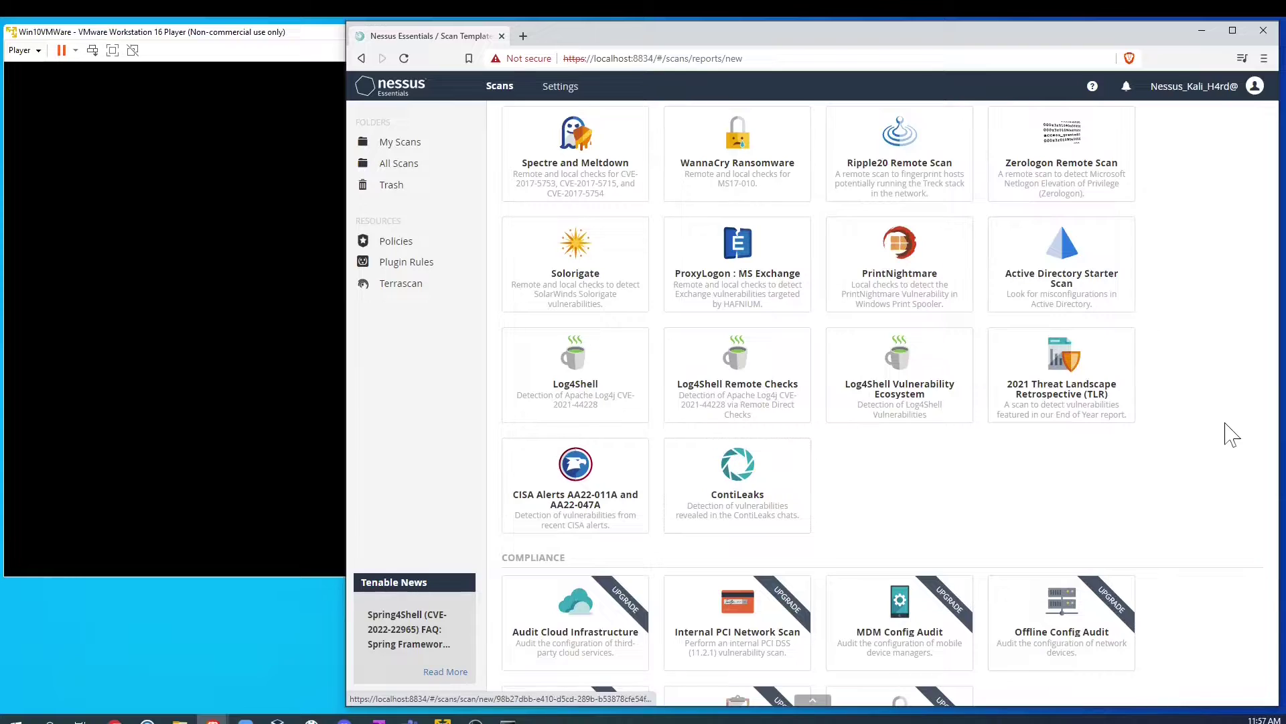
{"action": "scroll", "coordinate": [1232, 435], "scroll_direction": "down", "scroll_amount": 2}
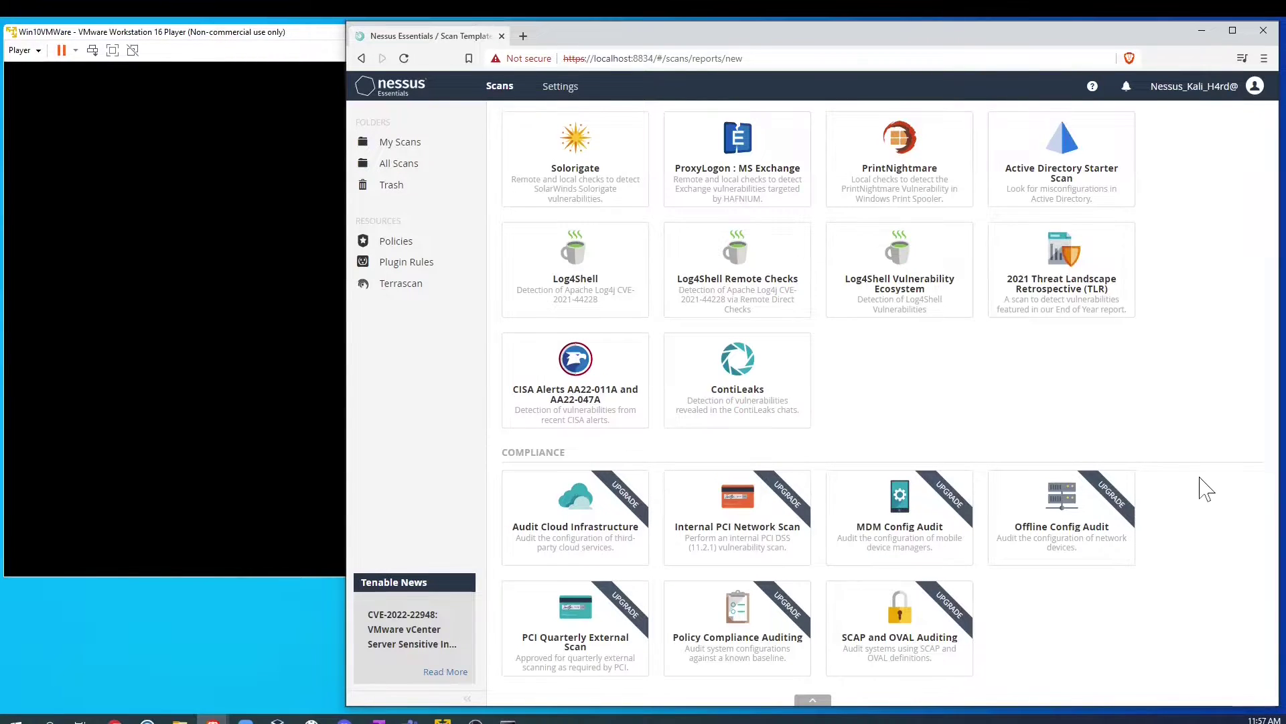
{"action": "scroll", "coordinate": [1206, 489], "scroll_direction": "up", "scroll_amount": 9}
{"action": "scroll", "coordinate": [1206, 489], "scroll_direction": "down", "scroll_amount": 9}
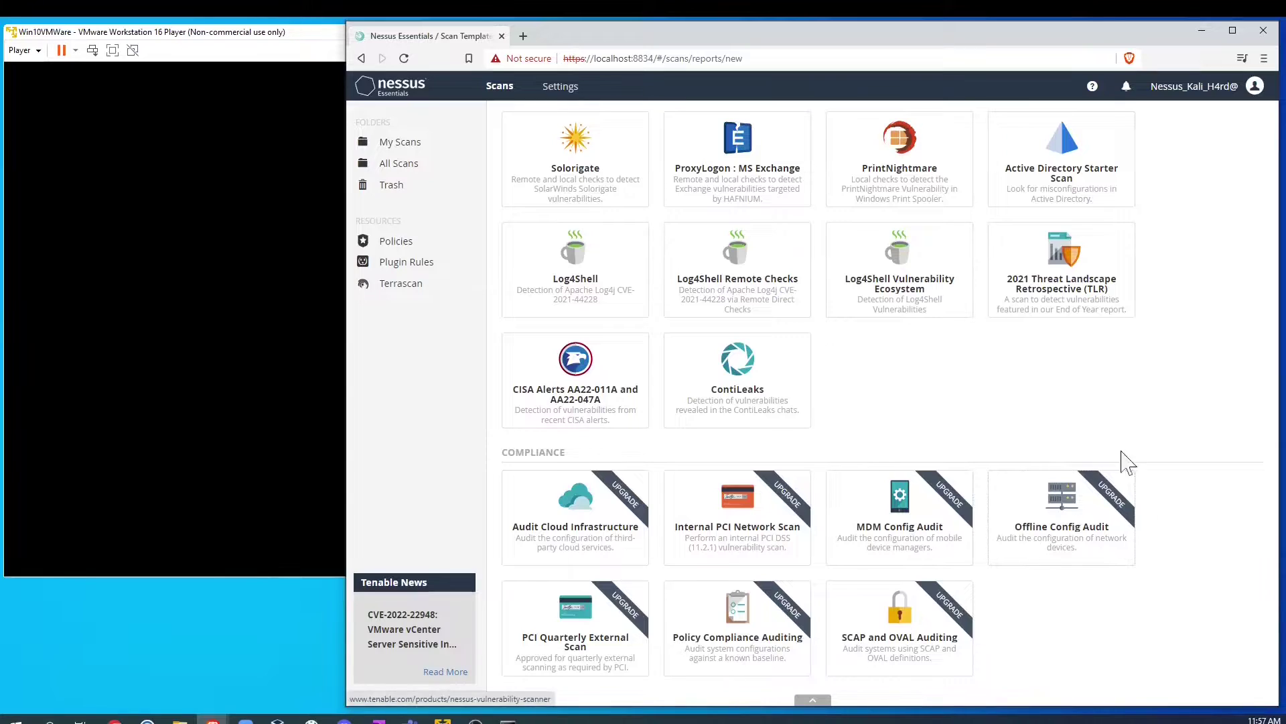
{"action": "scroll", "coordinate": [1110, 407], "scroll_direction": "up", "scroll_amount": 4}
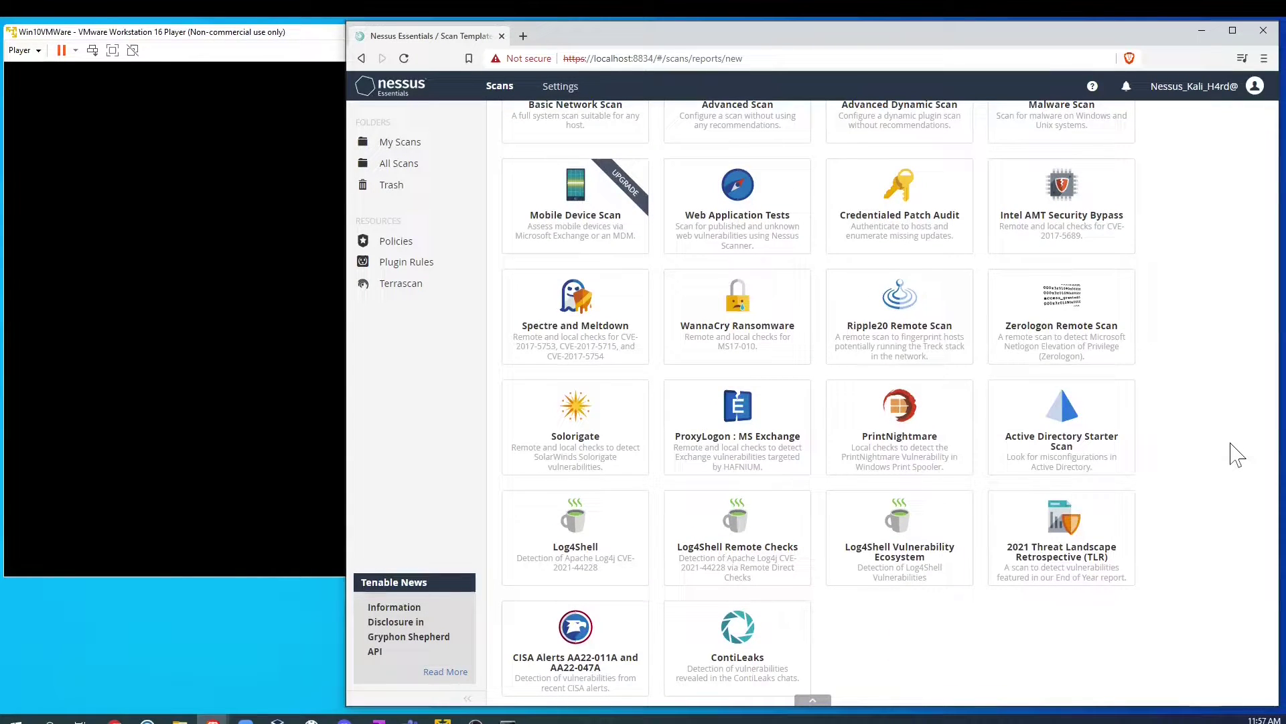
{"action": "scroll", "coordinate": [1237, 455], "scroll_direction": "up", "scroll_amount": 5}
{"action": "scroll", "coordinate": [1238, 455], "scroll_direction": "down", "scroll_amount": 3}
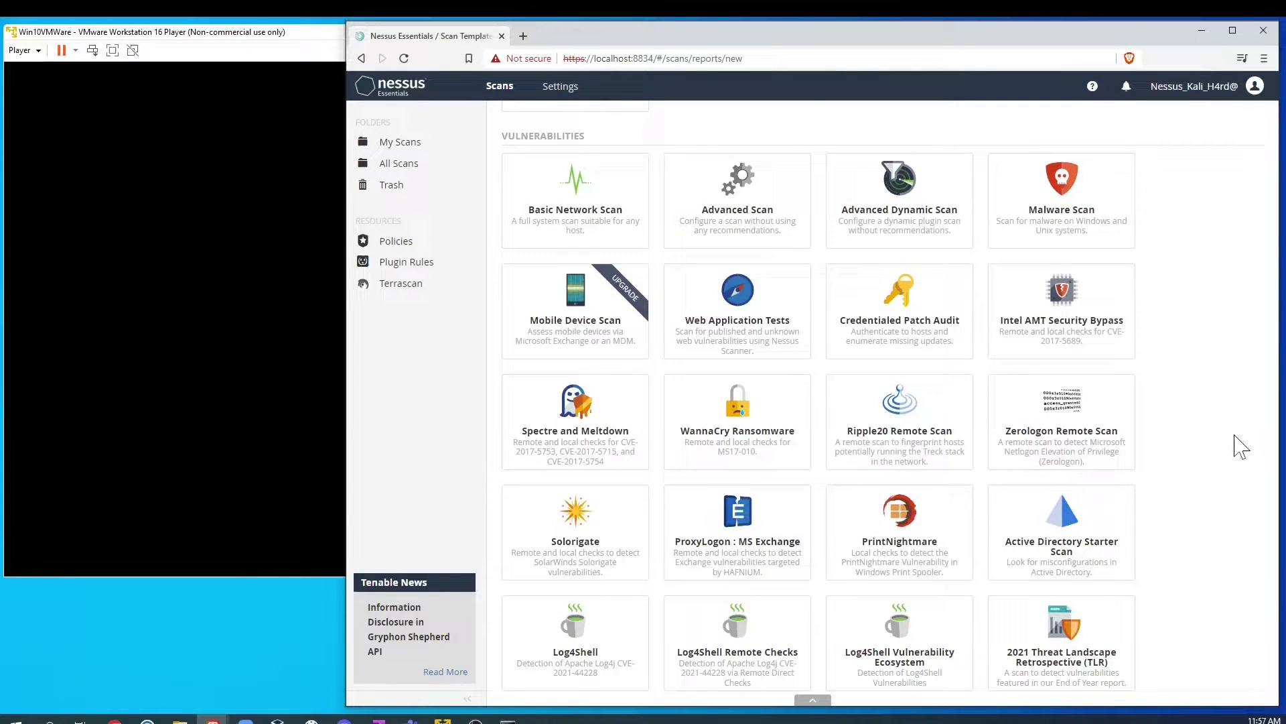
{"action": "scroll", "coordinate": [1202, 455], "scroll_direction": "up", "scroll_amount": 3}
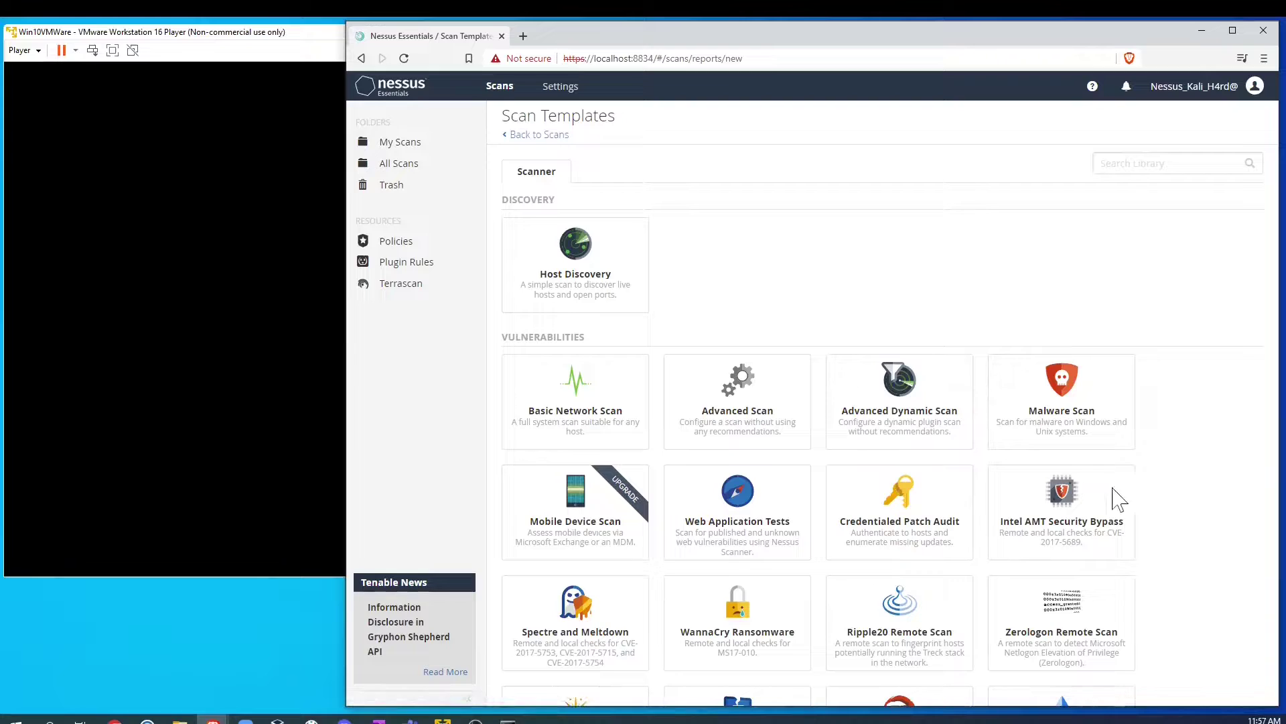
{"action": "scroll", "coordinate": [804, 472], "scroll_direction": "down", "scroll_amount": 2}
{"action": "scroll", "coordinate": [626, 482], "scroll_direction": "up", "scroll_amount": 3}
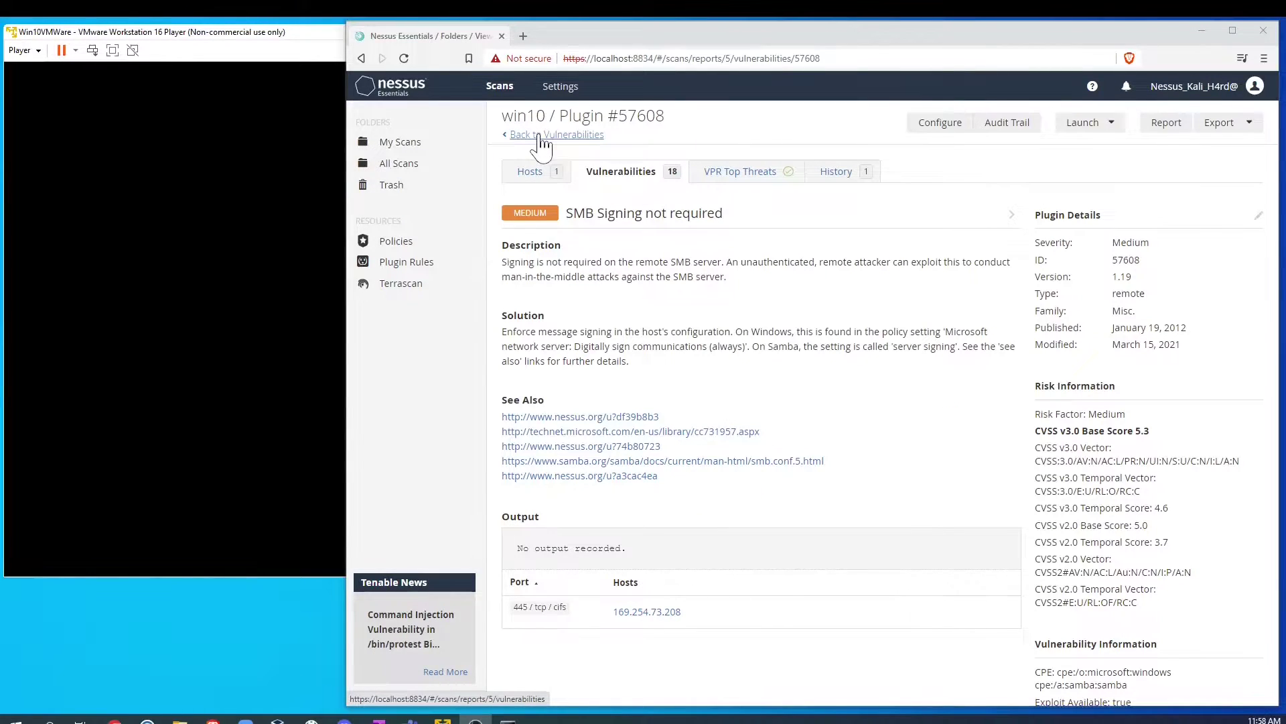
Step: Leave the SMB signing details, reopen the win10 scan from My Scans, and open its configuration
{"action": "left_click", "coordinate": [537, 134]}
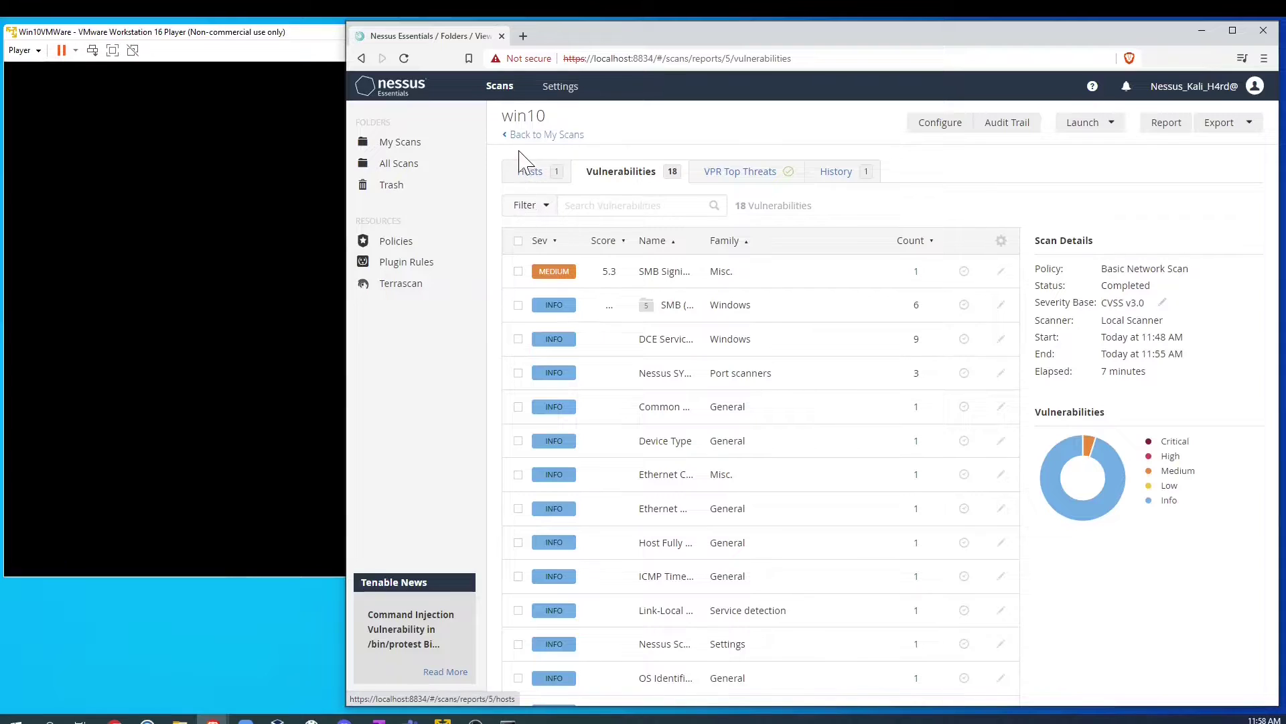
{"action": "left_click", "coordinate": [524, 135]}
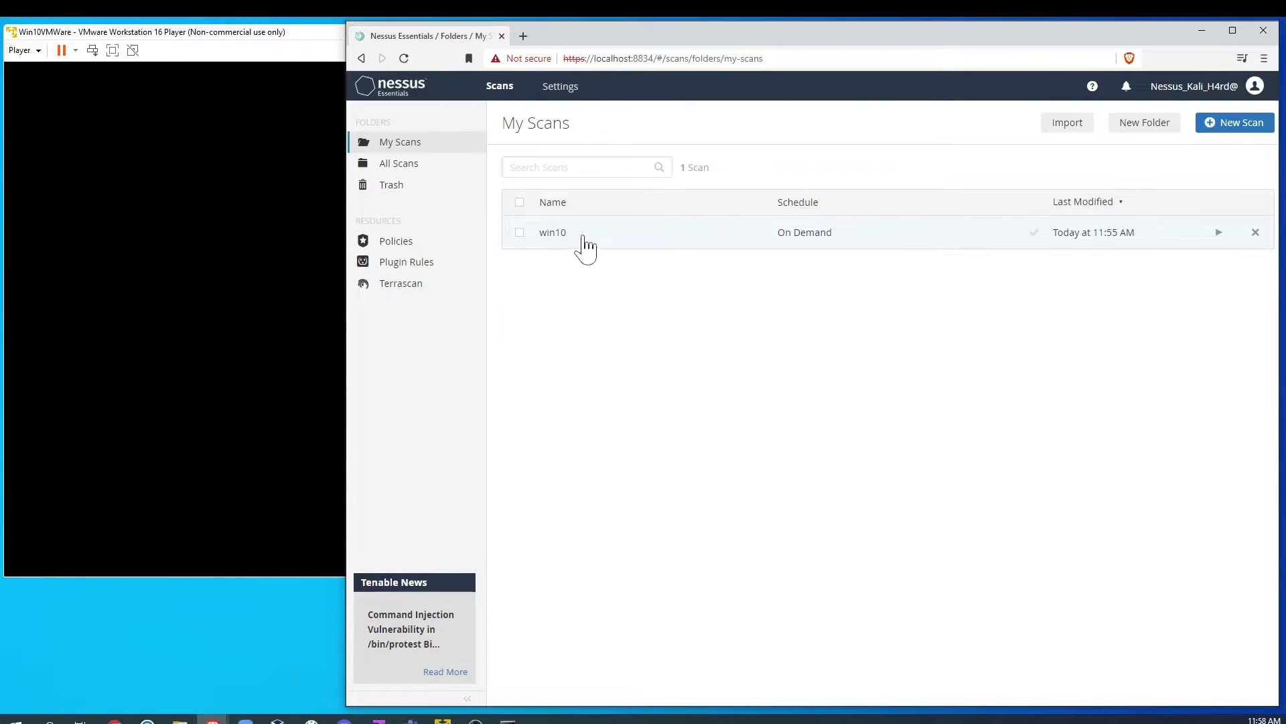
{"action": "left_click", "coordinate": [580, 244]}
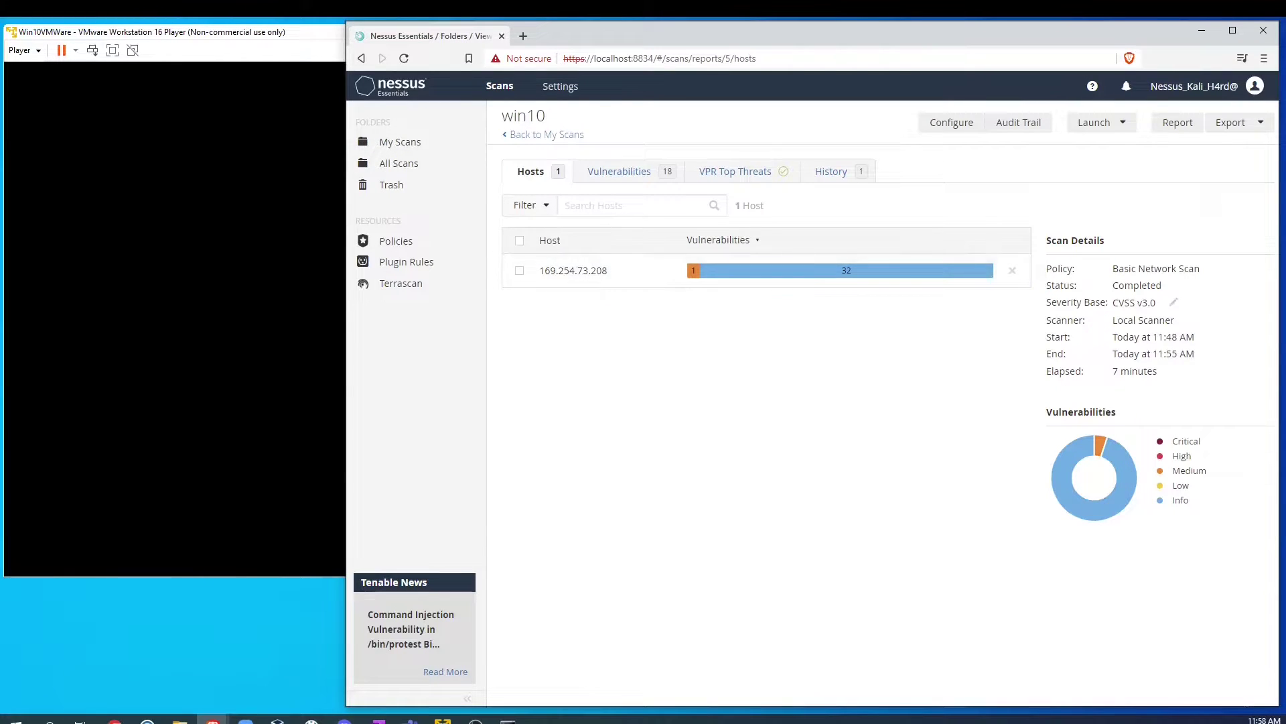
{"action": "left_click", "coordinate": [522, 138]}
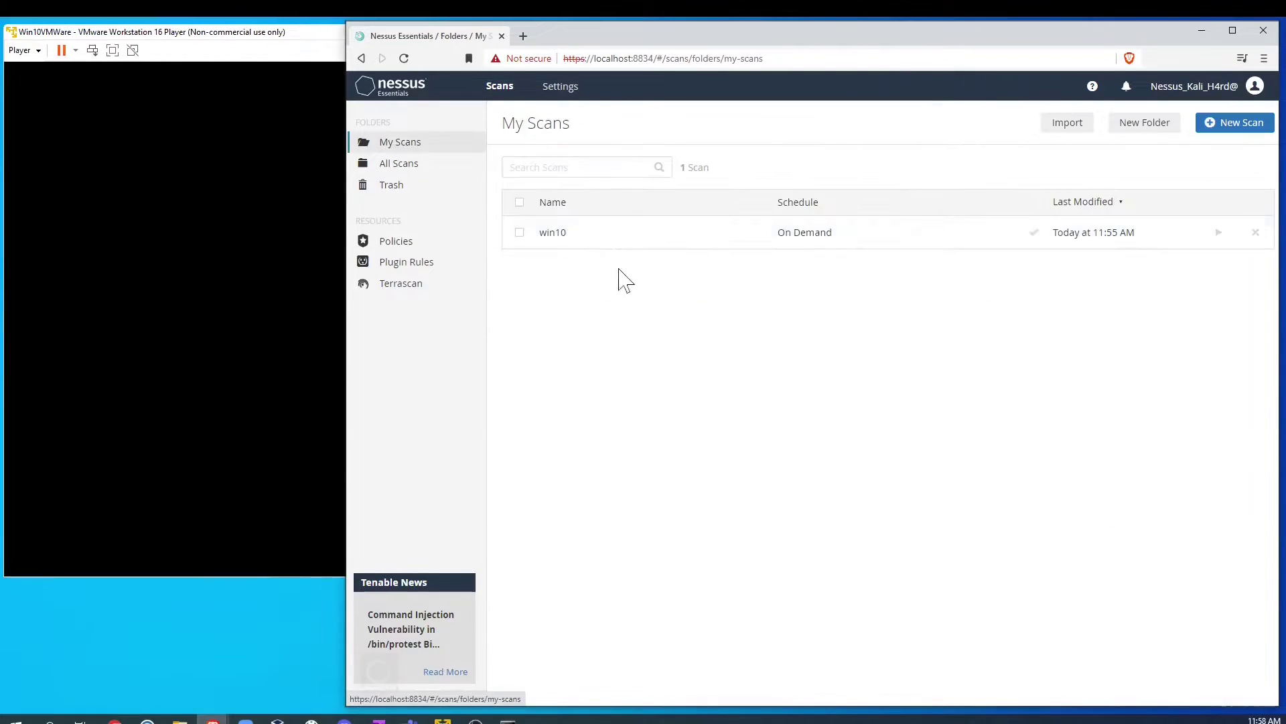
{"action": "left_click", "coordinate": [680, 234]}
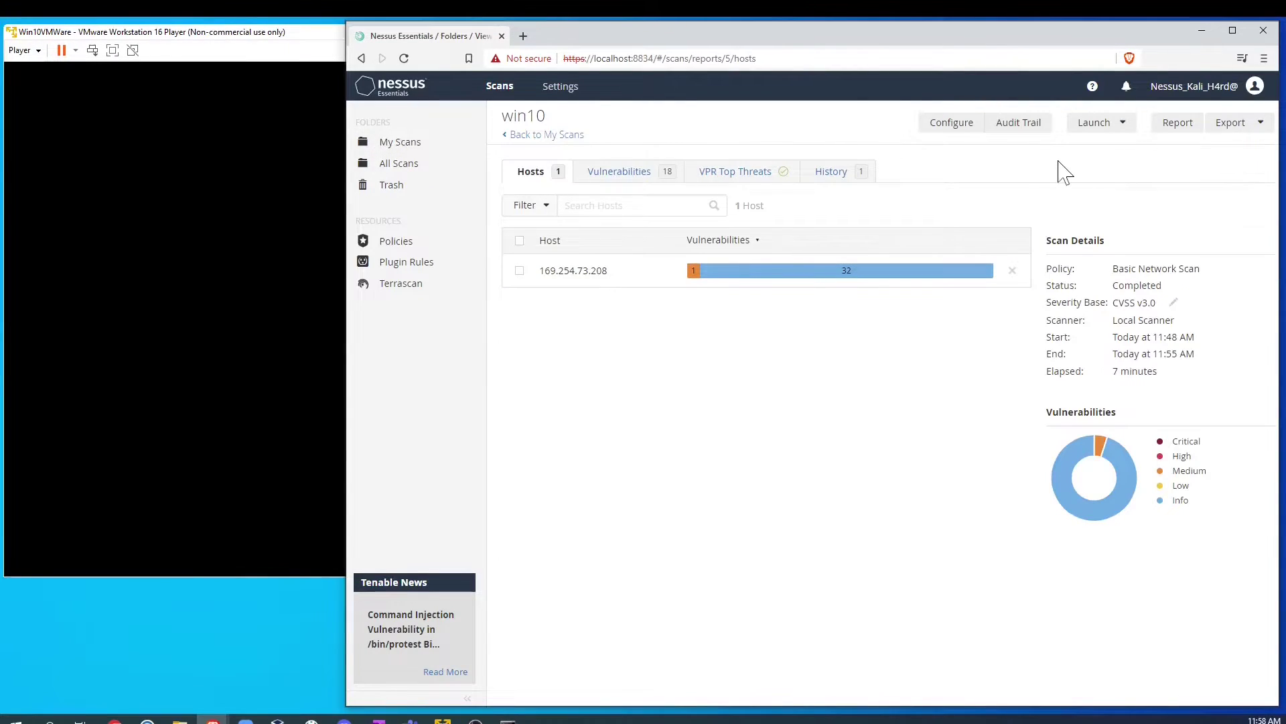
{"action": "left_click", "coordinate": [951, 126]}
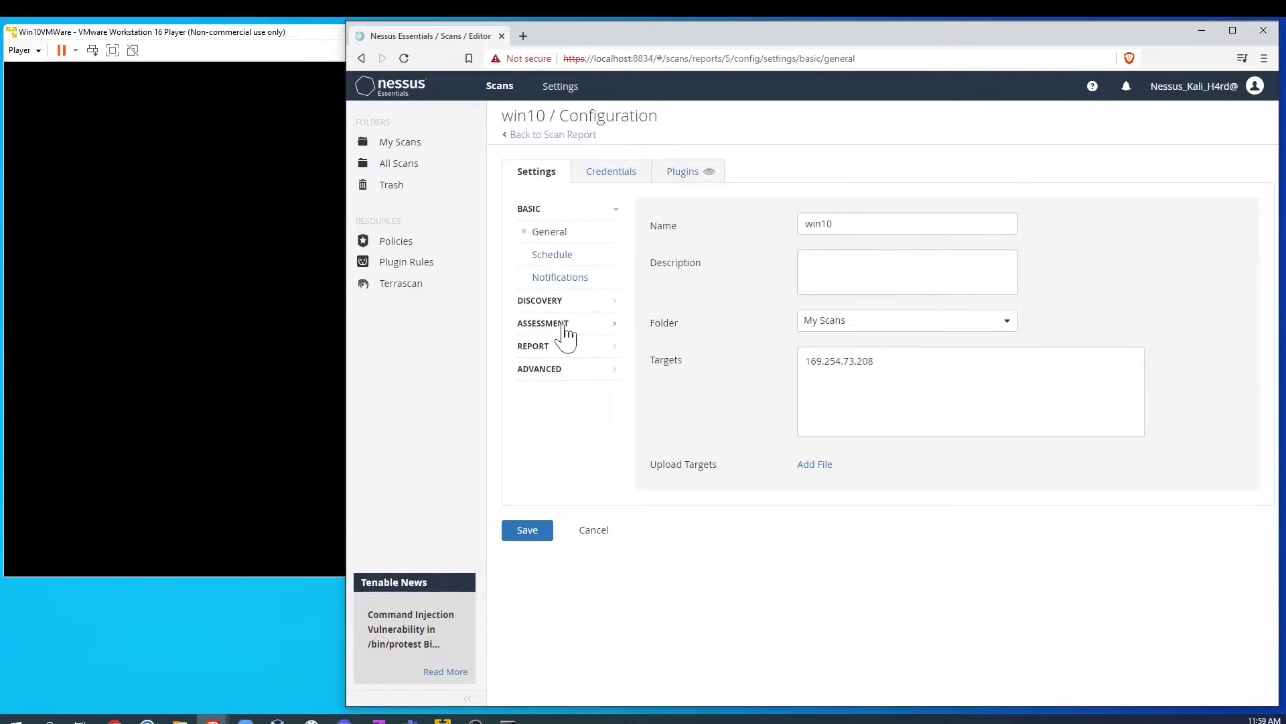
Step: Show the win10 scan's Credentials tab listing SSH and Windows under Host
{"action": "left_click", "coordinate": [618, 185]}
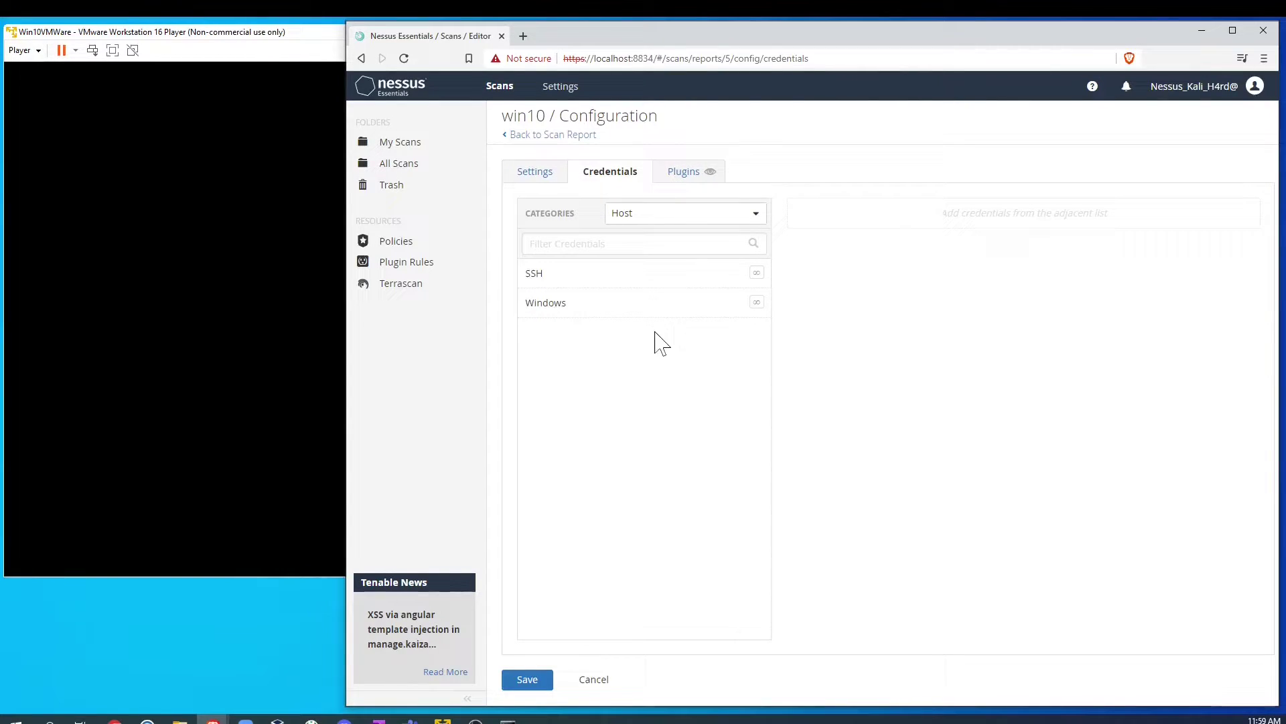
Step: Add a Windows credential and review its authentication methods, keeping Password
{"action": "left_click", "coordinate": [545, 307]}
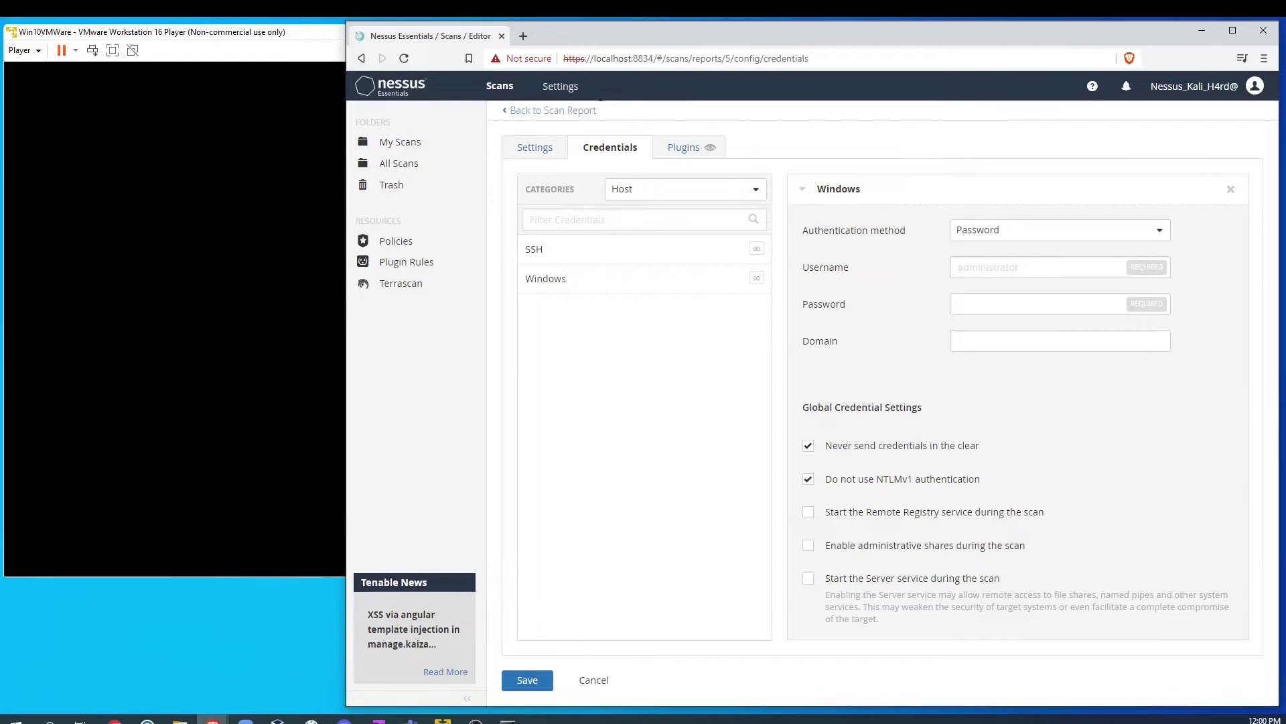
{"action": "left_click", "coordinate": [1059, 341]}
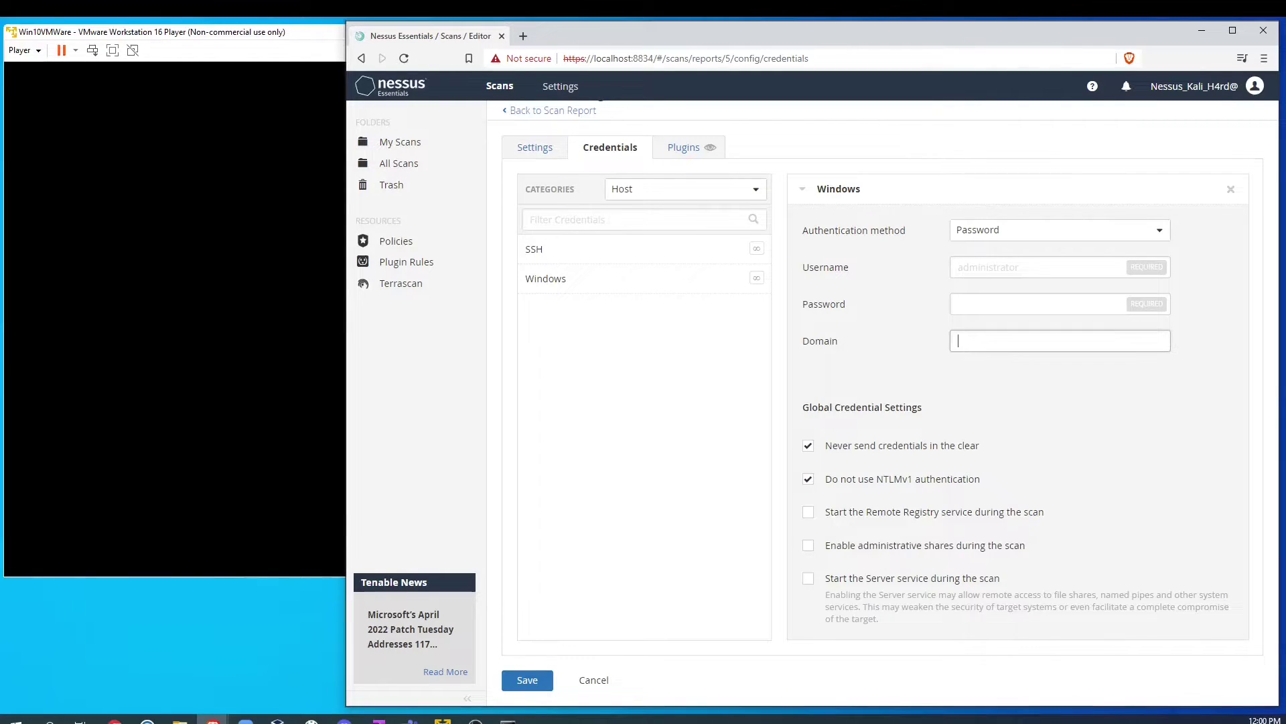
{"action": "left_click", "coordinate": [1100, 231]}
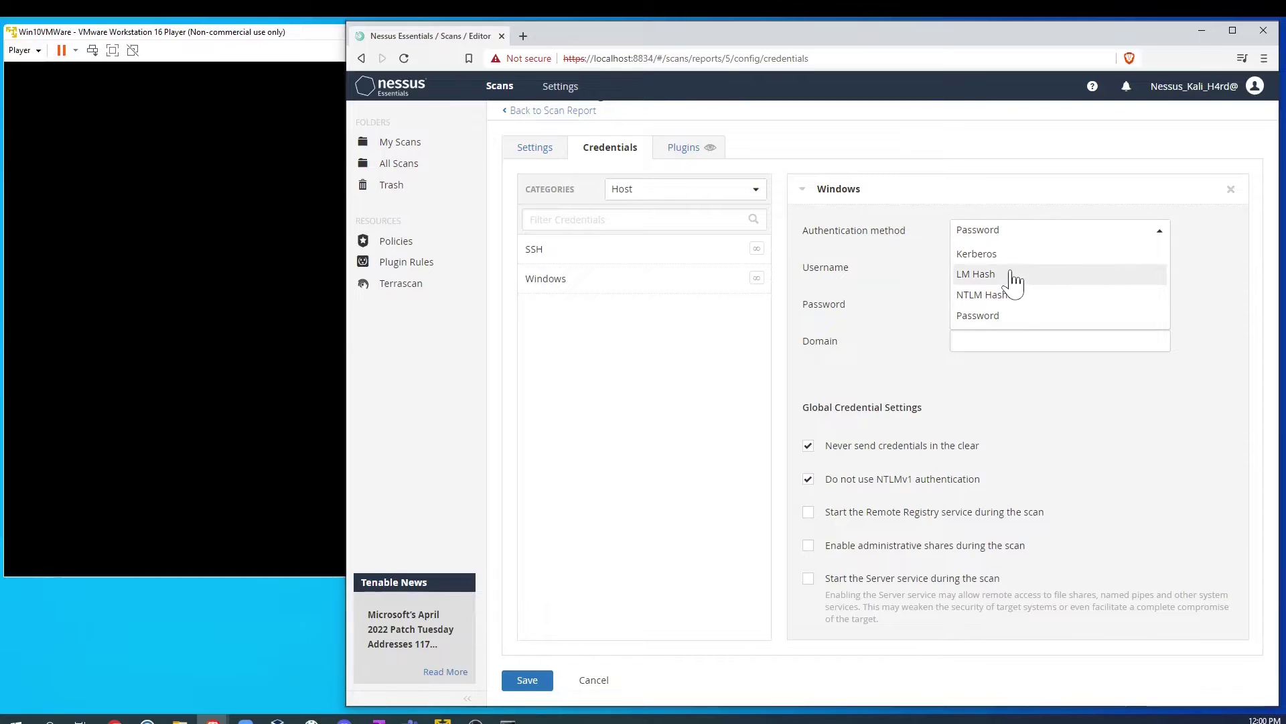
{"action": "left_click", "coordinate": [1185, 287]}
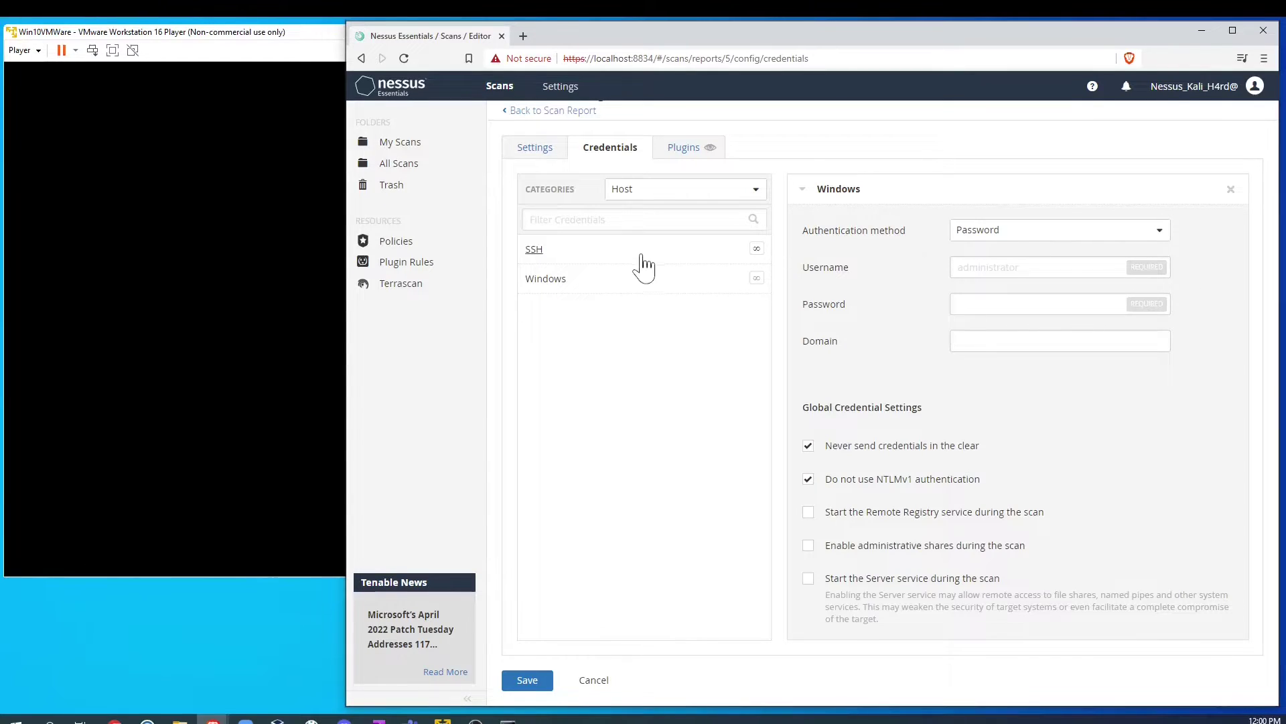
Step: Add an SSH credential keeping public key authentication, then add a second Windows credential
{"action": "left_click", "coordinate": [642, 255]}
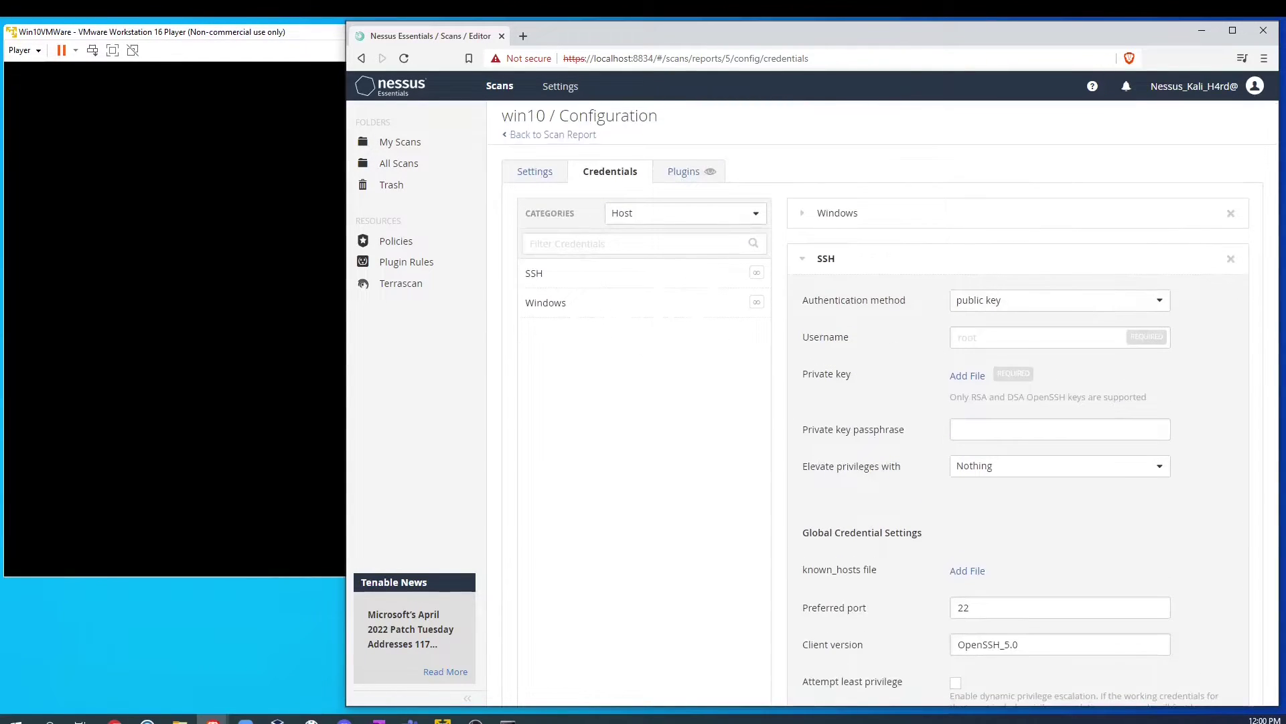
{"action": "left_click", "coordinate": [1067, 303]}
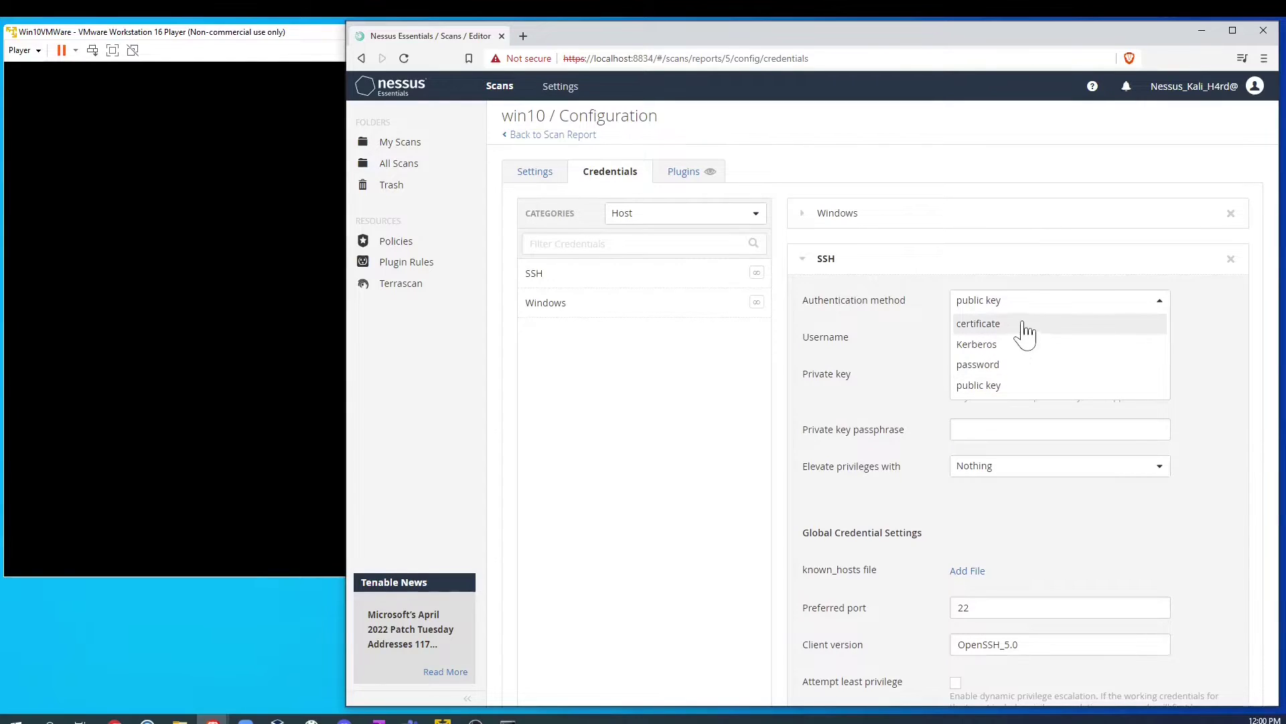
{"action": "left_click", "coordinate": [1225, 350]}
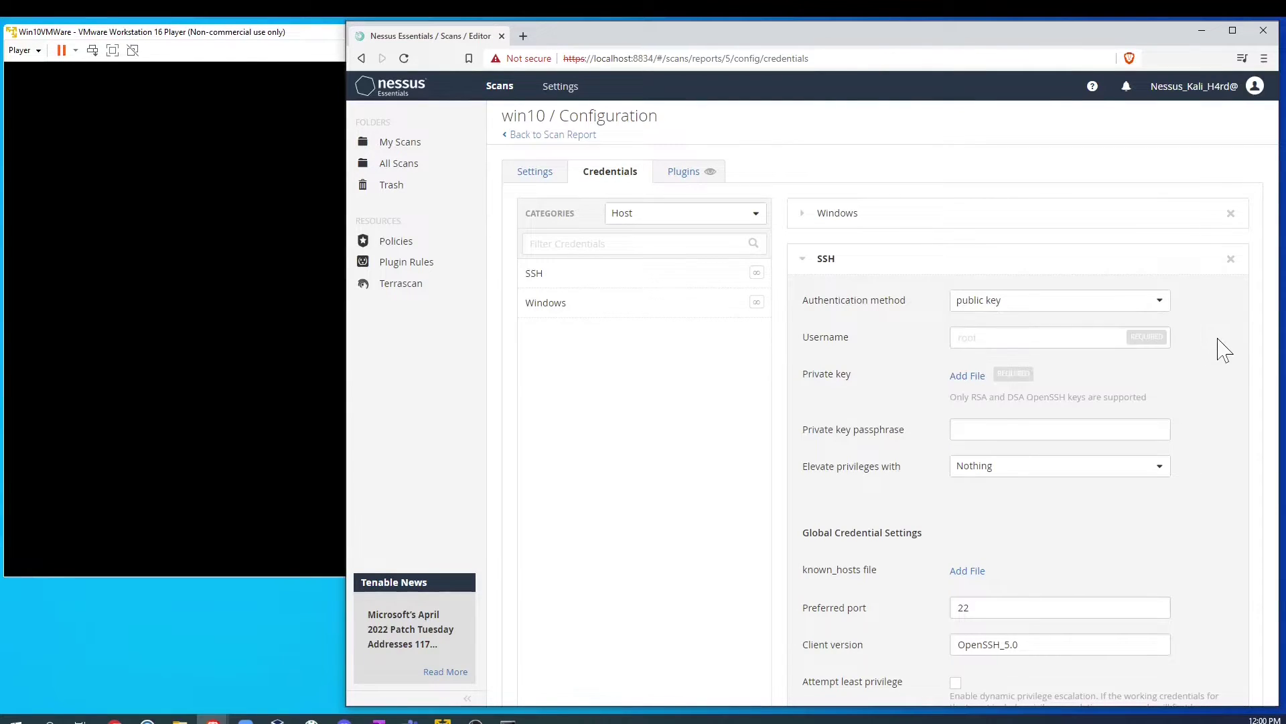
{"action": "left_click", "coordinate": [543, 311]}
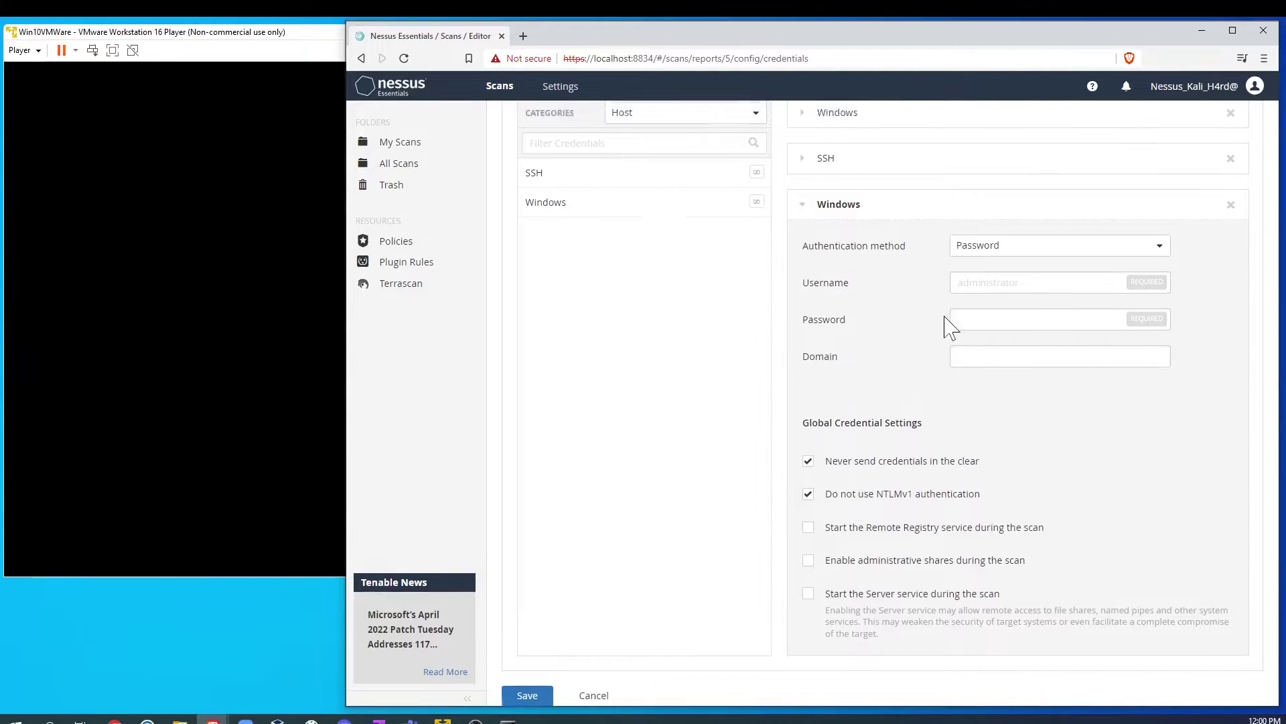
{"action": "scroll", "coordinate": [950, 327], "scroll_direction": "up", "scroll_amount": 1}
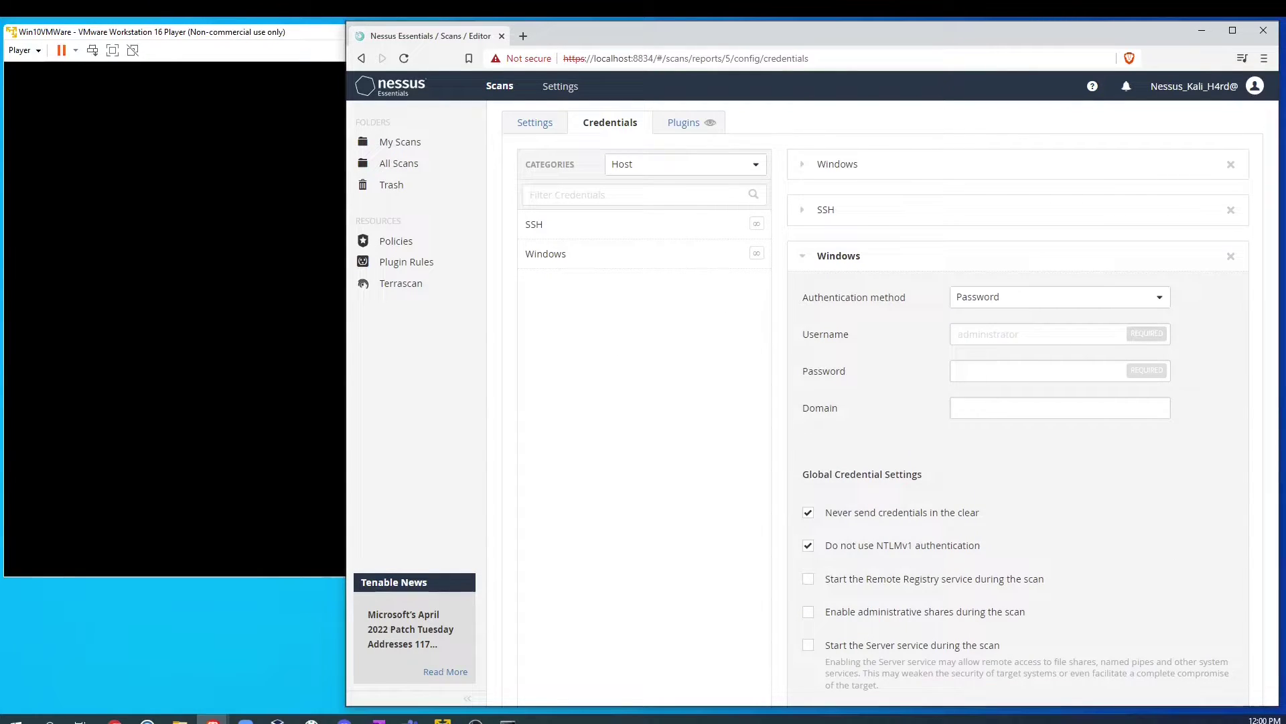
{"action": "scroll", "coordinate": [914, 442], "scroll_direction": "down", "scroll_amount": 2}
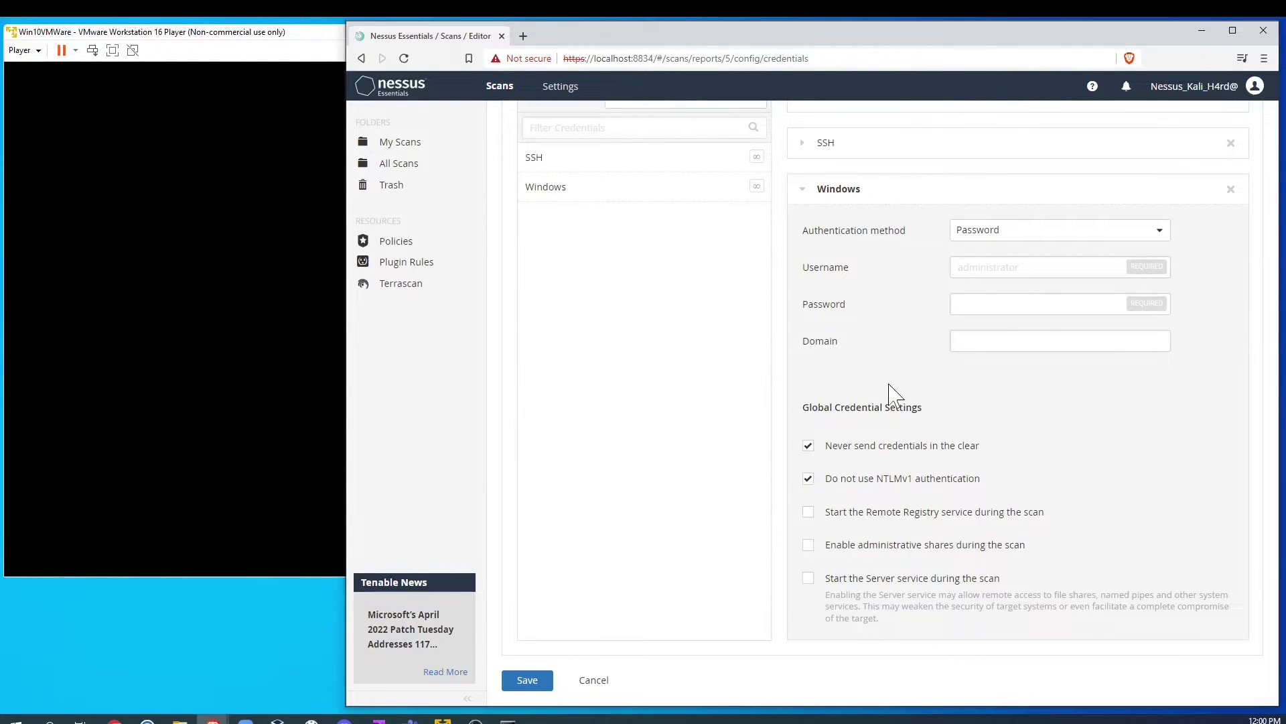
{"action": "scroll", "coordinate": [894, 396], "scroll_direction": "up", "scroll_amount": 3}
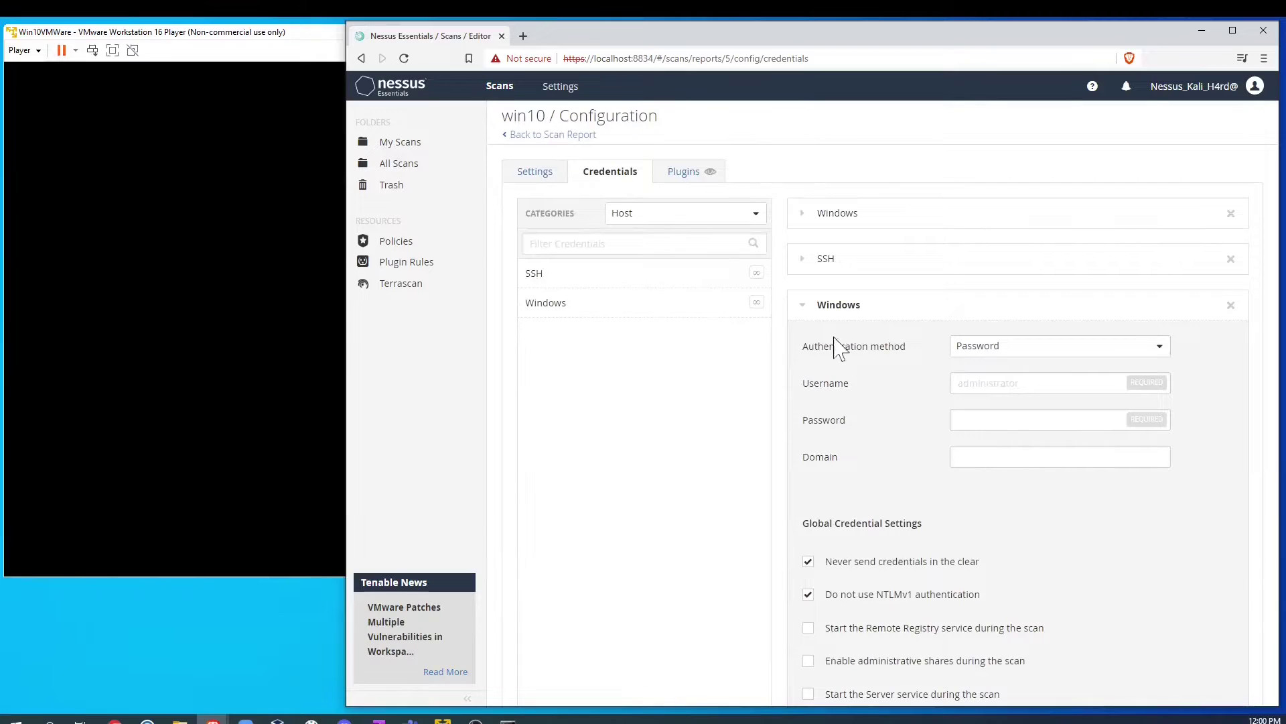
Step: Reopen the SMB Signing not required finding from the win10 Vulnerabilities list, then go back
{"action": "left_click", "coordinate": [524, 135]}
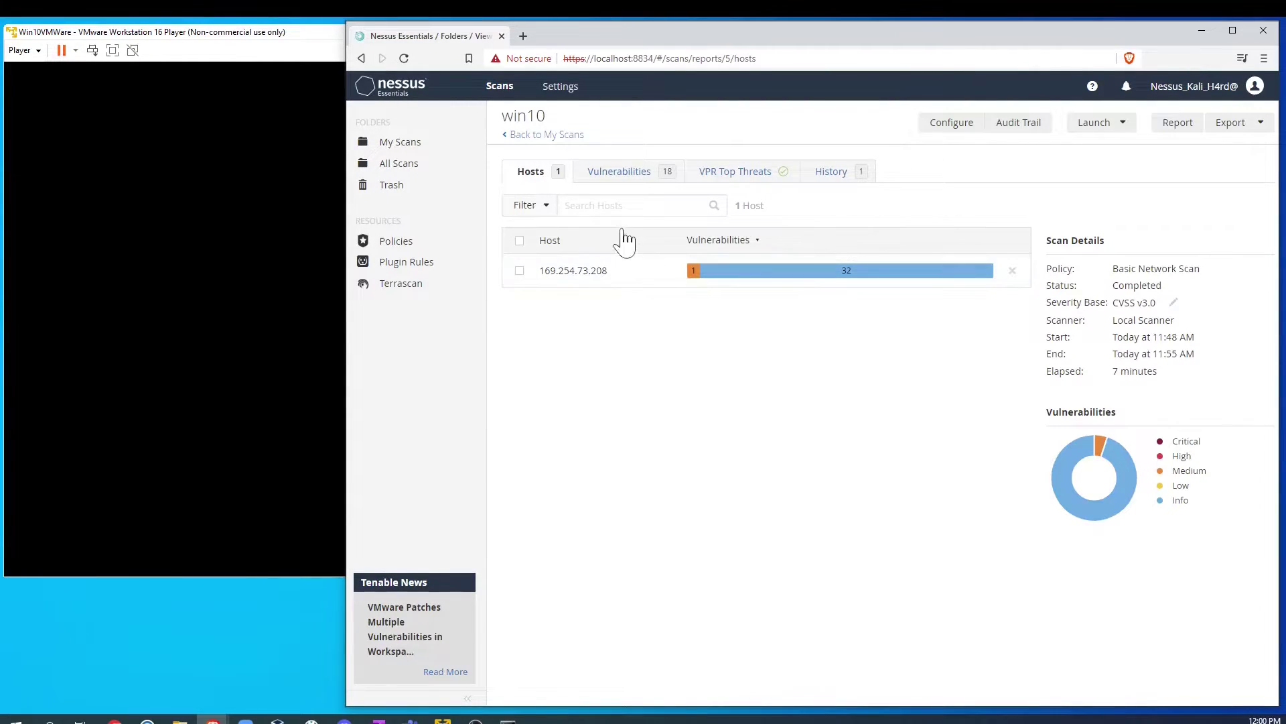
{"action": "left_click", "coordinate": [623, 180]}
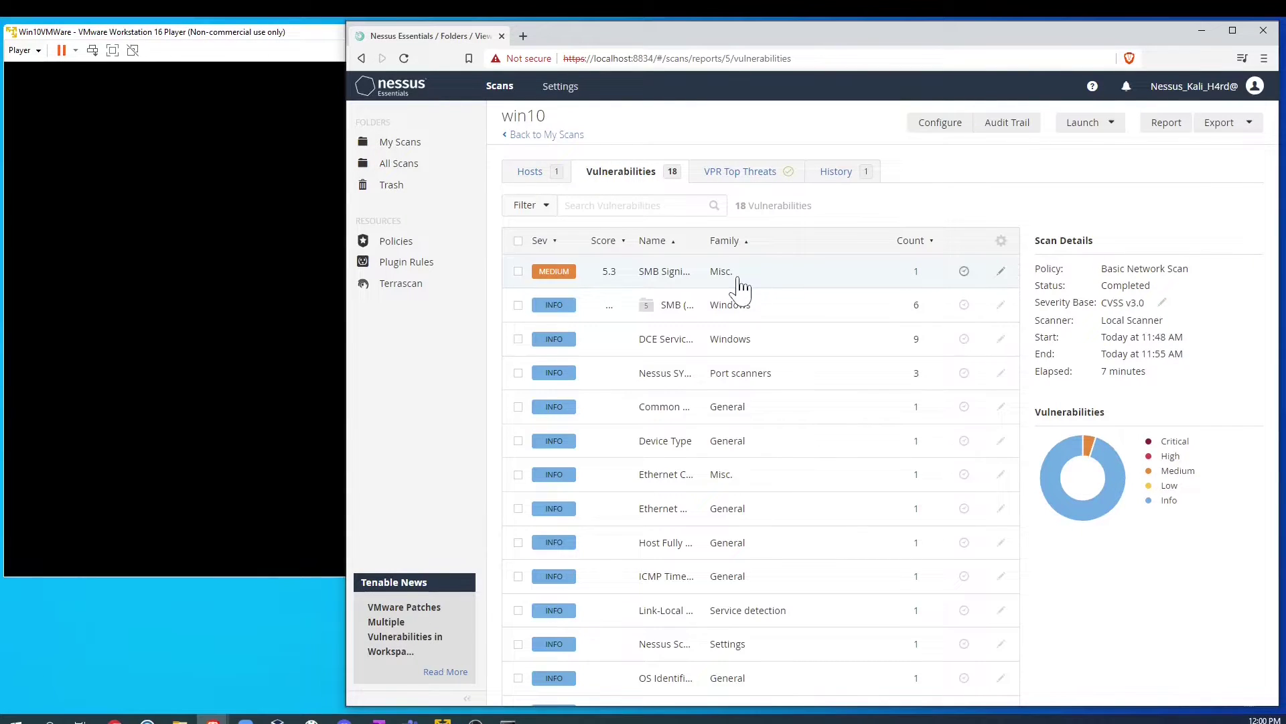
{"action": "left_click", "coordinate": [765, 286]}
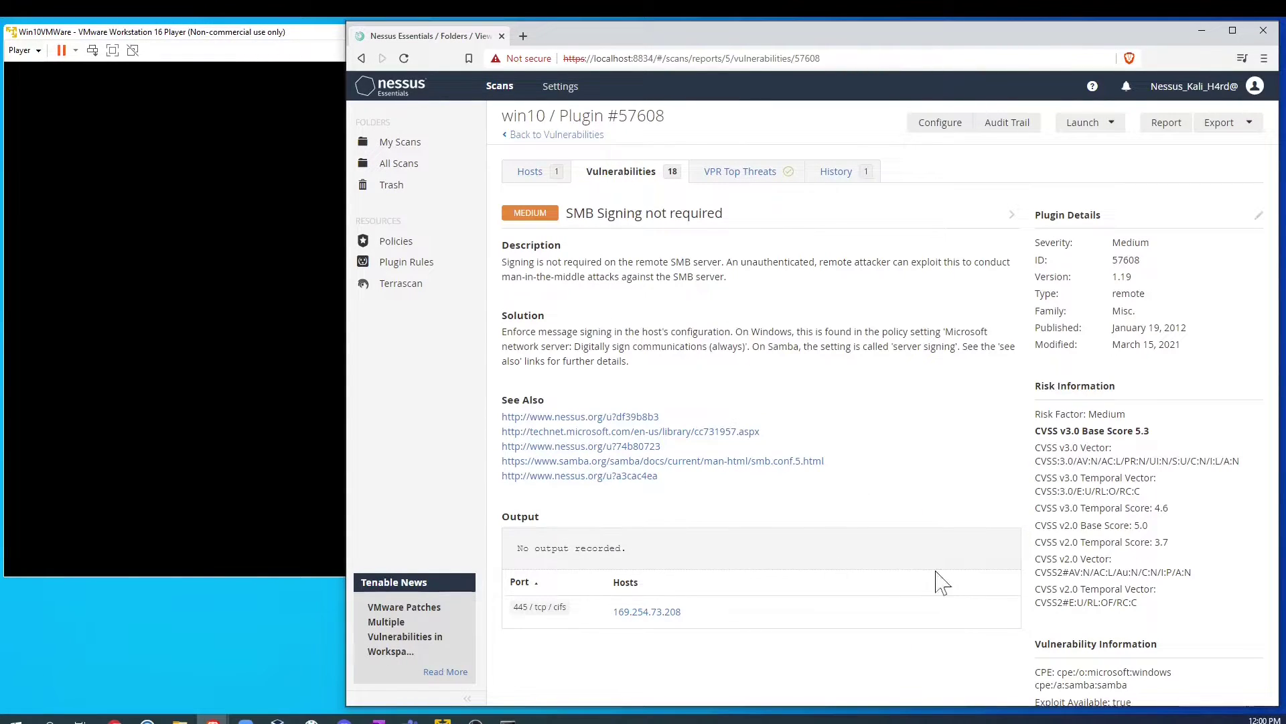
{"action": "scroll", "coordinate": [922, 607], "scroll_direction": "down", "scroll_amount": 1}
{"action": "scroll", "coordinate": [918, 608], "scroll_direction": "up", "scroll_amount": 1}
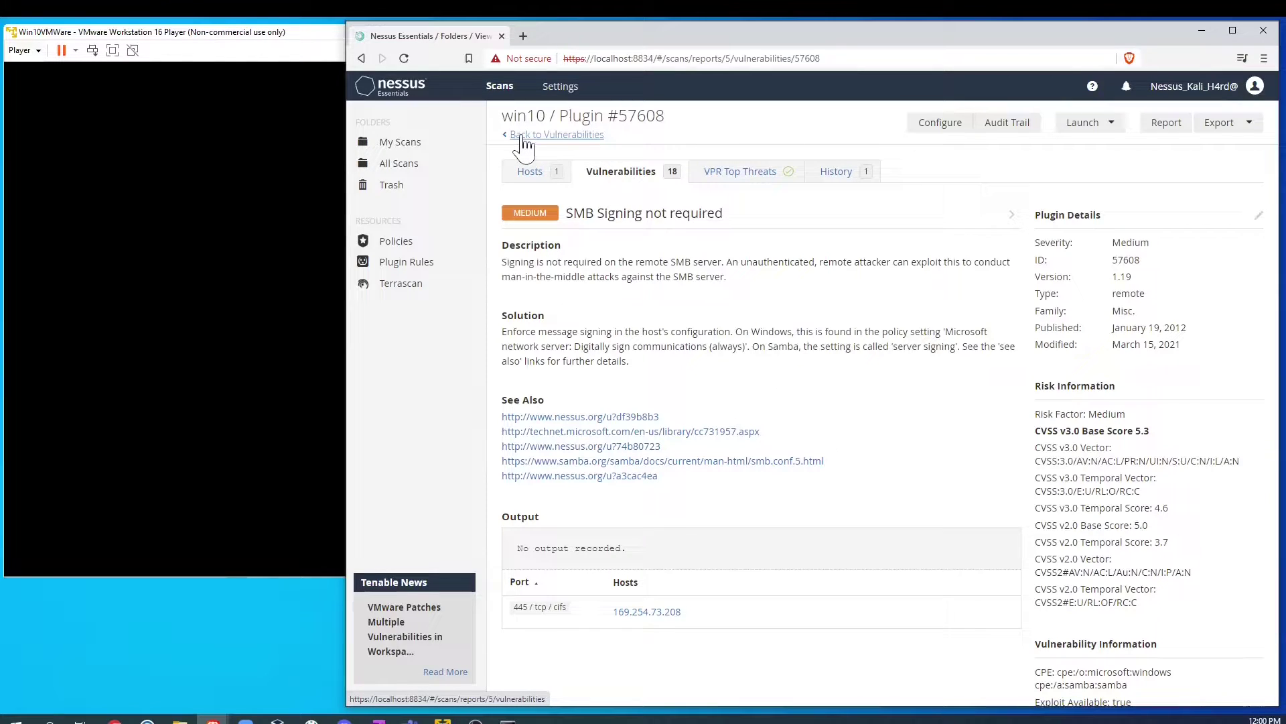
{"action": "left_click", "coordinate": [522, 136]}
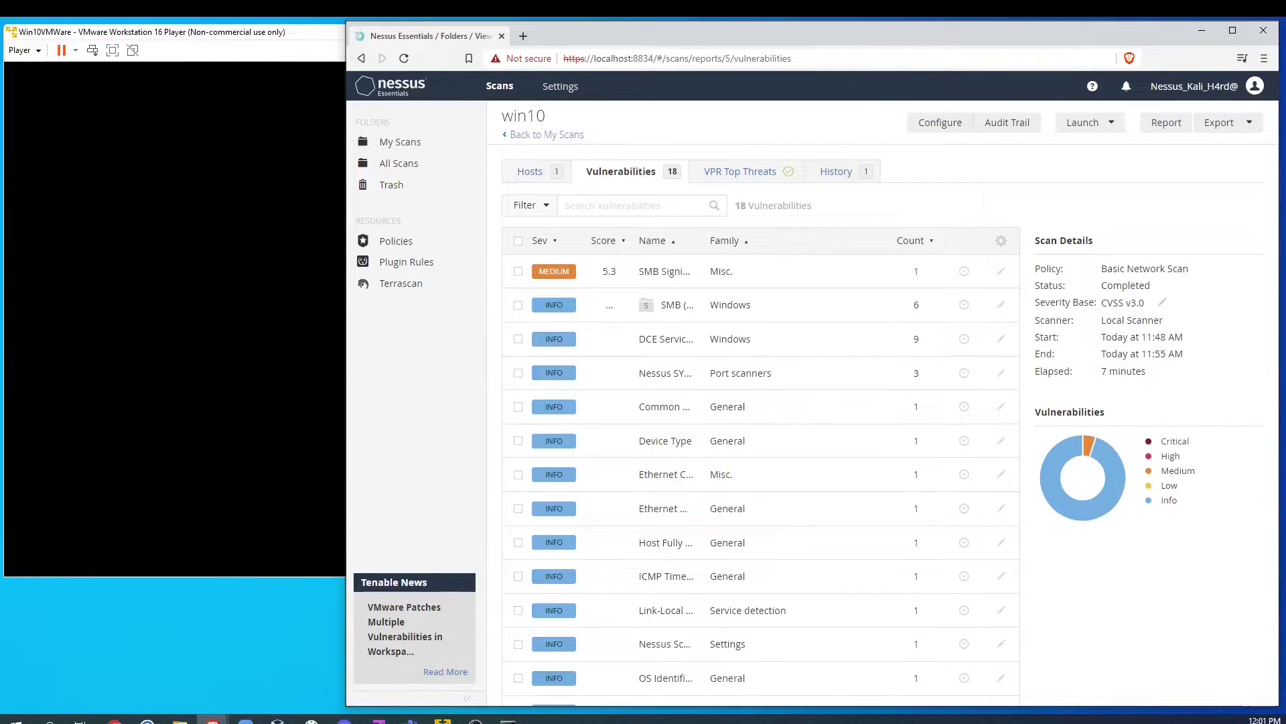
Step: Reopen the win10 scan's Windows credential form, then back out to My Scans without saving
{"action": "left_click", "coordinate": [925, 126]}
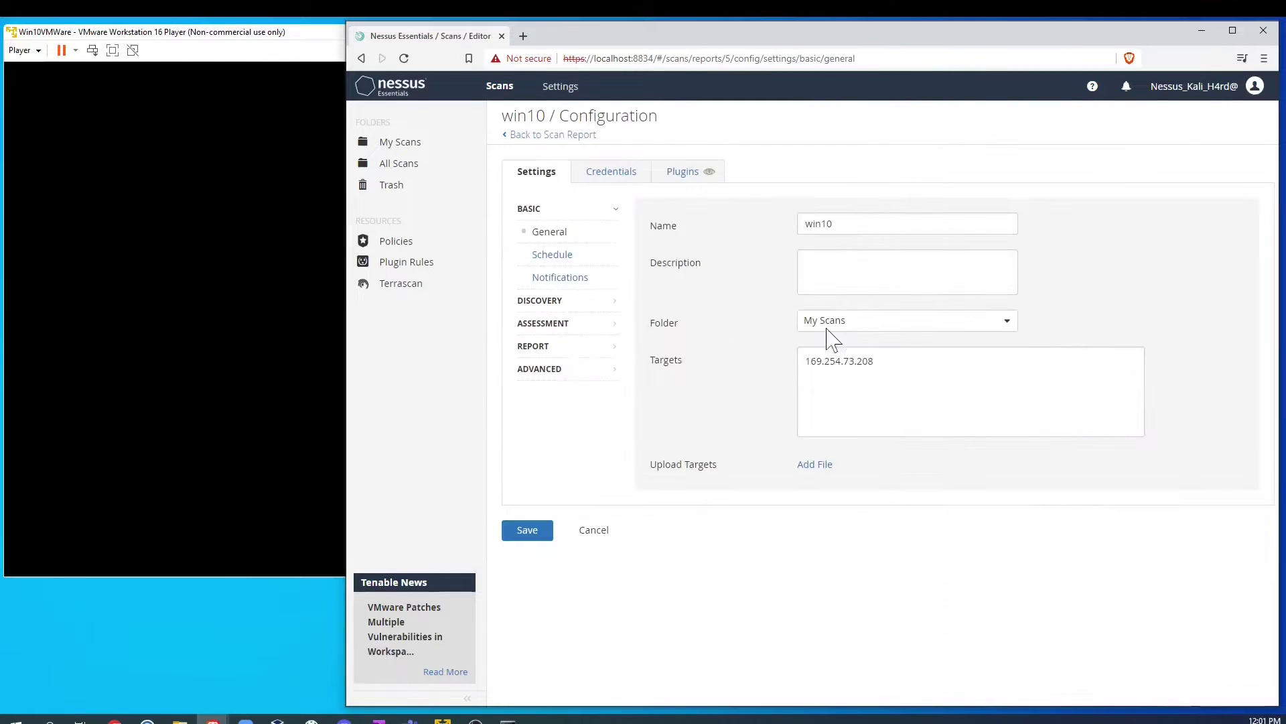
{"action": "left_click", "coordinate": [600, 174]}
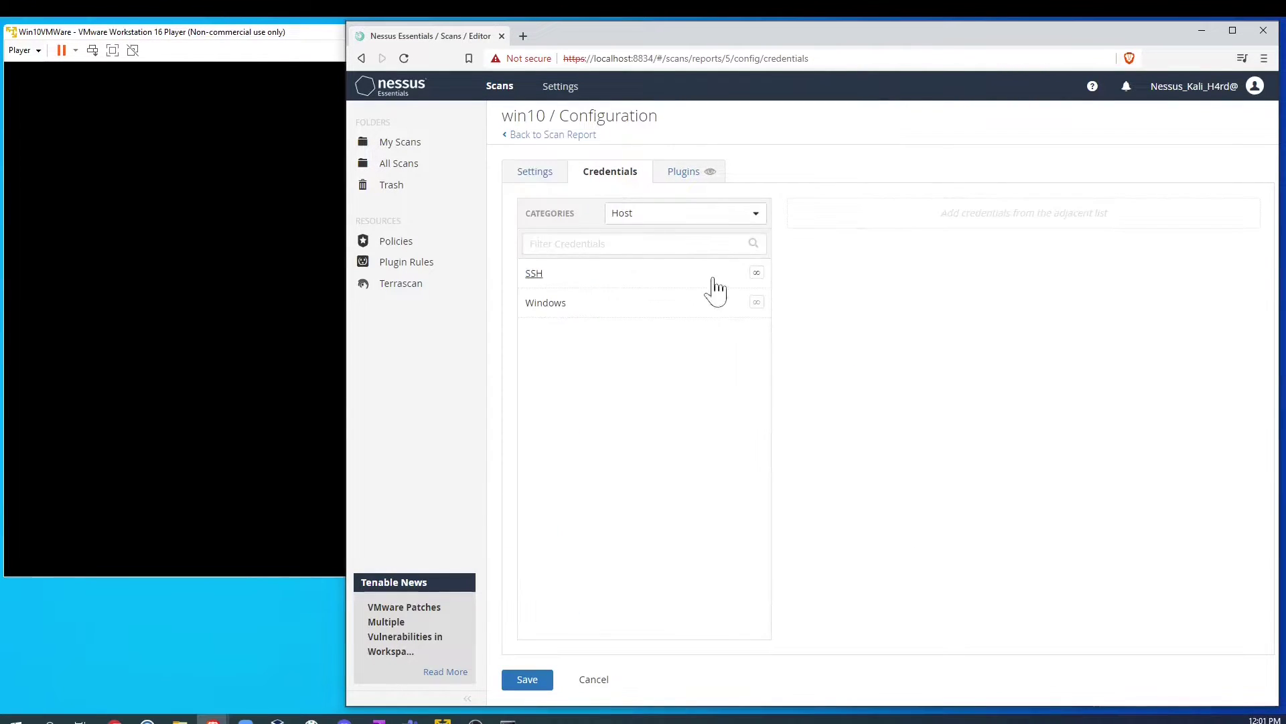
{"action": "left_click", "coordinate": [544, 301]}
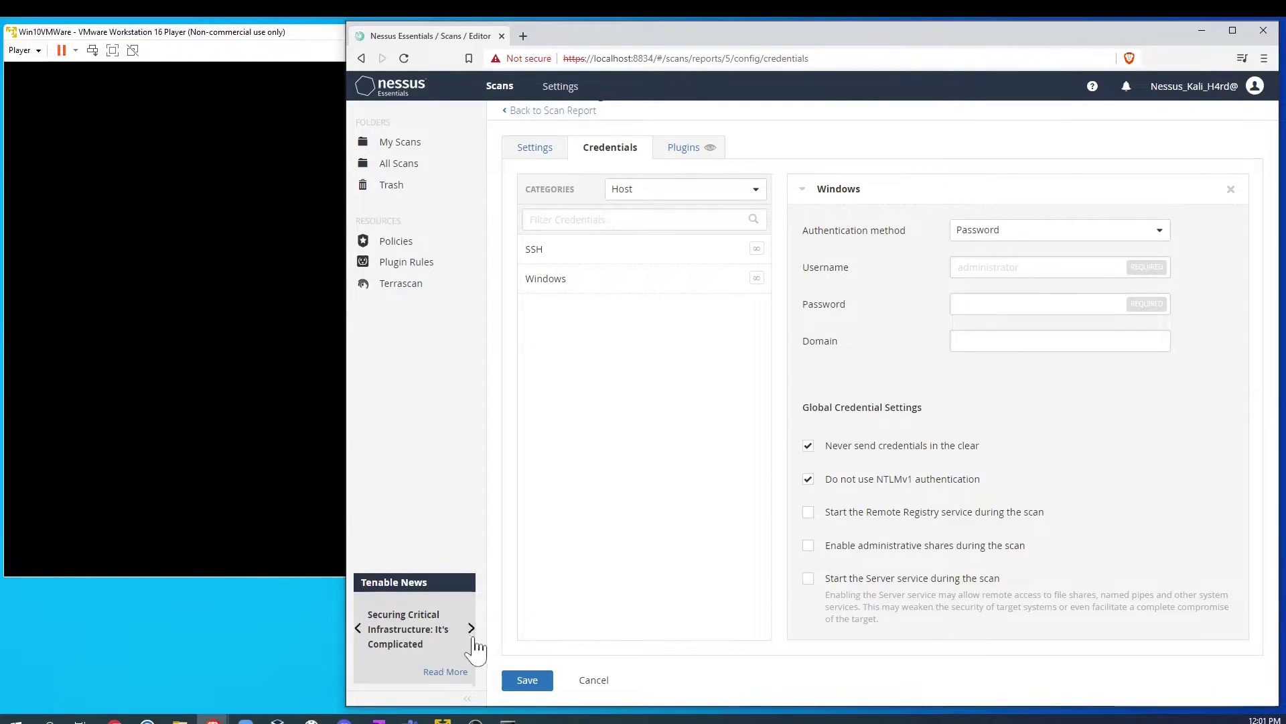
{"action": "scroll", "coordinate": [1199, 221], "scroll_direction": "up", "scroll_amount": 1}
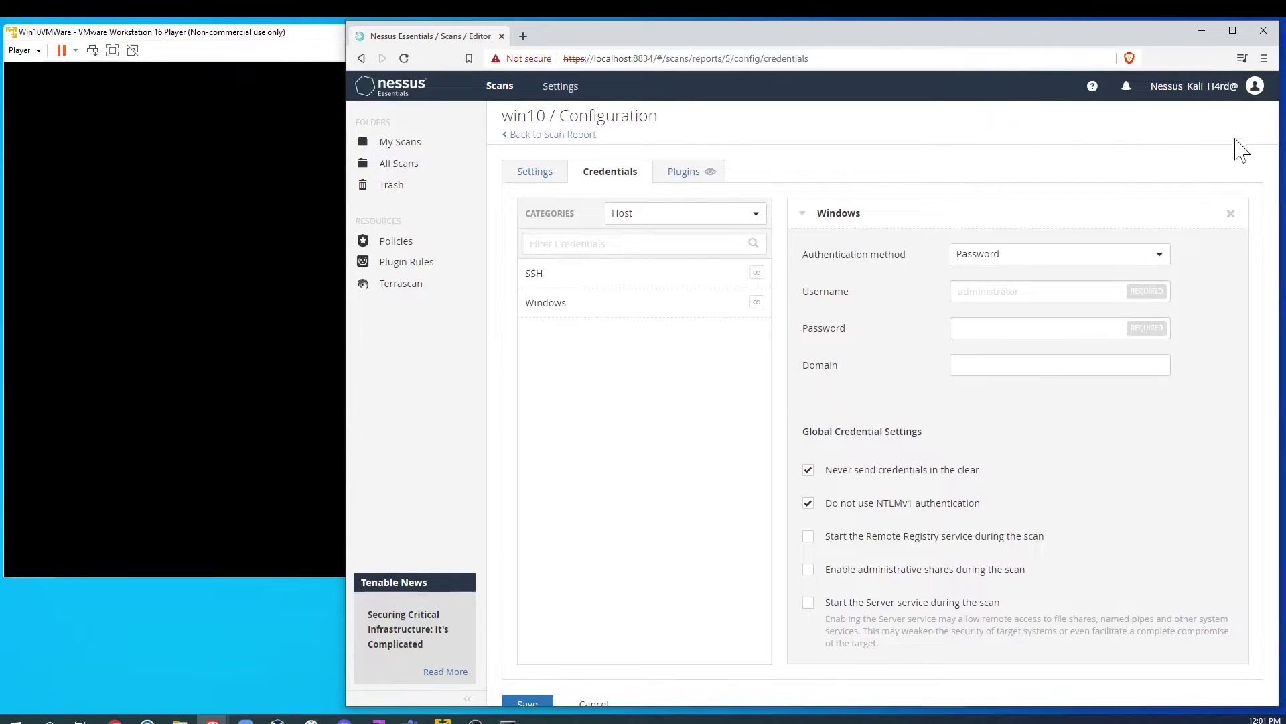
{"action": "left_click", "coordinate": [523, 134]}
{"action": "left_click", "coordinate": [533, 135]}
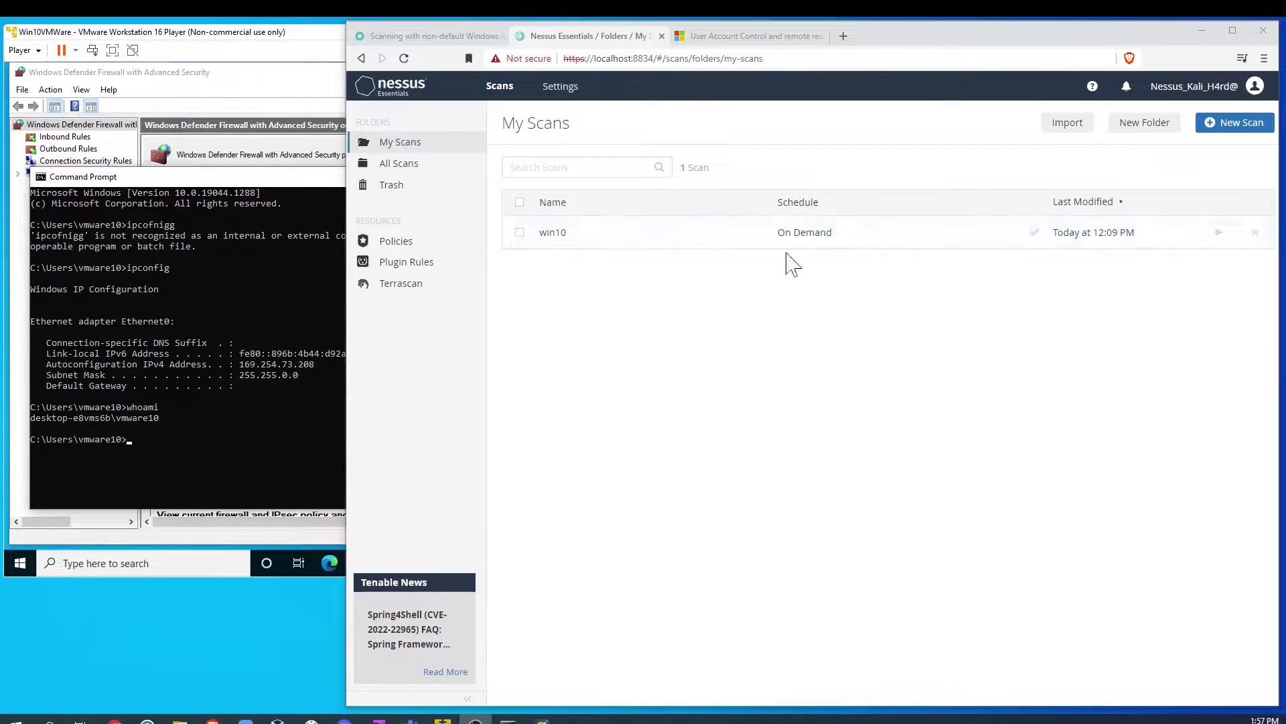
Step: Open the win10 scan's vulnerability list, then return to My Scans
{"action": "left_click", "coordinate": [729, 243]}
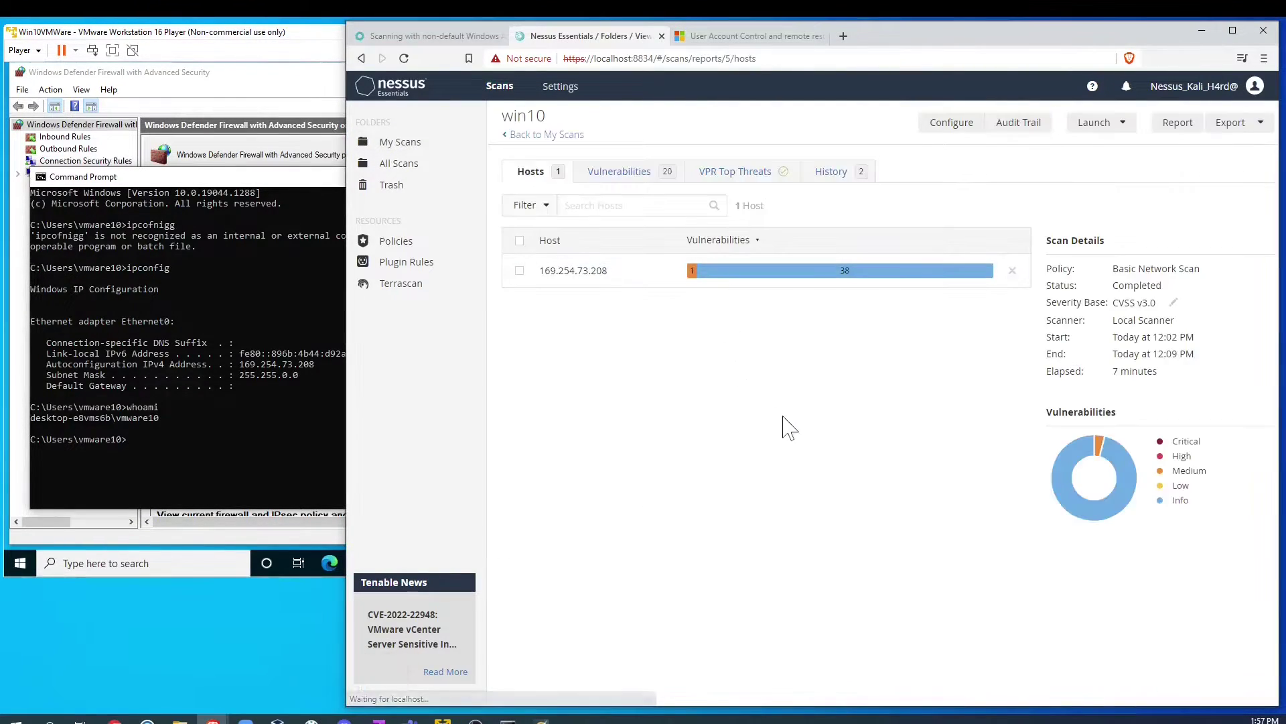
{"action": "left_click", "coordinate": [623, 175]}
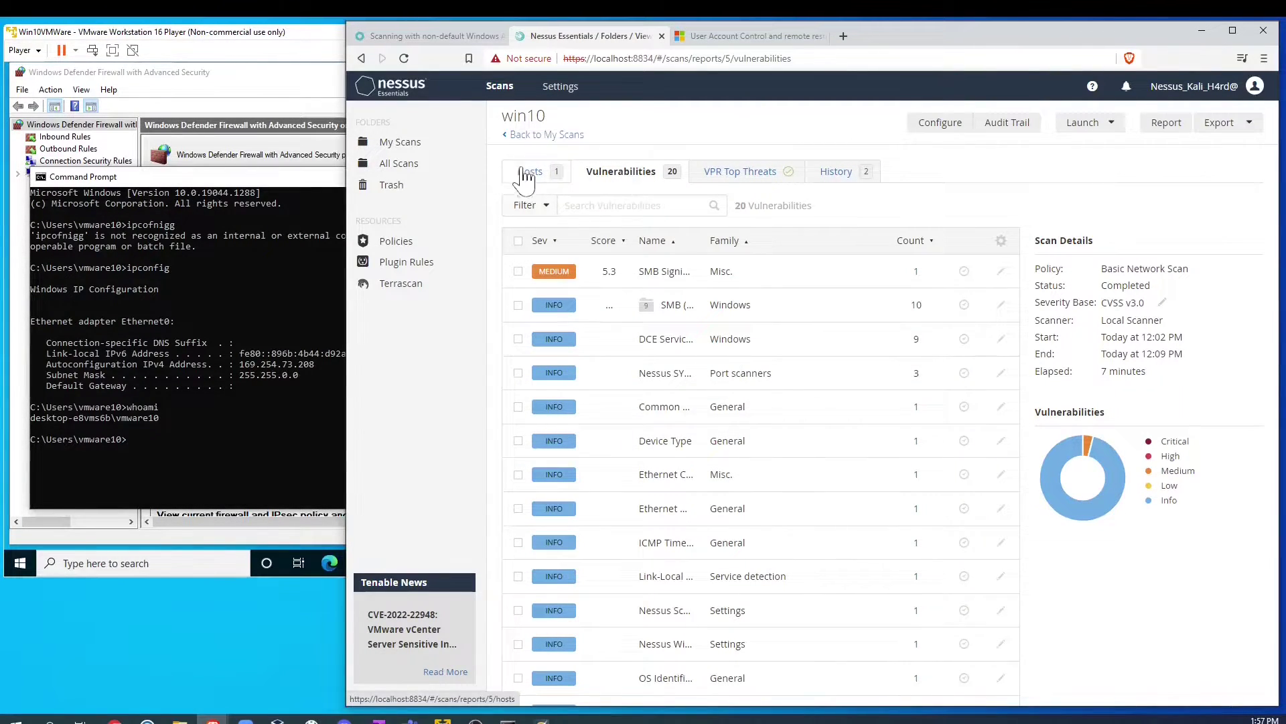
{"action": "left_click", "coordinate": [529, 137]}
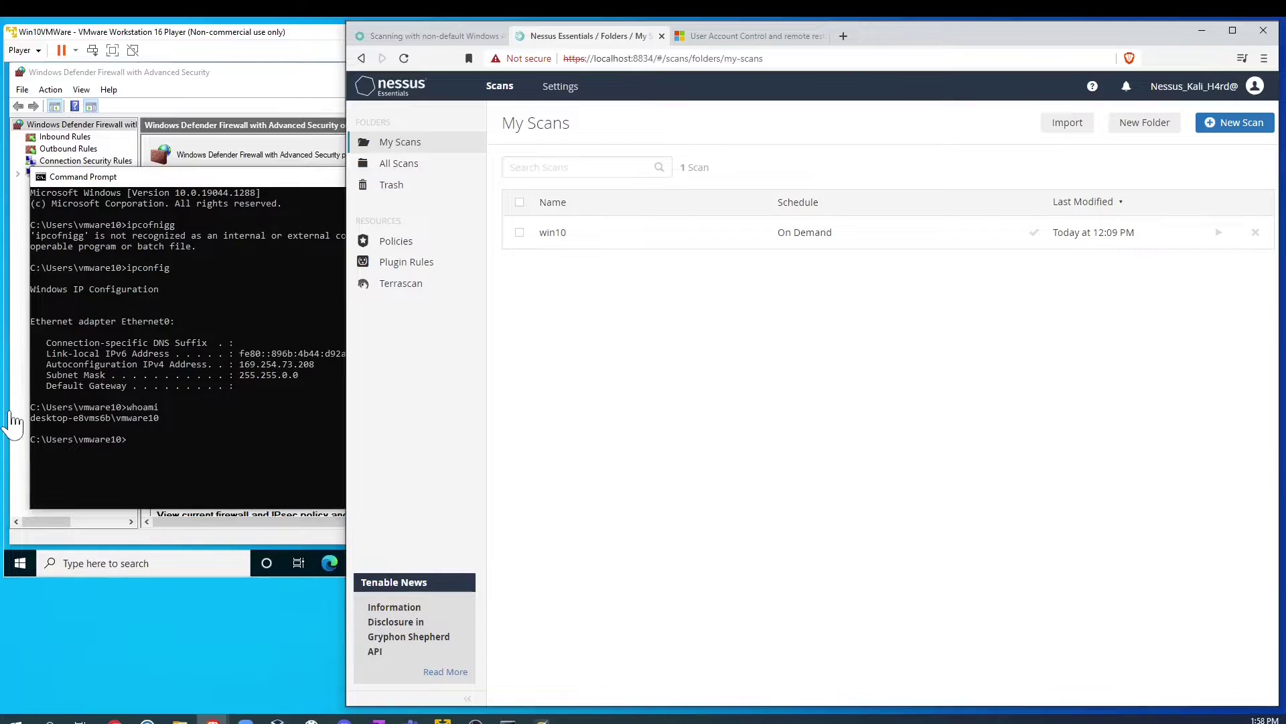
Step: In the Windows 10 VM, launch the Services app by searching 'services'
{"action": "left_click", "coordinate": [97, 563]}
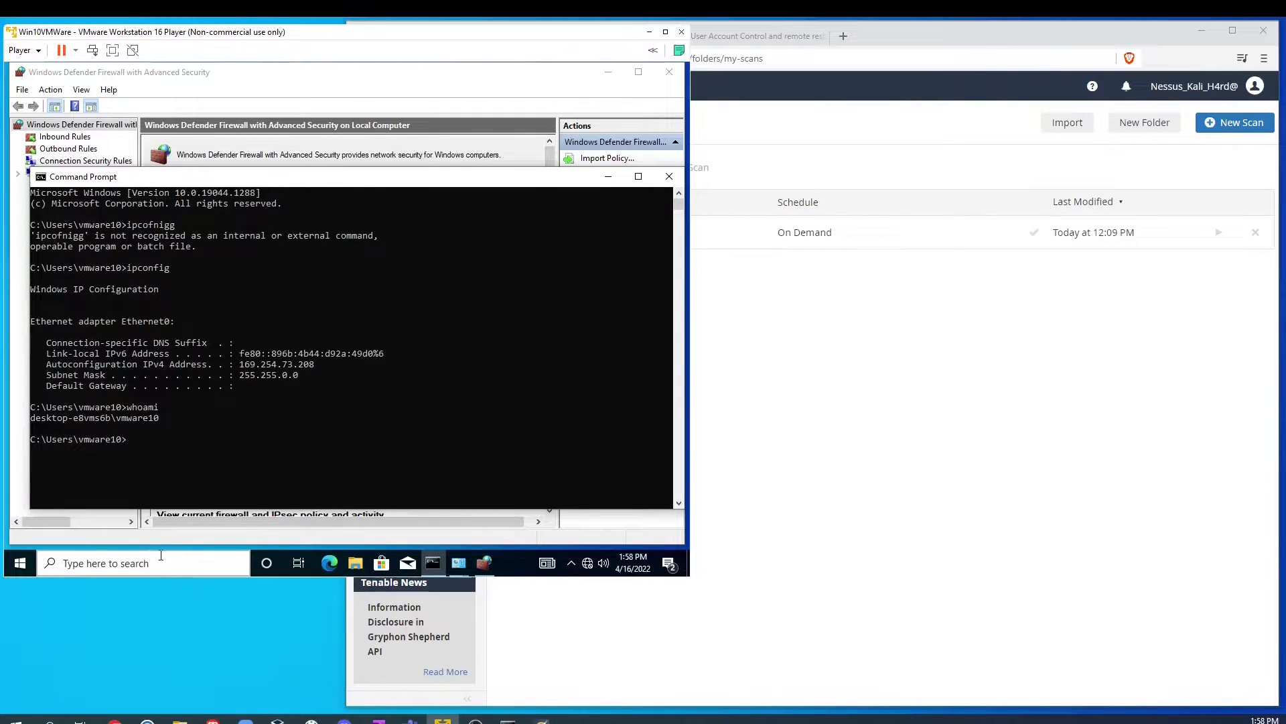
{"action": "left_click", "coordinate": [104, 563]}
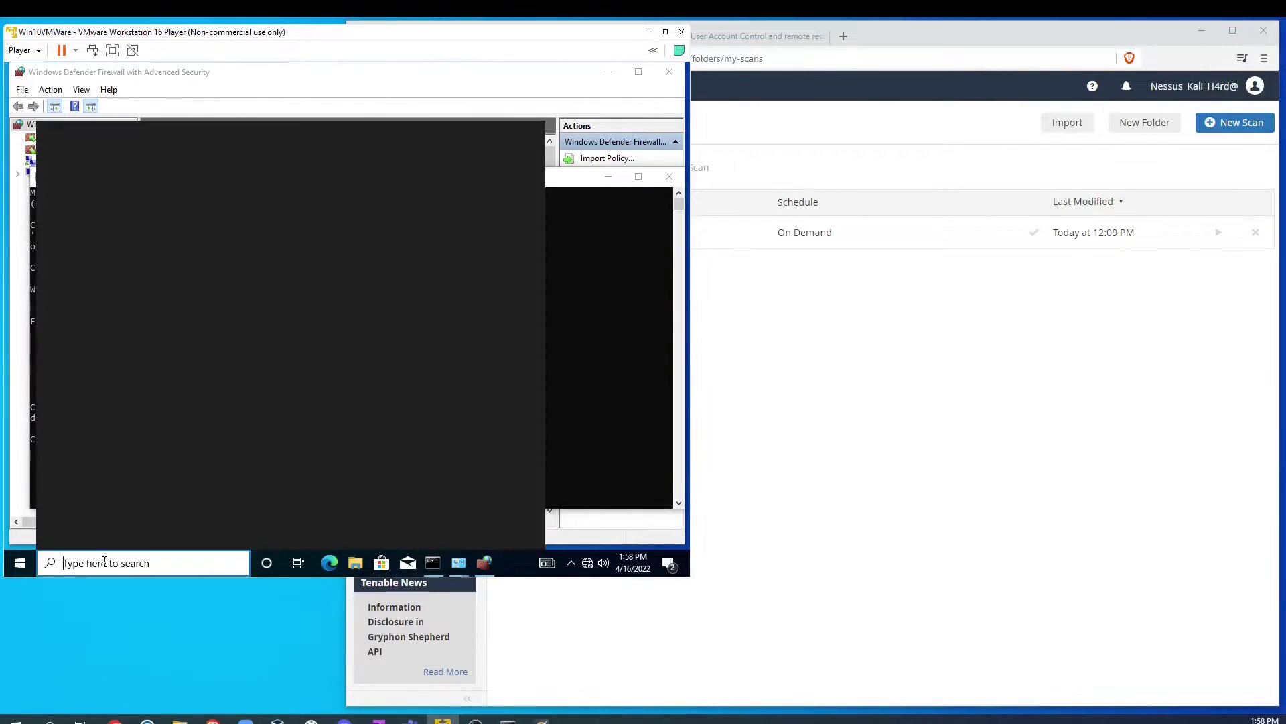
{"action": "type", "text": "s"}
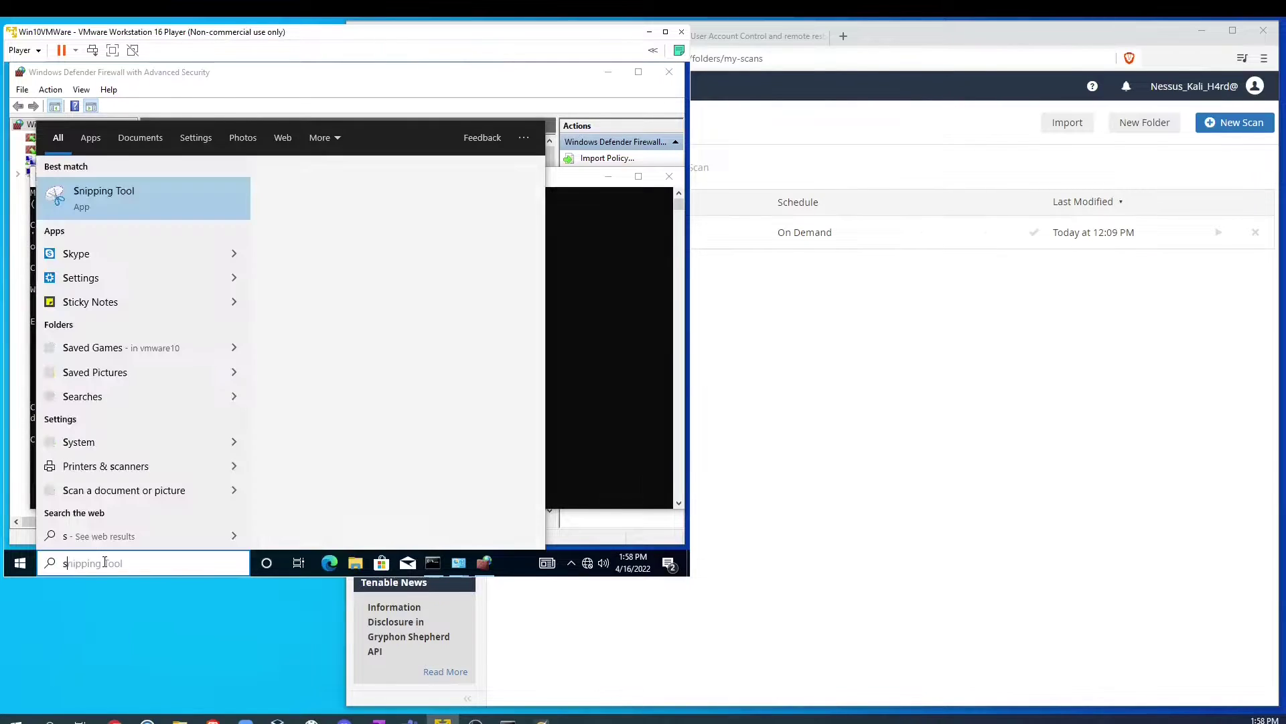
{"action": "type", "text": "ervices"}
{"action": "key", "text": "Return"}
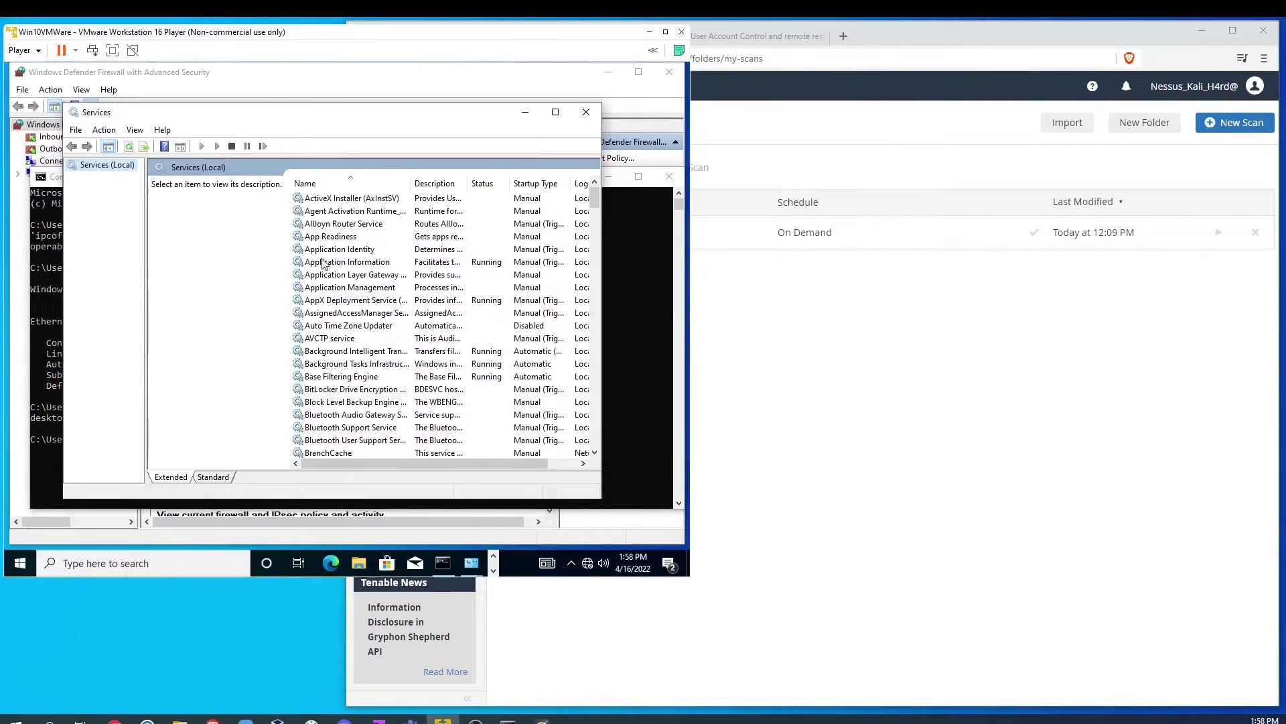
{"action": "scroll", "coordinate": [378, 402], "scroll_direction": "down", "scroll_amount": 9}
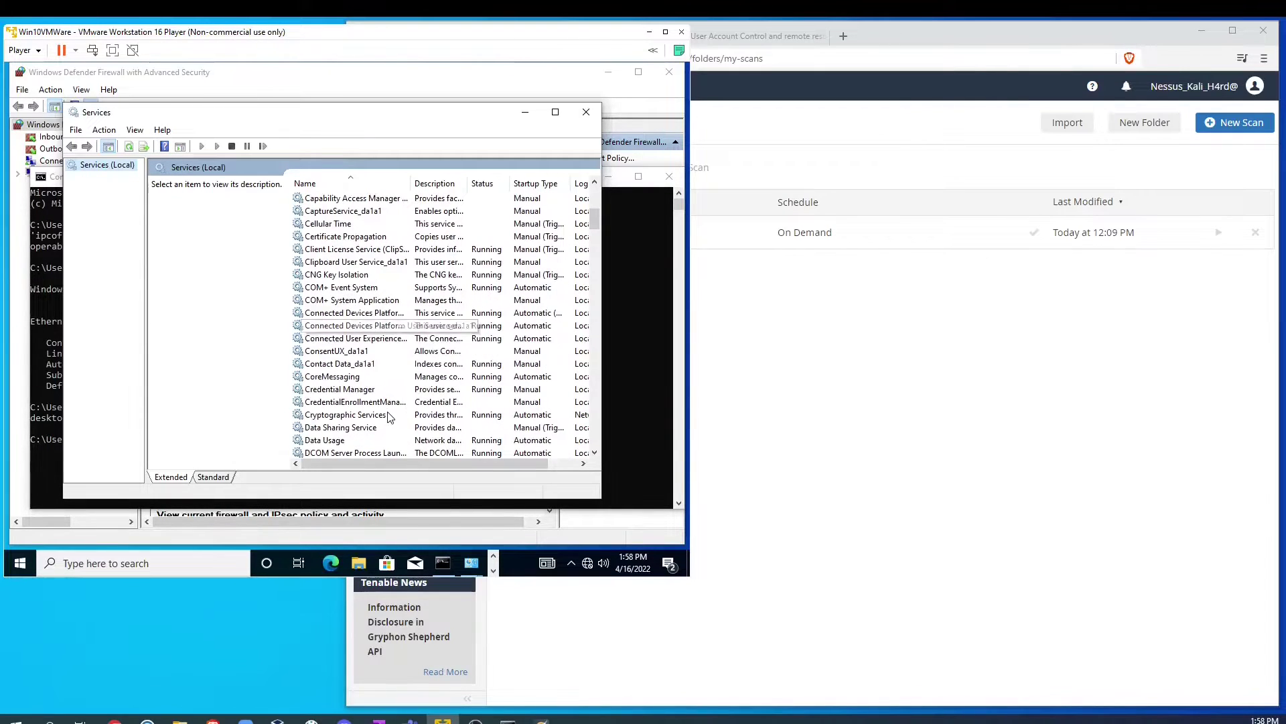
{"action": "scroll", "coordinate": [376, 412], "scroll_direction": "down", "scroll_amount": 20}
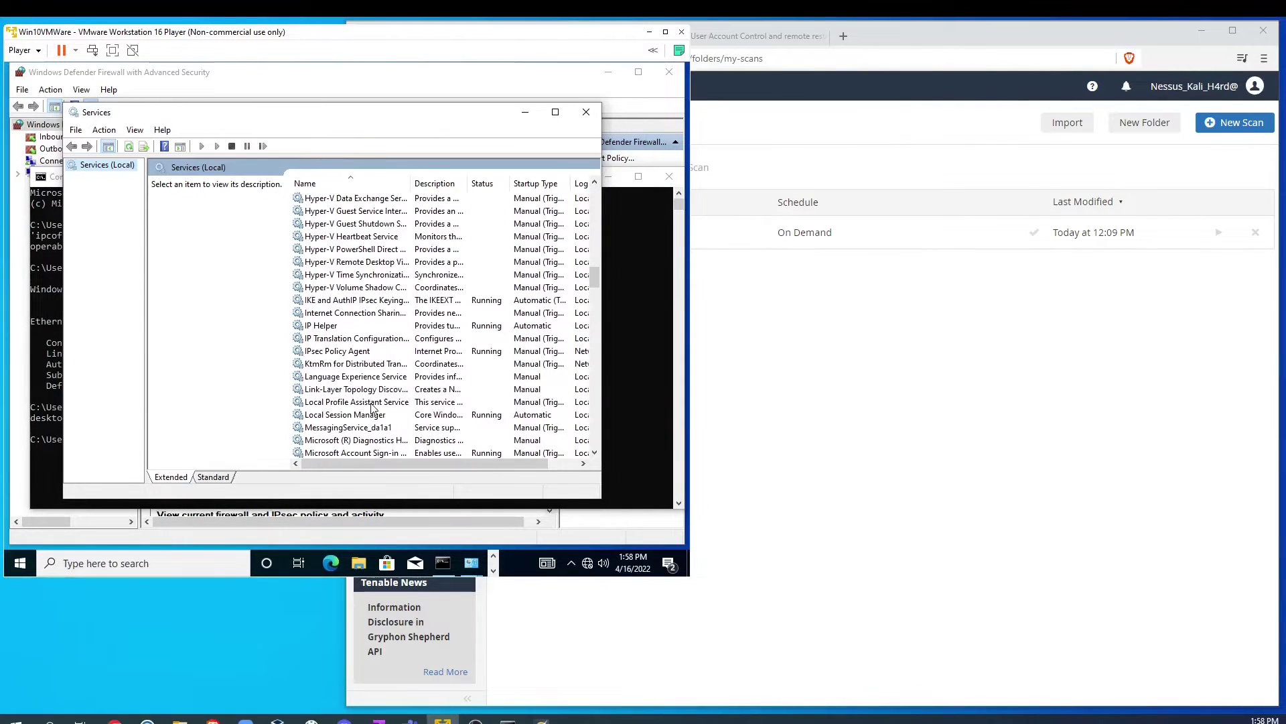
{"action": "scroll", "coordinate": [369, 407], "scroll_direction": "down", "scroll_amount": 7}
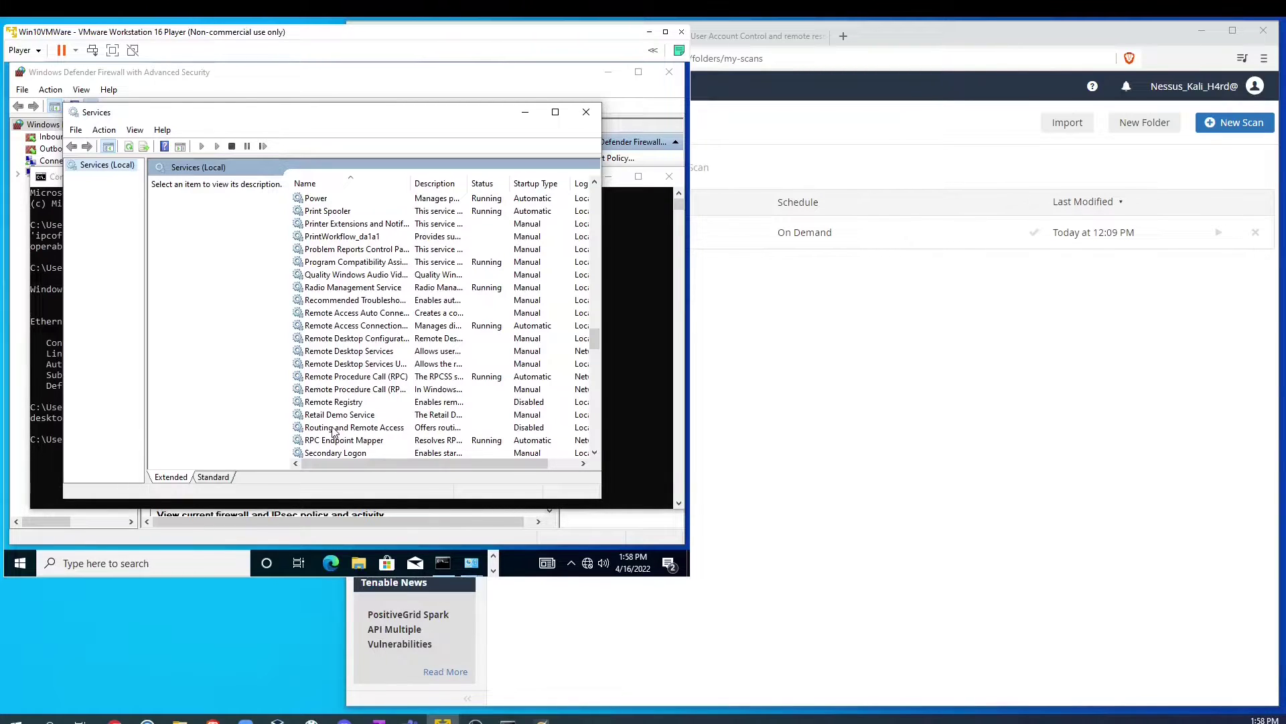
{"action": "scroll", "coordinate": [392, 407], "scroll_direction": "down", "scroll_amount": 1}
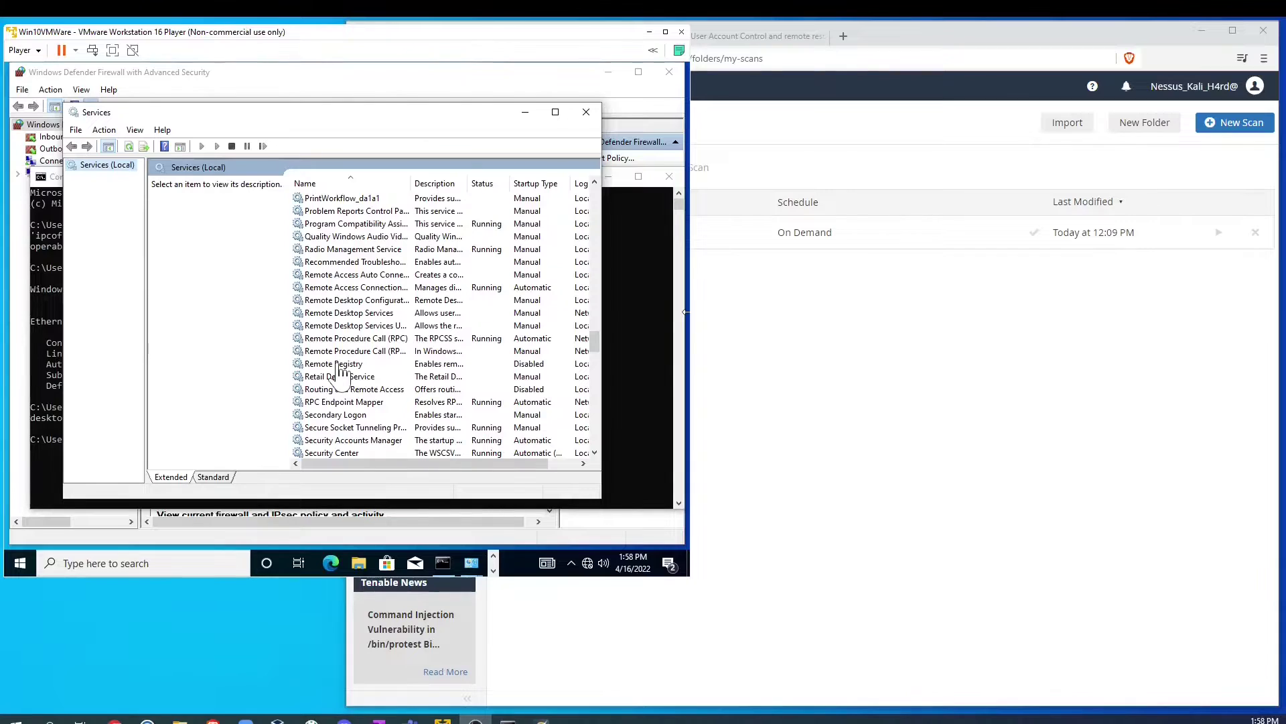
Step: Set Remote Registry's startup type to Automatic, apply, start the service, and confirm
{"action": "left_click", "coordinate": [339, 366]}
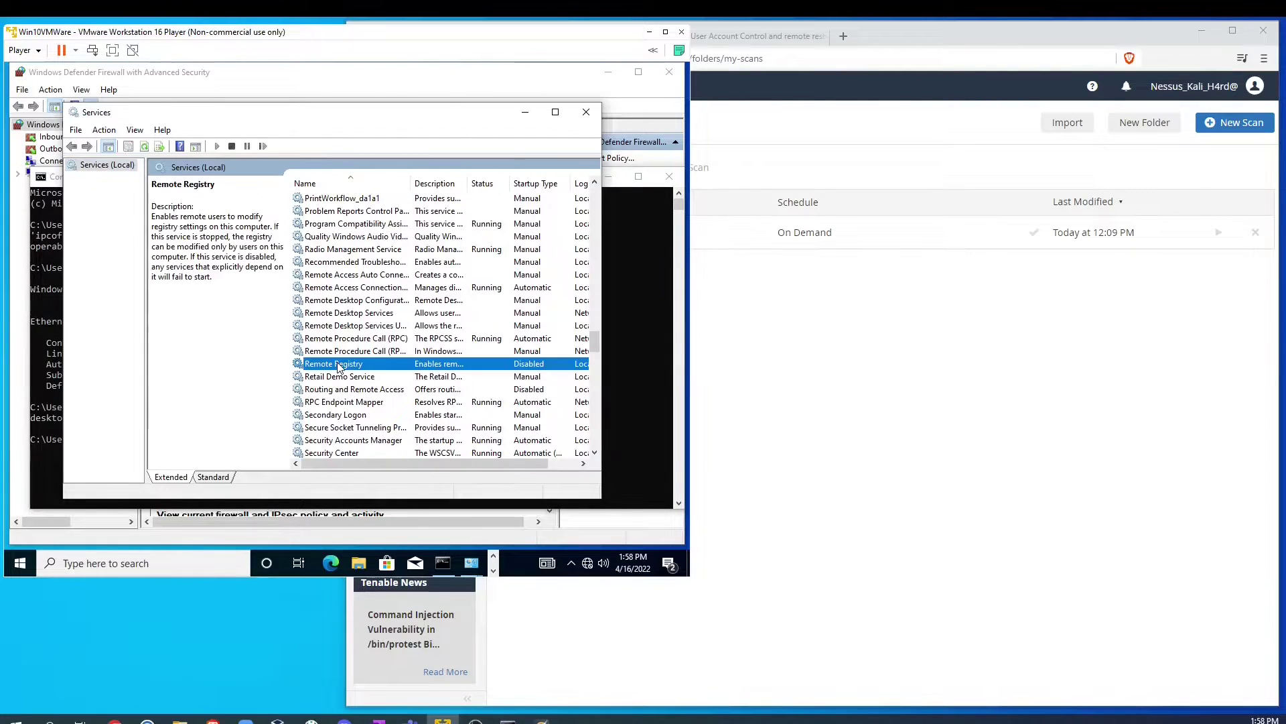
{"action": "double_click", "coordinate": [339, 366]}
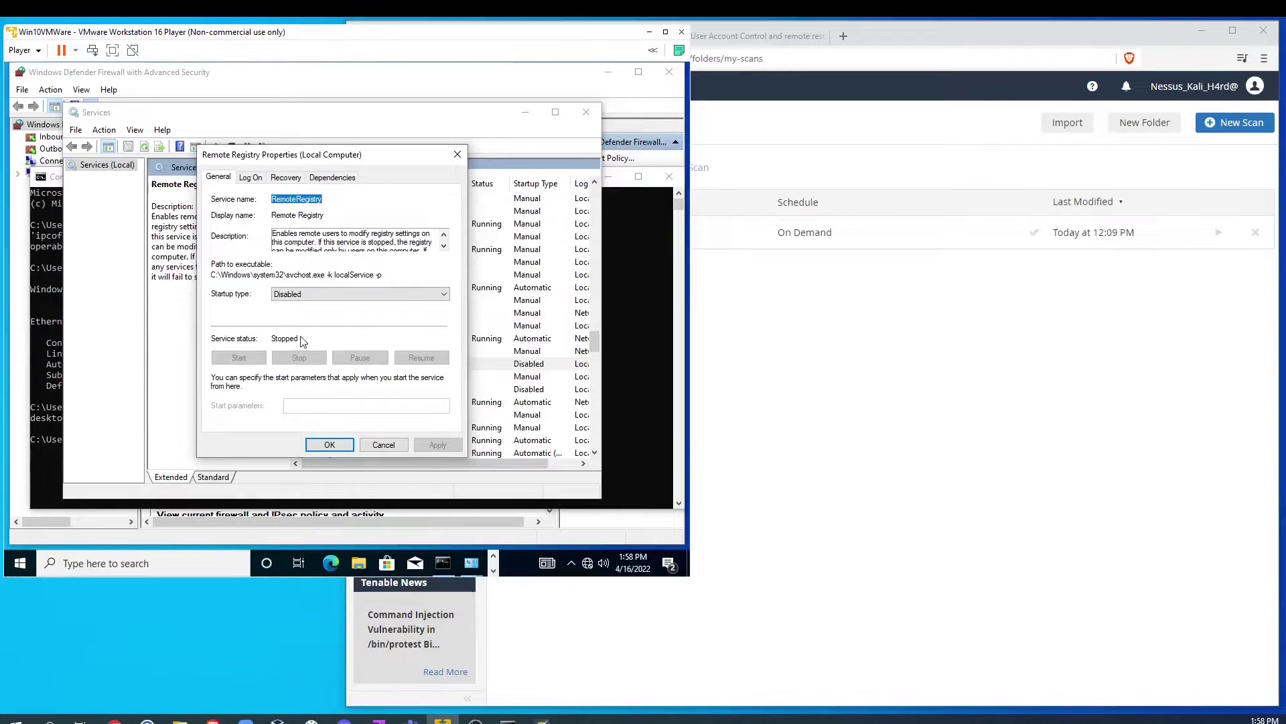
{"action": "left_click", "coordinate": [332, 296]}
{"action": "left_click", "coordinate": [290, 315]}
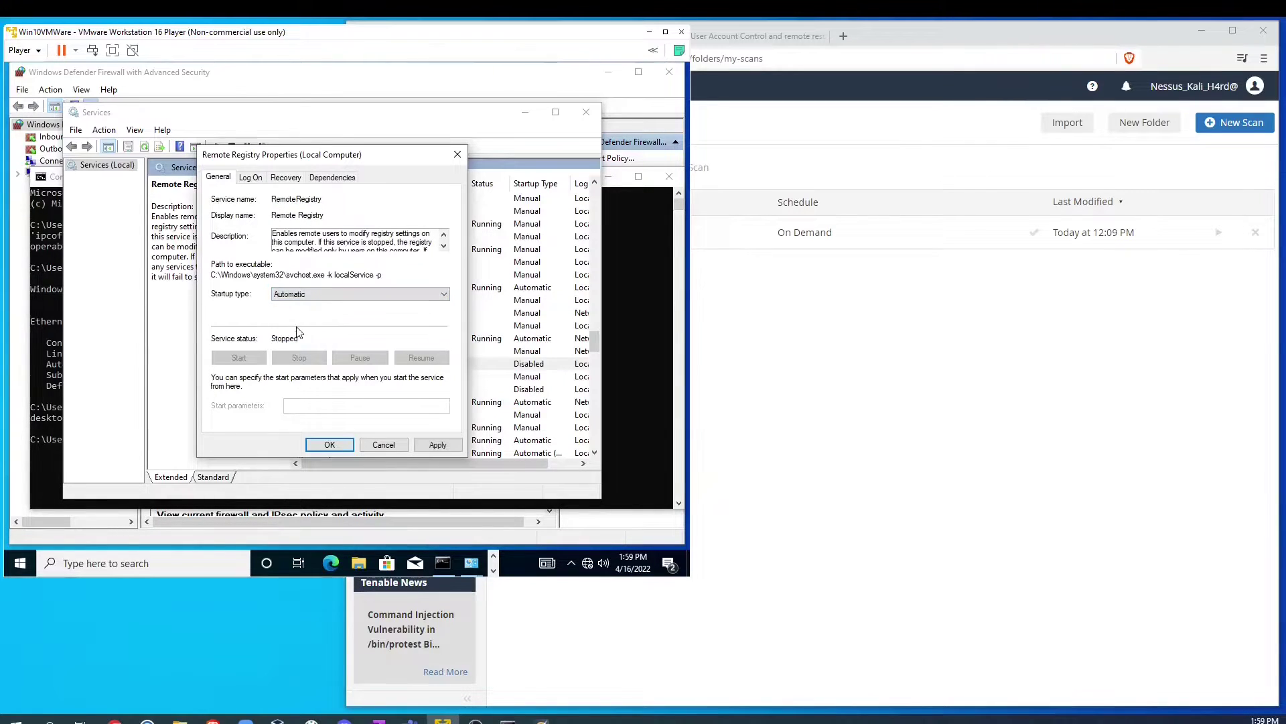
{"action": "left_click", "coordinate": [439, 445]}
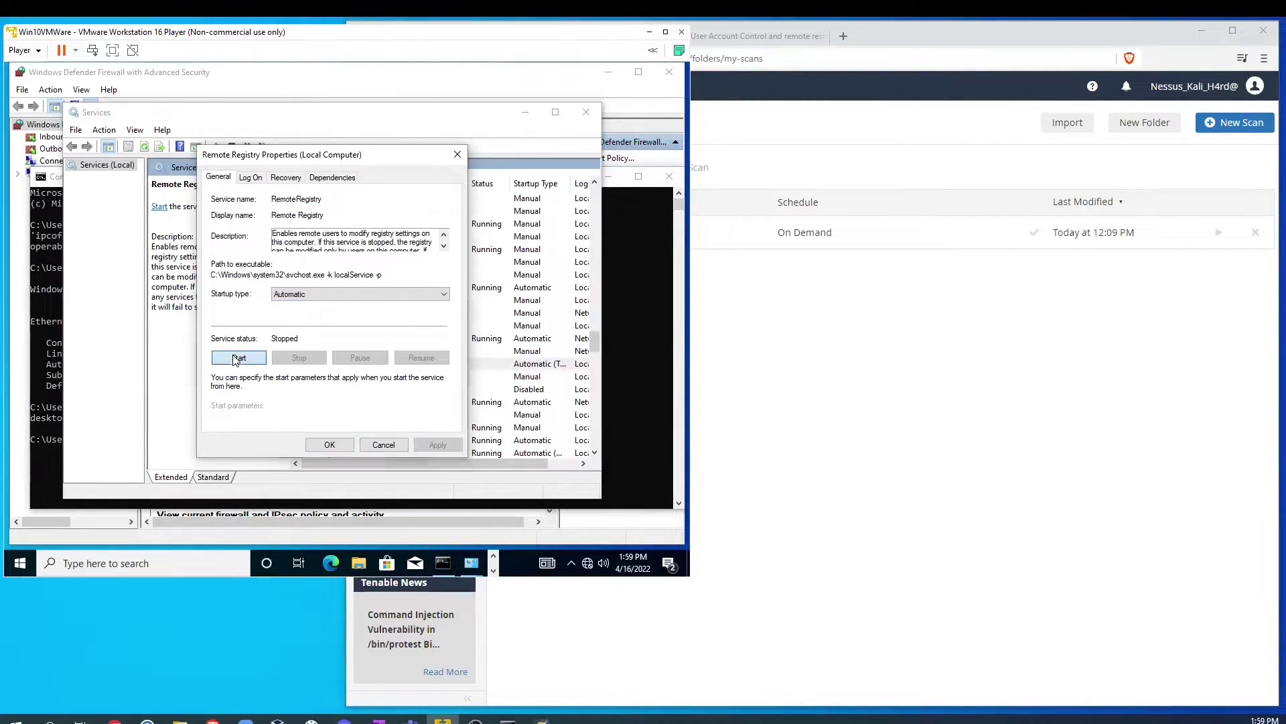
{"action": "left_click", "coordinate": [236, 358]}
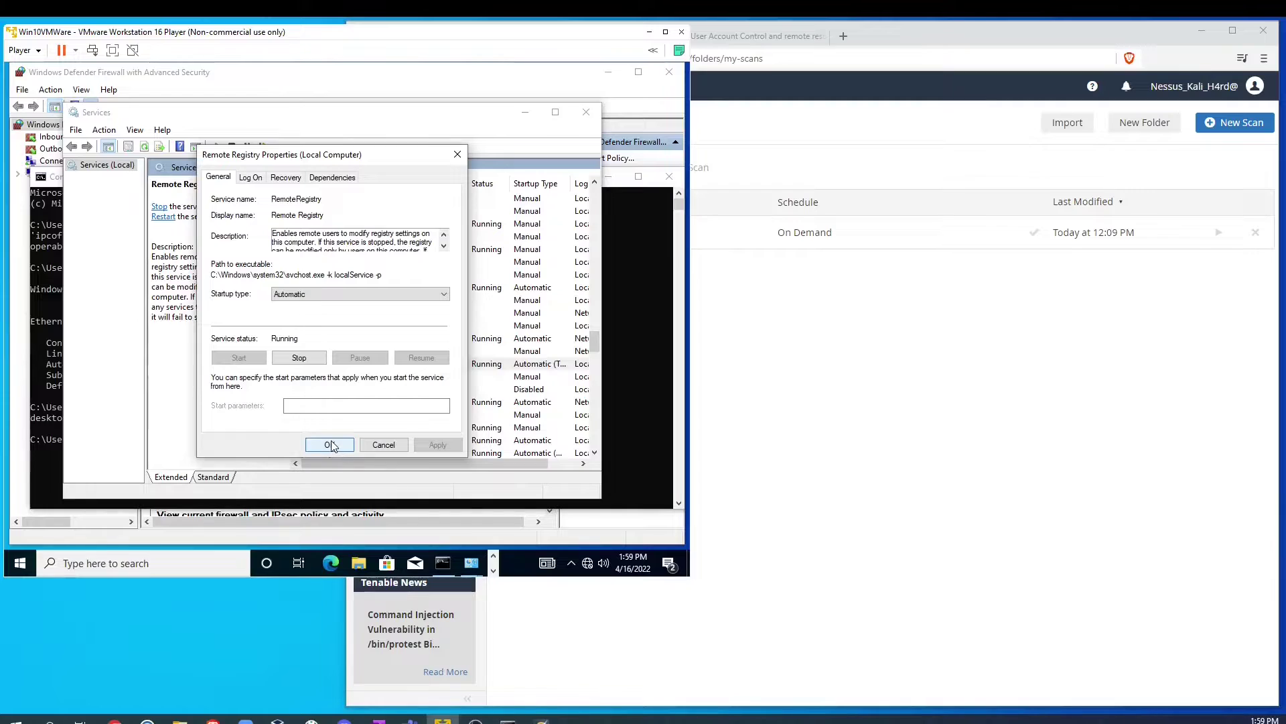
{"action": "left_click", "coordinate": [330, 445]}
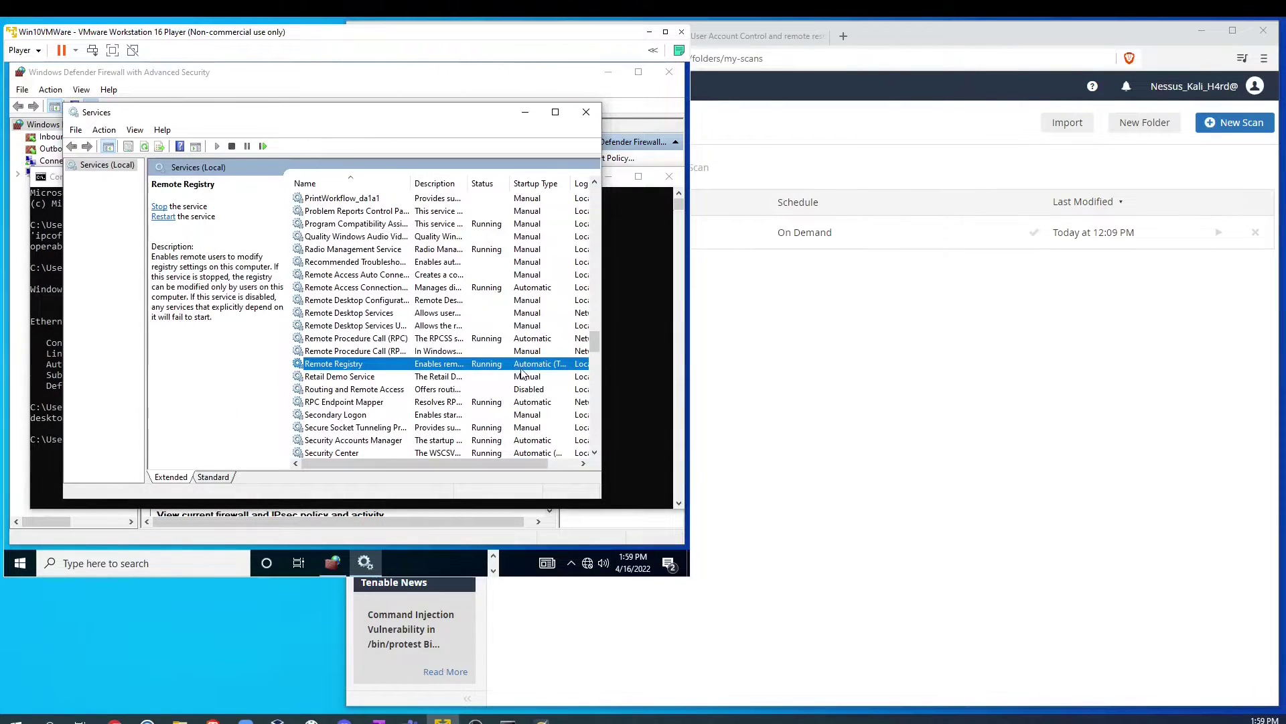
Step: Close Services and open Change User Account Control settings by searching 'user'
{"action": "left_click", "coordinate": [586, 111]}
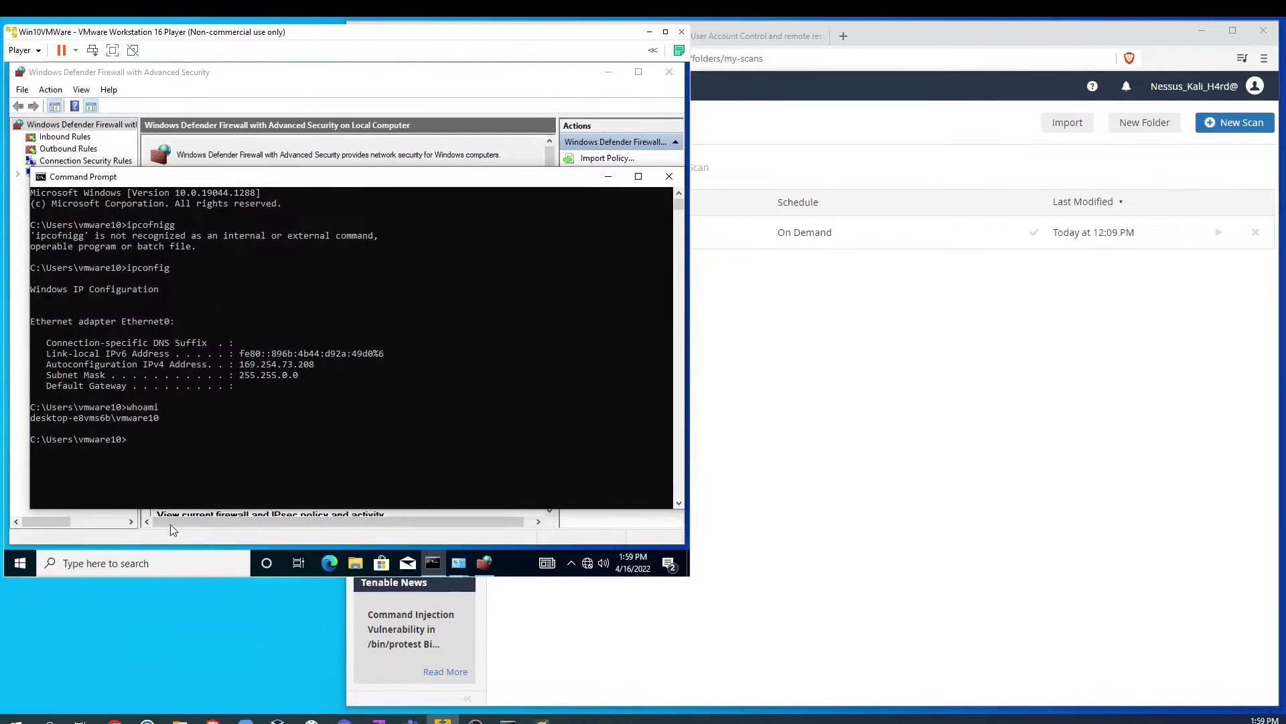
{"action": "left_click", "coordinate": [117, 567]}
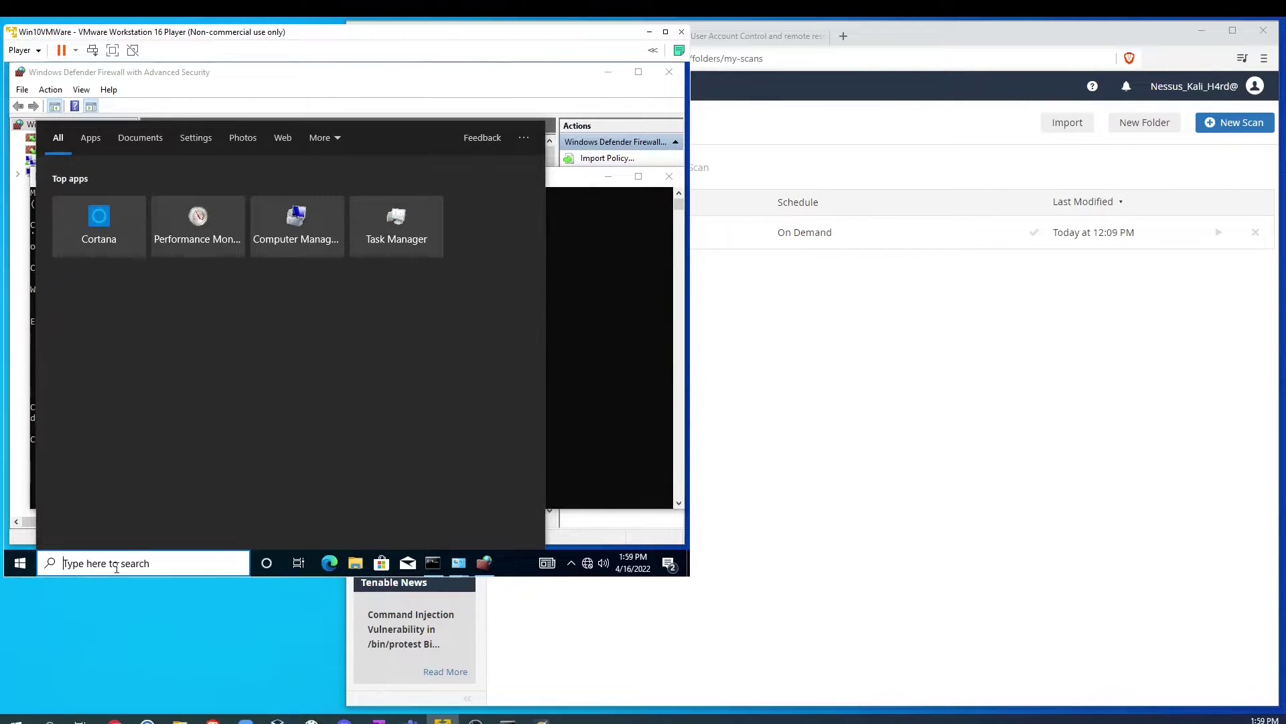
{"action": "type", "text": "user"}
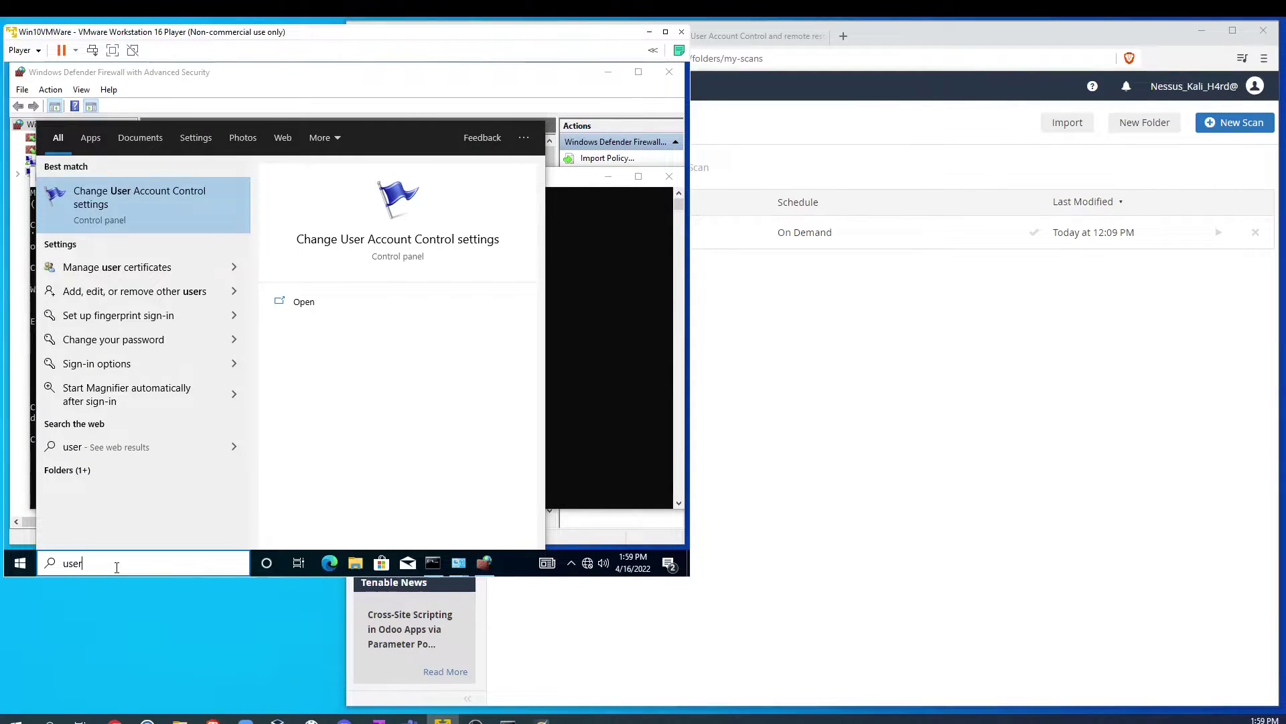
{"action": "key", "text": "Return"}
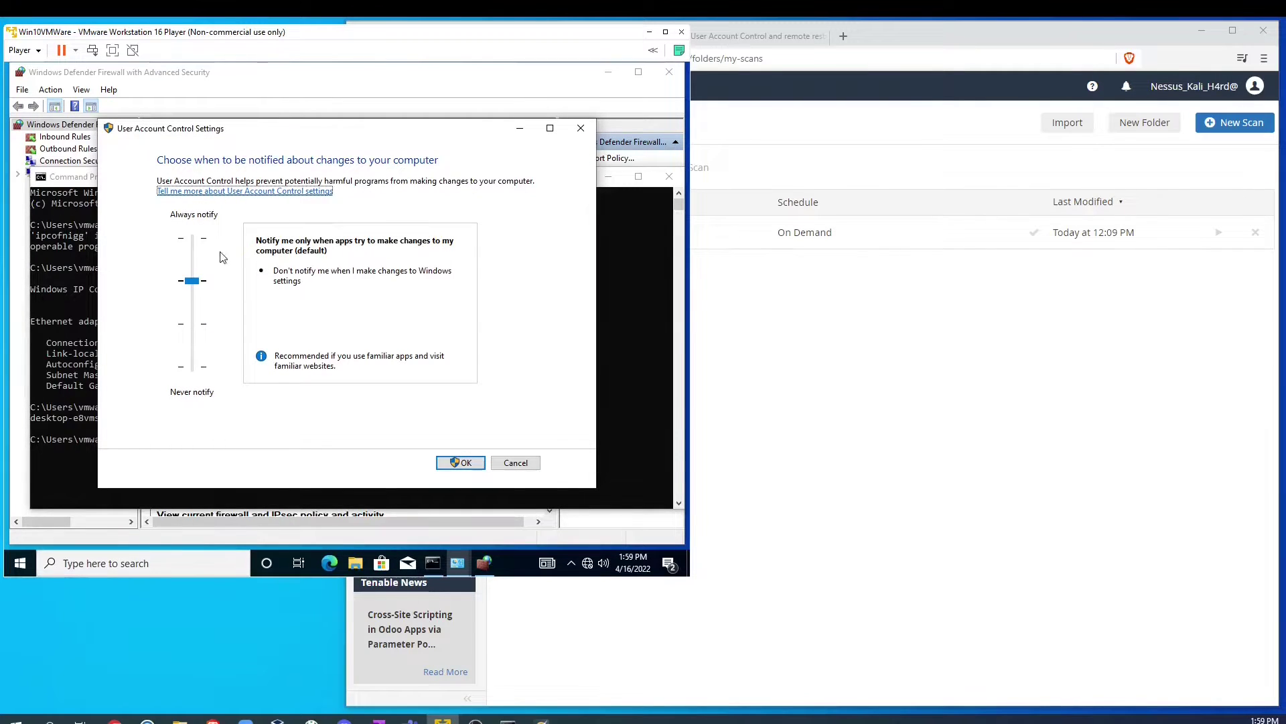
Step: Lower the UAC slider to Never notify, save it, and approve the change
{"action": "left_click", "coordinate": [192, 279]}
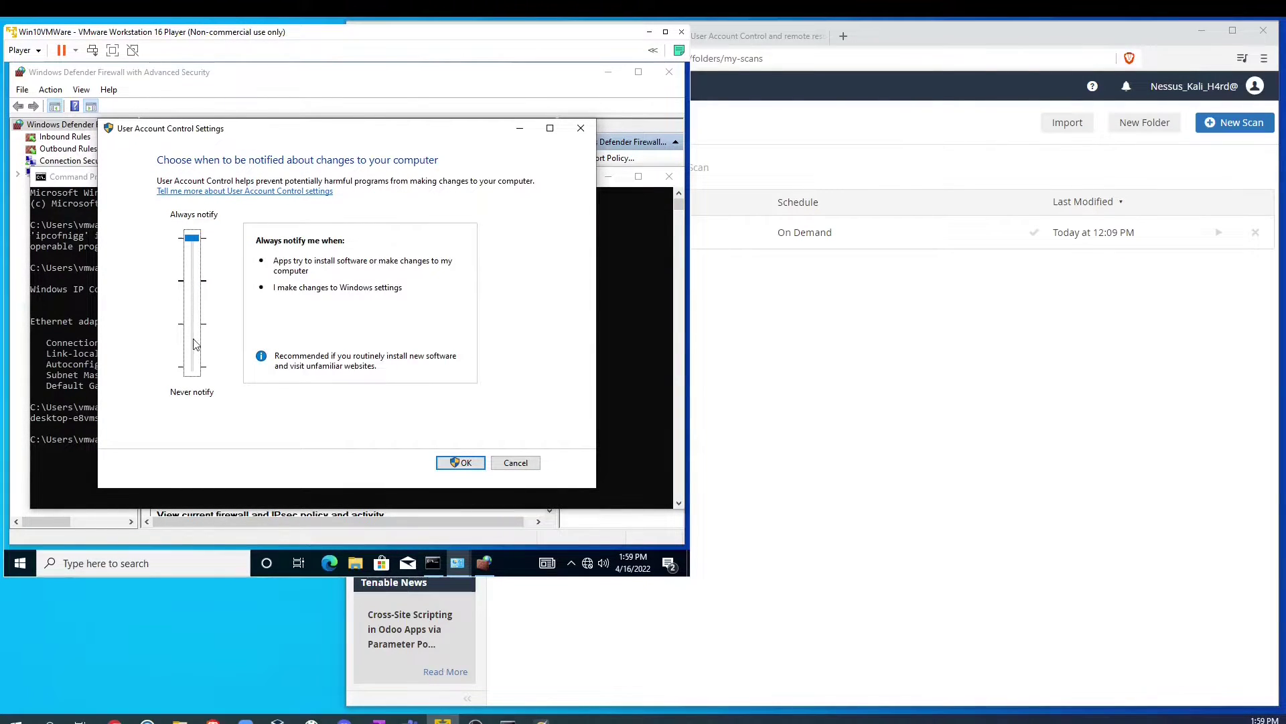
{"action": "left_click_drag", "start_coordinate": [192, 238], "coordinate": [192, 371]}
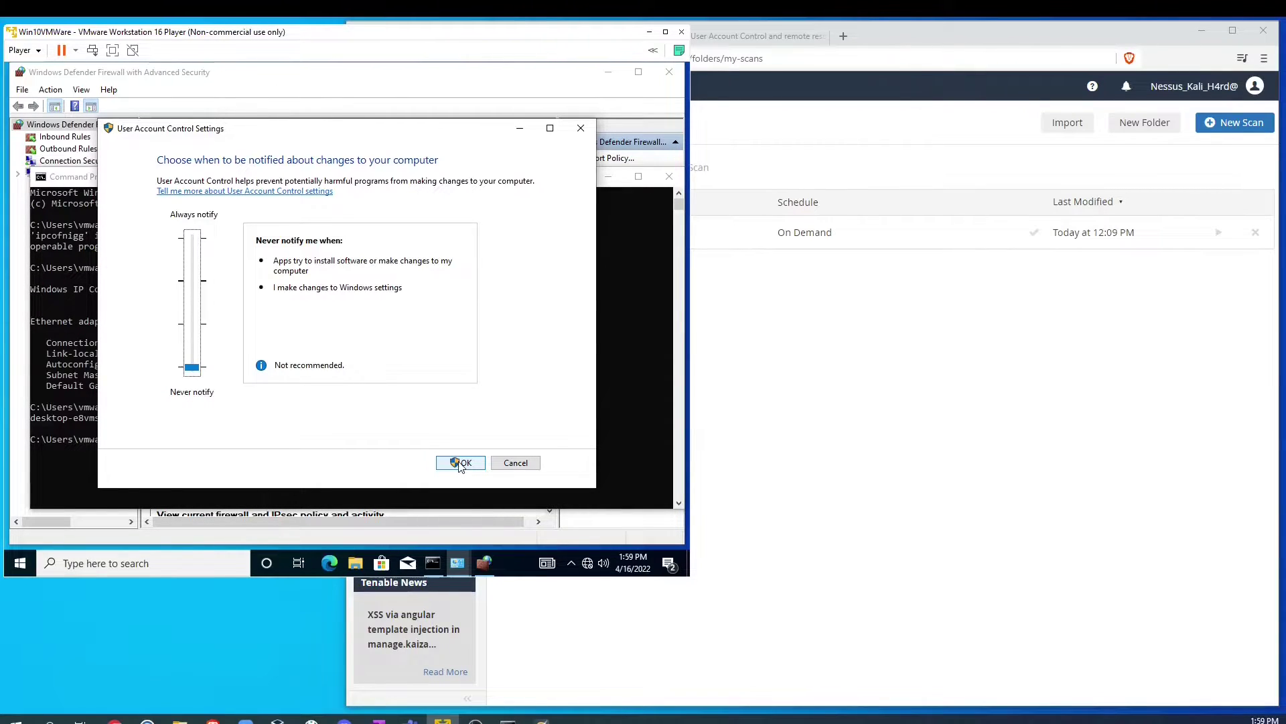
{"action": "left_click", "coordinate": [460, 463]}
{"action": "left_click", "coordinate": [256, 399]}
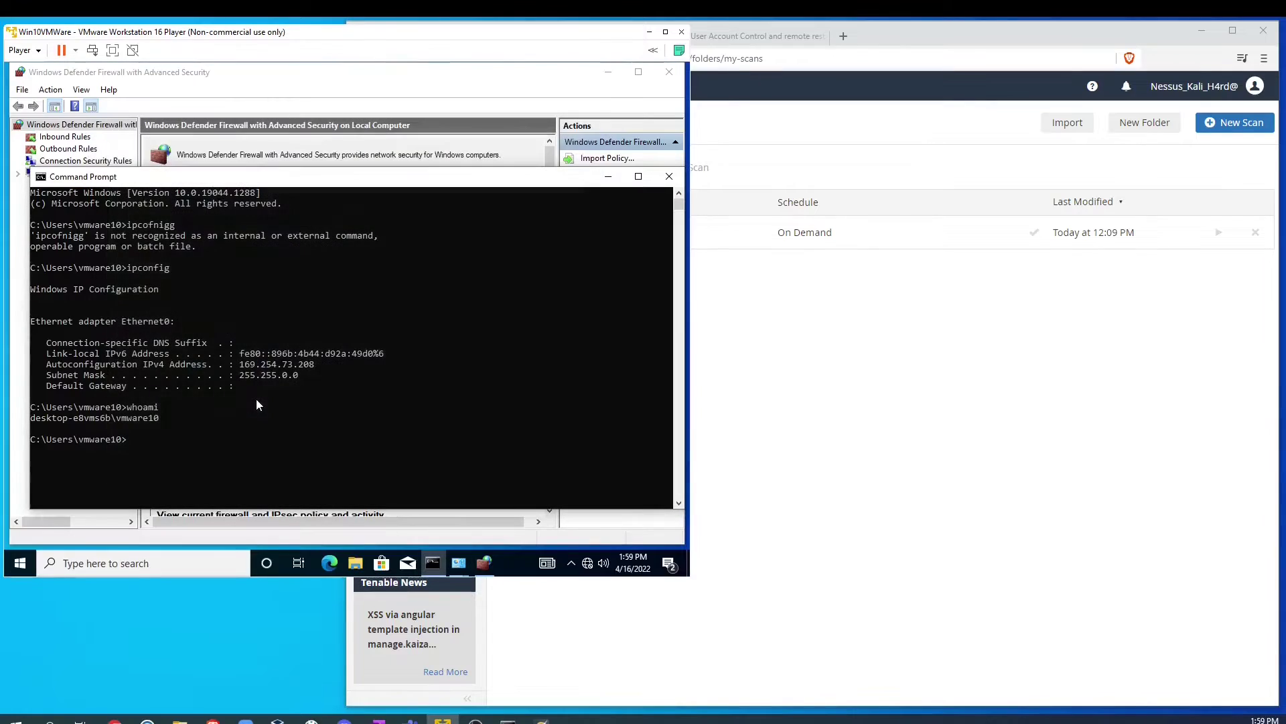
Step: Search 'share', look over the Share across devices settings, then close them
{"action": "left_click", "coordinate": [109, 564]}
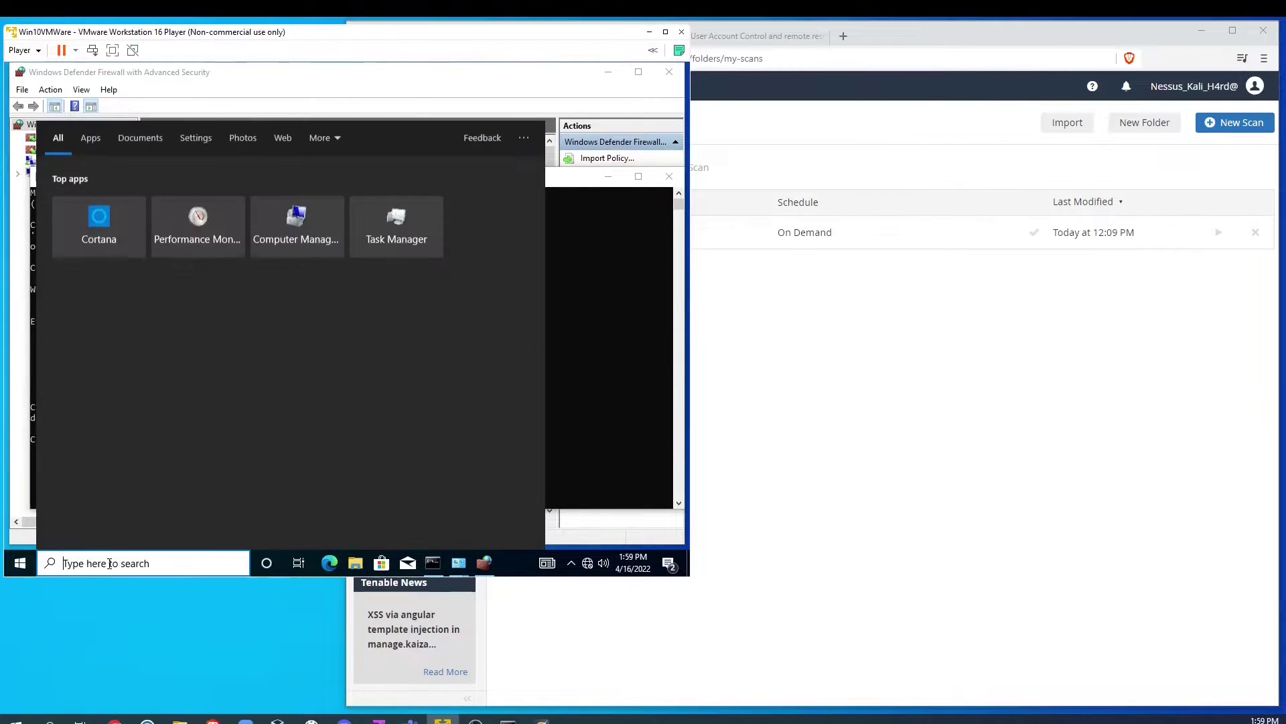
{"action": "type", "text": "share"}
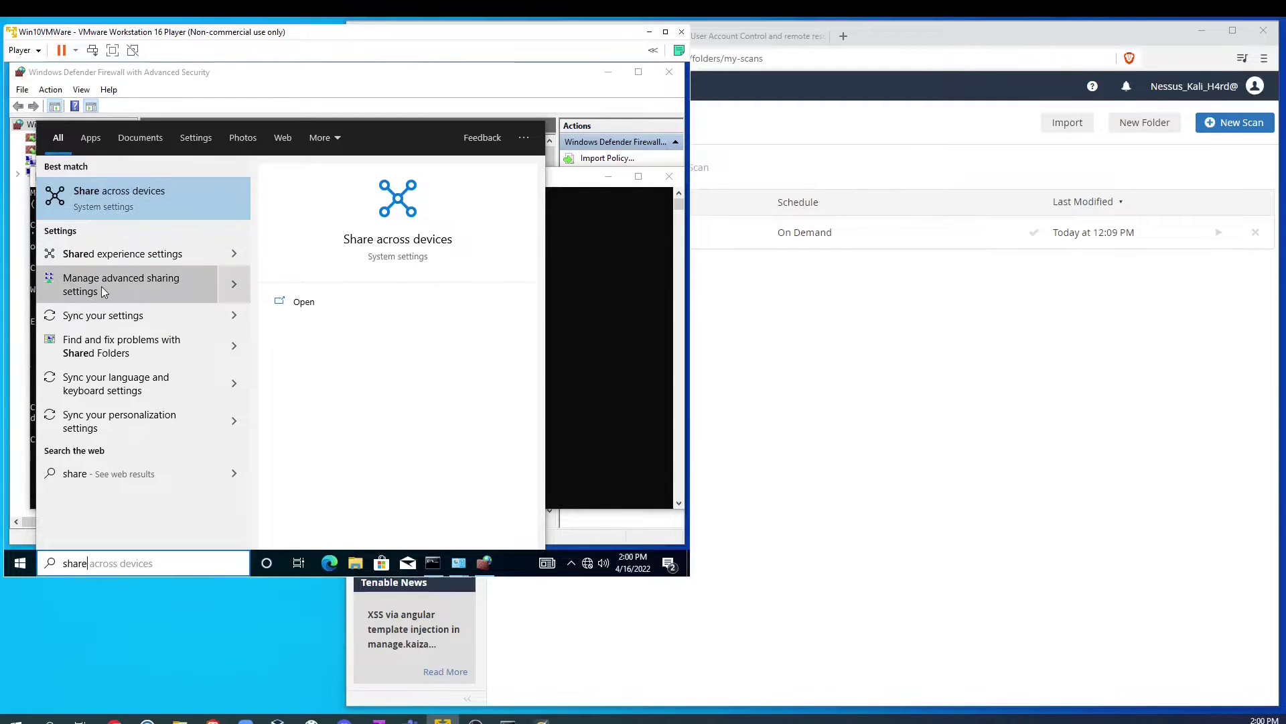
{"action": "left_click", "coordinate": [119, 202]}
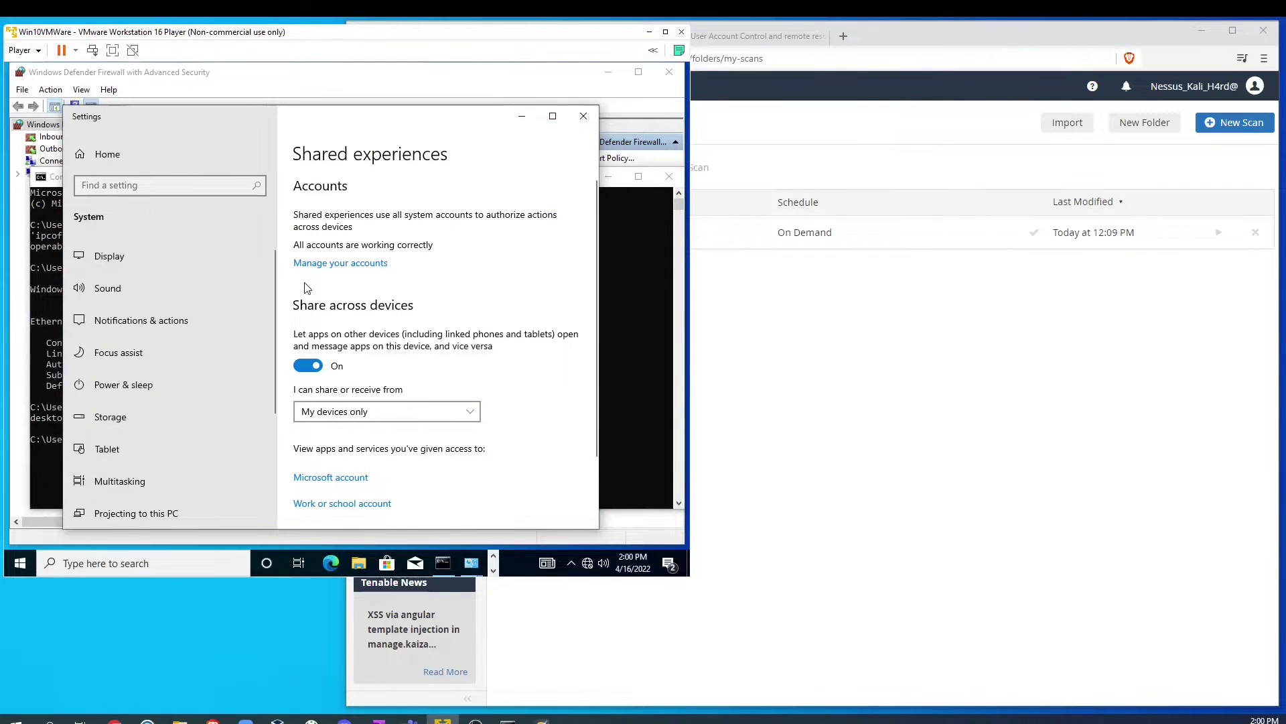
{"action": "scroll", "coordinate": [307, 288], "scroll_direction": "down", "scroll_amount": 3}
{"action": "left_click", "coordinate": [583, 115]}
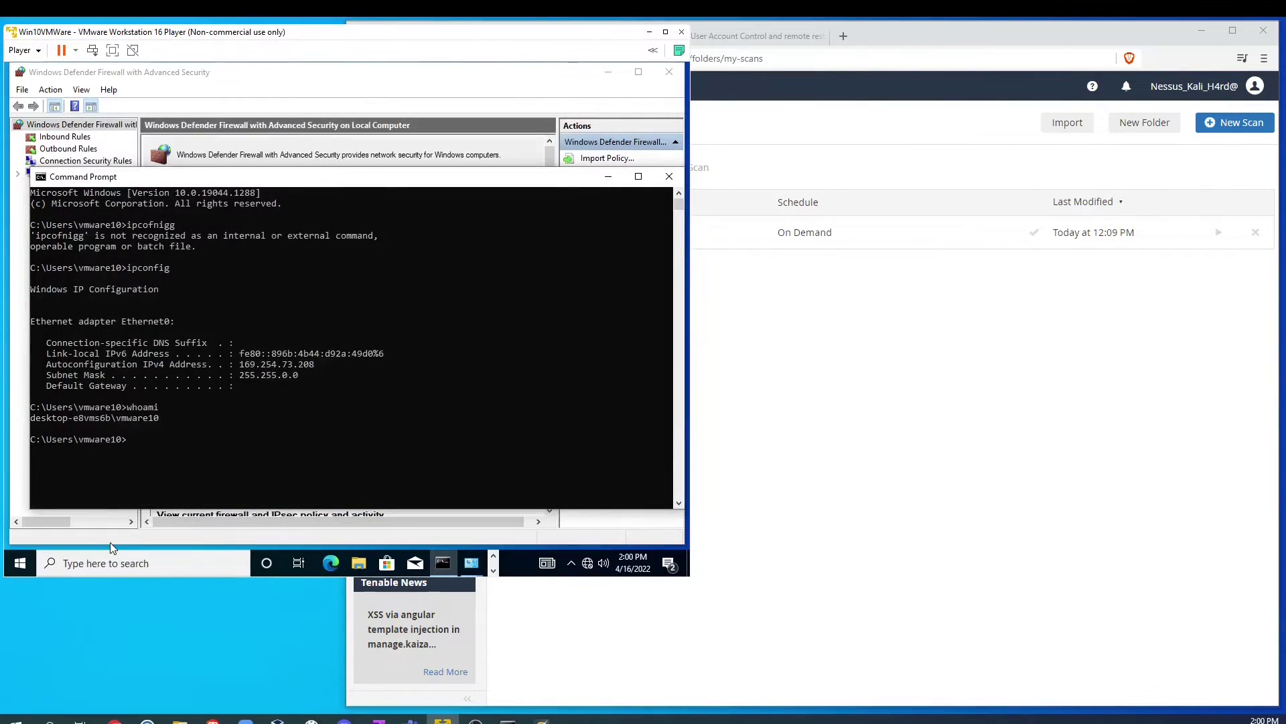
Step: Review Advanced sharing settings for Guest/Public and cancel without saving
{"action": "left_click", "coordinate": [100, 563]}
{"action": "type", "text": "shar"}
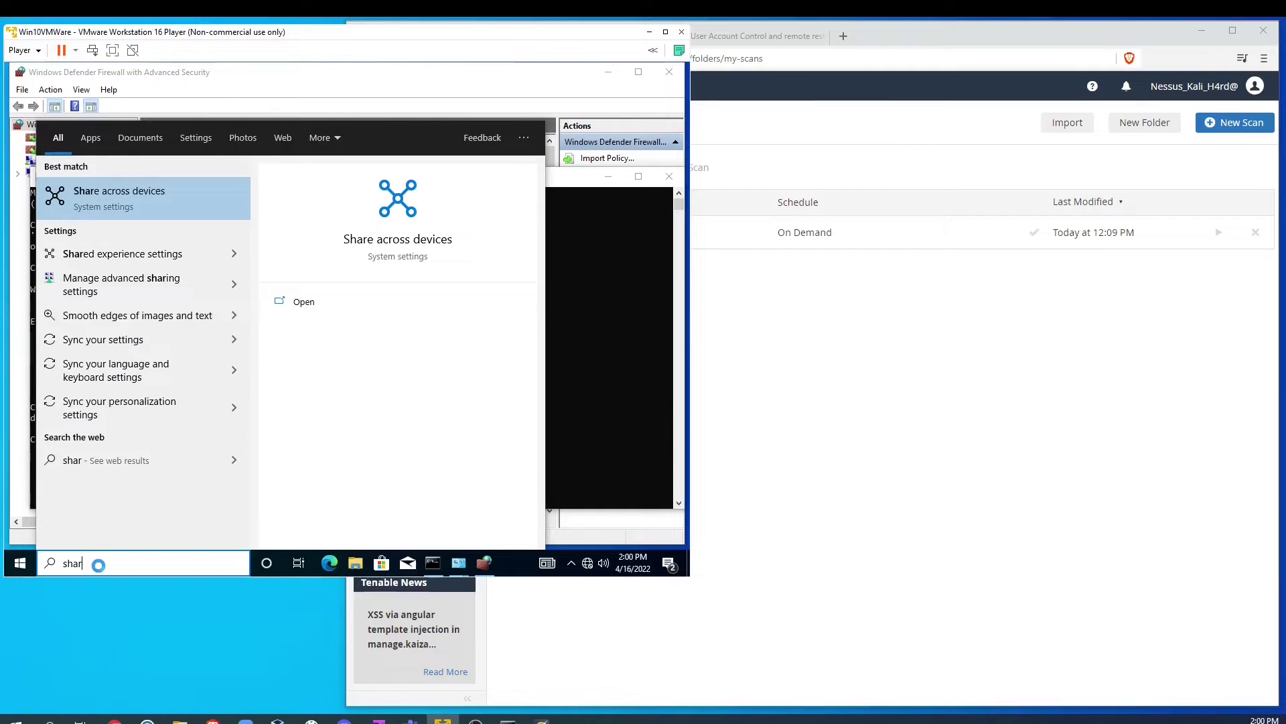
{"action": "left_click", "coordinate": [147, 280]}
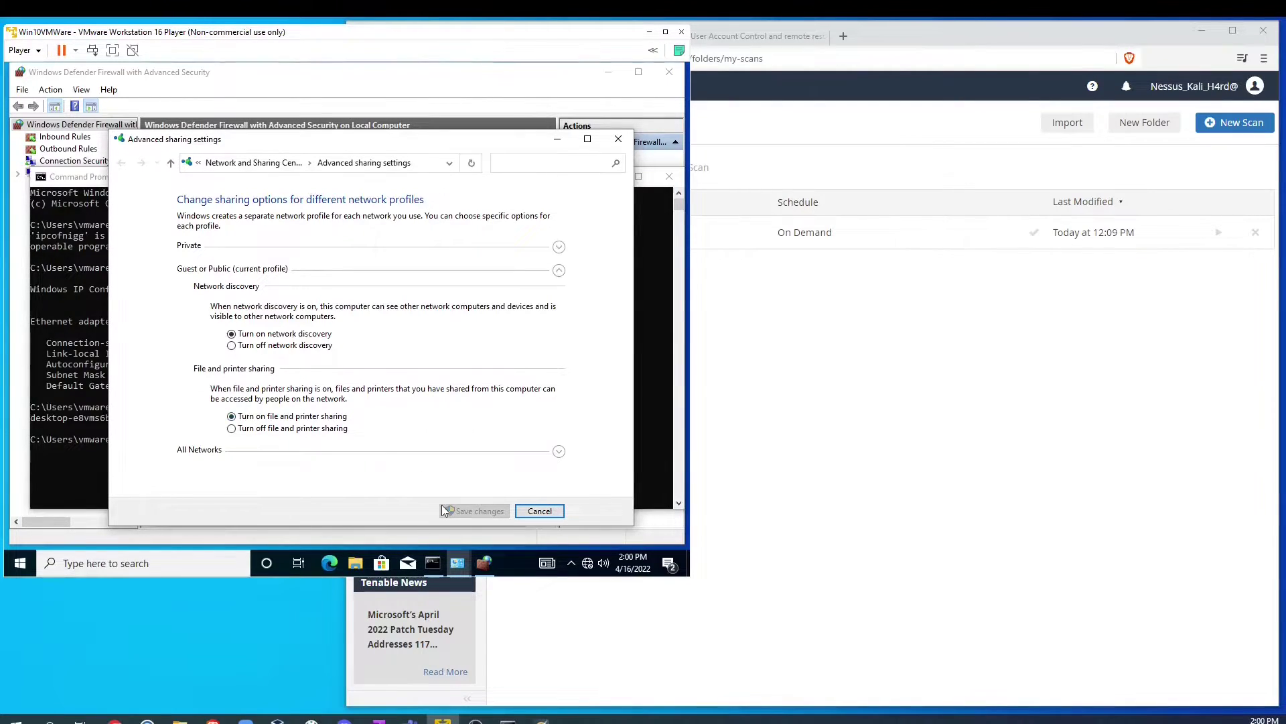
{"action": "left_click", "coordinate": [542, 516]}
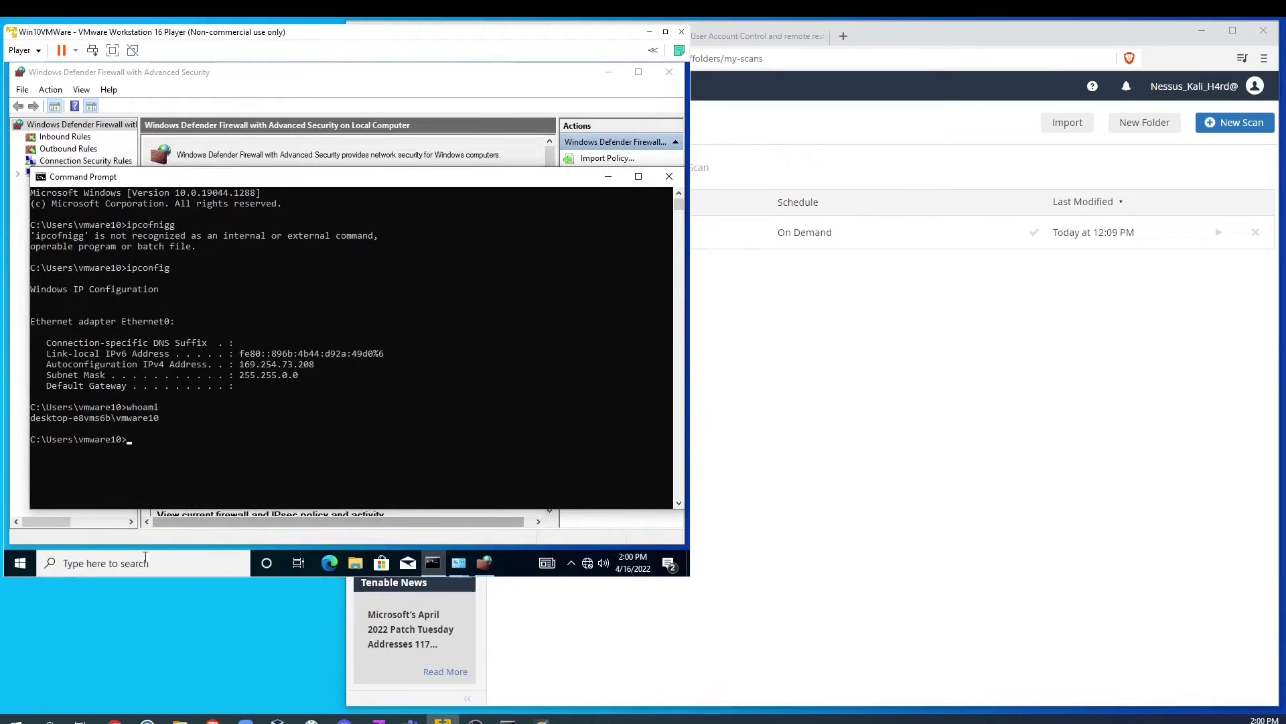
{"action": "left_click", "coordinate": [137, 566]}
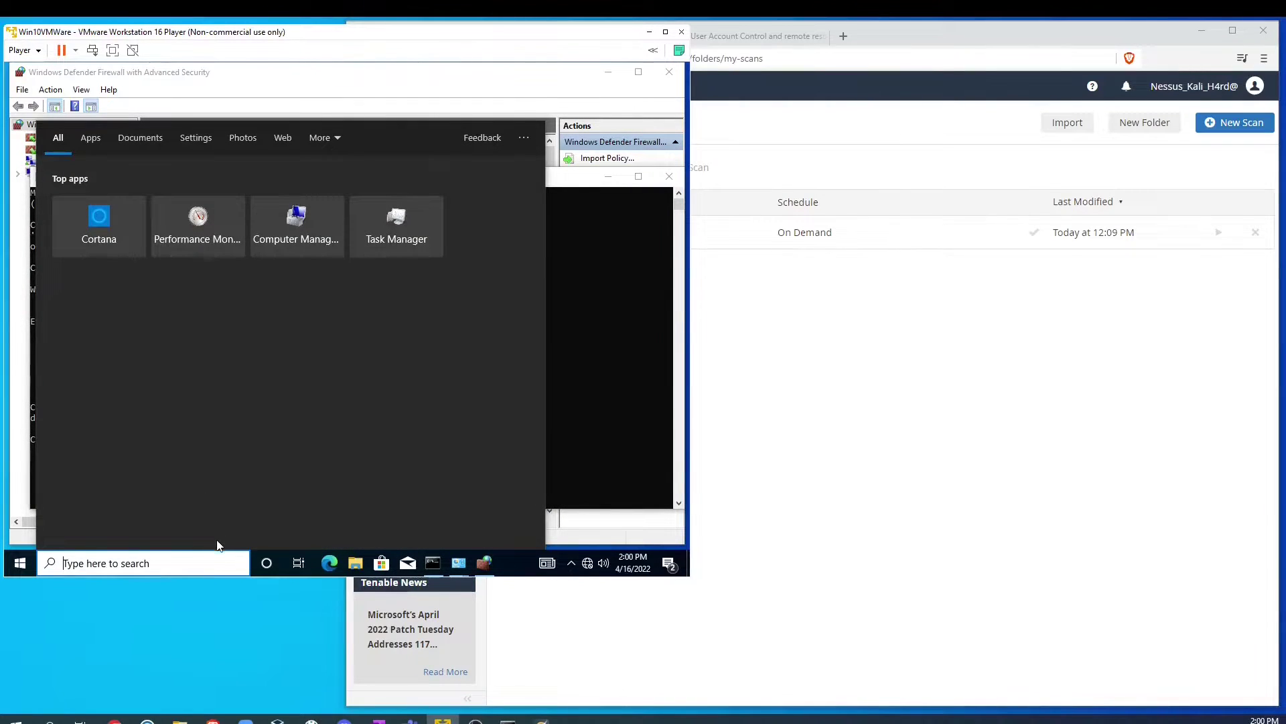
Step: Search 'reg' on the VM and launch Registry Editor
{"action": "type", "text": "reg"}
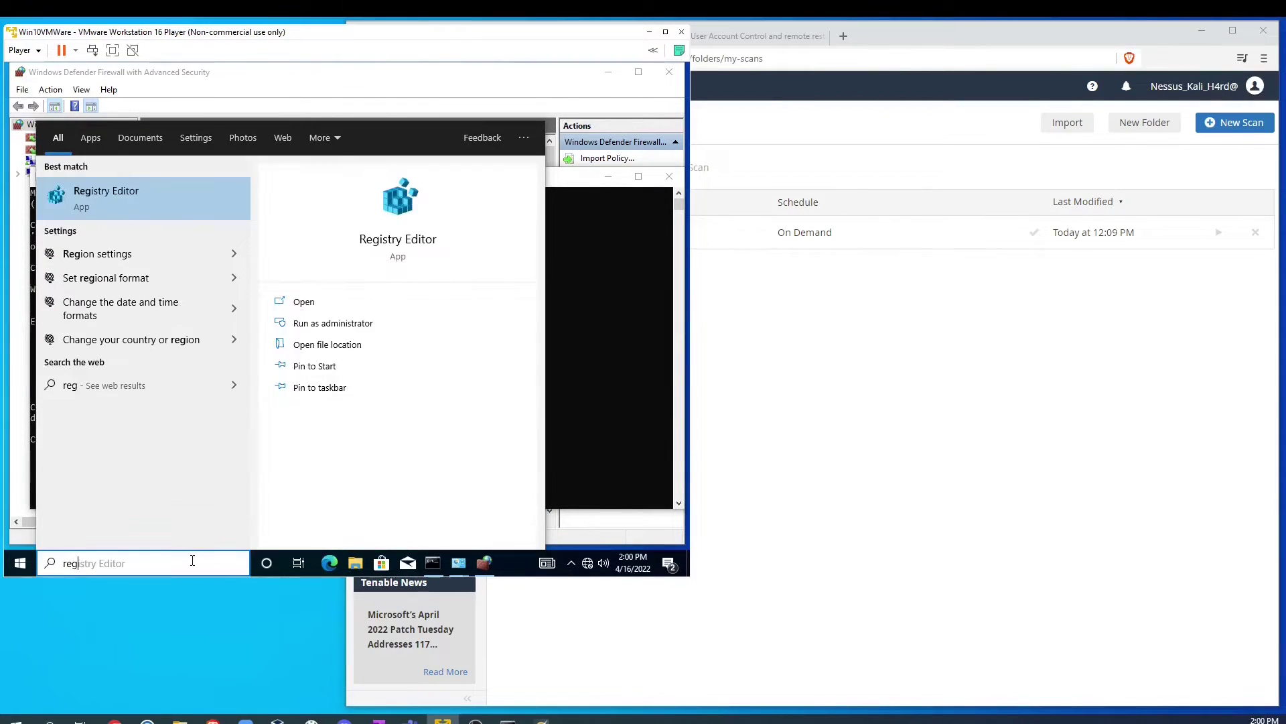
{"action": "key", "text": "Return"}
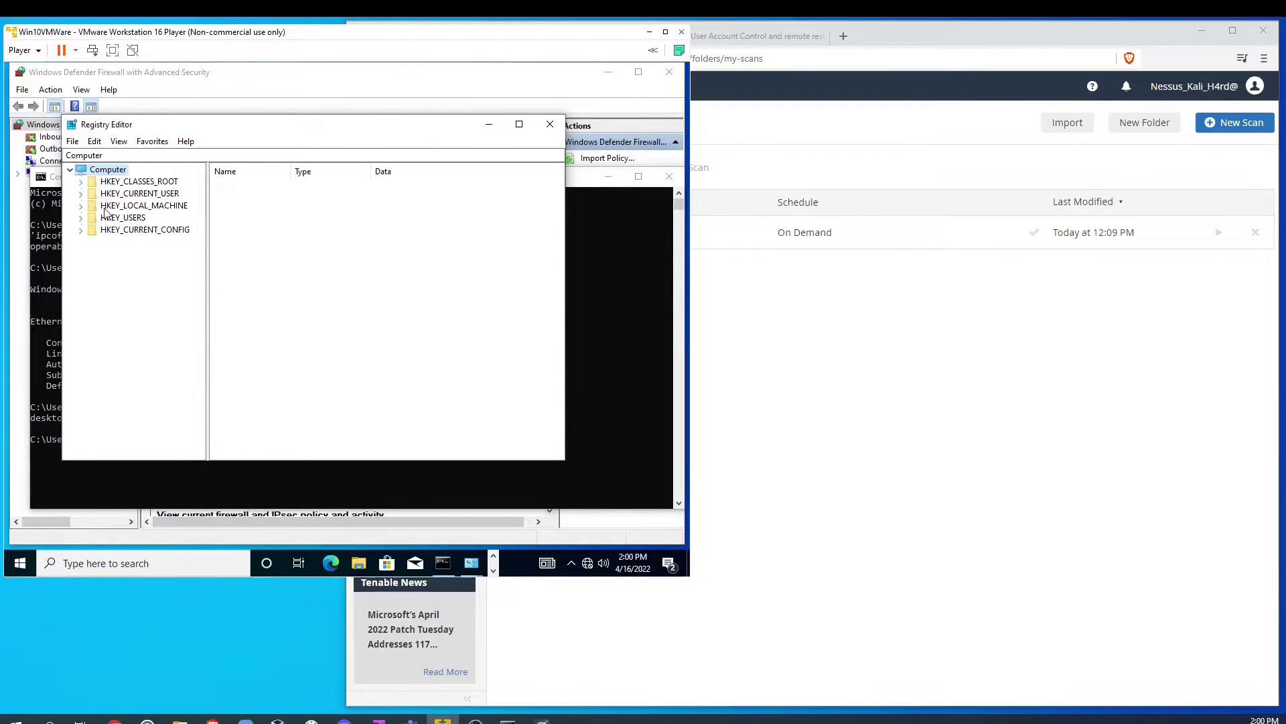
Step: Read the Tenable article's Solution, highlighting the DWORD type and the LocalAccountTokenFilterPolicy name
{"action": "left_click", "coordinate": [883, 101]}
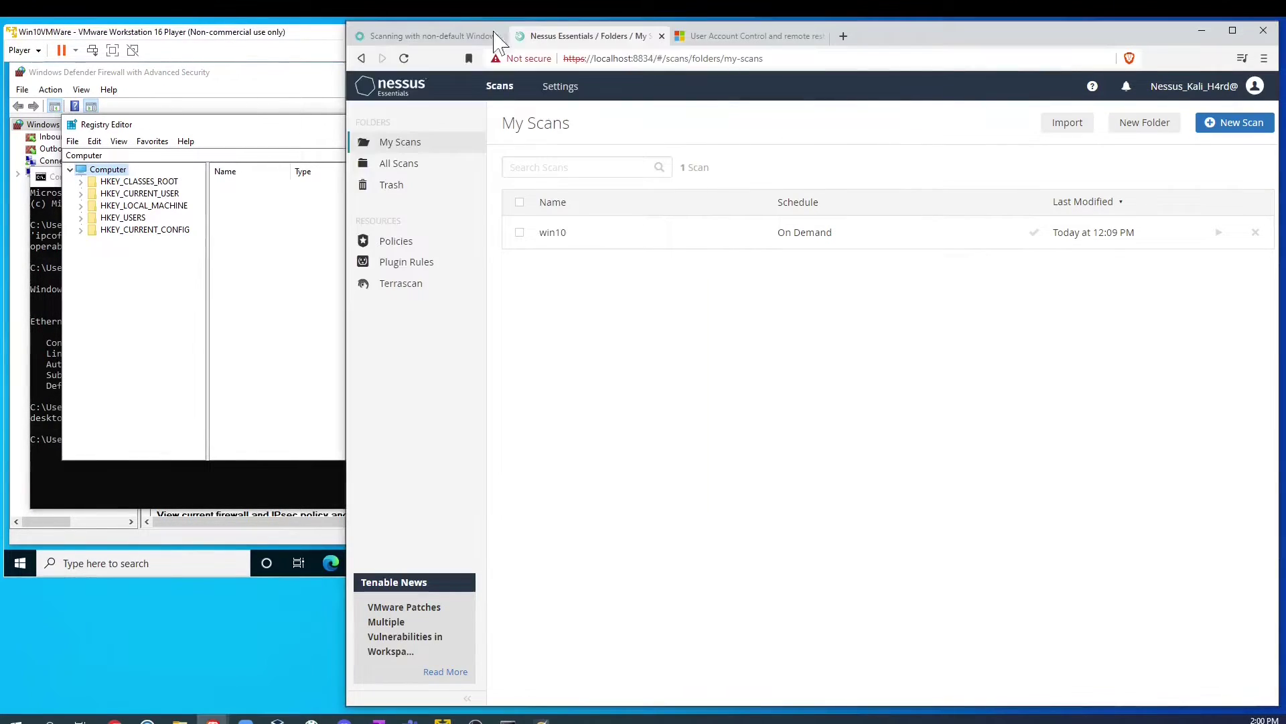
{"action": "left_click", "coordinate": [436, 36]}
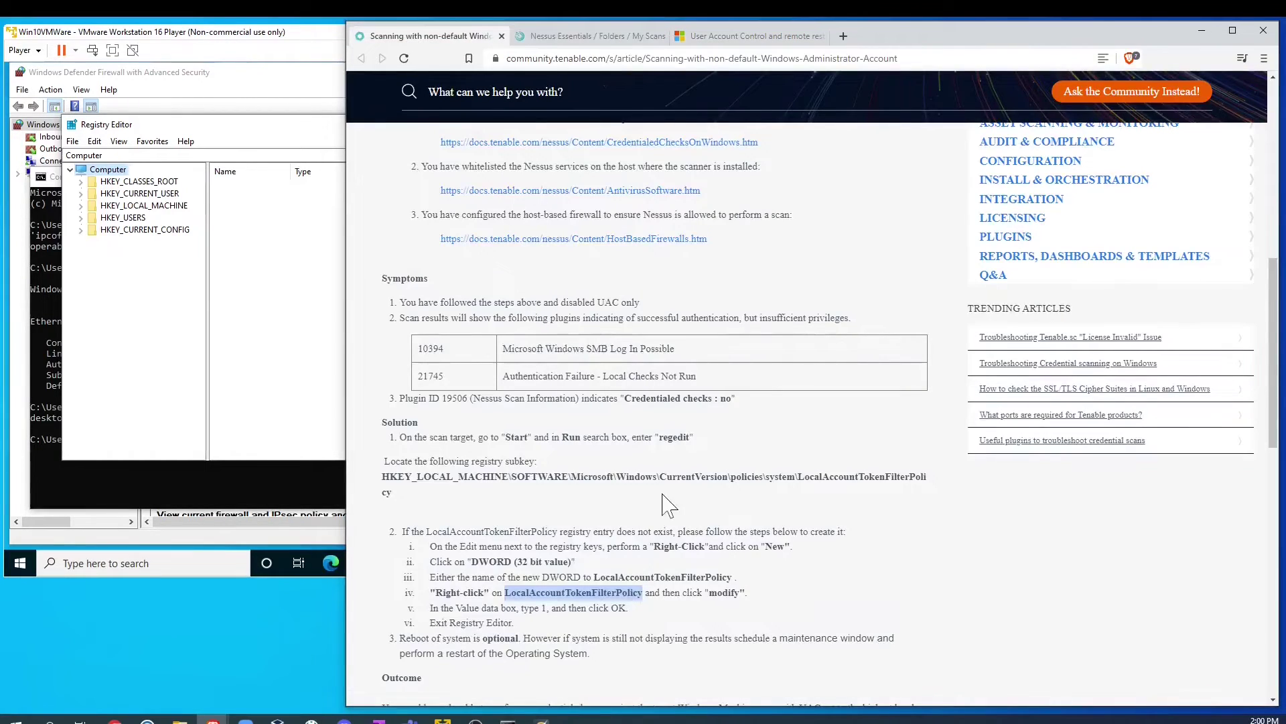
{"action": "scroll", "coordinate": [479, 314], "scroll_direction": "up", "scroll_amount": 1}
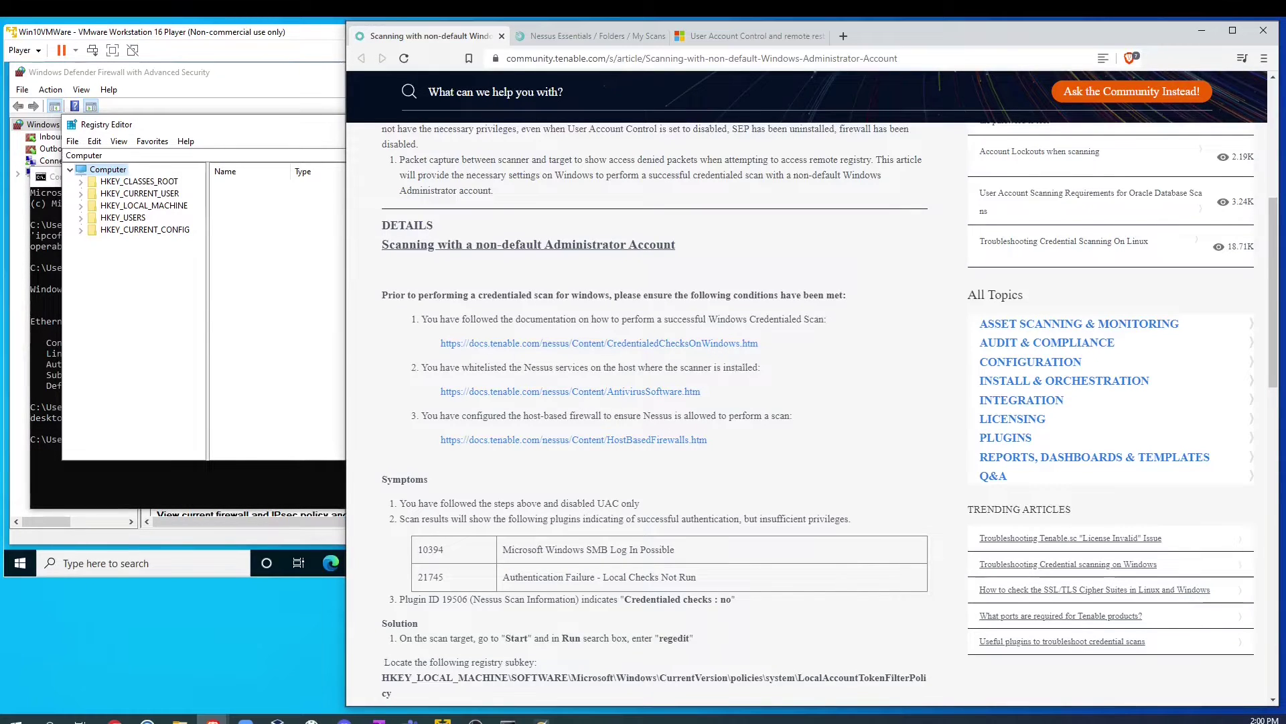
{"action": "scroll", "coordinate": [723, 385], "scroll_direction": "down", "scroll_amount": 5}
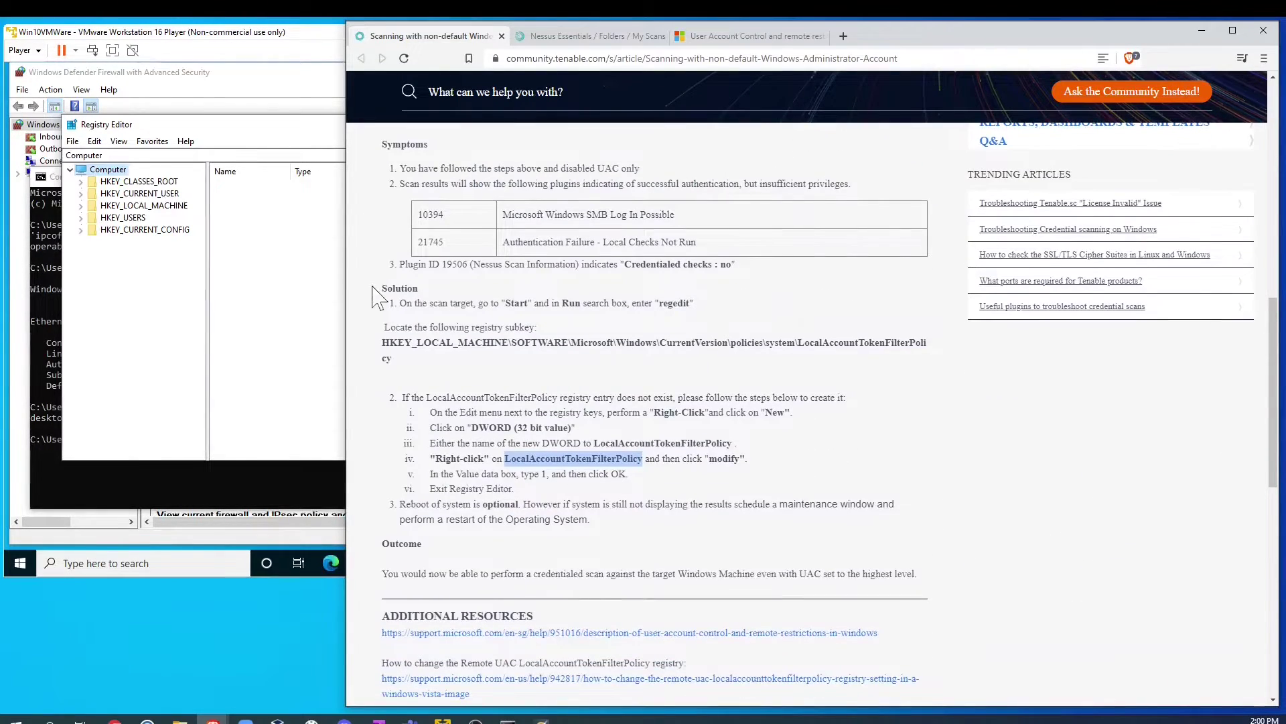
{"action": "left_click_drag", "start_coordinate": [379, 288], "coordinate": [890, 562]}
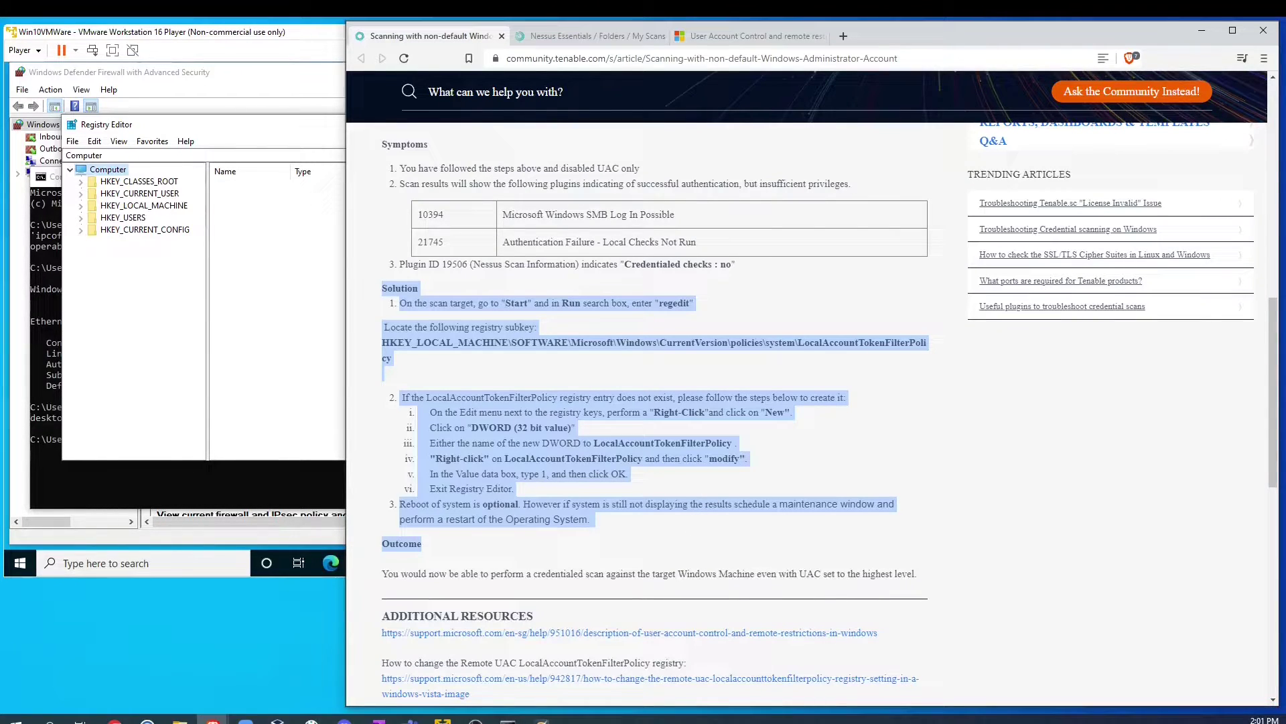
{"action": "left_click", "coordinate": [574, 438]}
{"action": "left_click_drag", "start_coordinate": [594, 443], "coordinate": [615, 442]}
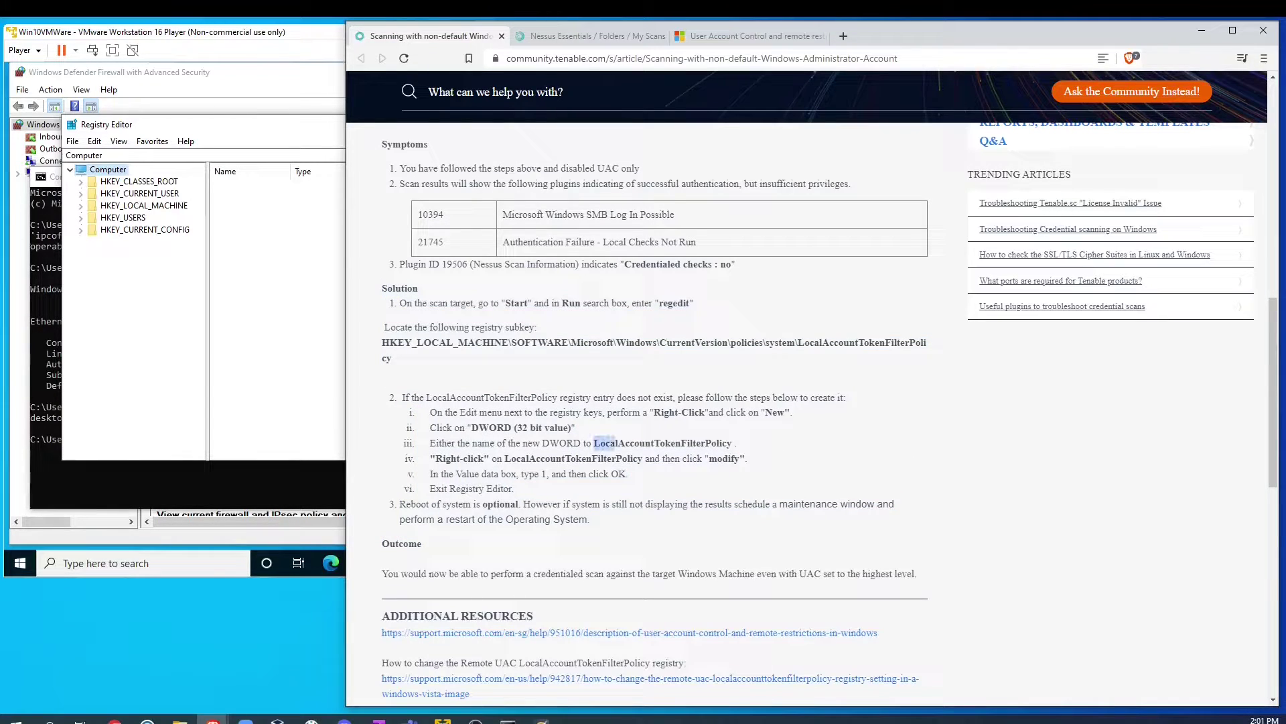
{"action": "left_click_drag", "start_coordinate": [468, 427], "coordinate": [506, 427]}
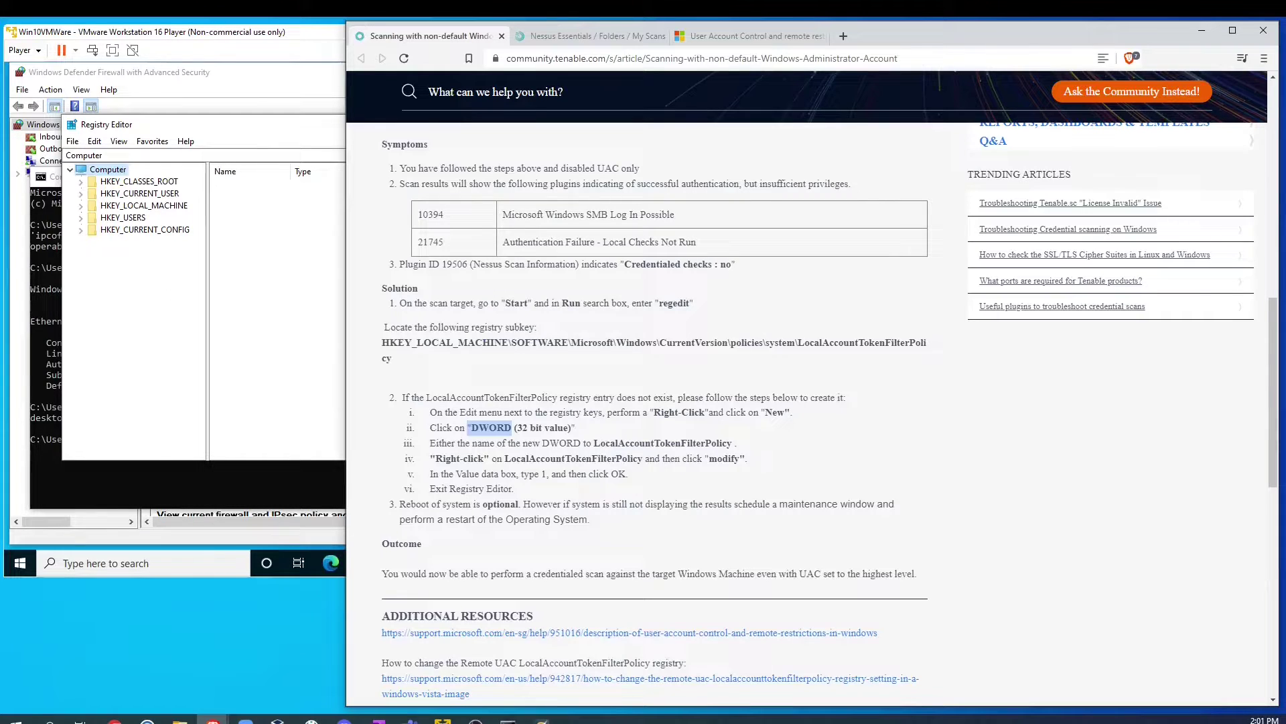
{"action": "left_click_drag", "start_coordinate": [594, 443], "coordinate": [732, 444]}
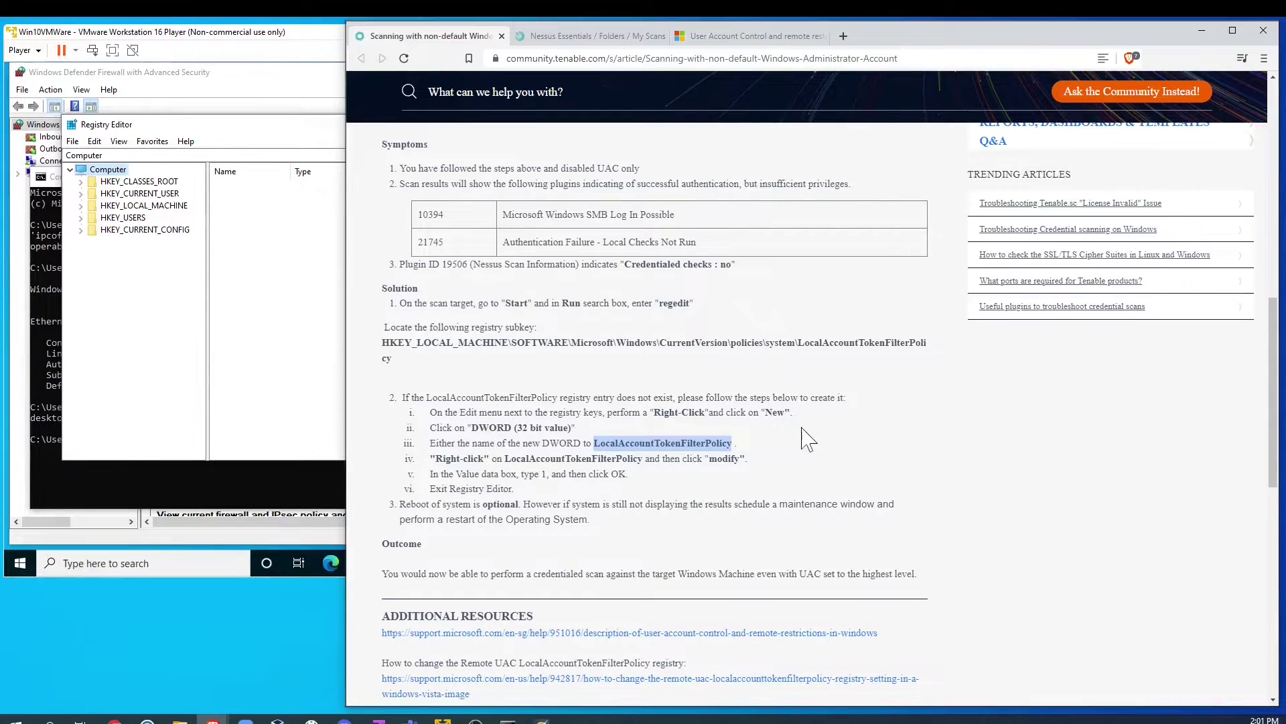
Step: Read Microsoft's UAC remote restrictions steps and the System registry subkey path
{"action": "left_click", "coordinate": [727, 36]}
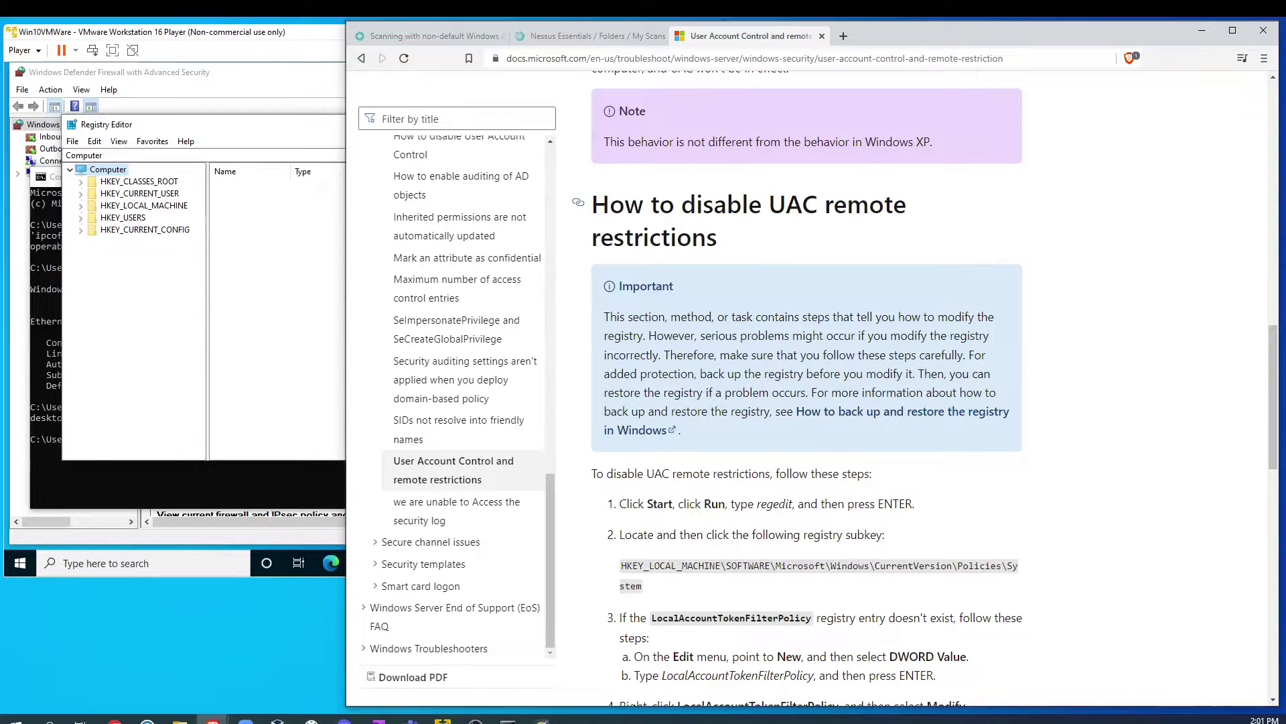
{"action": "left_click_drag", "start_coordinate": [698, 204], "coordinate": [818, 204]}
{"action": "scroll", "coordinate": [898, 238], "scroll_direction": "down", "scroll_amount": 3}
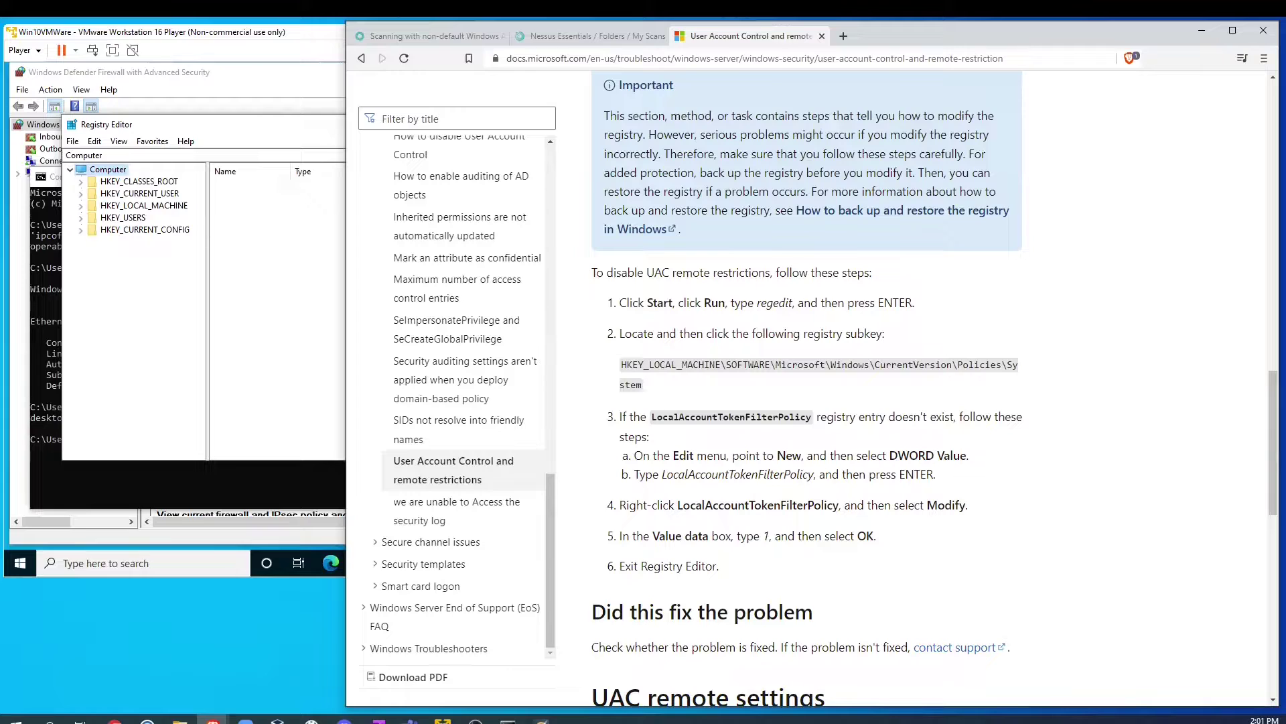
{"action": "left_click", "coordinate": [428, 35]}
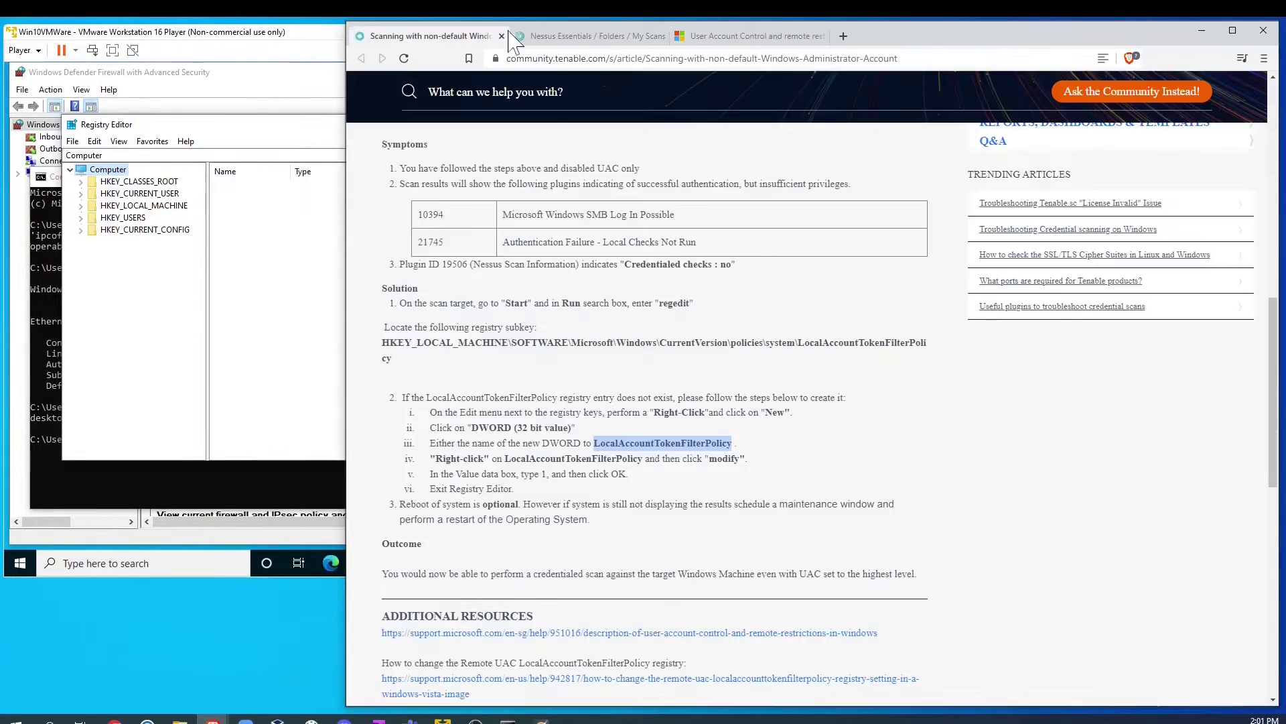
{"action": "left_click", "coordinate": [737, 36]}
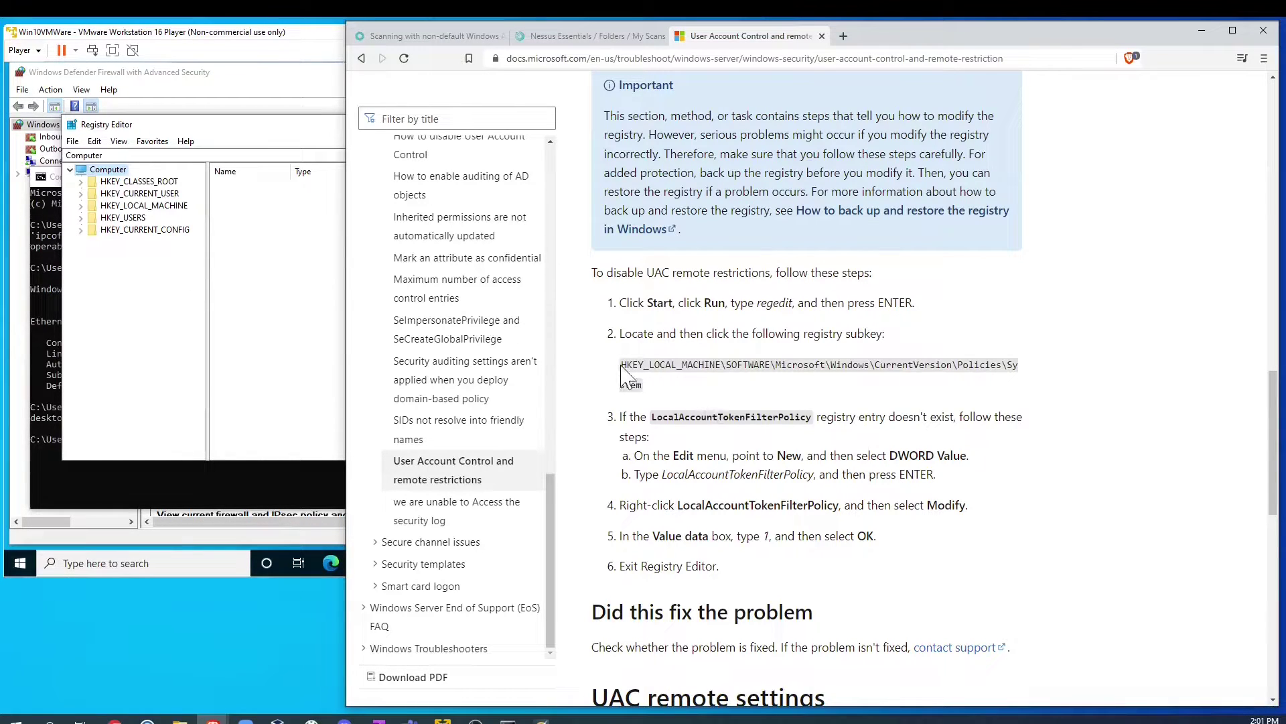
{"action": "left_click_drag", "start_coordinate": [631, 365], "coordinate": [637, 364]}
{"action": "left_click", "coordinate": [104, 214]}
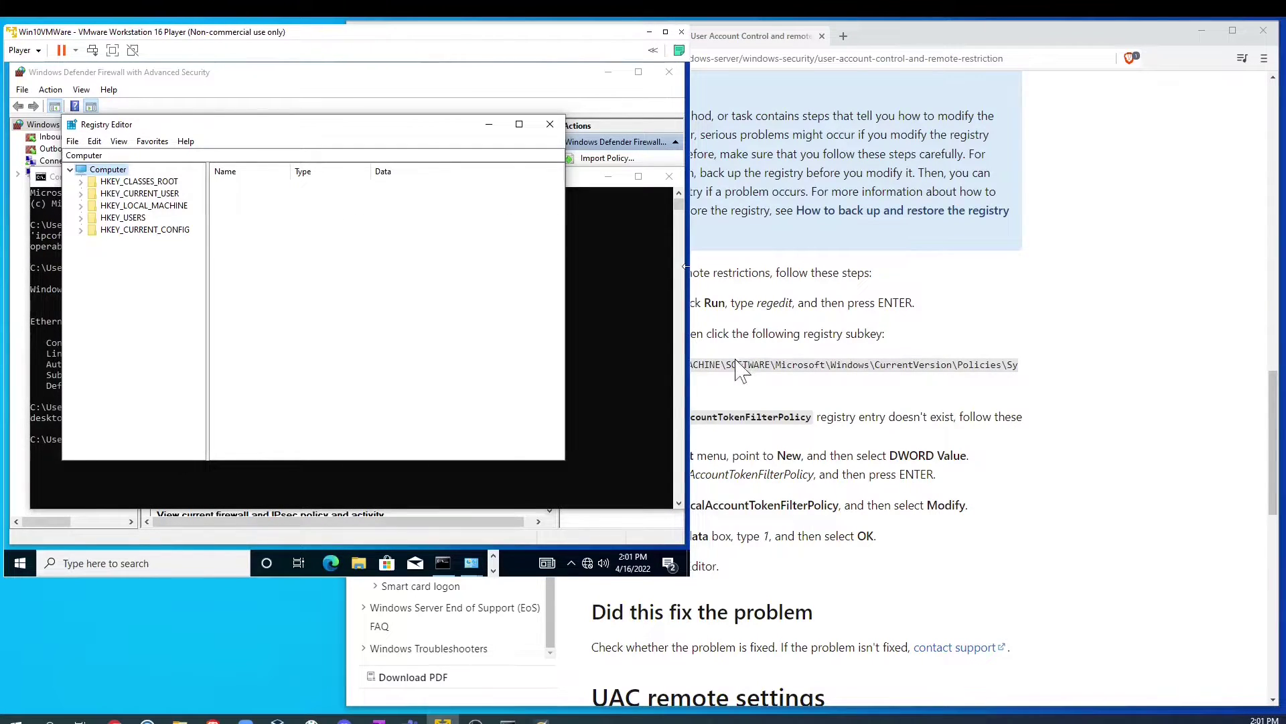
Step: Navigate to HKLM\SOFTWARE\Microsoft\Windows\CurrentVersion\Policies\System and show its values, including EnableLUA
{"action": "left_click", "coordinate": [82, 205]}
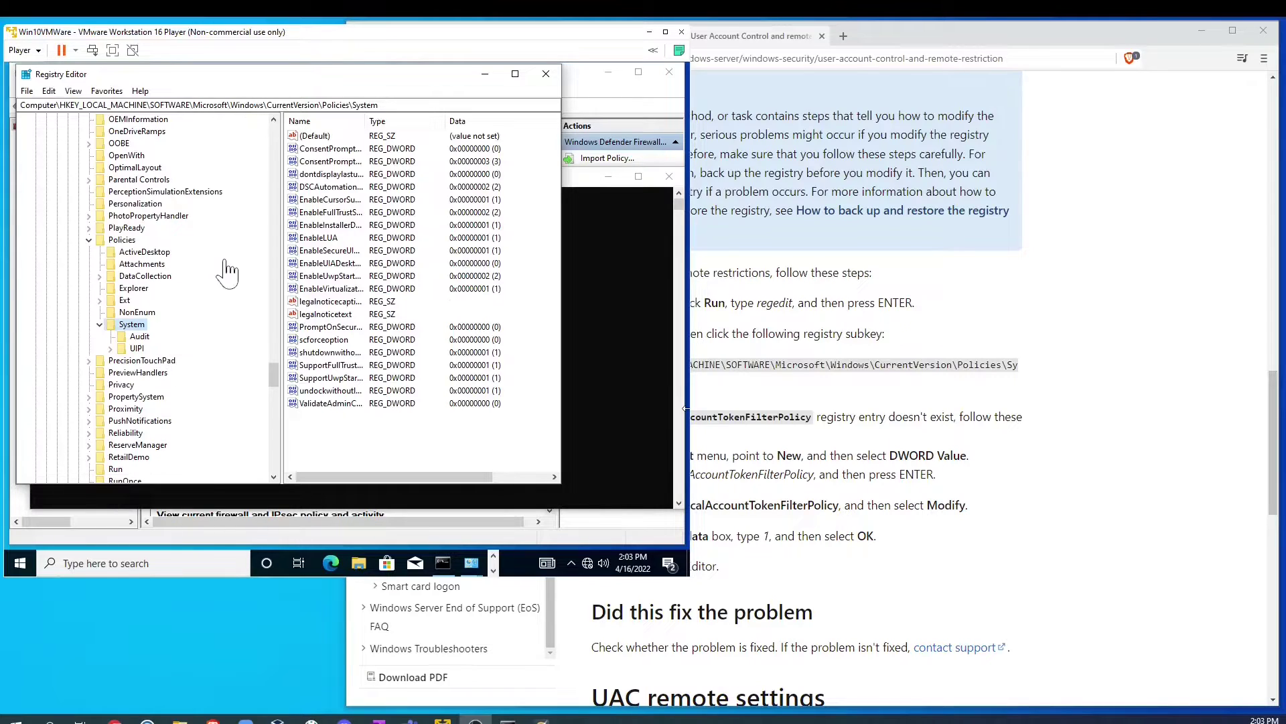
{"action": "left_click_drag", "start_coordinate": [275, 375], "coordinate": [283, 303]}
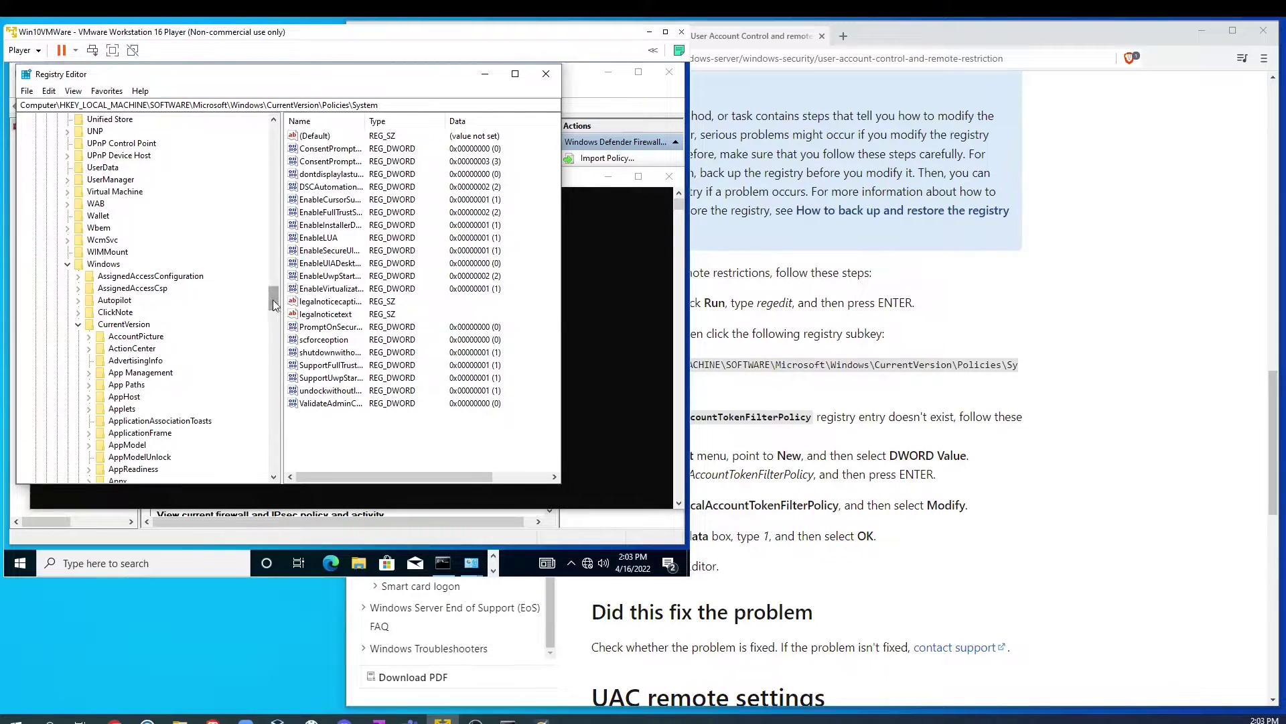
{"action": "left_click_drag", "start_coordinate": [276, 299], "coordinate": [274, 384]}
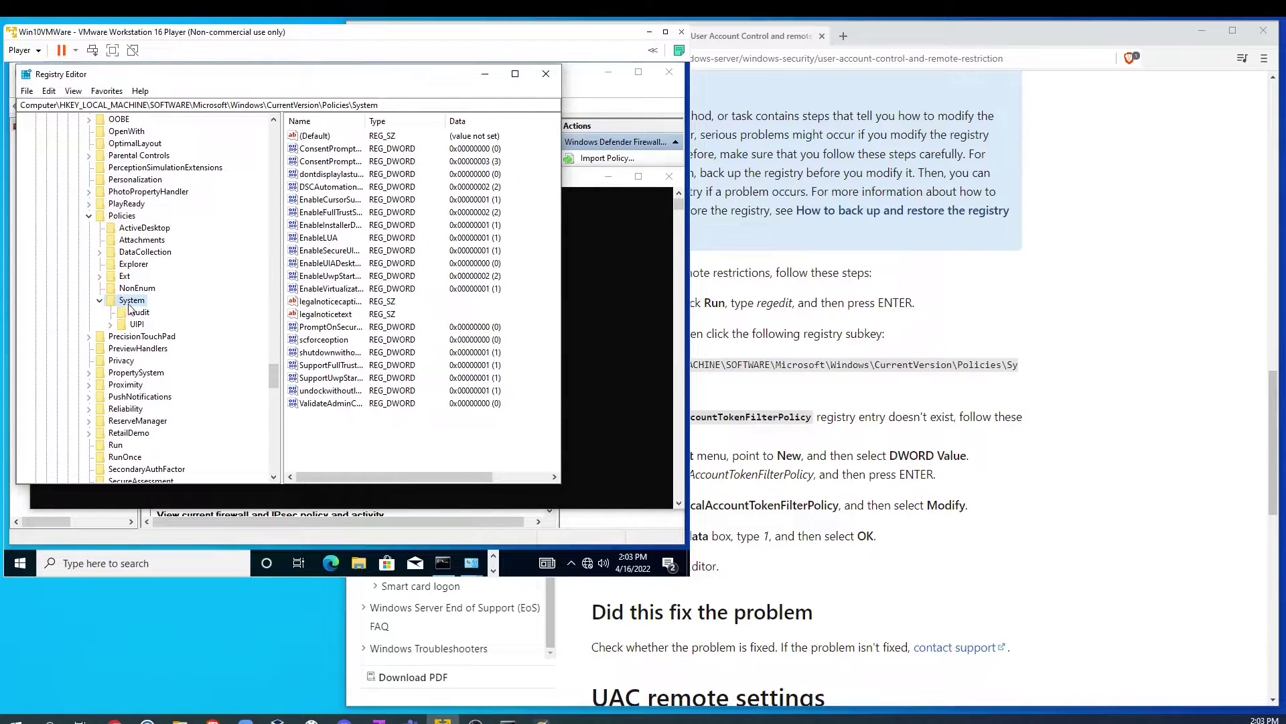
{"action": "left_click", "coordinate": [323, 432]}
{"action": "right_click", "coordinate": [131, 303]}
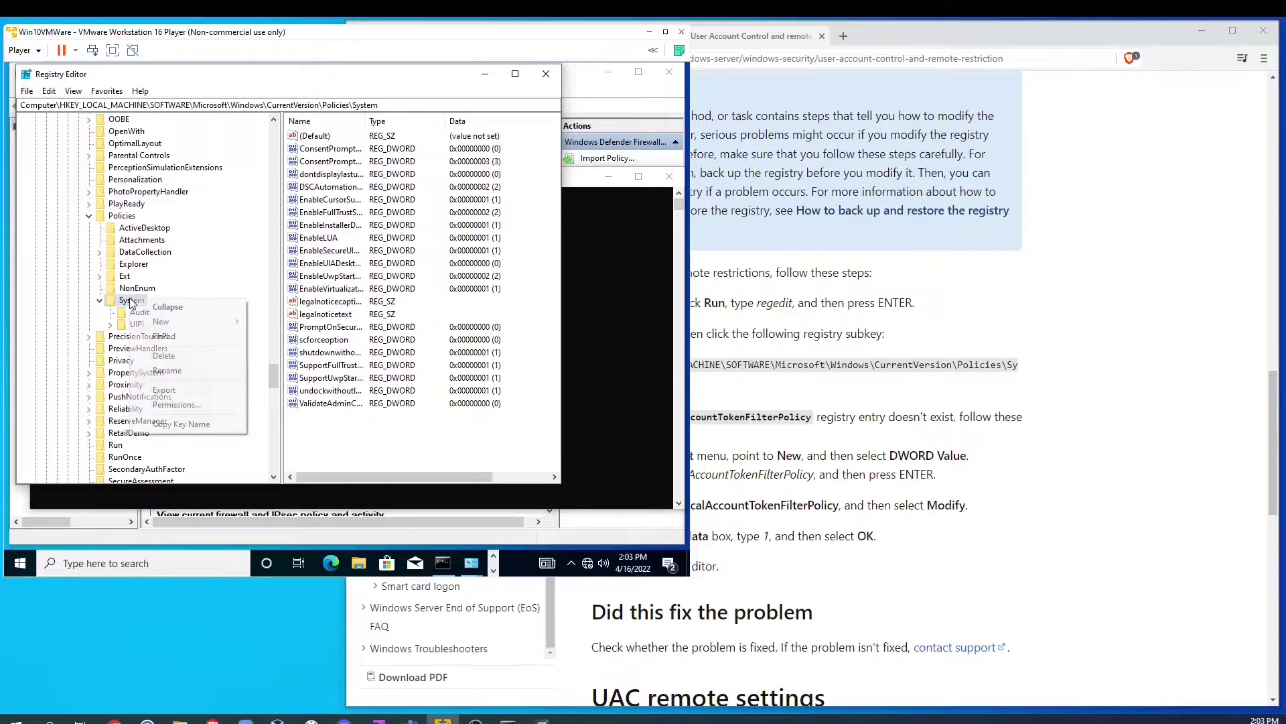
Step: Create a new DWORD (32-bit) value named LocalAccountTokenFilterPolicy under the System key
{"action": "mouse_move", "coordinate": [195, 327]}
{"action": "left_click", "coordinate": [416, 442]}
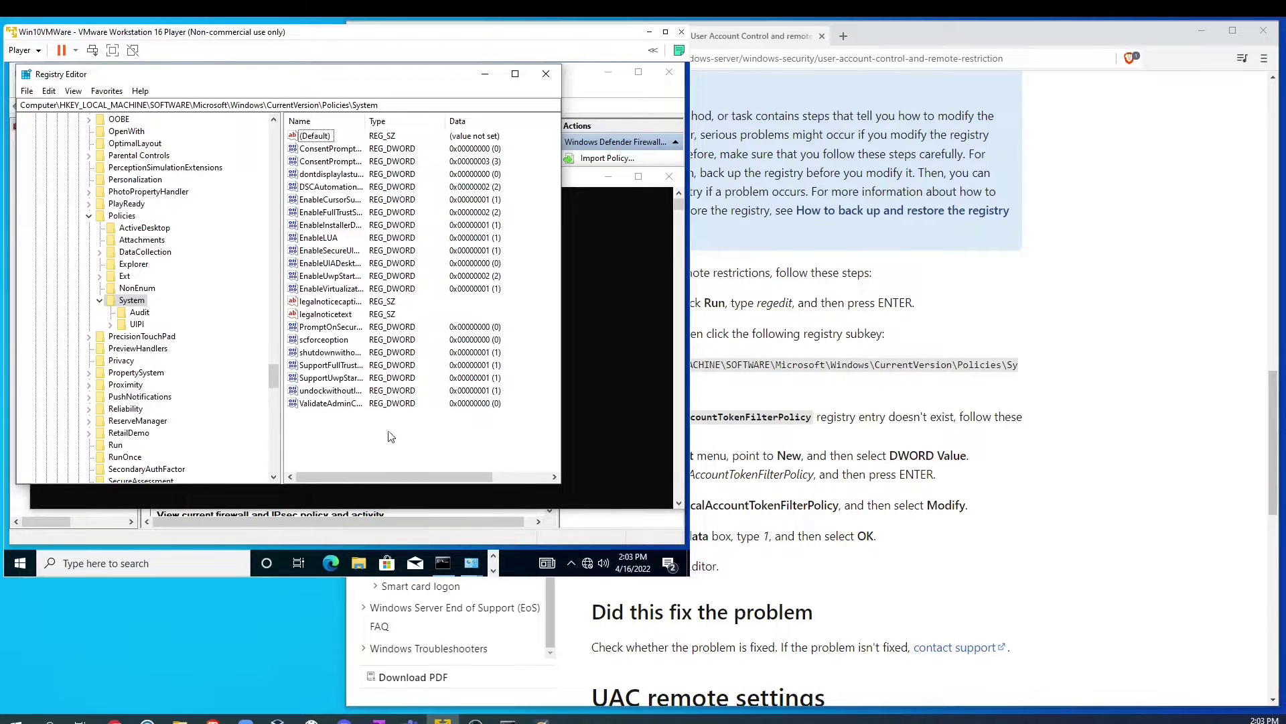
{"action": "right_click", "coordinate": [323, 420]}
{"action": "mouse_move", "coordinate": [354, 427]}
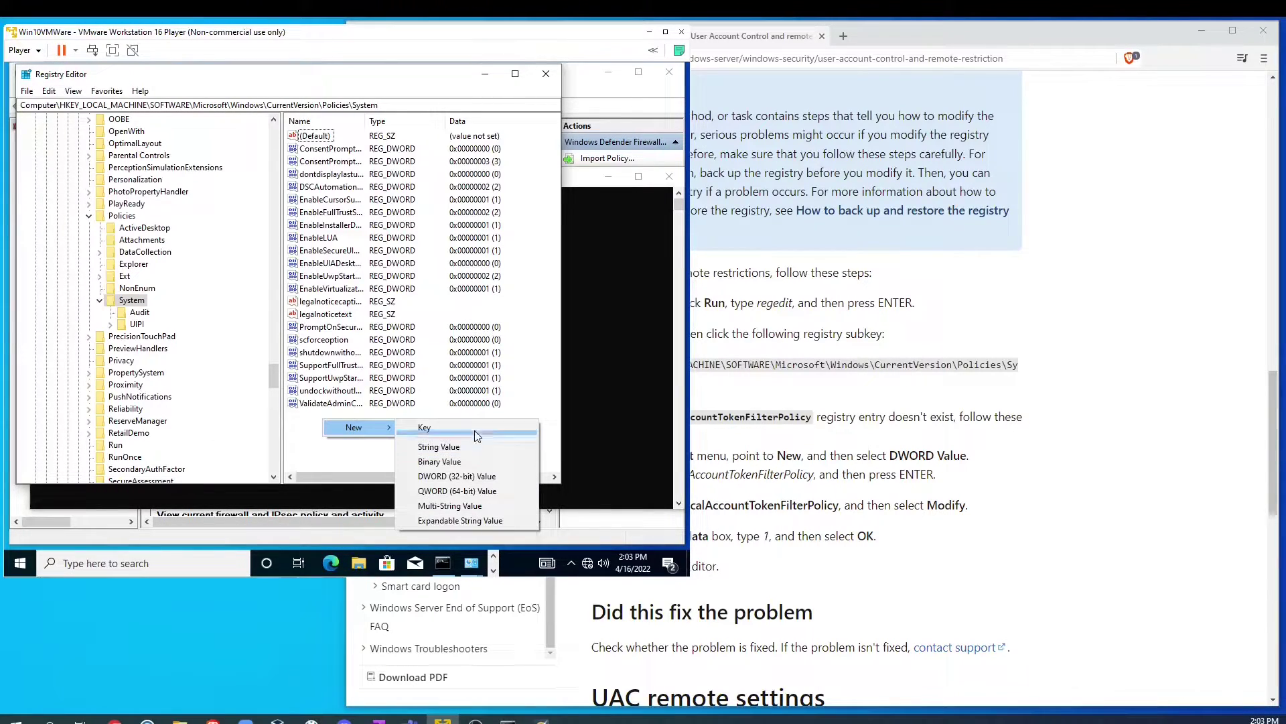
{"action": "left_click", "coordinate": [494, 477]}
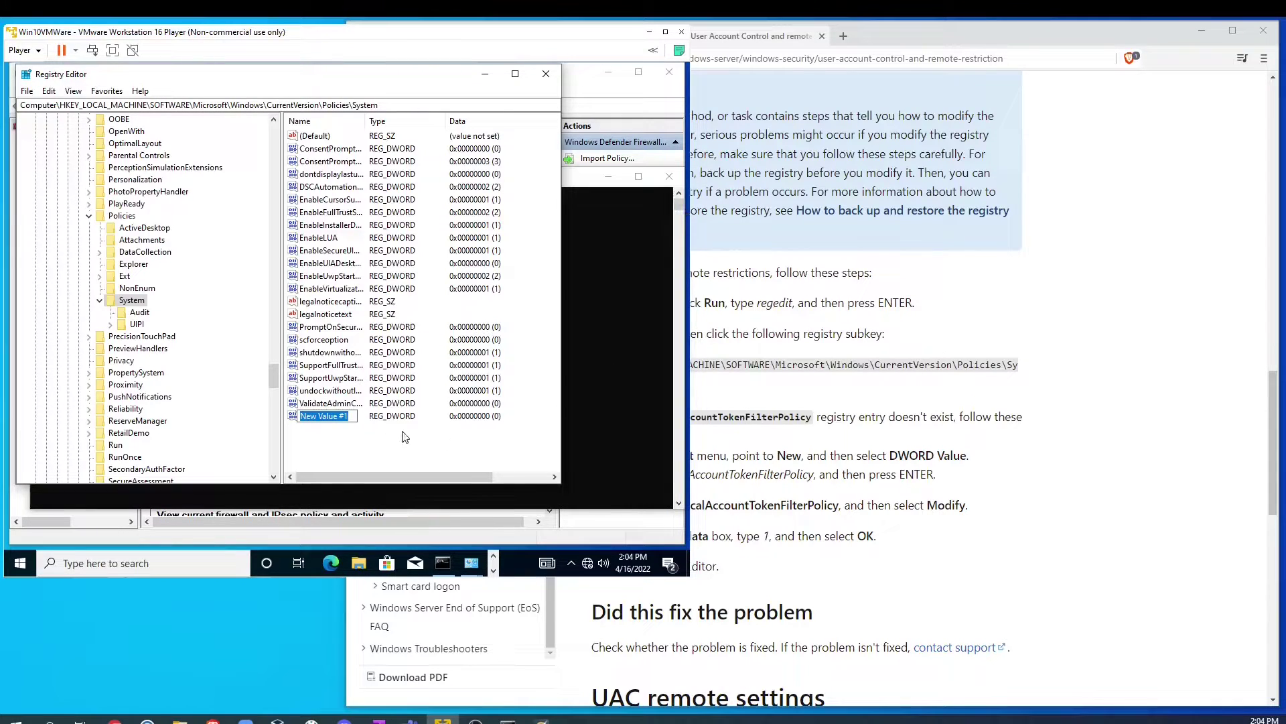
{"action": "type", "text": "LocalAccountTokenFilterPolicy"}
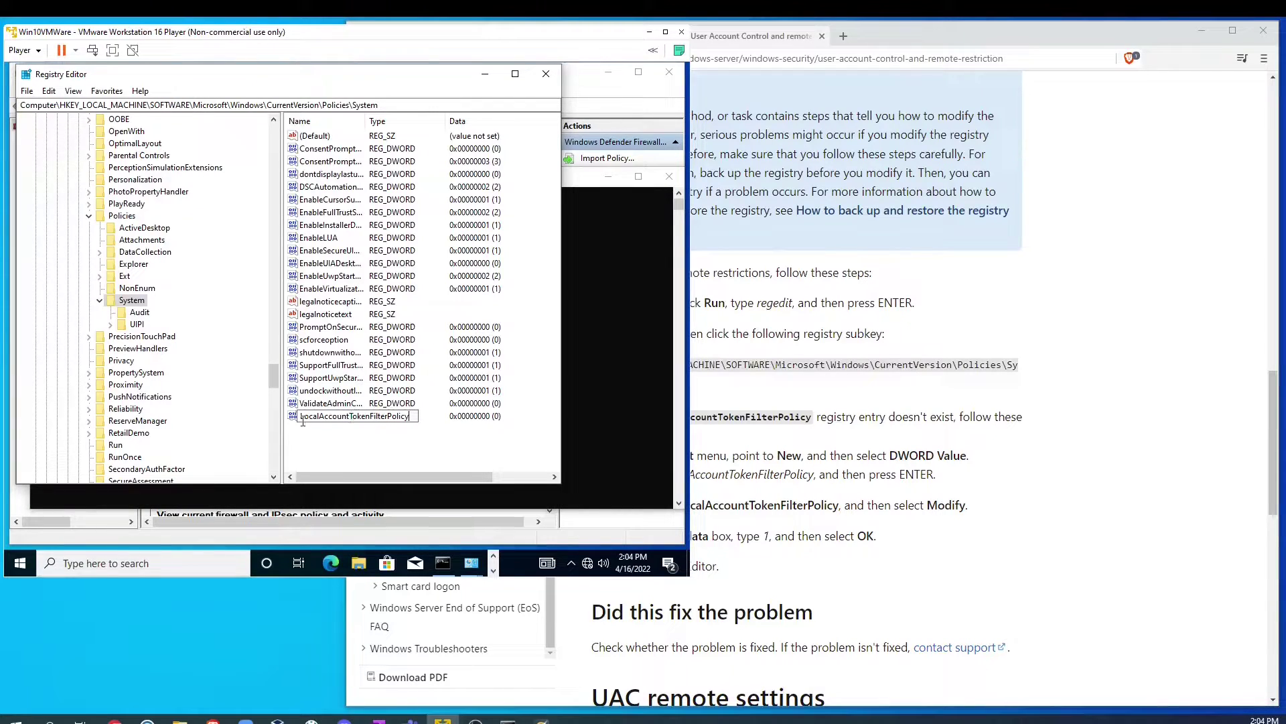
{"action": "key", "text": "Return"}
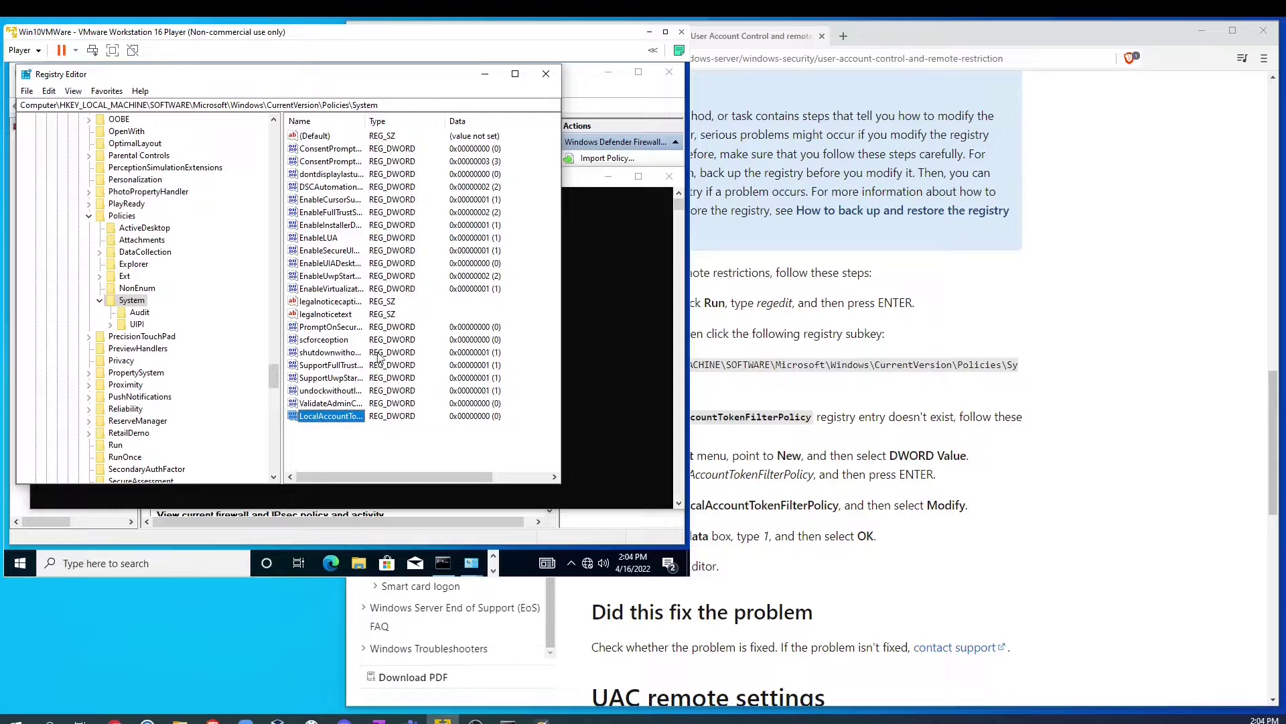
Step: Check the value name against Microsoft's docs and set its value data to 1
{"action": "left_click", "coordinate": [1013, 531]}
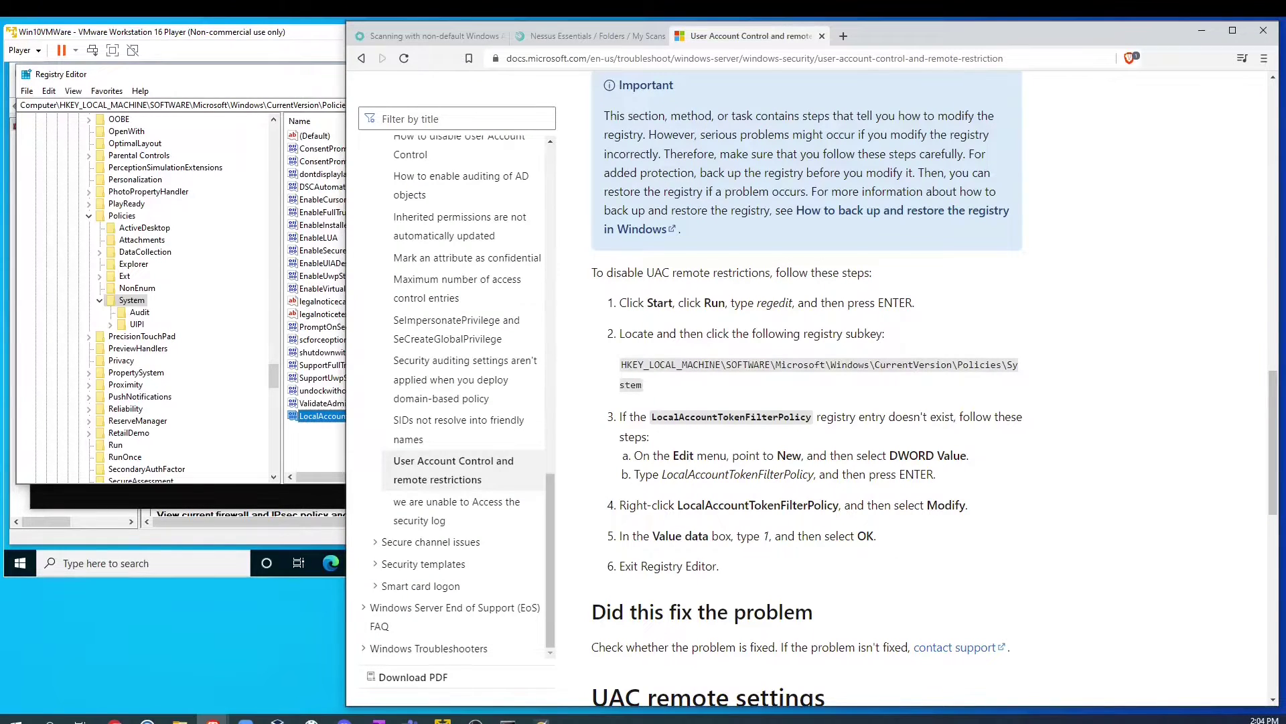
{"action": "left_click_drag", "start_coordinate": [674, 505], "coordinate": [839, 504]}
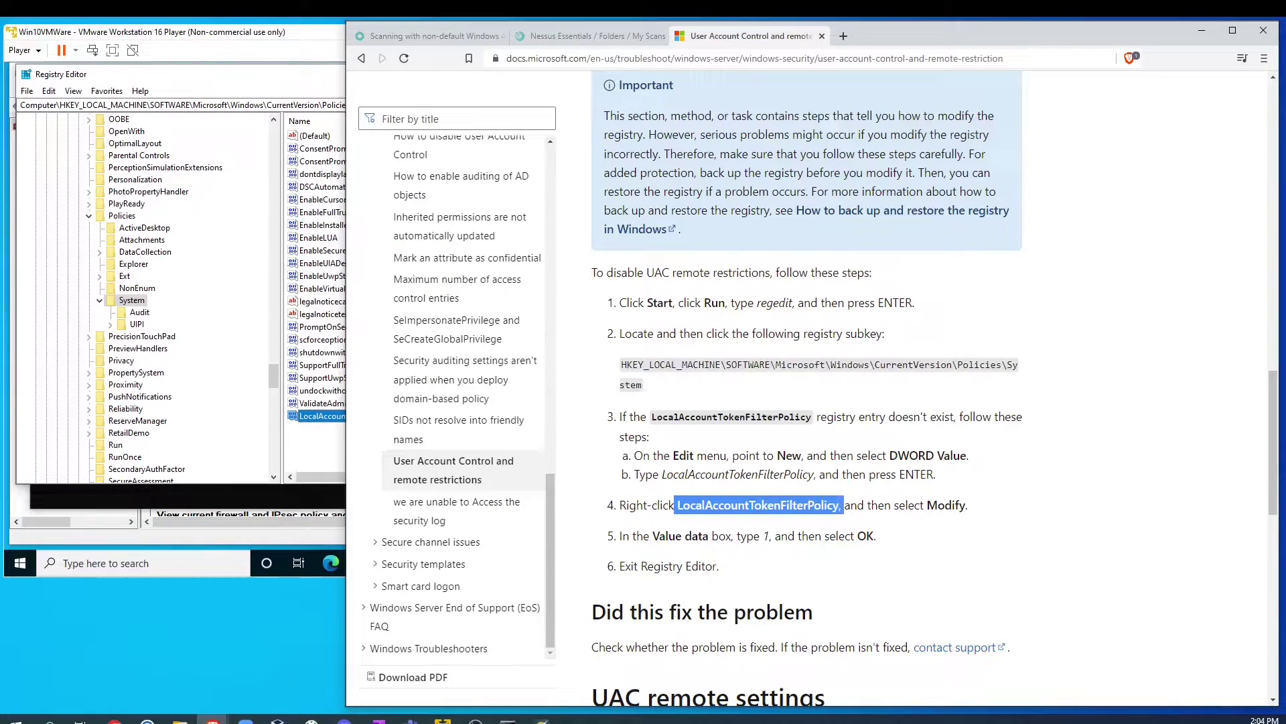
{"action": "left_click", "coordinate": [315, 416]}
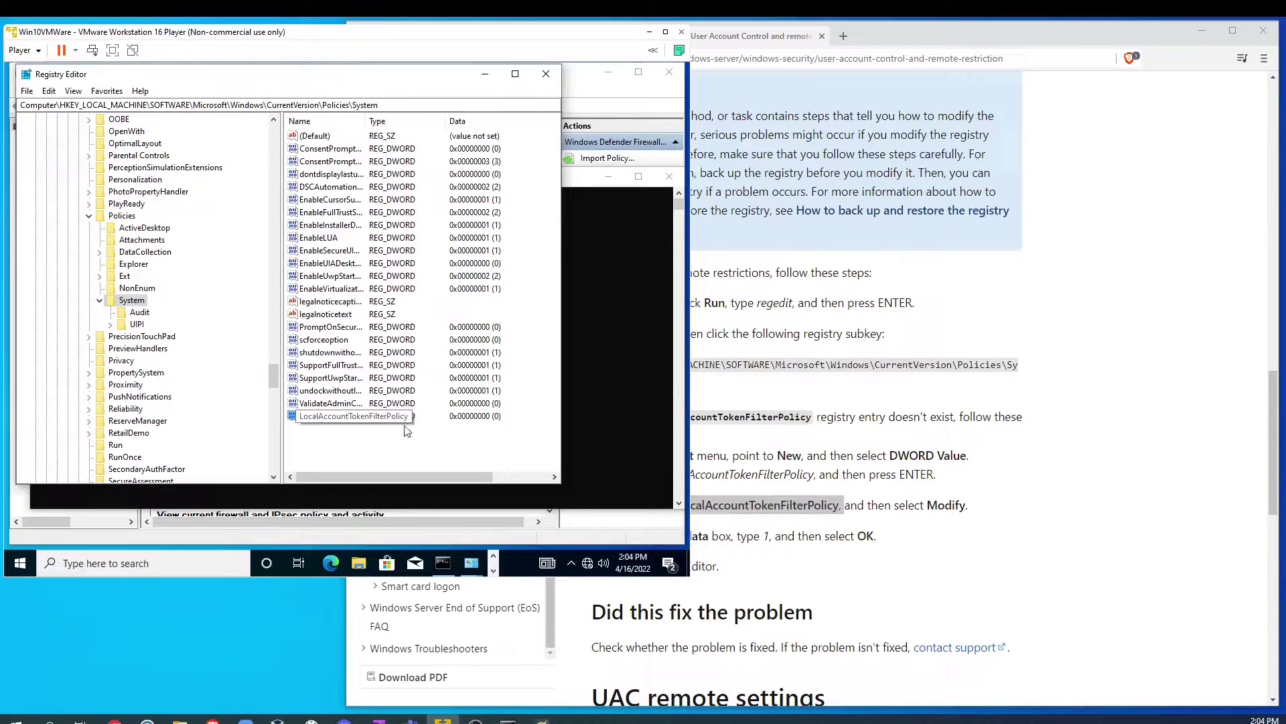
{"action": "double_click", "coordinate": [320, 421]}
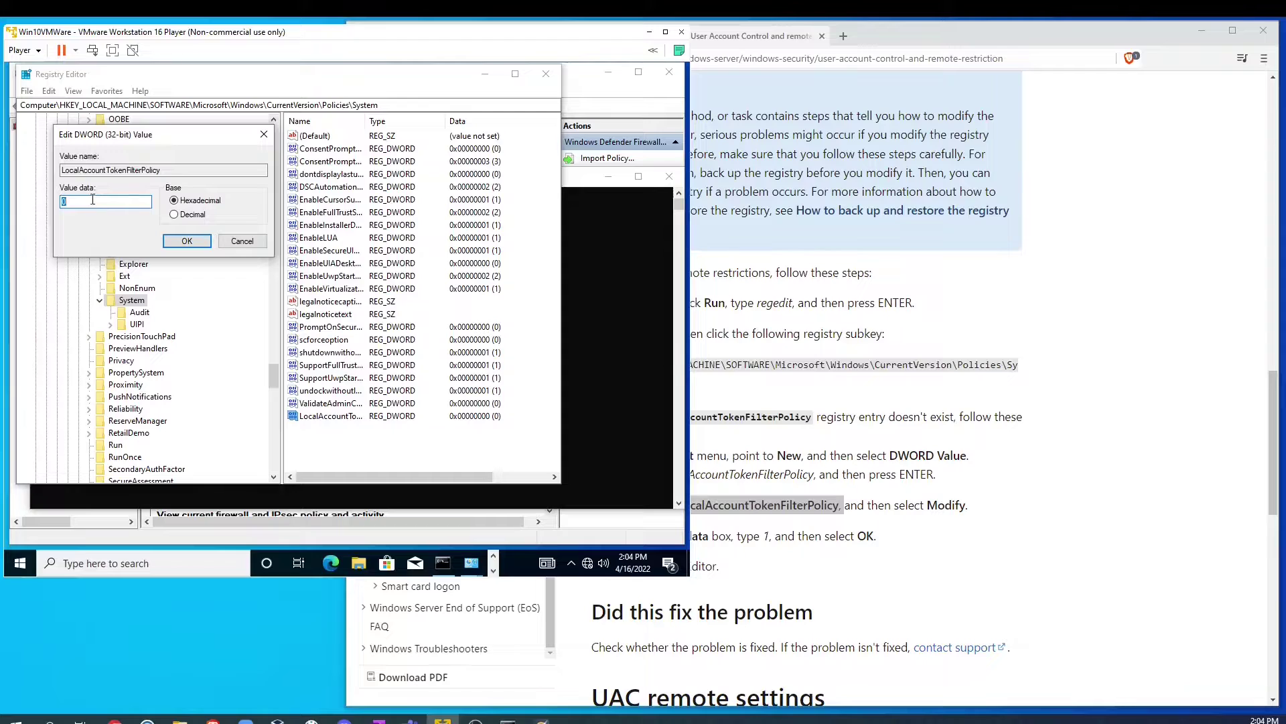
{"action": "left_click", "coordinate": [181, 241]}
{"action": "left_click", "coordinate": [497, 420]}
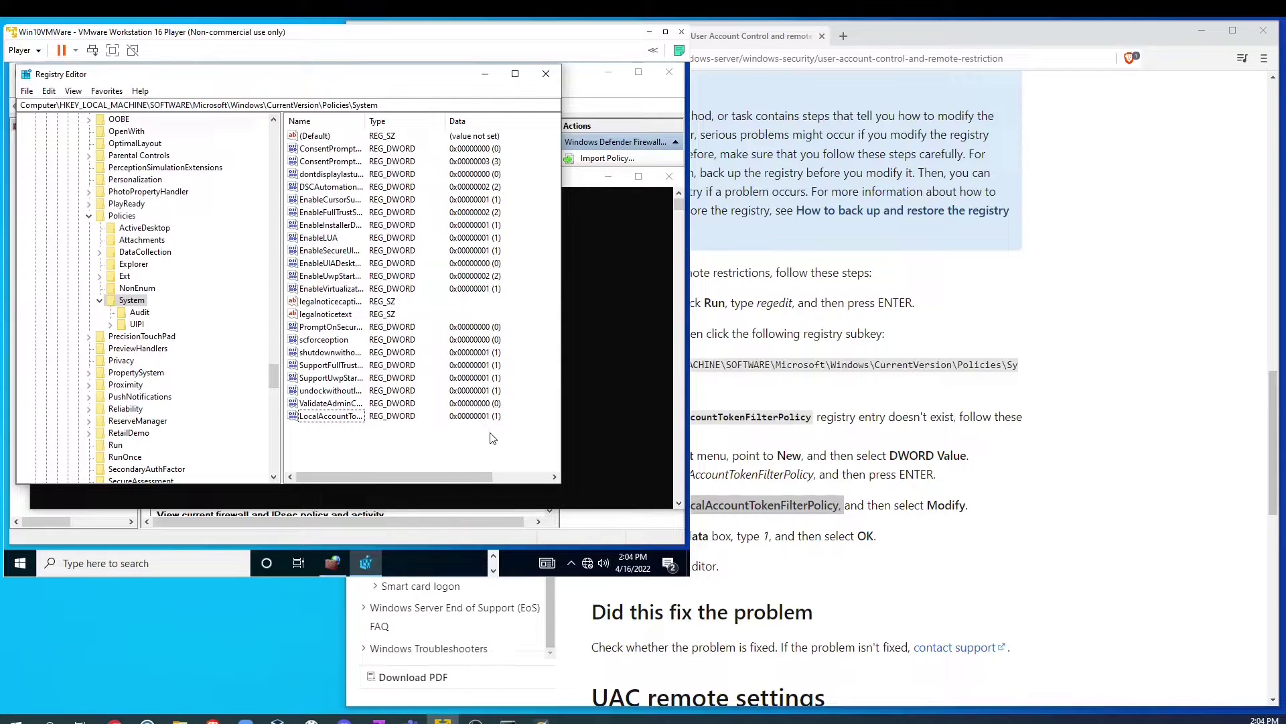
Step: Restart the Windows 10 VM from the Start menu's Power options
{"action": "left_click_drag", "start_coordinate": [511, 400], "coordinate": [478, 414]}
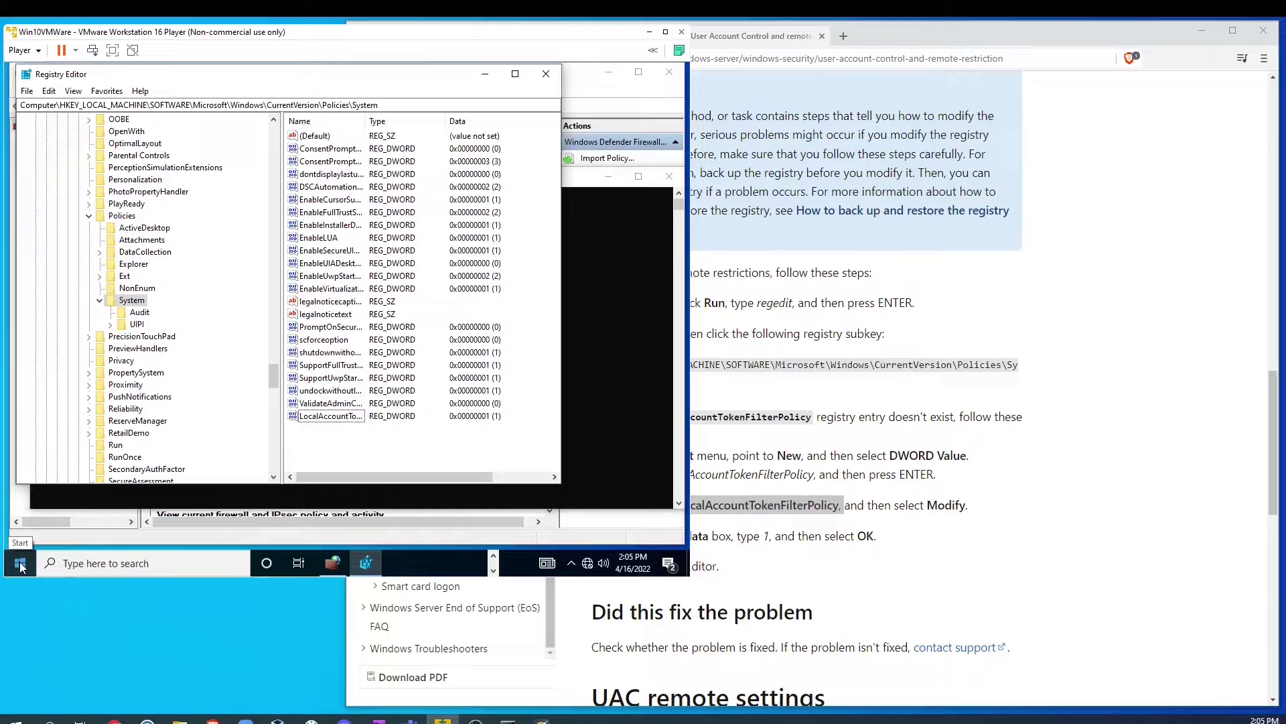
{"action": "left_click", "coordinate": [21, 566]}
{"action": "mouse_move", "coordinate": [63, 456]}
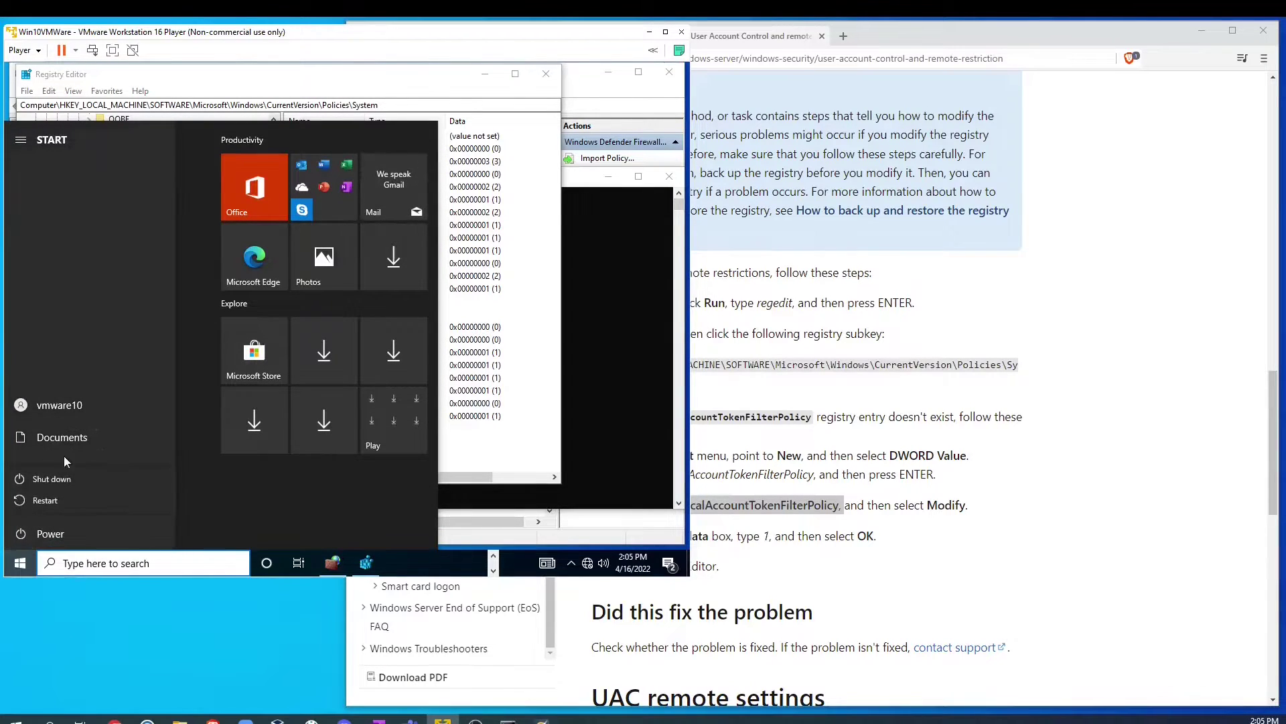
{"action": "left_click", "coordinate": [47, 501]}
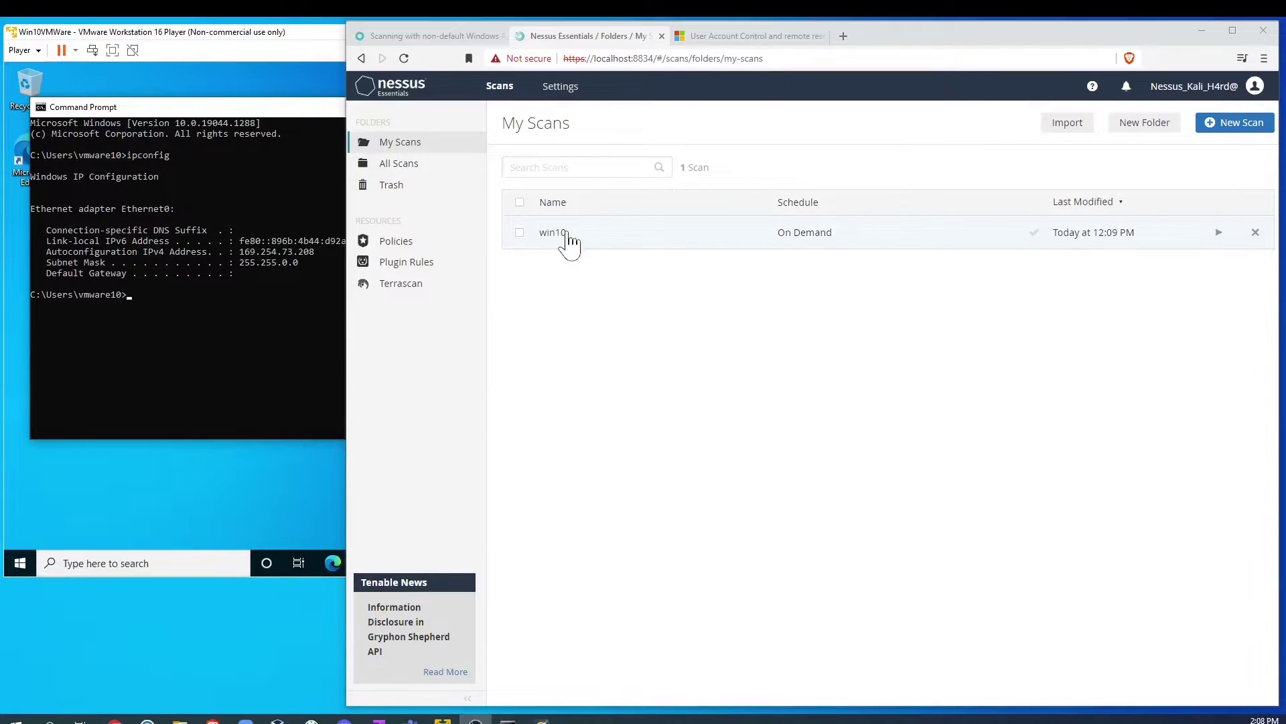
Step: Check the win10 scan's saved Windows credentials and save its configuration unchanged
{"action": "left_click", "coordinate": [520, 233]}
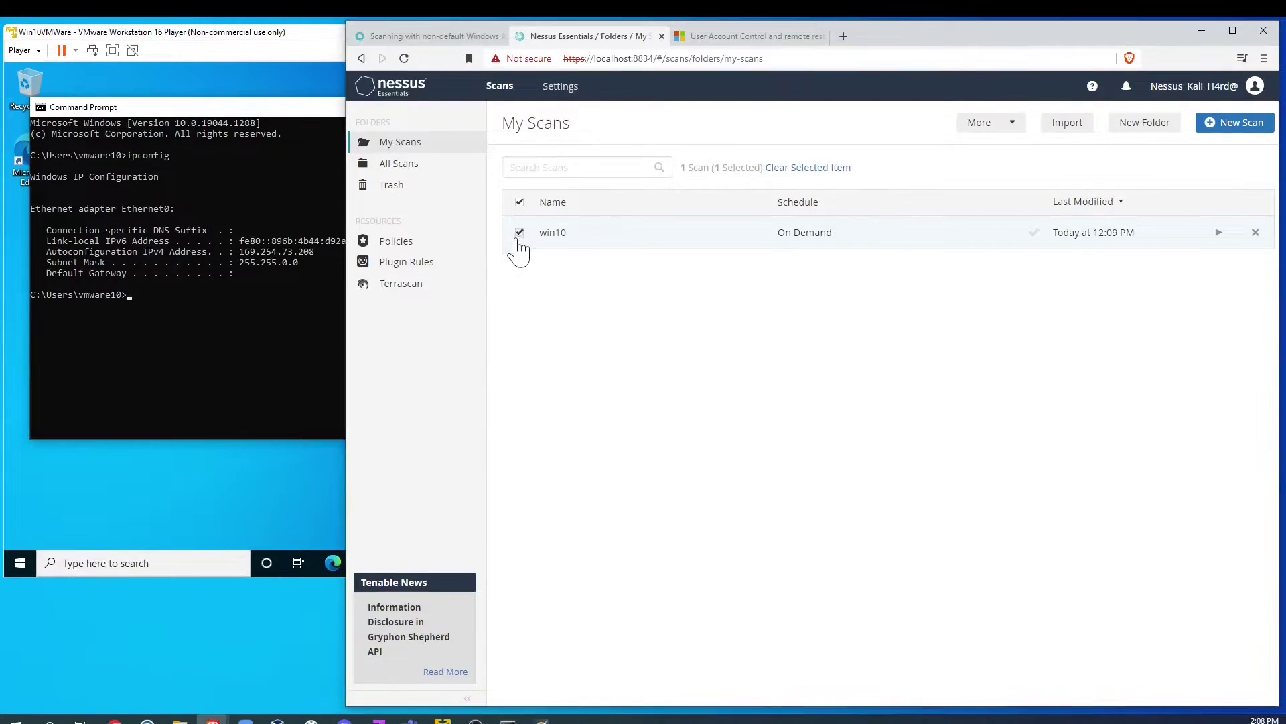
{"action": "left_click", "coordinate": [985, 123]}
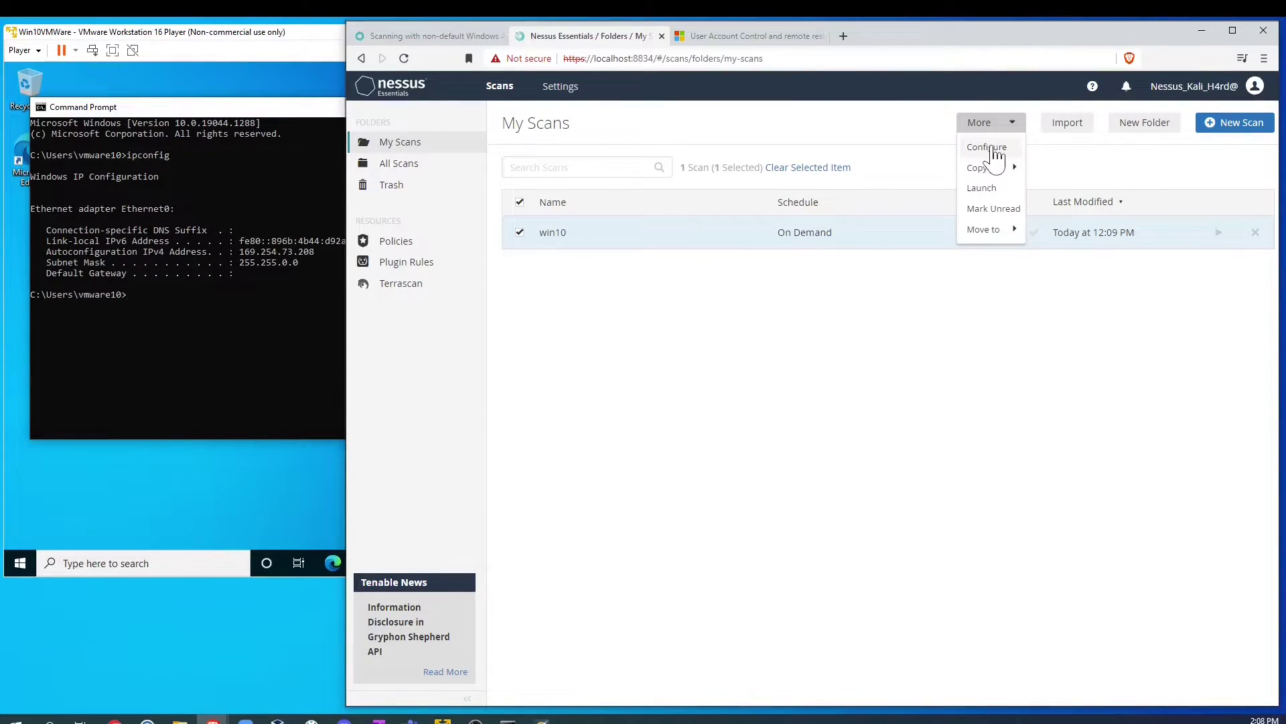
{"action": "left_click", "coordinate": [992, 149]}
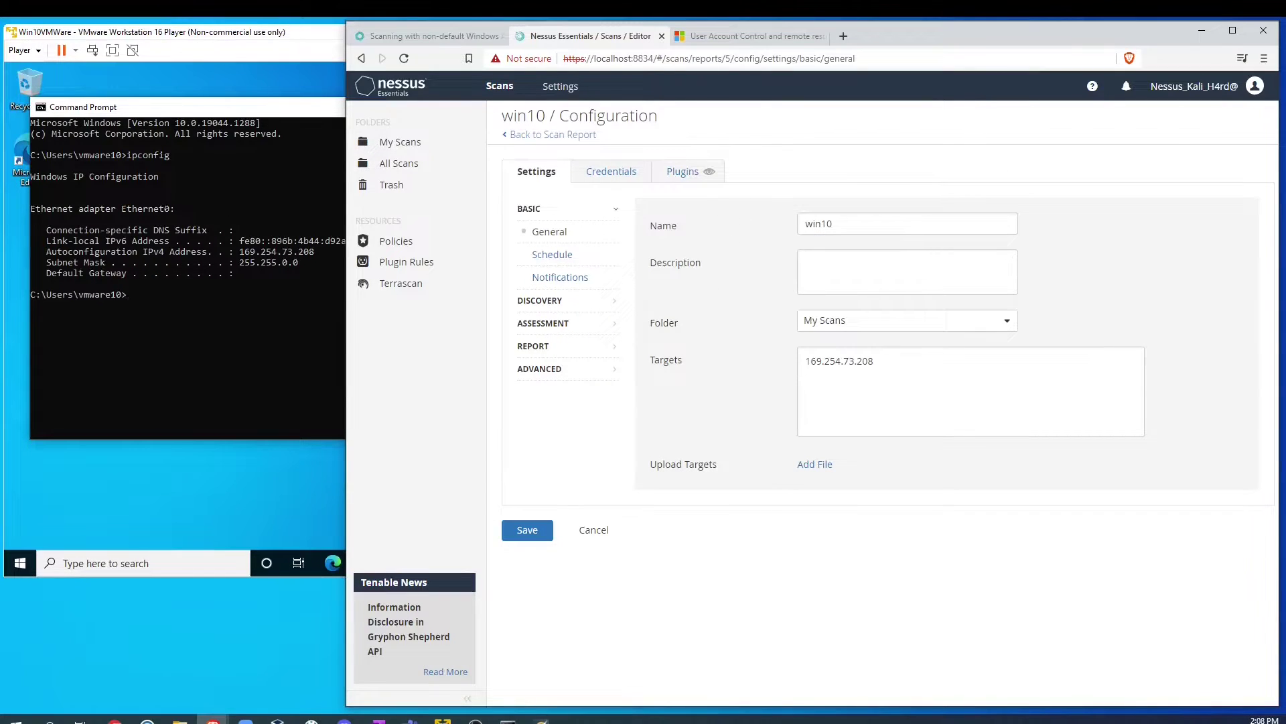
{"action": "left_click", "coordinate": [918, 320]}
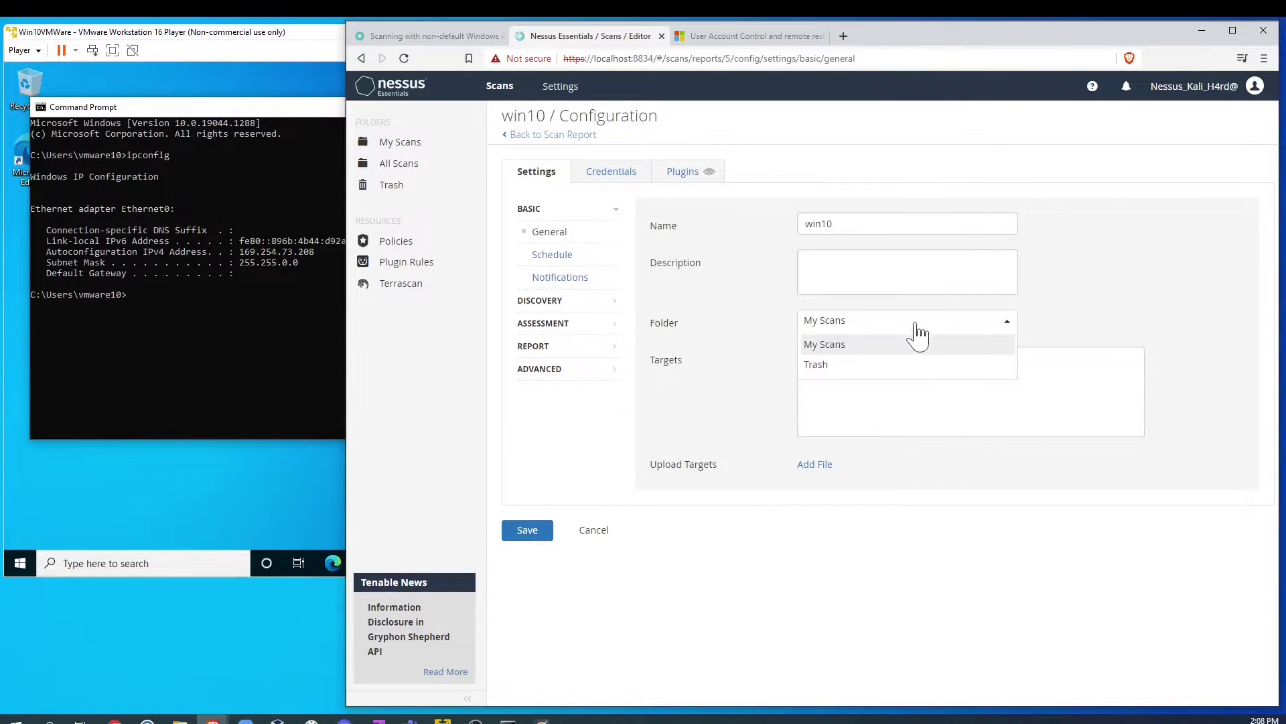
{"action": "left_click", "coordinate": [610, 172]}
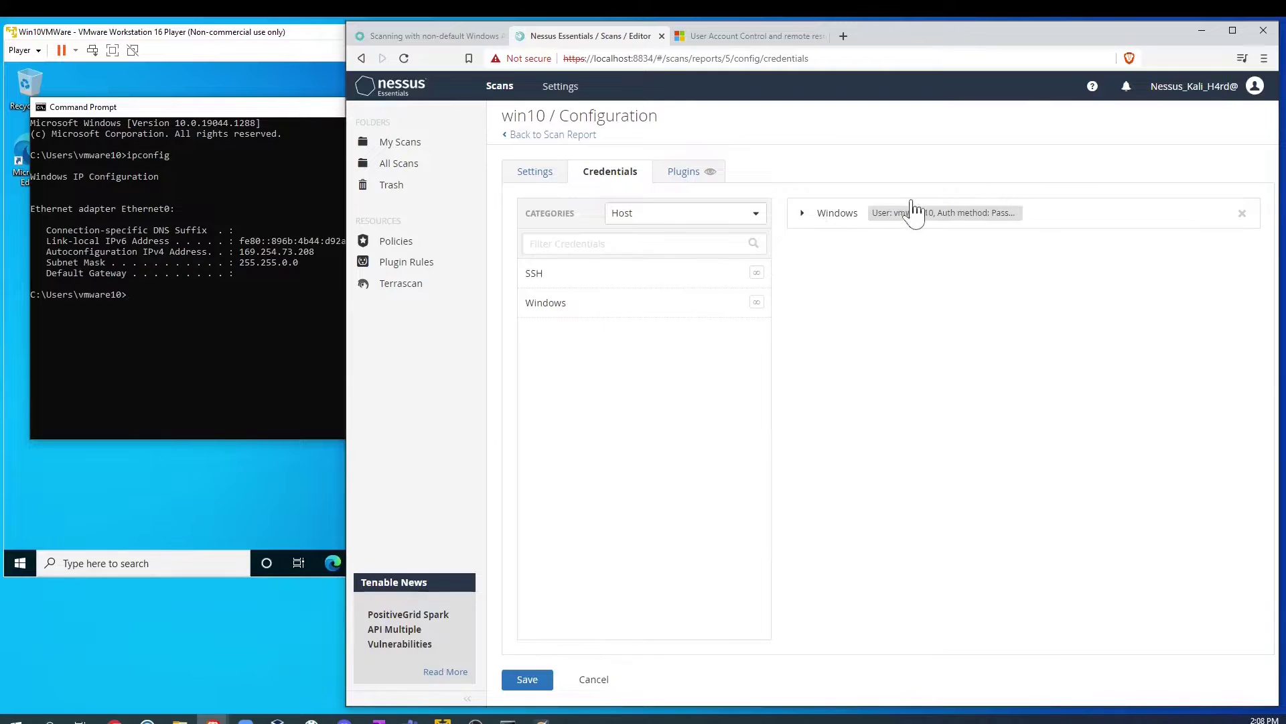
{"action": "left_click", "coordinate": [804, 215]}
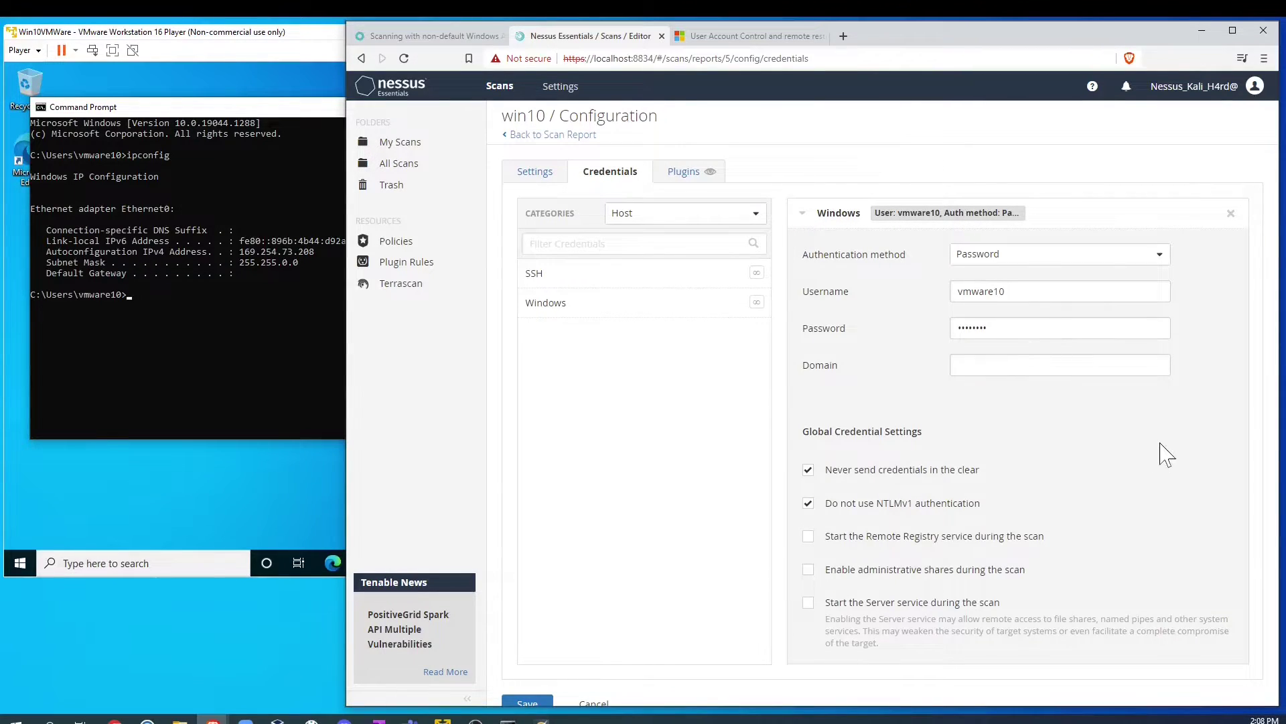
{"action": "double_click", "coordinate": [992, 327]}
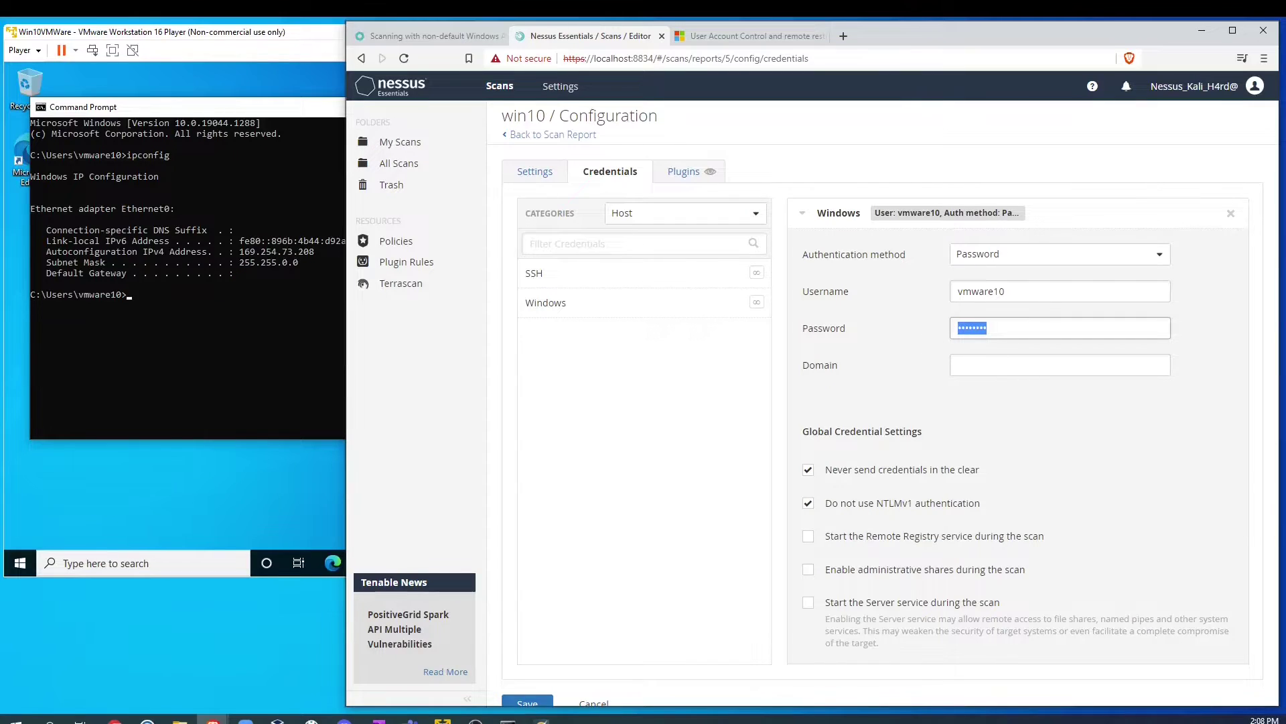
{"action": "left_click", "coordinate": [1154, 504]}
{"action": "scroll", "coordinate": [668, 499], "scroll_direction": "down", "scroll_amount": 1}
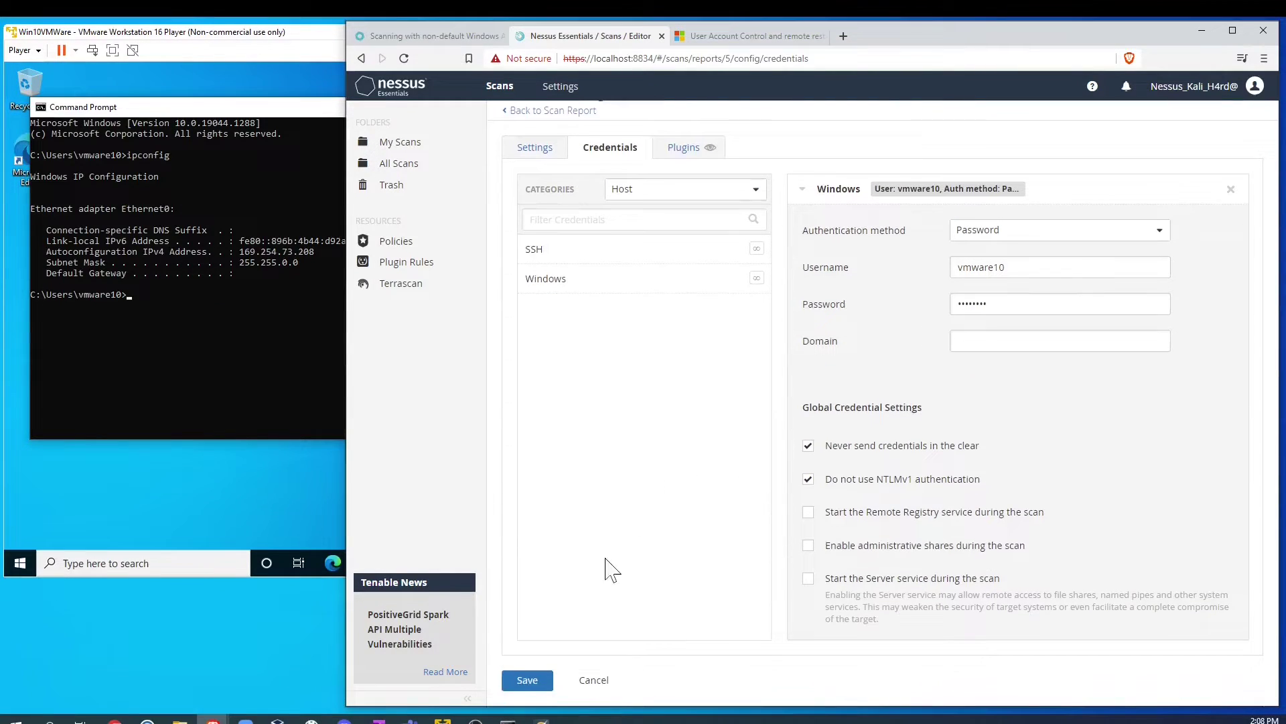
{"action": "left_click", "coordinate": [528, 680]}
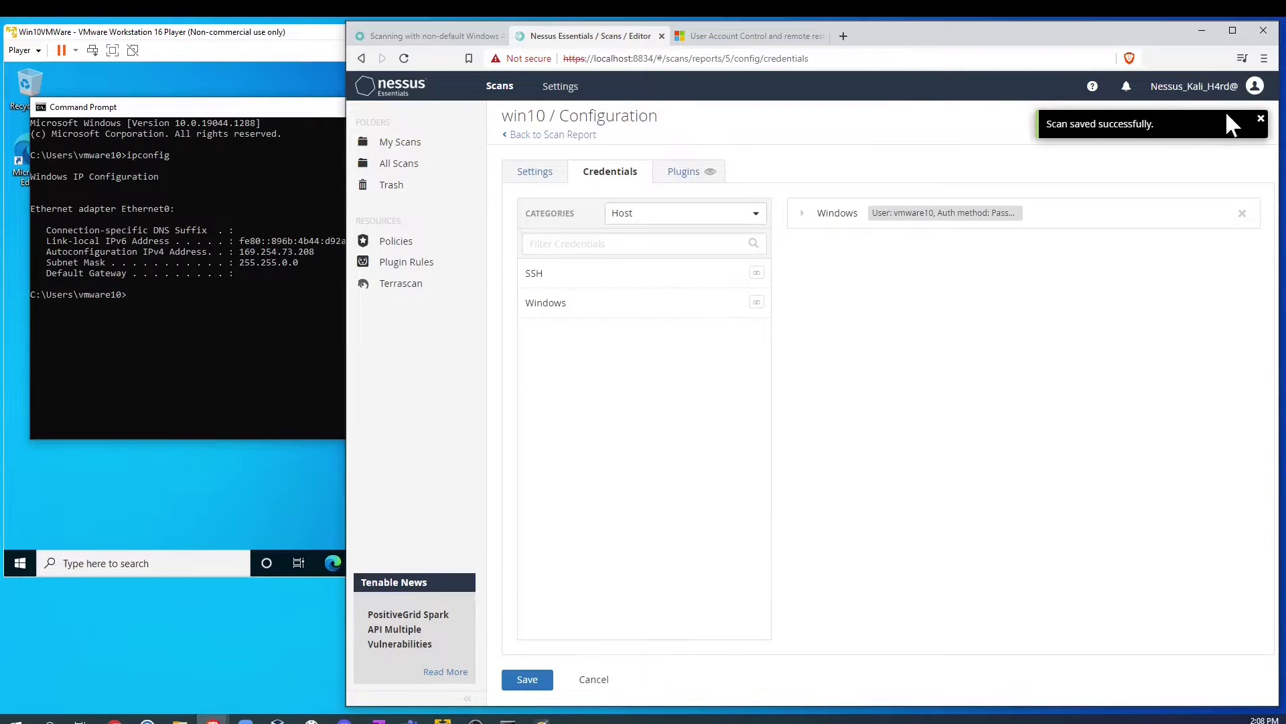
Step: Relaunch the win10 scan from My Scans
{"action": "left_click", "coordinate": [526, 138]}
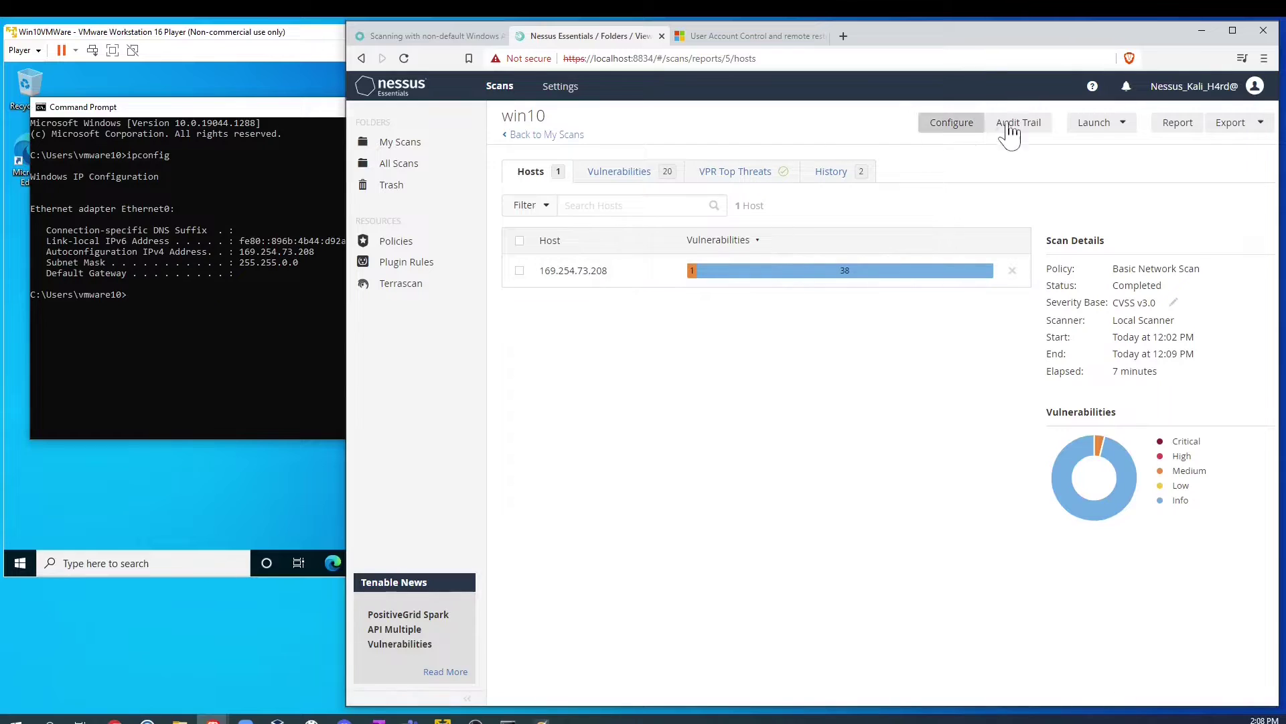
{"action": "left_click", "coordinate": [1090, 126]}
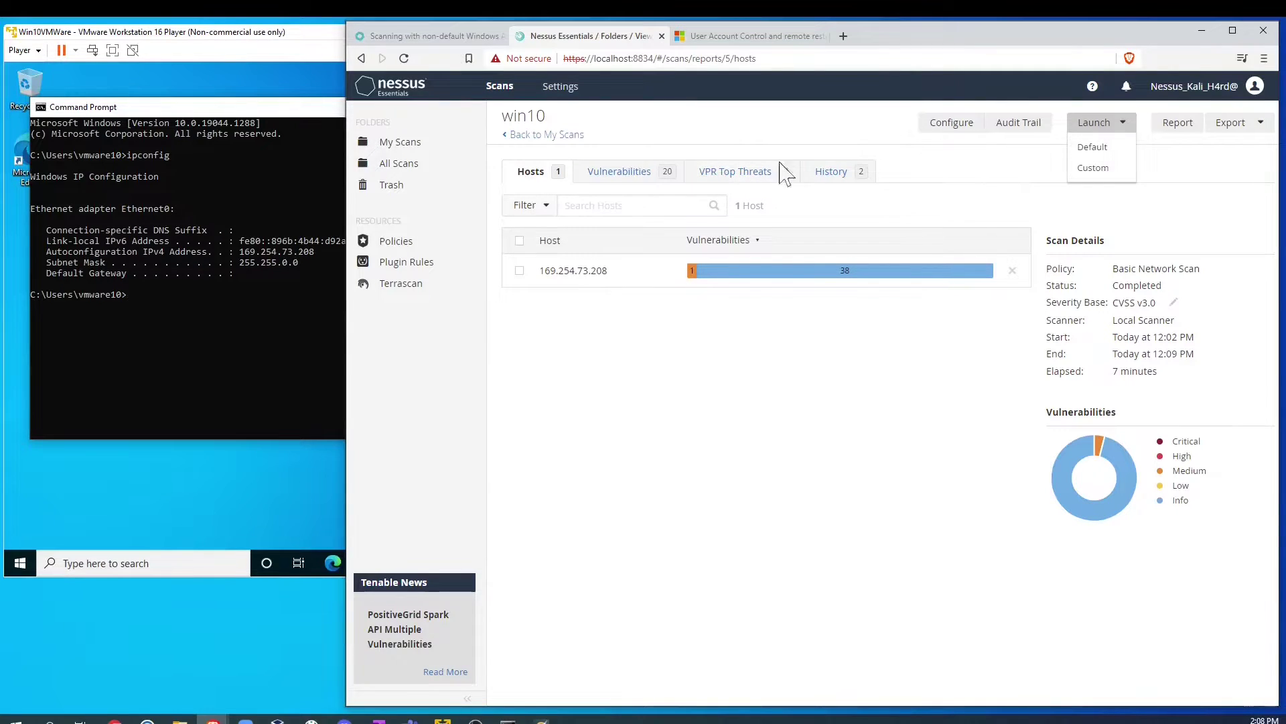
{"action": "left_click", "coordinate": [529, 136]}
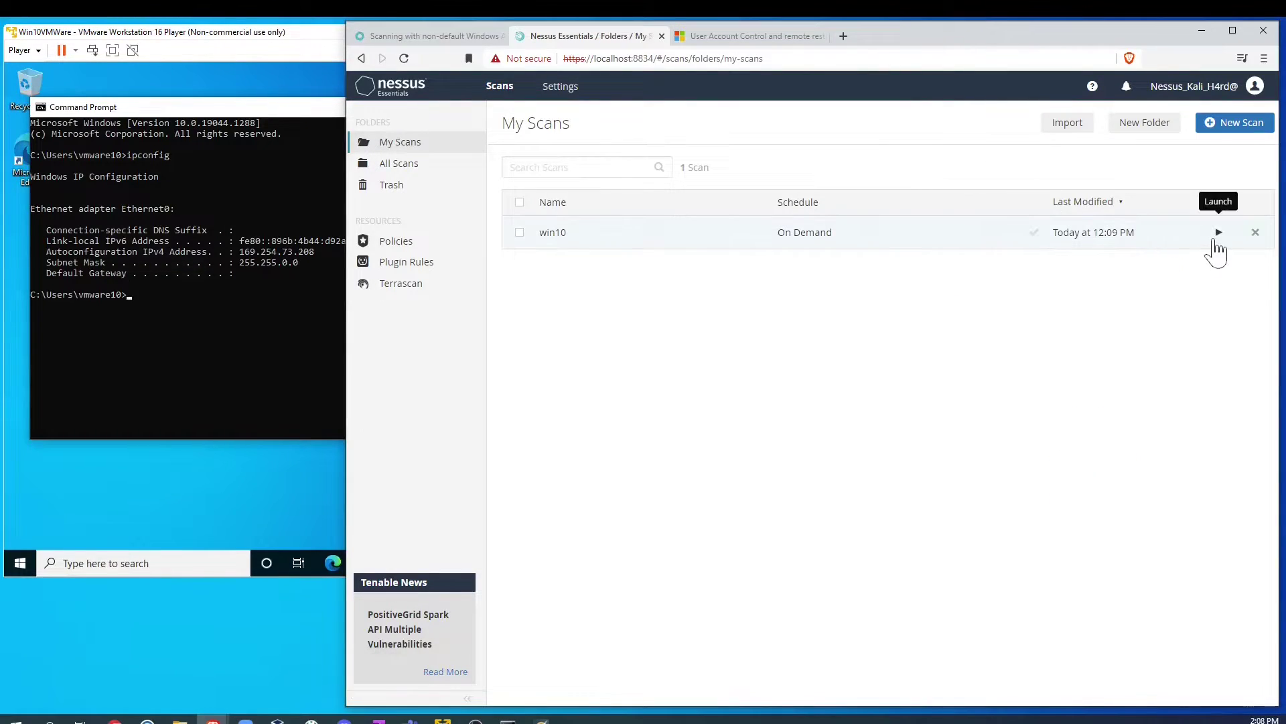
{"action": "left_click", "coordinate": [1216, 240]}
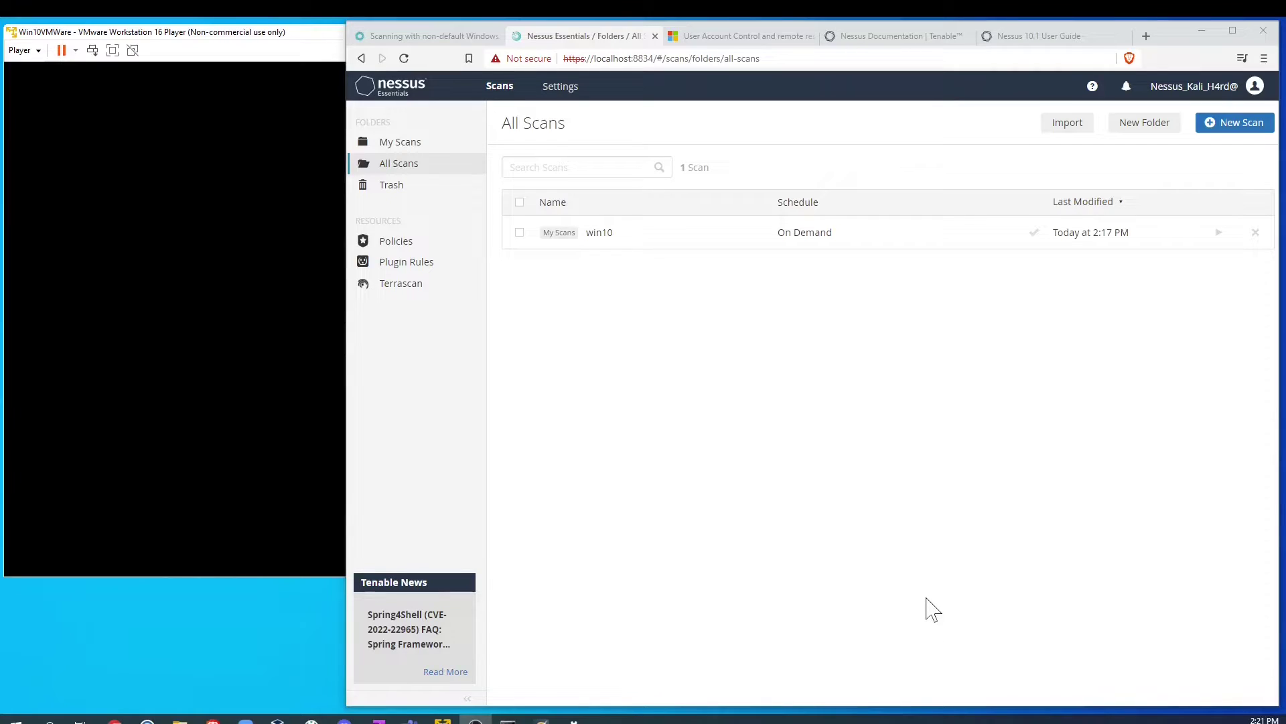
Step: Open host 169.254.73.208's results and inspect the Microsoft Edge (Multiple Issues) group
{"action": "left_click", "coordinate": [684, 243]}
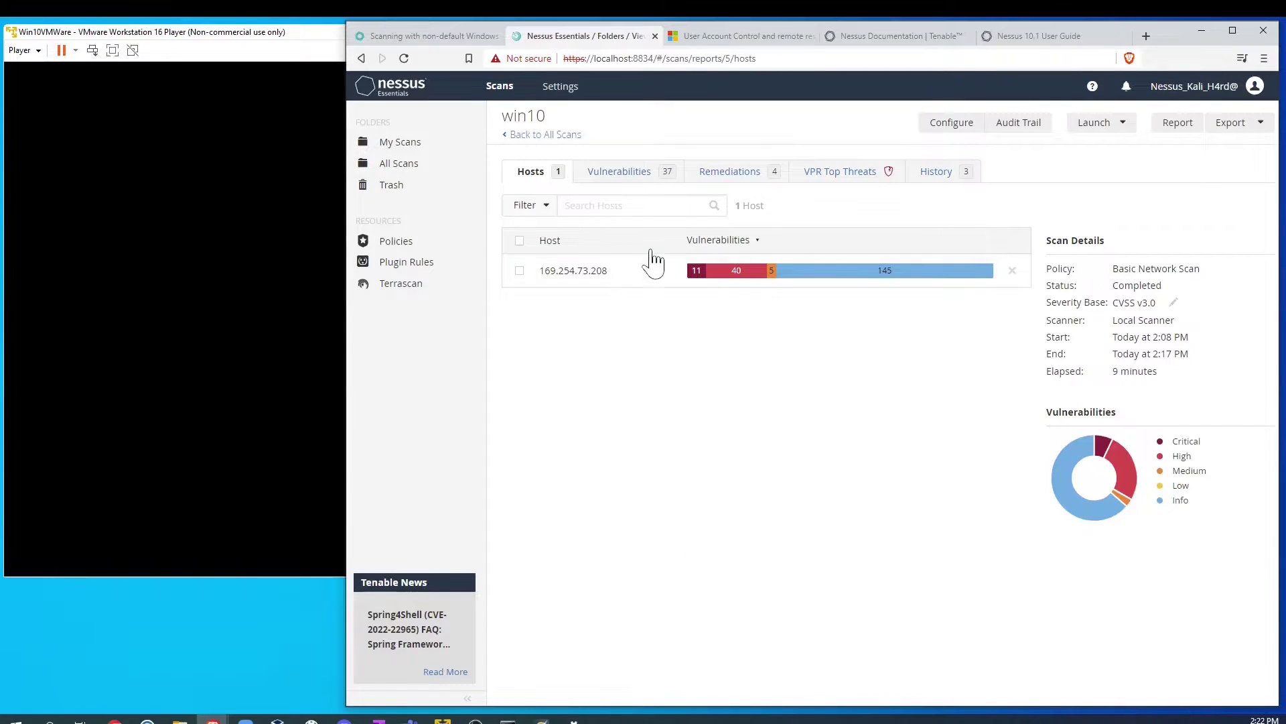
{"action": "left_click", "coordinate": [654, 280]}
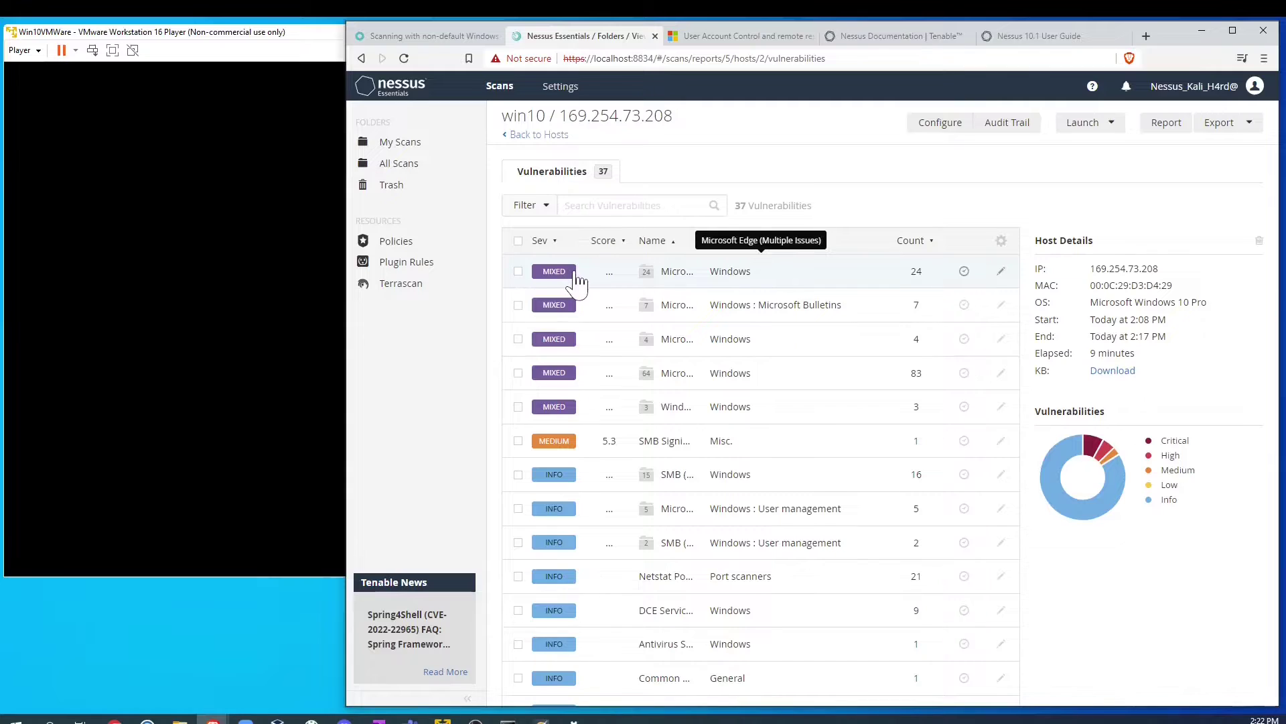
{"action": "left_click", "coordinate": [576, 281]}
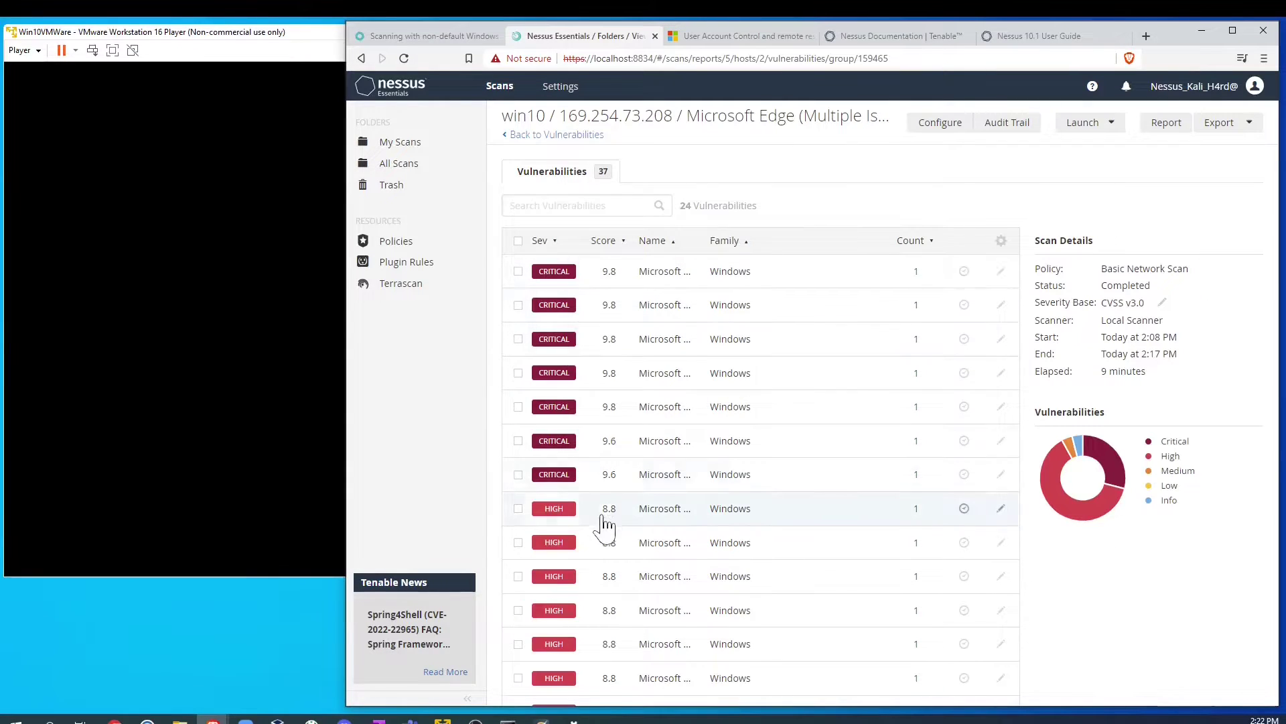
{"action": "scroll", "coordinate": [601, 522], "scroll_direction": "down", "scroll_amount": 5}
{"action": "scroll", "coordinate": [778, 529], "scroll_direction": "up", "scroll_amount": 6}
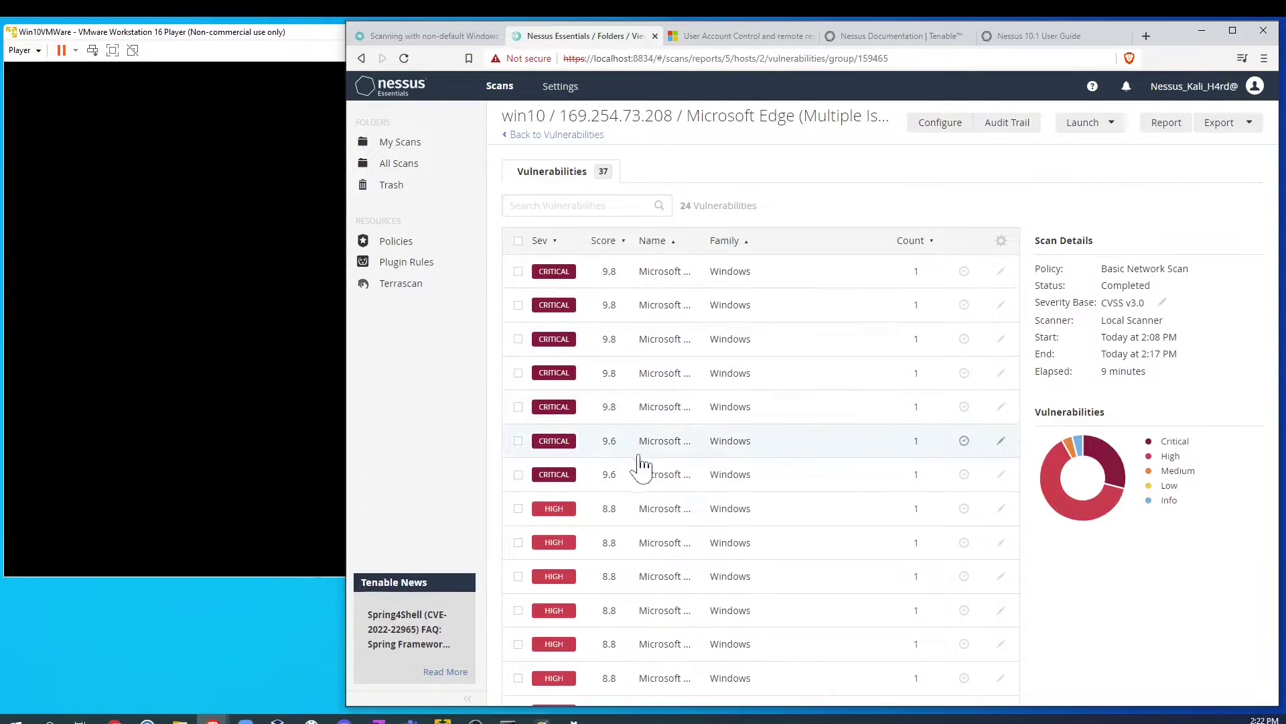
{"action": "left_click", "coordinate": [519, 138]}
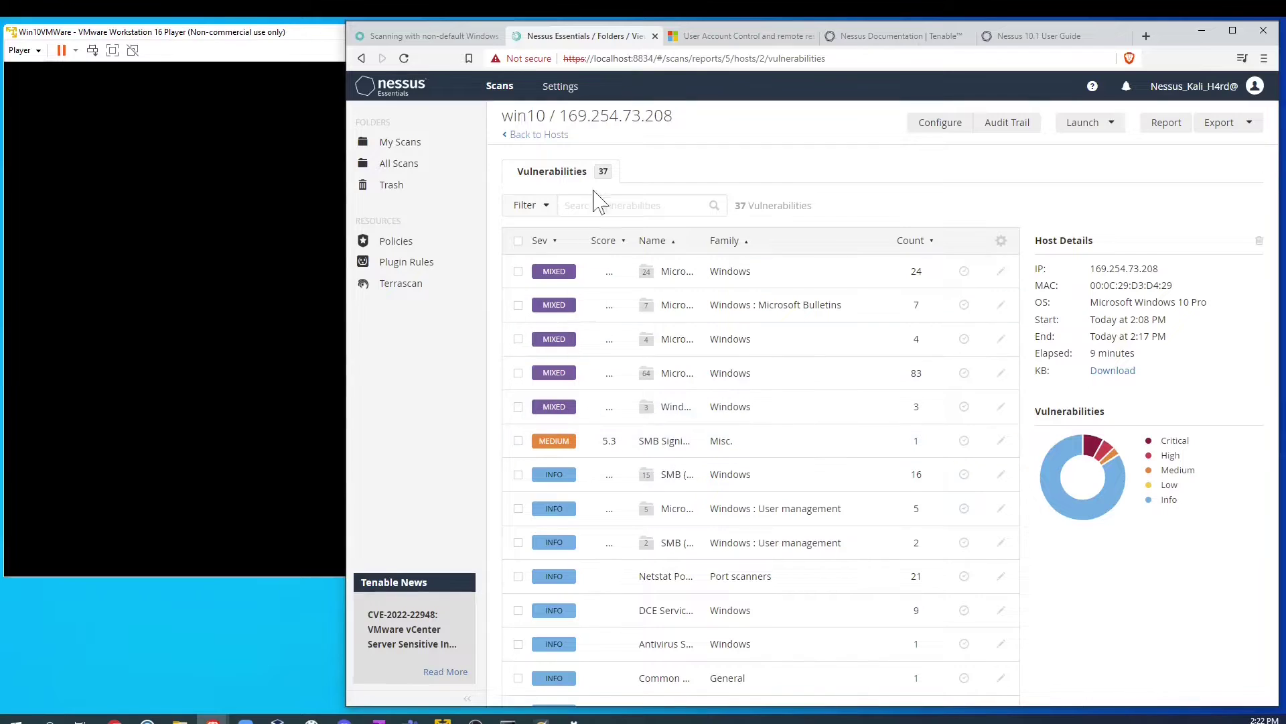
Step: Switch the win10 scan to its 11:48 AM run and view those vulnerabilities
{"action": "left_click", "coordinate": [517, 134]}
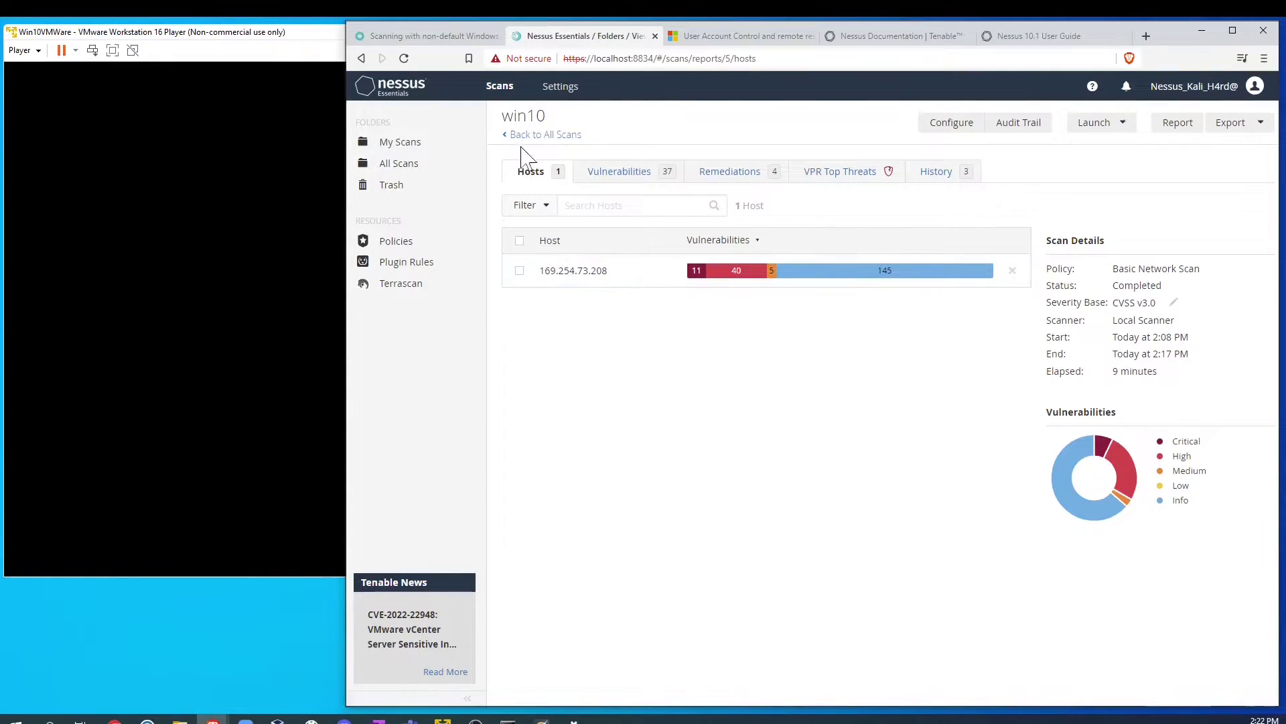
{"action": "left_click", "coordinate": [536, 135]}
{"action": "left_click", "coordinate": [669, 236]}
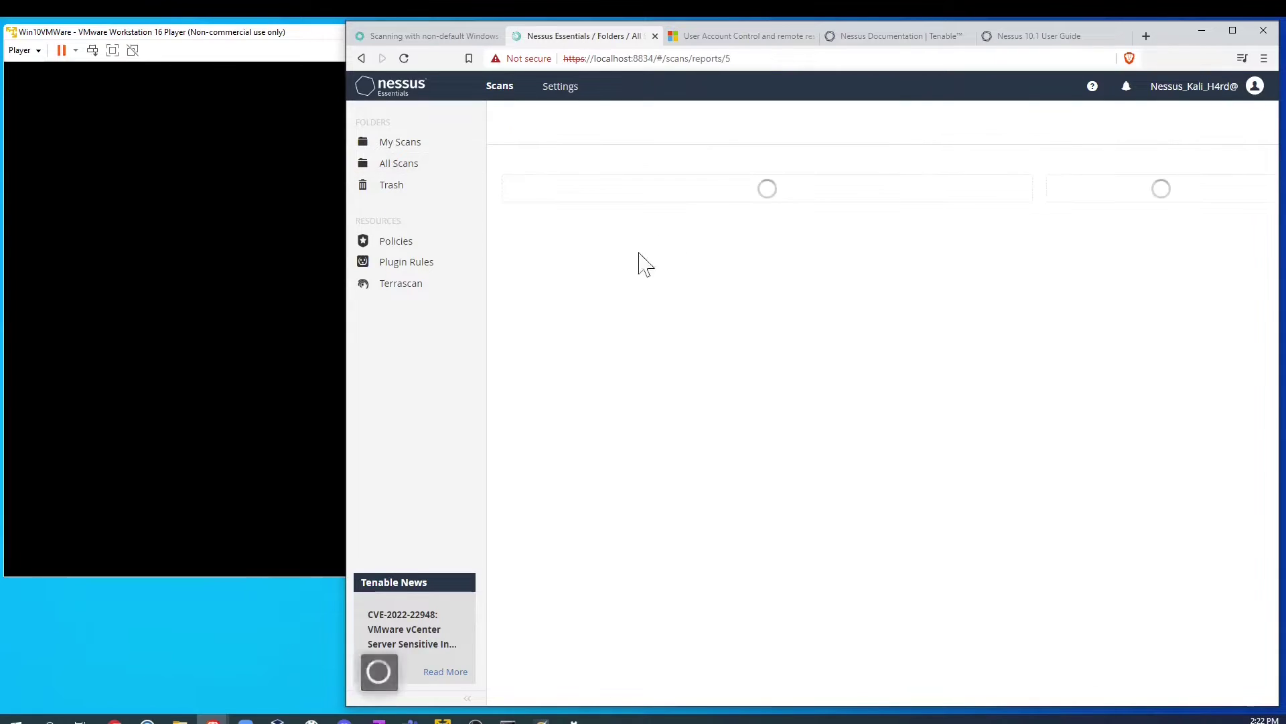
{"action": "left_click", "coordinate": [937, 173]}
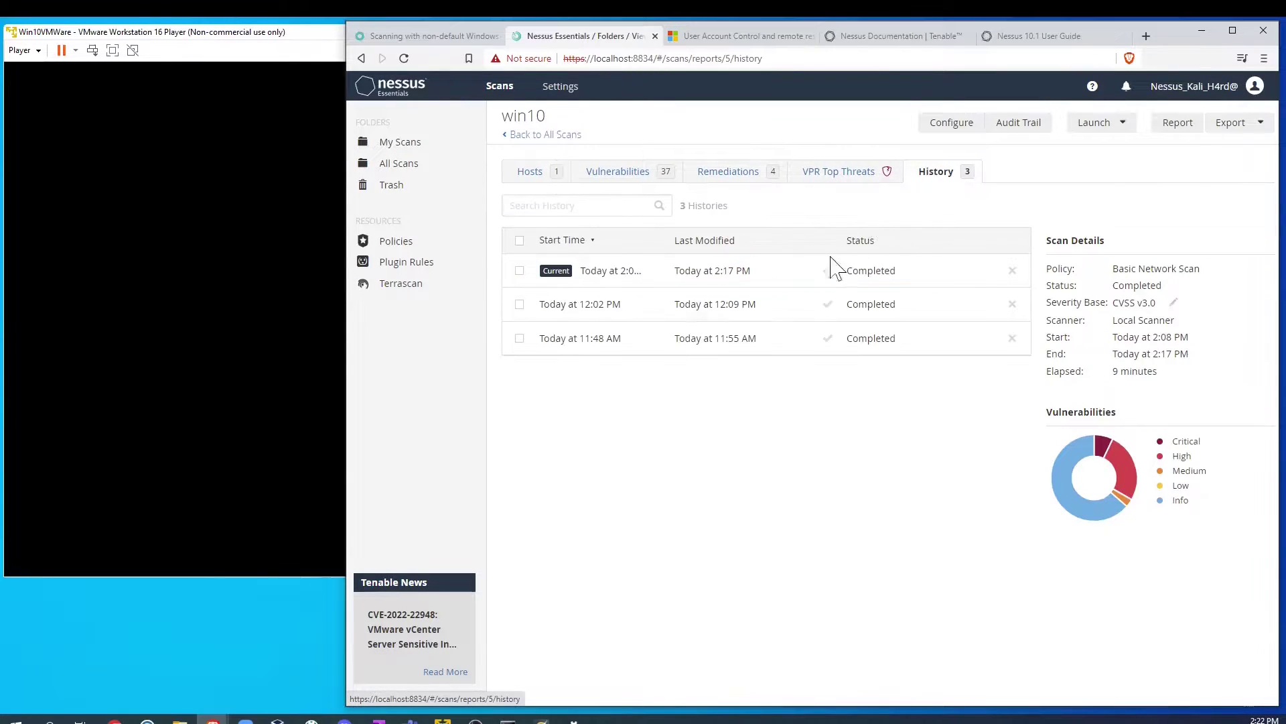
{"action": "left_click", "coordinate": [597, 345]}
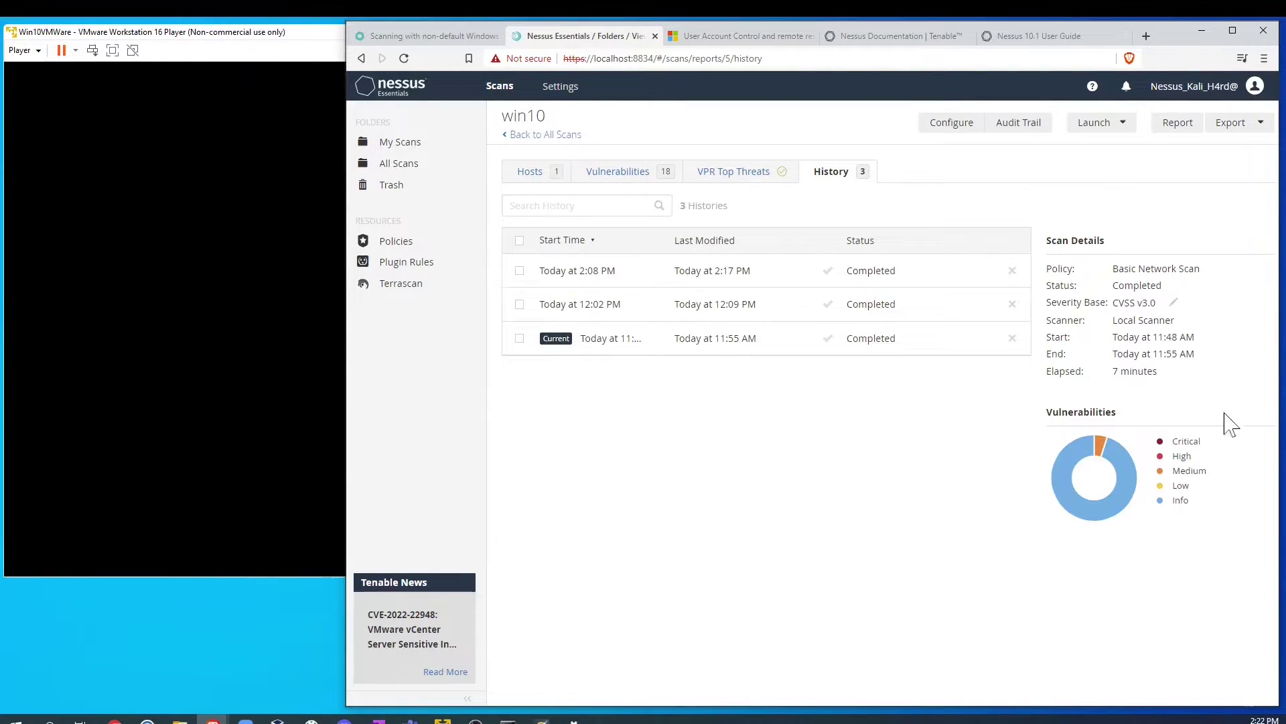
{"action": "left_click", "coordinate": [635, 178]}
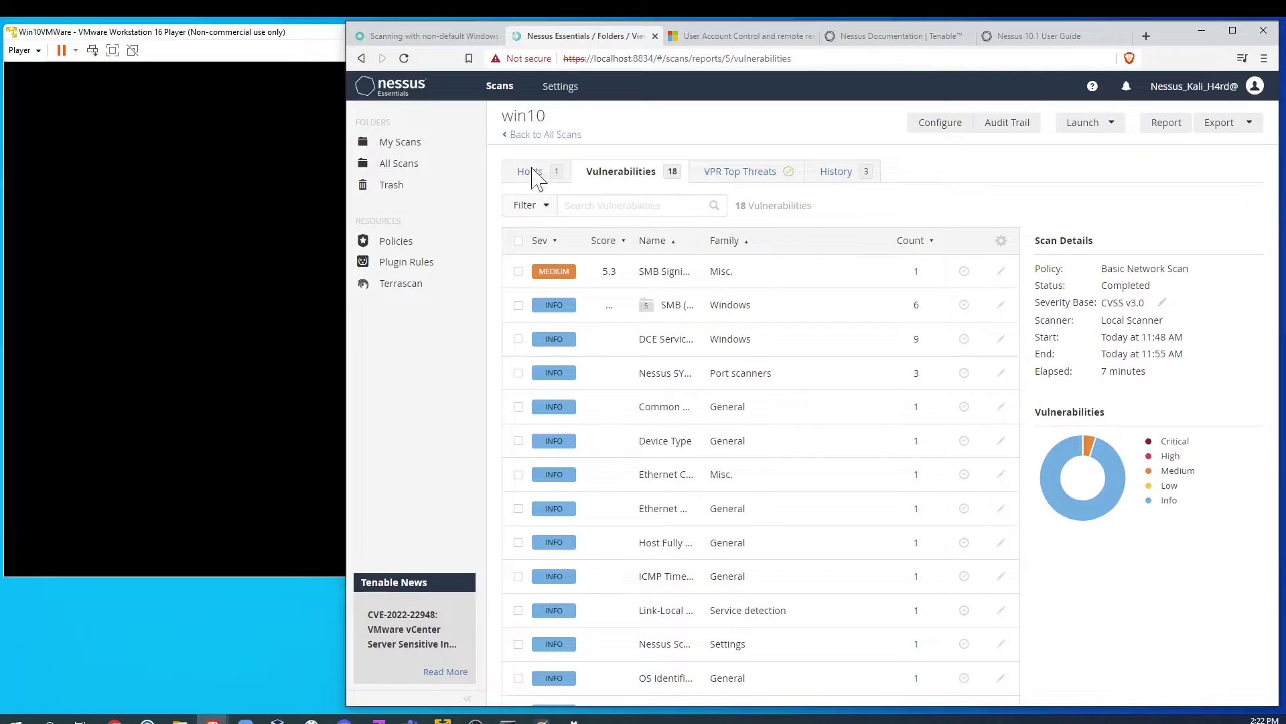
Step: Switch to the 12:02 PM run and view its vulnerabilities
{"action": "left_click", "coordinate": [533, 138]}
{"action": "left_click", "coordinate": [739, 231]}
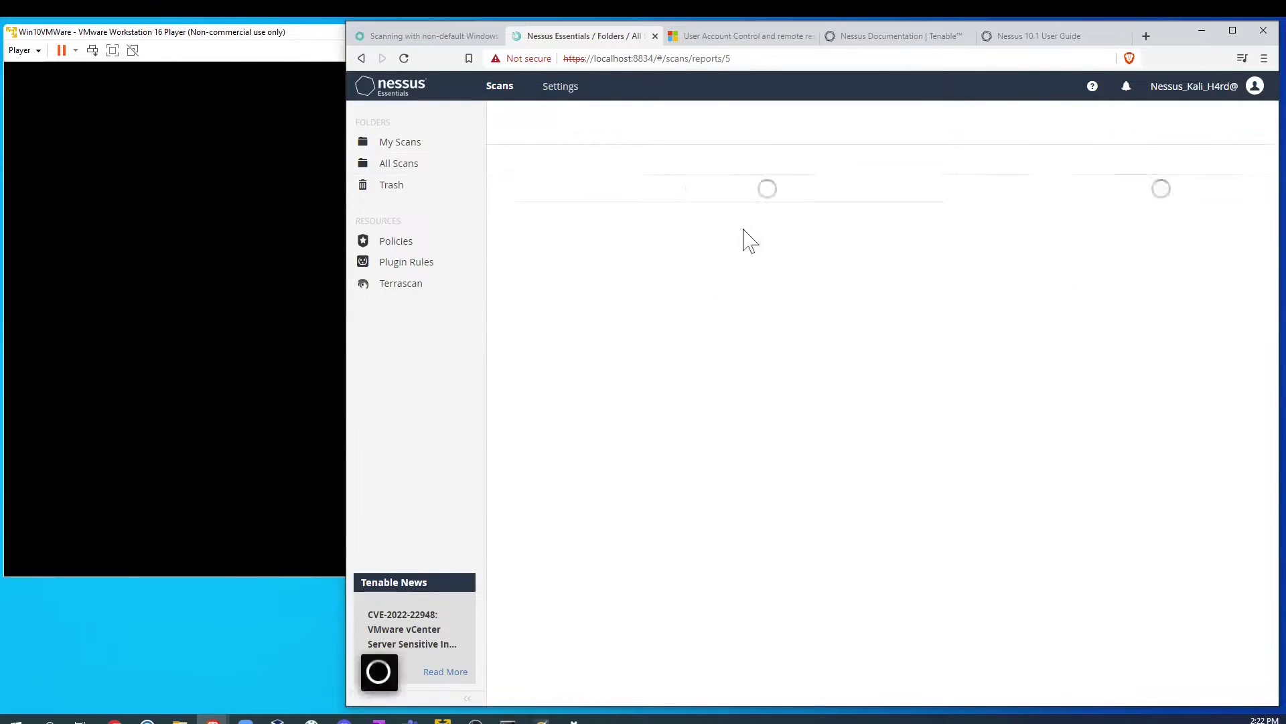
{"action": "left_click", "coordinate": [938, 172]}
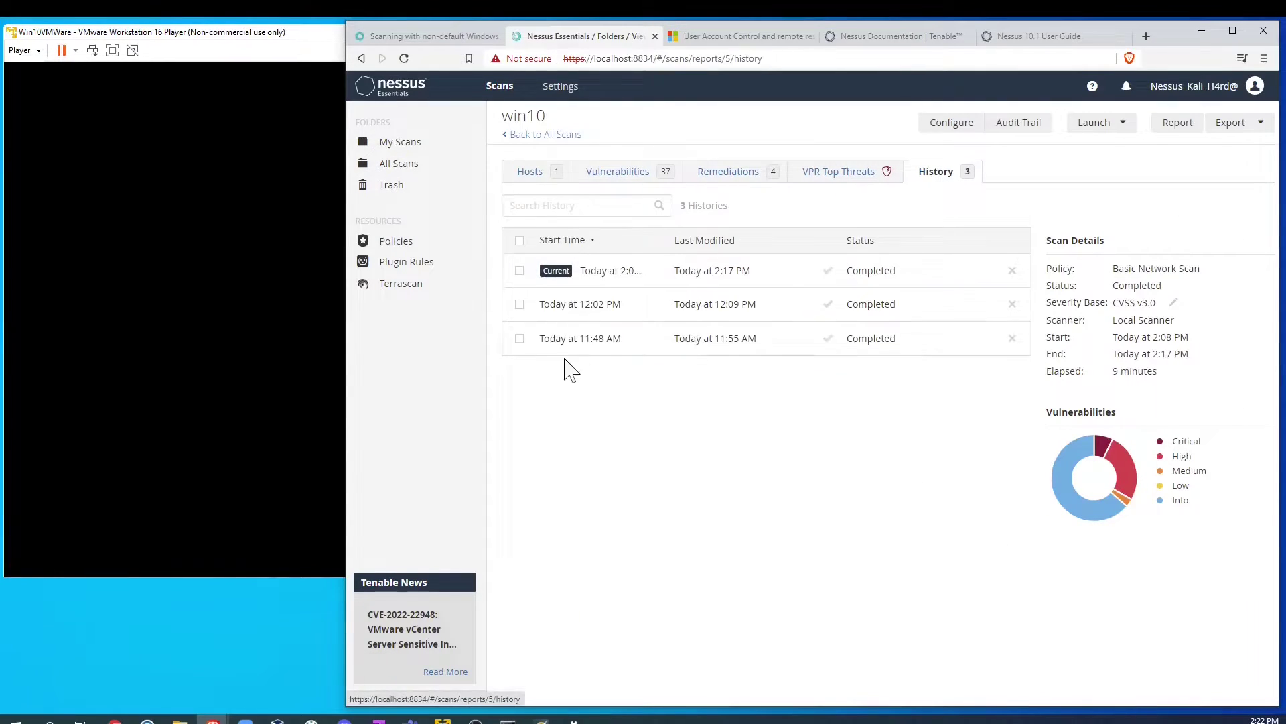
{"action": "left_click", "coordinate": [608, 307]}
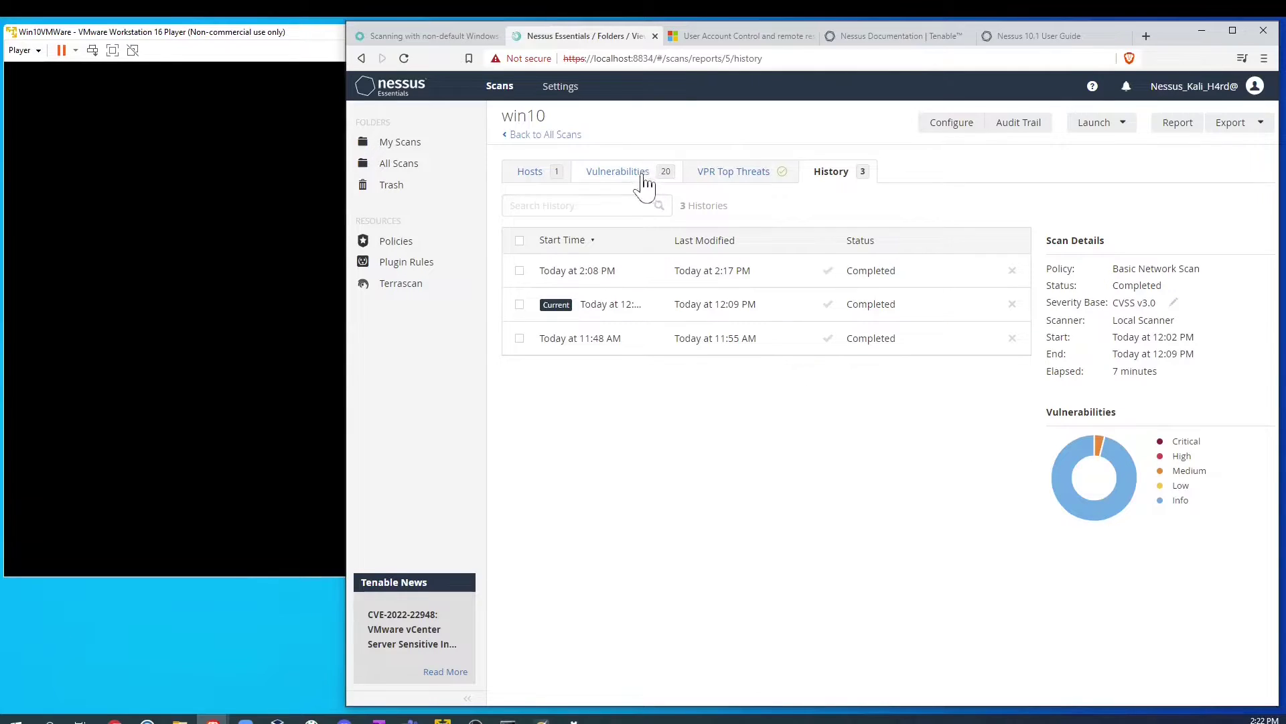
{"action": "left_click", "coordinate": [619, 175]}
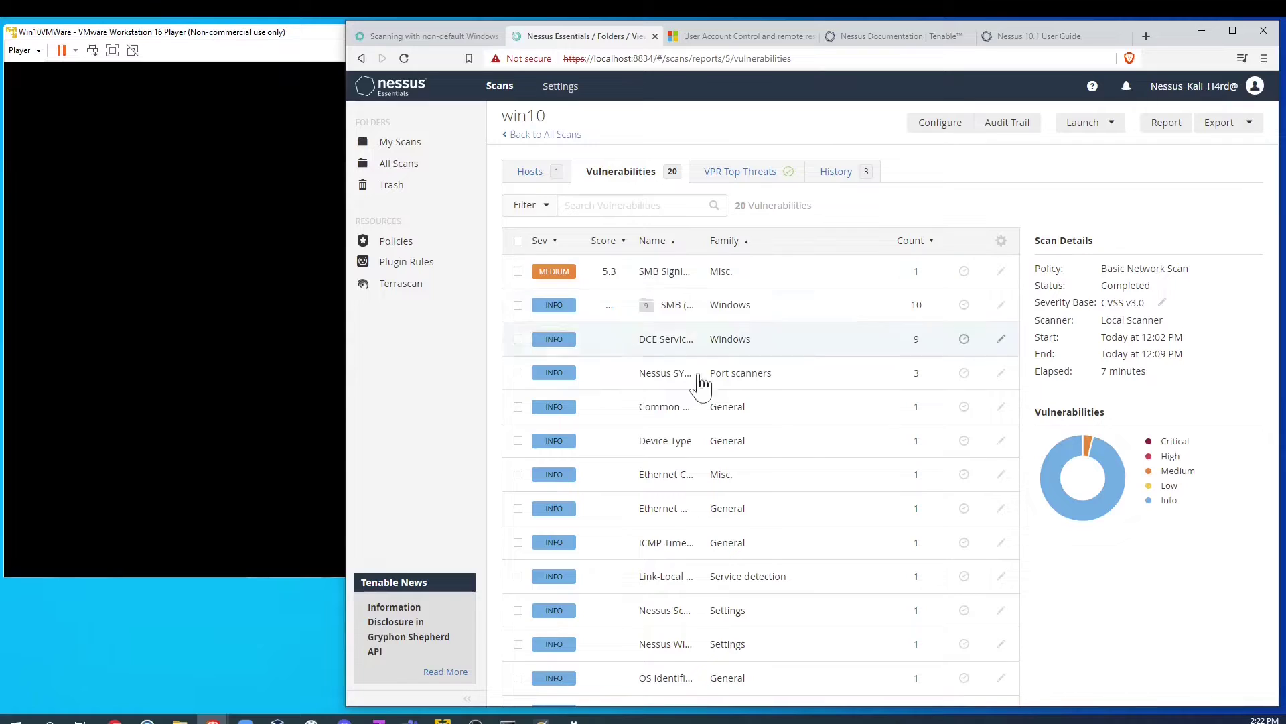
Step: Make the latest 2:08 PM run current and browse its 37 vulnerabilities
{"action": "left_click", "coordinate": [835, 173]}
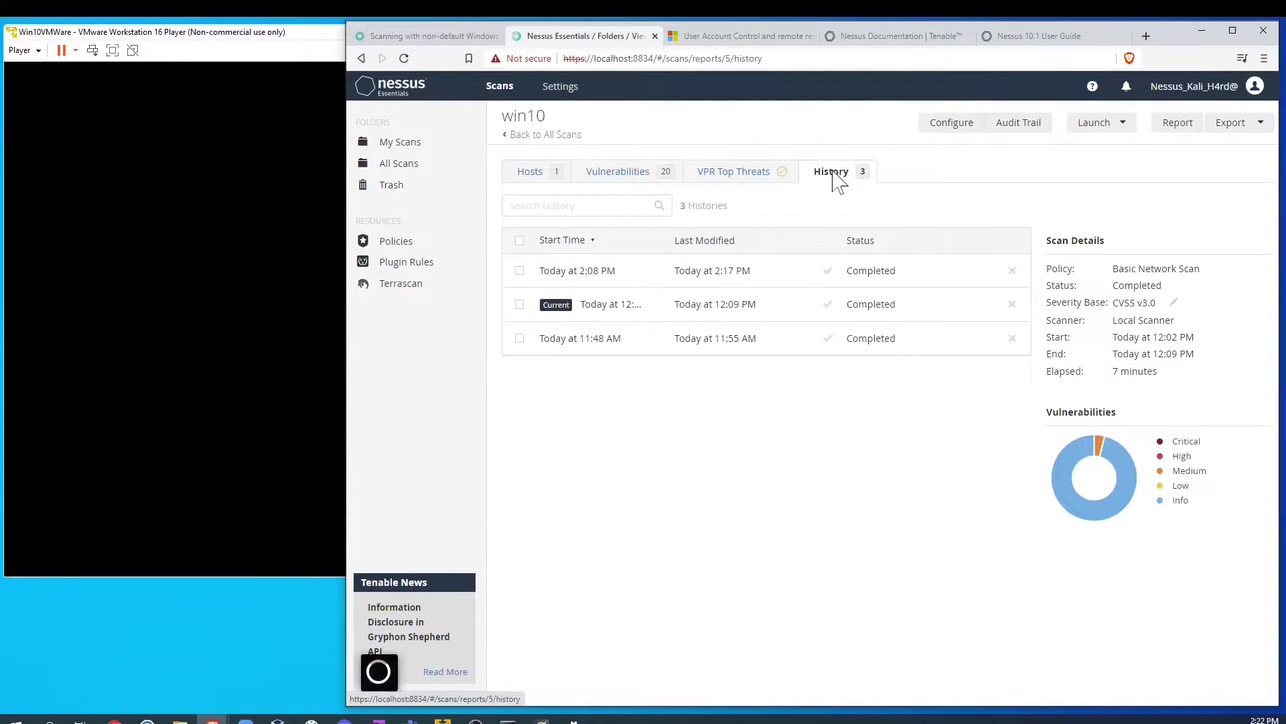
{"action": "left_click", "coordinate": [611, 276]}
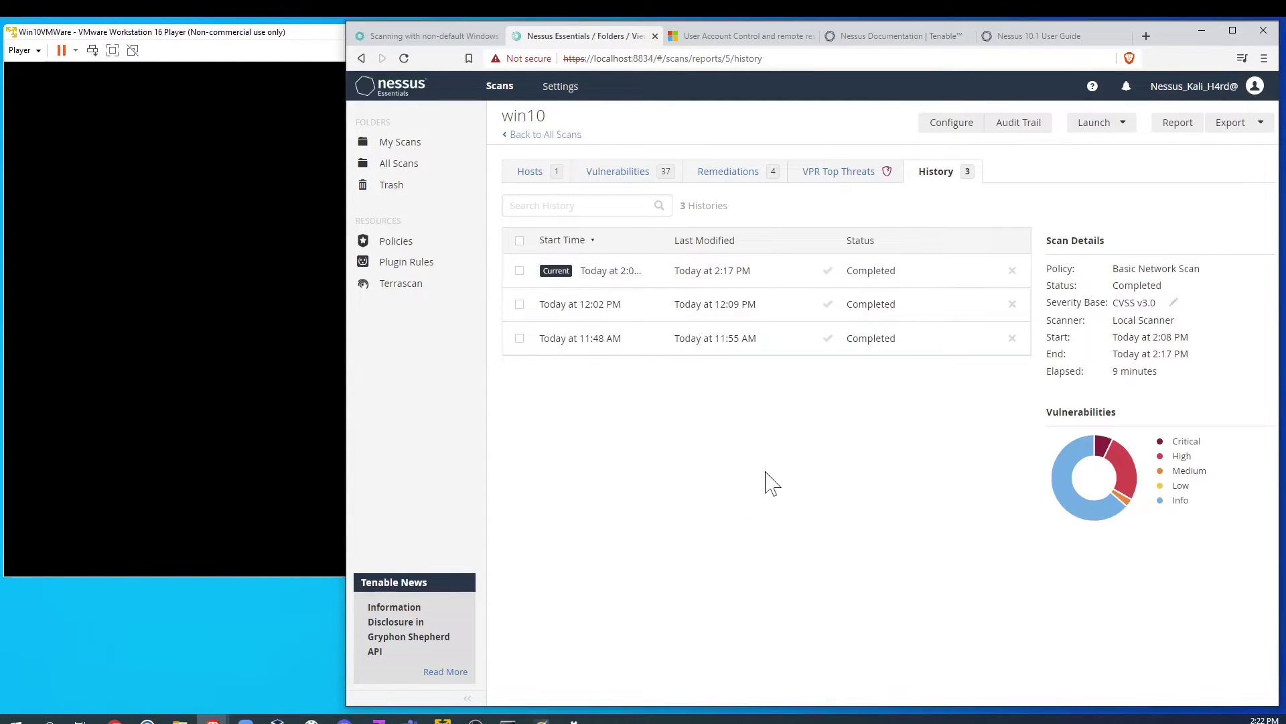
{"action": "left_click", "coordinate": [623, 174]}
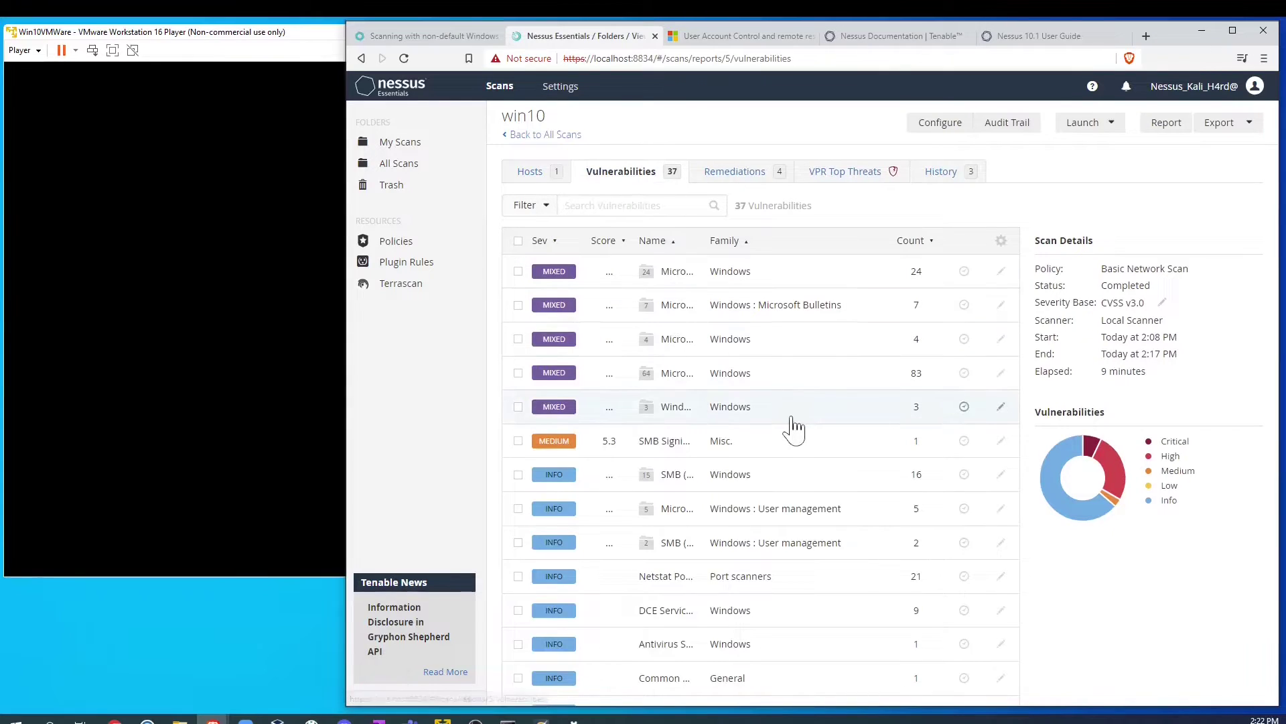
{"action": "scroll", "coordinate": [789, 429], "scroll_direction": "down", "scroll_amount": 4}
{"action": "scroll", "coordinate": [788, 436], "scroll_direction": "down", "scroll_amount": 3}
{"action": "scroll", "coordinate": [787, 438], "scroll_direction": "up", "scroll_amount": 10}
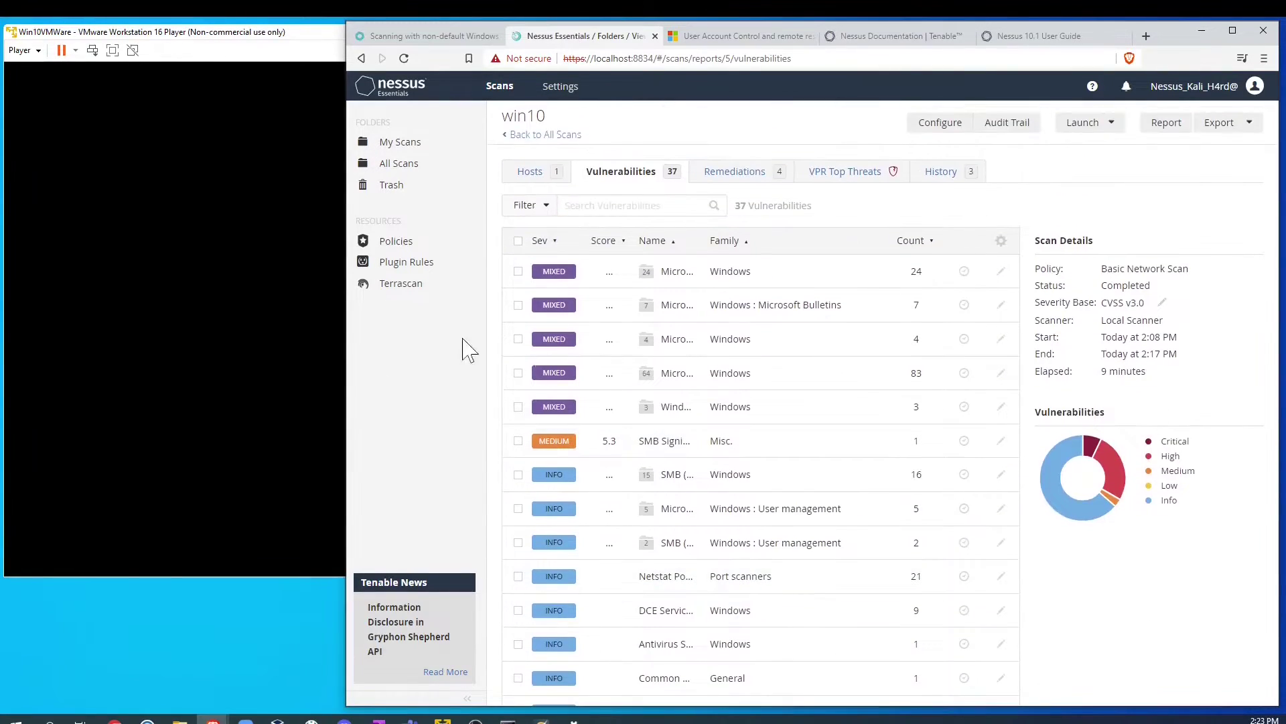
{"action": "left_click", "coordinate": [577, 276]}
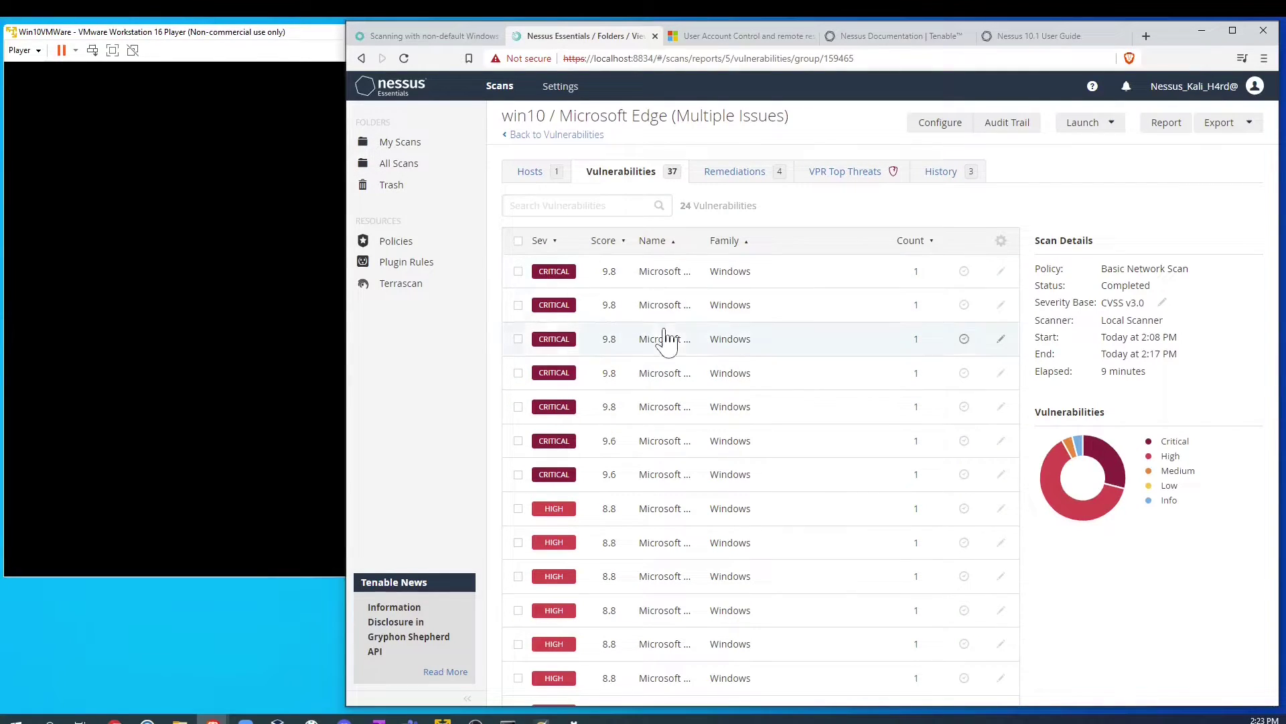
{"action": "left_click", "coordinate": [653, 283]}
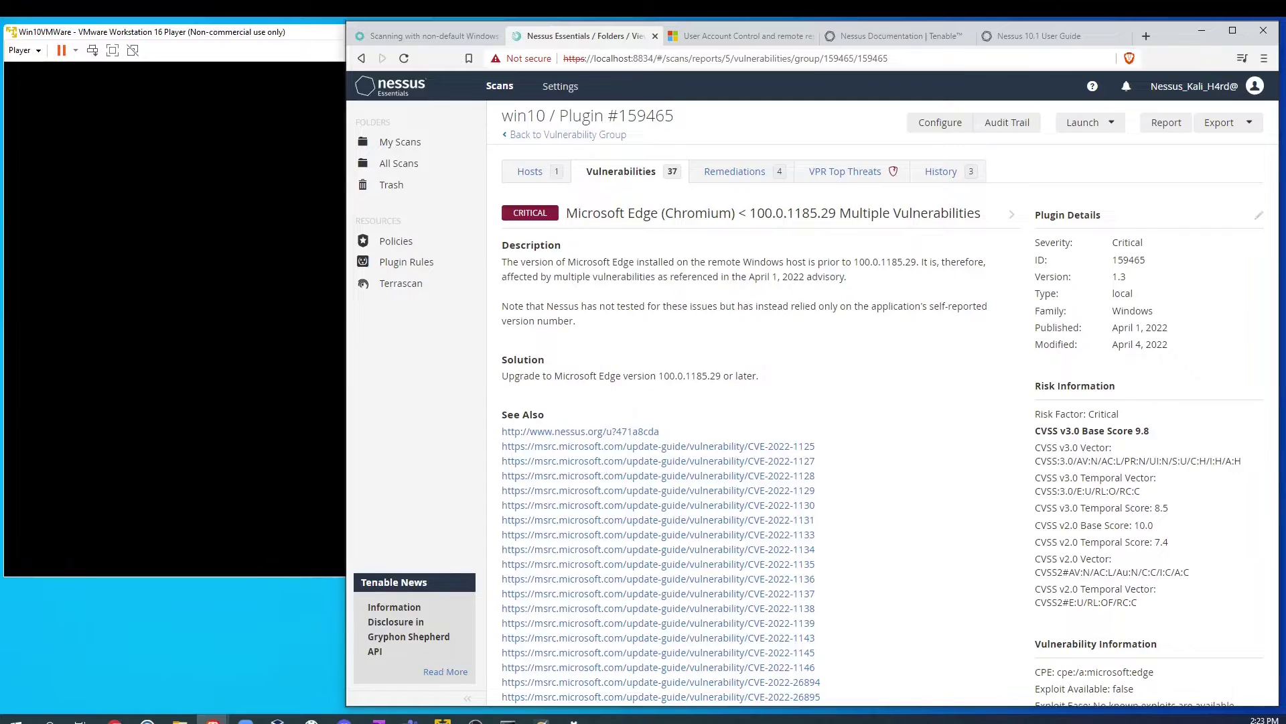
{"action": "left_click_drag", "start_coordinate": [567, 213], "coordinate": [722, 231]}
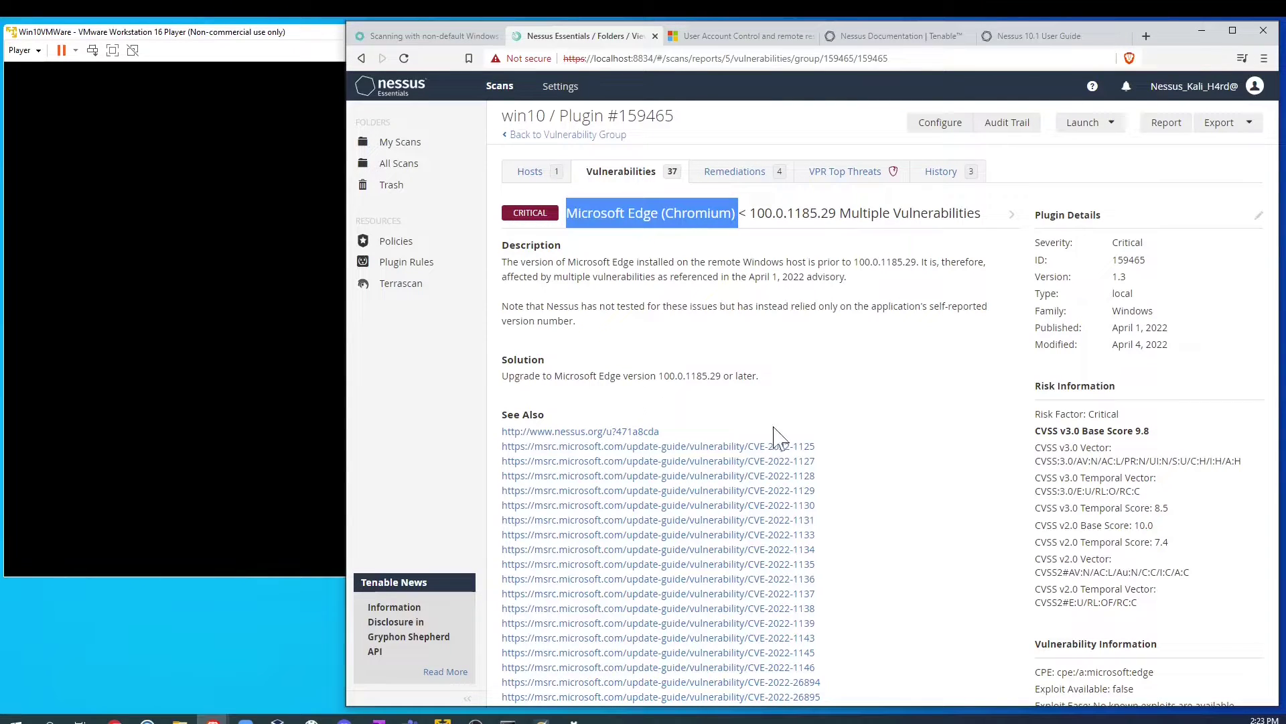
{"action": "scroll", "coordinate": [643, 422], "scroll_direction": "down", "scroll_amount": 4}
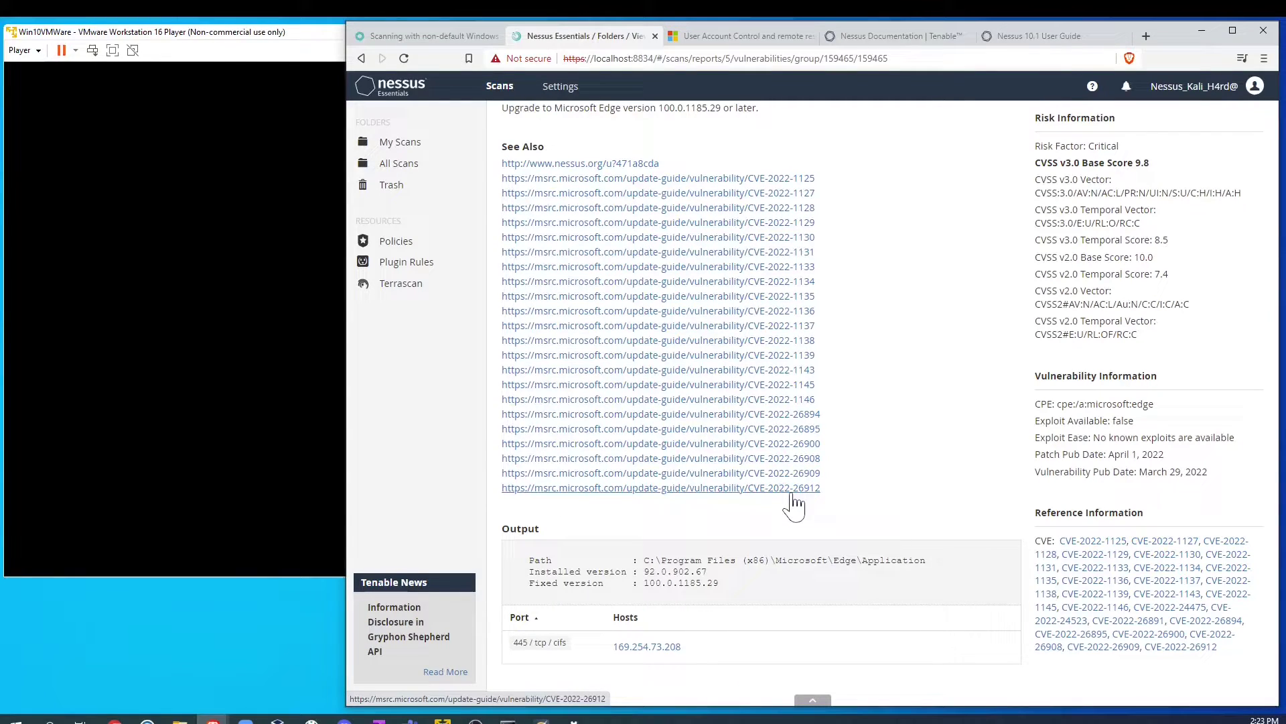
{"action": "scroll", "coordinate": [837, 500], "scroll_direction": "down", "scroll_amount": 1}
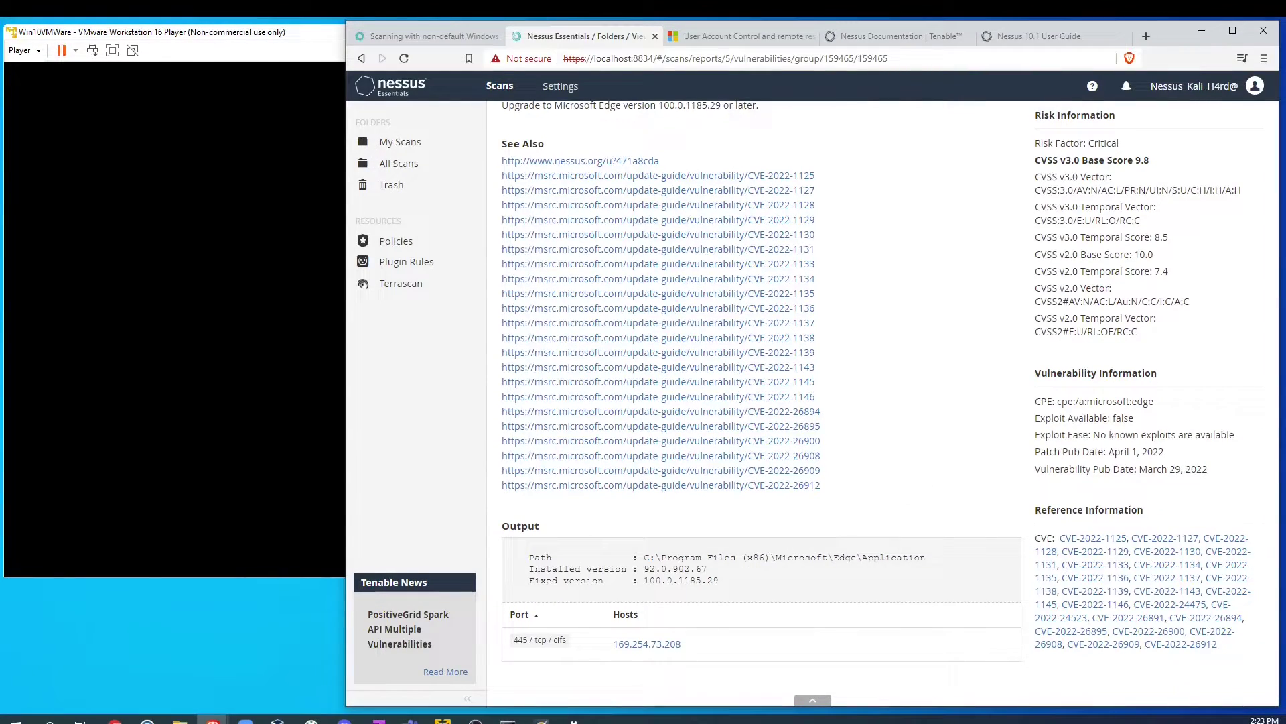
{"action": "left_click_drag", "start_coordinate": [650, 558], "coordinate": [931, 559]}
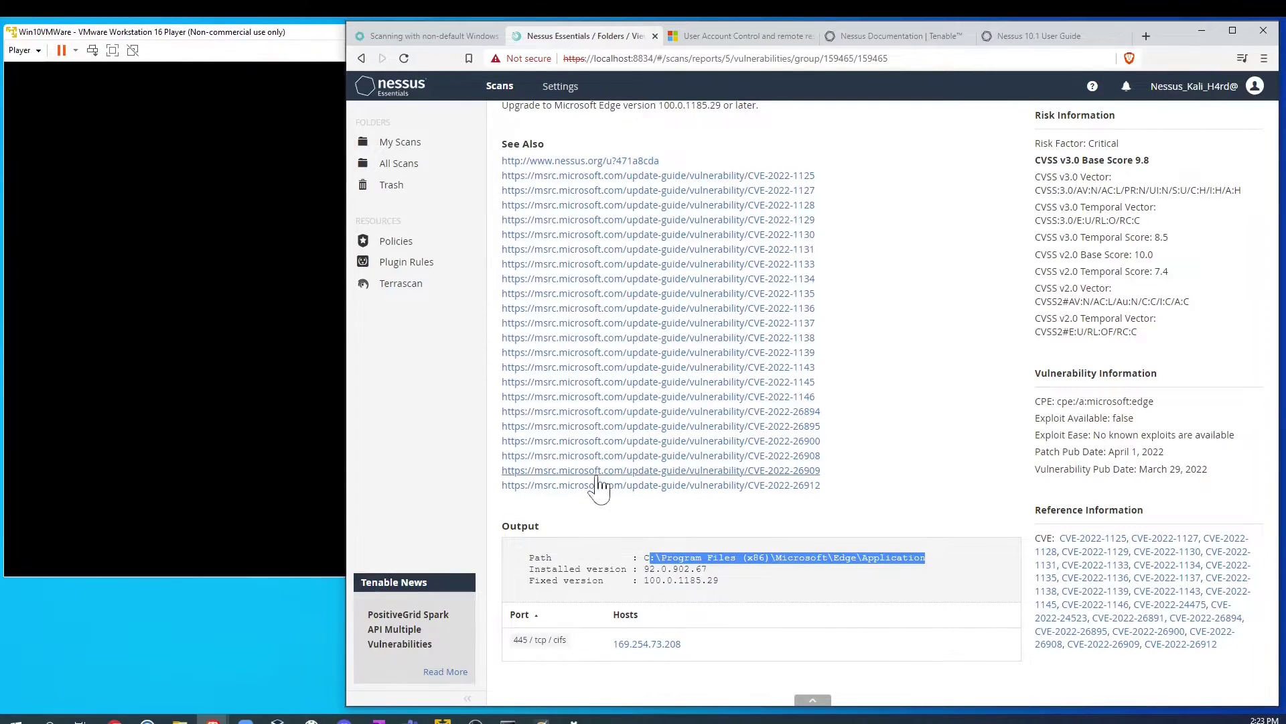
{"action": "scroll", "coordinate": [598, 488], "scroll_direction": "up", "scroll_amount": 5}
{"action": "left_click_drag", "start_coordinate": [508, 262], "coordinate": [878, 288]}
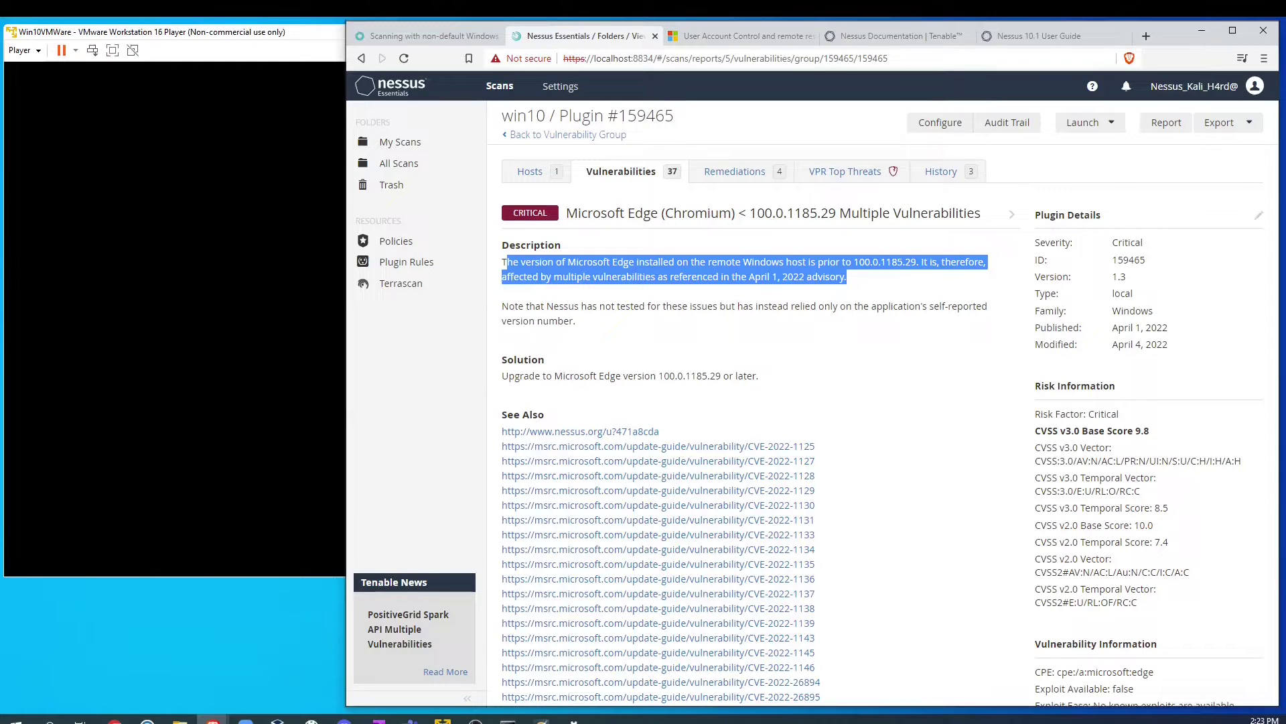
{"action": "left_click", "coordinate": [882, 282]}
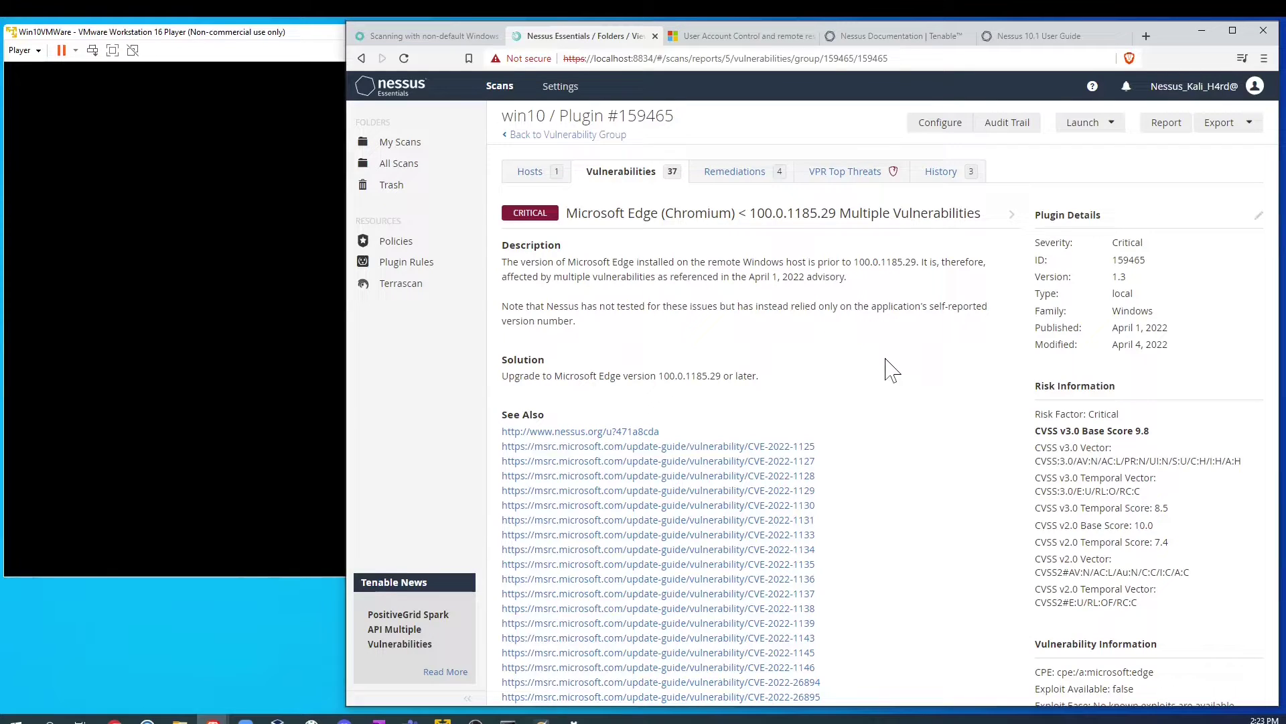
{"action": "left_click", "coordinate": [544, 135]}
{"action": "scroll", "coordinate": [658, 400], "scroll_direction": "down", "scroll_amount": 3}
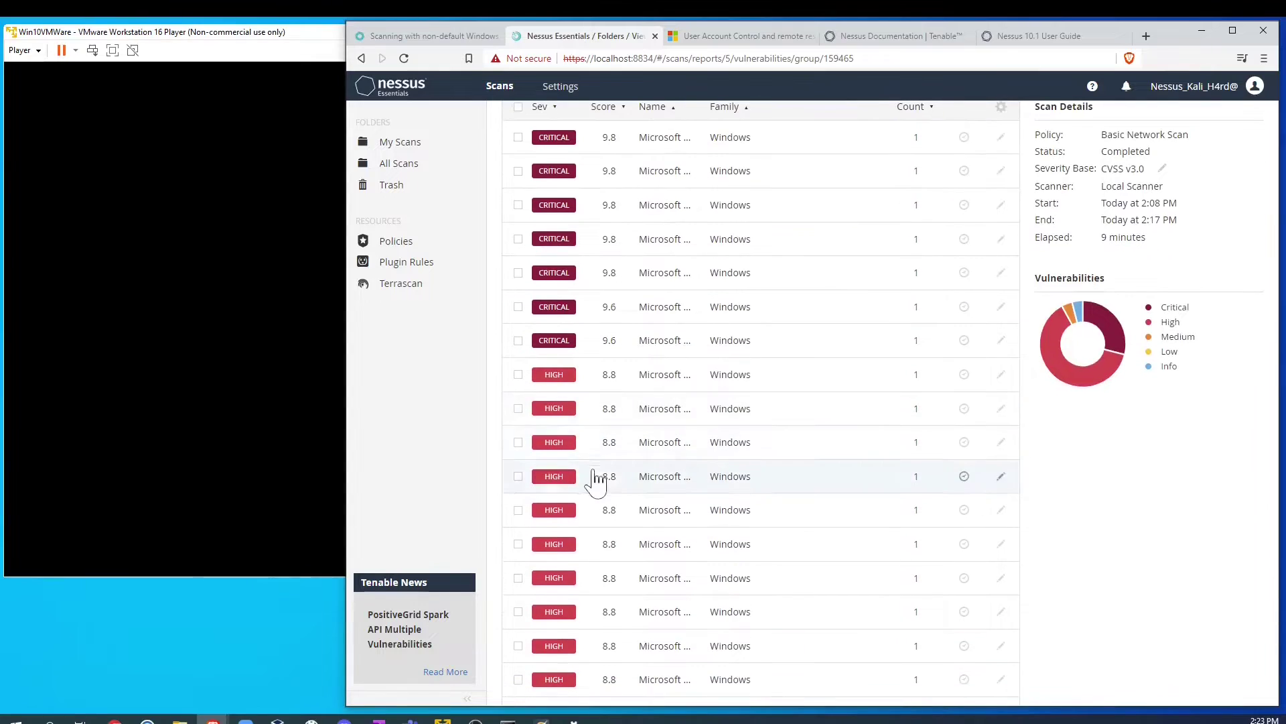
{"action": "scroll", "coordinate": [668, 456], "scroll_direction": "down", "scroll_amount": 5}
{"action": "left_click", "coordinate": [662, 656]}
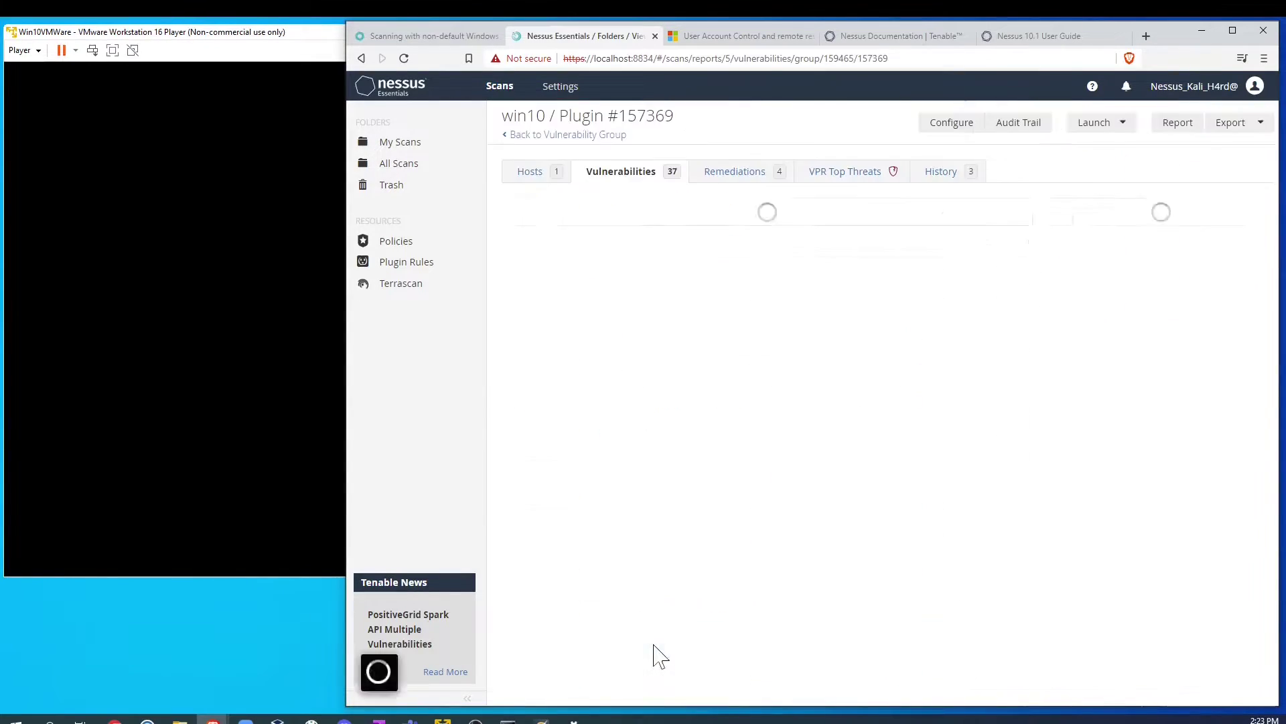
{"action": "left_click", "coordinate": [533, 136]}
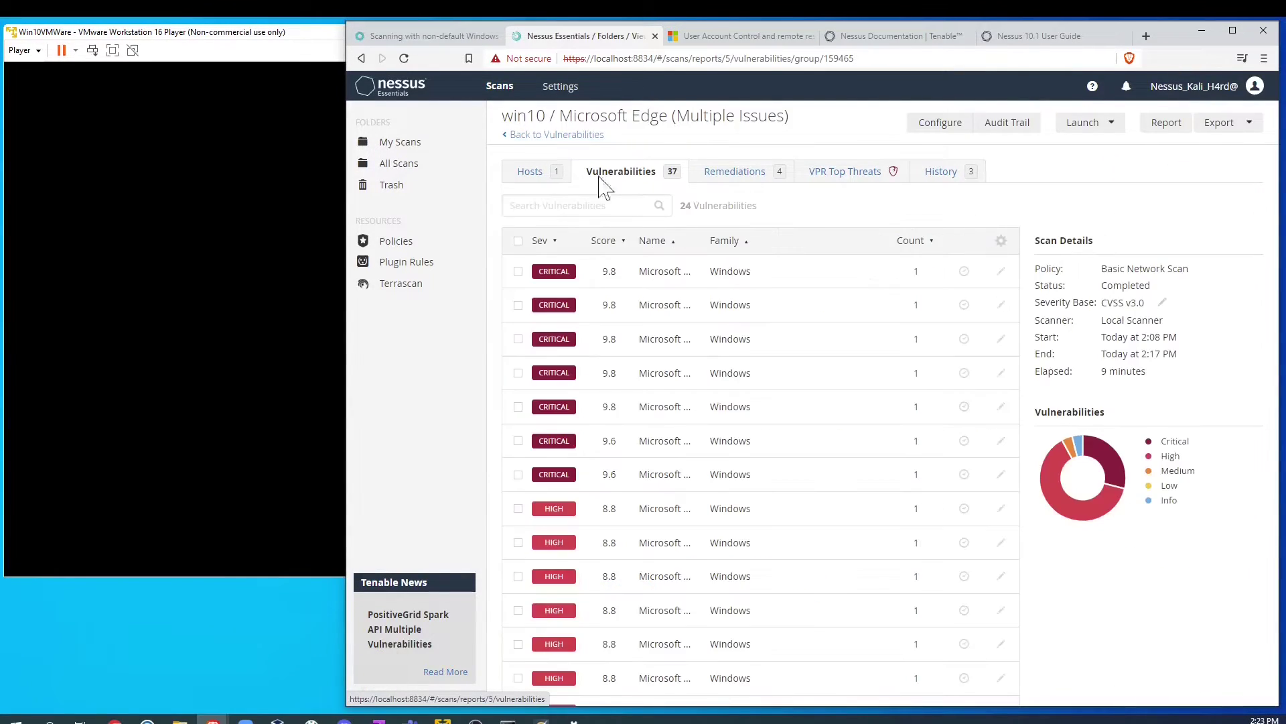
{"action": "left_click", "coordinate": [544, 136]}
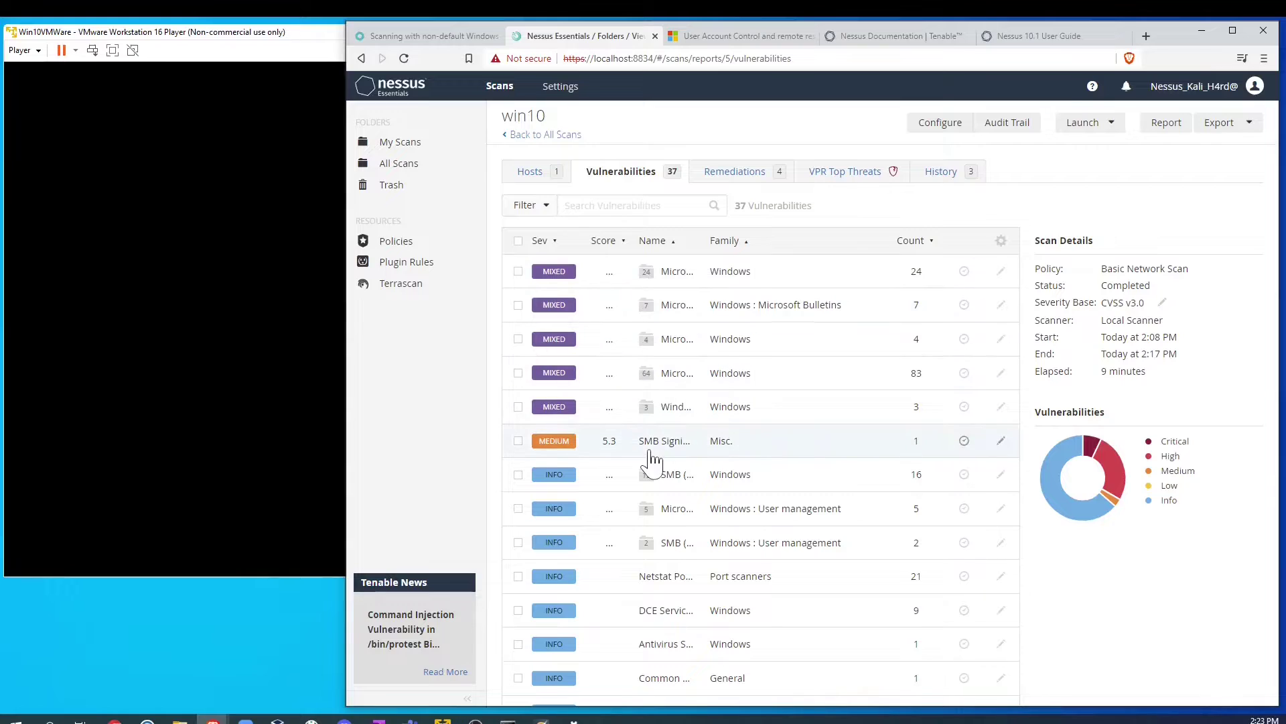
Step: Review the Microsoft Edge vulnerability group and the details of plugin #159465
{"action": "left_click", "coordinate": [604, 276]}
{"action": "left_click", "coordinate": [657, 280]}
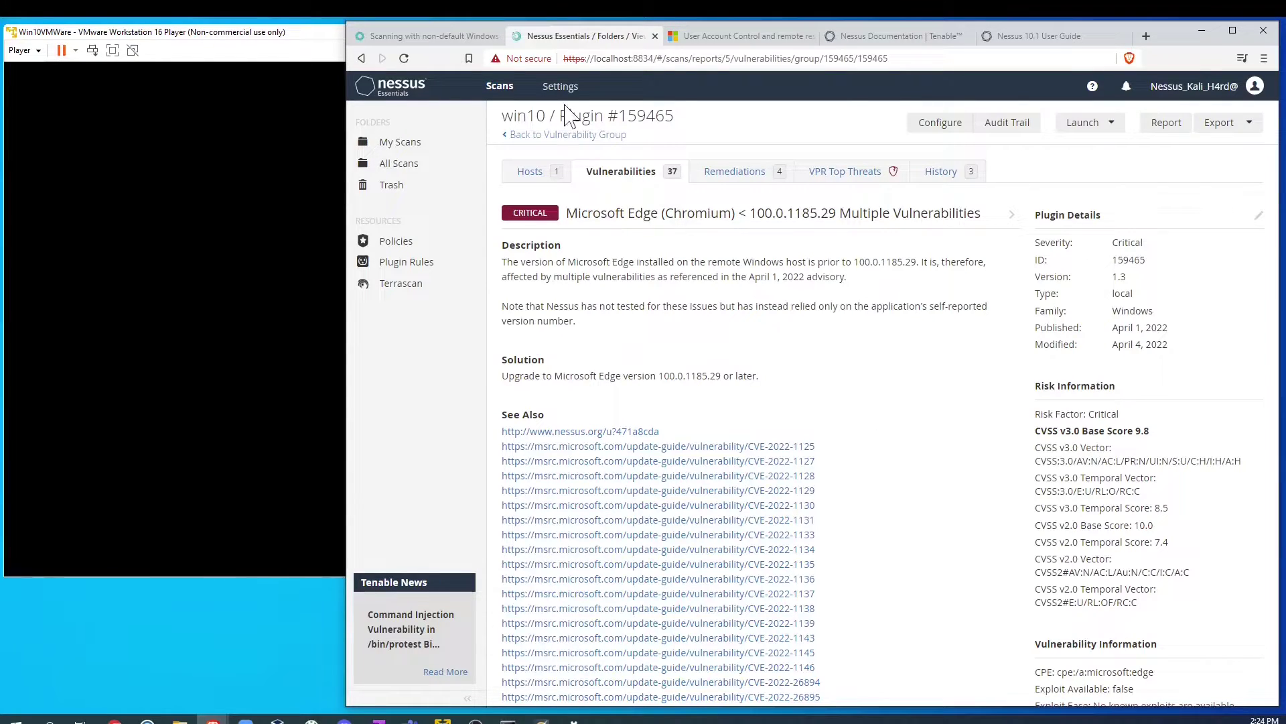
{"action": "left_click", "coordinate": [534, 136]}
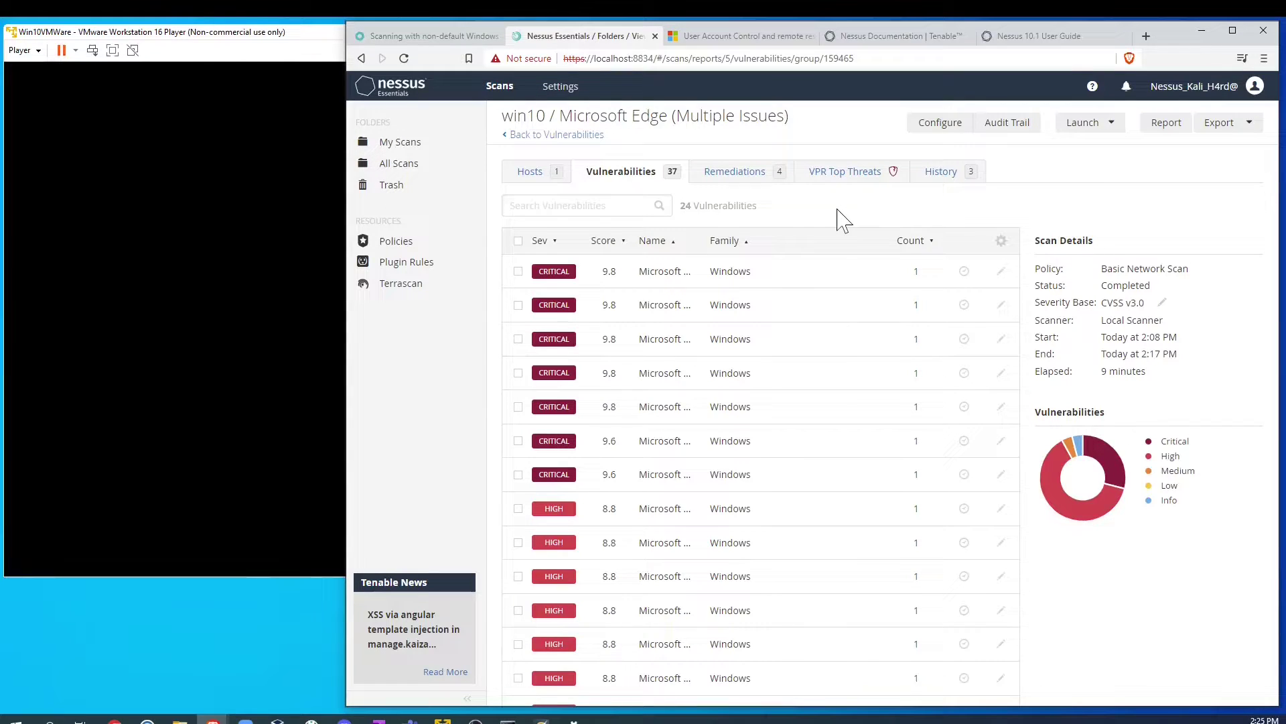
{"action": "left_click", "coordinate": [668, 273]}
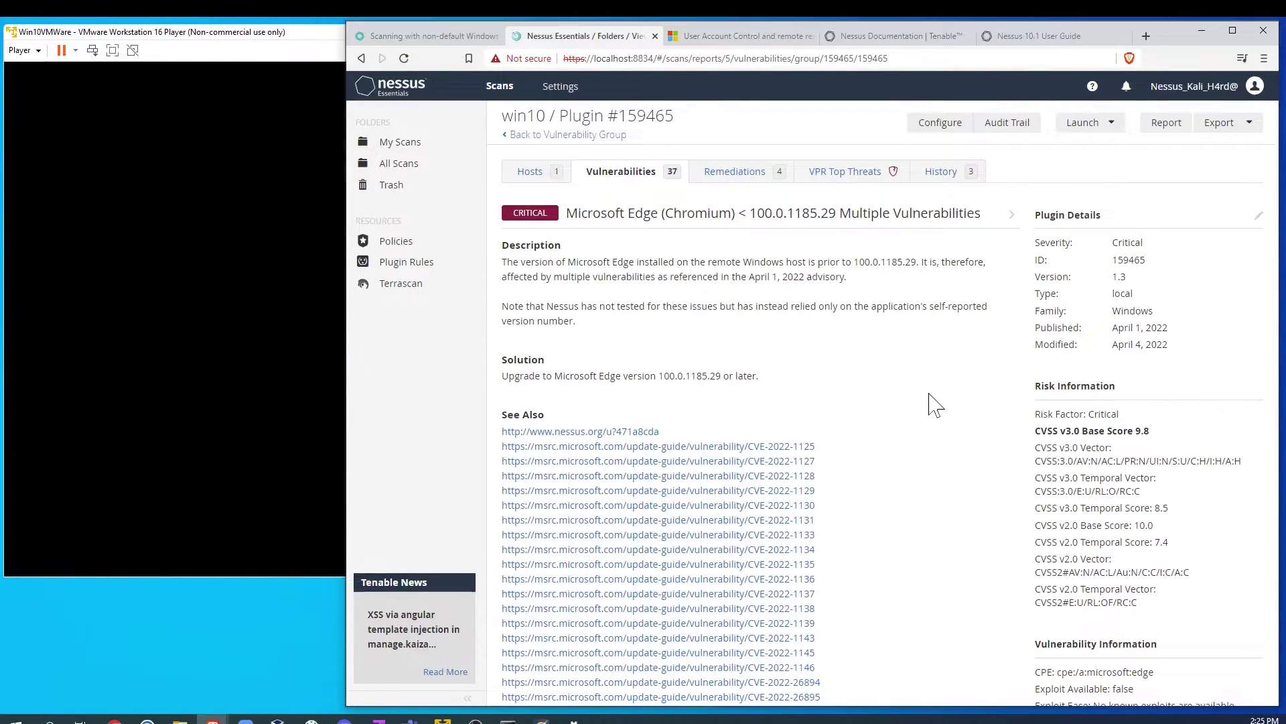
{"action": "scroll", "coordinate": [935, 405], "scroll_direction": "down", "scroll_amount": 1}
{"action": "scroll", "coordinate": [896, 382], "scroll_direction": "up", "scroll_amount": 1}
{"action": "scroll", "coordinate": [924, 385], "scroll_direction": "down", "scroll_amount": 3}
{"action": "scroll", "coordinate": [919, 382], "scroll_direction": "up", "scroll_amount": 3}
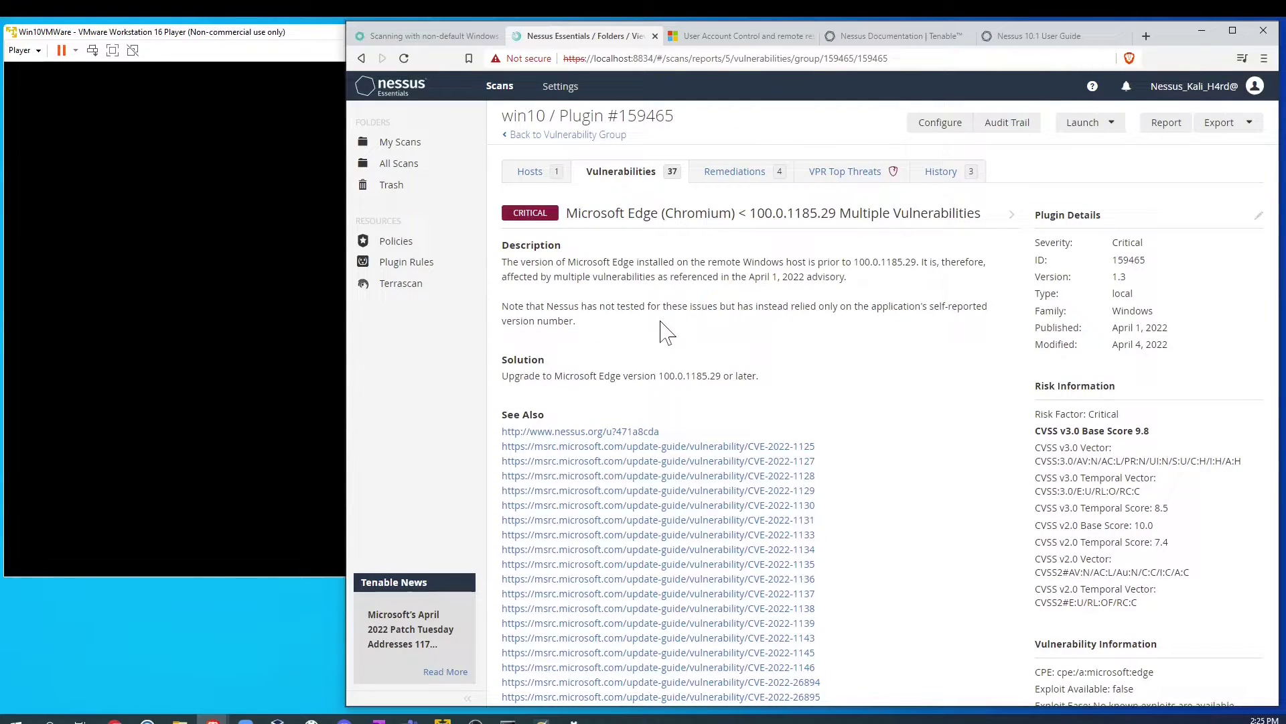
Step: Return through the Edge group, the win10 vulnerability list and All Scans to the win10 scan
{"action": "left_click", "coordinate": [526, 135]}
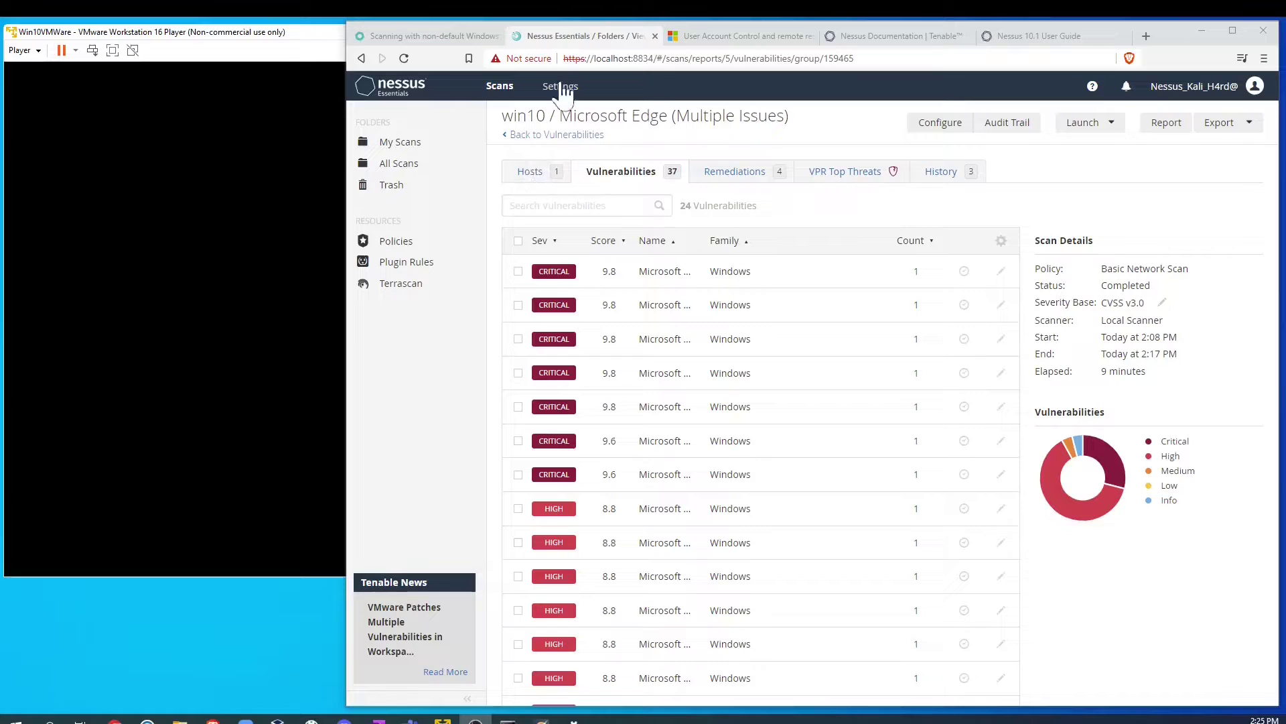
{"action": "left_click", "coordinate": [569, 136]}
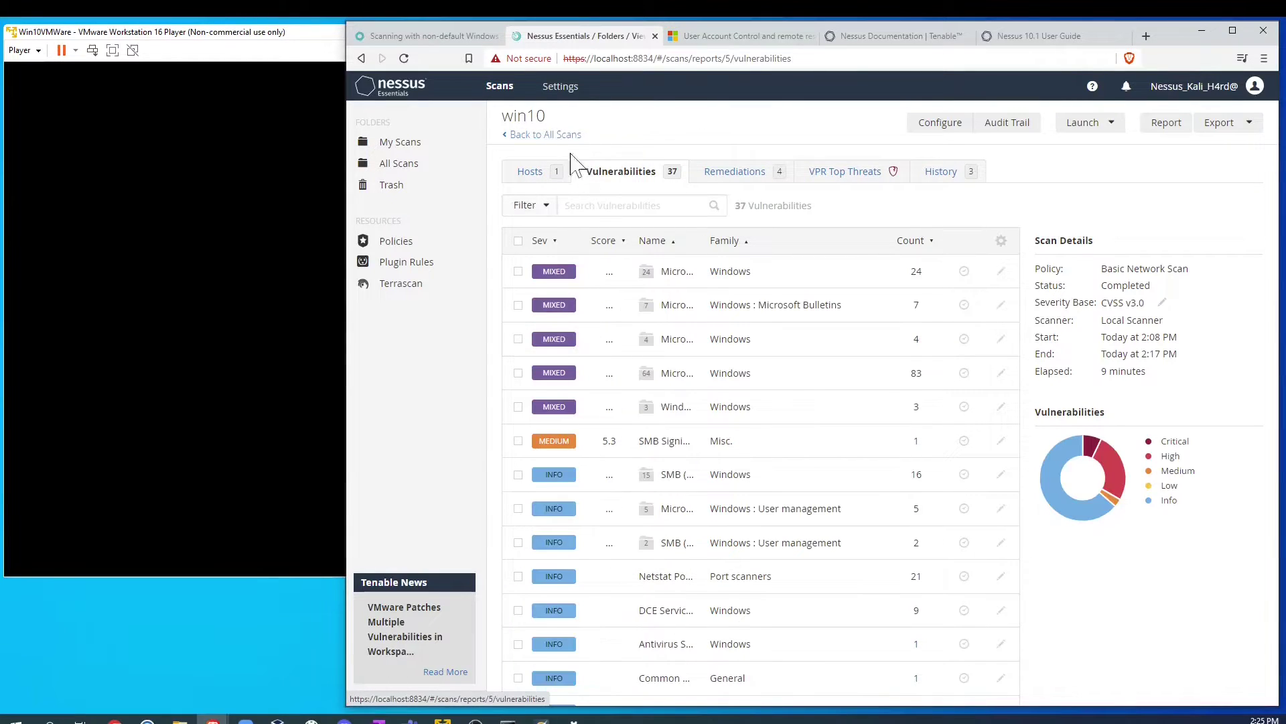
{"action": "left_click", "coordinate": [540, 136]}
{"action": "left_click", "coordinate": [697, 238]}
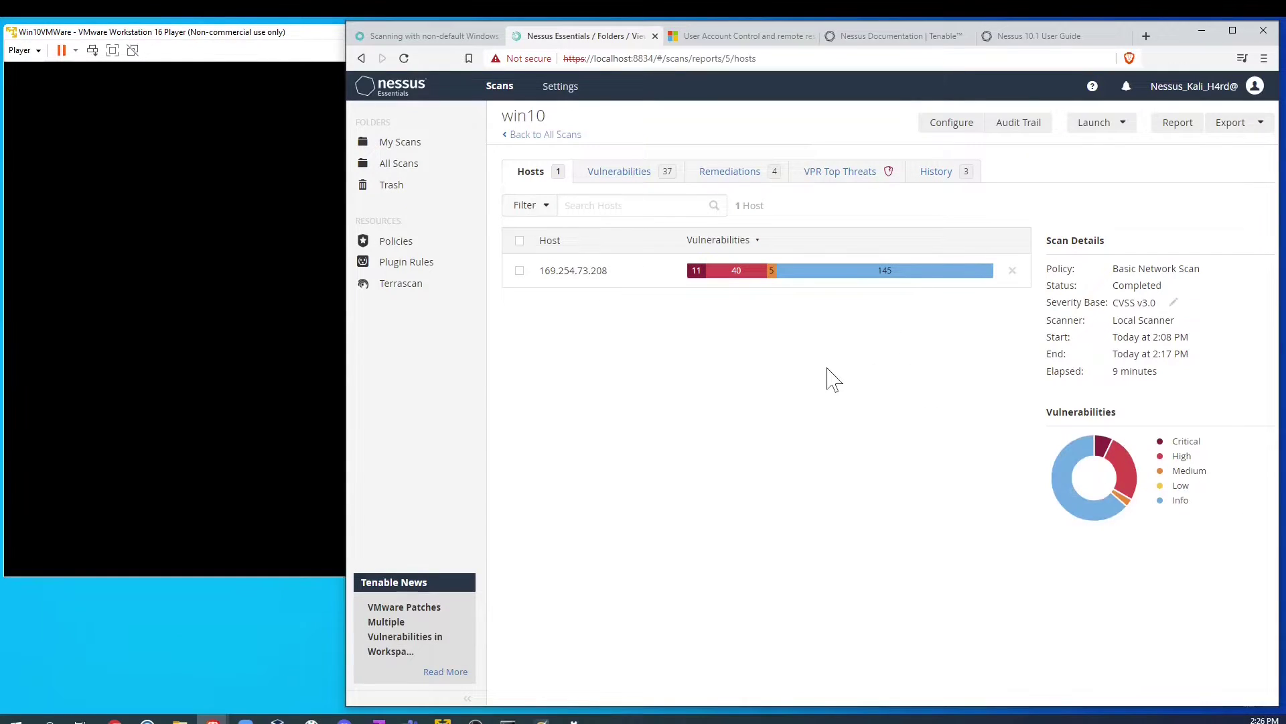
Step: Launch Edge in the Windows 10 VM and switch its network adapter from Bridged to NAT
{"action": "left_click", "coordinate": [78, 273]}
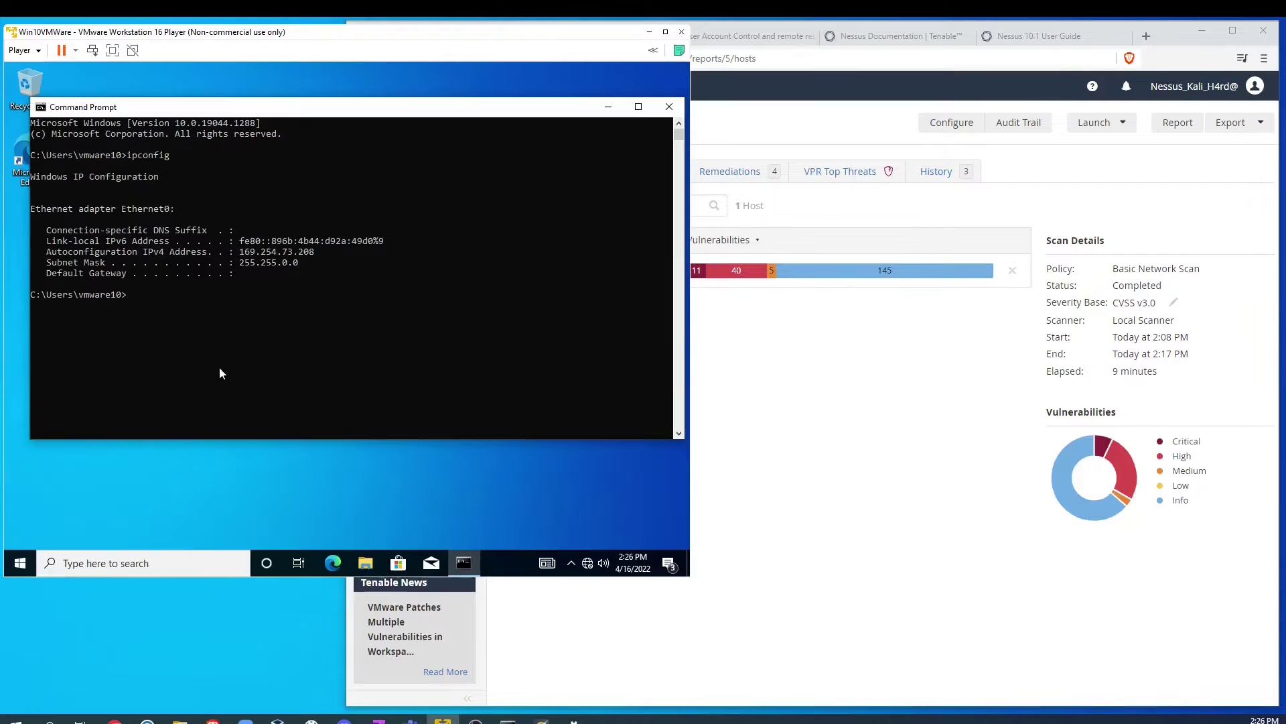
{"action": "left_click", "coordinate": [333, 563]}
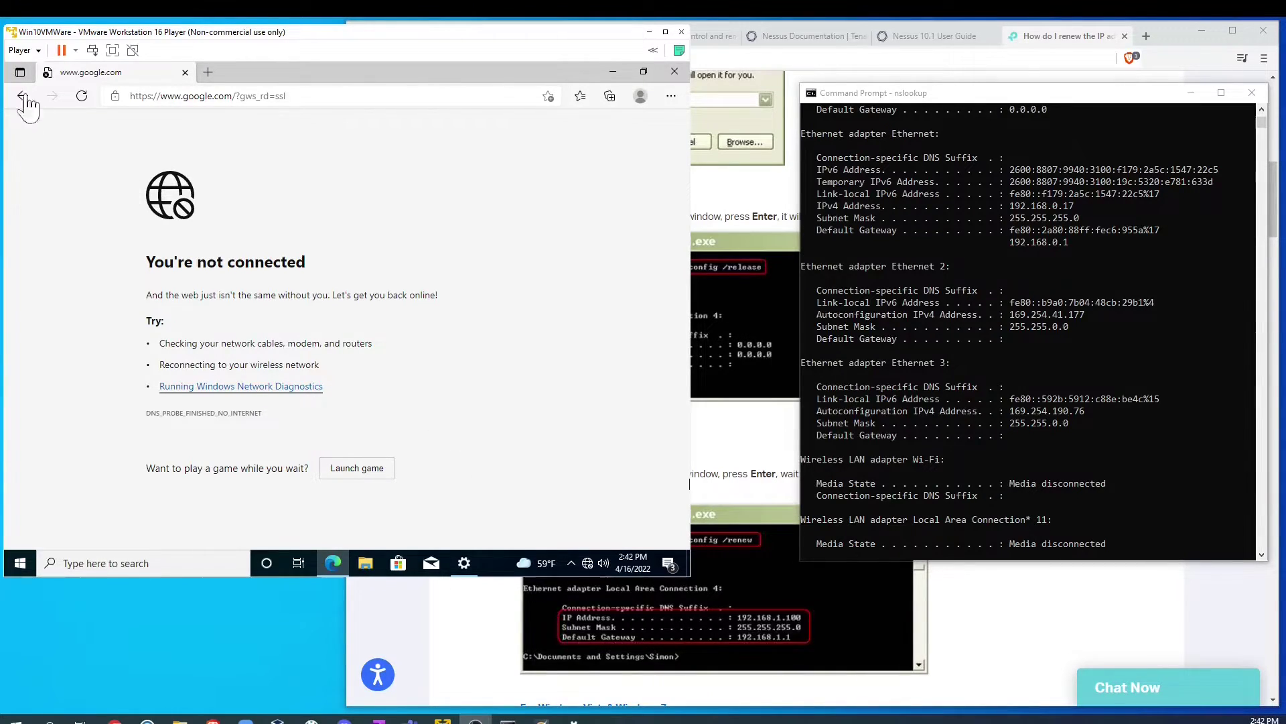
{"action": "left_click", "coordinate": [21, 54]}
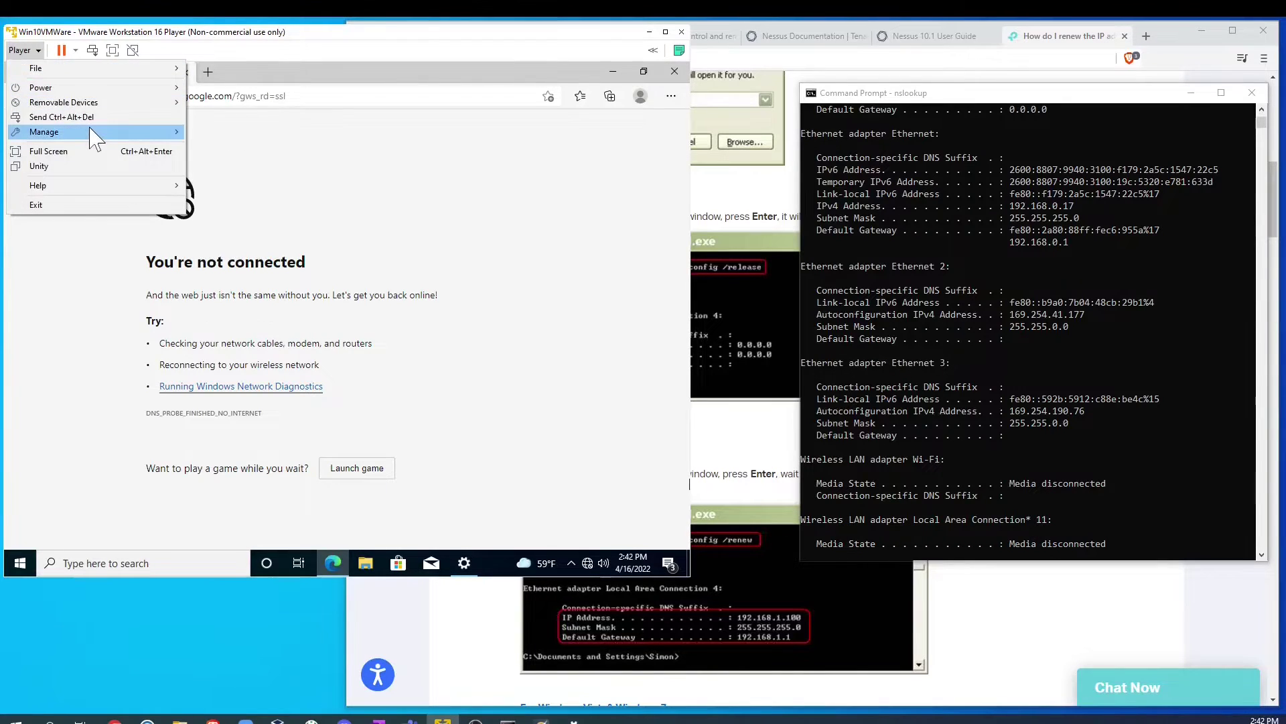
{"action": "mouse_move", "coordinate": [116, 133]}
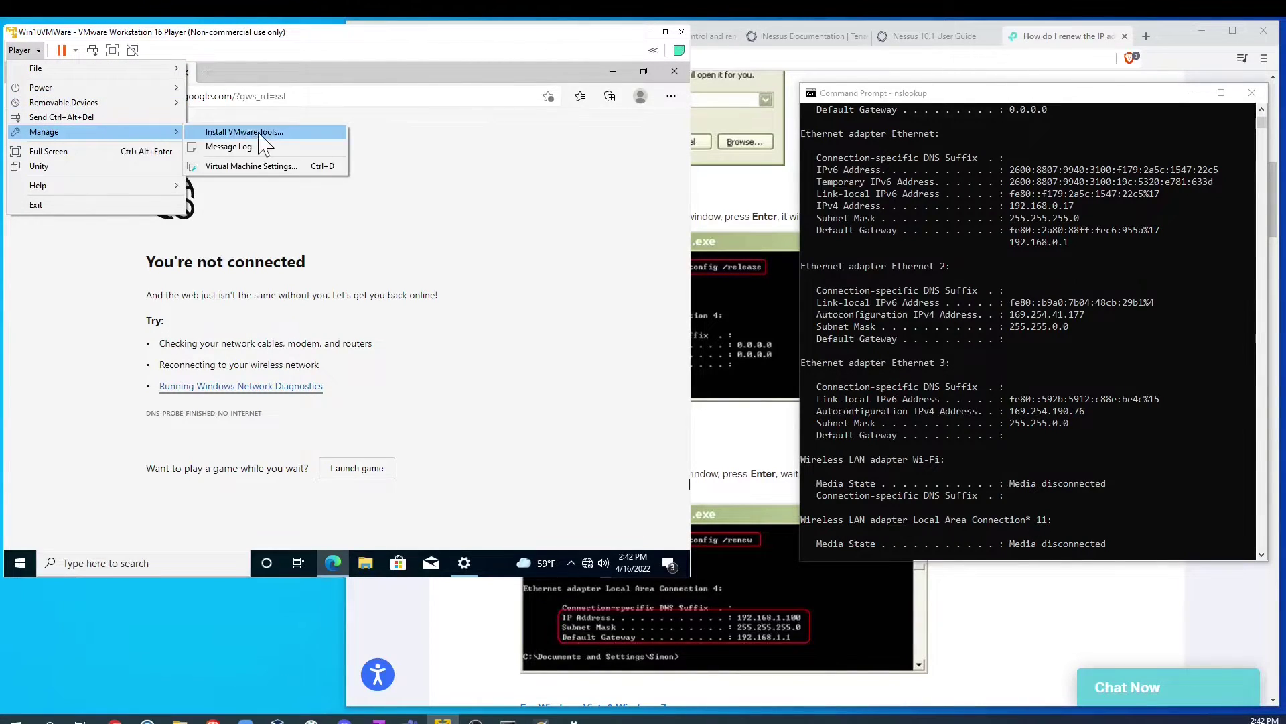
{"action": "left_click", "coordinate": [266, 166]}
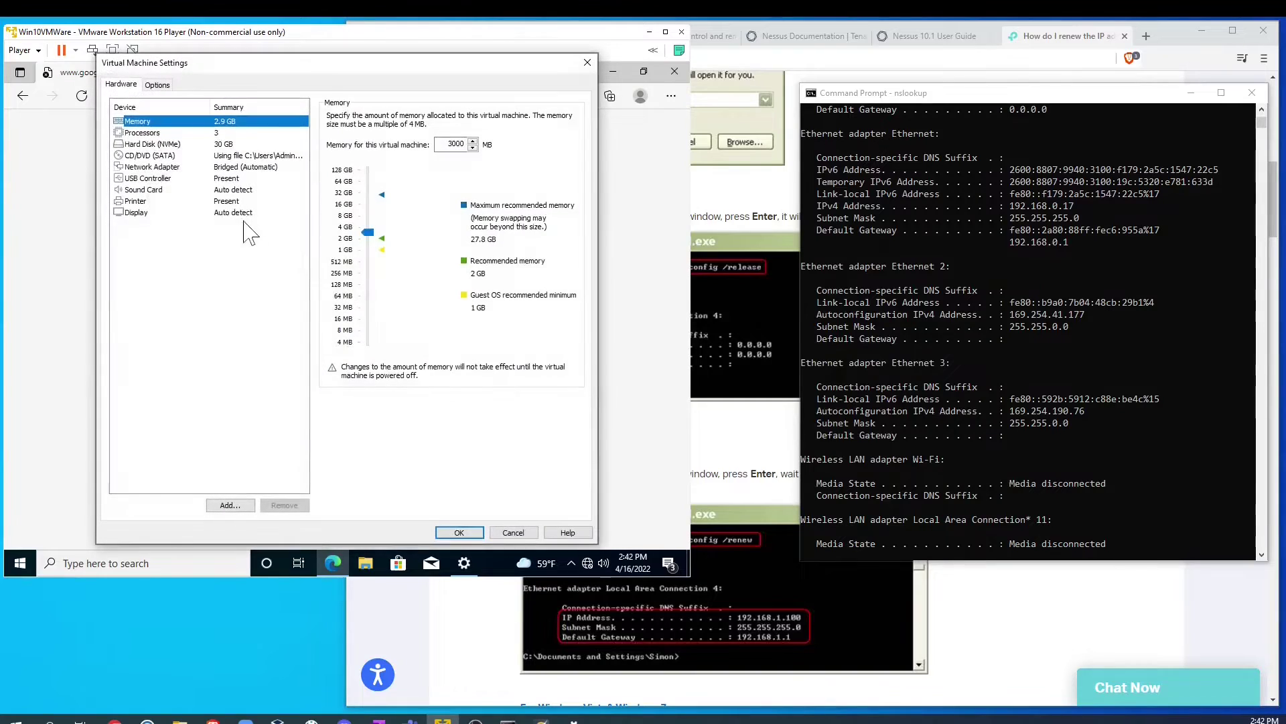
{"action": "left_click", "coordinate": [144, 169]}
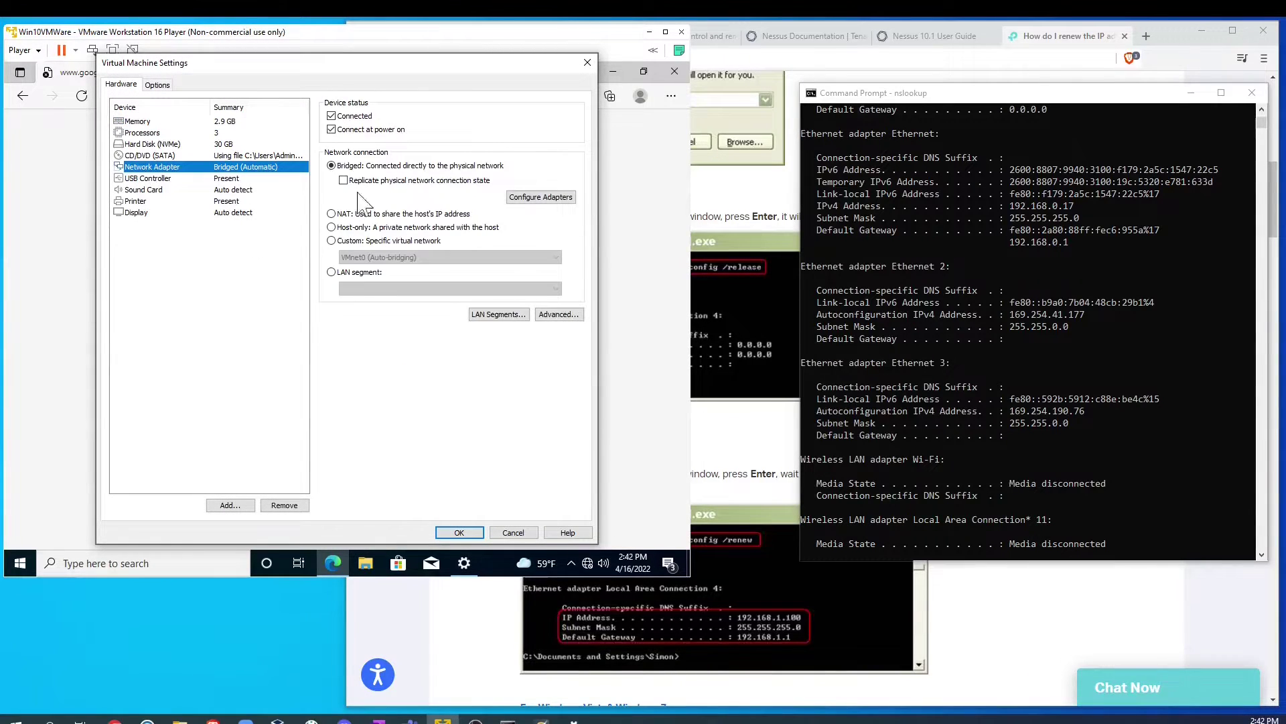
{"action": "left_click", "coordinate": [330, 214]}
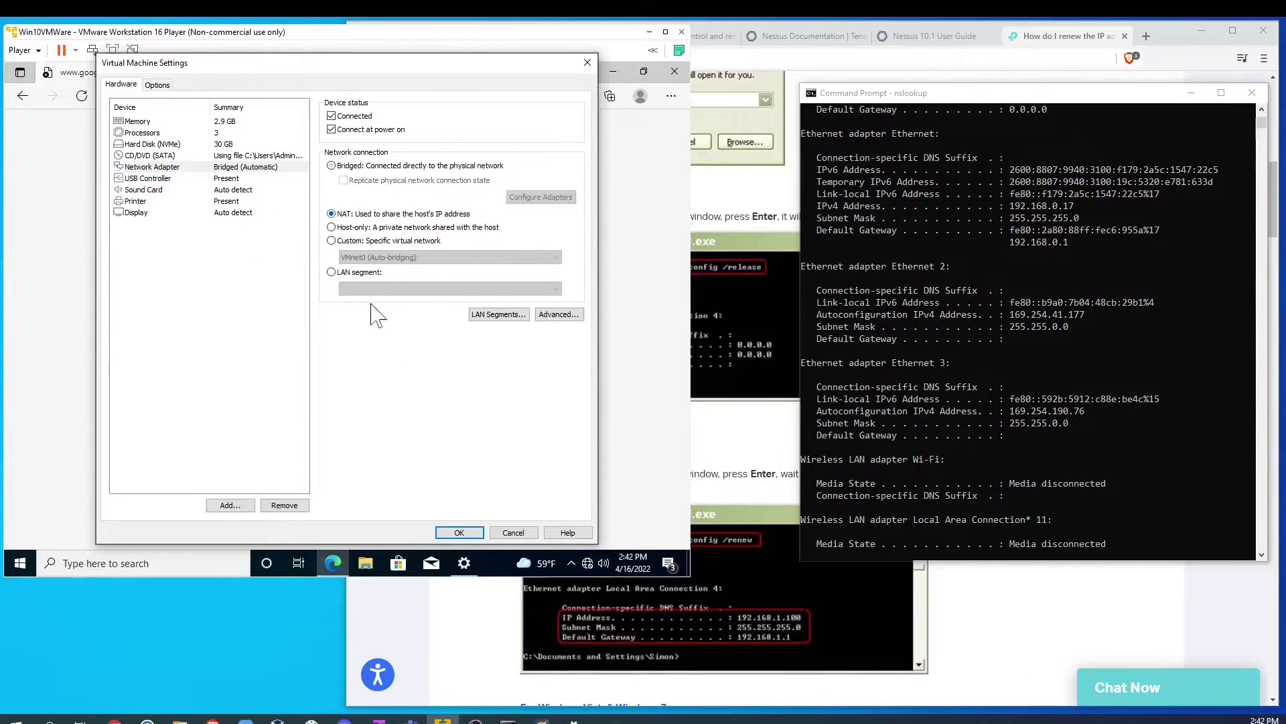
{"action": "left_click", "coordinate": [459, 532]}
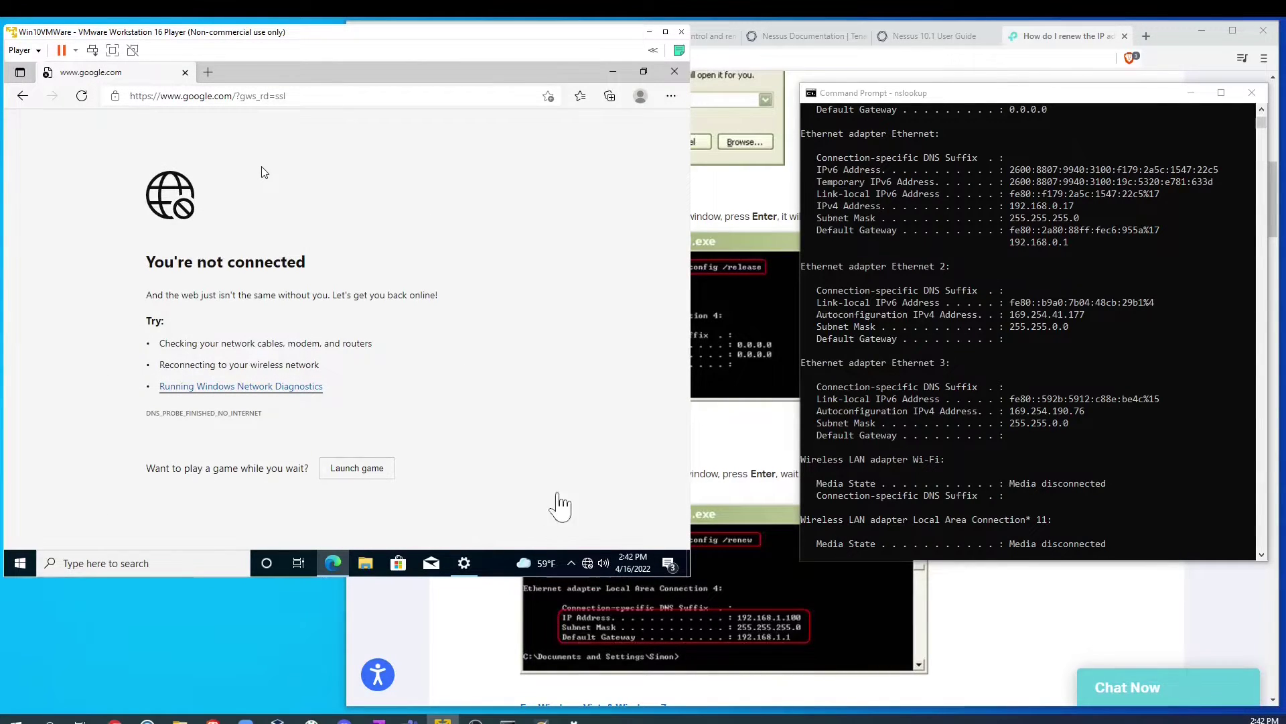
Step: Reconnect the VM's network, reload Google and search for 'firefox old versions'
{"action": "left_click", "coordinate": [588, 561]}
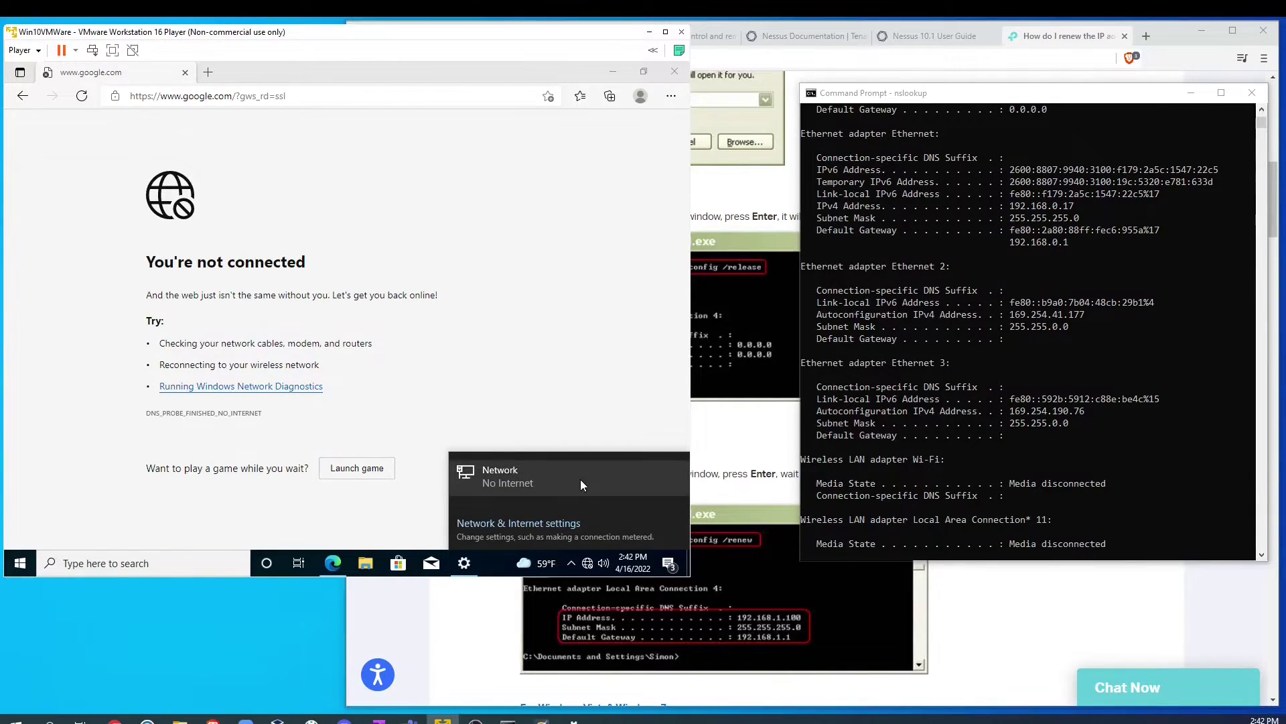
{"action": "left_click", "coordinate": [382, 161]}
{"action": "left_click", "coordinate": [329, 97]}
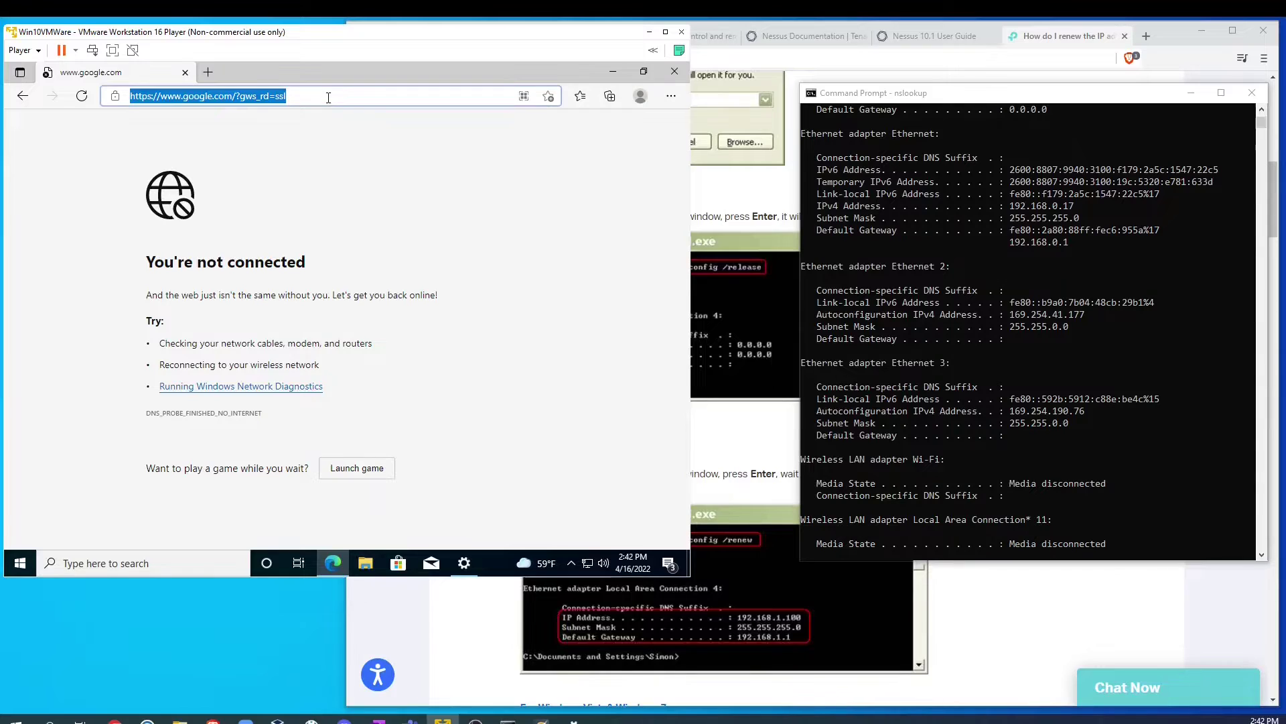
{"action": "key", "text": "Return"}
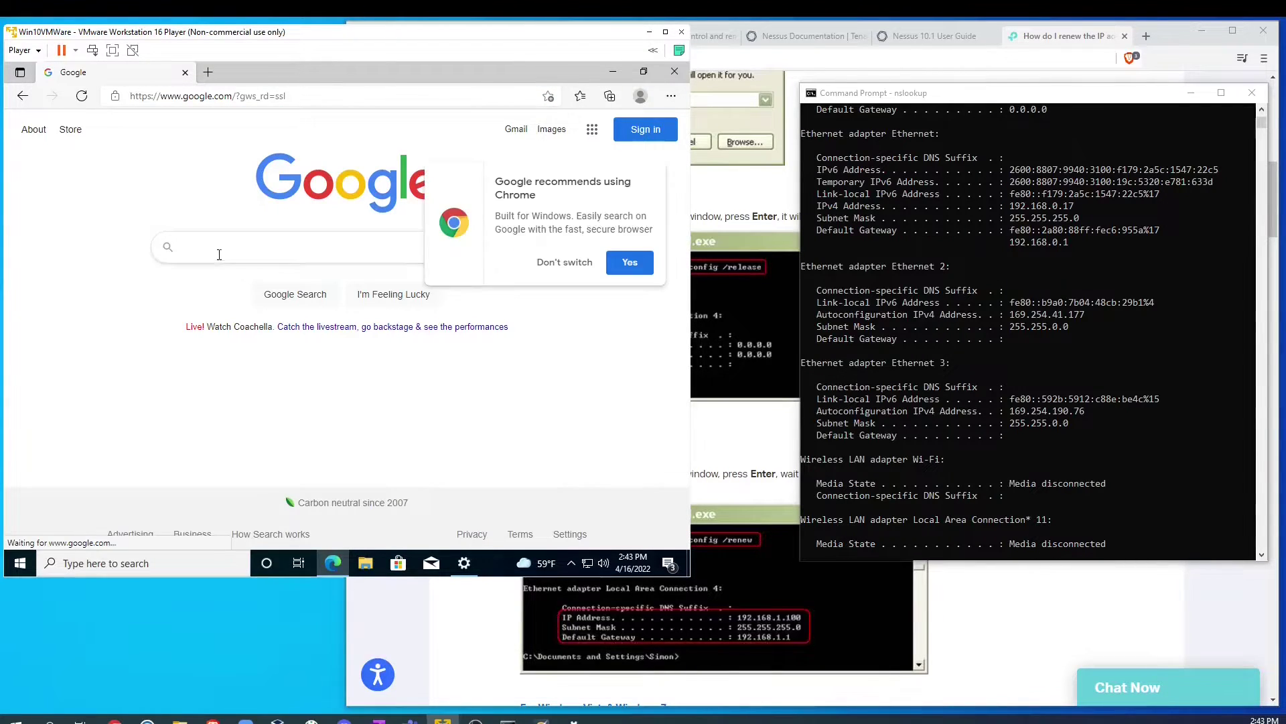
{"action": "left_click", "coordinate": [237, 248]}
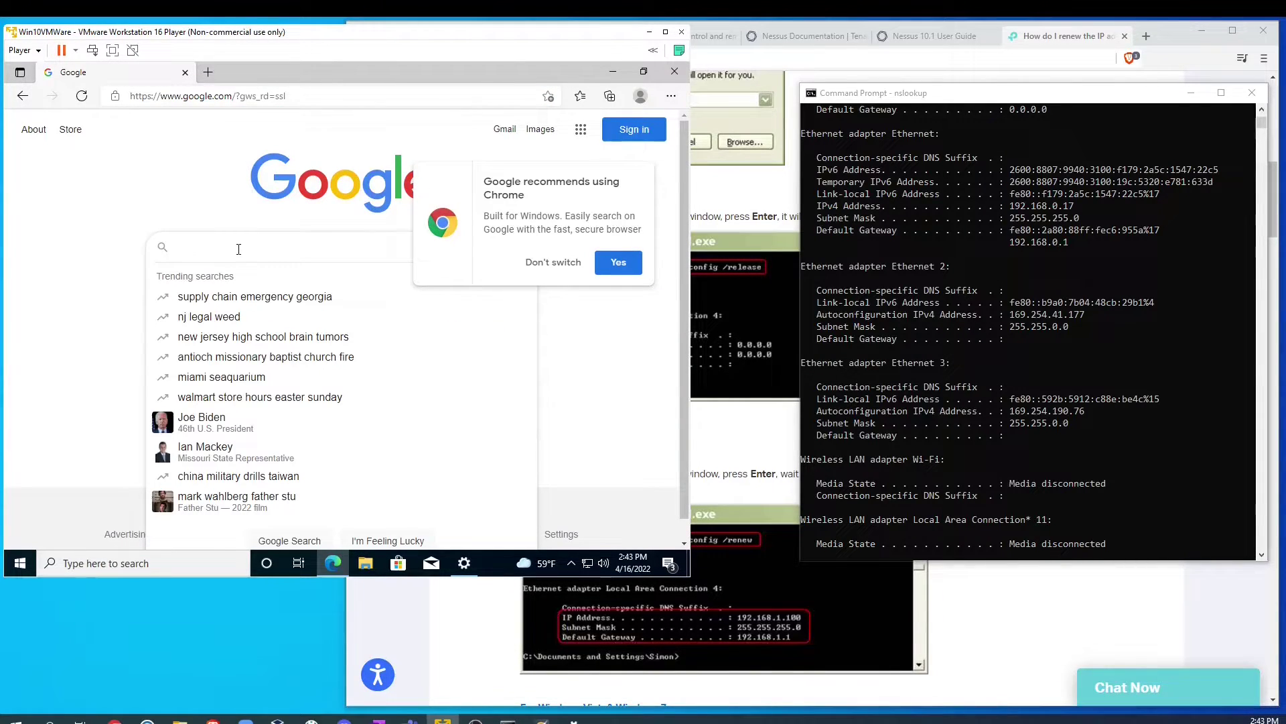
{"action": "type", "text": "firefox old"}
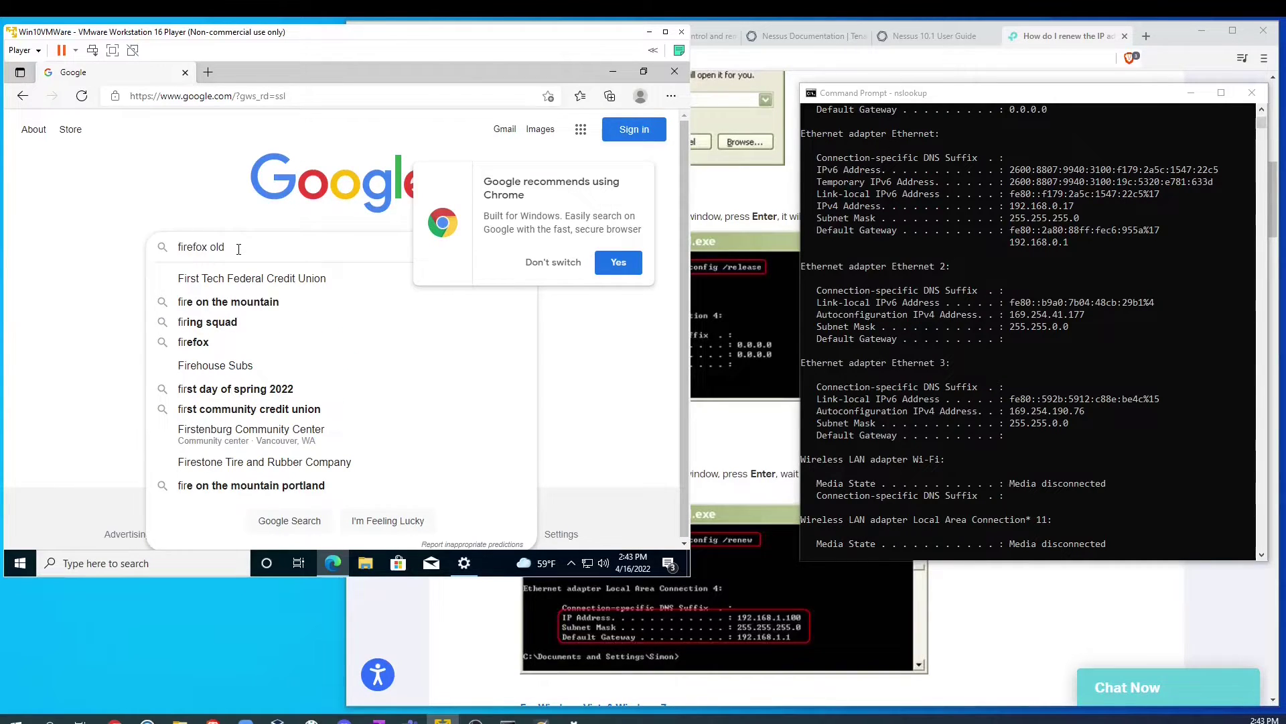
{"action": "type", "text": " versions"}
{"action": "key", "text": "Return"}
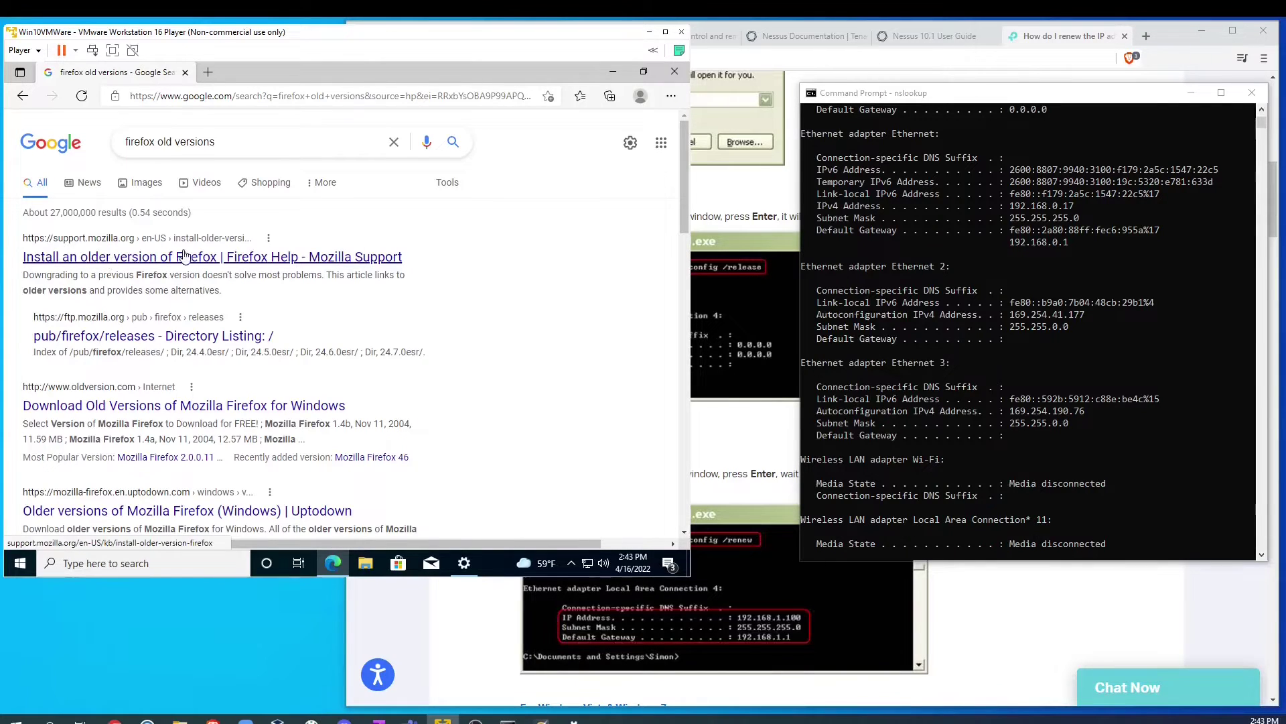
Step: Follow Mozilla's release directory to 10.0.1esr/win32/en-US and download Firefox Setup 10.0.1esr.exe
{"action": "left_click", "coordinate": [153, 254]}
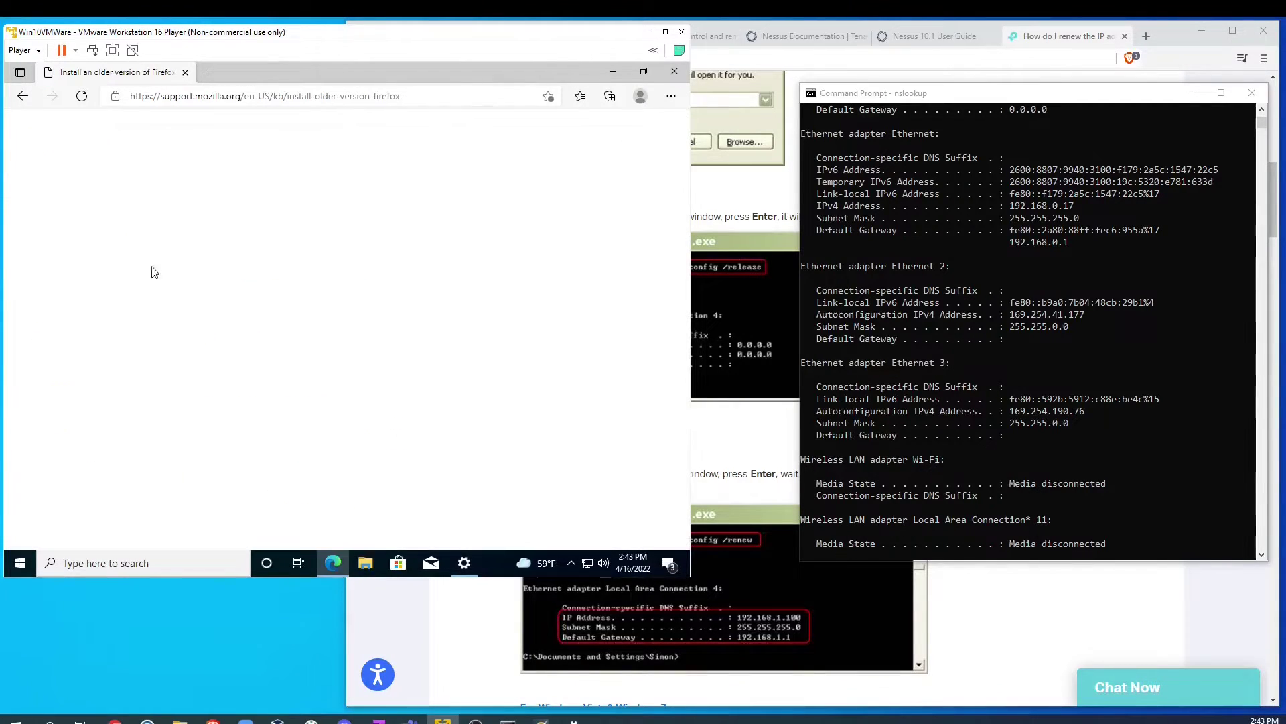
{"action": "scroll", "coordinate": [146, 352], "scroll_direction": "down", "scroll_amount": 10}
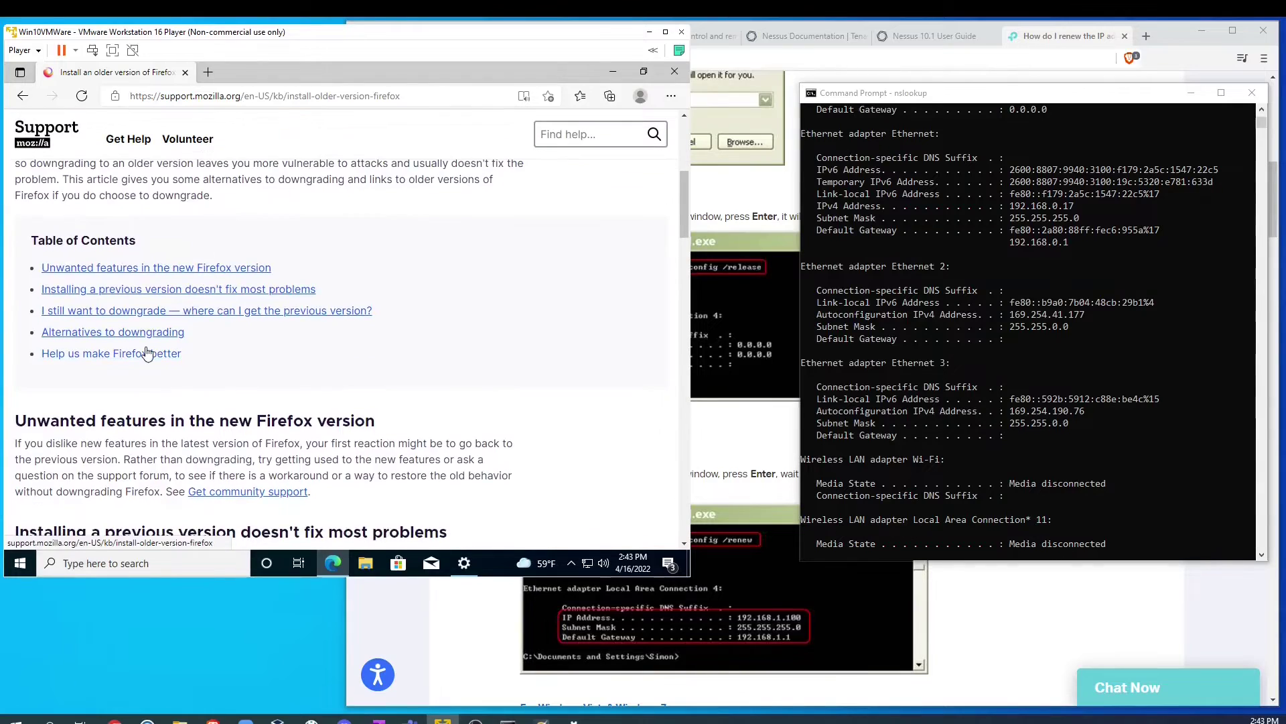
{"action": "scroll", "coordinate": [145, 351], "scroll_direction": "down", "scroll_amount": 5}
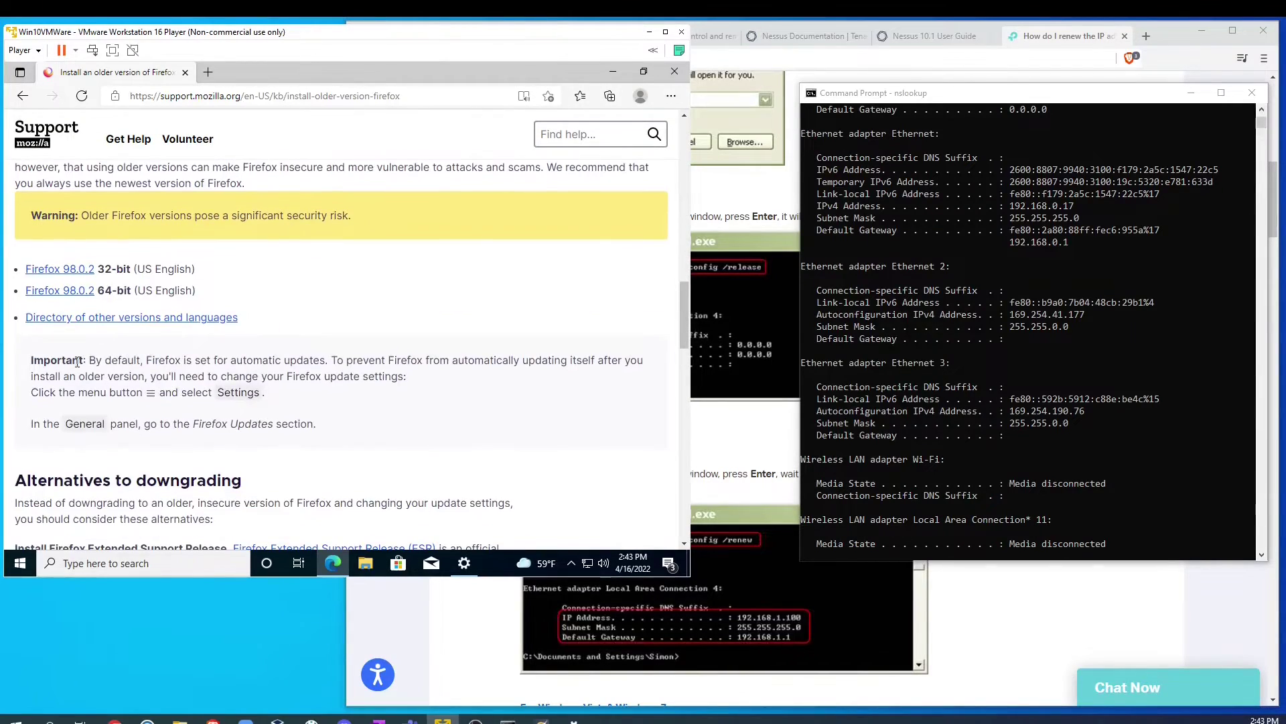
{"action": "left_click", "coordinate": [94, 319]}
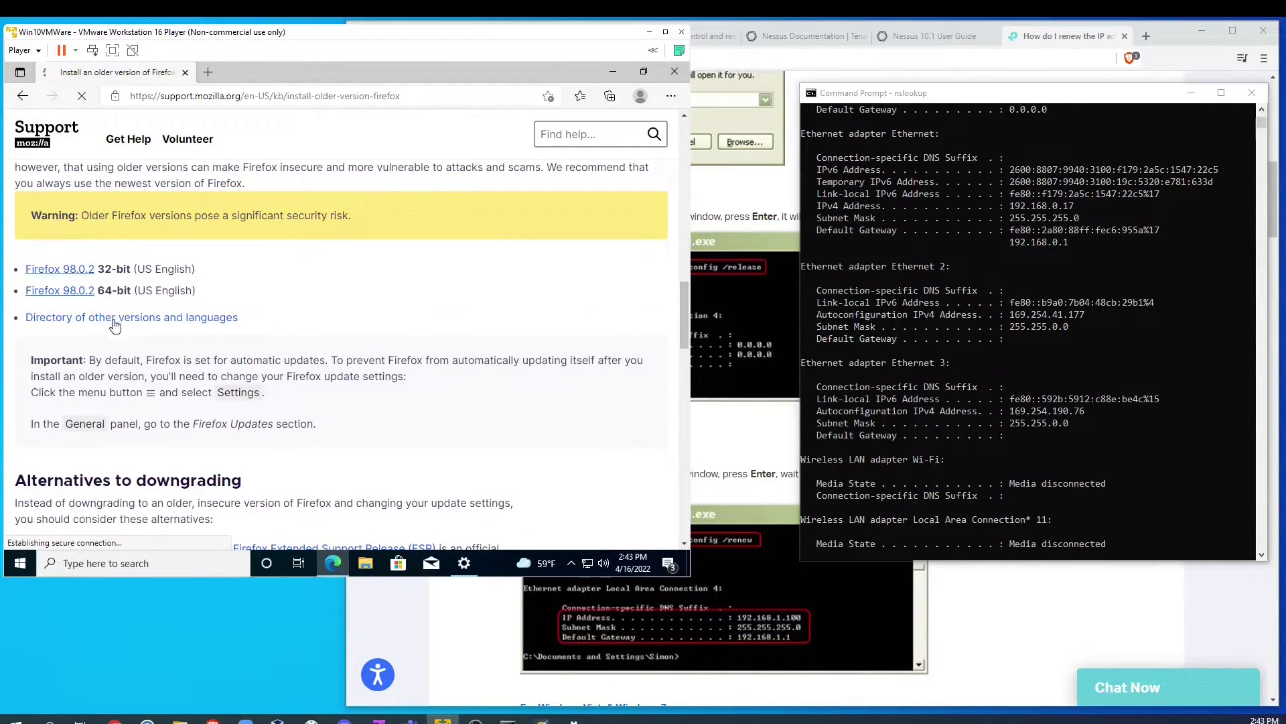
{"action": "scroll", "coordinate": [100, 307], "scroll_direction": "down", "scroll_amount": 10}
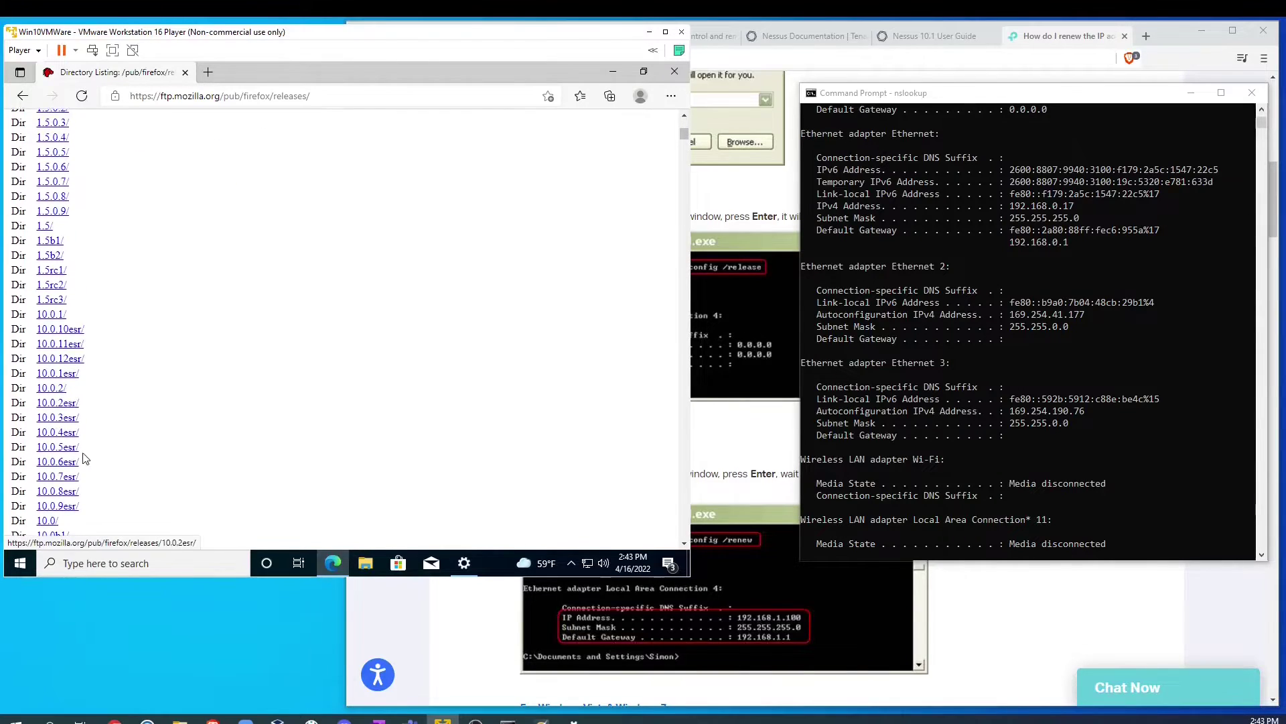
{"action": "scroll", "coordinate": [64, 412], "scroll_direction": "down", "scroll_amount": 3}
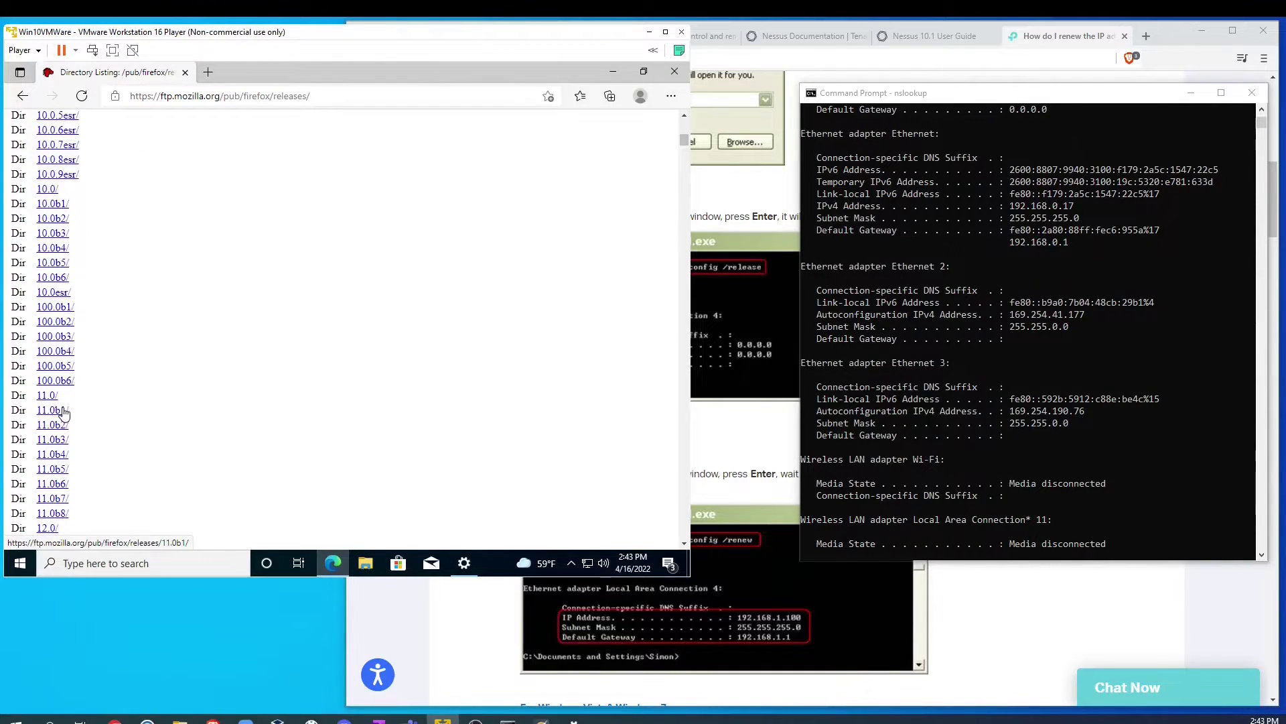
{"action": "scroll", "coordinate": [41, 383], "scroll_direction": "up", "scroll_amount": 4}
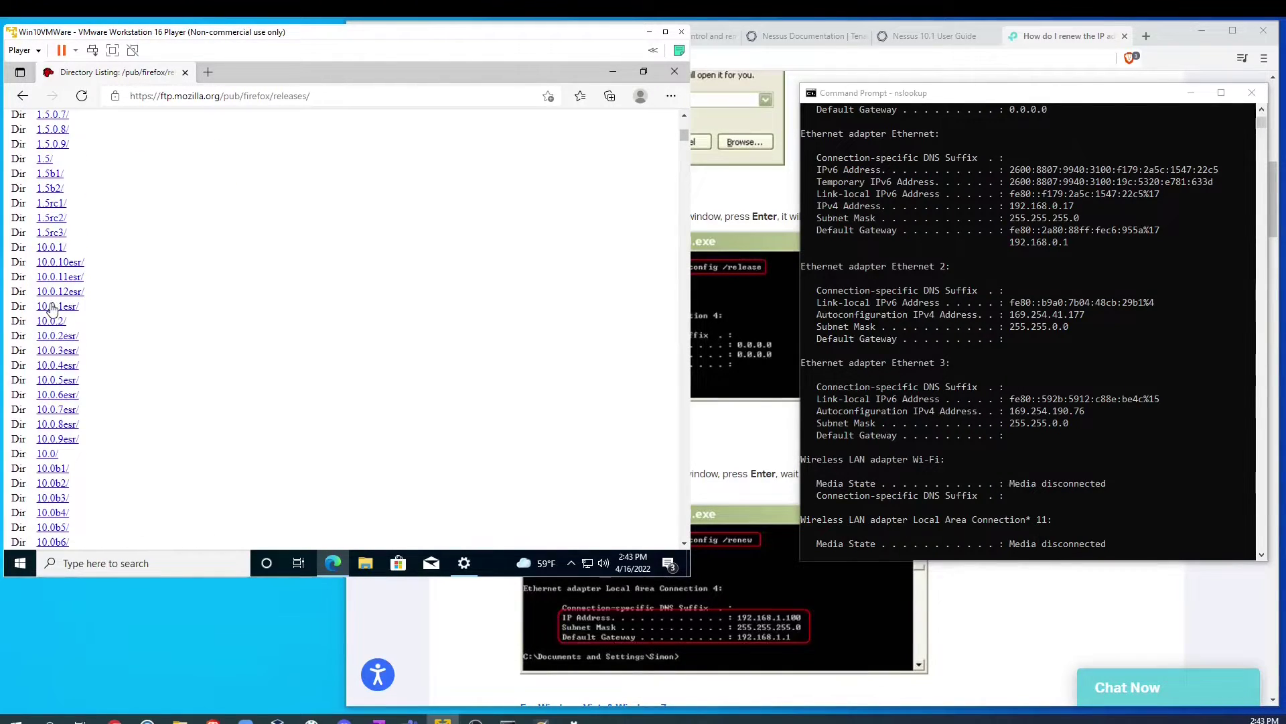
{"action": "left_click", "coordinate": [54, 307]}
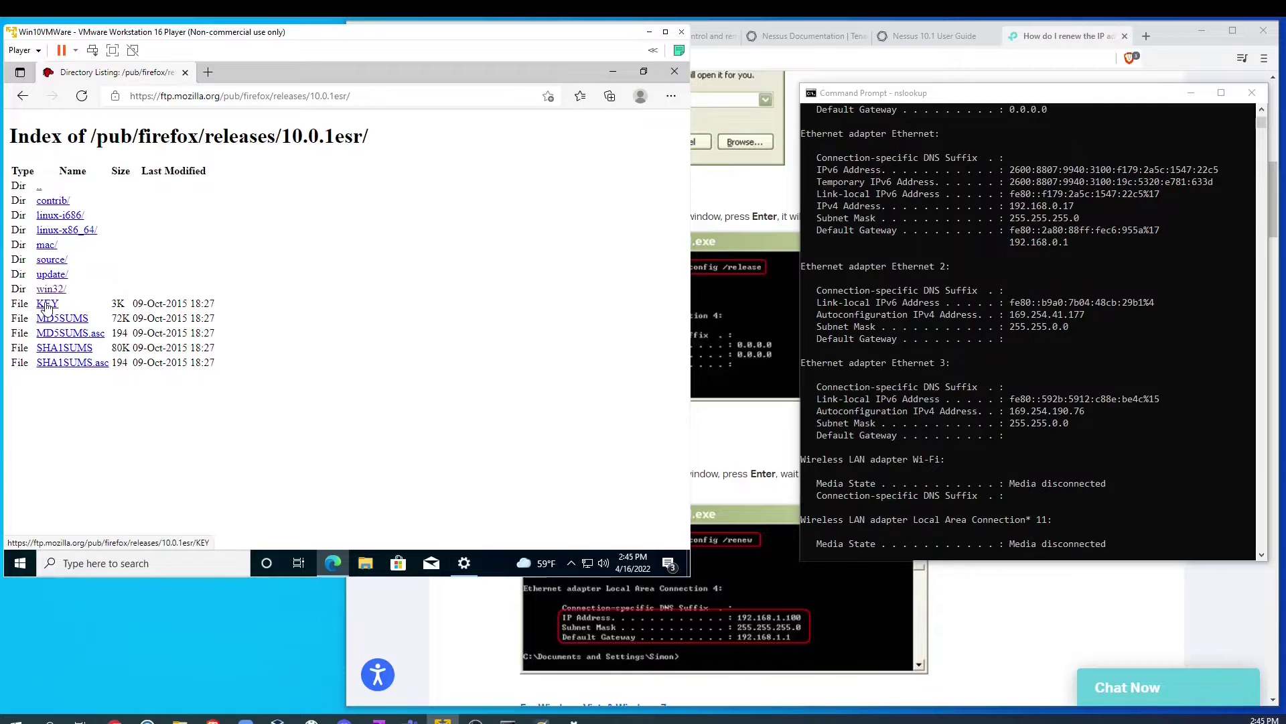
{"action": "left_click", "coordinate": [51, 288]}
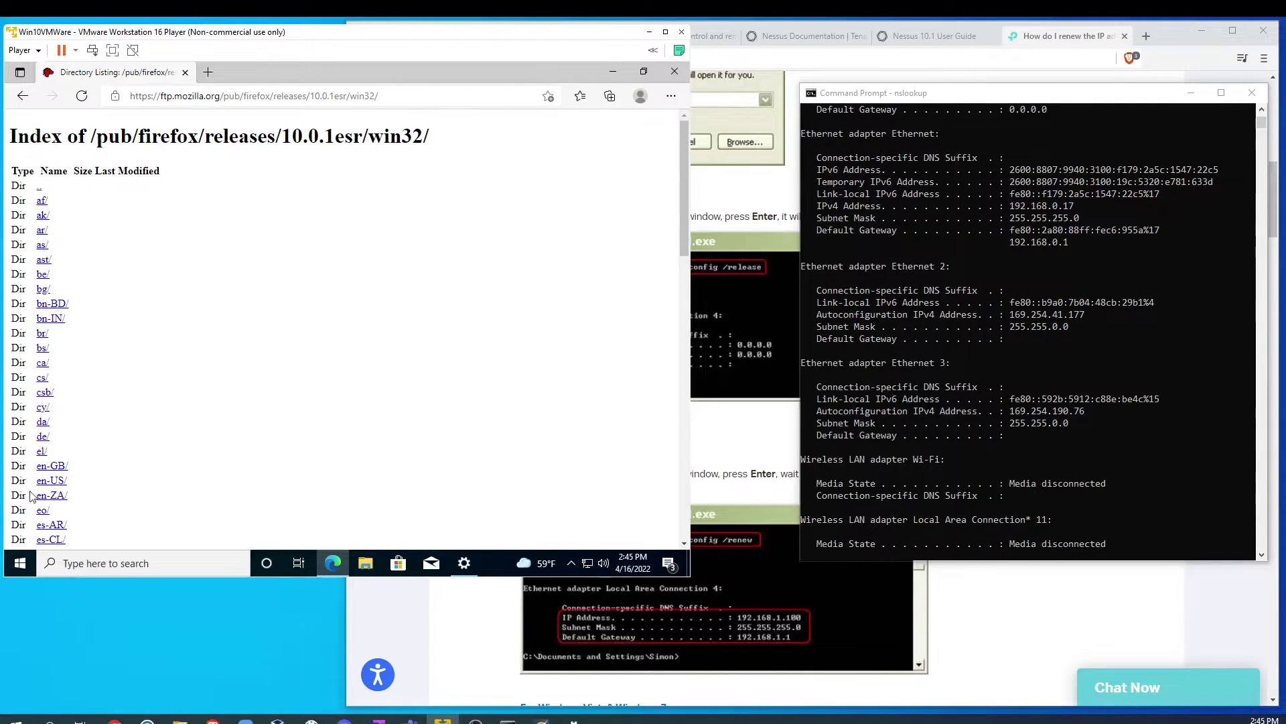
{"action": "left_click", "coordinate": [52, 482]}
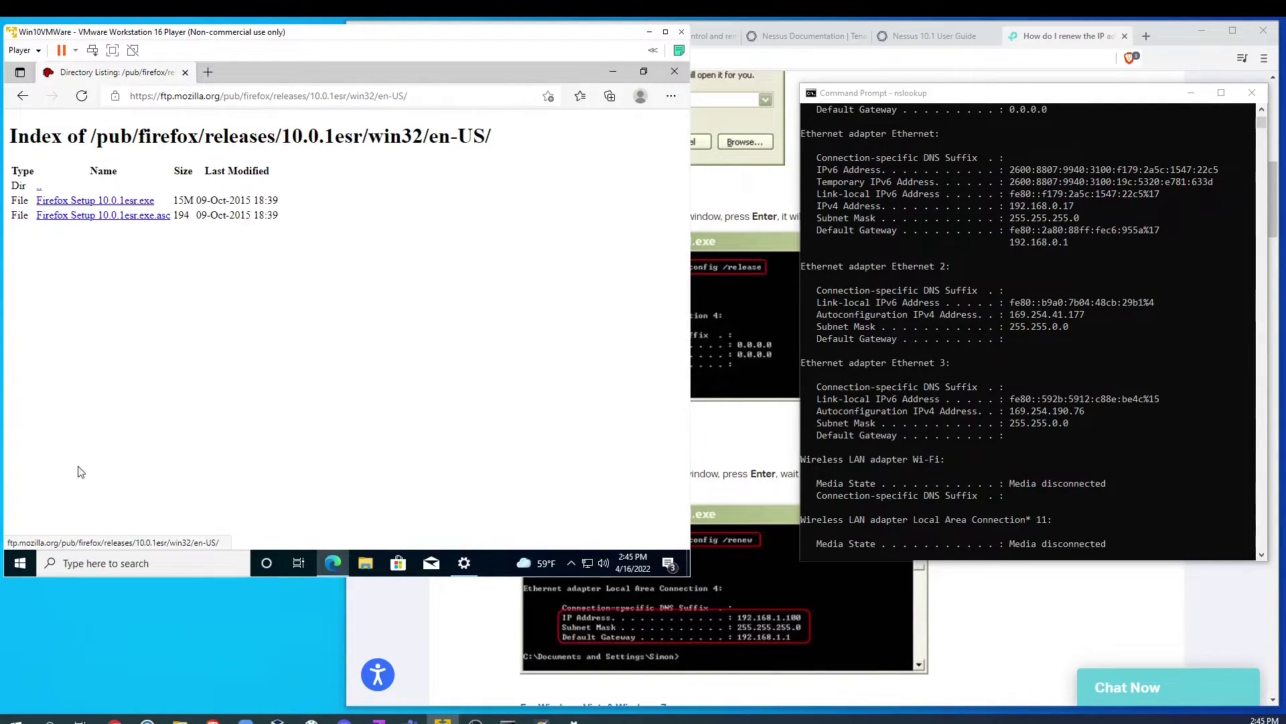
{"action": "left_click", "coordinate": [119, 200]}
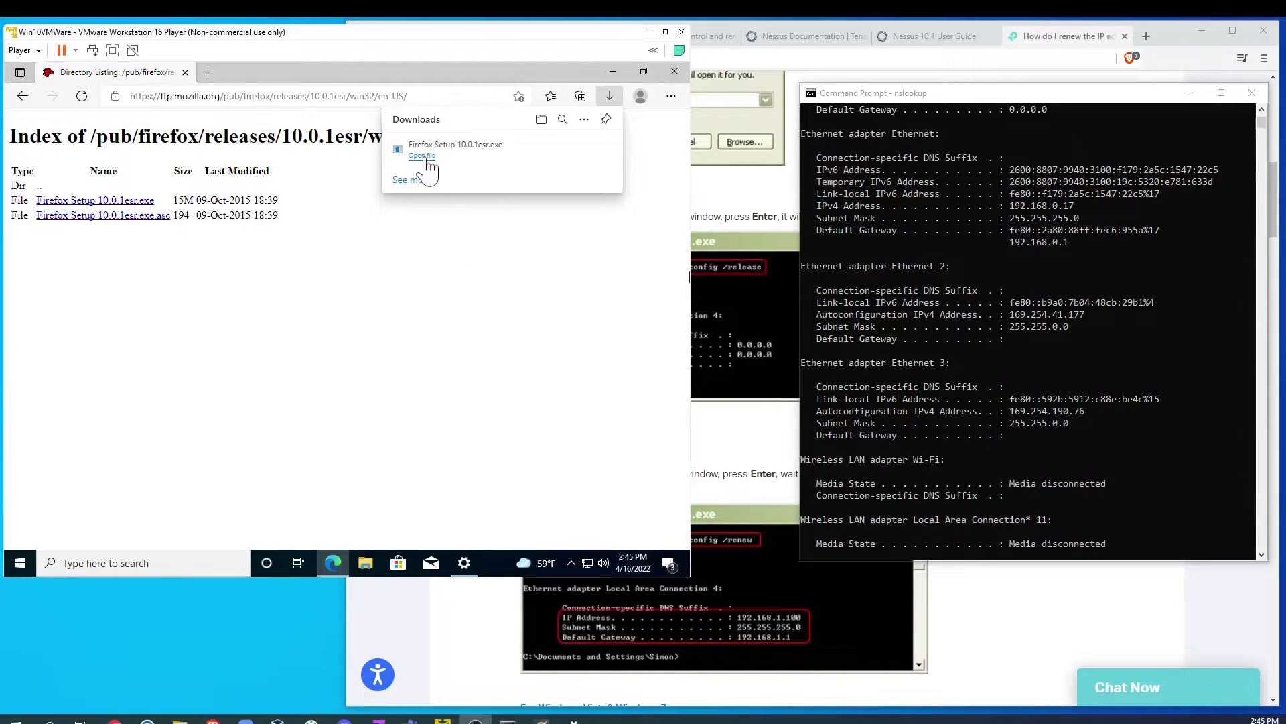
Step: Install Firefox 10.0.1esr with Standard setup, importing Internet Explorer settings and keeping Firefox Start home page
{"action": "left_click", "coordinate": [413, 154]}
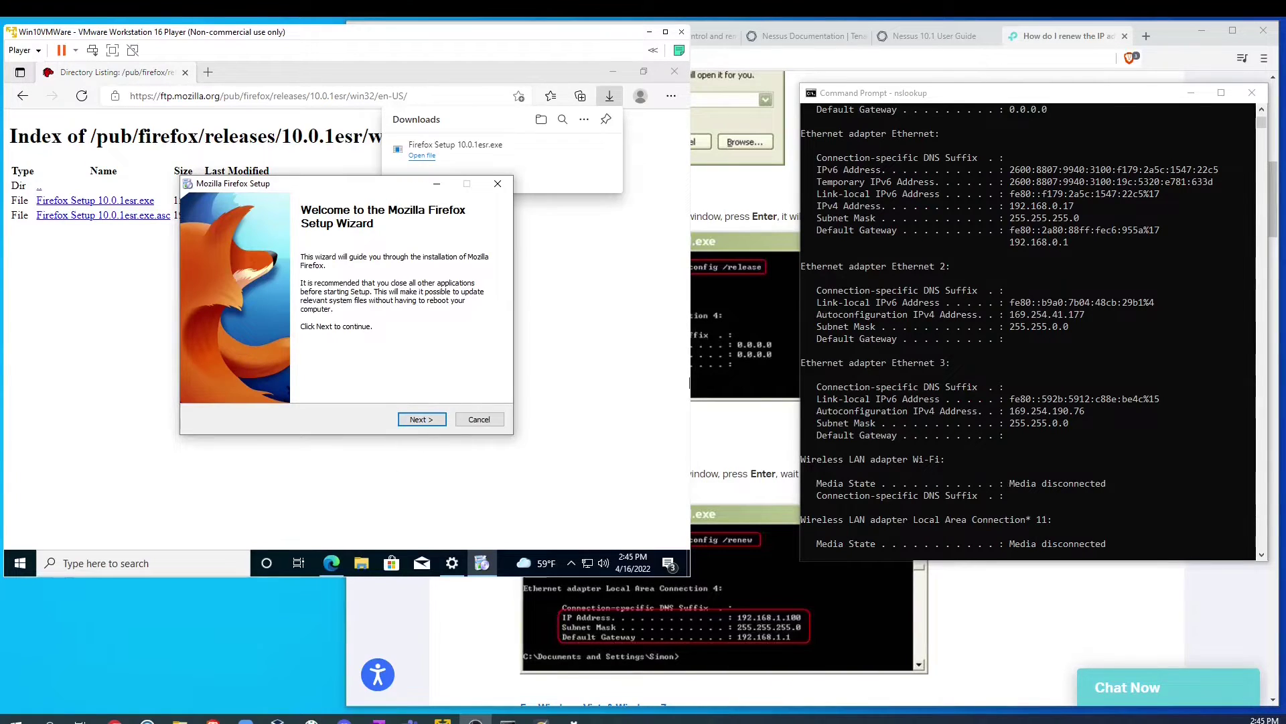
{"action": "left_click", "coordinate": [422, 421]}
{"action": "left_click", "coordinate": [423, 421]}
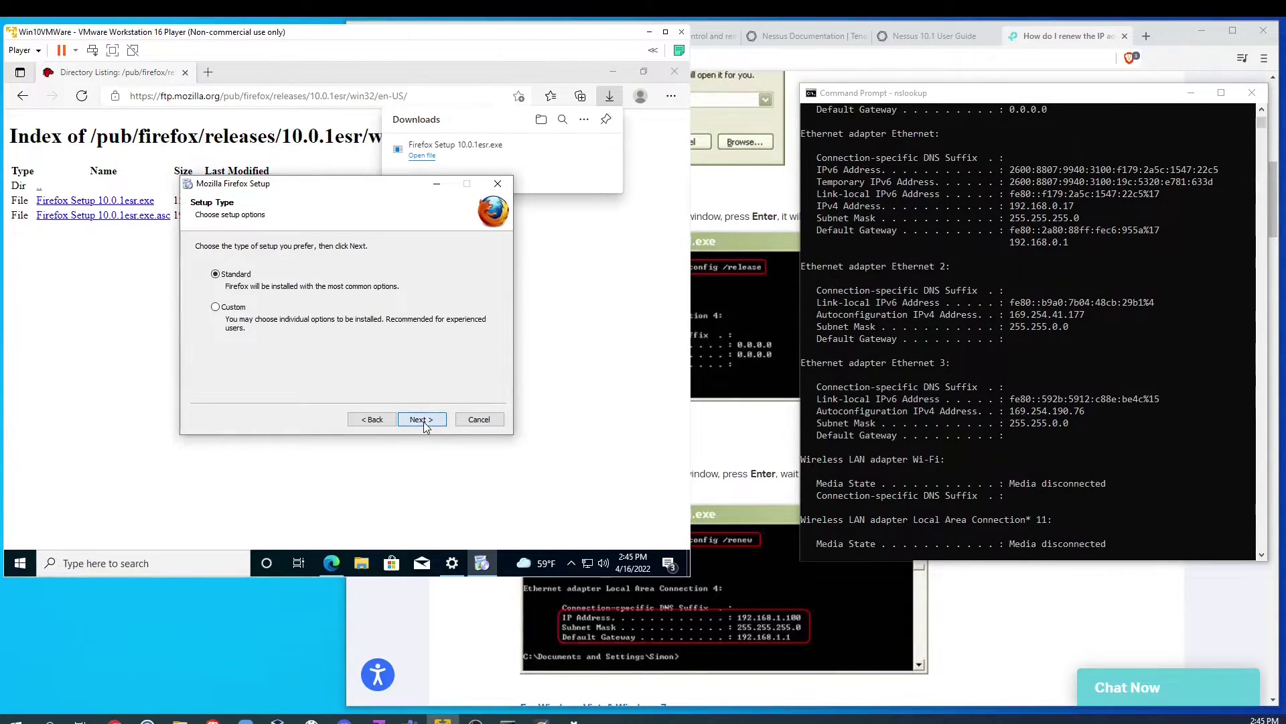
{"action": "left_click", "coordinate": [423, 421]}
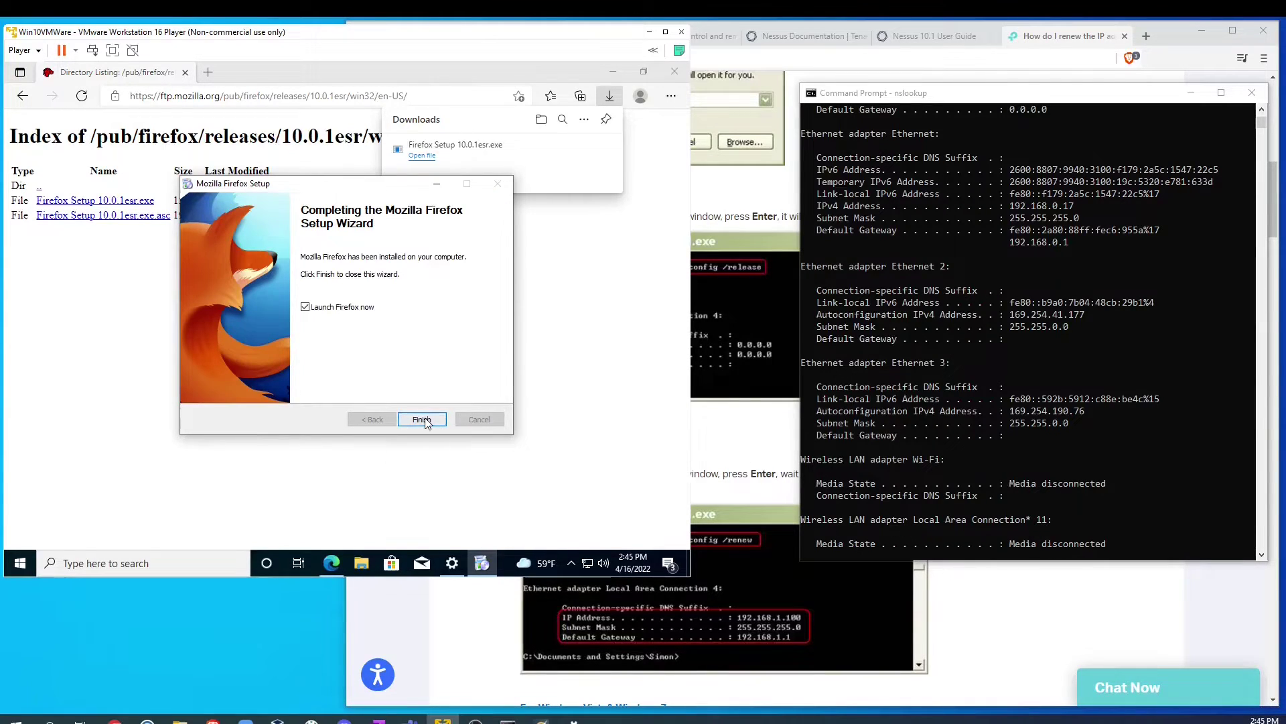
{"action": "left_click", "coordinate": [422, 420]}
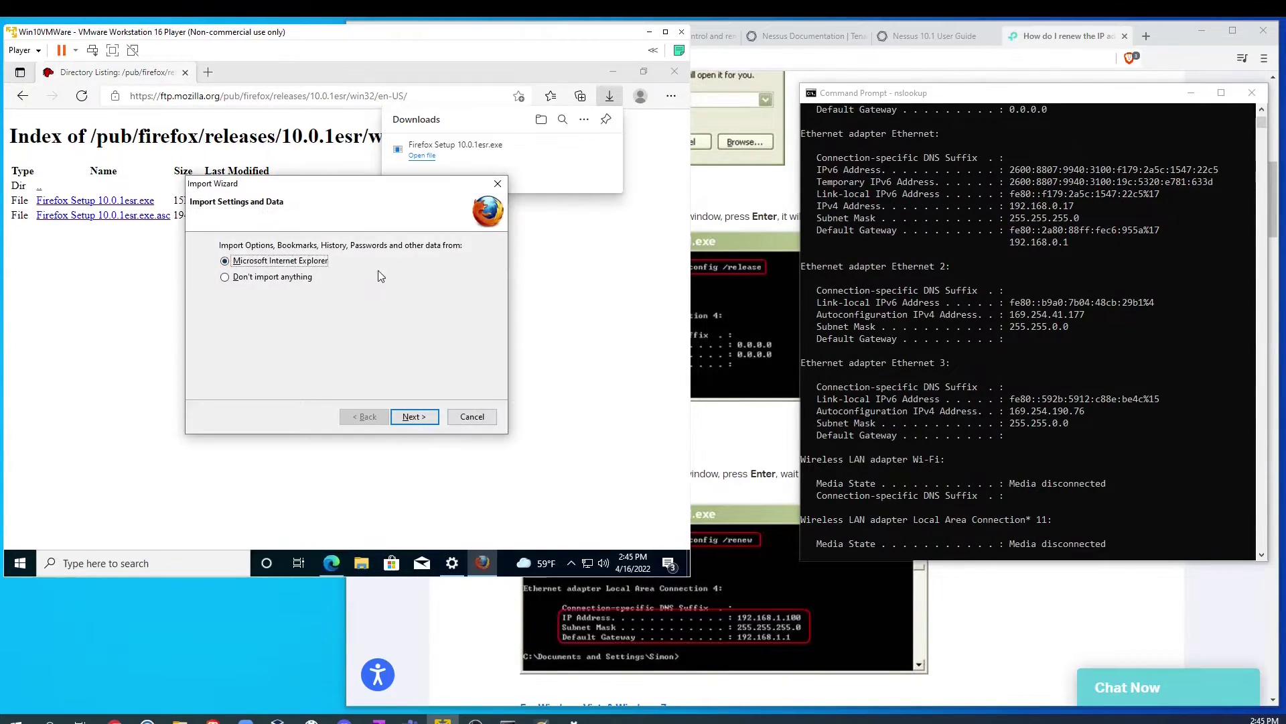
{"action": "left_click", "coordinate": [424, 420]}
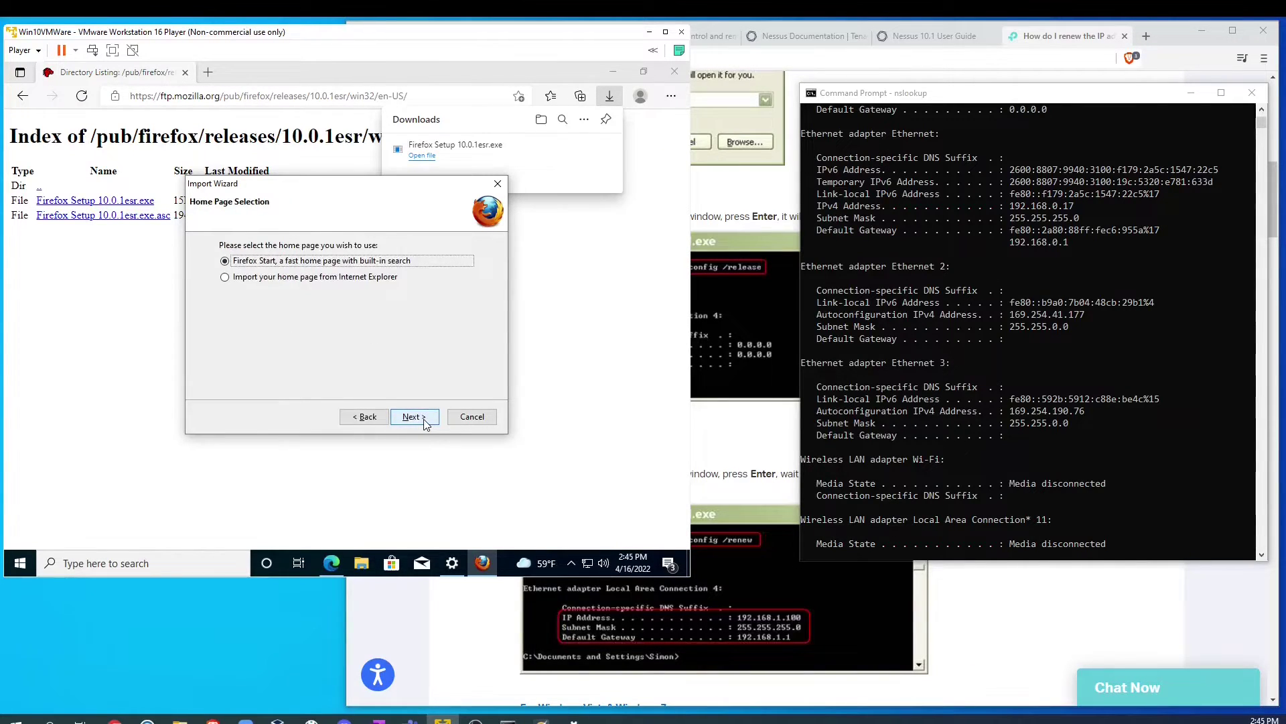
{"action": "left_click", "coordinate": [425, 421]}
{"action": "left_click", "coordinate": [420, 419]}
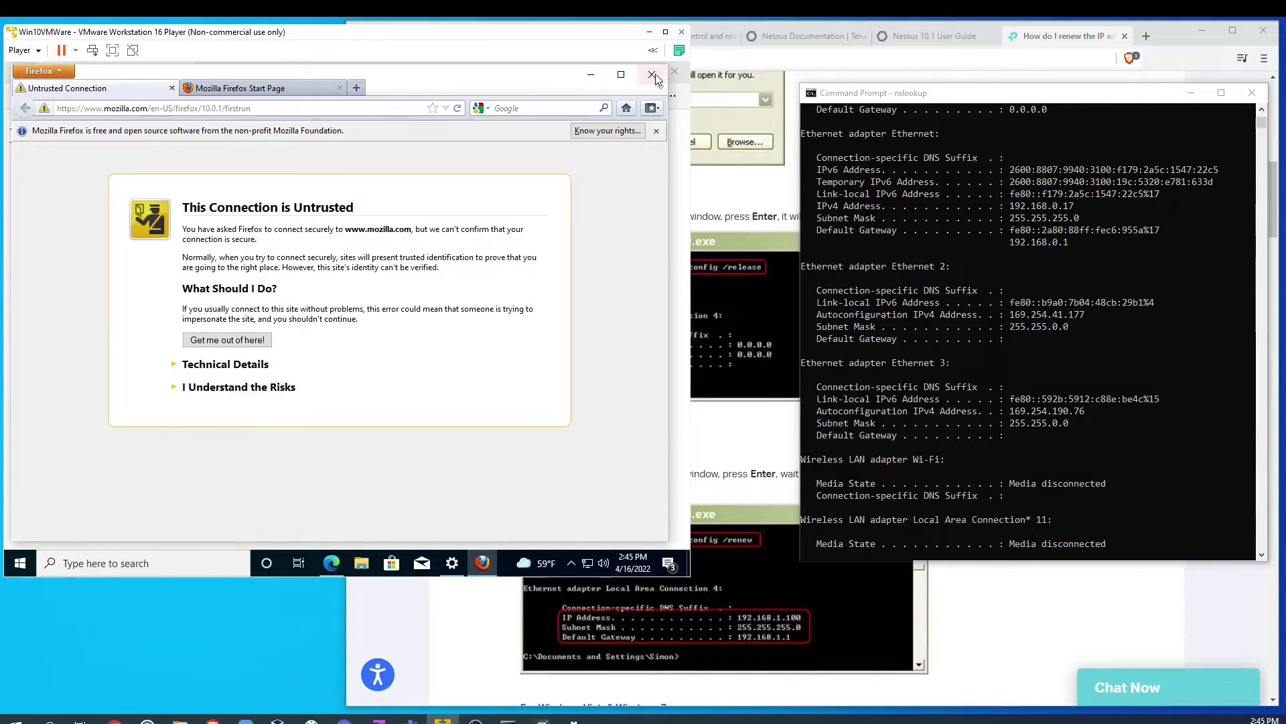
Step: Close Firefox and its tabs, the Edge downloads and directory window, and the network status settings
{"action": "left_click", "coordinate": [652, 74]}
{"action": "left_click", "coordinate": [317, 339]}
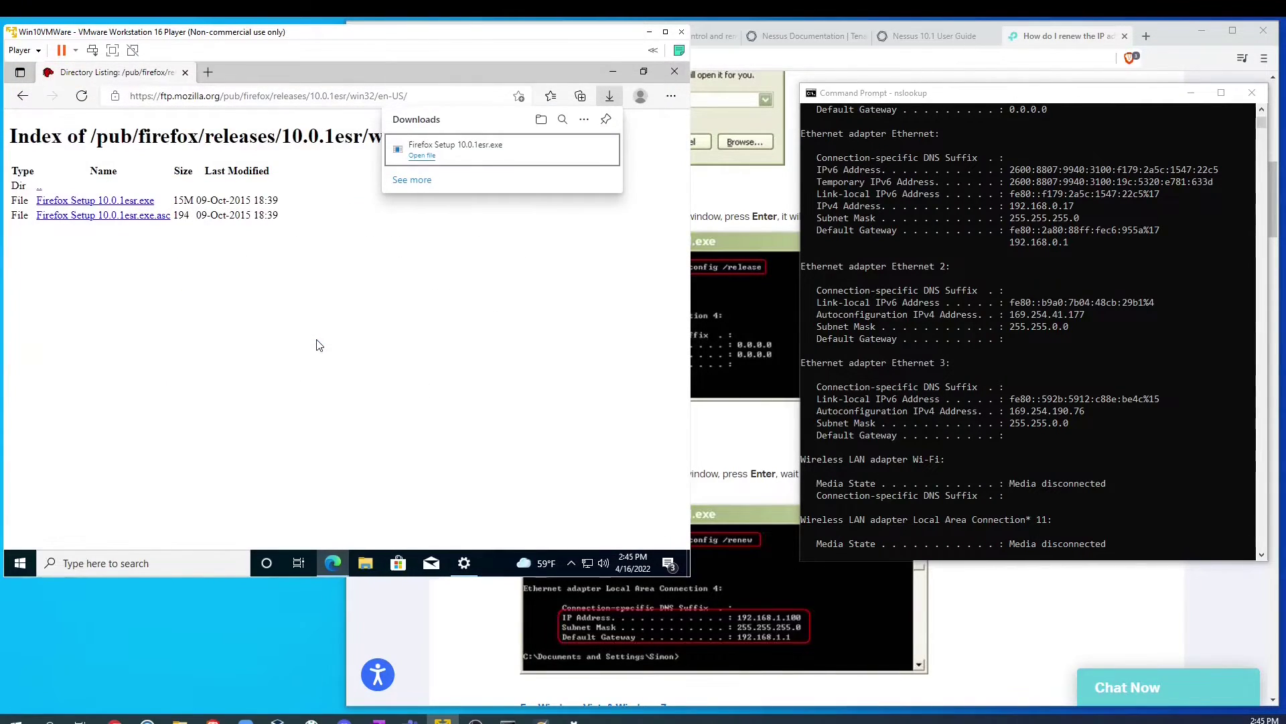
{"action": "left_click", "coordinate": [674, 71]}
{"action": "left_click", "coordinate": [674, 72]}
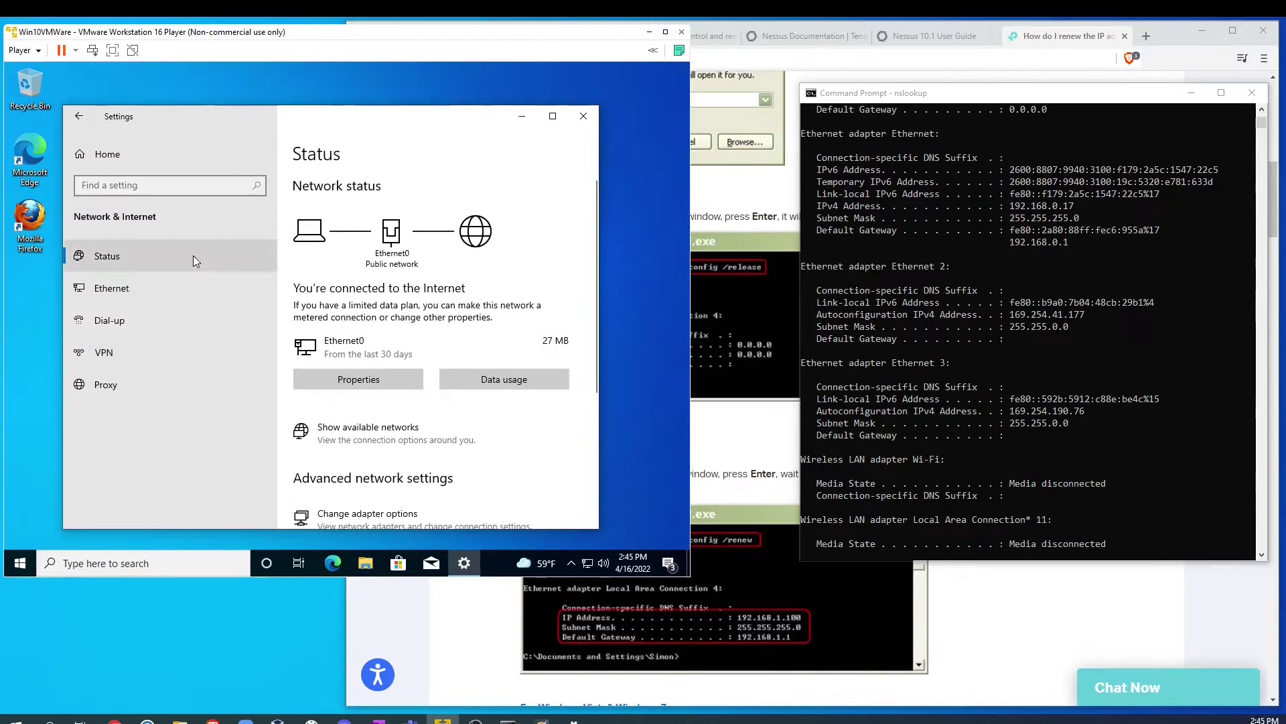
{"action": "left_click", "coordinate": [584, 116]}
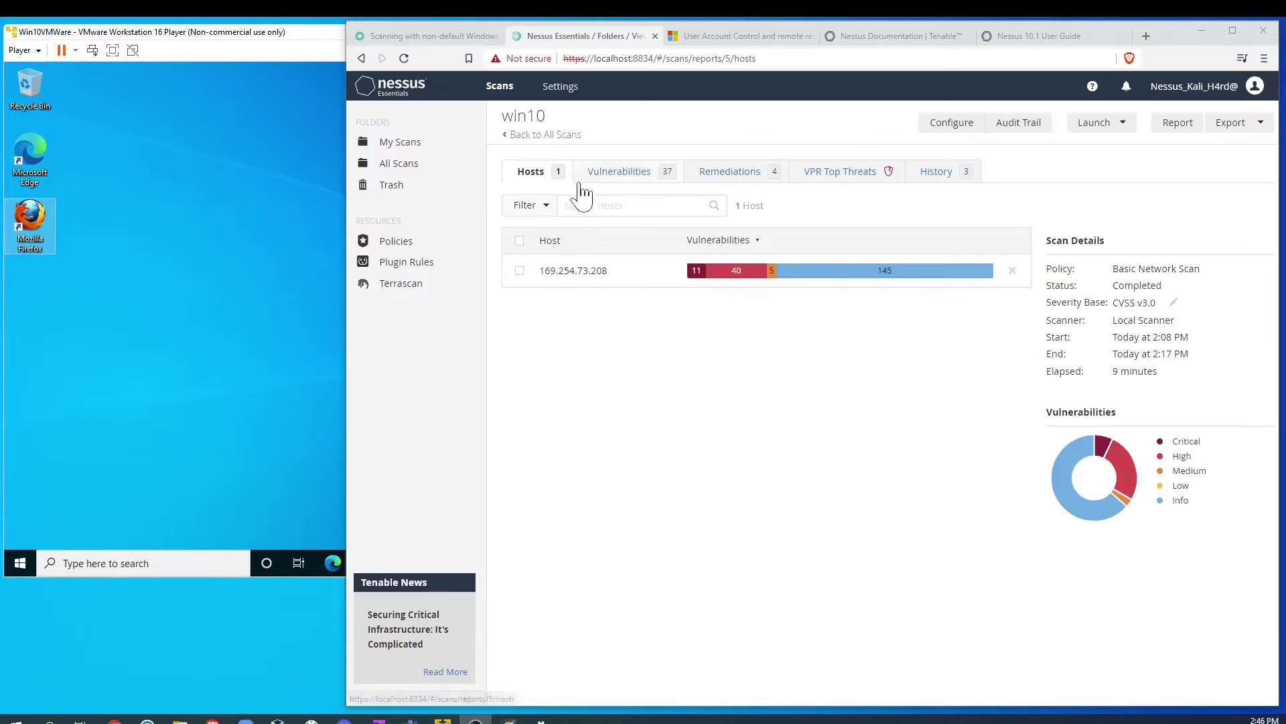
Step: Relaunch the win10 scan from All Scans and open it to watch the new run initialize
{"action": "left_click", "coordinate": [524, 134]}
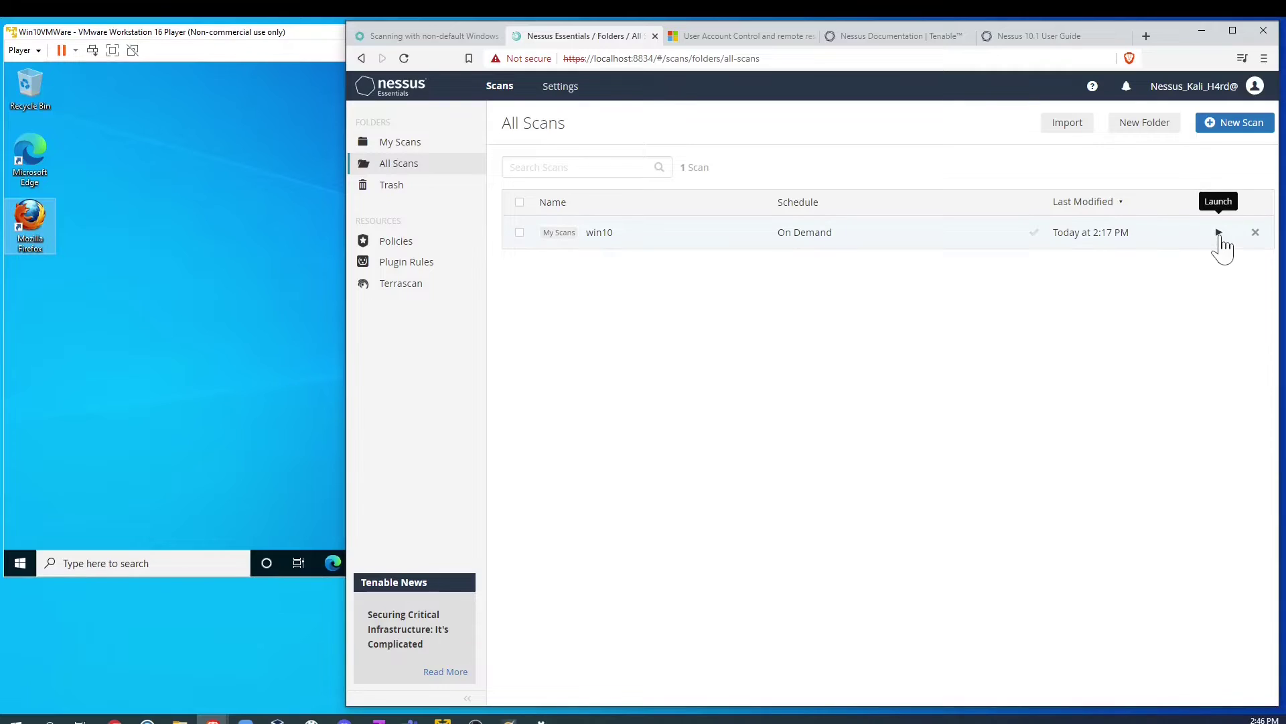
{"action": "left_click", "coordinate": [1220, 232]}
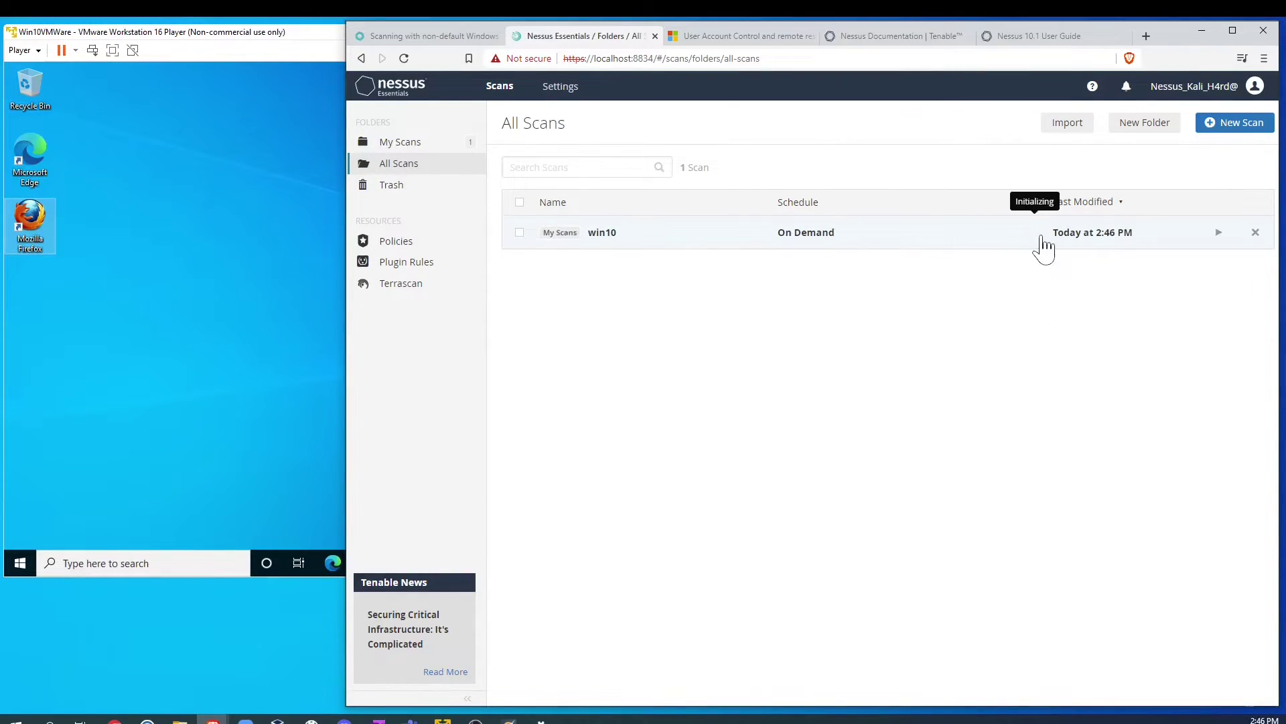
{"action": "left_click", "coordinate": [750, 234]}
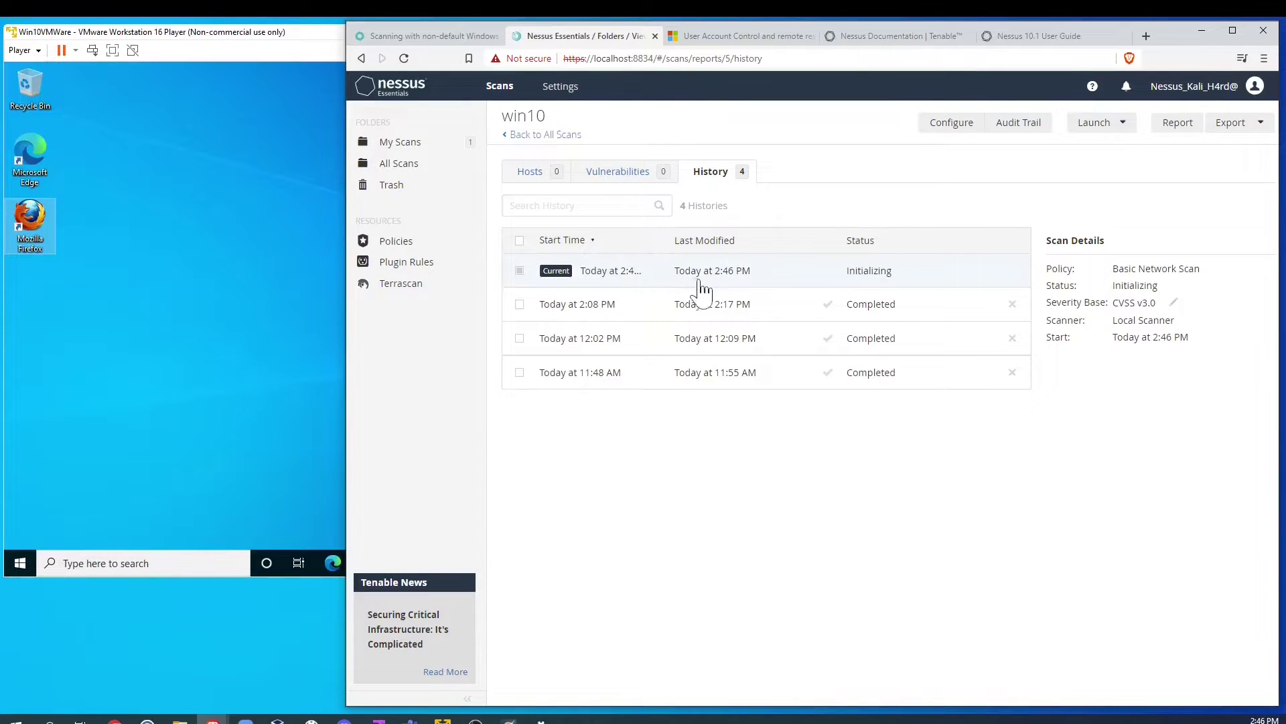
{"action": "left_click", "coordinate": [213, 440]}
Step: Open Command Prompt in the VM via 'cmd' and run ipconfig, showing IPv4 192.168.226.128
{"action": "left_click", "coordinate": [128, 567]}
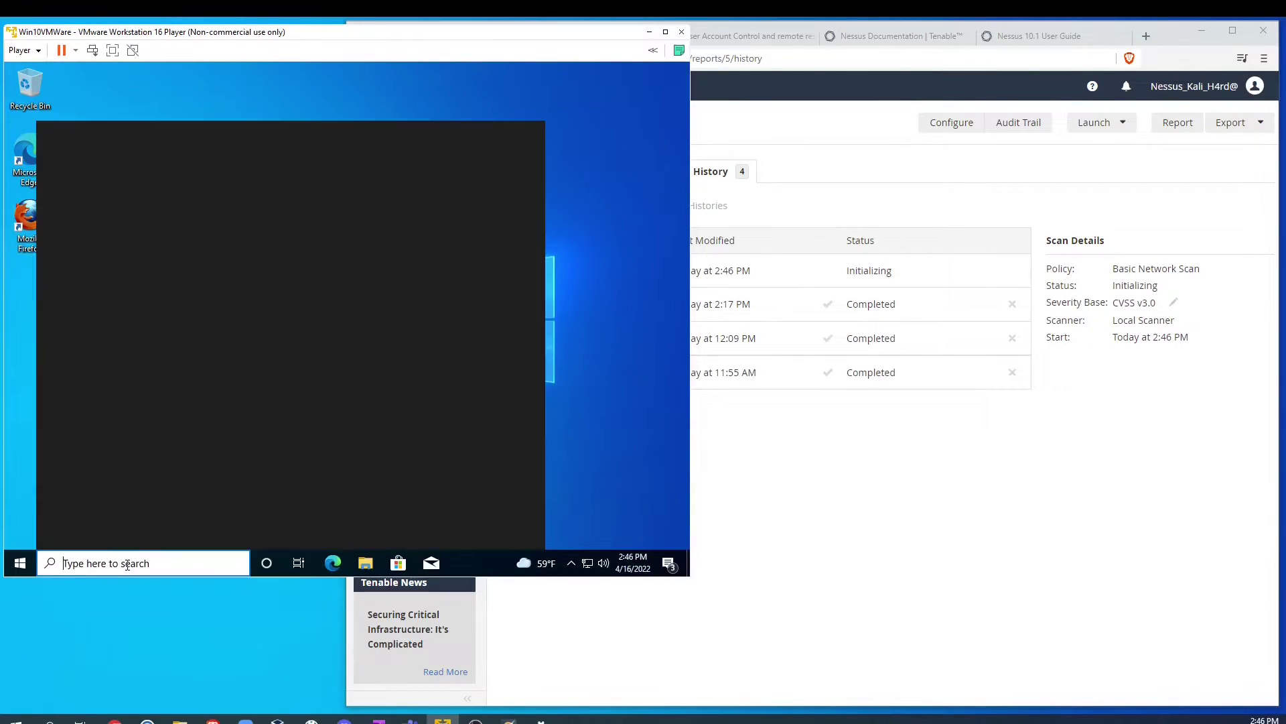
{"action": "type", "text": "cmd"}
{"action": "key", "text": "Return"}
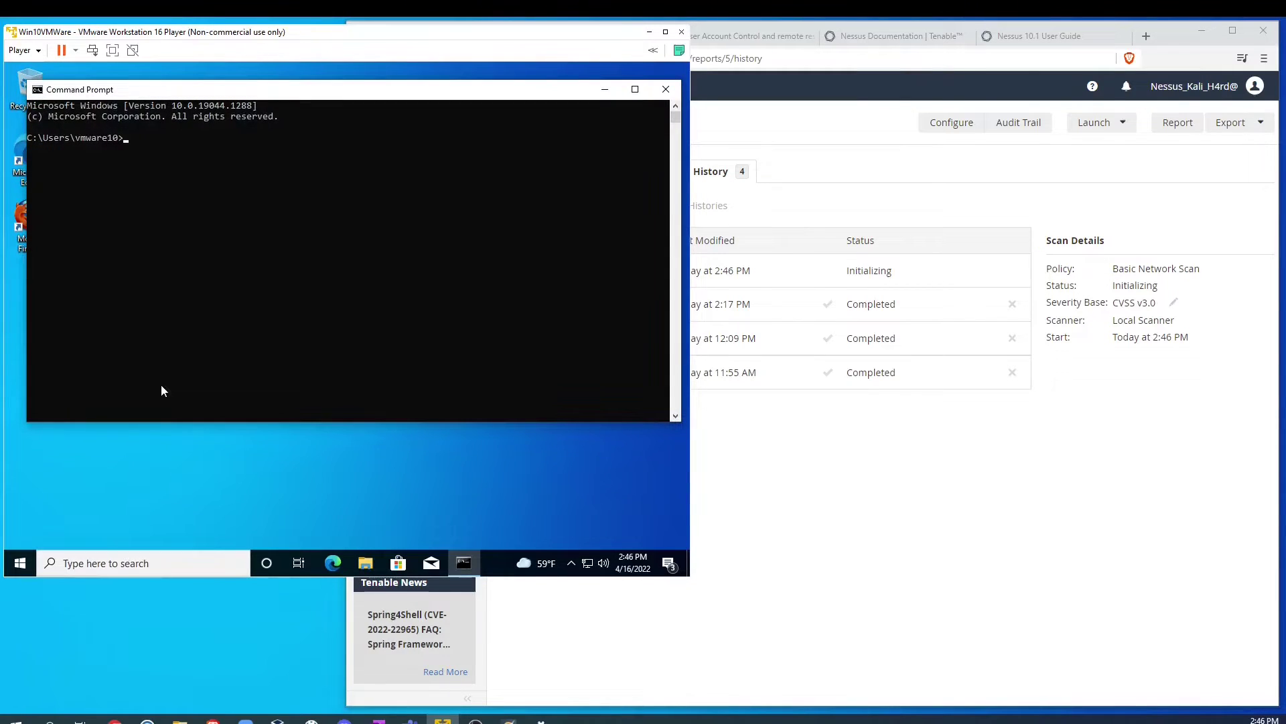
{"action": "type", "text": "ipconfig"}
{"action": "key", "text": "Return"}
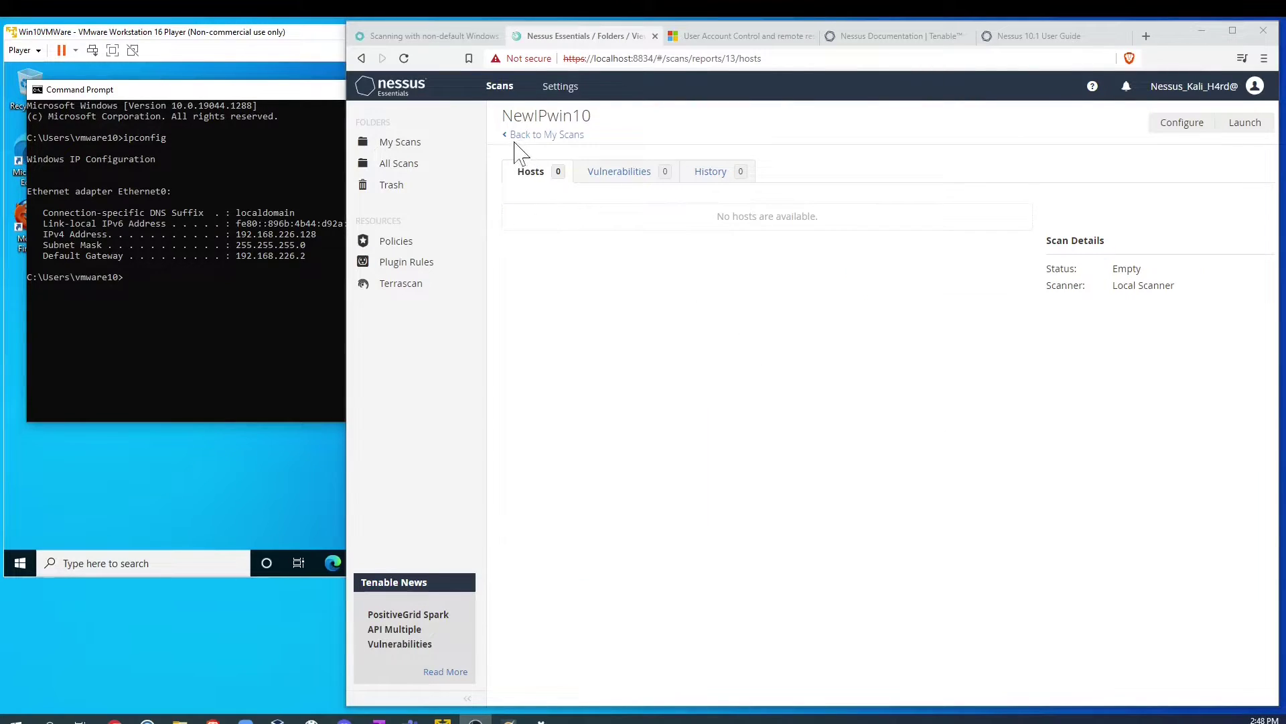
Step: Open the NewIPwin10 scan configuration and keep its discovery scan type as Port scan (all ports)
{"action": "left_click", "coordinate": [536, 135]}
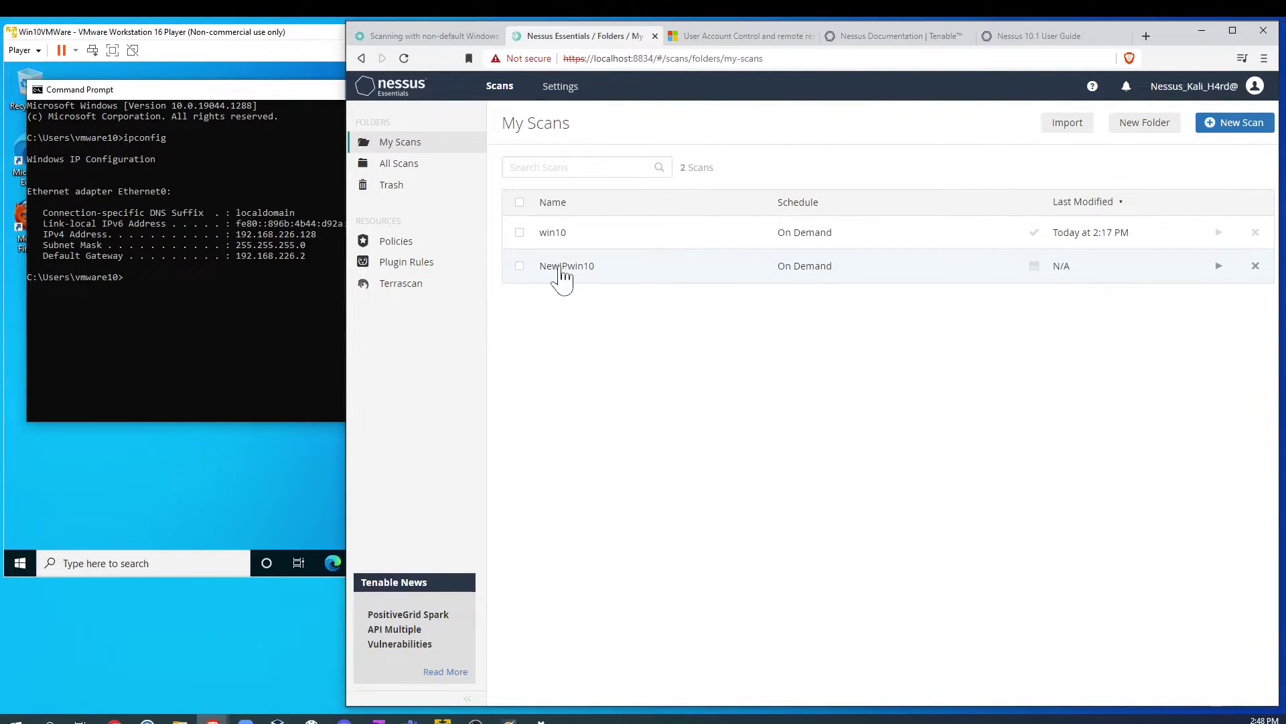
{"action": "left_click", "coordinate": [520, 266]}
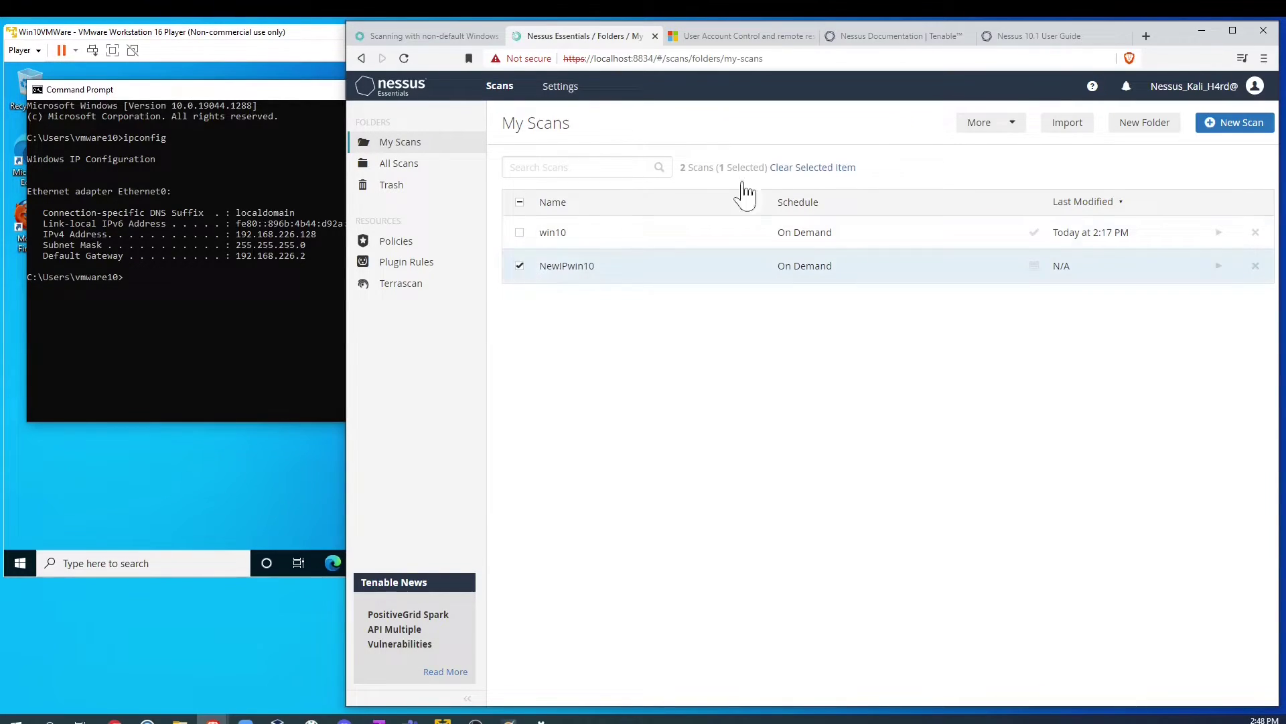
{"action": "left_click", "coordinate": [985, 127]}
{"action": "left_click", "coordinate": [977, 150]}
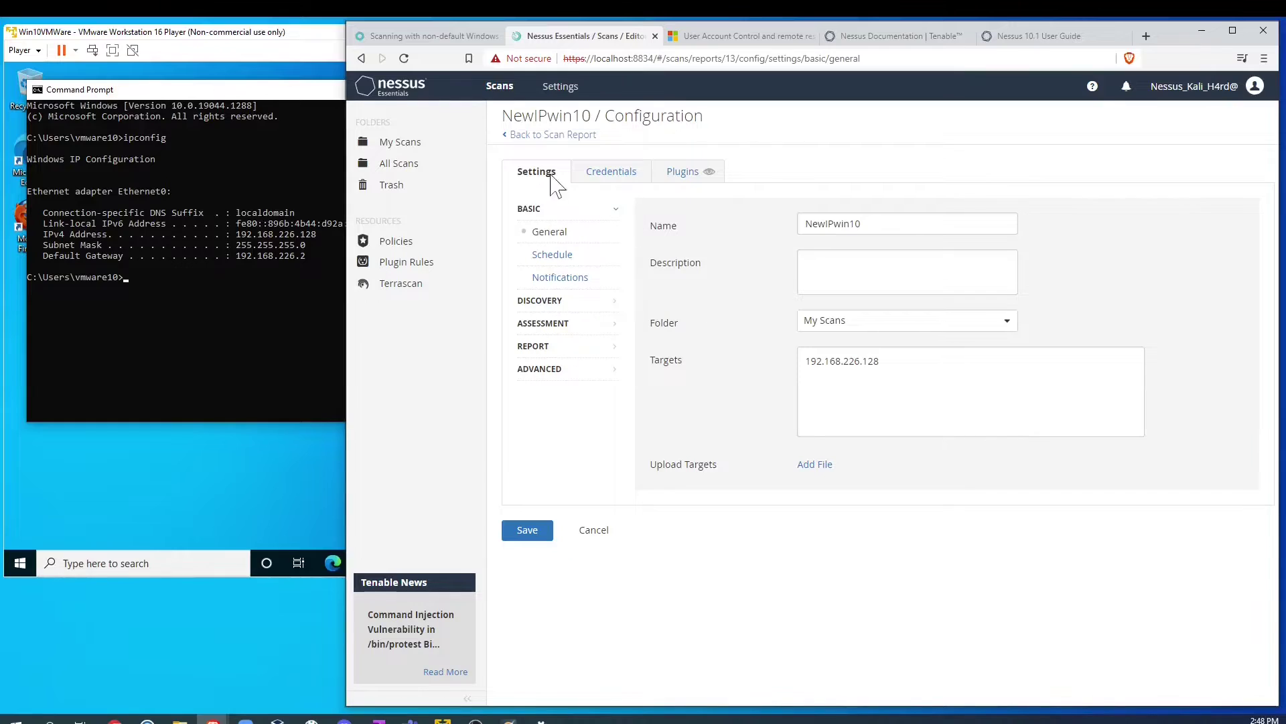
{"action": "left_click", "coordinate": [580, 301]}
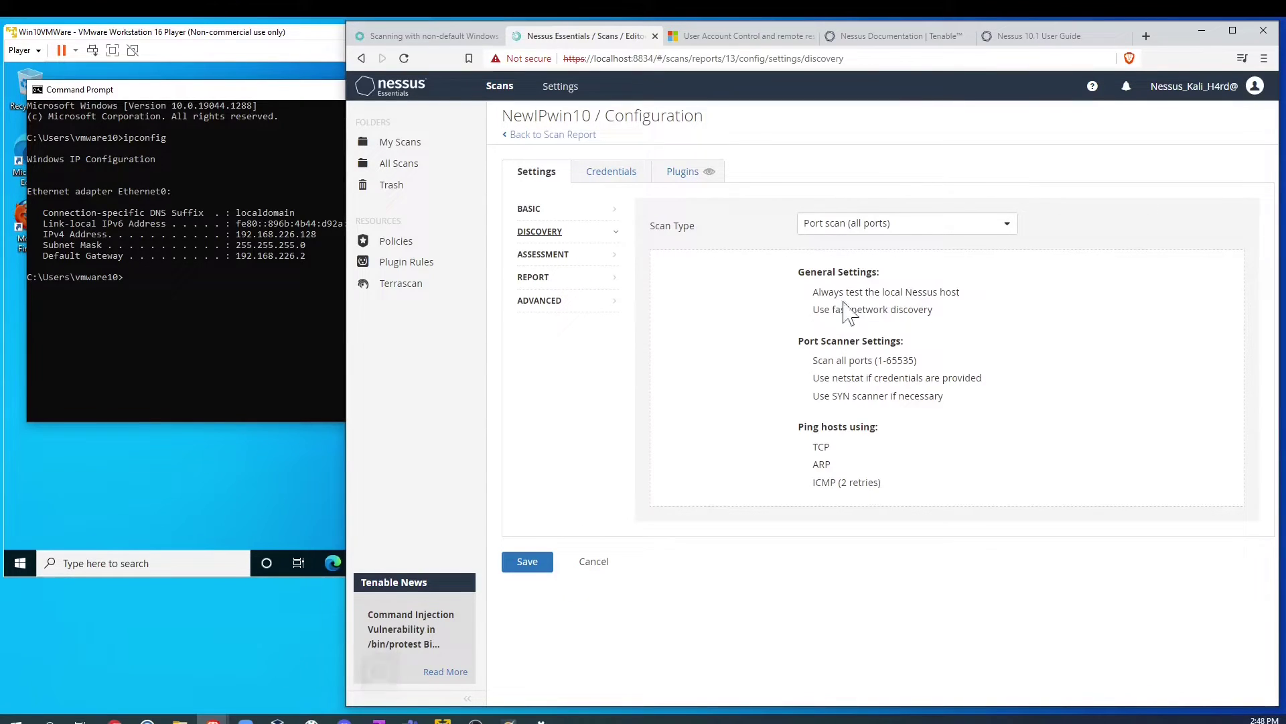
{"action": "left_click", "coordinate": [962, 231]}
{"action": "left_click", "coordinate": [906, 267]}
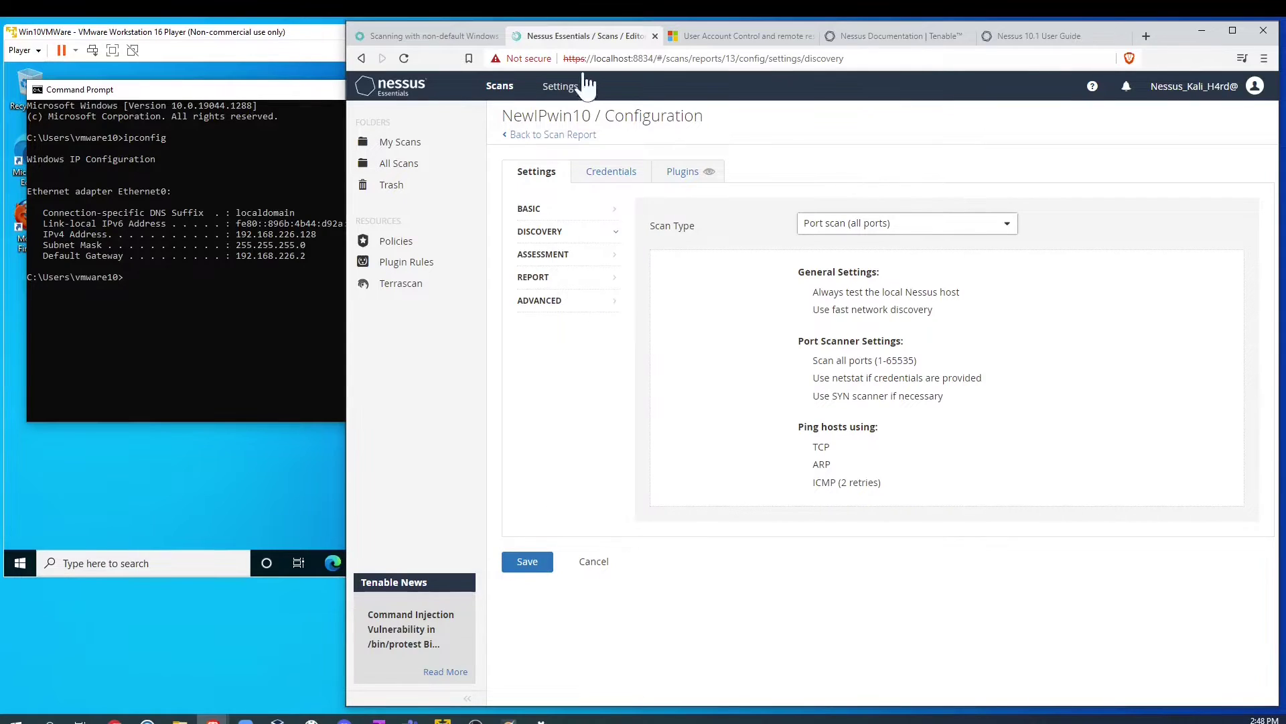
Step: Inspect the NewIPwin10 scan's Windows credential settings, then return to My Scans
{"action": "left_click", "coordinate": [609, 174]}
{"action": "left_click", "coordinate": [548, 304]}
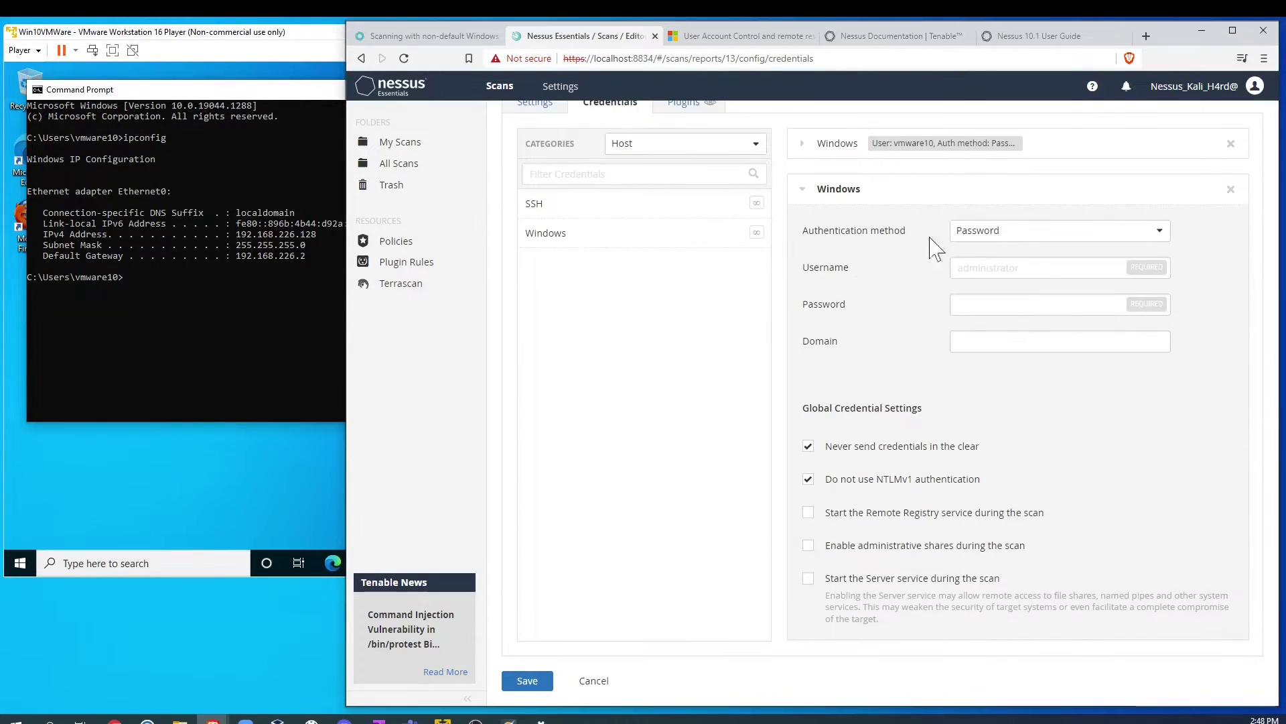
{"action": "scroll", "coordinate": [680, 315], "scroll_direction": "down", "scroll_amount": 1}
{"action": "scroll", "coordinate": [681, 315], "scroll_direction": "up", "scroll_amount": 1}
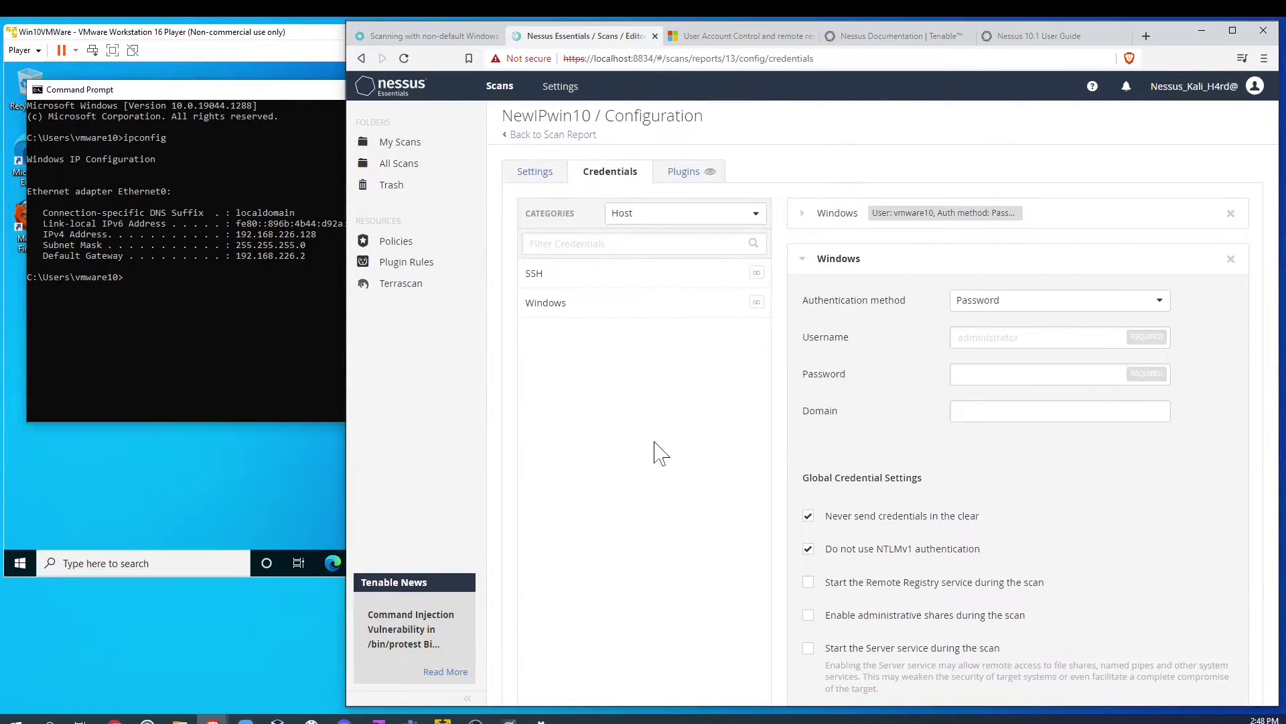
{"action": "left_click", "coordinate": [521, 136]}
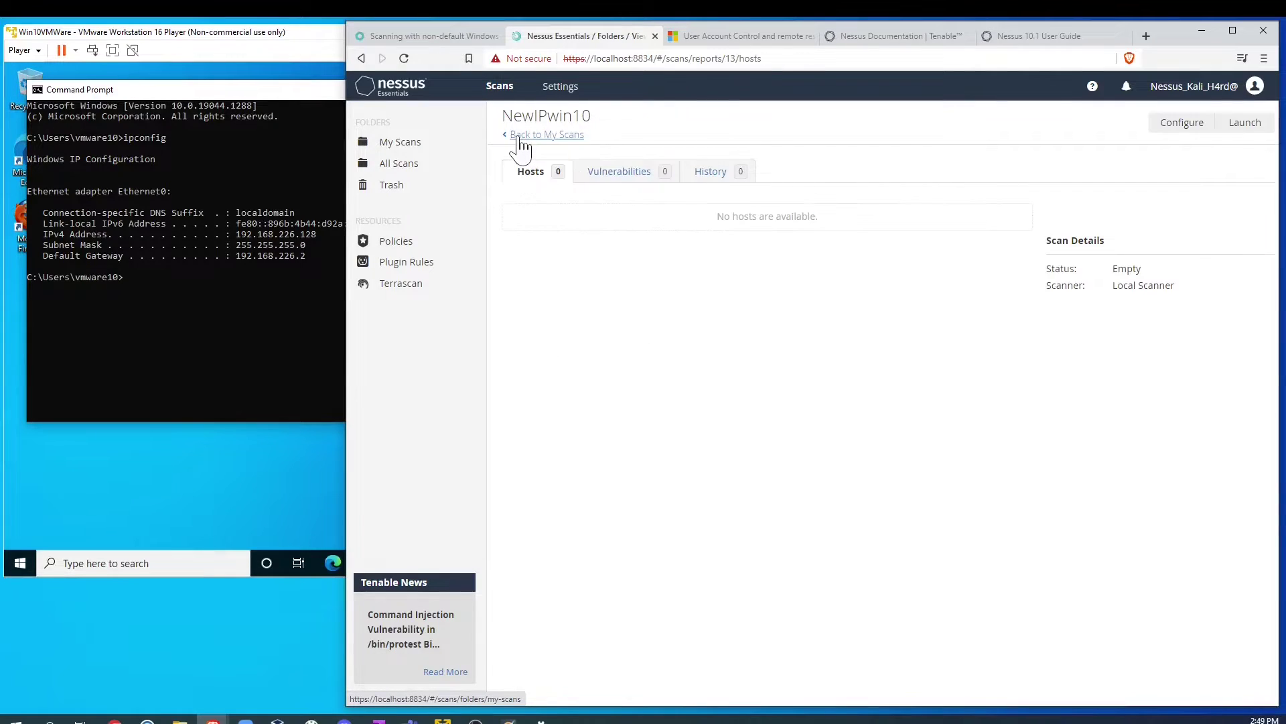
{"action": "left_click", "coordinate": [519, 134]}
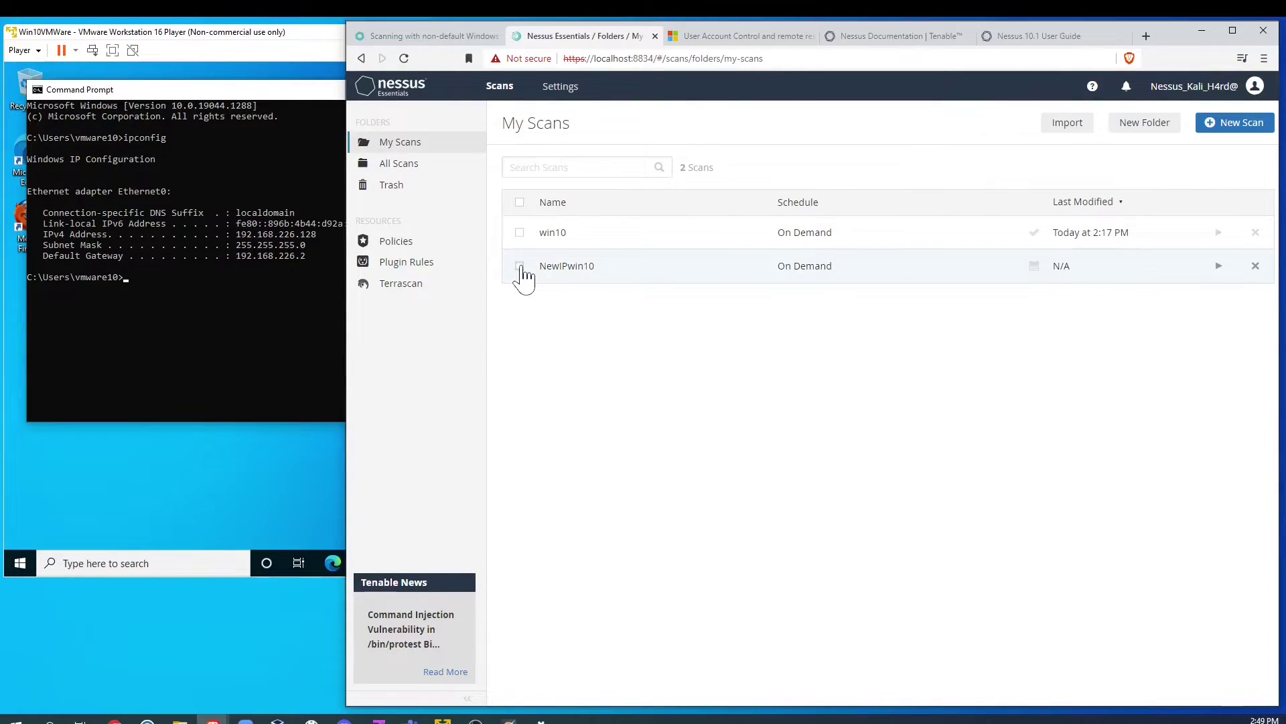
Step: Confirm the NewIPwin10 target is 192.168.226.128, then choose to launch it from My Scans
{"action": "left_click", "coordinate": [561, 278]}
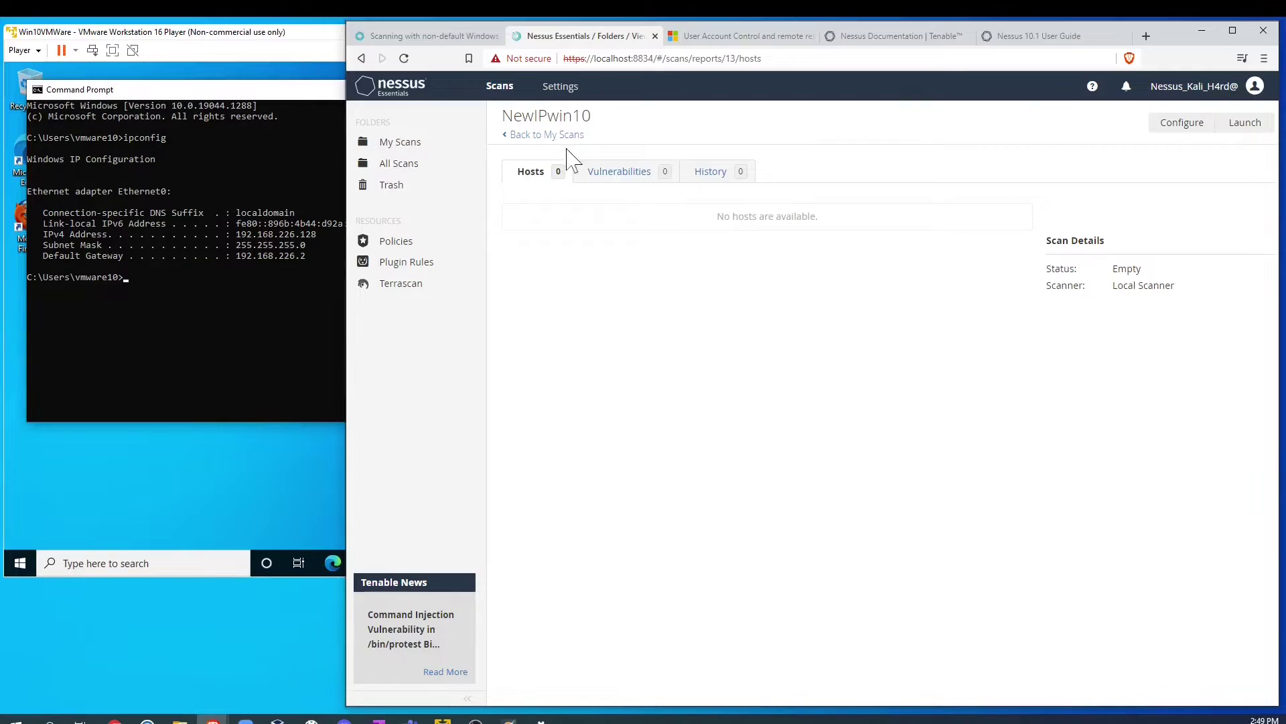
{"action": "left_click", "coordinate": [1182, 122]}
{"action": "left_click_drag", "start_coordinate": [879, 362], "coordinate": [783, 370]}
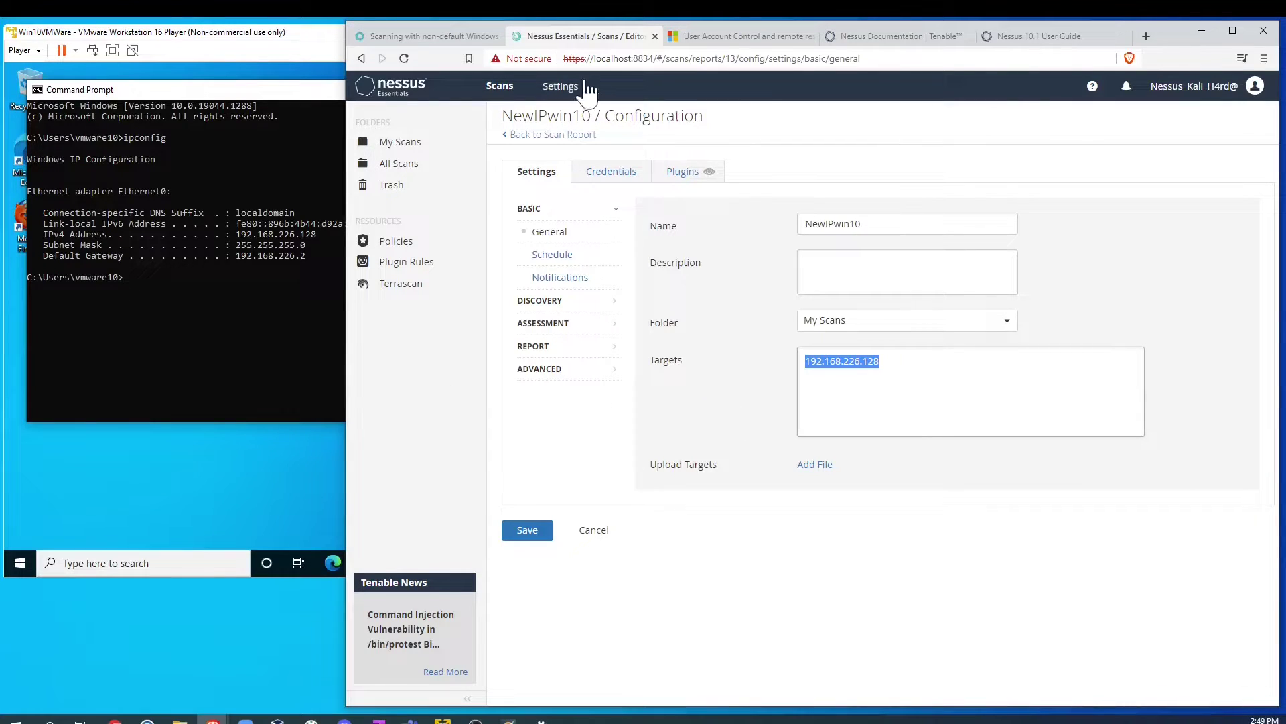
{"action": "left_click", "coordinate": [520, 135]}
{"action": "left_click", "coordinate": [518, 136]}
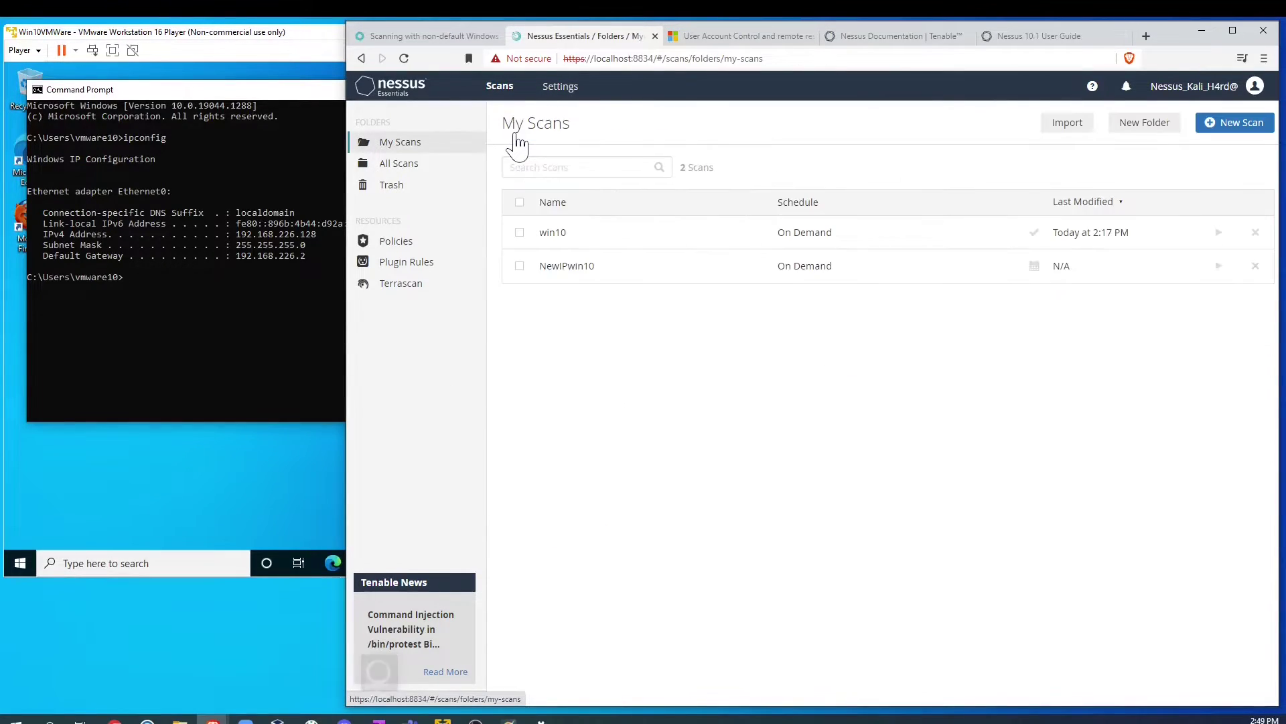
{"action": "left_click", "coordinate": [519, 267]}
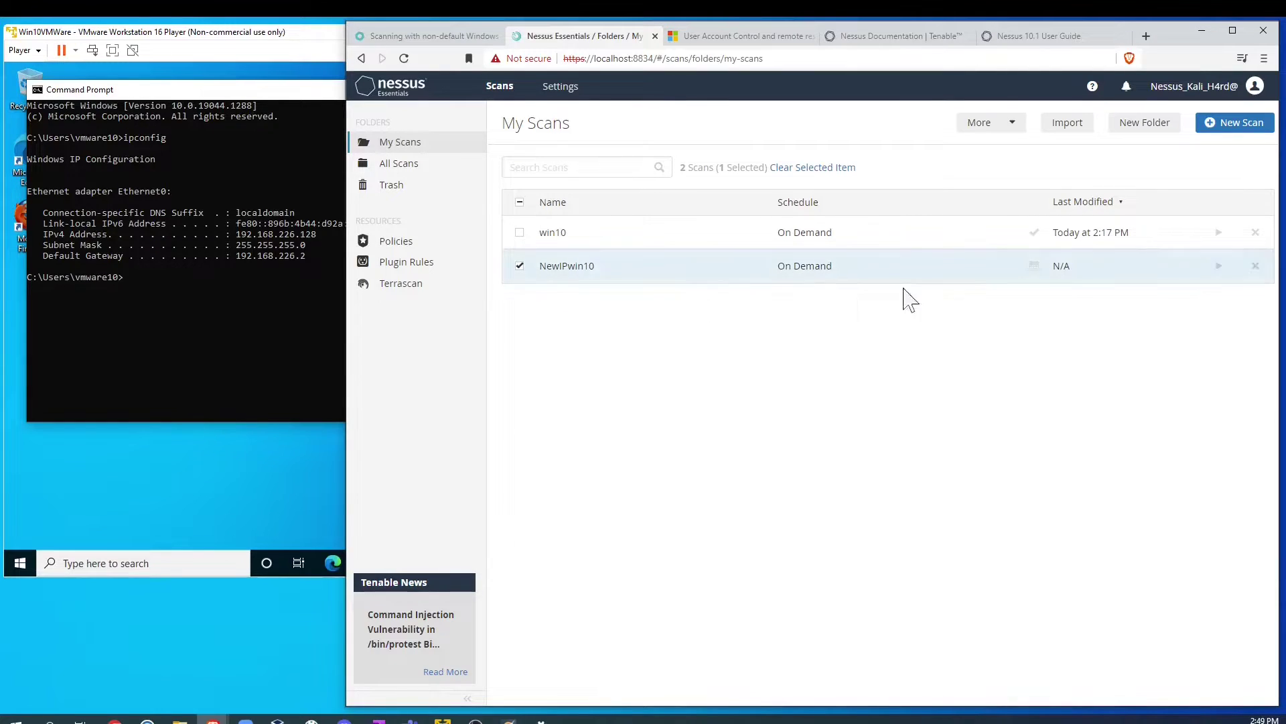
{"action": "left_click", "coordinate": [1013, 125]}
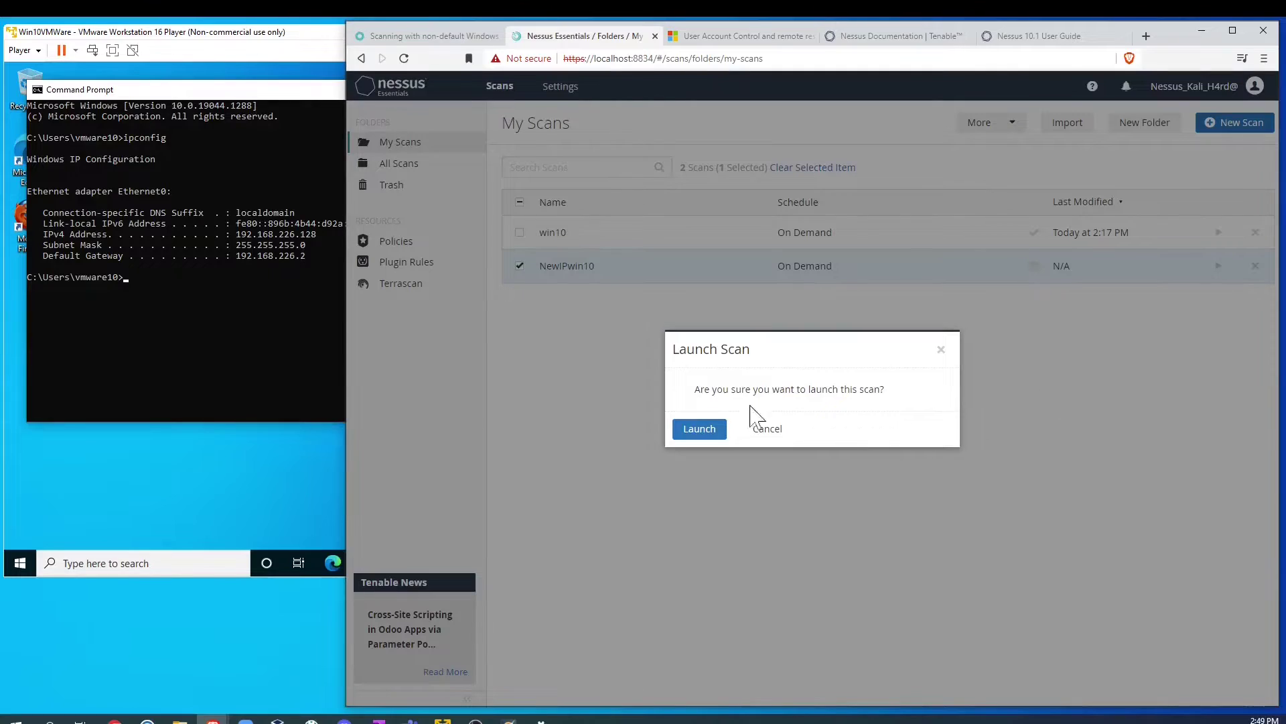
Step: Confirm launching NewIPwin10, then switch to the Nessus documentation tab
{"action": "left_click", "coordinate": [717, 430]}
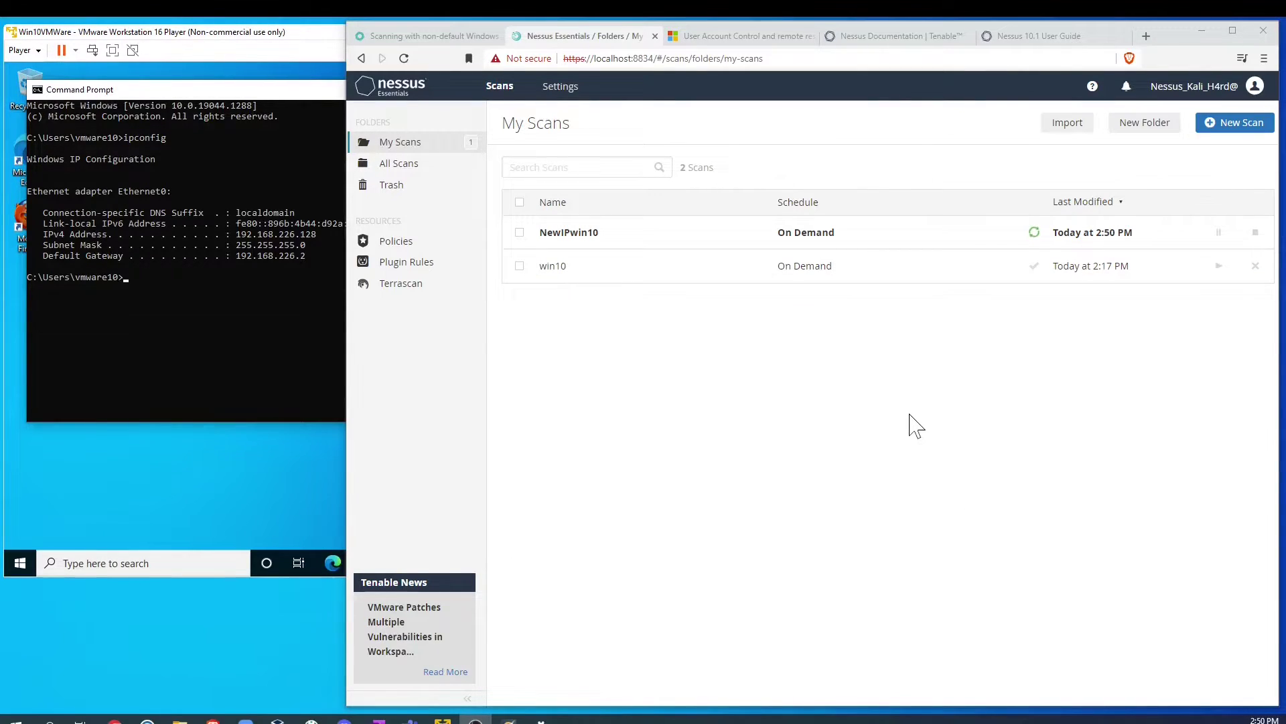
{"action": "left_click", "coordinate": [874, 37]}
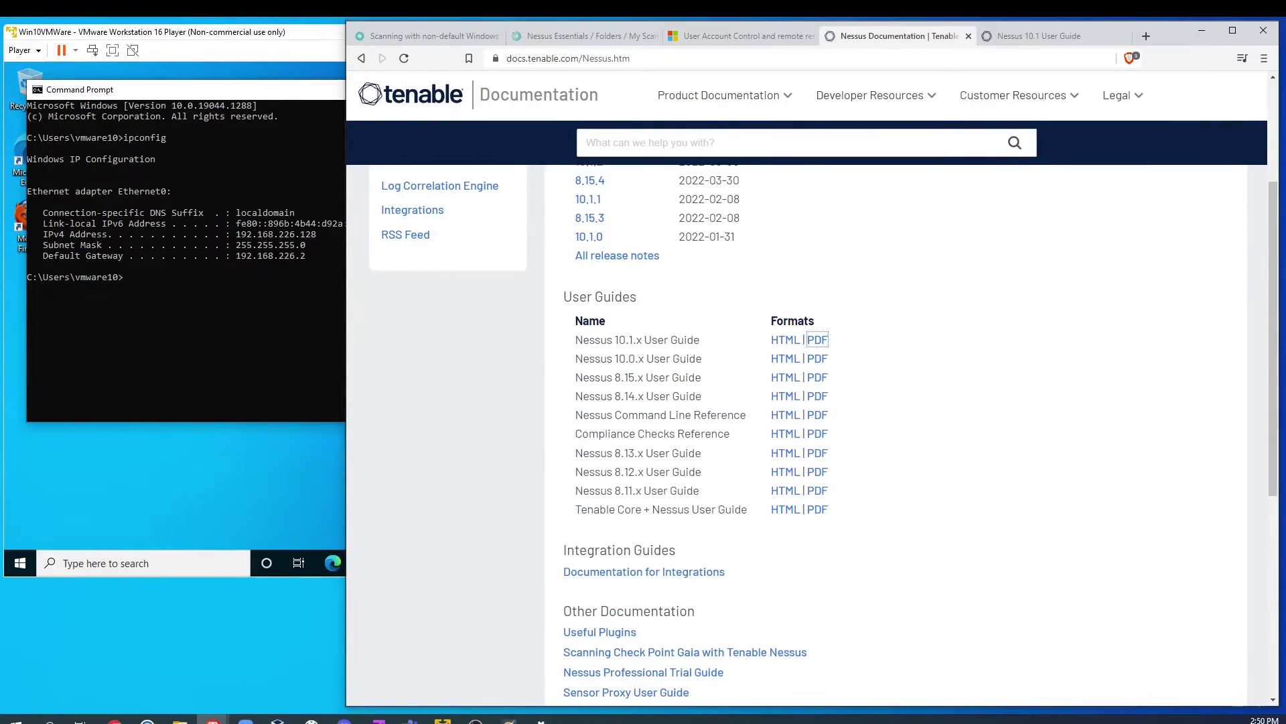
Step: Open and skim the Nessus 10.1.x User Guide PDF, then go back to the Nessus scans page
{"action": "left_click", "coordinate": [817, 340]}
{"action": "scroll", "coordinate": [890, 416], "scroll_direction": "down", "scroll_amount": 12}
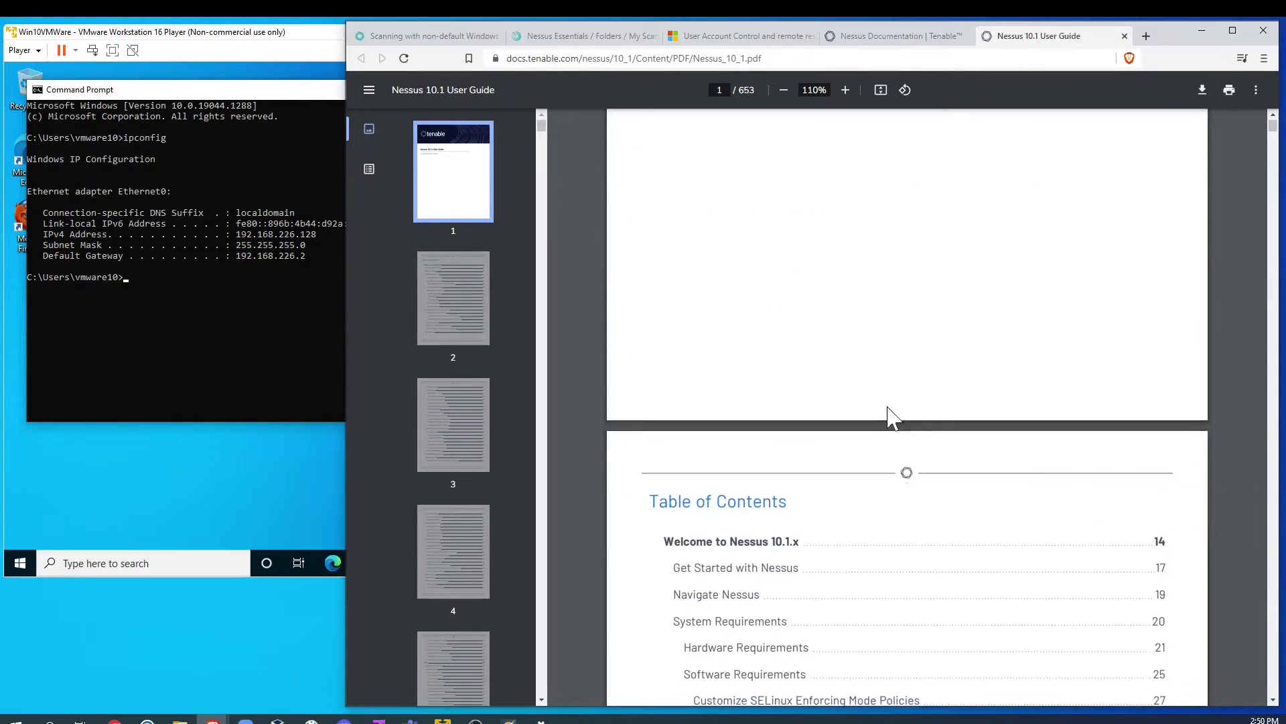
{"action": "scroll", "coordinate": [882, 419], "scroll_direction": "up", "scroll_amount": 9}
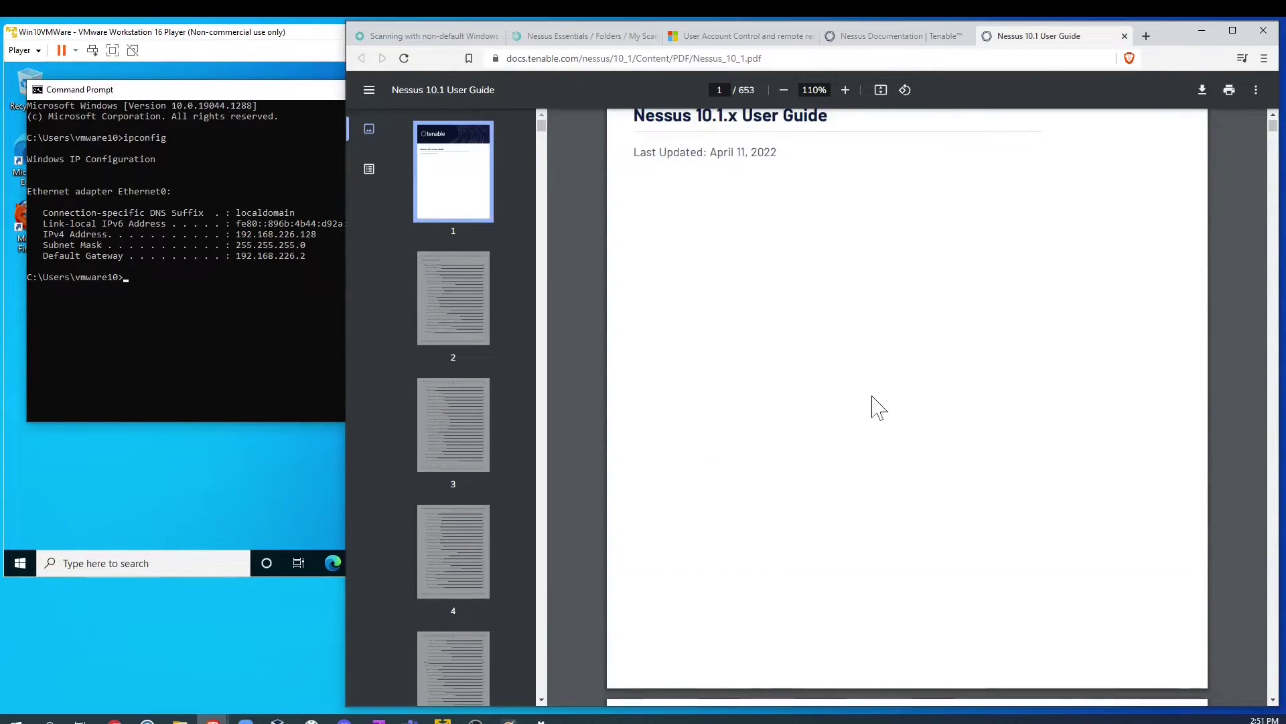
{"action": "scroll", "coordinate": [873, 402], "scroll_direction": "up", "scroll_amount": 2}
{"action": "left_click", "coordinate": [890, 38]}
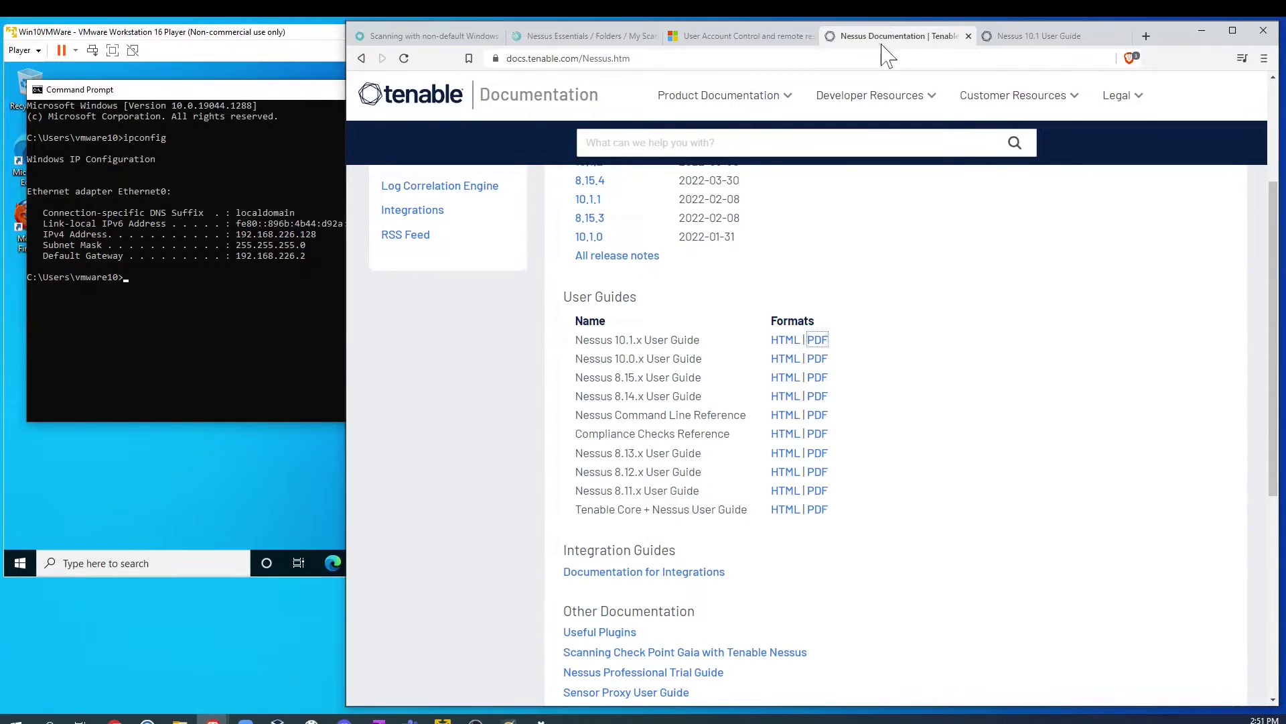
{"action": "left_click", "coordinate": [560, 39]}
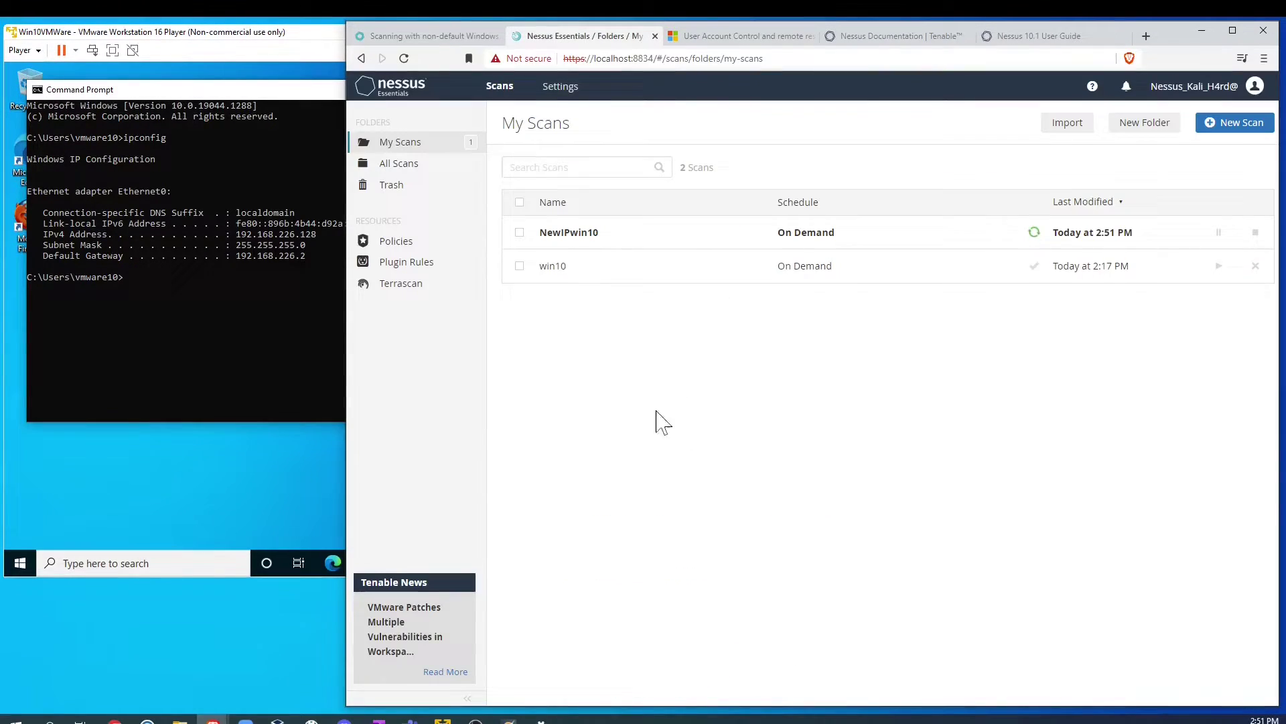
Step: Check the Nessus version 10.1.2 in Settings, then return to the scans list
{"action": "left_click", "coordinate": [558, 90]}
{"action": "triple_click", "coordinate": [636, 242]}
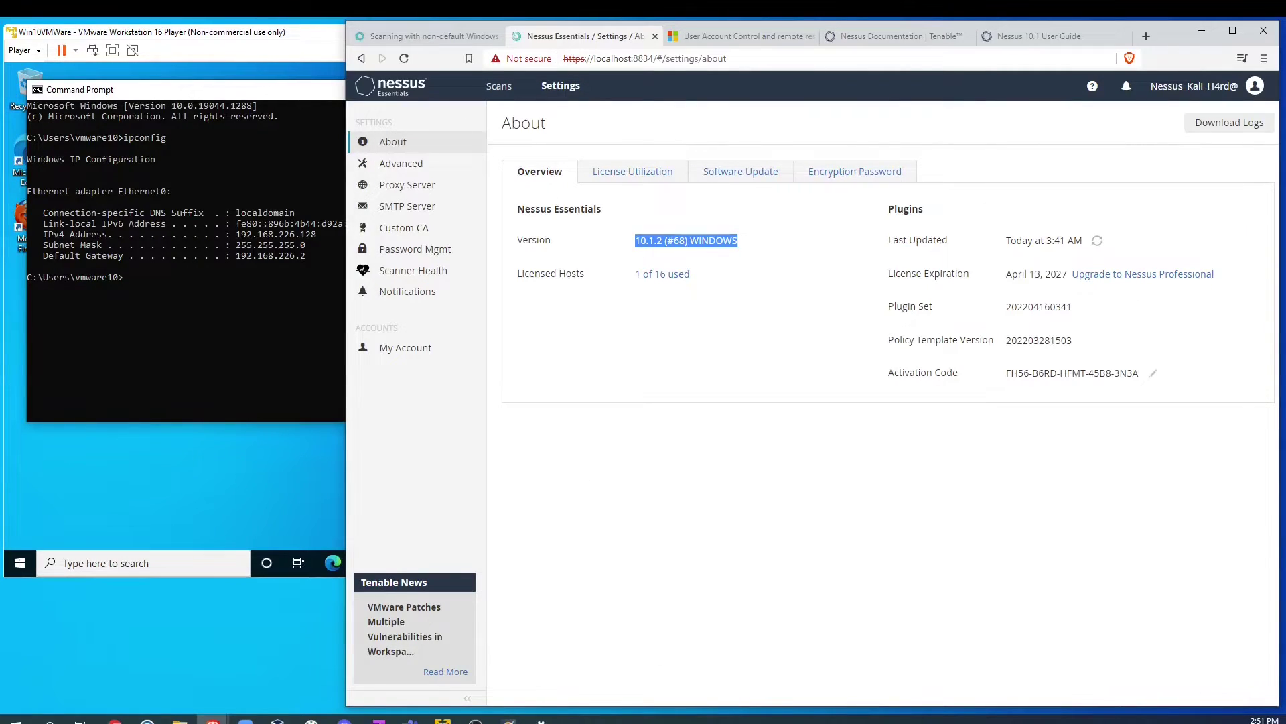
{"action": "left_click", "coordinate": [499, 87]}
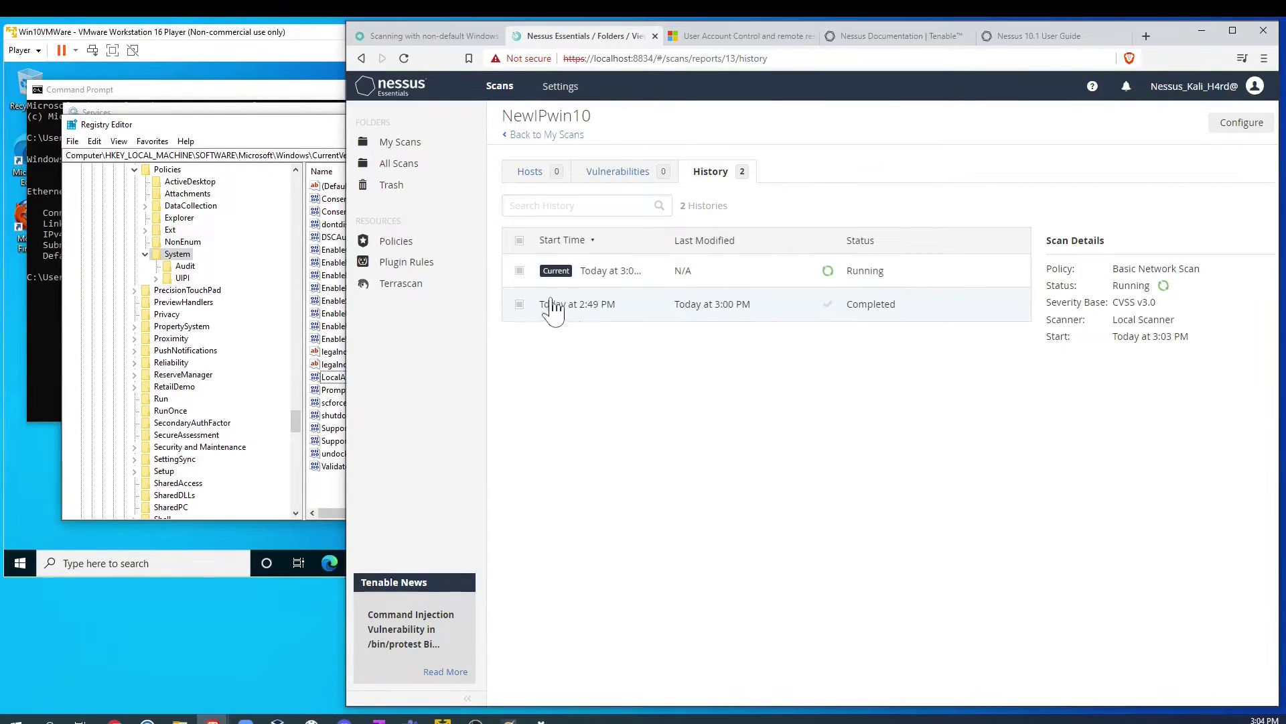
Step: Load the completed 2:49 PM NewIPwin10 run (1 host, 4 vulnerabilities), then bring the Windows 10 VM forward
{"action": "left_click", "coordinate": [578, 309]}
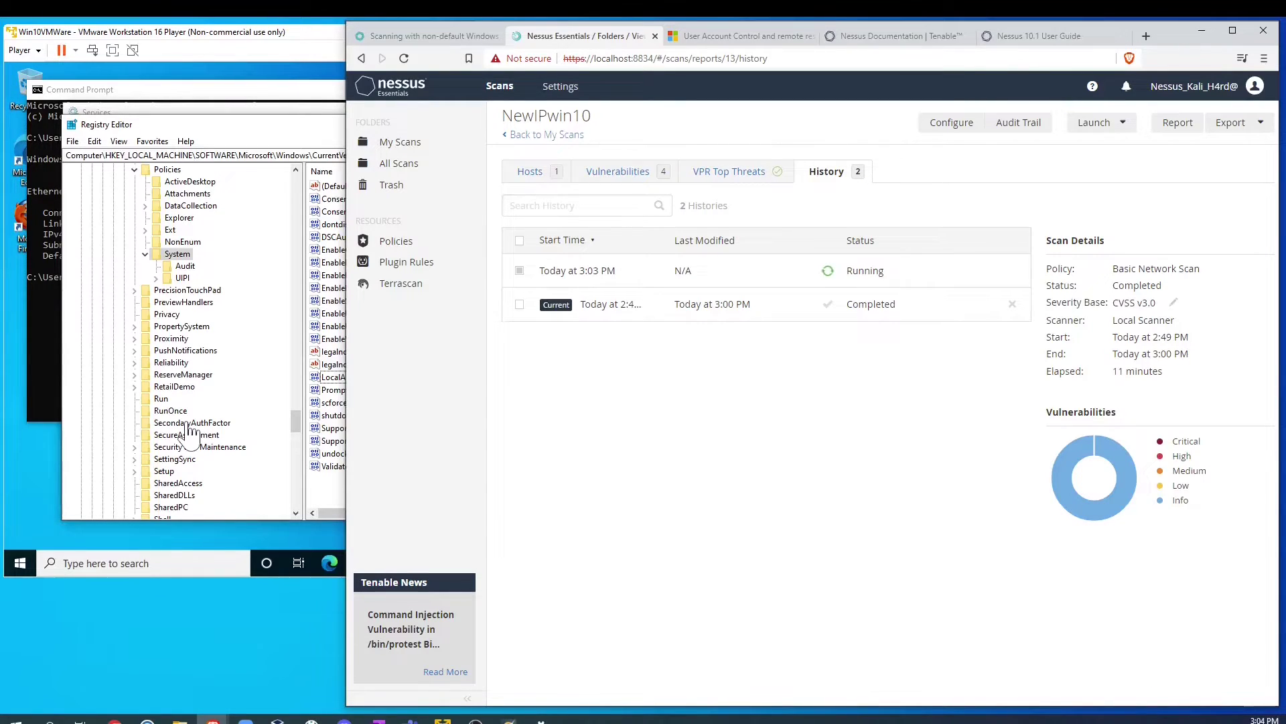
{"action": "left_click", "coordinate": [125, 536]}
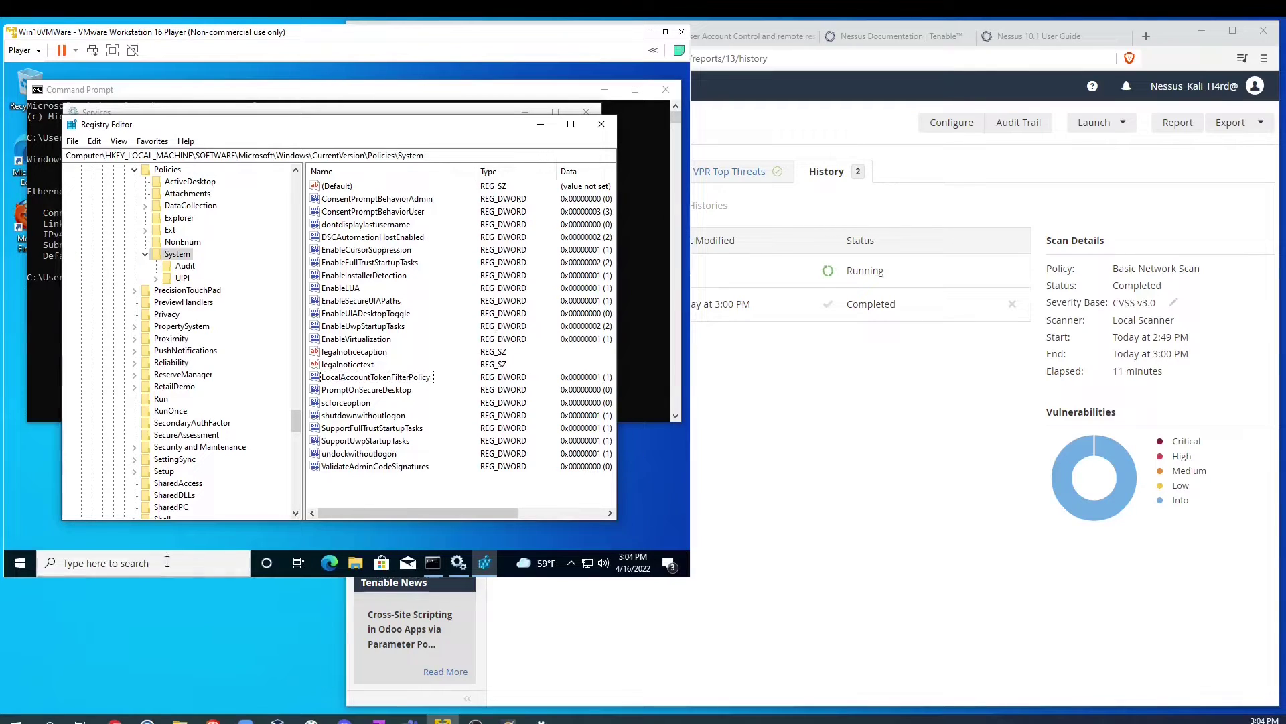
Step: Check the advanced sharing settings via a 'share' search without saving, then minimize Registry Editor and Services
{"action": "left_click", "coordinate": [110, 564]}
{"action": "type", "text": "share"}
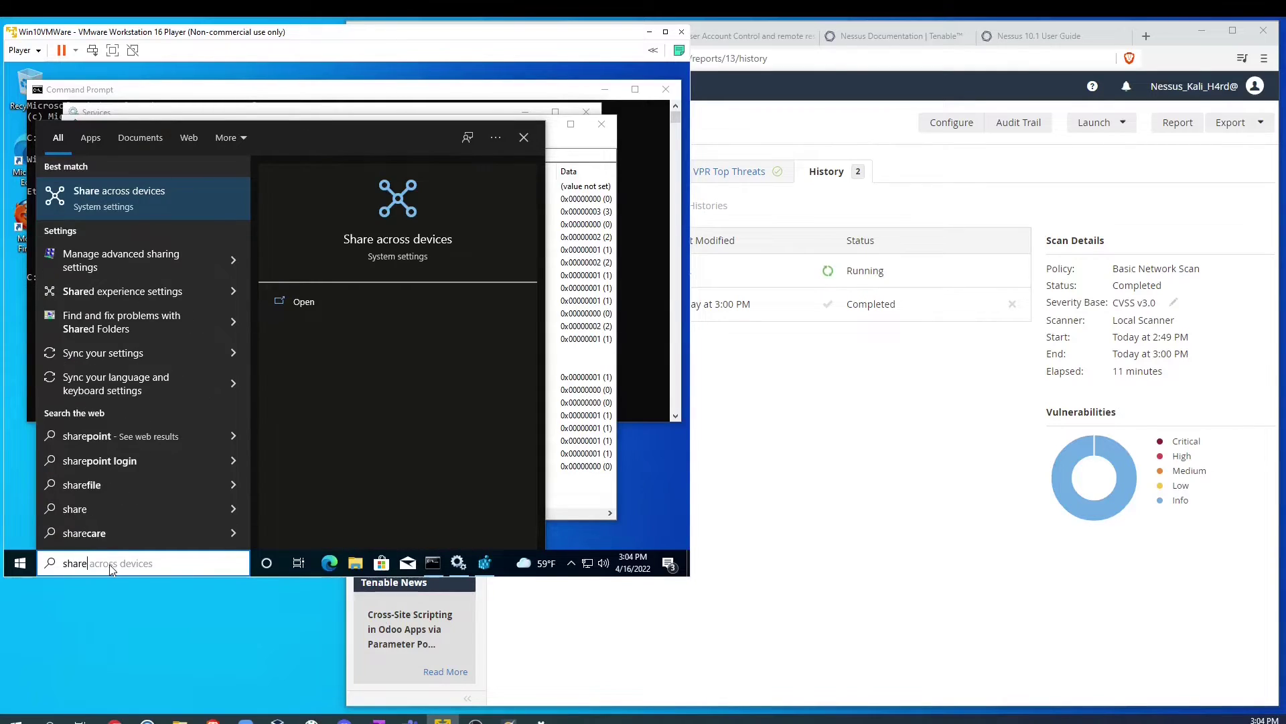
{"action": "left_click", "coordinate": [154, 262]}
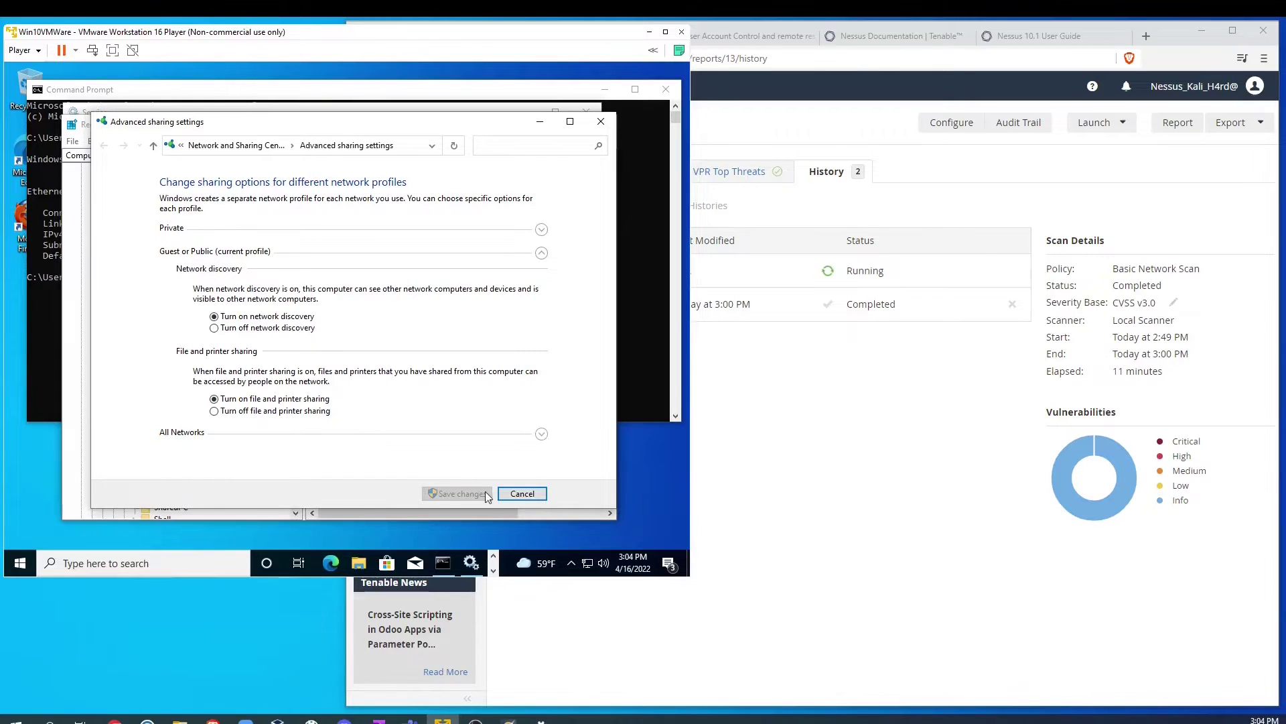
{"action": "left_click", "coordinate": [540, 494]}
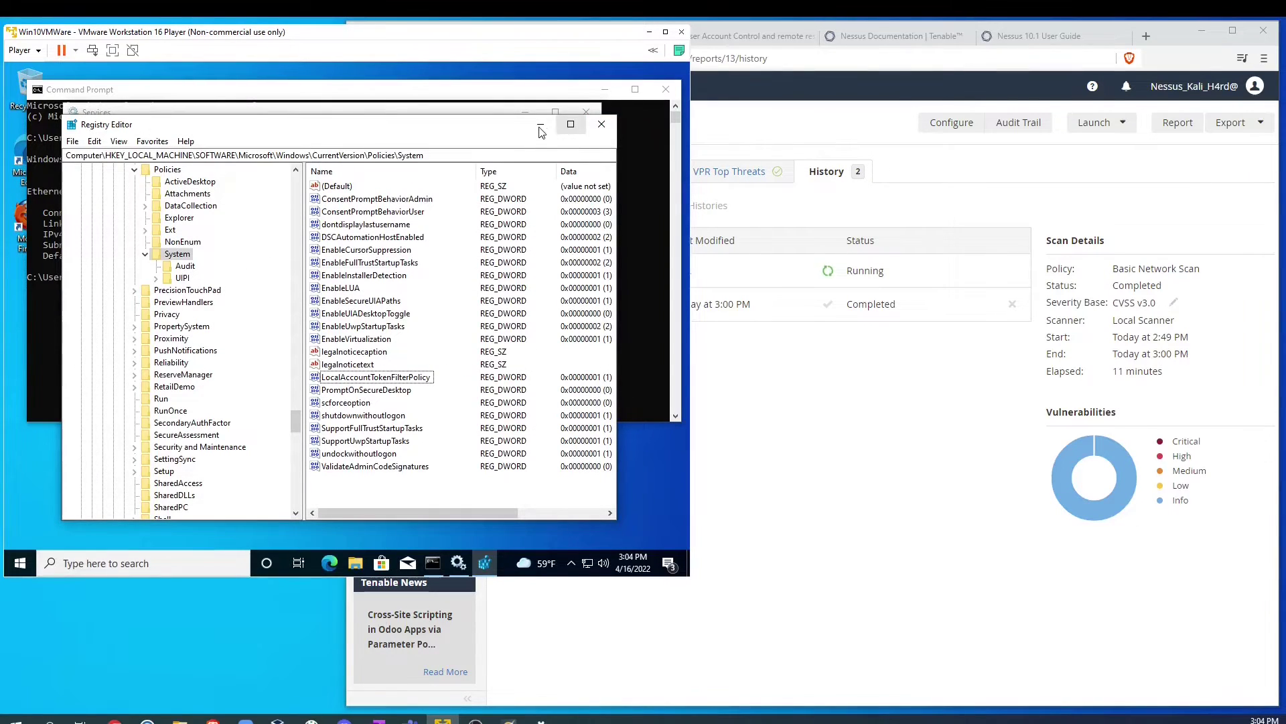
{"action": "left_click", "coordinate": [536, 132]}
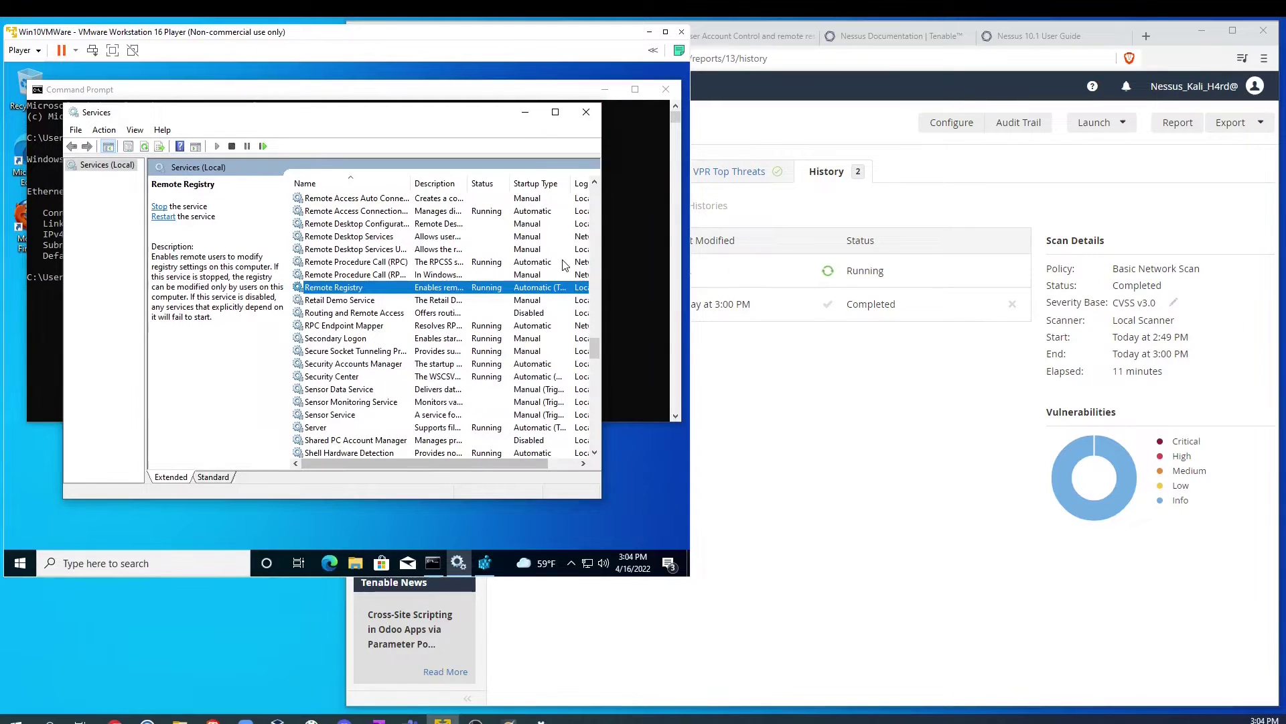
{"action": "left_click", "coordinate": [525, 114]}
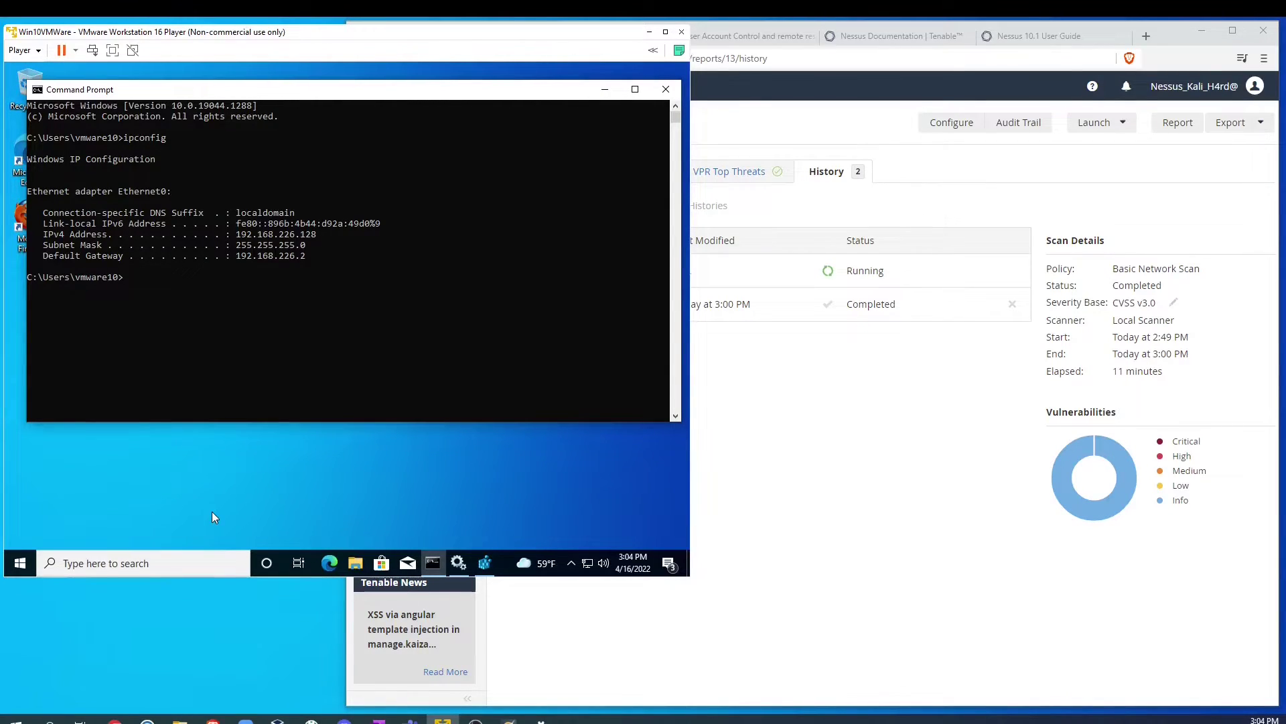
Step: Return to My Scans in the browser and open the win10 scan's History of three completed runs
{"action": "left_click", "coordinate": [804, 461]}
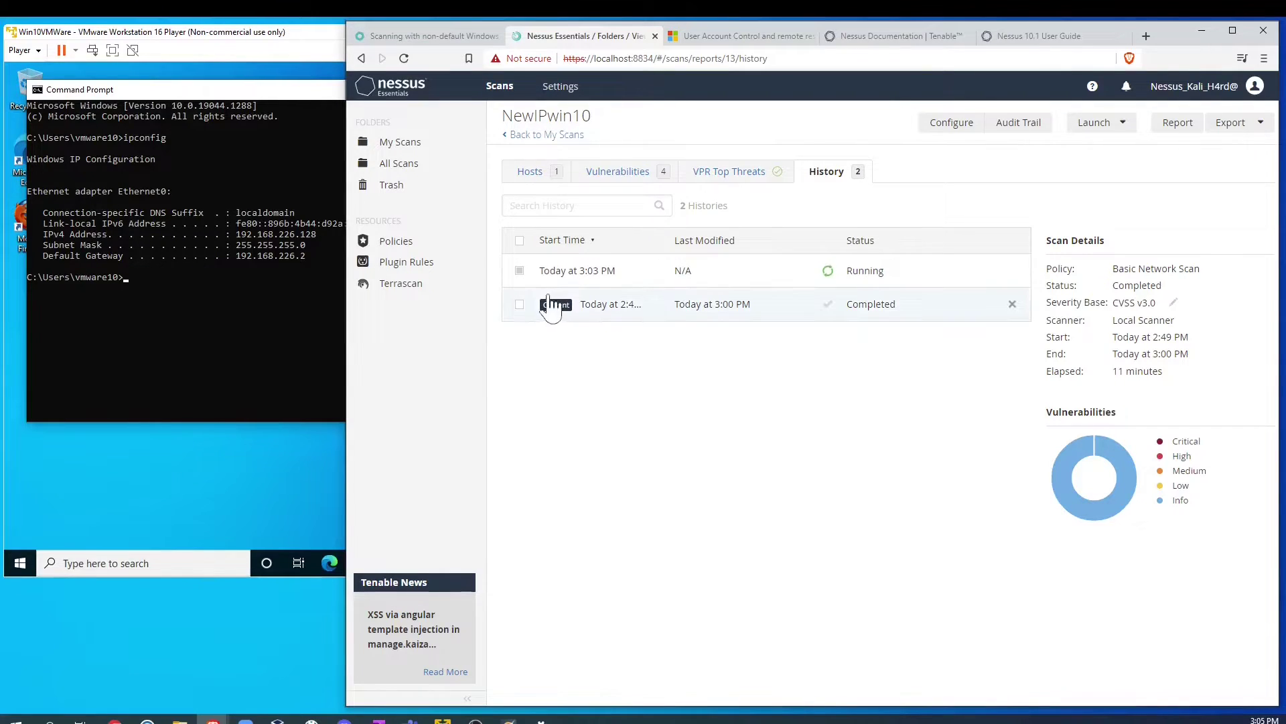
{"action": "left_click", "coordinate": [515, 136]}
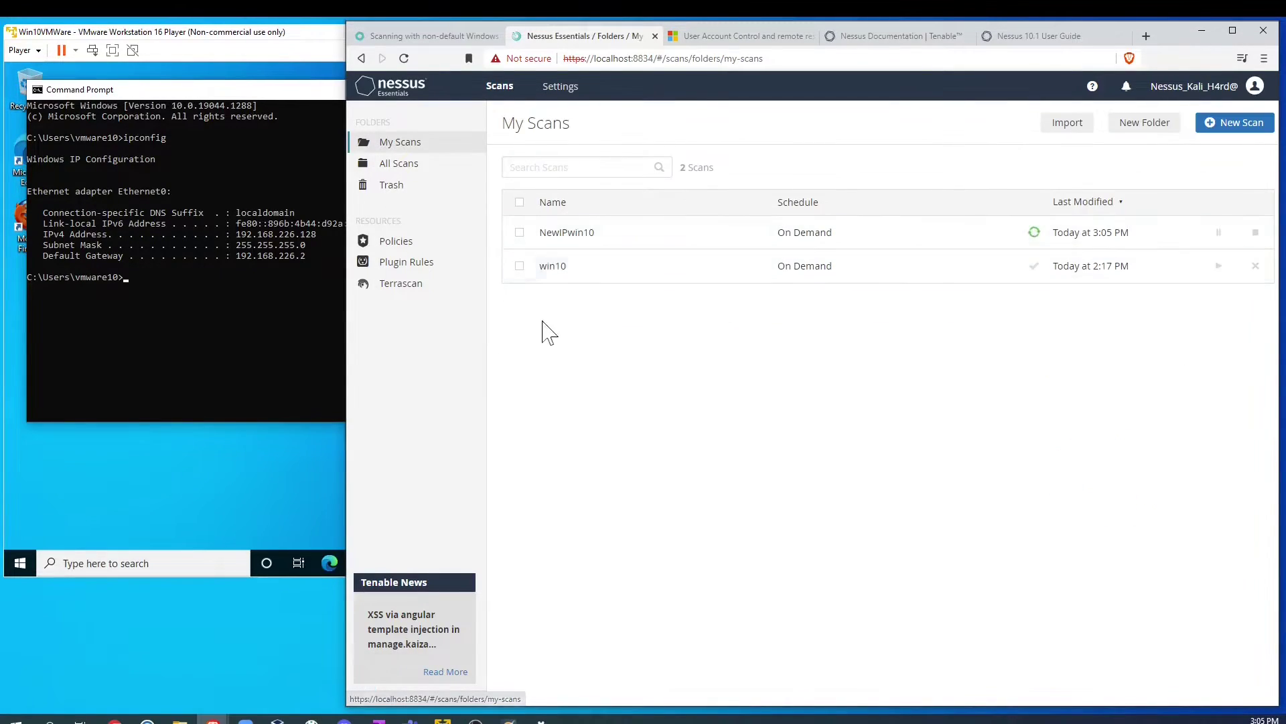
{"action": "left_click", "coordinate": [595, 274]}
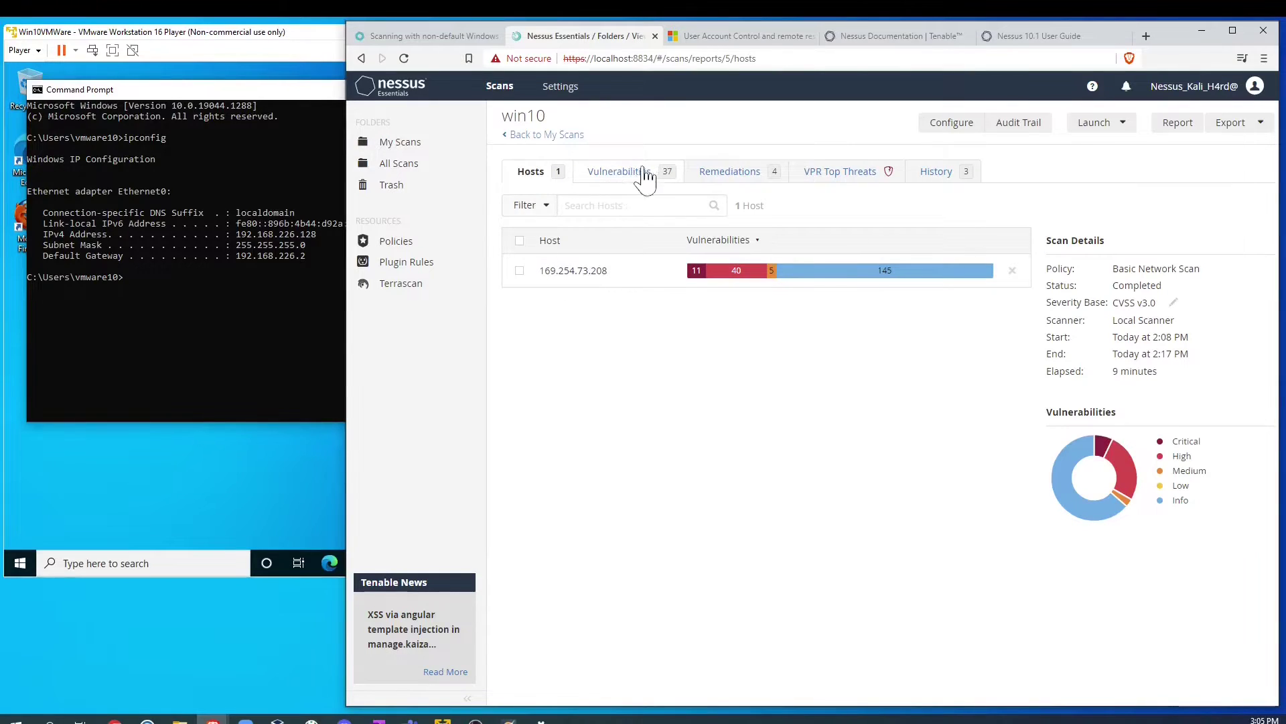
{"action": "left_click", "coordinate": [928, 174]}
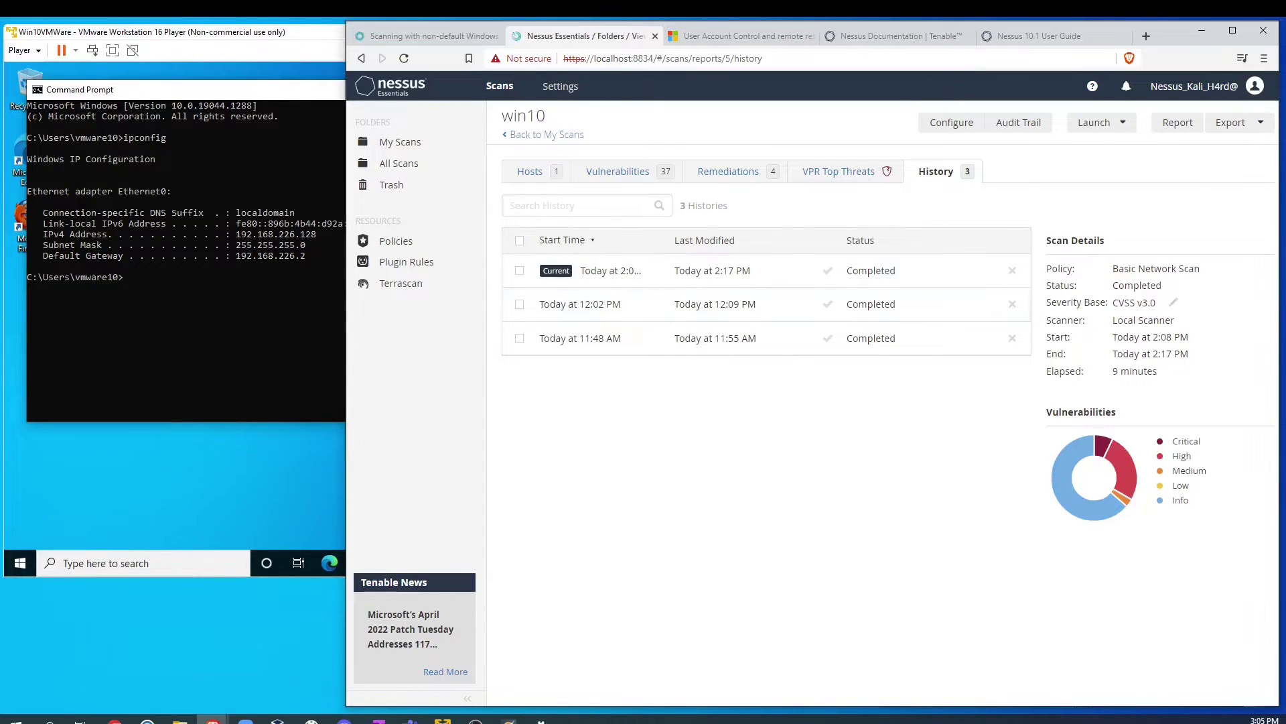
Step: Generate an HTML 'Complete List of Vulnerabilities by Host' report for the current win10 run, then save and open it
{"action": "left_click", "coordinate": [519, 271]}
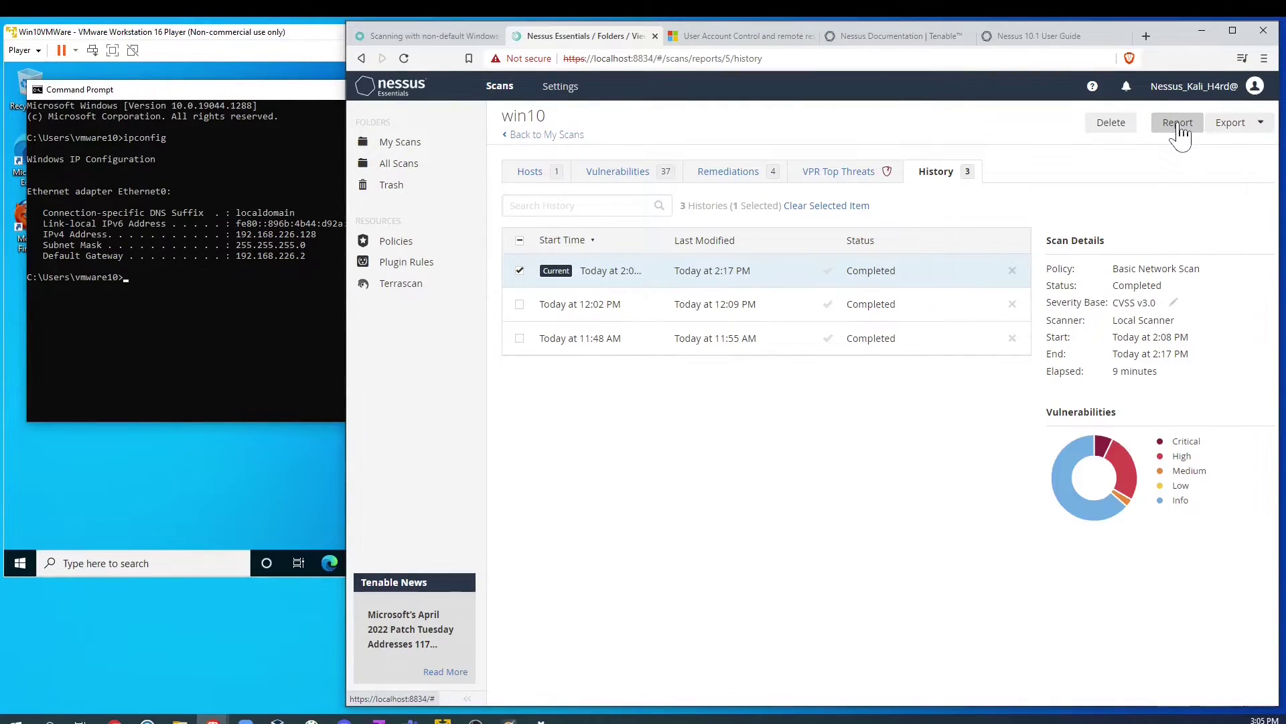
{"action": "left_click", "coordinate": [1178, 126]}
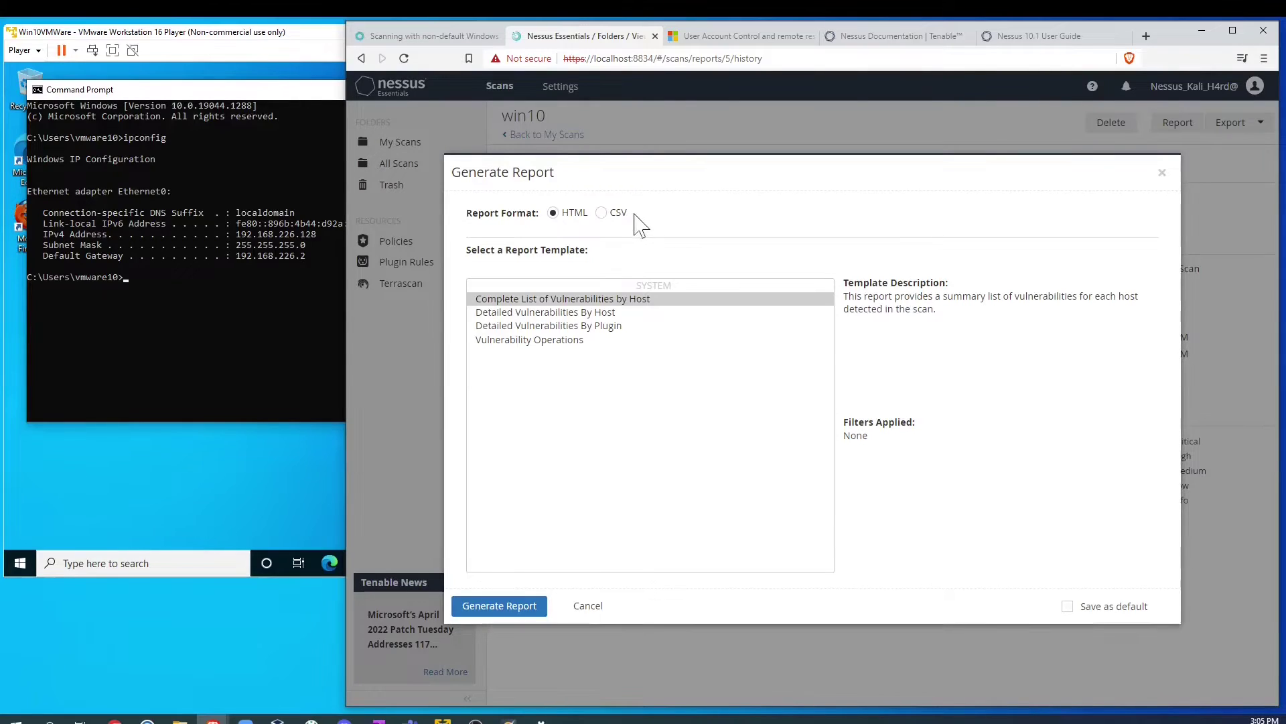
{"action": "left_click", "coordinate": [534, 314]}
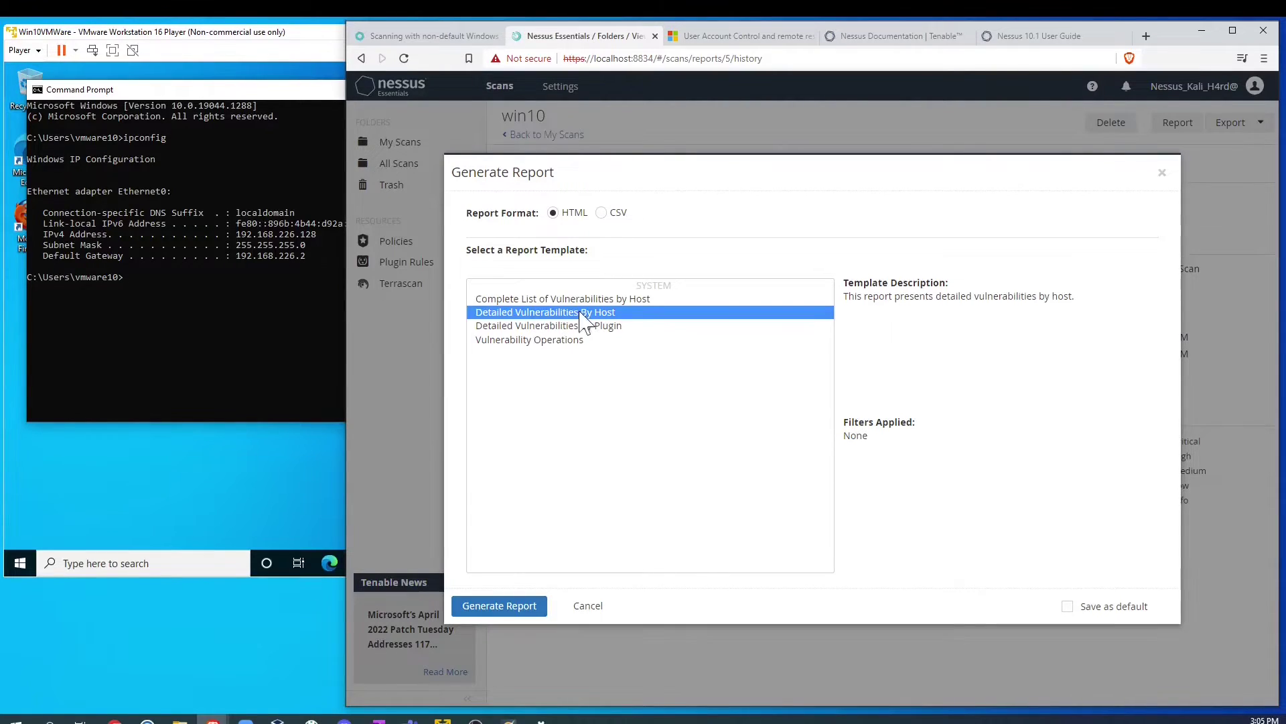
{"action": "left_click", "coordinate": [558, 300]}
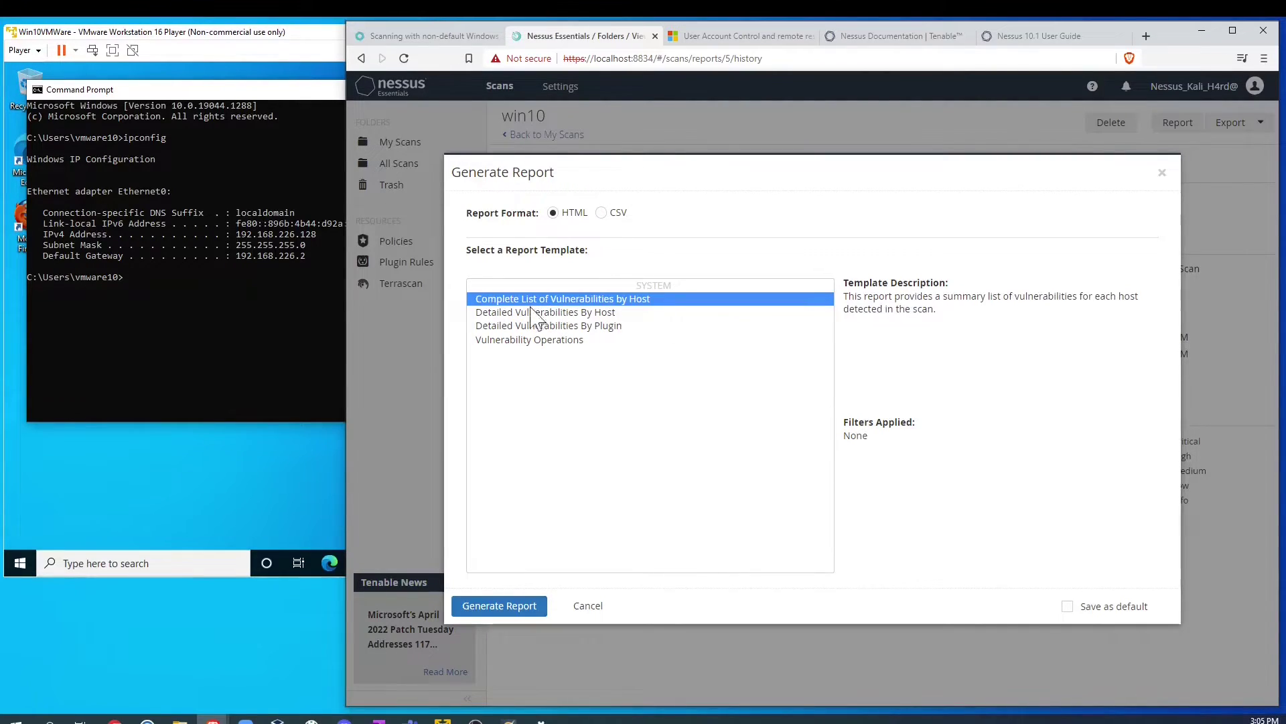
{"action": "left_click", "coordinate": [503, 606]}
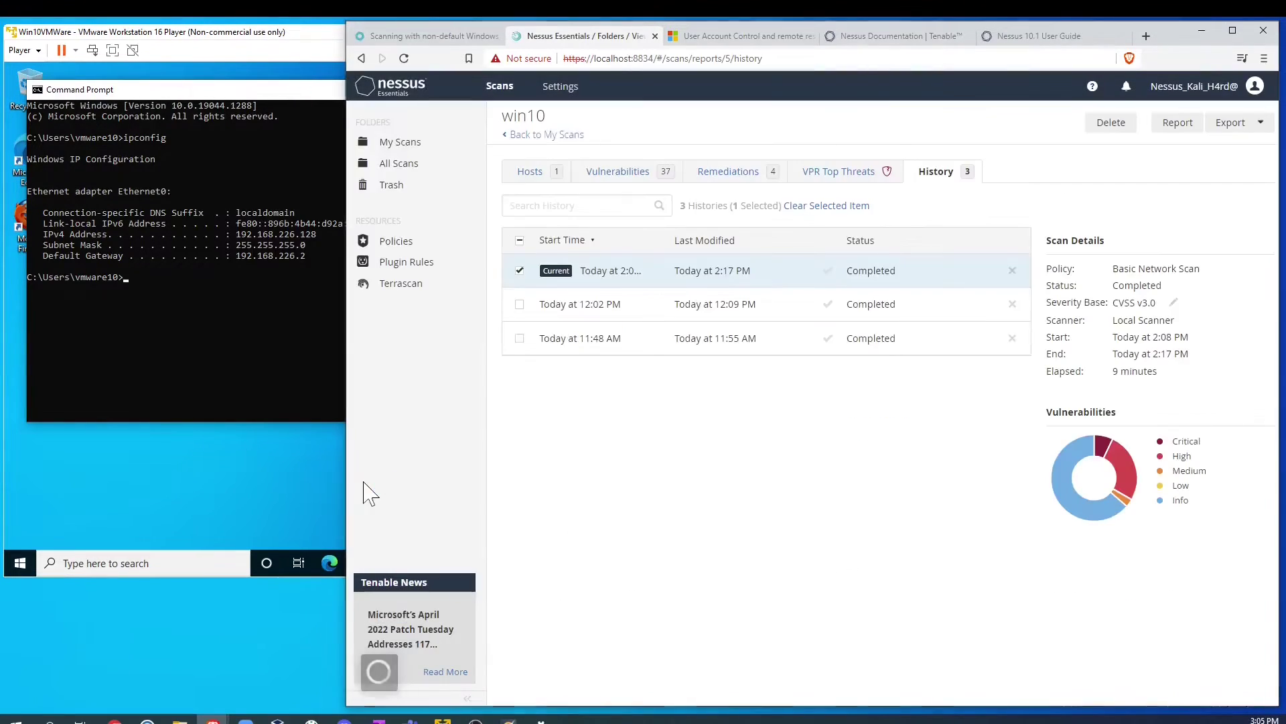
{"action": "left_click", "coordinate": [777, 415]}
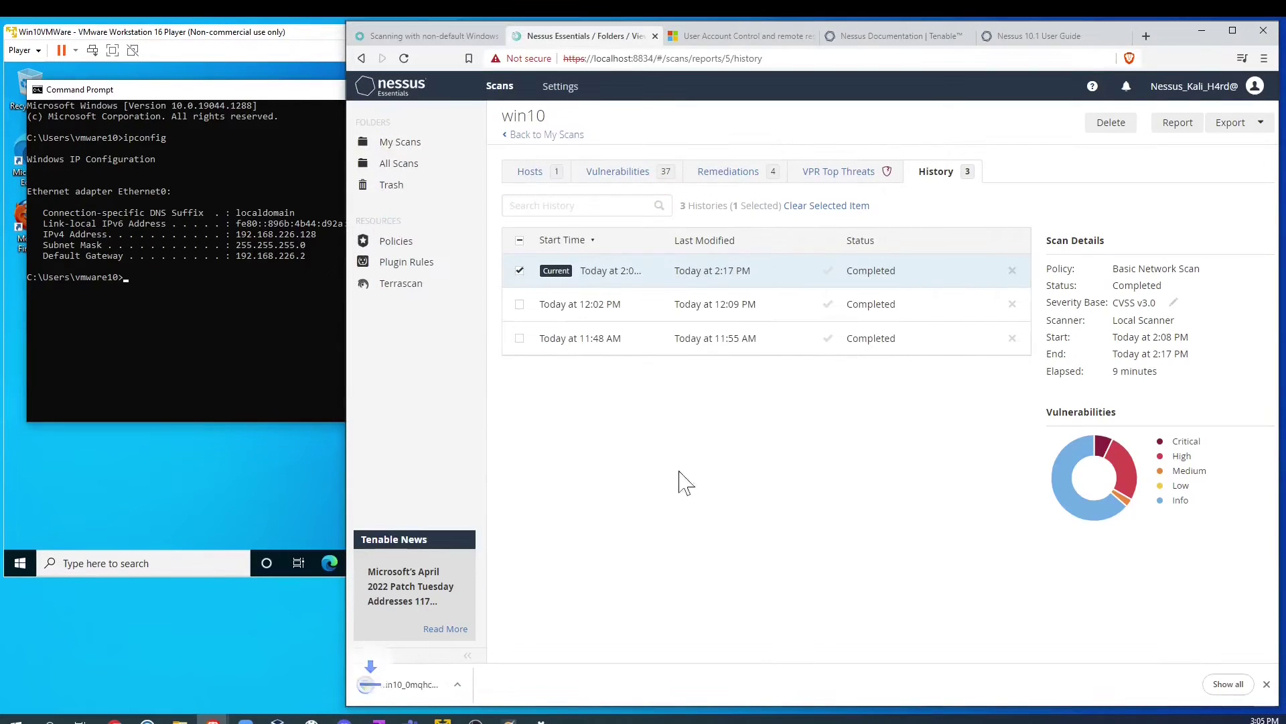
{"action": "left_click", "coordinate": [412, 690]}
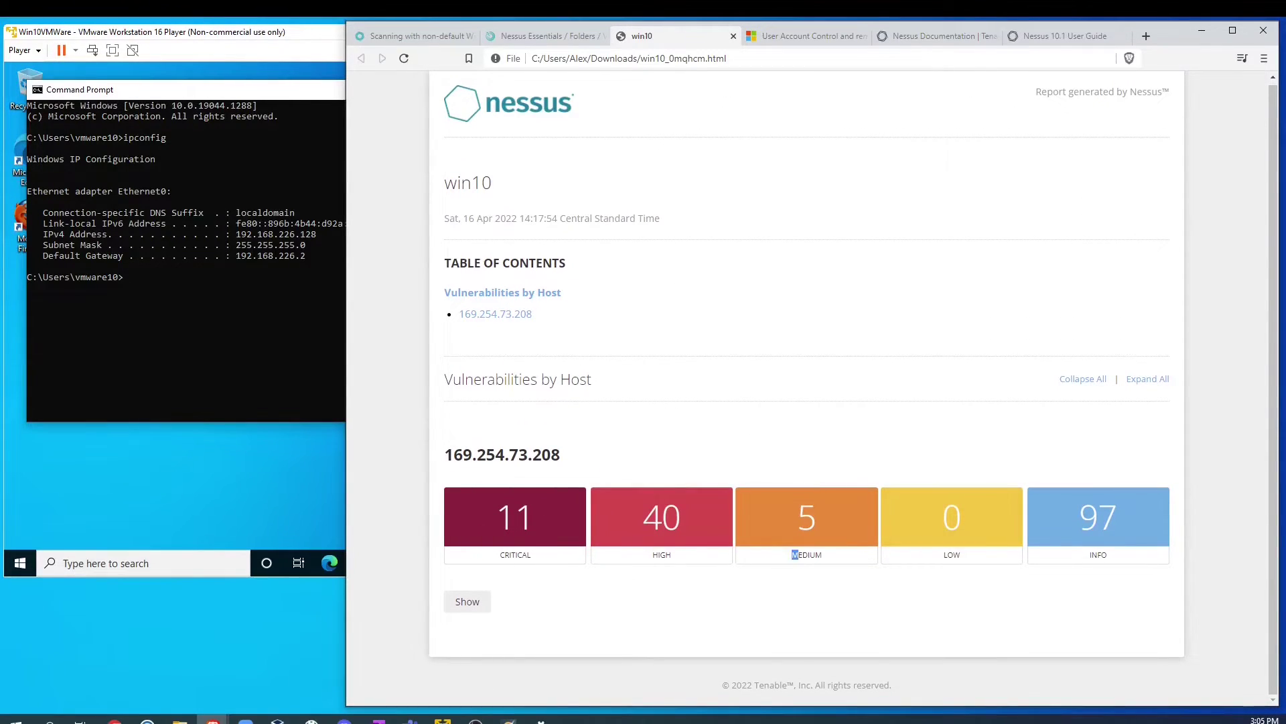
Step: Expand all findings in the win10 HTML report
{"action": "left_click", "coordinate": [1147, 379]}
{"action": "scroll", "coordinate": [807, 431], "scroll_direction": "down", "scroll_amount": 8}
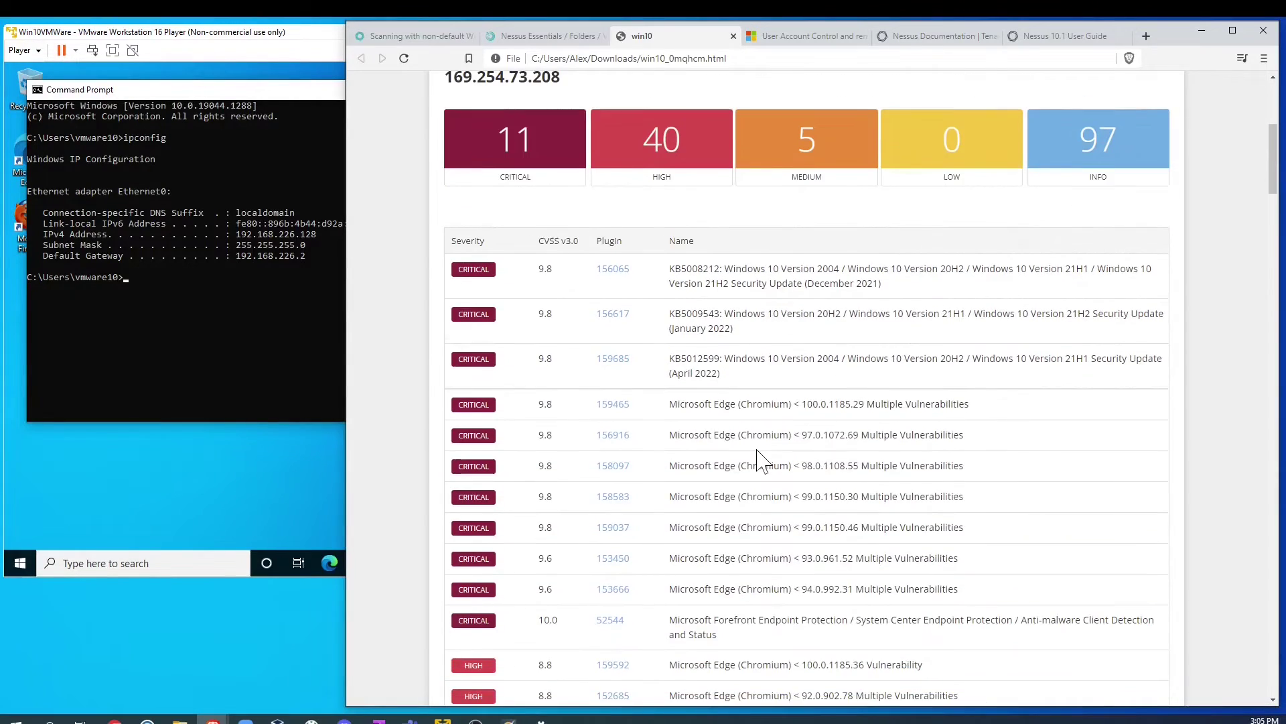
{"action": "scroll", "coordinate": [600, 264], "scroll_direction": "up", "scroll_amount": 4}
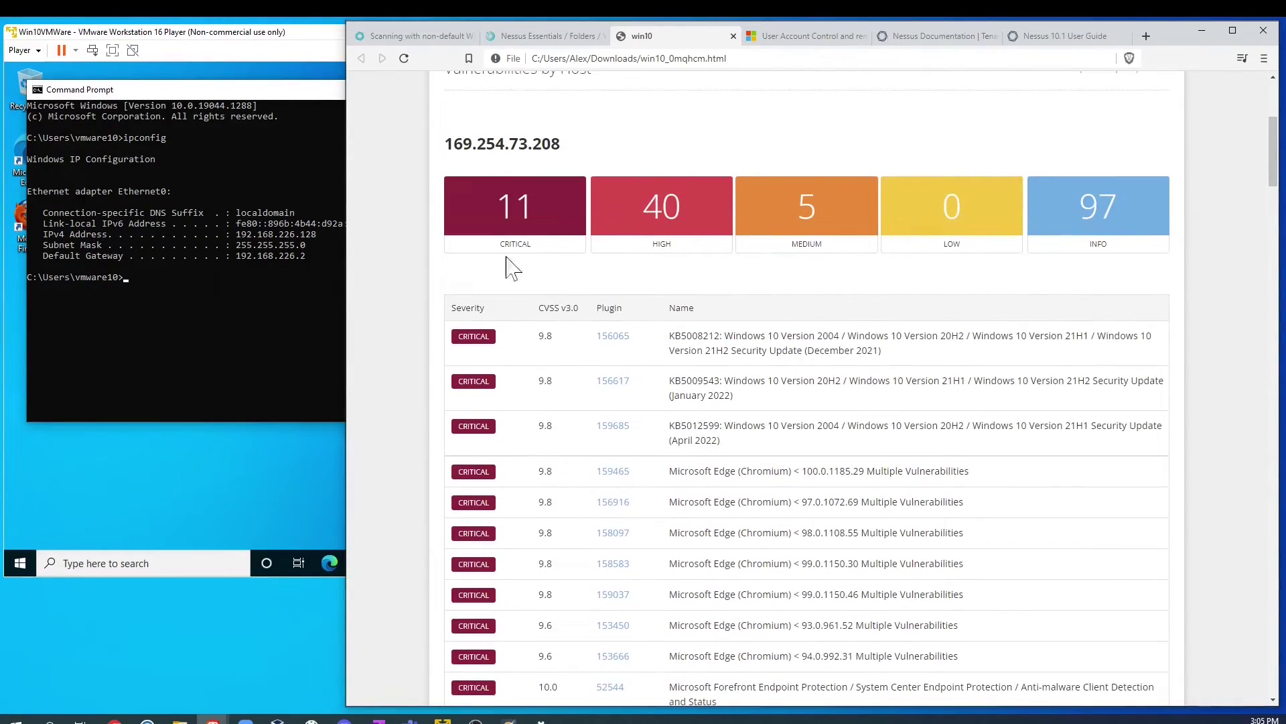
Step: Read plugin 156065's KB5008212 page on Tenable, highlighting its CVE list, then return to the report
{"action": "left_click", "coordinate": [607, 337]}
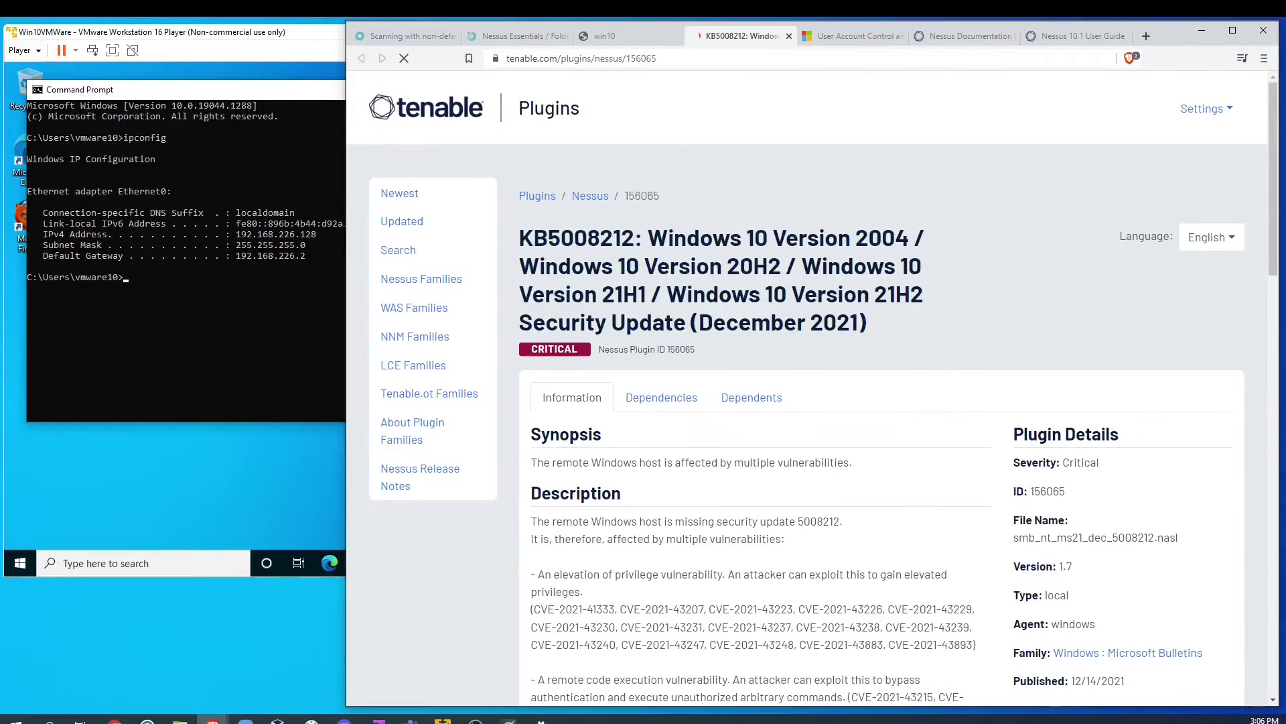
{"action": "scroll", "coordinate": [697, 399], "scroll_direction": "down", "scroll_amount": 4}
{"action": "left_click_drag", "start_coordinate": [532, 323], "coordinate": [974, 373]}
{"action": "scroll", "coordinate": [974, 374], "scroll_direction": "down", "scroll_amount": 4}
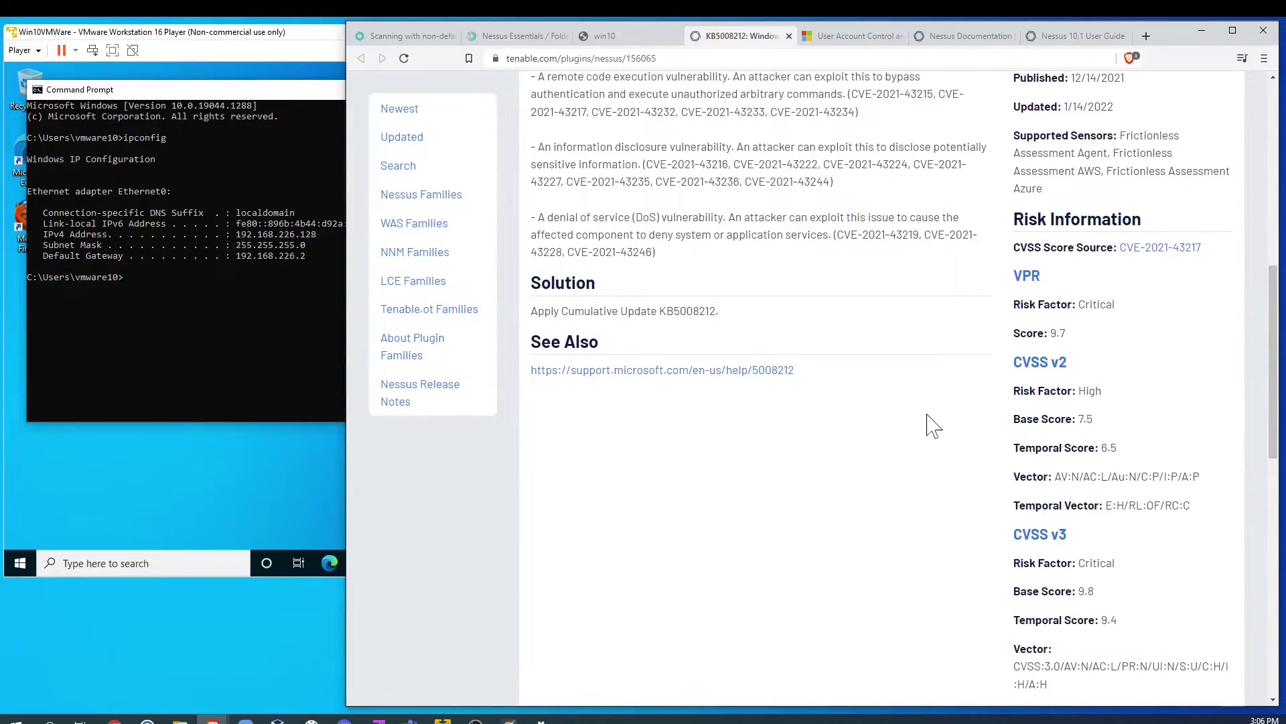
{"action": "scroll", "coordinate": [806, 394], "scroll_direction": "up", "scroll_amount": 10}
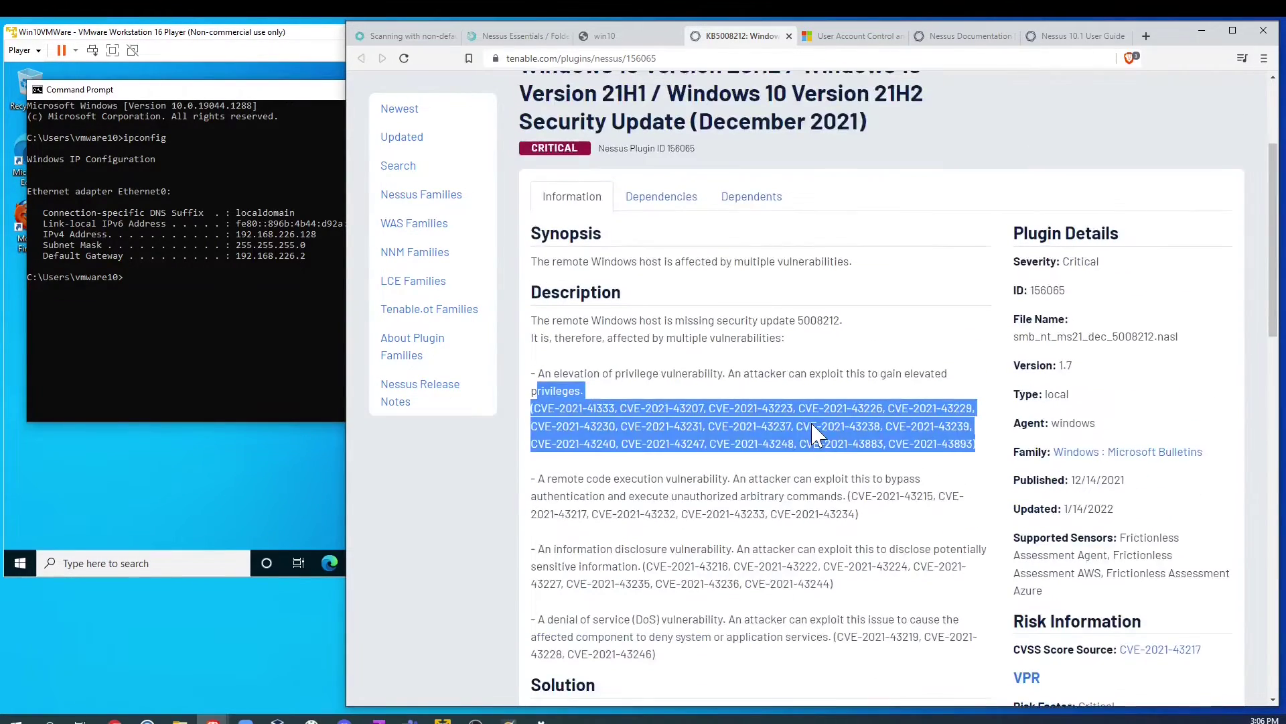
{"action": "scroll", "coordinate": [818, 435], "scroll_direction": "down", "scroll_amount": 8}
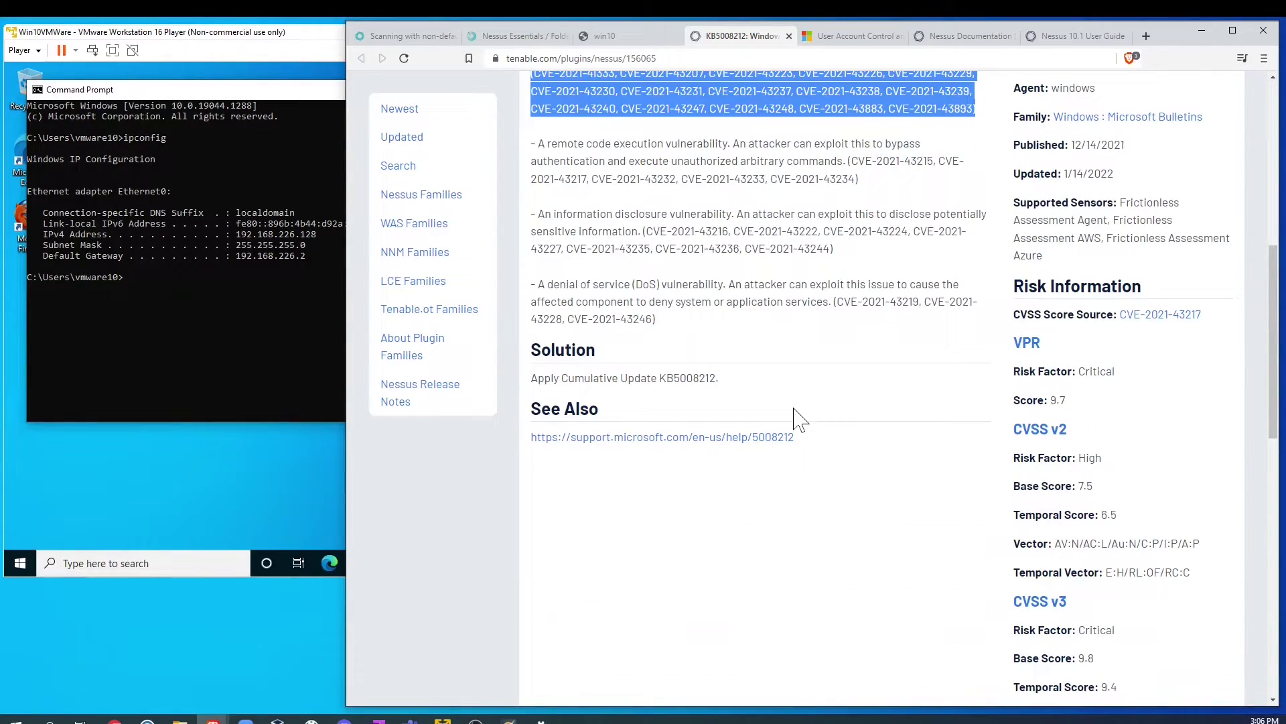
{"action": "scroll", "coordinate": [802, 420], "scroll_direction": "up", "scroll_amount": 10}
{"action": "left_click", "coordinate": [605, 36]}
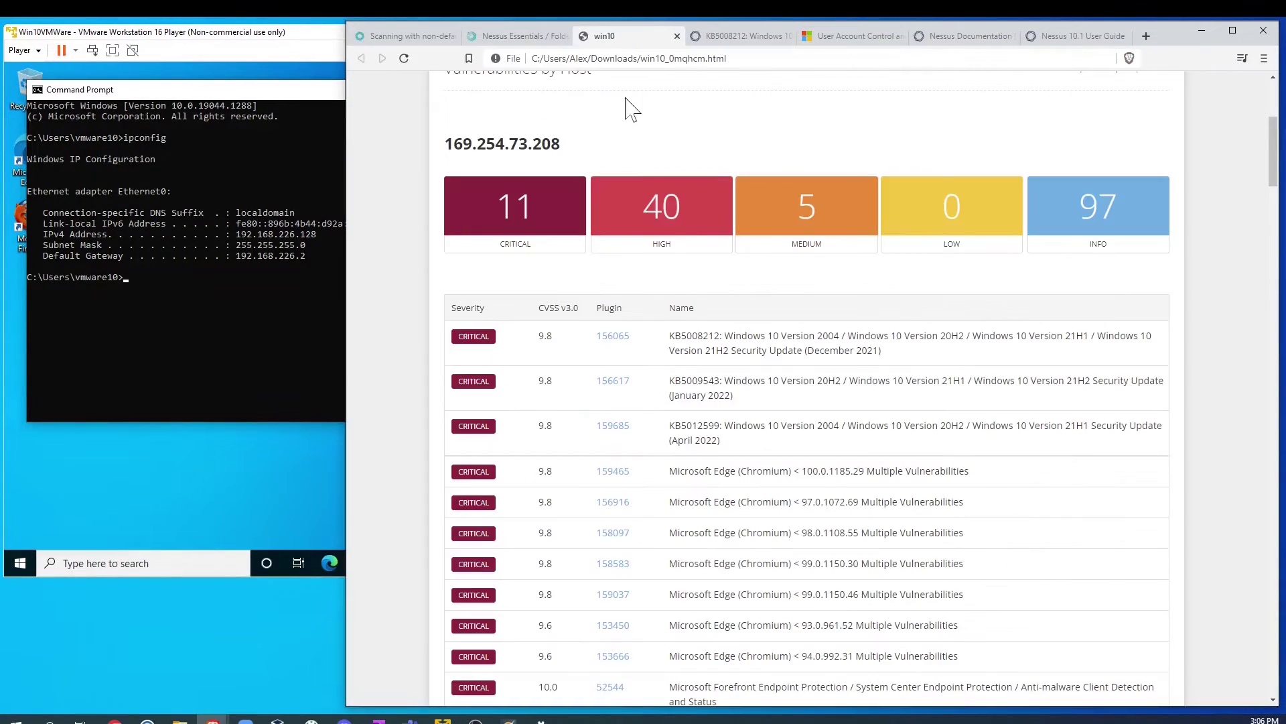
Step: Scroll through the win10 HTML report, then return to the win10 History page in Nessus
{"action": "scroll", "coordinate": [611, 374], "scroll_direction": "down", "scroll_amount": 20}
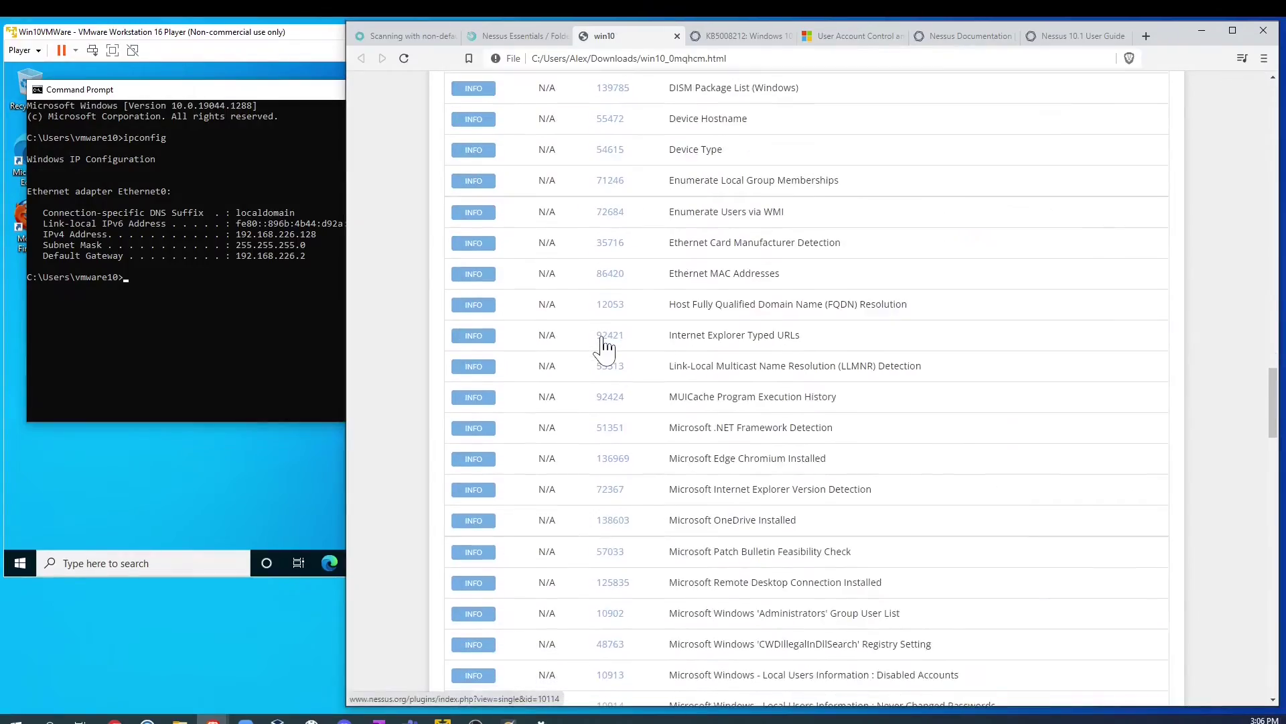
{"action": "scroll", "coordinate": [606, 347], "scroll_direction": "down", "scroll_amount": 20}
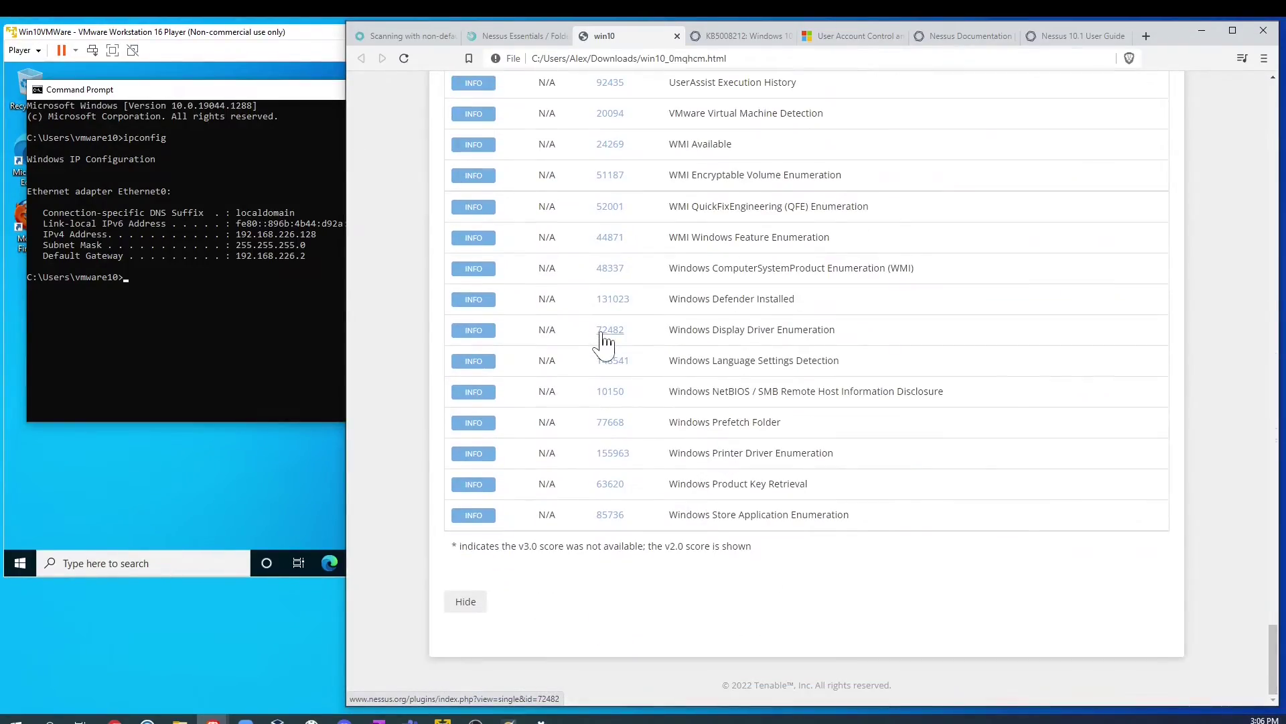
{"action": "scroll", "coordinate": [639, 516], "scroll_direction": "up", "scroll_amount": 20}
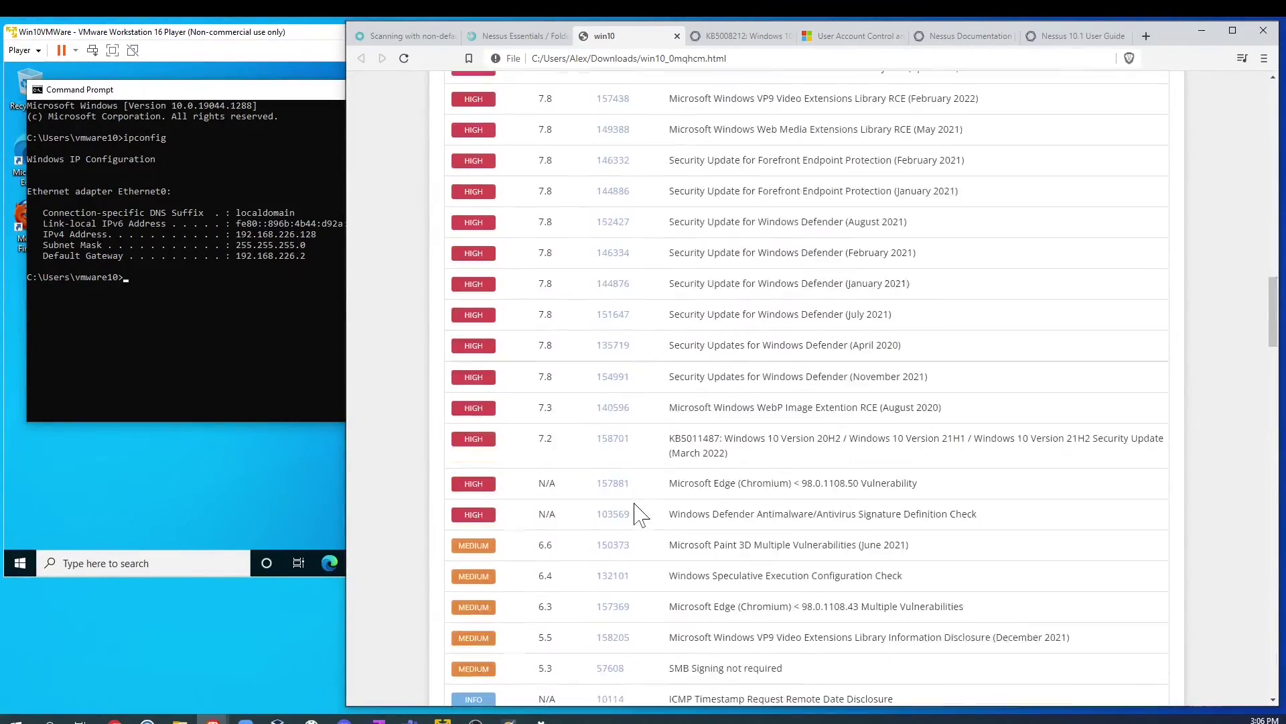
{"action": "scroll", "coordinate": [637, 516], "scroll_direction": "up", "scroll_amount": 15}
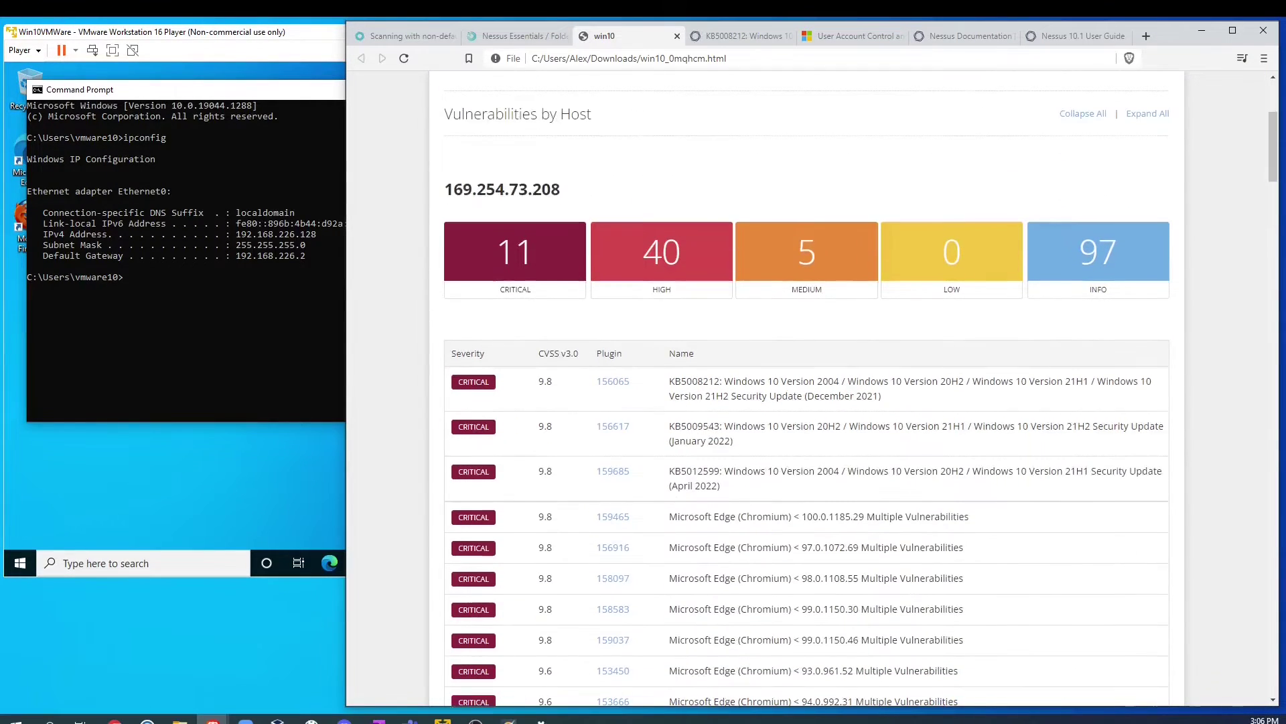
{"action": "scroll", "coordinate": [736, 416], "scroll_direction": "down", "scroll_amount": 4}
{"action": "scroll", "coordinate": [1058, 337], "scroll_direction": "up", "scroll_amount": 4}
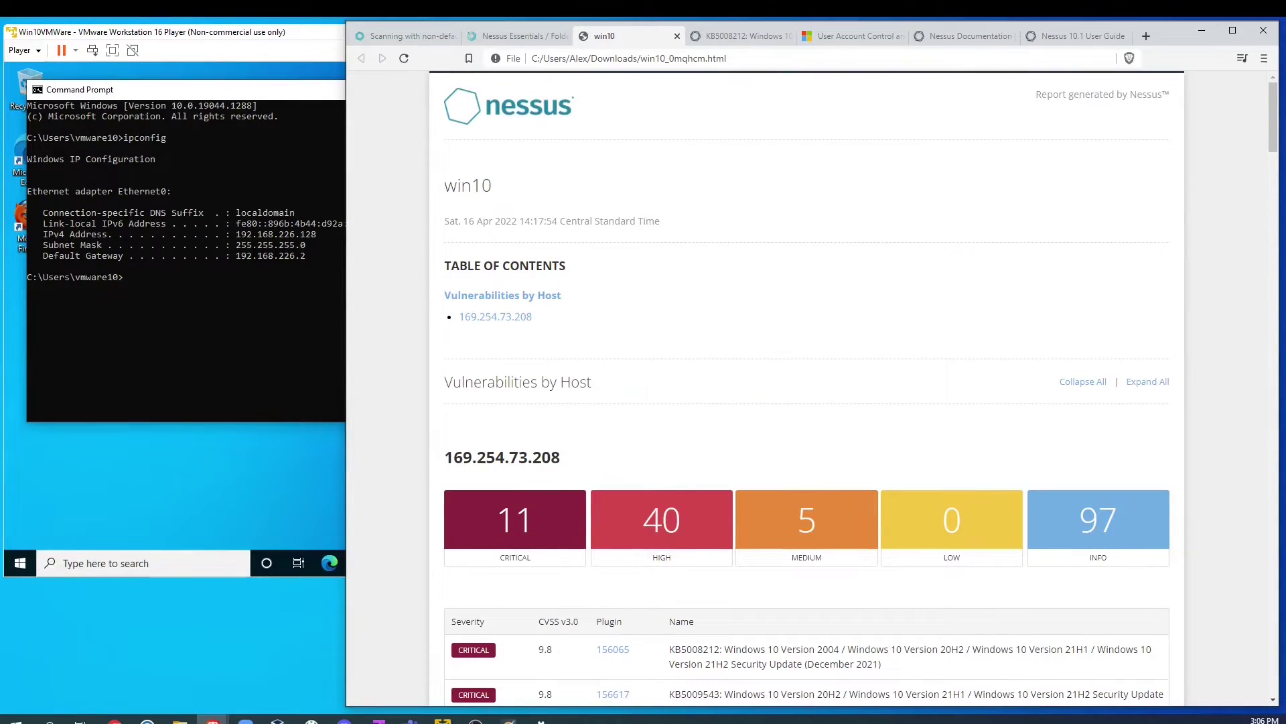
{"action": "scroll", "coordinate": [580, 512], "scroll_direction": "down", "scroll_amount": 2}
{"action": "left_click", "coordinate": [510, 36]}
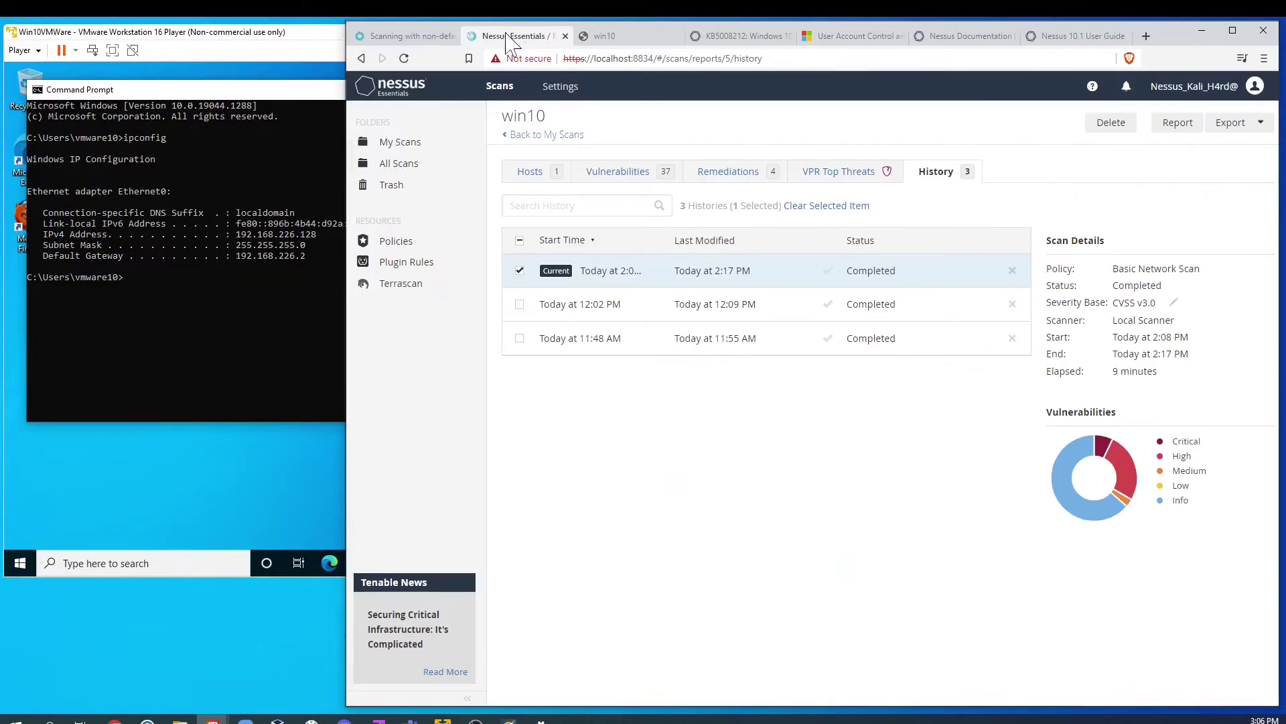
Step: Review the four win10 remediations, highlighting the Microsoft Edge 100.0.1185.36 upgrade, then show VPR Top Threats
{"action": "left_click", "coordinate": [519, 271]}
{"action": "left_click", "coordinate": [520, 270]}
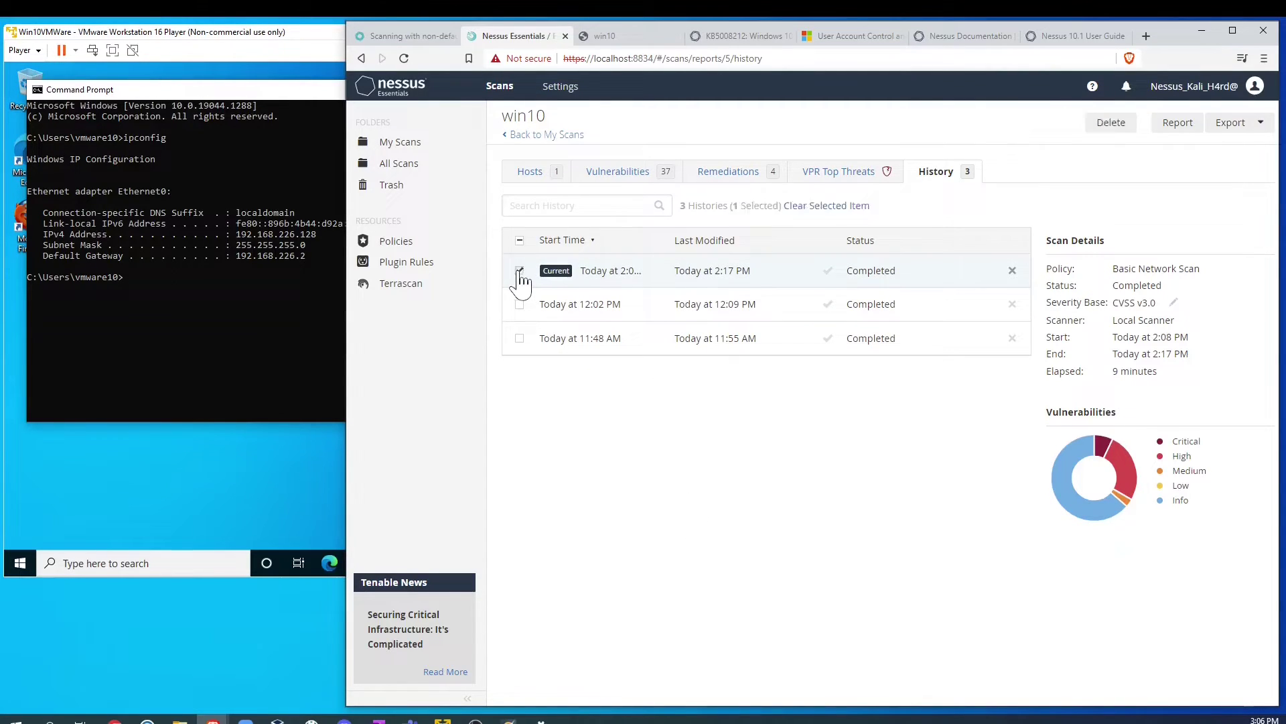
{"action": "left_click", "coordinate": [728, 172]}
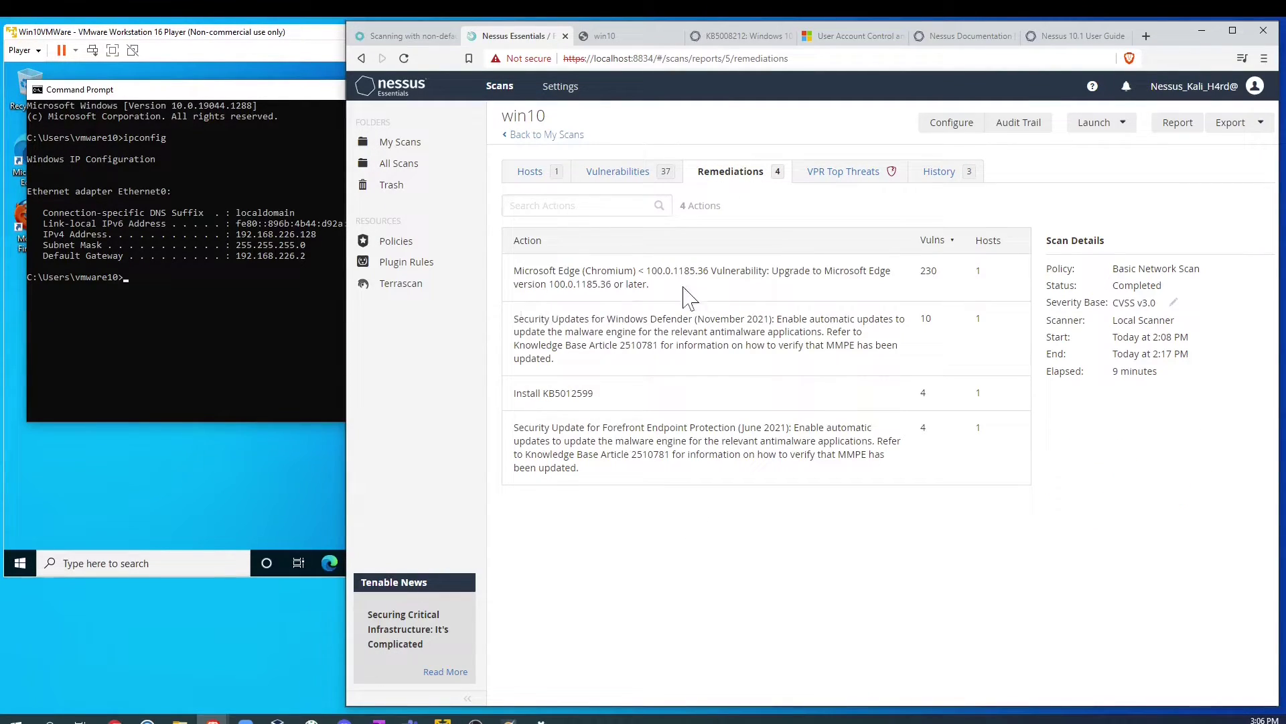
{"action": "left_click_drag", "start_coordinate": [649, 285], "coordinate": [563, 271]}
{"action": "mouse_move", "coordinate": [911, 298]}
{"action": "left_mouse_down"}
{"action": "mouse_move", "coordinate": [941, 278]}
{"action": "mouse_move", "coordinate": [921, 285]}
{"action": "left_mouse_up"}
{"action": "left_click", "coordinate": [739, 294]}
{"action": "left_click_drag", "start_coordinate": [770, 272], "coordinate": [843, 295]}
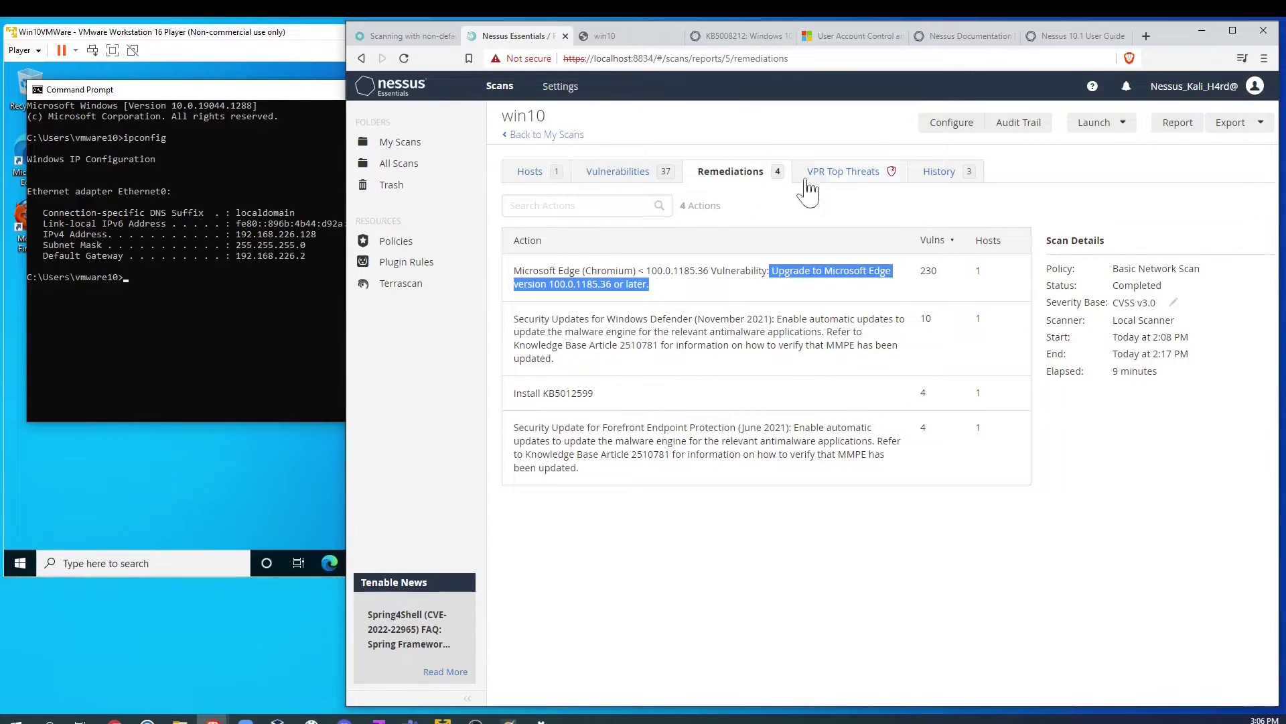
{"action": "left_click", "coordinate": [843, 185]}
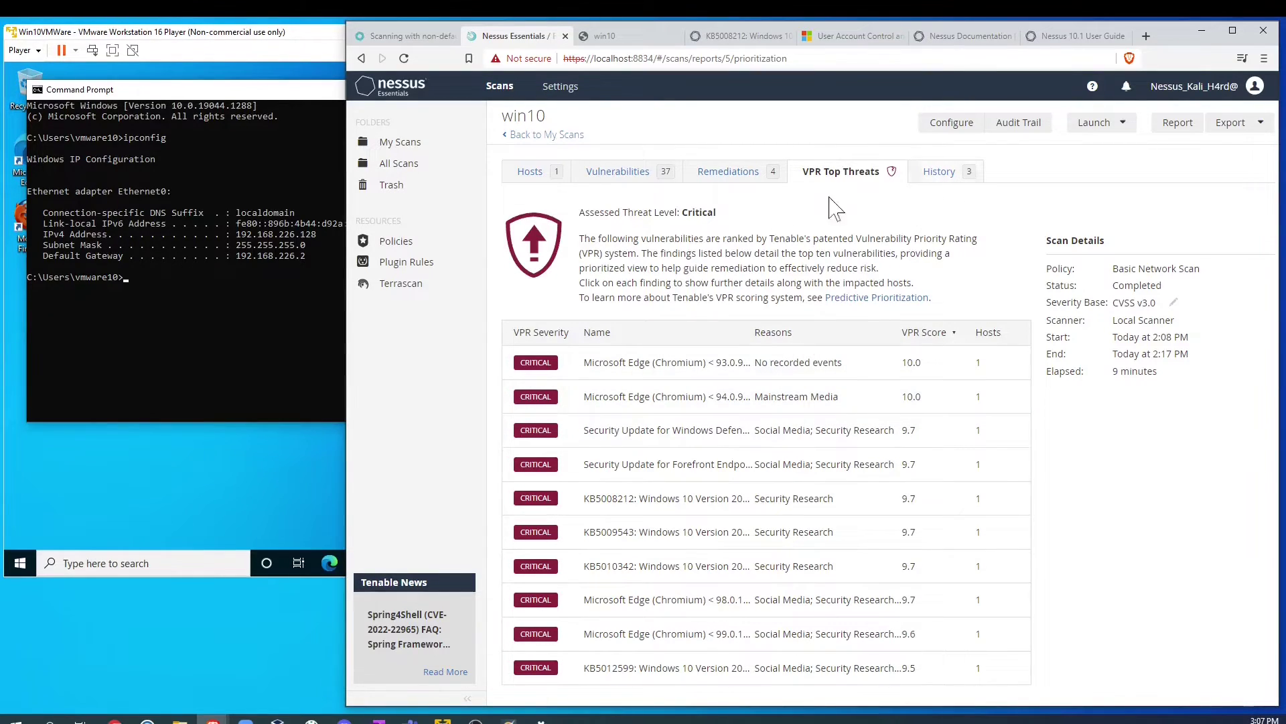
{"action": "left_click", "coordinate": [634, 372]}
{"action": "scroll", "coordinate": [718, 454], "scroll_direction": "down", "scroll_amount": 4}
{"action": "scroll", "coordinate": [720, 454], "scroll_direction": "up", "scroll_amount": 4}
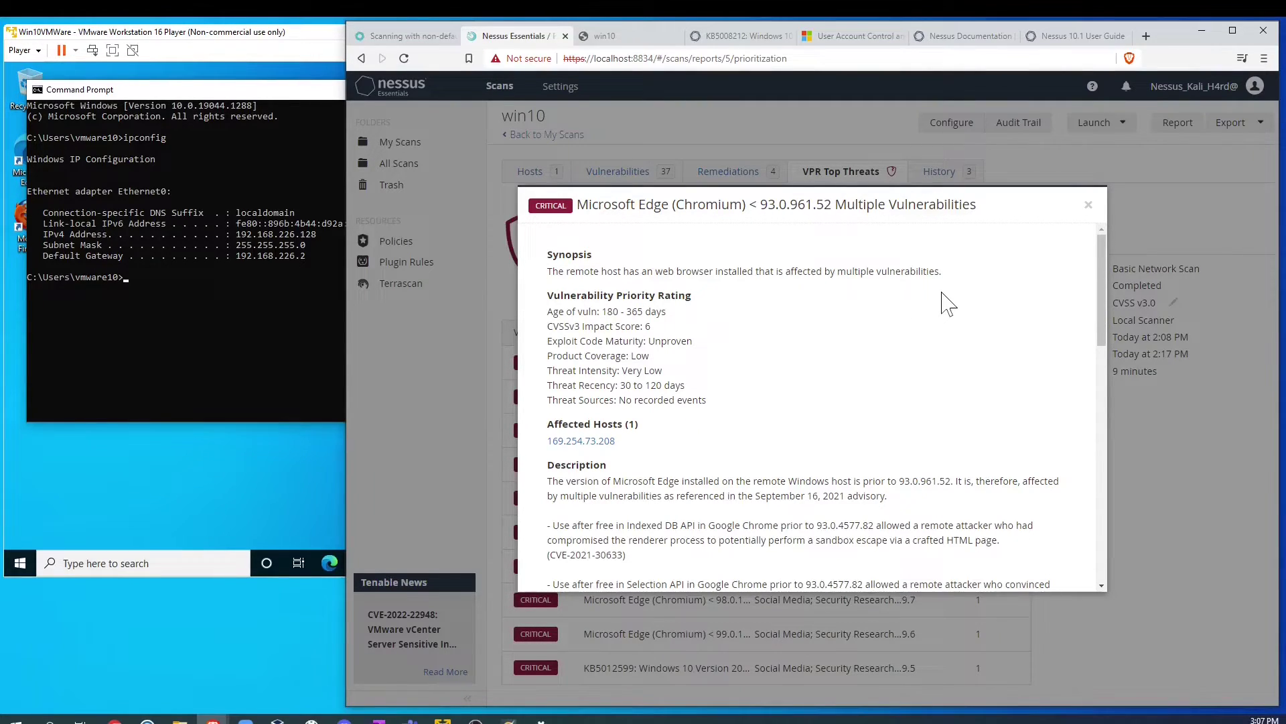
{"action": "left_click_drag", "start_coordinate": [945, 272], "coordinate": [597, 272]}
{"action": "scroll", "coordinate": [818, 411], "scroll_direction": "down", "scroll_amount": 3}
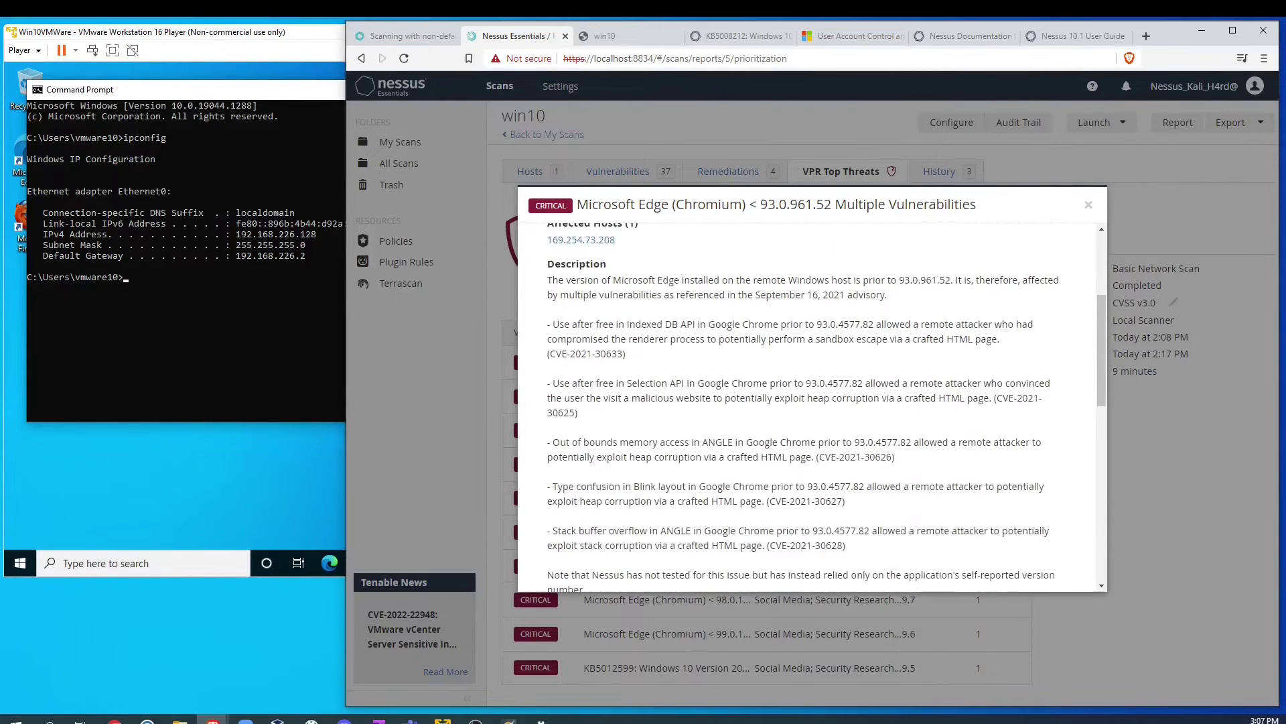
{"action": "scroll", "coordinate": [697, 384], "scroll_direction": "down", "scroll_amount": 5}
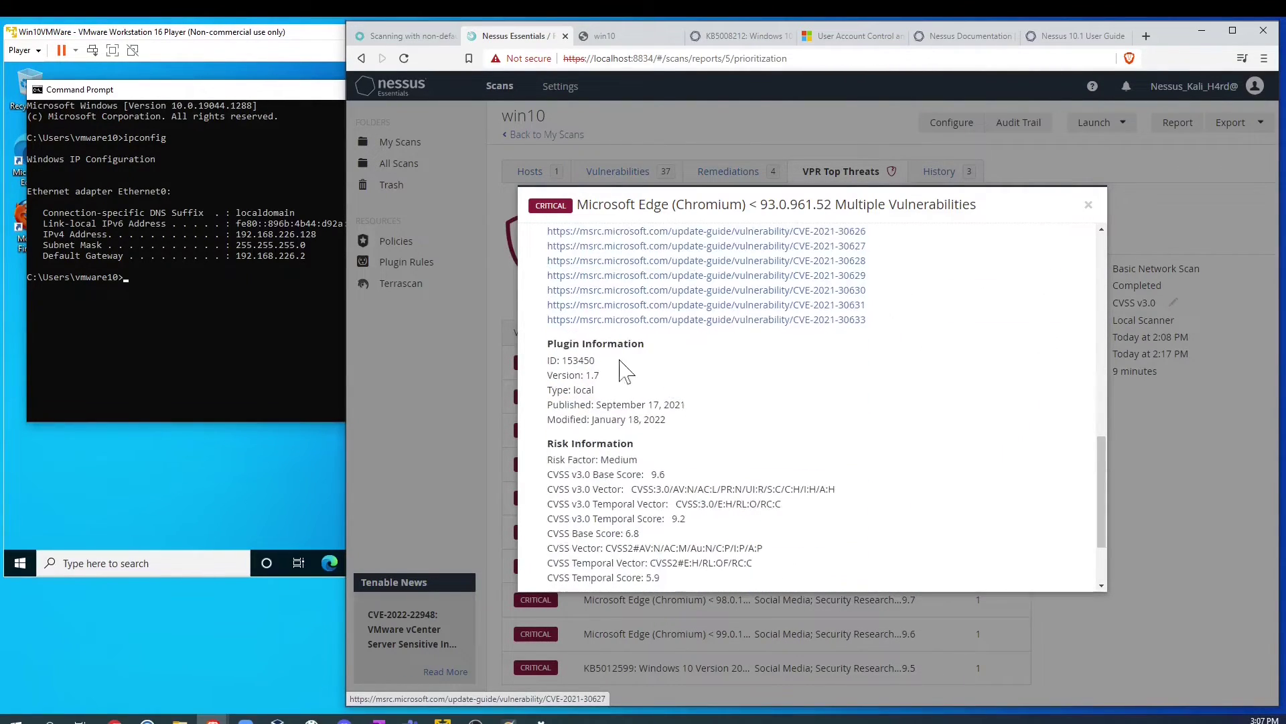
{"action": "scroll", "coordinate": [628, 339], "scroll_direction": "up", "scroll_amount": 1}
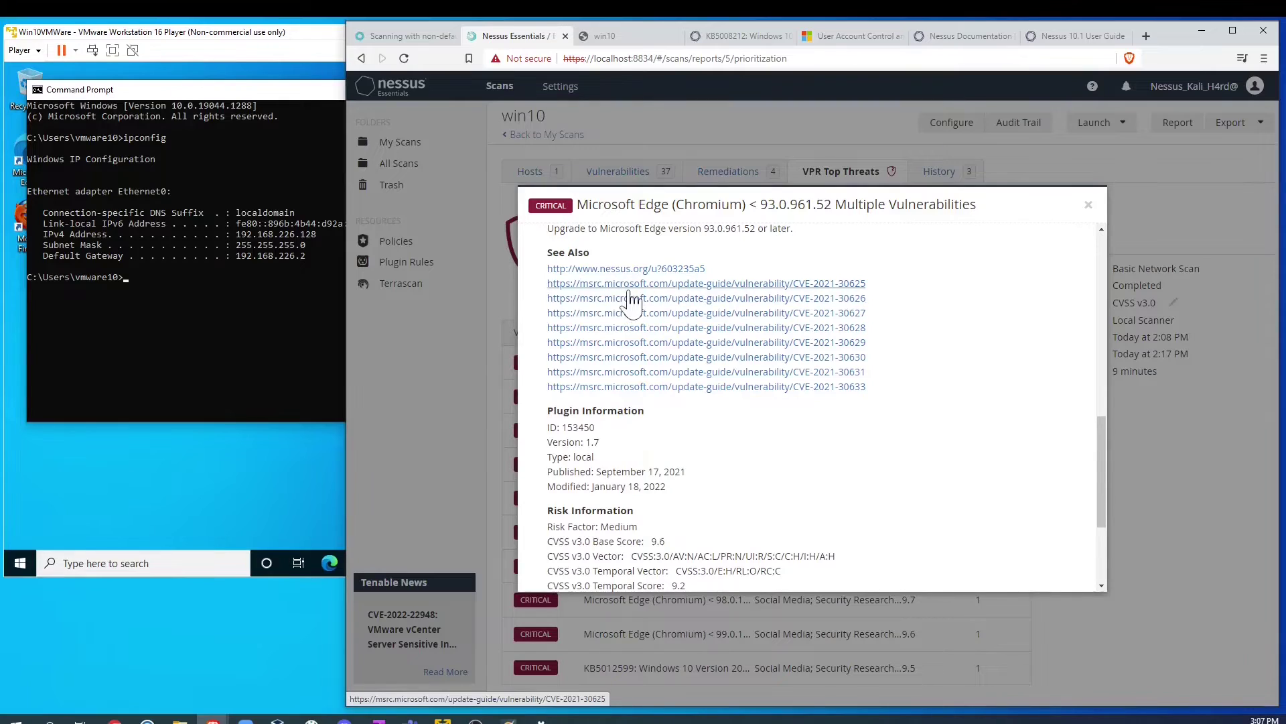
{"action": "scroll", "coordinate": [693, 423], "scroll_direction": "down", "scroll_amount": 3}
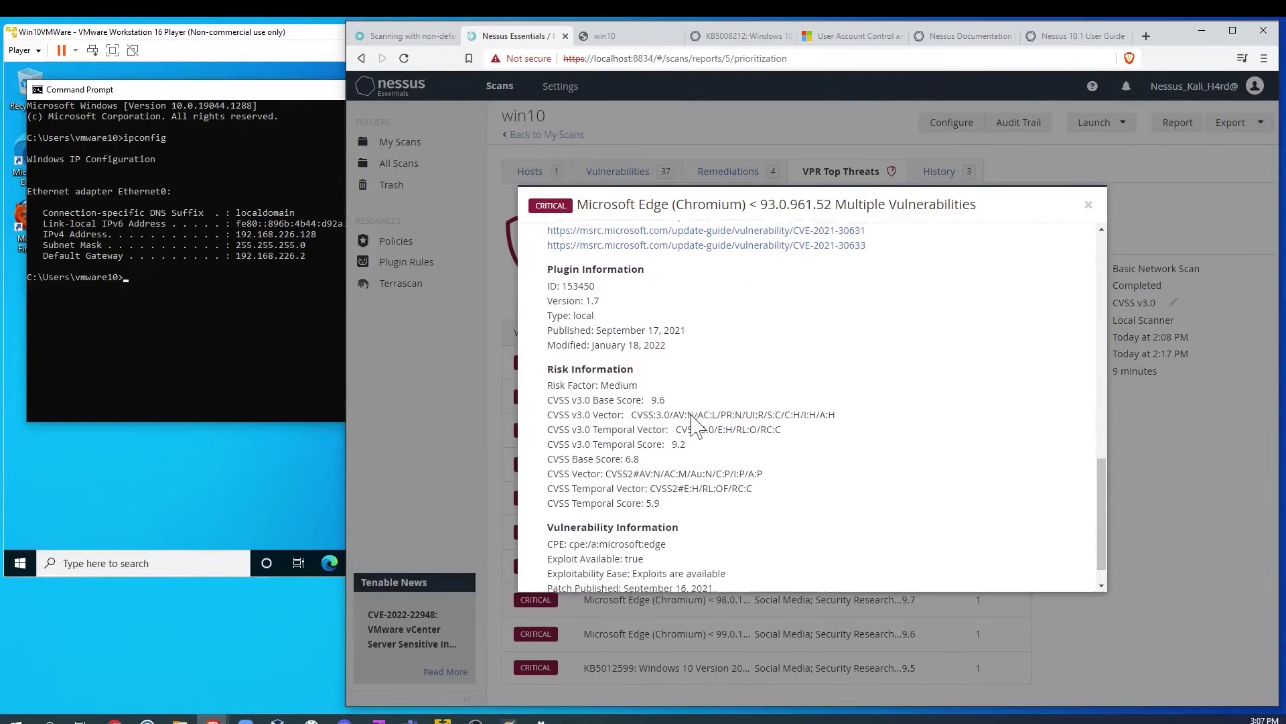
{"action": "scroll", "coordinate": [737, 402], "scroll_direction": "up", "scroll_amount": 10}
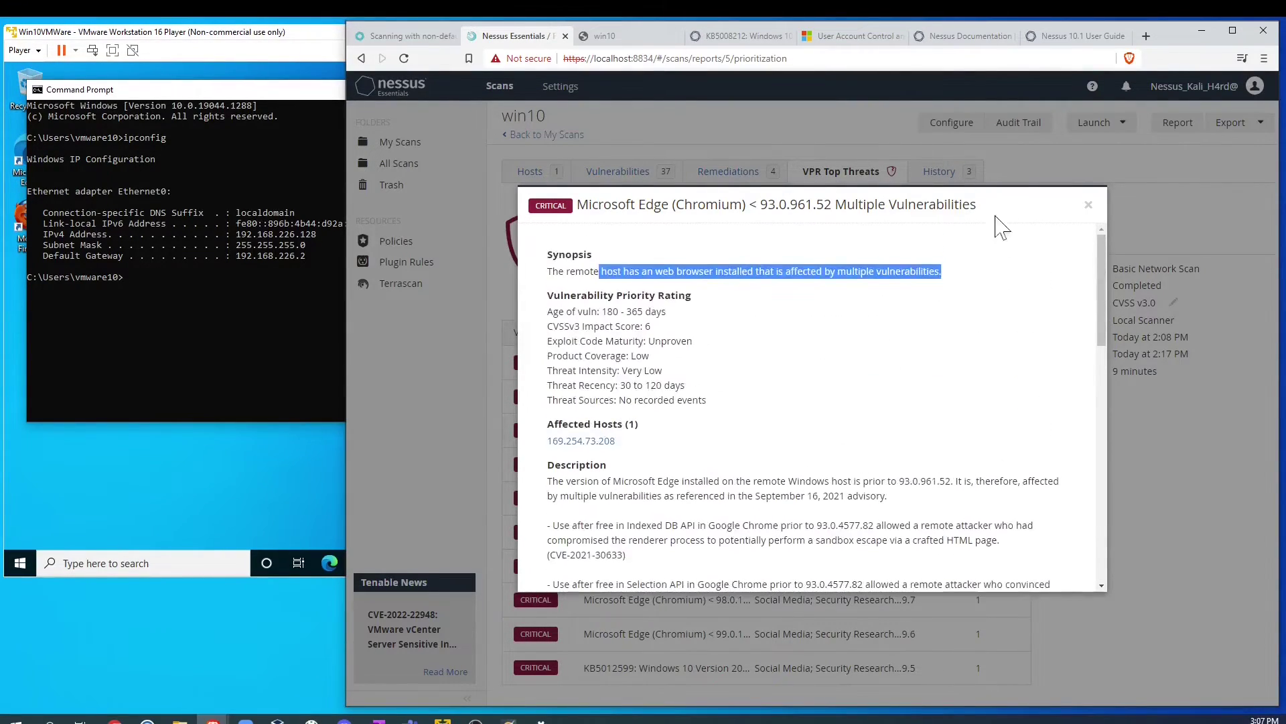
{"action": "left_click", "coordinate": [1089, 205]}
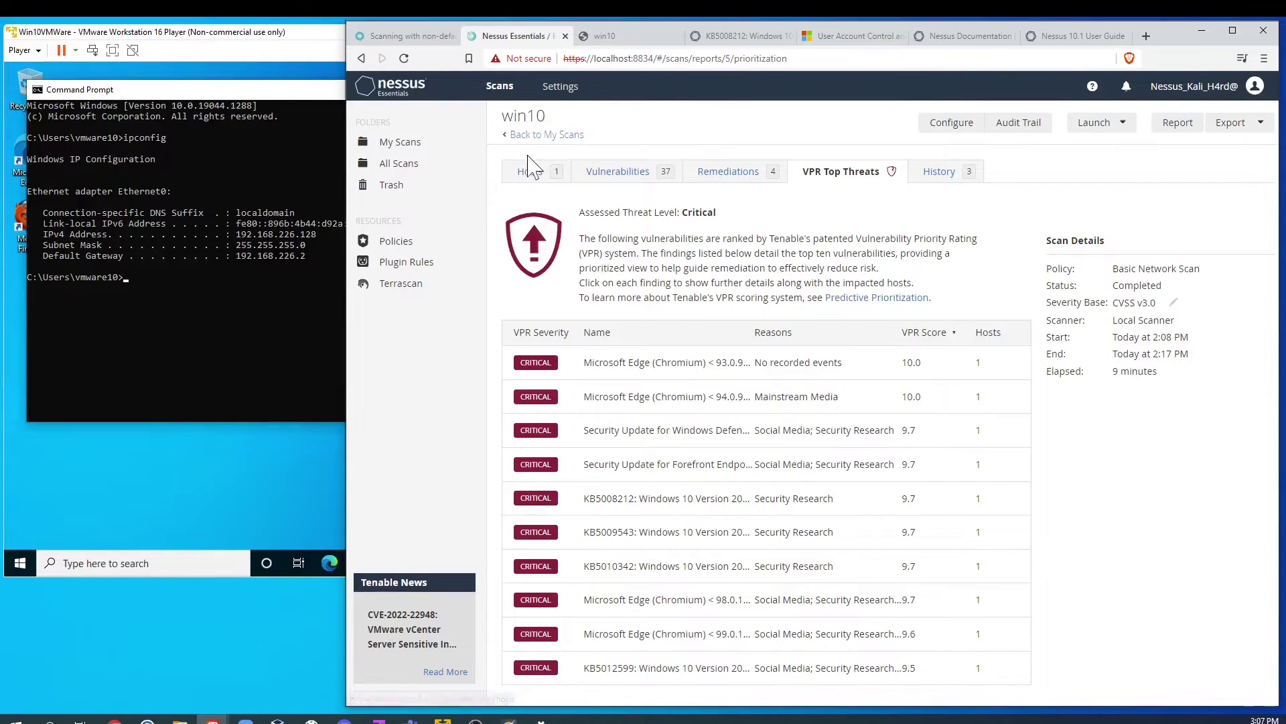
{"action": "left_click", "coordinate": [1267, 125]}
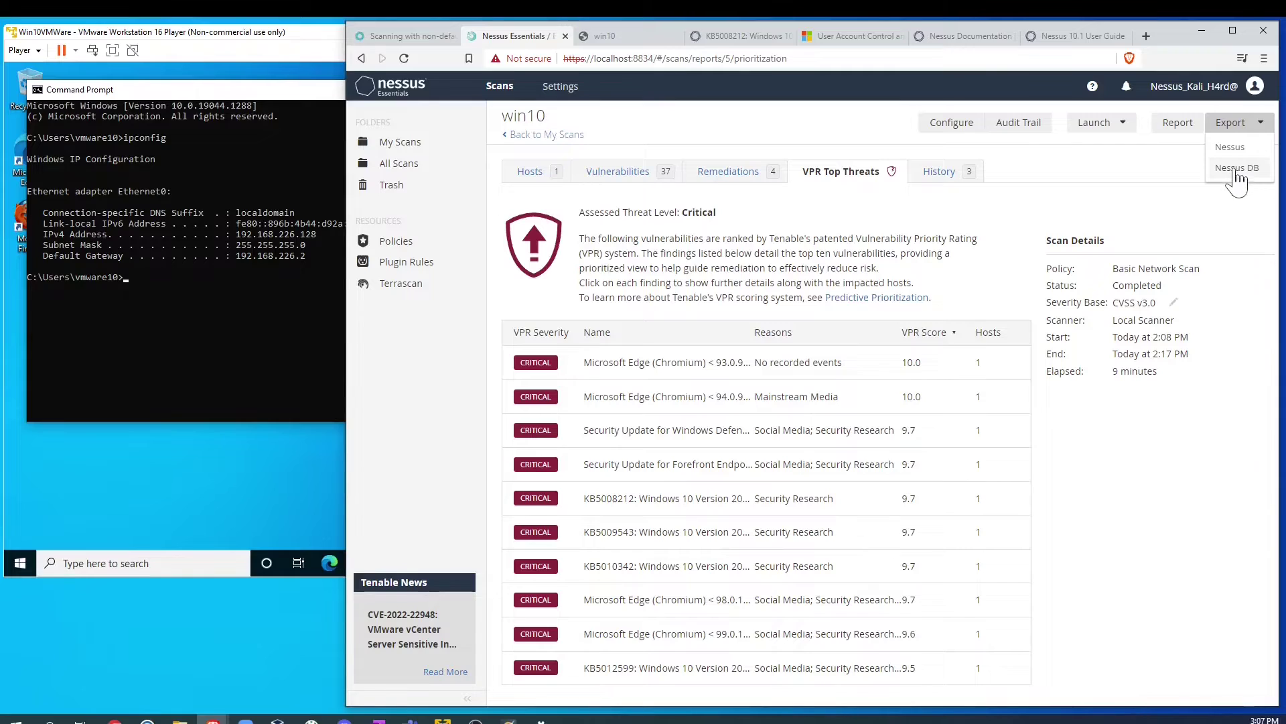
{"action": "left_click", "coordinate": [1237, 169]}
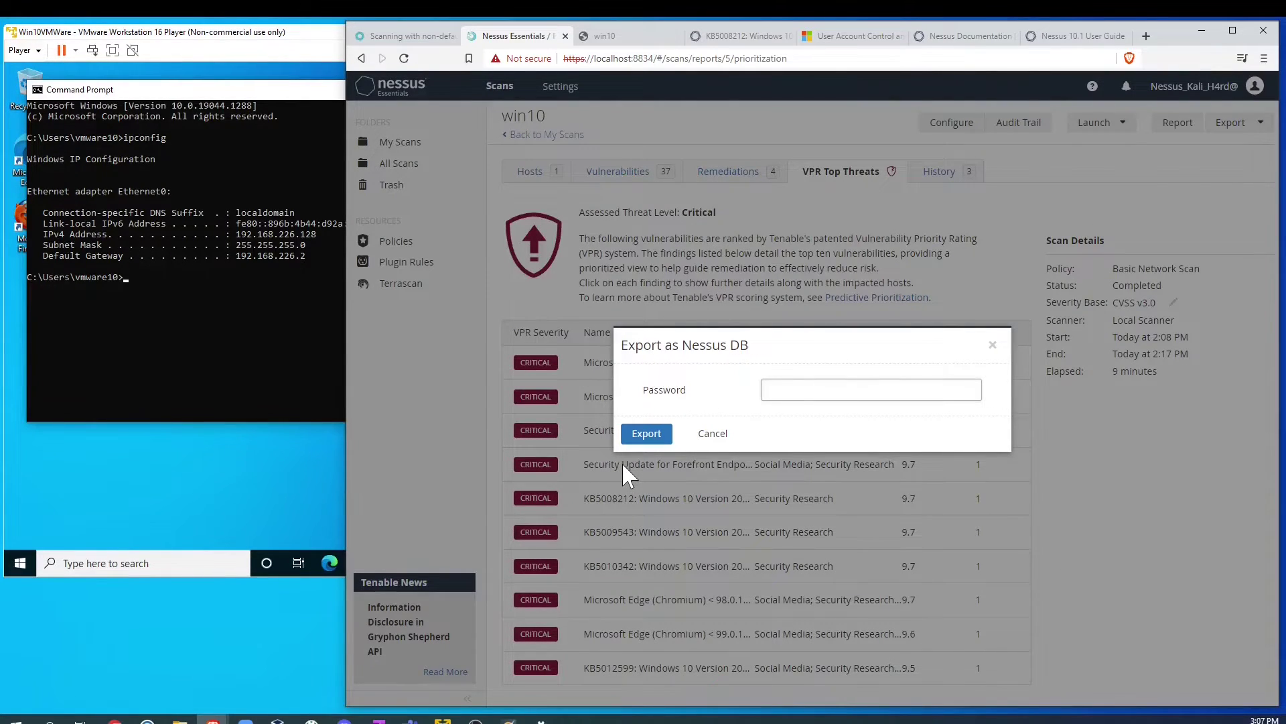
{"action": "left_click", "coordinate": [992, 345]}
{"action": "left_click", "coordinate": [1237, 122]}
{"action": "left_click", "coordinate": [1231, 150]}
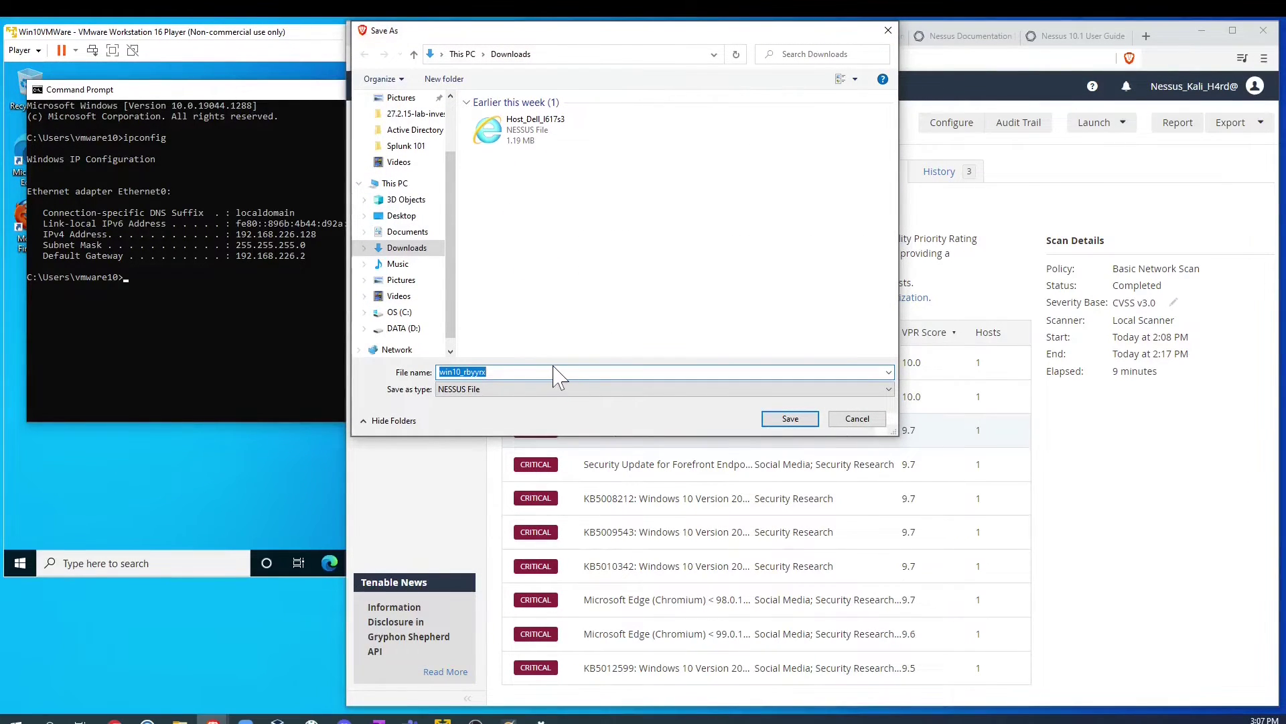
{"action": "left_click", "coordinate": [888, 30]}
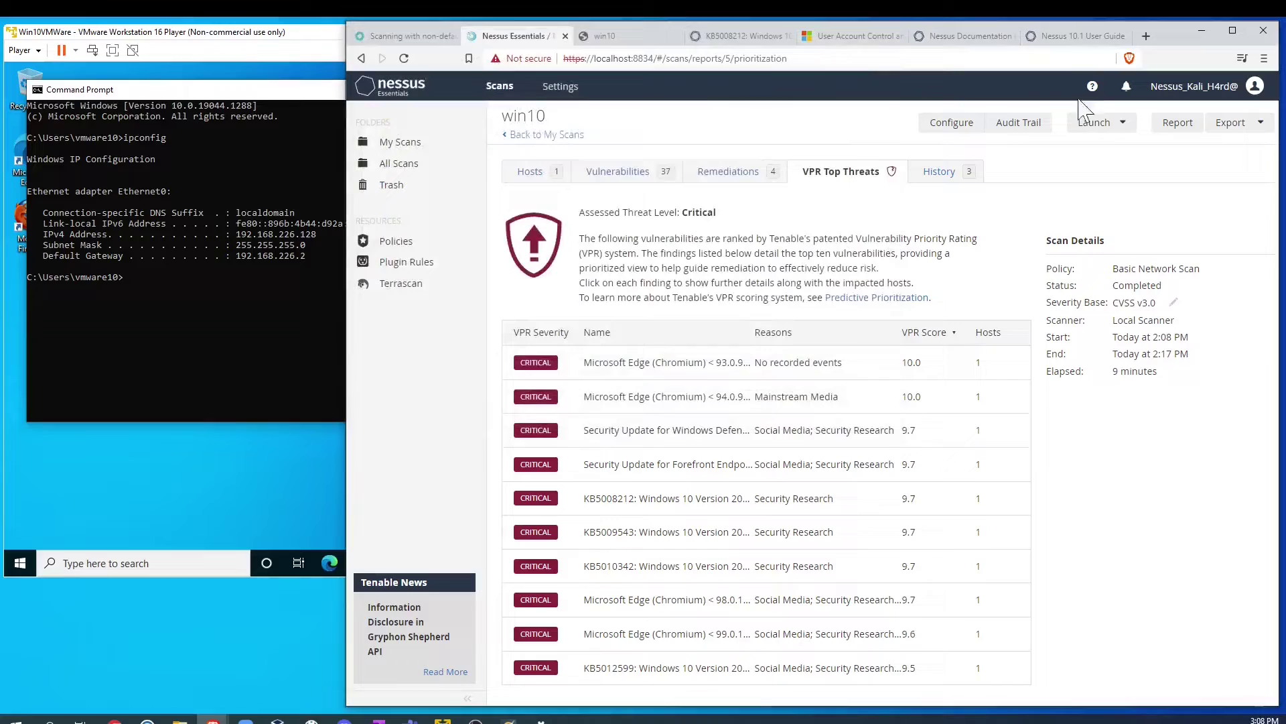
{"action": "left_click", "coordinate": [1122, 125]}
Step: Go back to My Scans, open and cancel the Import dialog, then view the empty Policies page
{"action": "left_click", "coordinate": [536, 135]}
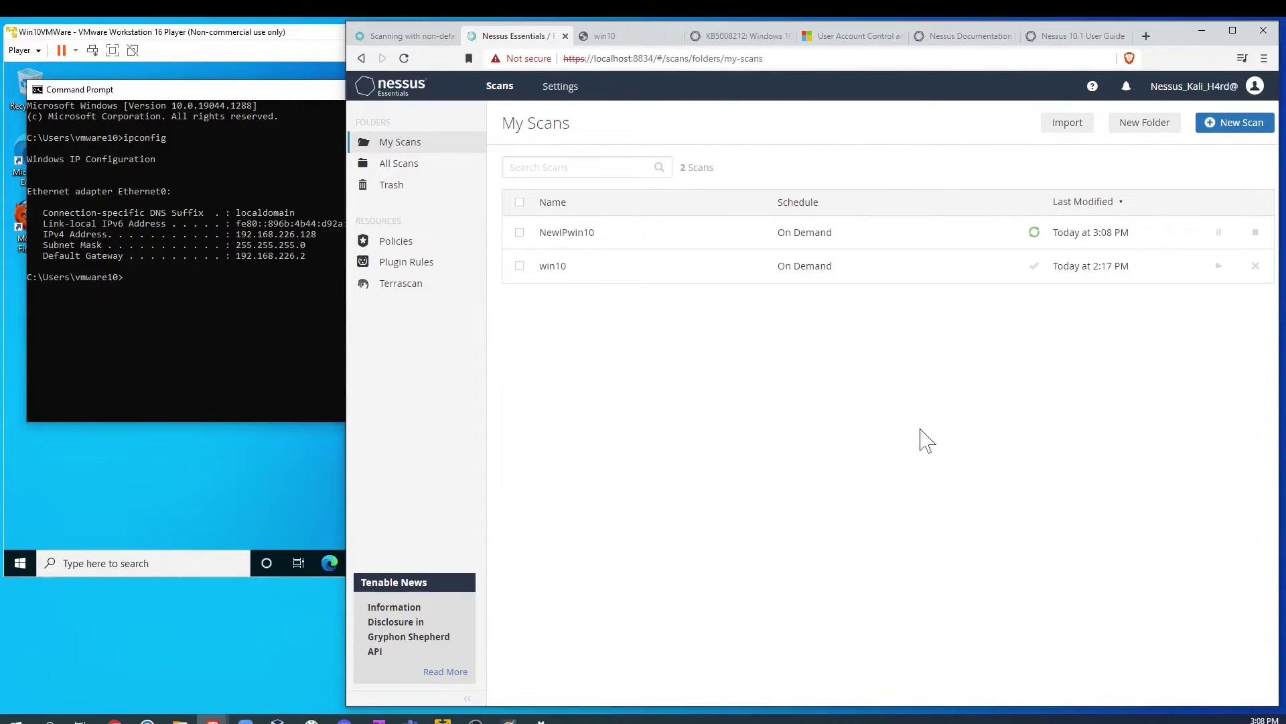
{"action": "left_click", "coordinate": [1067, 125]}
{"action": "left_click", "coordinate": [888, 31]}
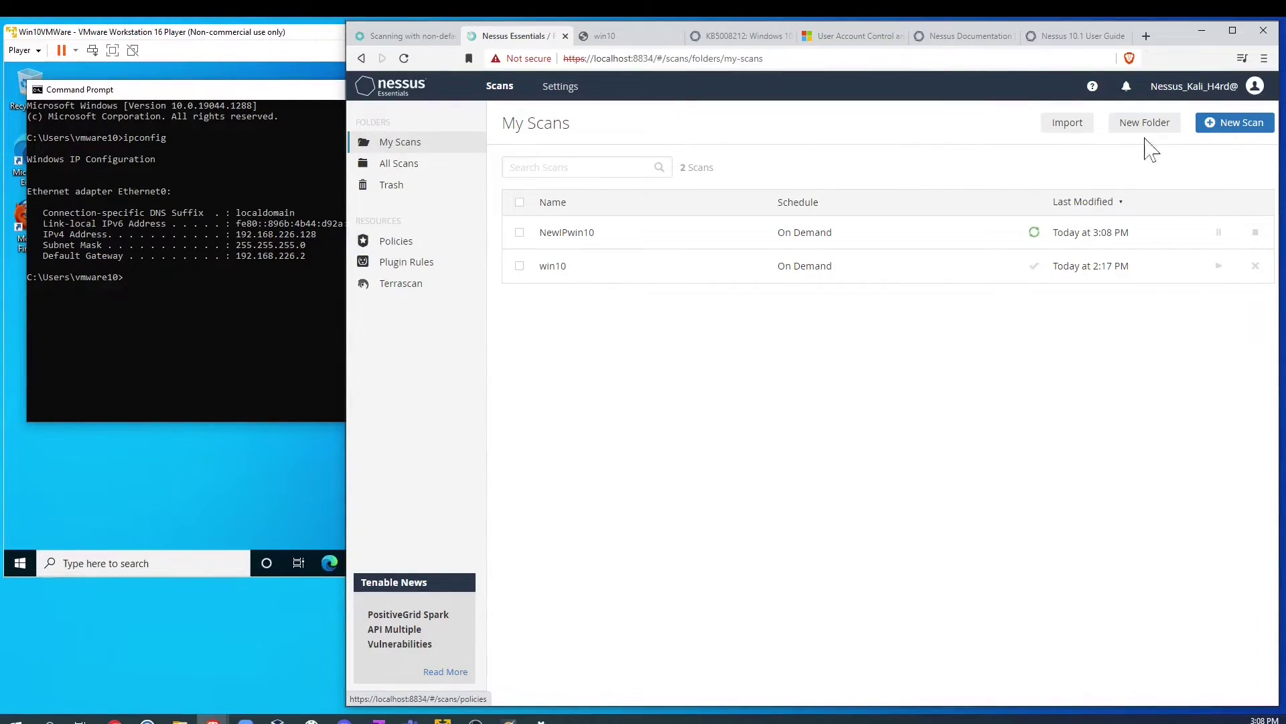
{"action": "left_click", "coordinate": [429, 247]}
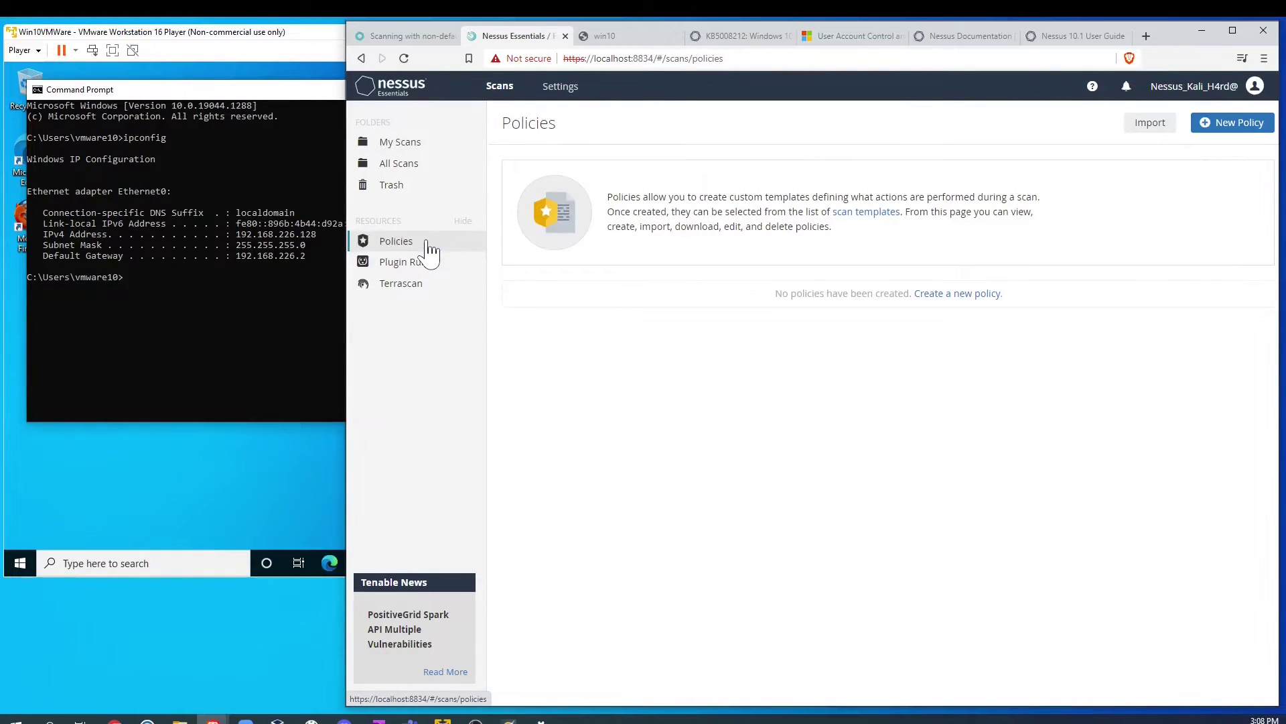
Step: Browse the Policy Templates for a new policy, then go back to the My Scans list
{"action": "left_click", "coordinate": [950, 295]}
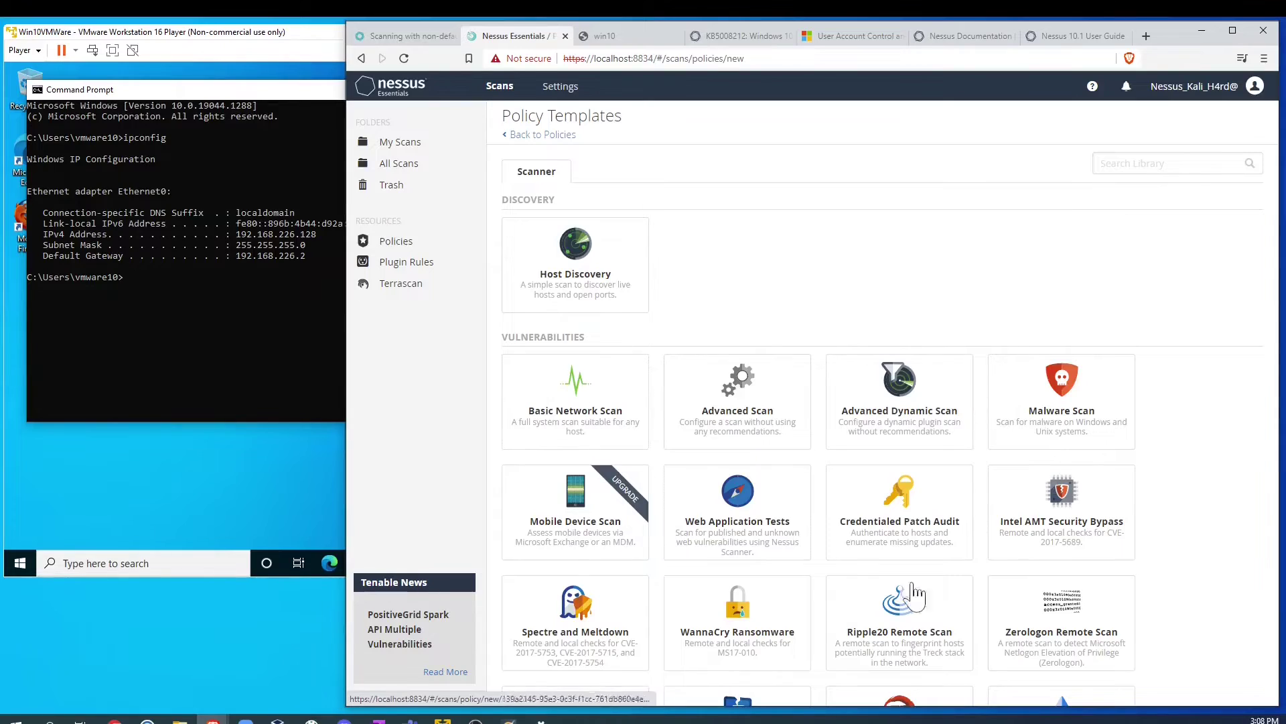
{"action": "scroll", "coordinate": [915, 595], "scroll_direction": "down", "scroll_amount": 3}
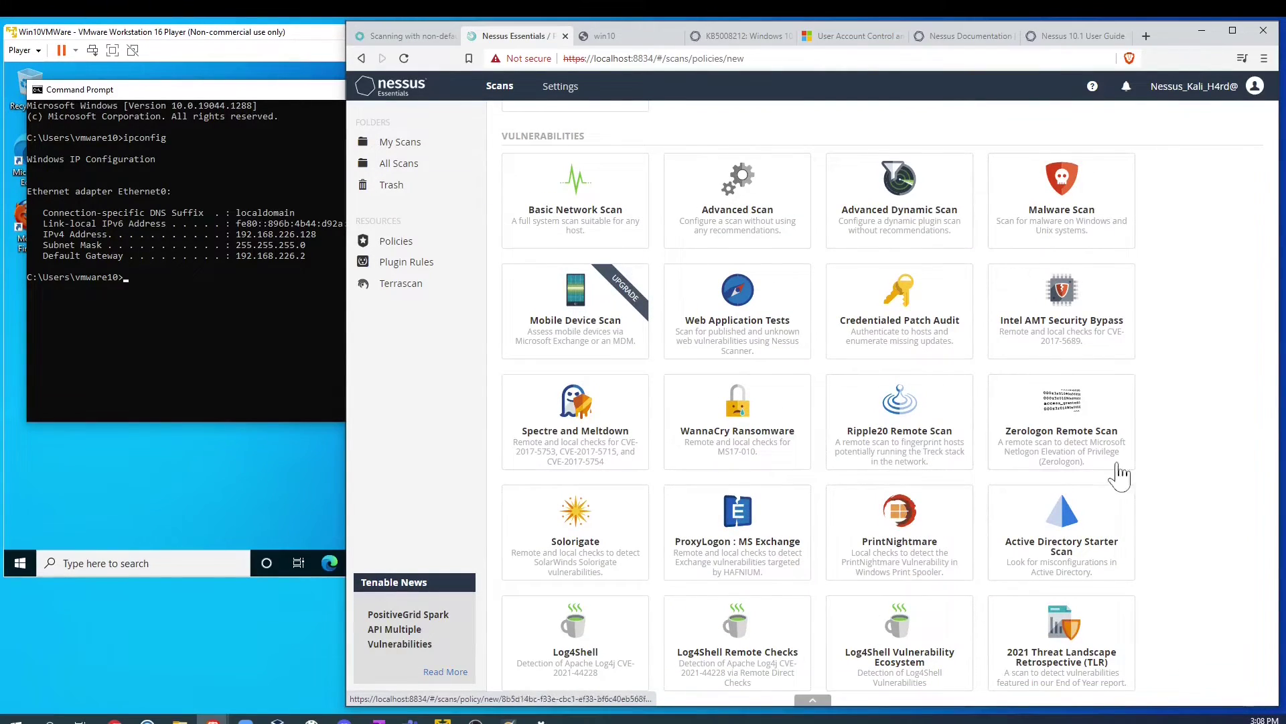
{"action": "scroll", "coordinate": [1120, 473], "scroll_direction": "down", "scroll_amount": 3}
{"action": "scroll", "coordinate": [761, 495], "scroll_direction": "down", "scroll_amount": 2}
{"action": "scroll", "coordinate": [868, 539], "scroll_direction": "up", "scroll_amount": 3}
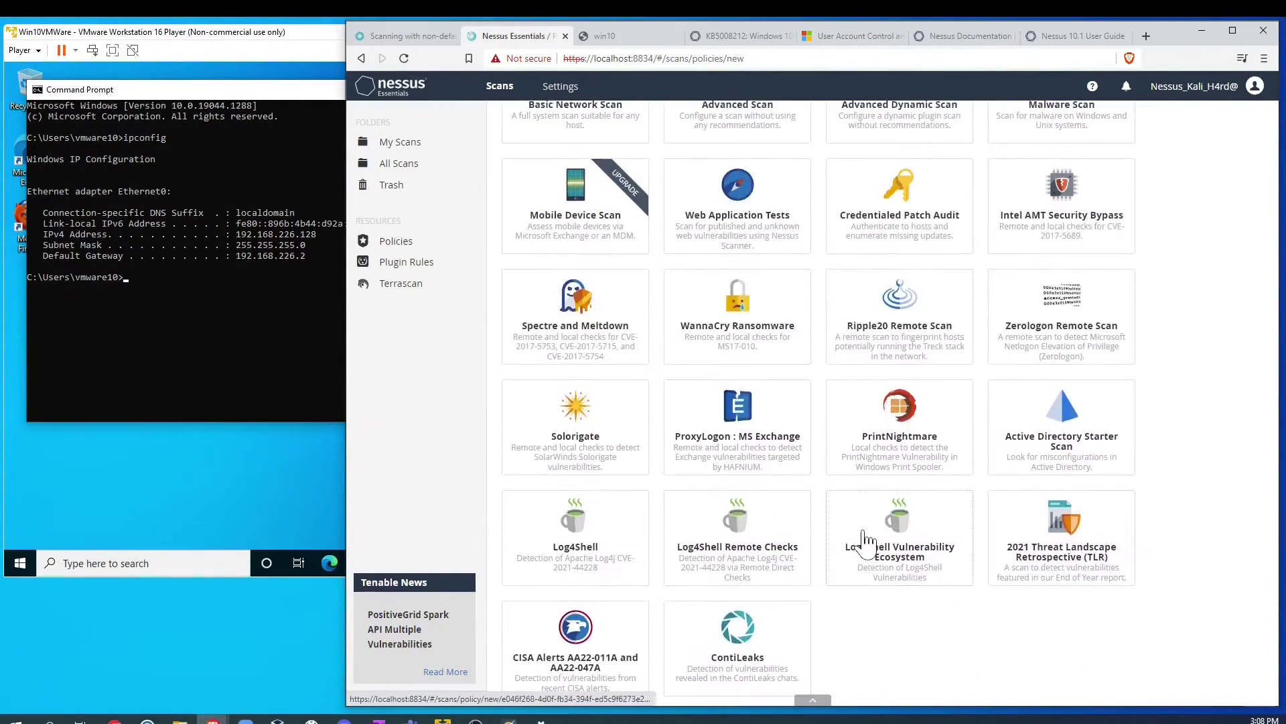
{"action": "scroll", "coordinate": [868, 540], "scroll_direction": "up", "scroll_amount": 5}
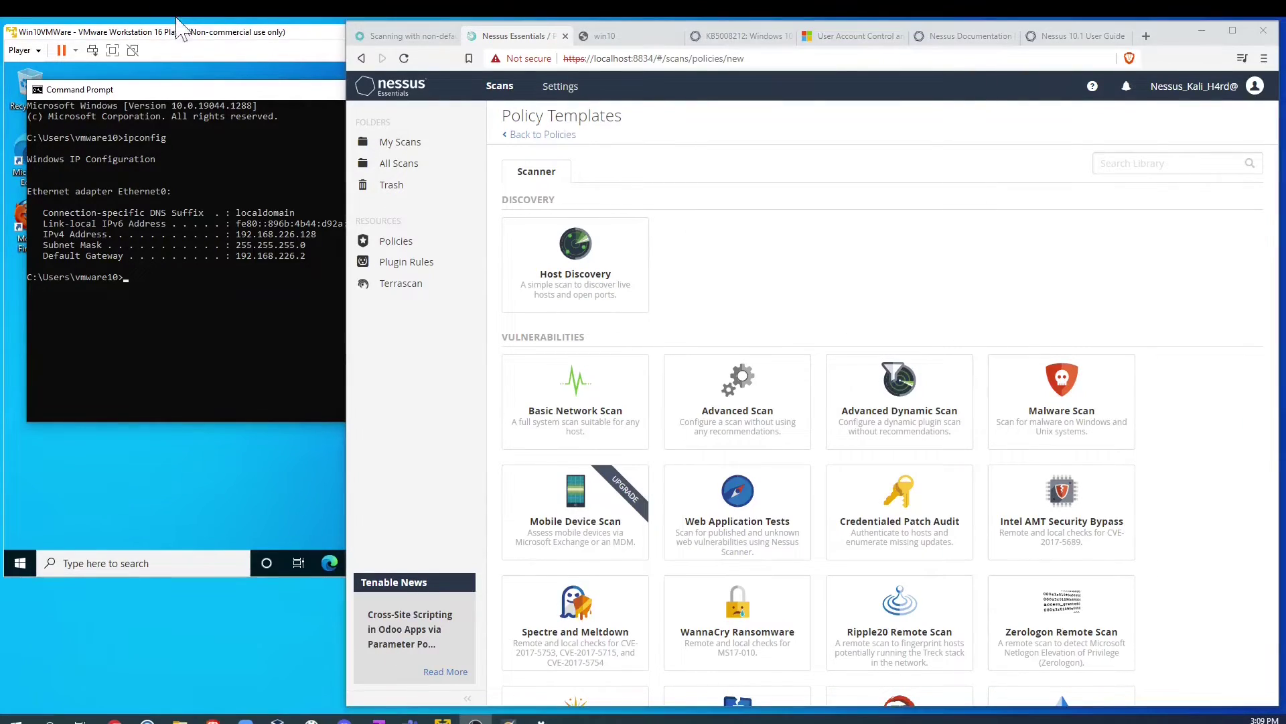
{"action": "left_click", "coordinate": [415, 150]}
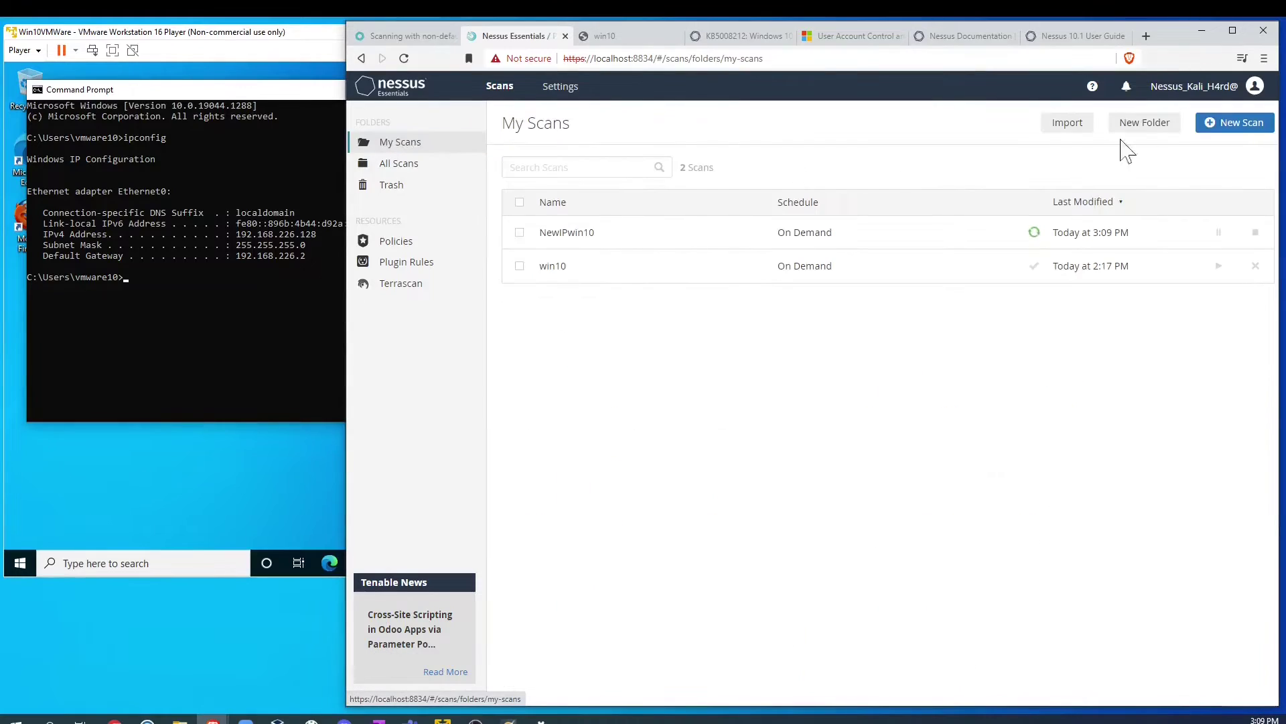
Step: Open the New Folder dialog on the My Scans page
{"action": "left_click", "coordinate": [1157, 128]}
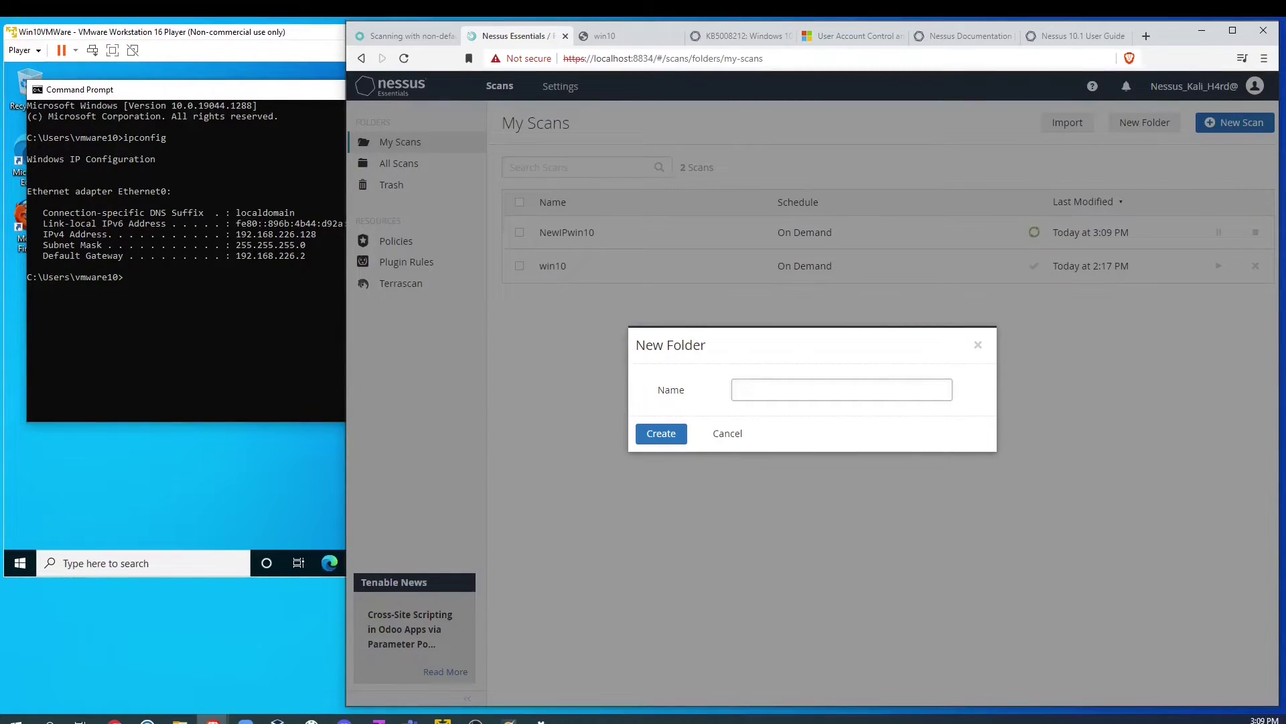
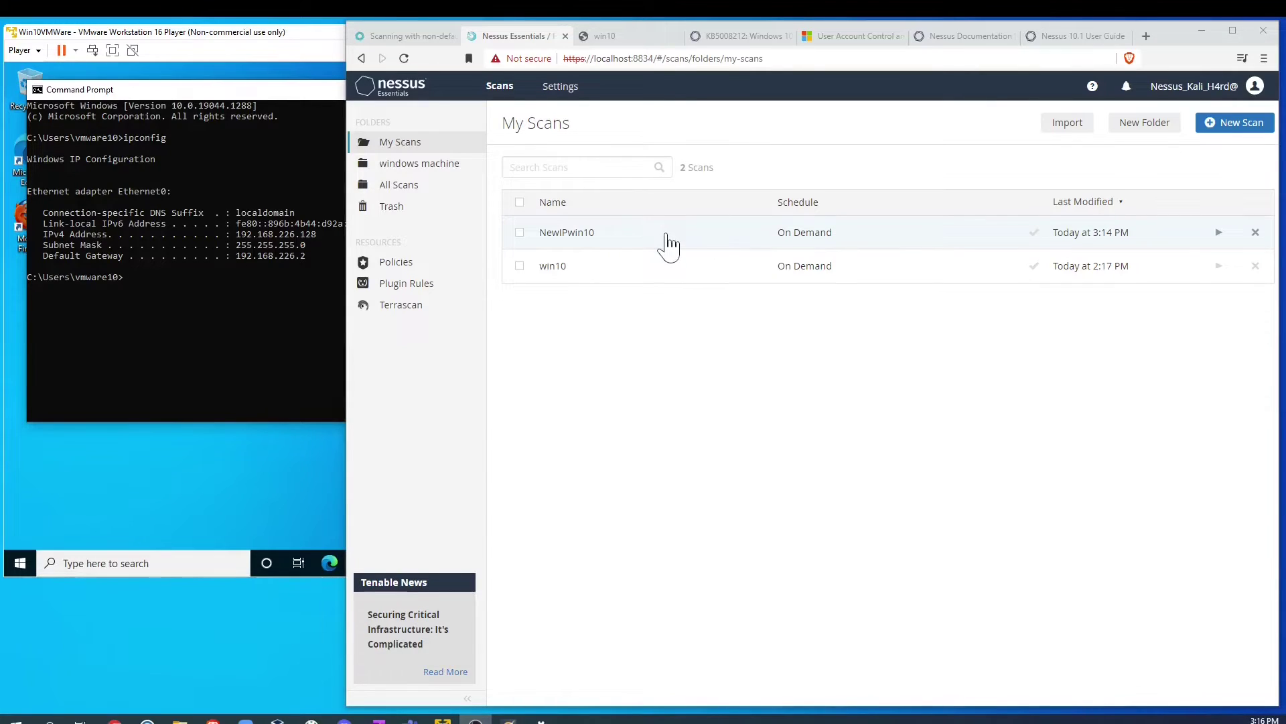
Step: Open the NewIPwin10 scan report and list all its vulnerabilities
{"action": "left_click", "coordinate": [631, 247]}
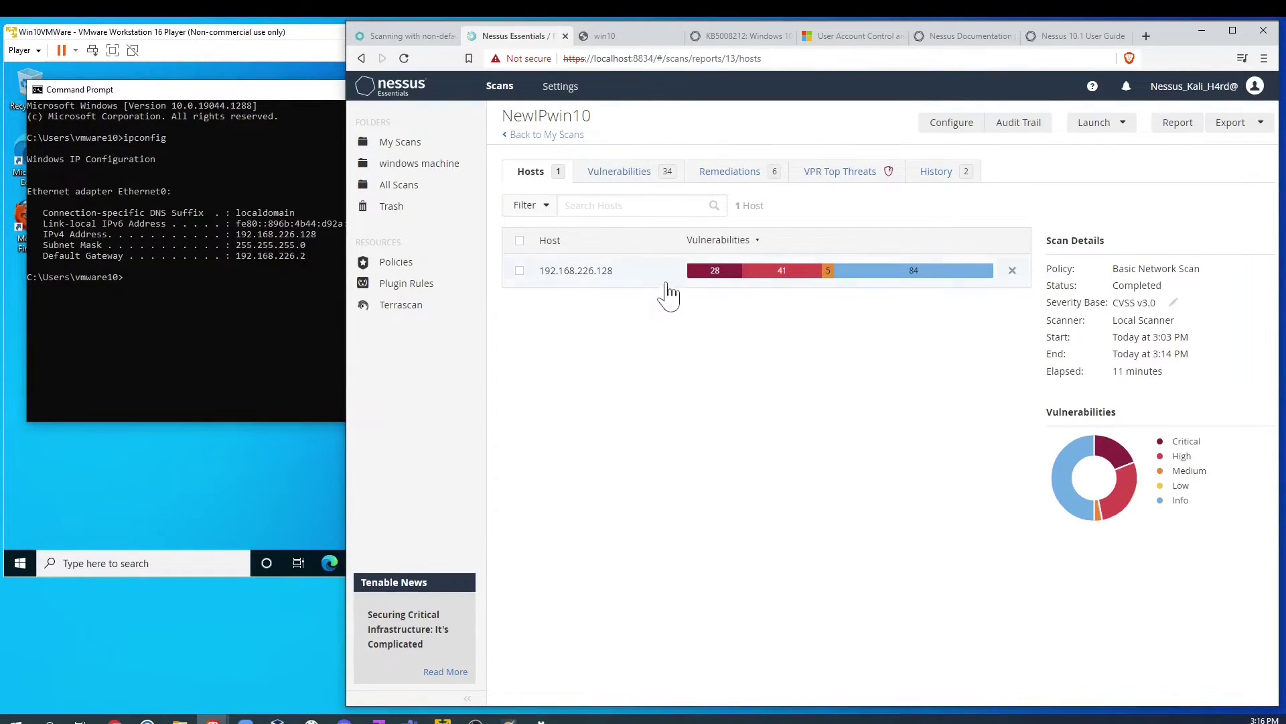
{"action": "mouse_move", "coordinate": [784, 288]}
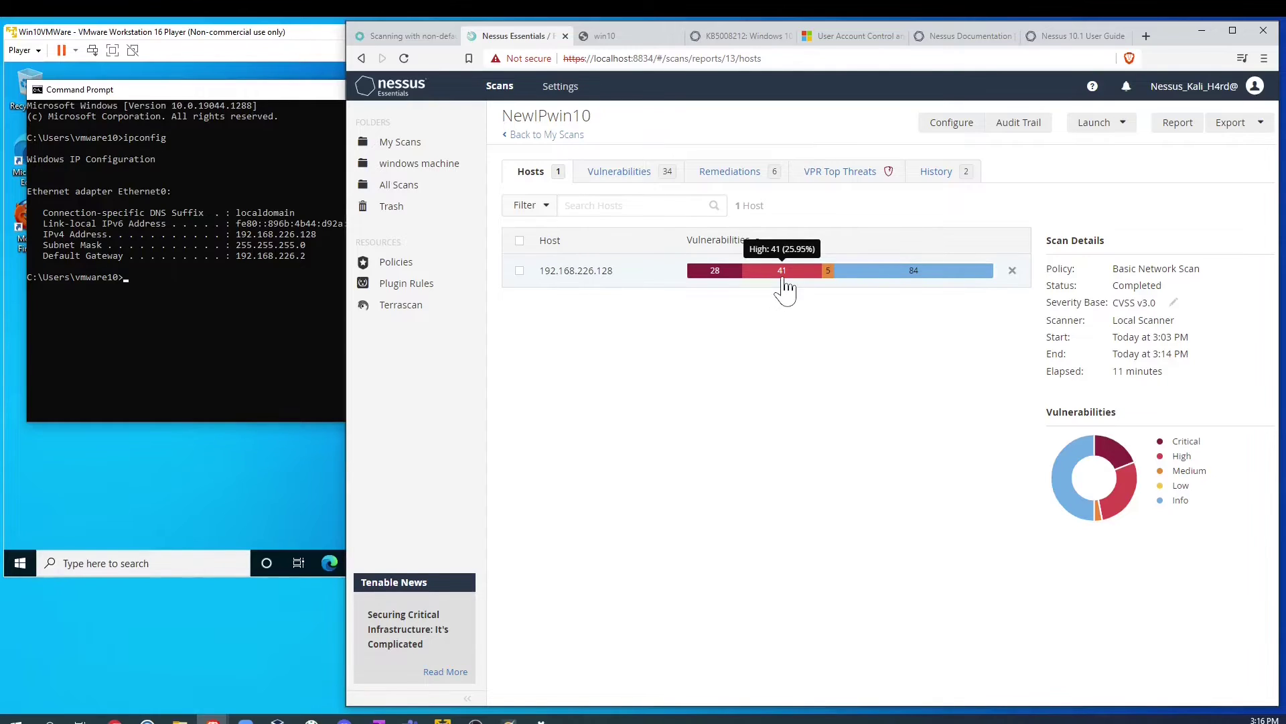
{"action": "left_click", "coordinate": [617, 176]}
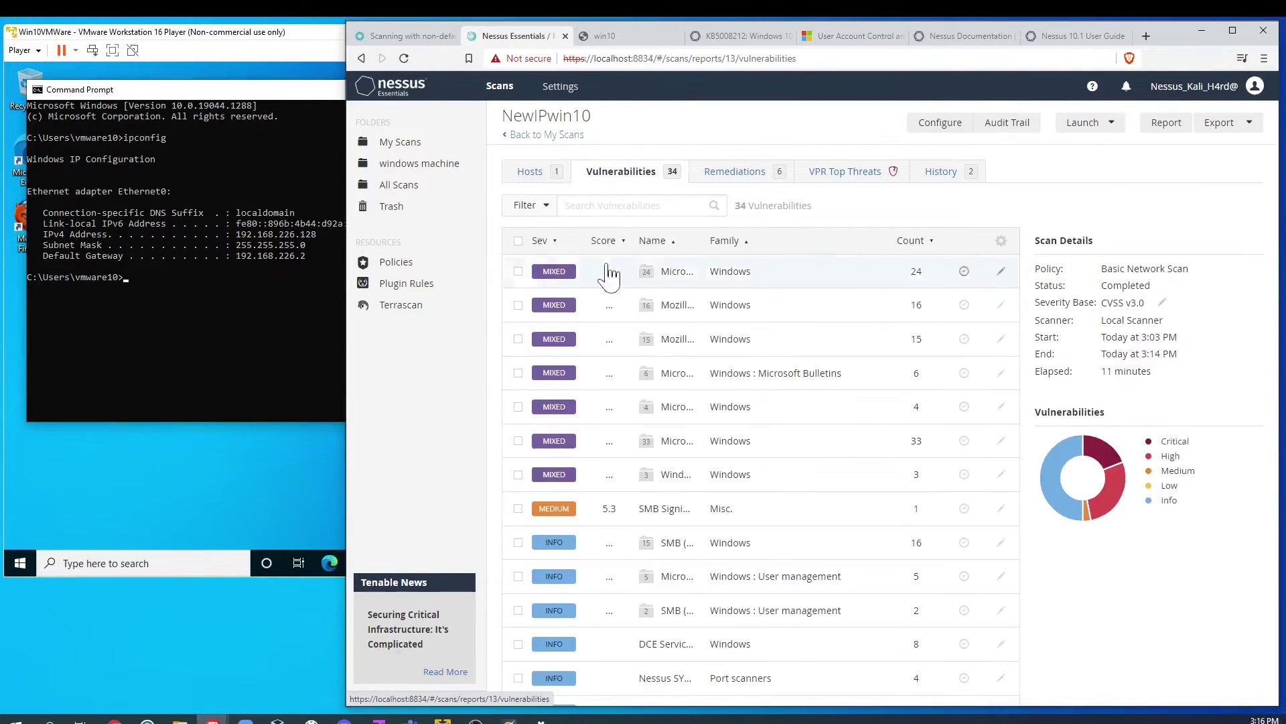
Step: Review the Microsoft Edge findings and the first Edge vulnerability's details, then return to the full list
{"action": "left_click", "coordinate": [555, 280]}
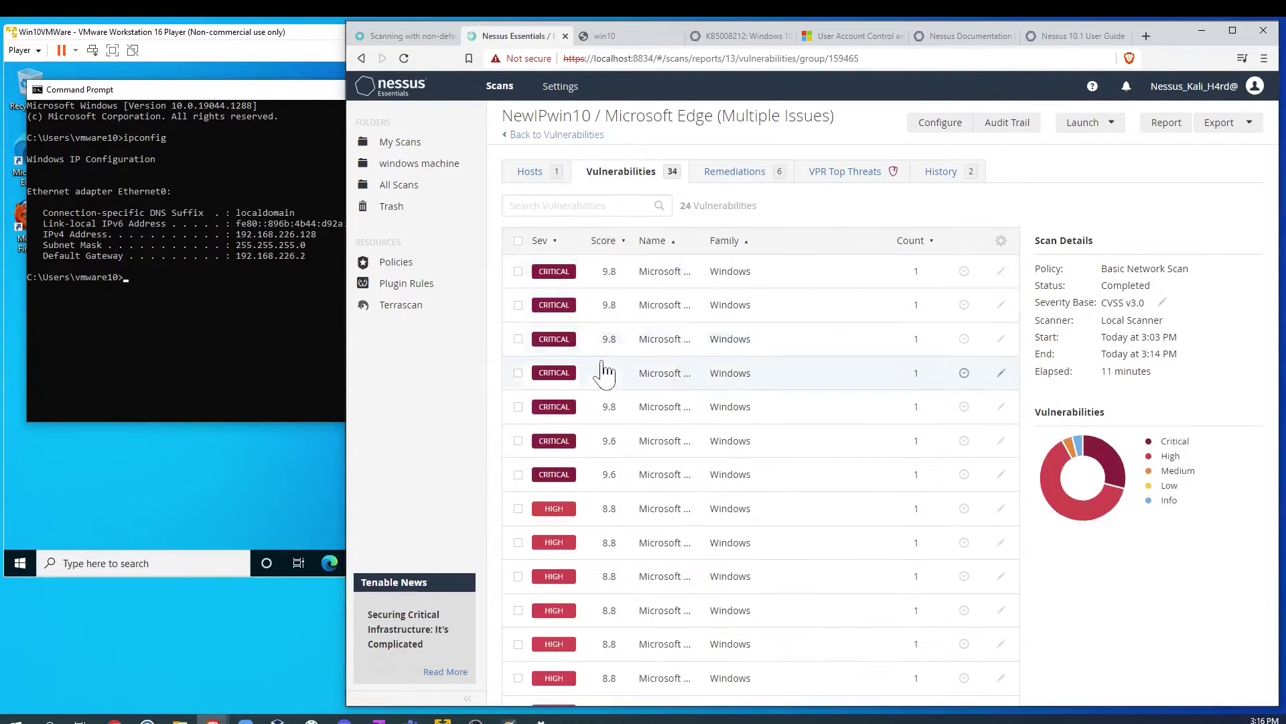
{"action": "scroll", "coordinate": [598, 590], "scroll_direction": "down", "scroll_amount": 5}
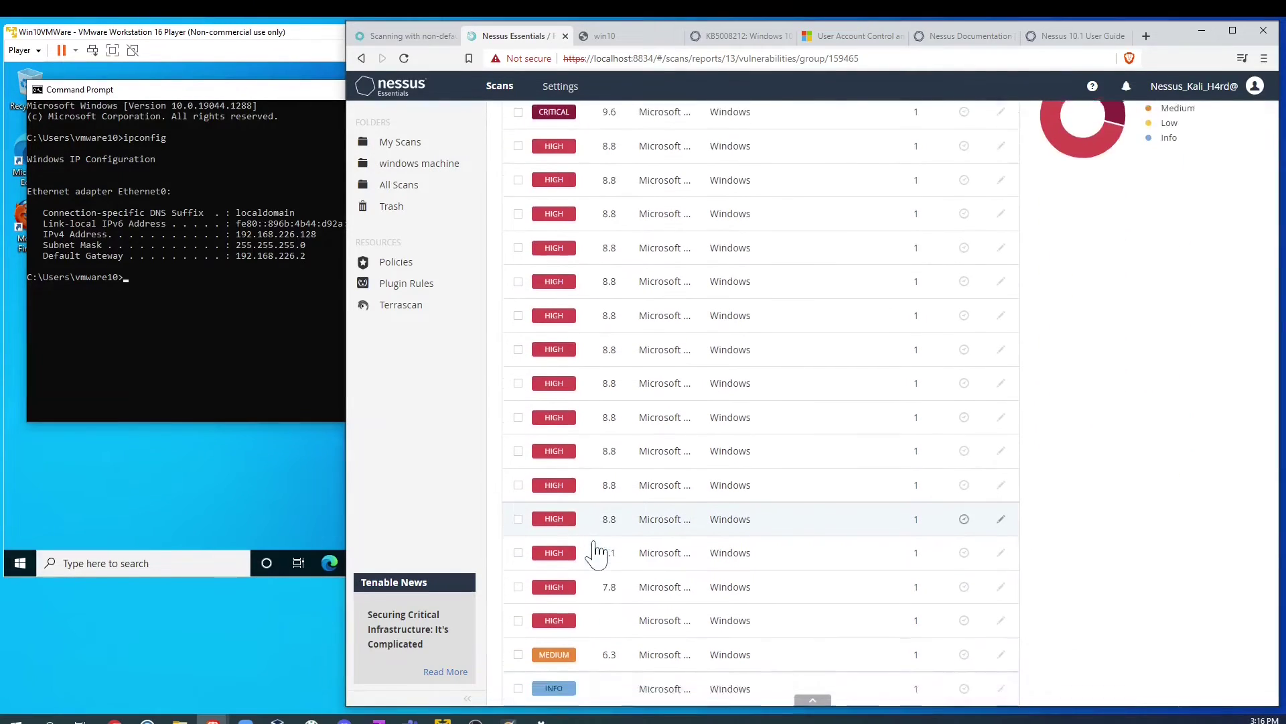
{"action": "scroll", "coordinate": [566, 360], "scroll_direction": "up", "scroll_amount": 6}
{"action": "left_click", "coordinate": [660, 284]}
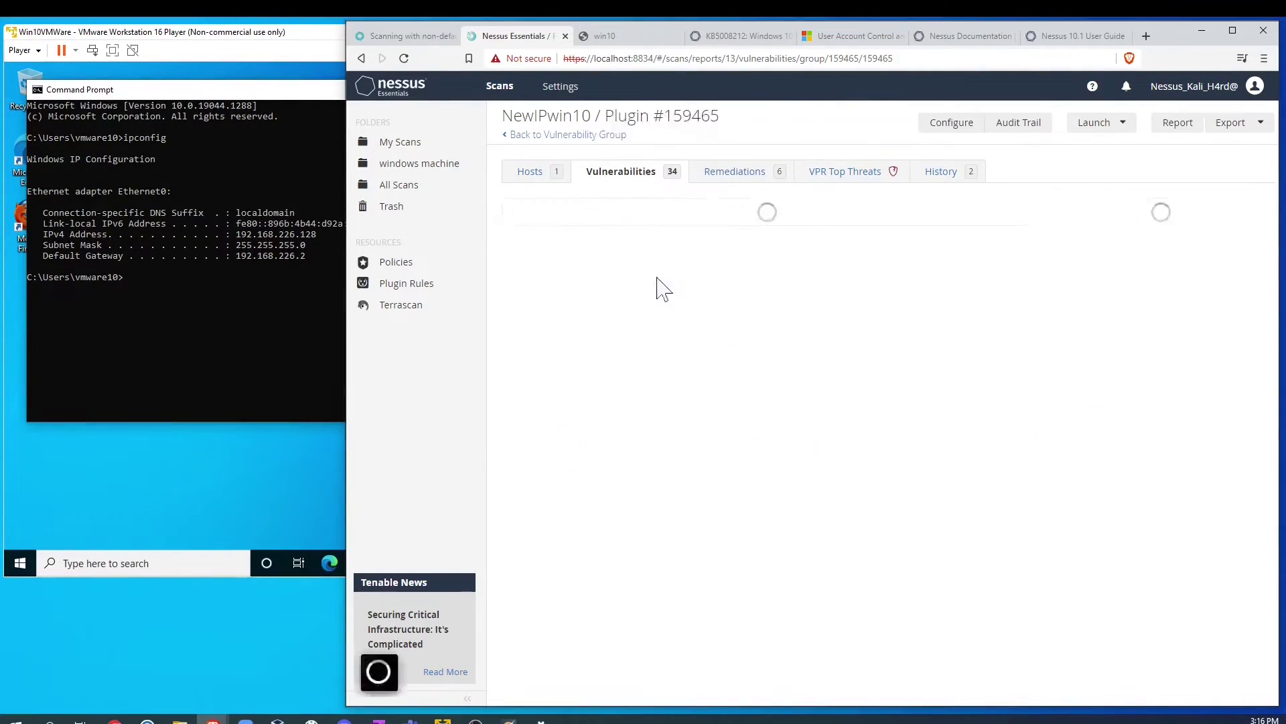
{"action": "left_click_drag", "start_coordinate": [566, 213], "coordinate": [719, 213]}
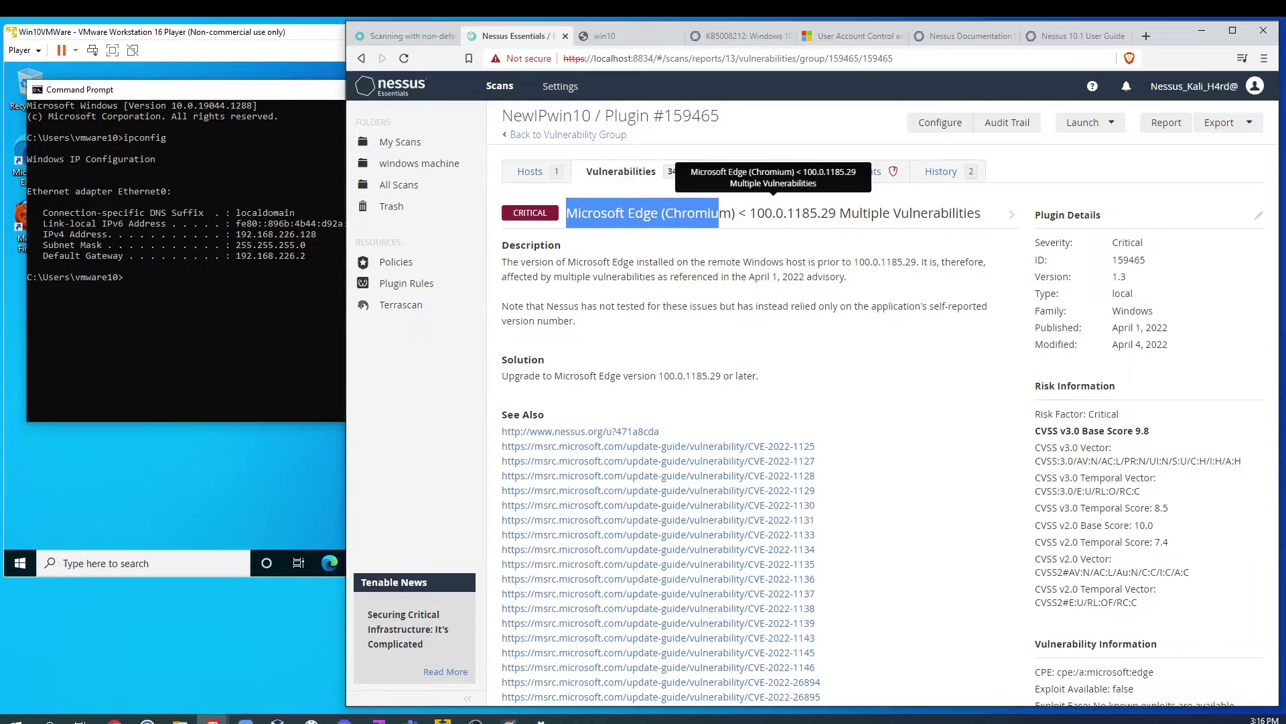
{"action": "left_click", "coordinate": [536, 135]}
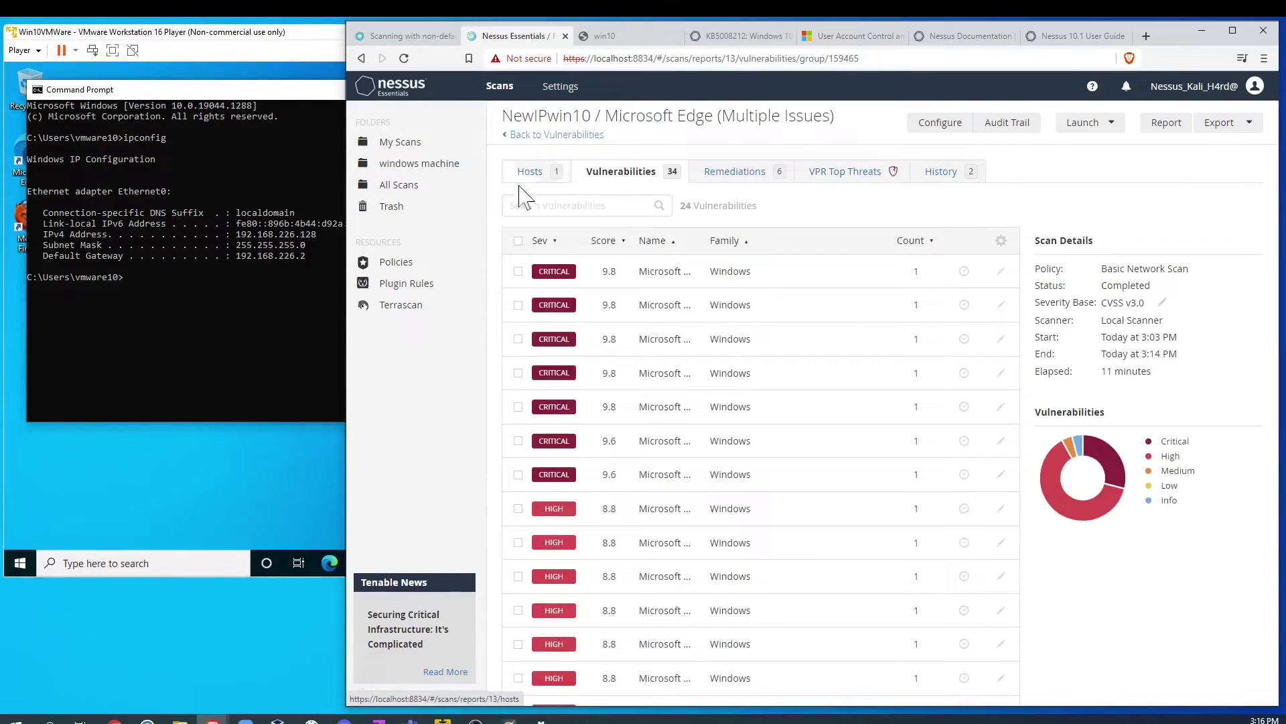
{"action": "left_click", "coordinate": [523, 136]}
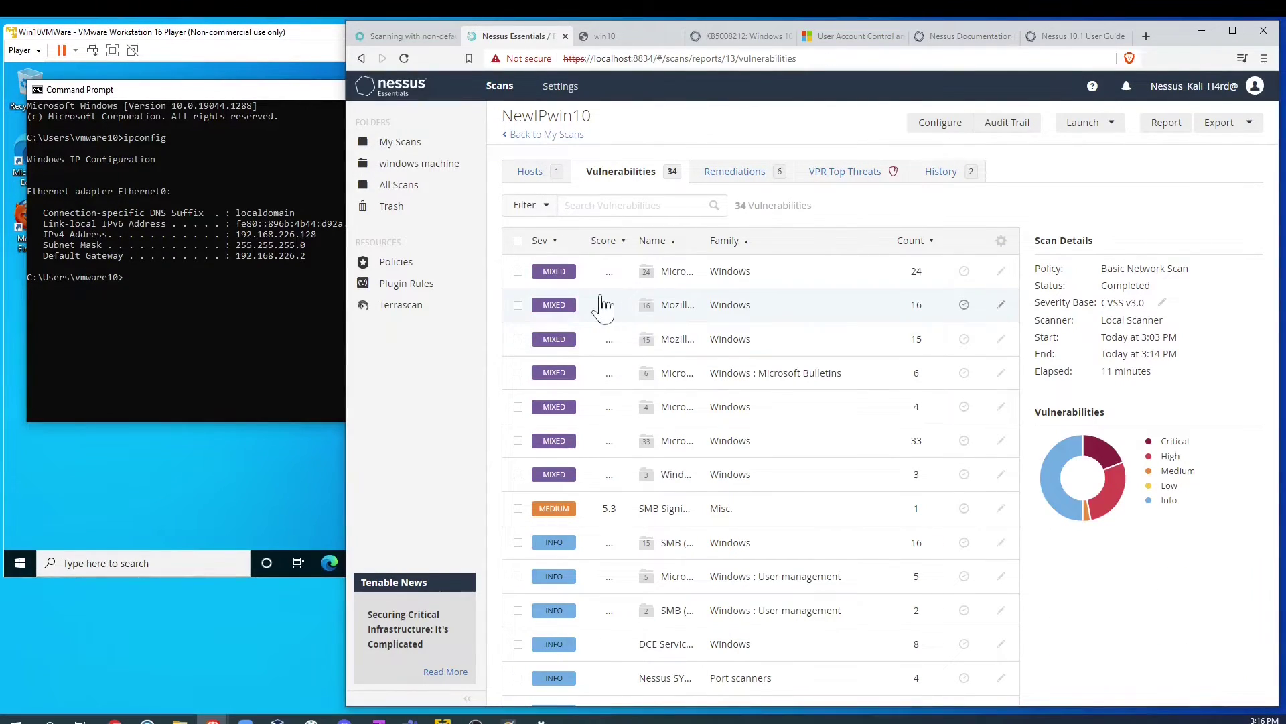
Step: Review the first Mozilla Firefox ESR vulnerability, then return to the 34-vulnerability list
{"action": "left_click", "coordinate": [573, 310]}
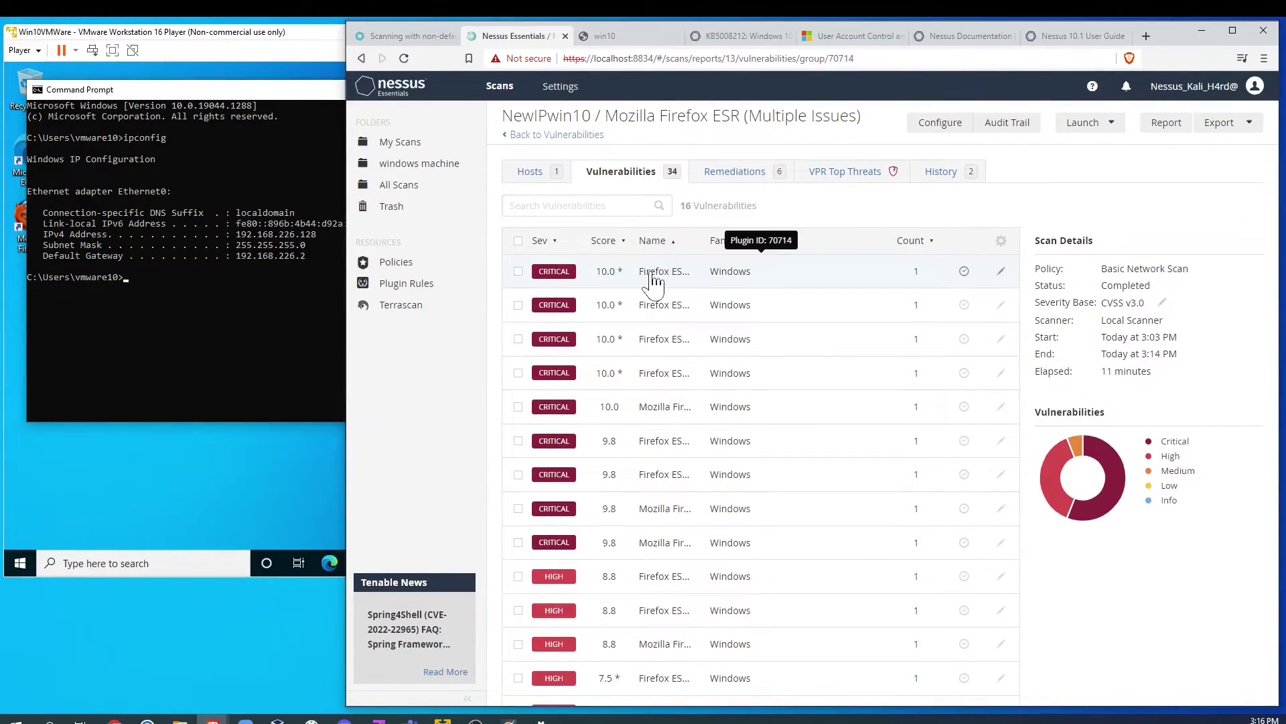
{"action": "left_click", "coordinate": [656, 276]}
{"action": "left_click_drag", "start_coordinate": [573, 214], "coordinate": [838, 215]}
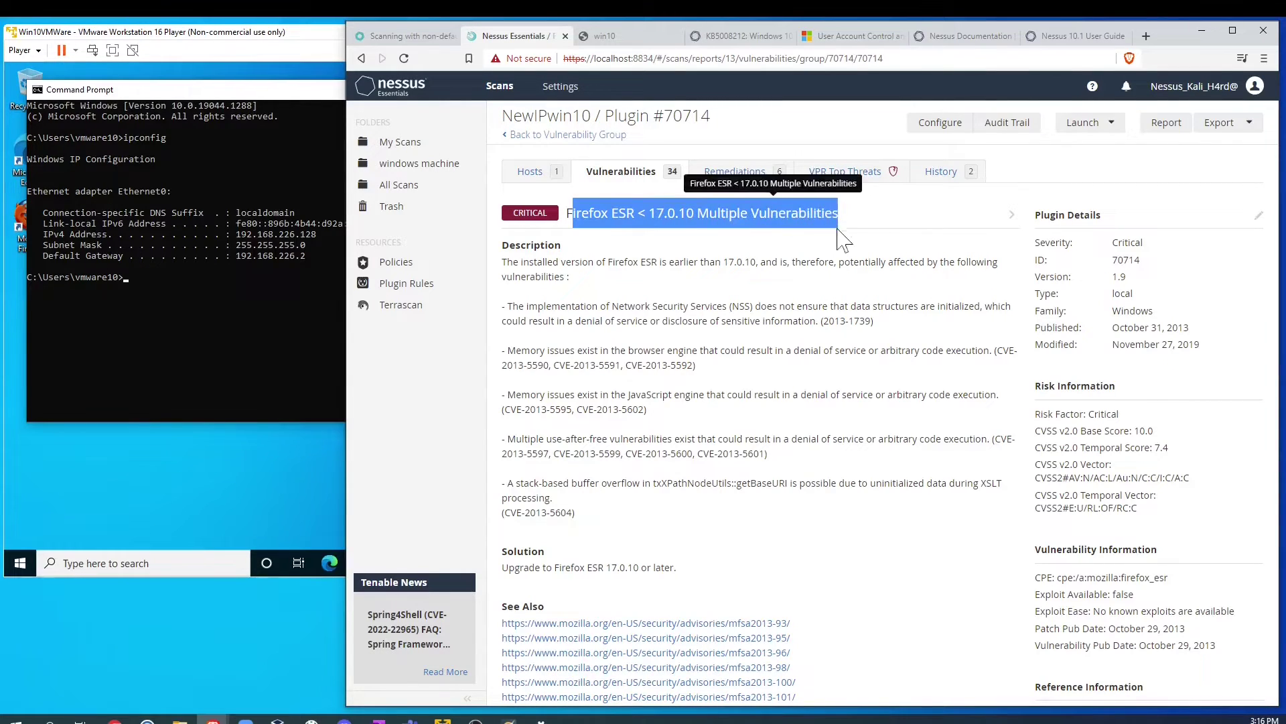
{"action": "left_click", "coordinate": [521, 136]}
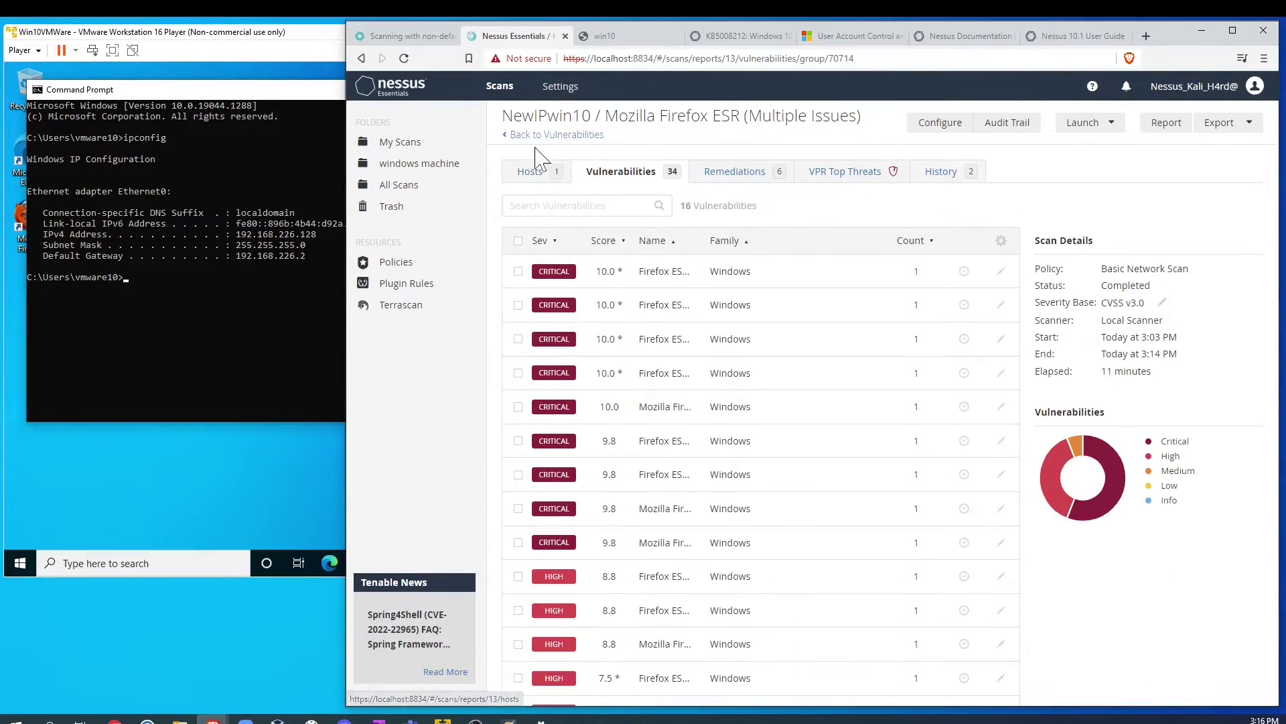
{"action": "left_click", "coordinate": [515, 135]}
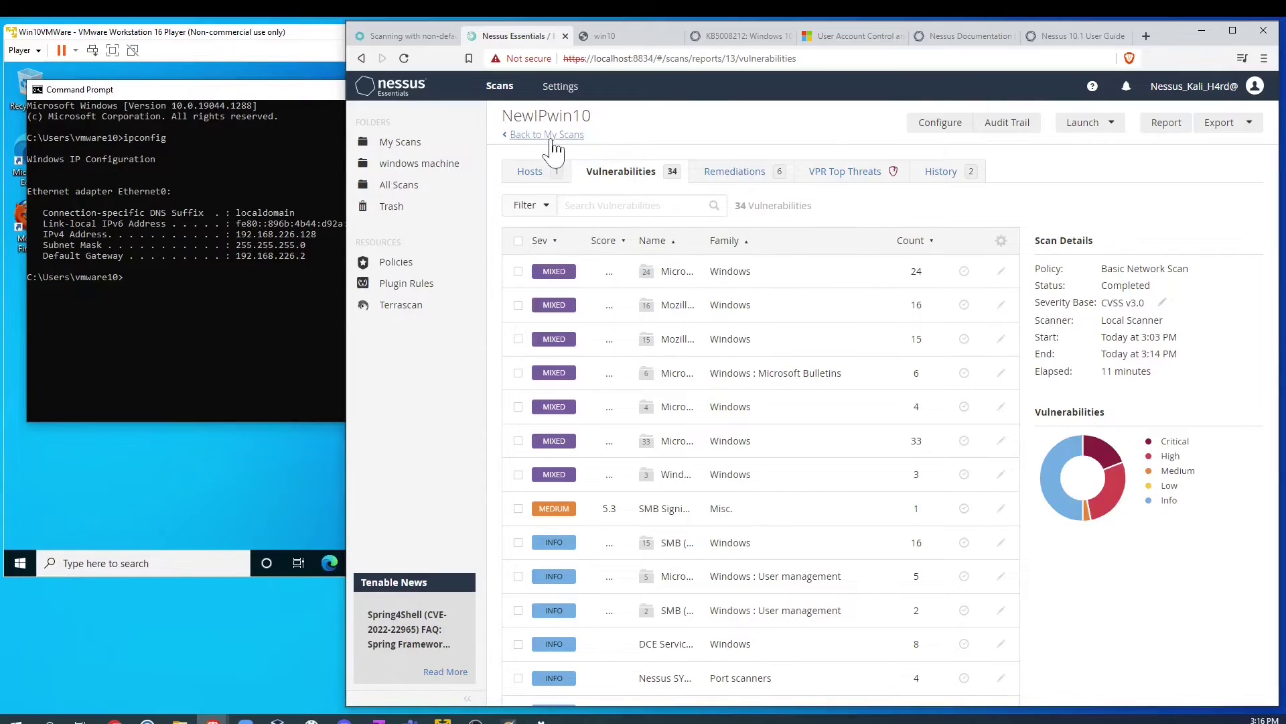
Step: Read the six remediations, highlighting the Microsoft Edge upgrade and Windows Defender entries
{"action": "left_click", "coordinate": [736, 174]}
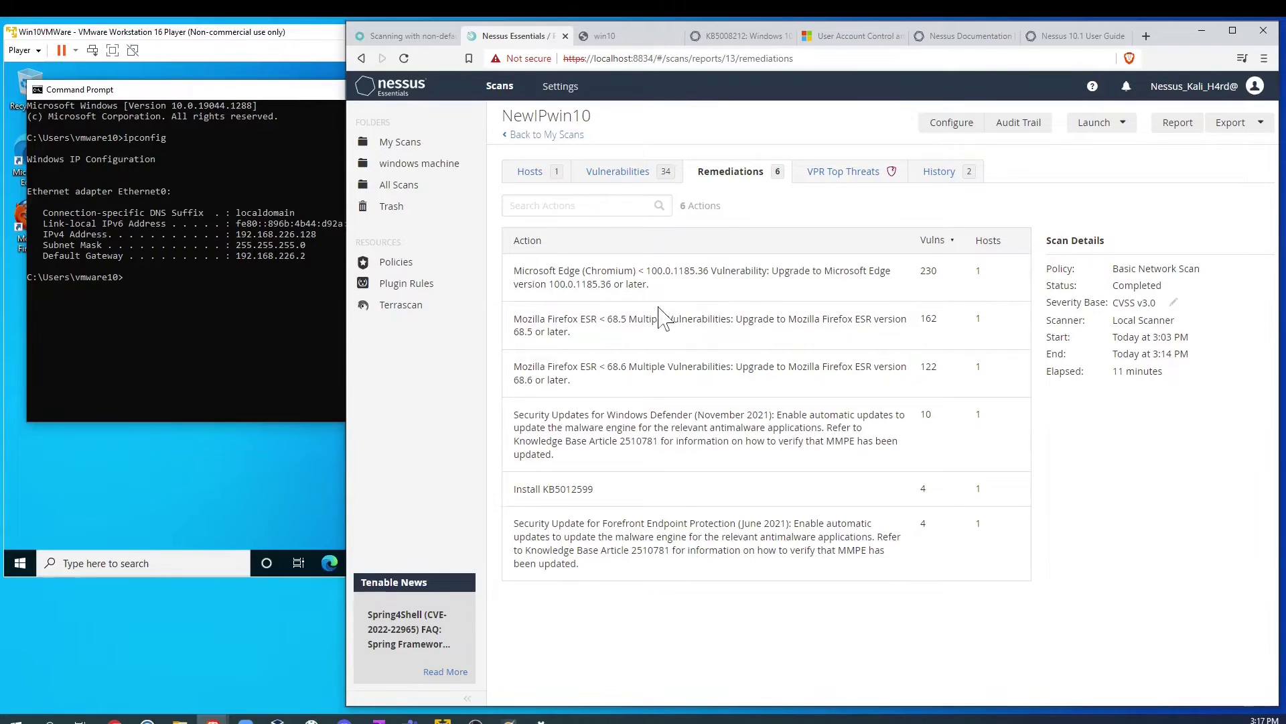
{"action": "left_click_drag", "start_coordinate": [653, 287], "coordinate": [511, 282]}
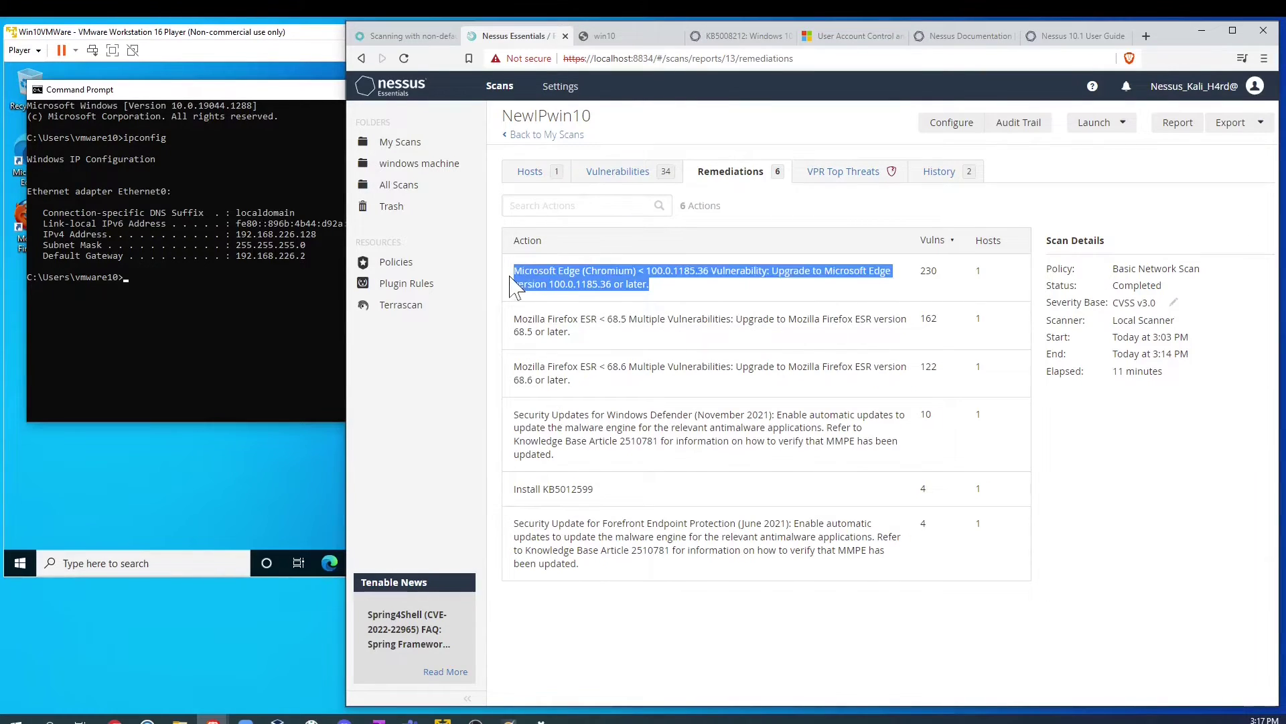
{"action": "left_click_drag", "start_coordinate": [578, 340], "coordinate": [506, 339]}
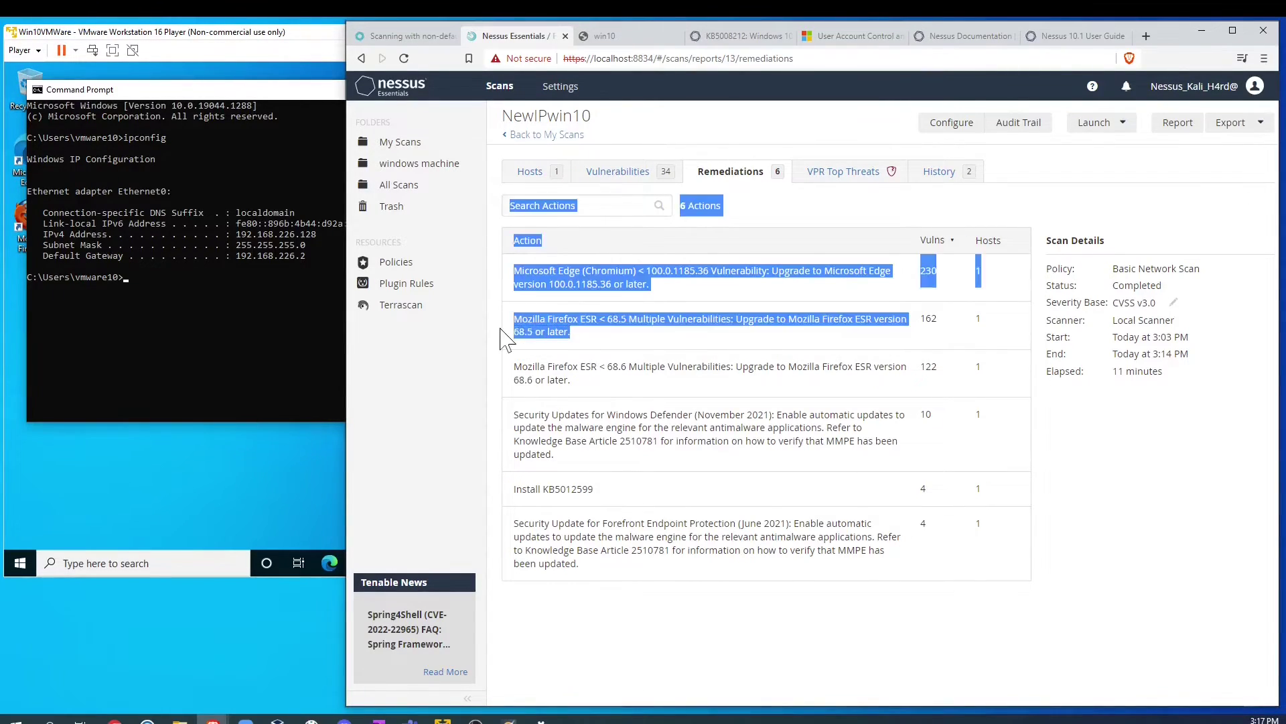
{"action": "left_click", "coordinate": [508, 339]}
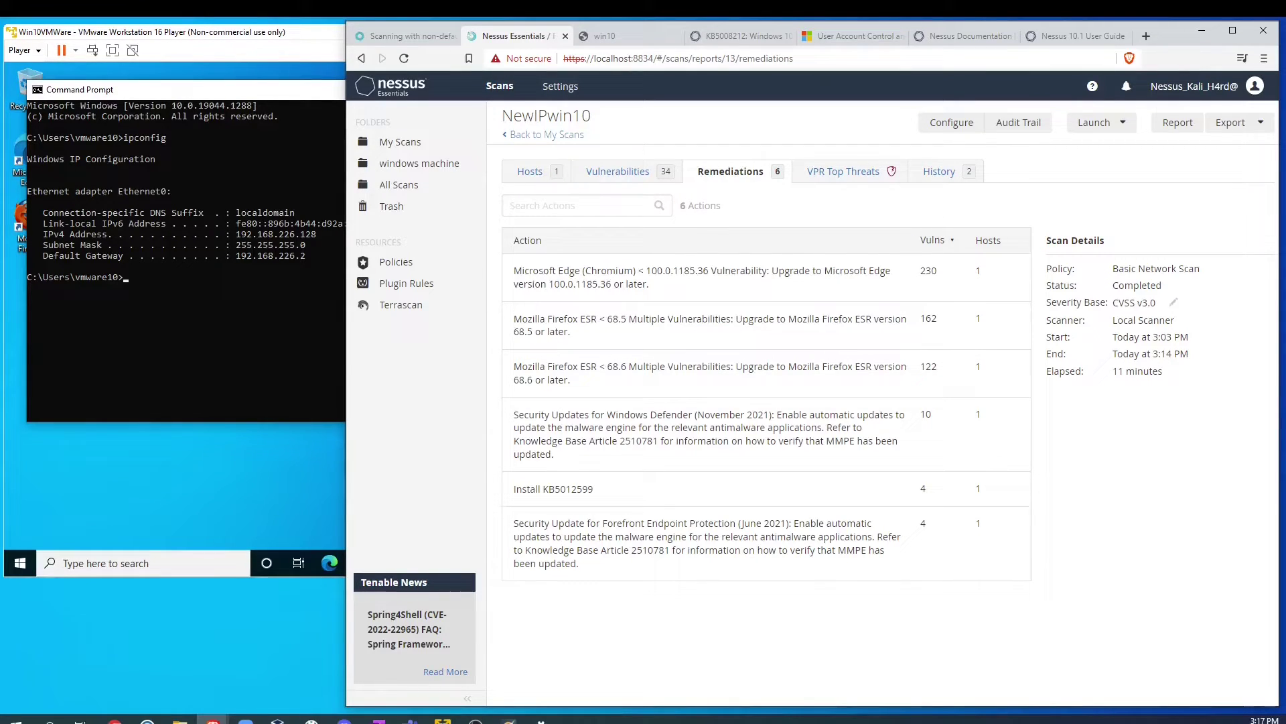
{"action": "left_click_drag", "start_coordinate": [505, 419], "coordinate": [898, 442]}
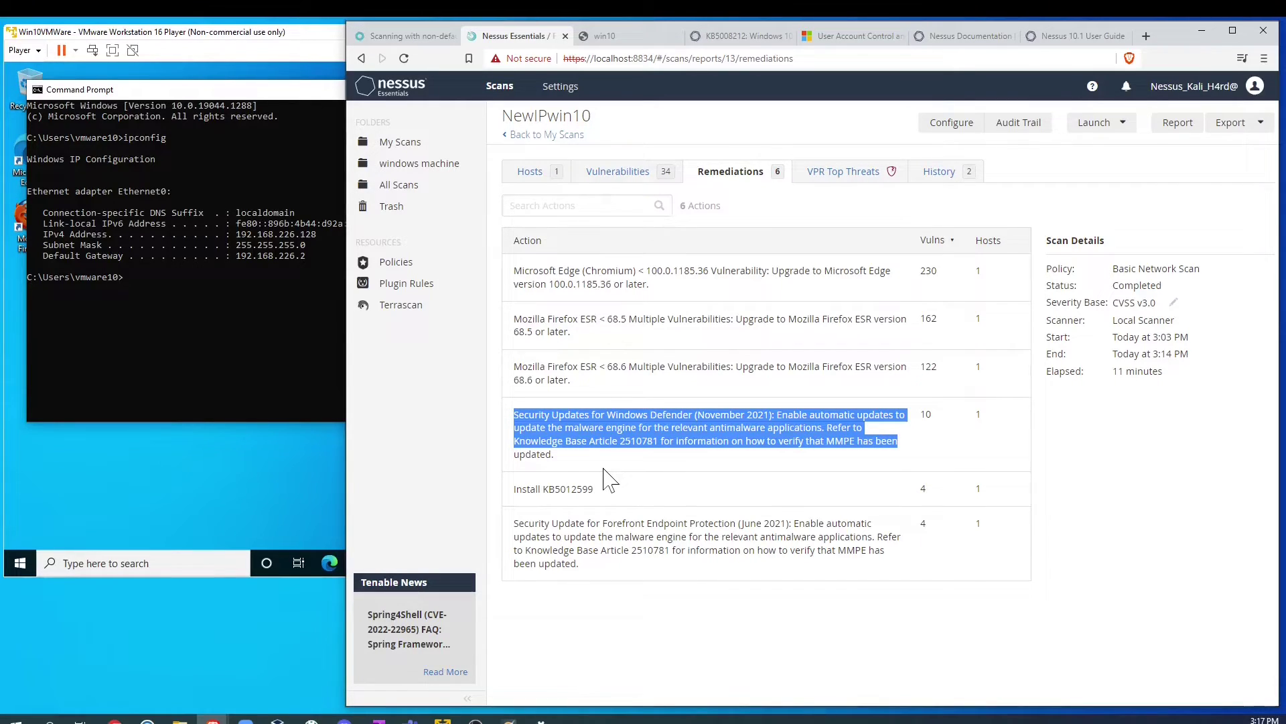
{"action": "left_click", "coordinate": [785, 205]}
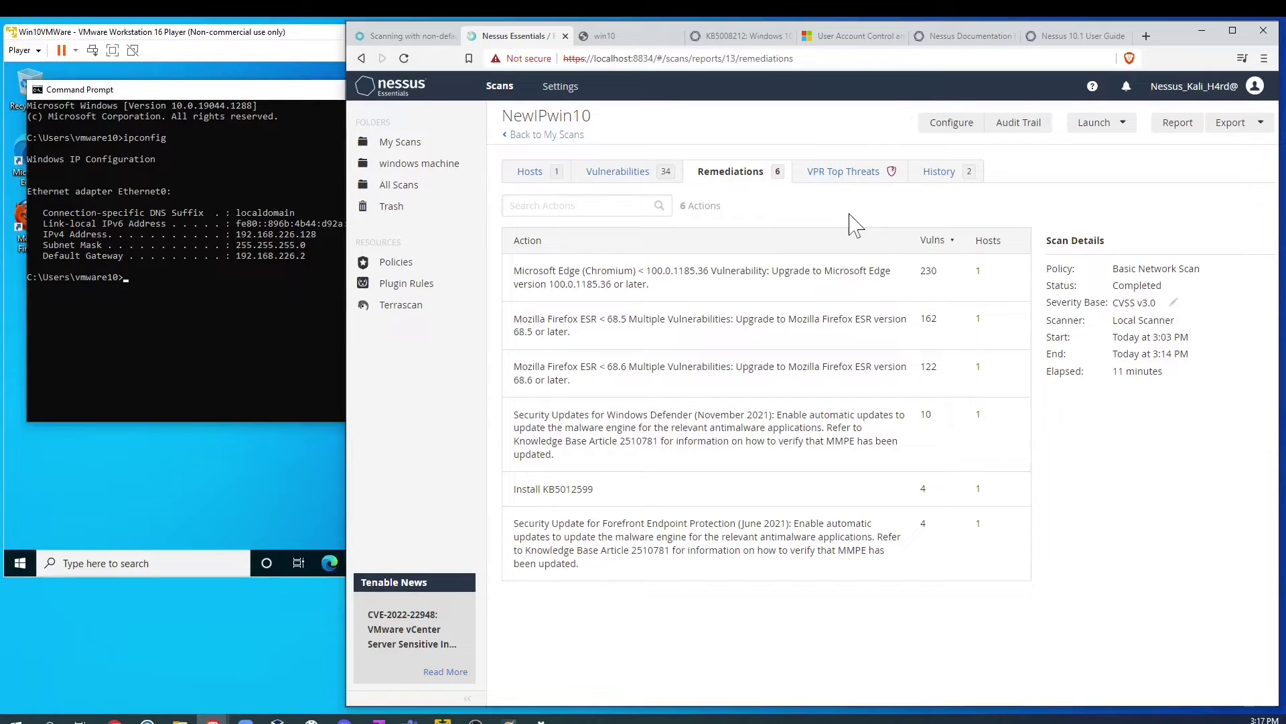
{"action": "left_click", "coordinate": [143, 469]}
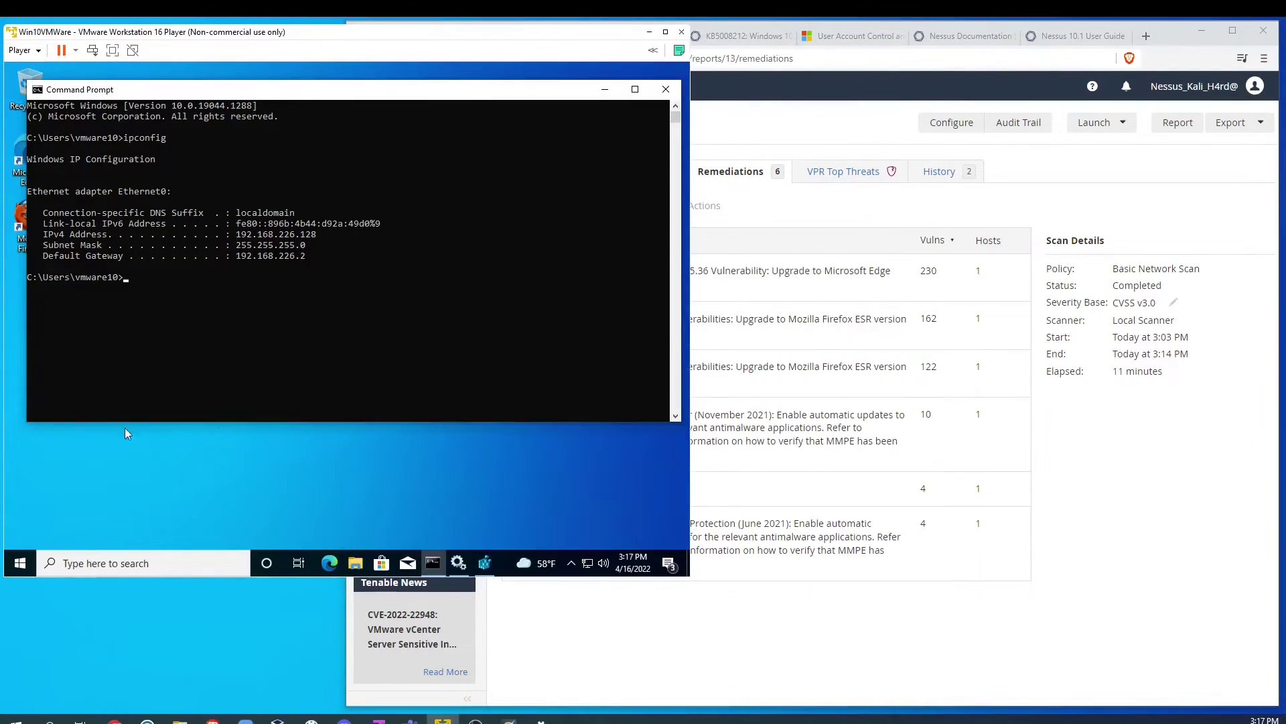
{"action": "left_click", "coordinate": [1209, 469]}
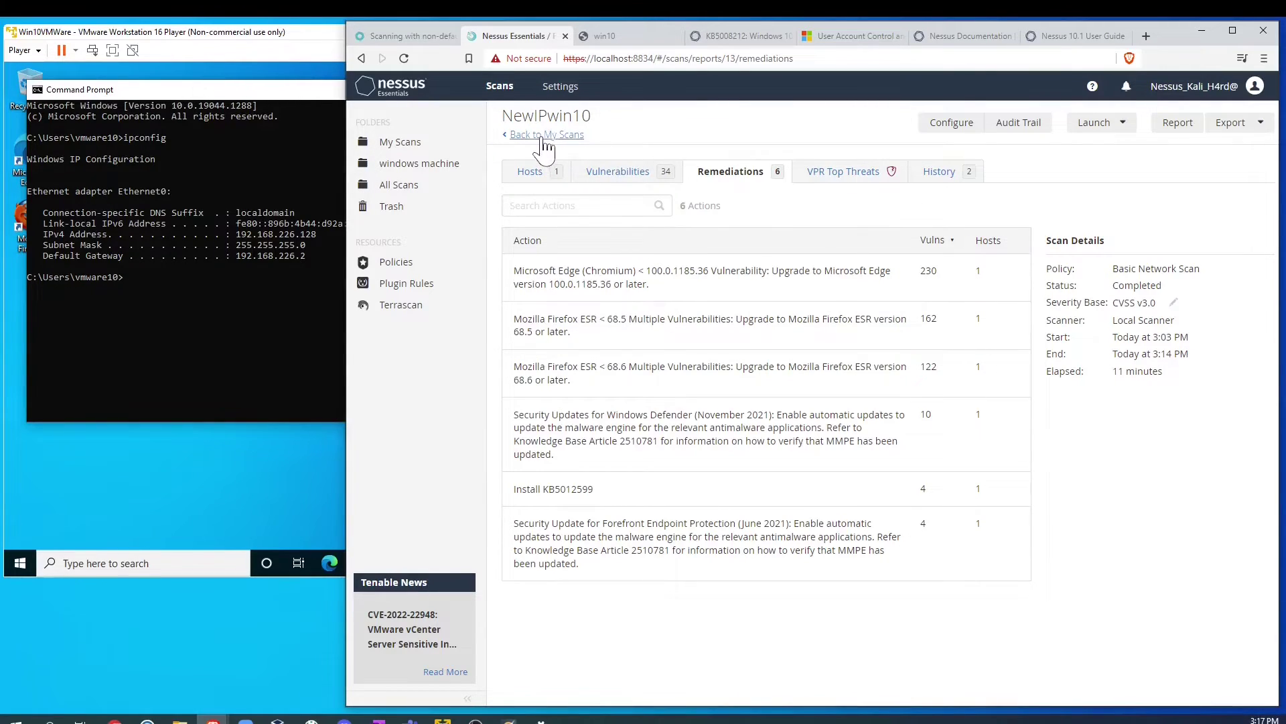
Step: Open plugin #57608 'SMB Signing not required' and highlight the policy setting in its solution
{"action": "left_click", "coordinate": [616, 173]}
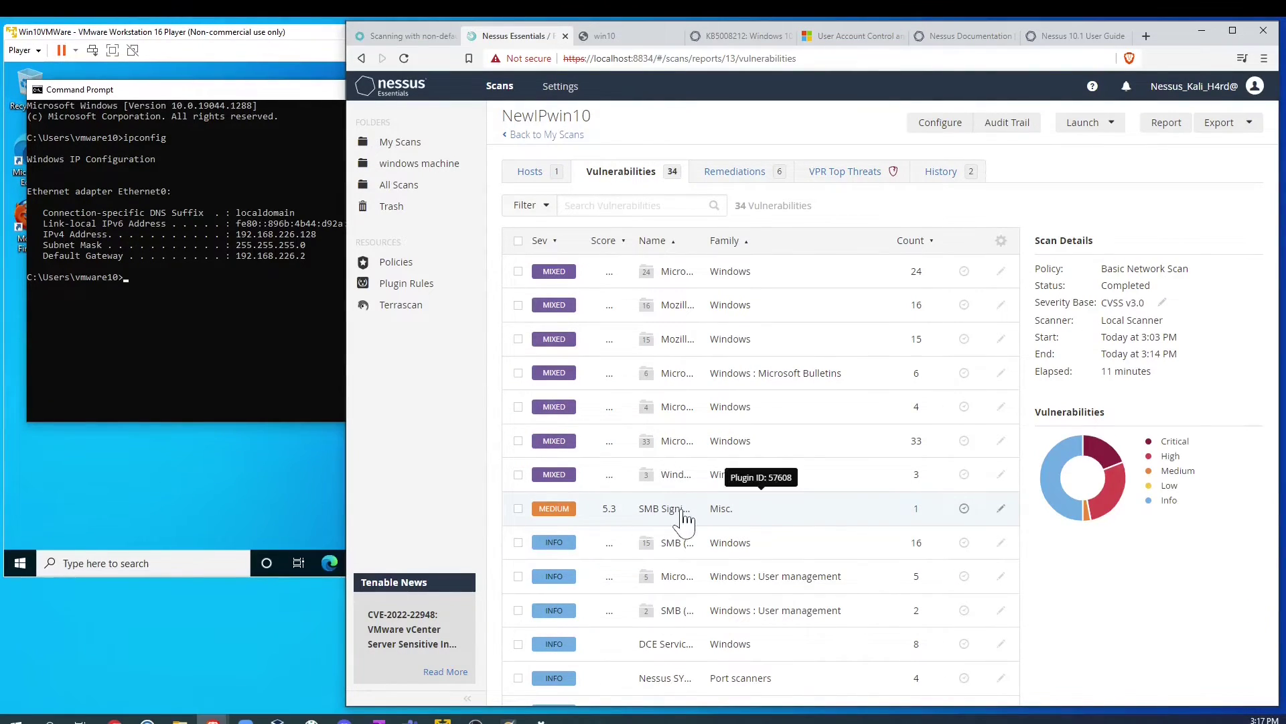
{"action": "left_click", "coordinate": [651, 519]}
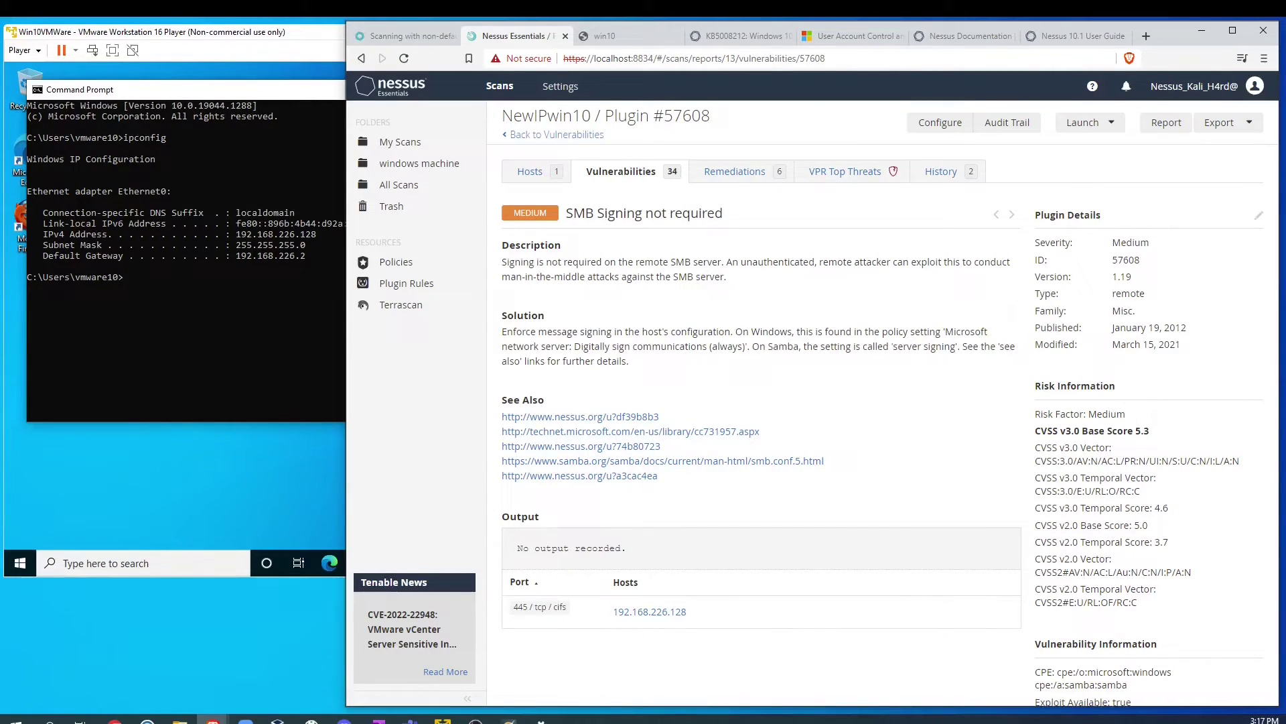
{"action": "left_click_drag", "start_coordinate": [882, 332], "coordinate": [941, 331]}
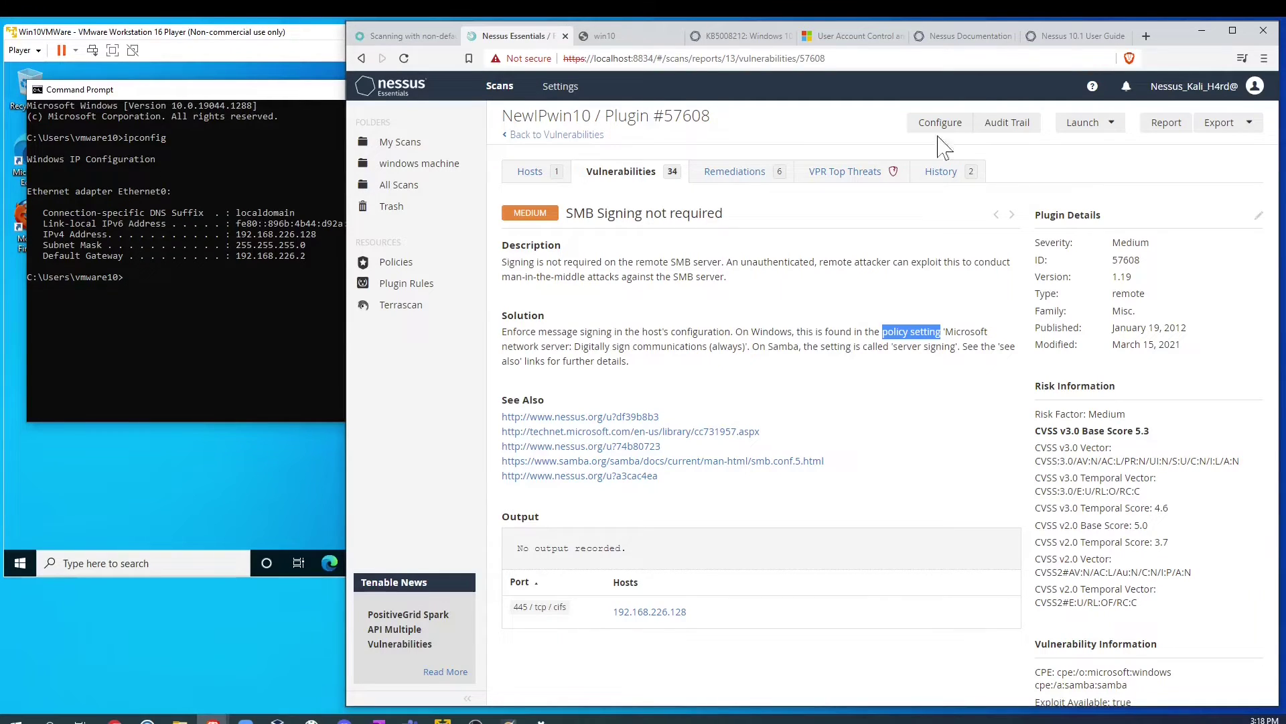
Step: Check the Nessus 10.1 User Guide and the earlier win10 report, then return to plugin #57608
{"action": "left_click", "coordinate": [1076, 38]}
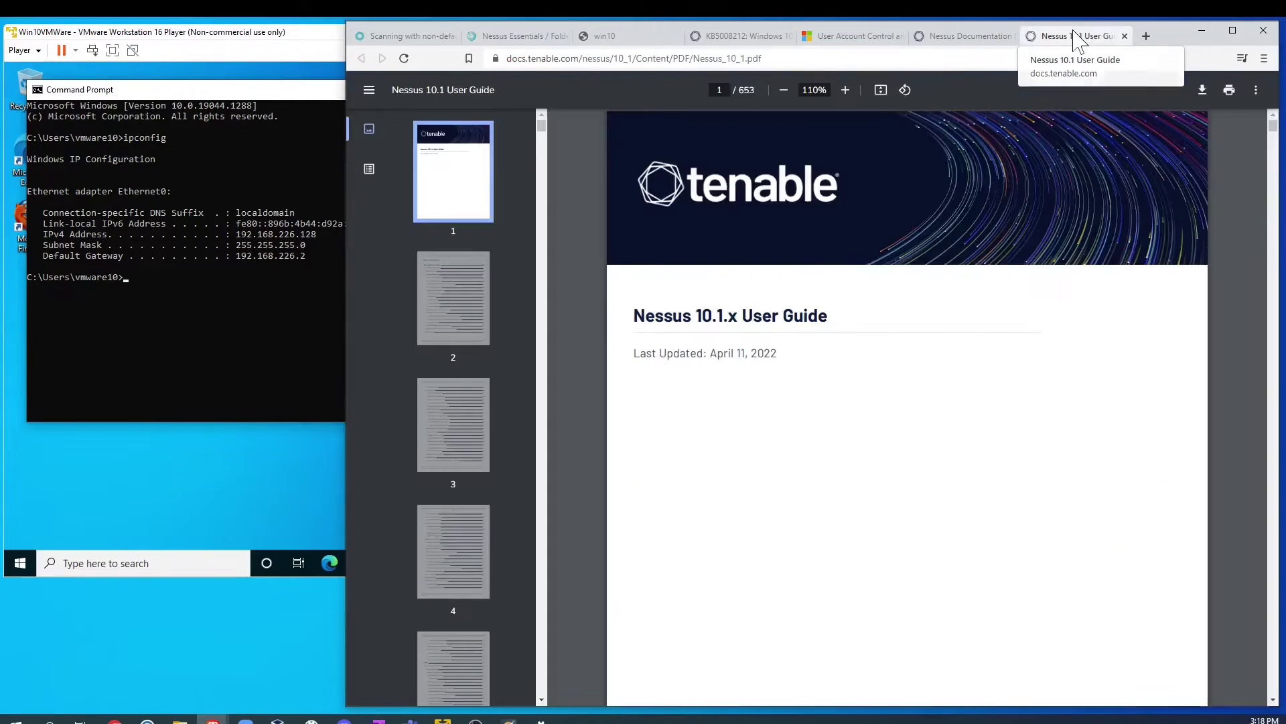
{"action": "scroll", "coordinate": [798, 389], "scroll_direction": "down", "scroll_amount": 10}
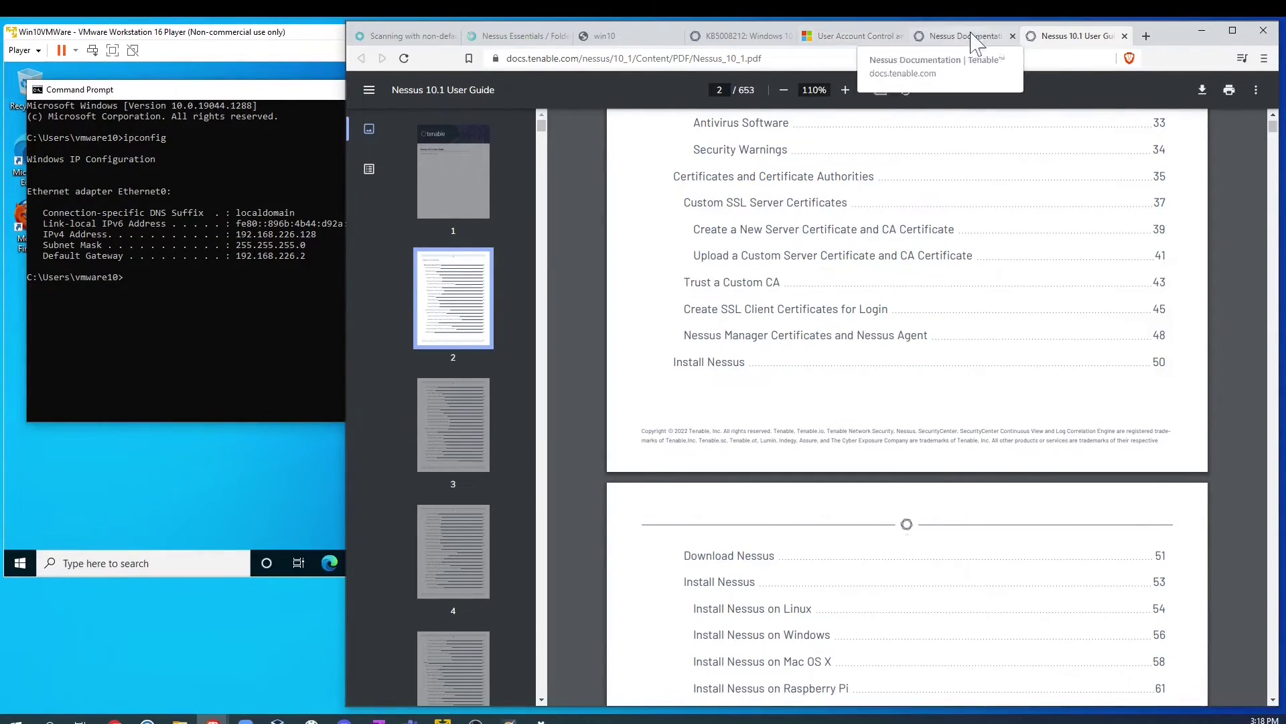
{"action": "left_click", "coordinate": [621, 39]}
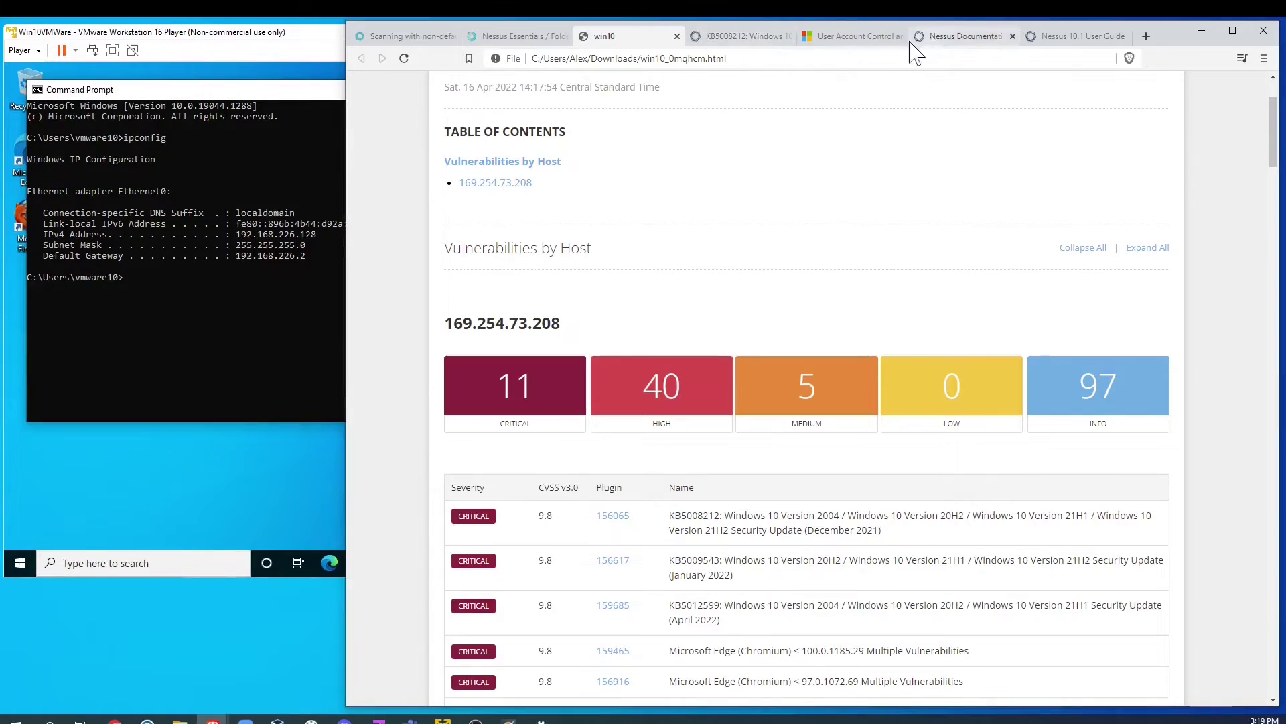
{"action": "left_click", "coordinate": [499, 42]}
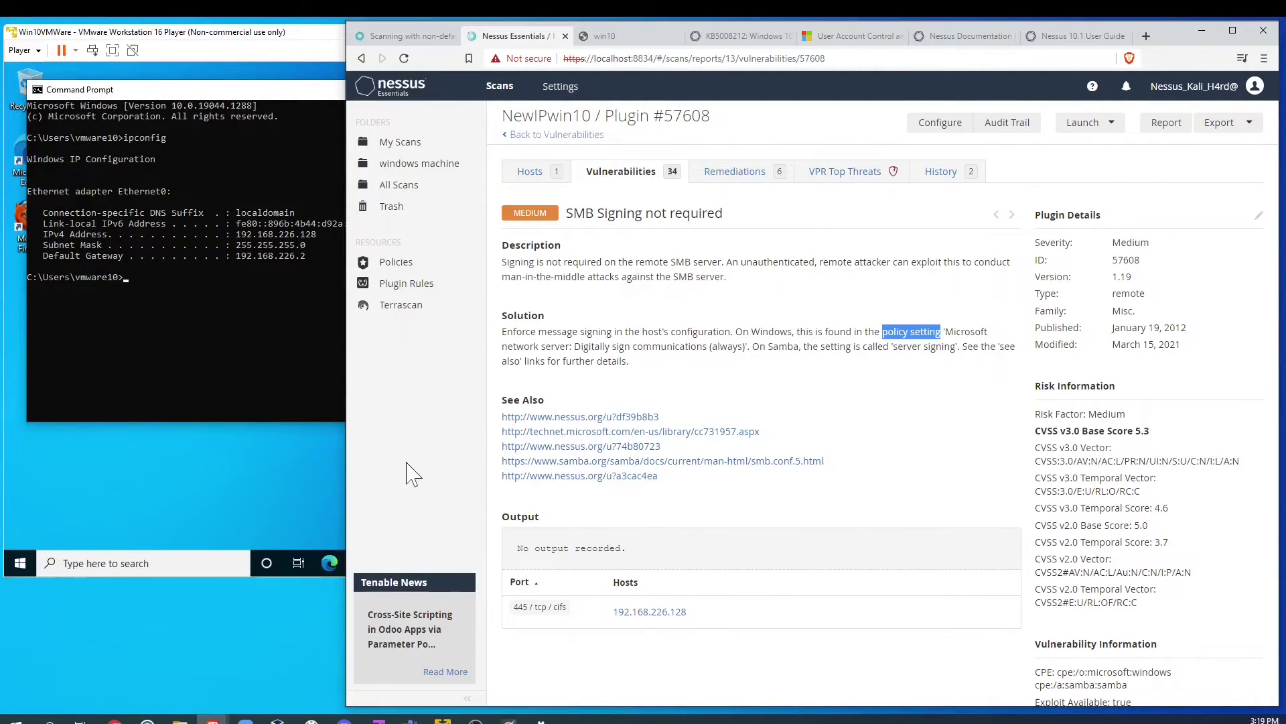
Step: On the Windows 10 VM, search 'add' to reach Add or remove programs
{"action": "left_click", "coordinate": [175, 475]}
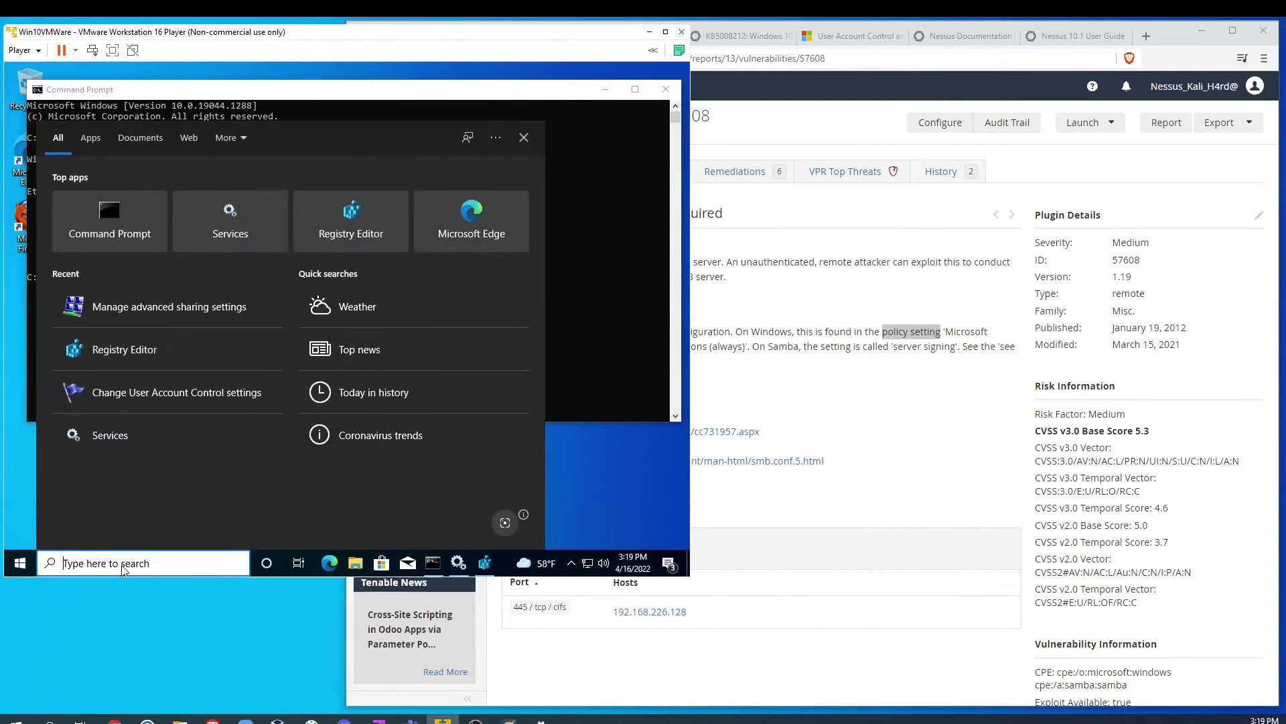
{"action": "type", "text": "add"}
{"action": "key", "text": "Return"}
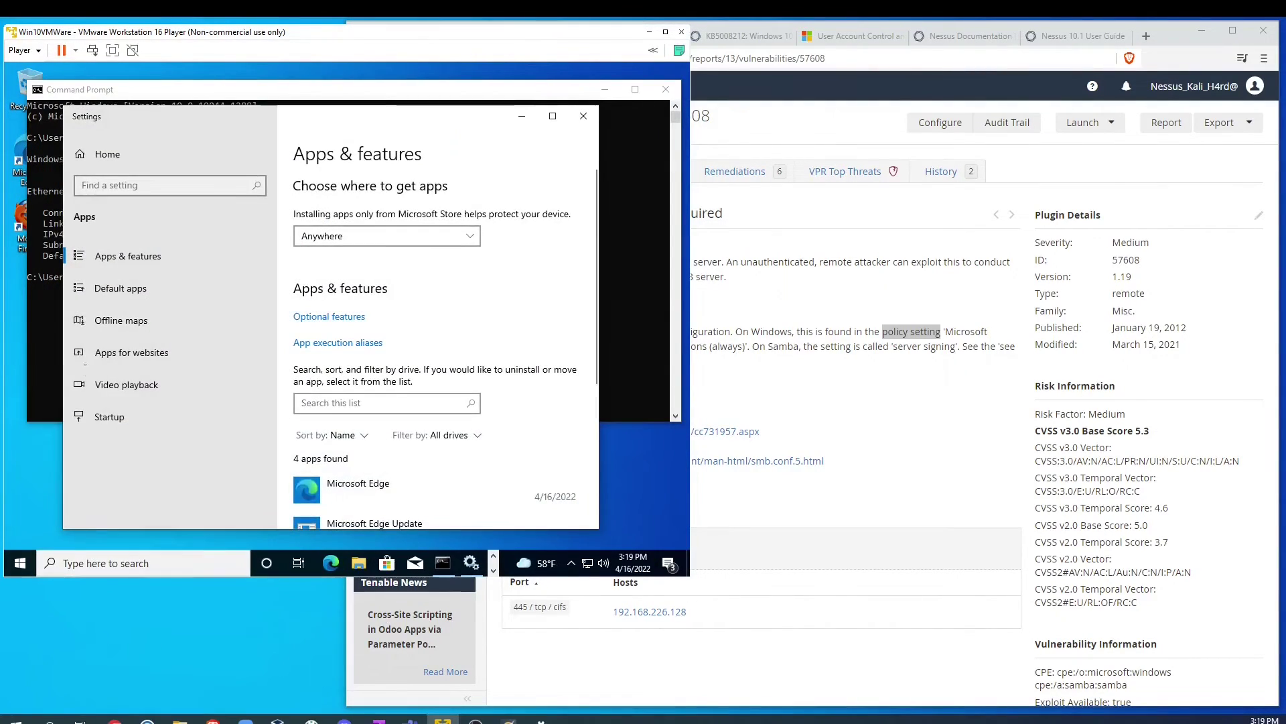
{"action": "scroll", "coordinate": [413, 342], "scroll_direction": "down", "scroll_amount": 8}
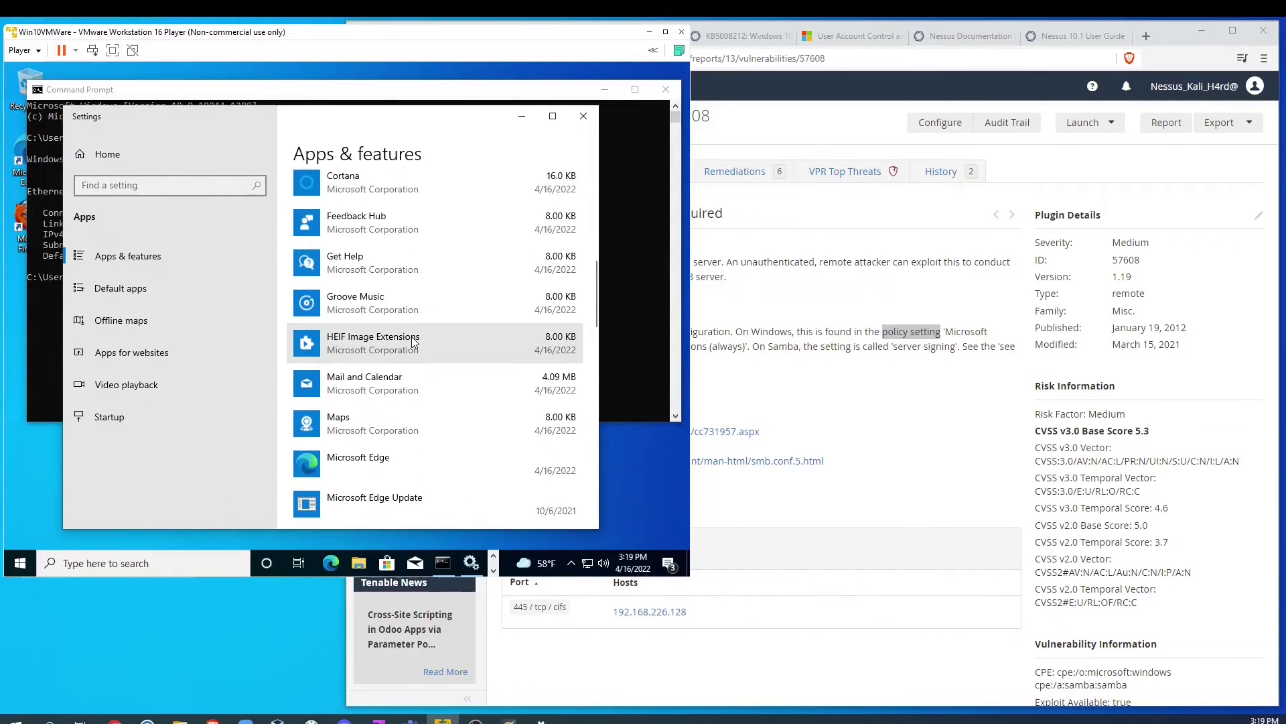
{"action": "scroll", "coordinate": [413, 342], "scroll_direction": "down", "scroll_amount": 5}
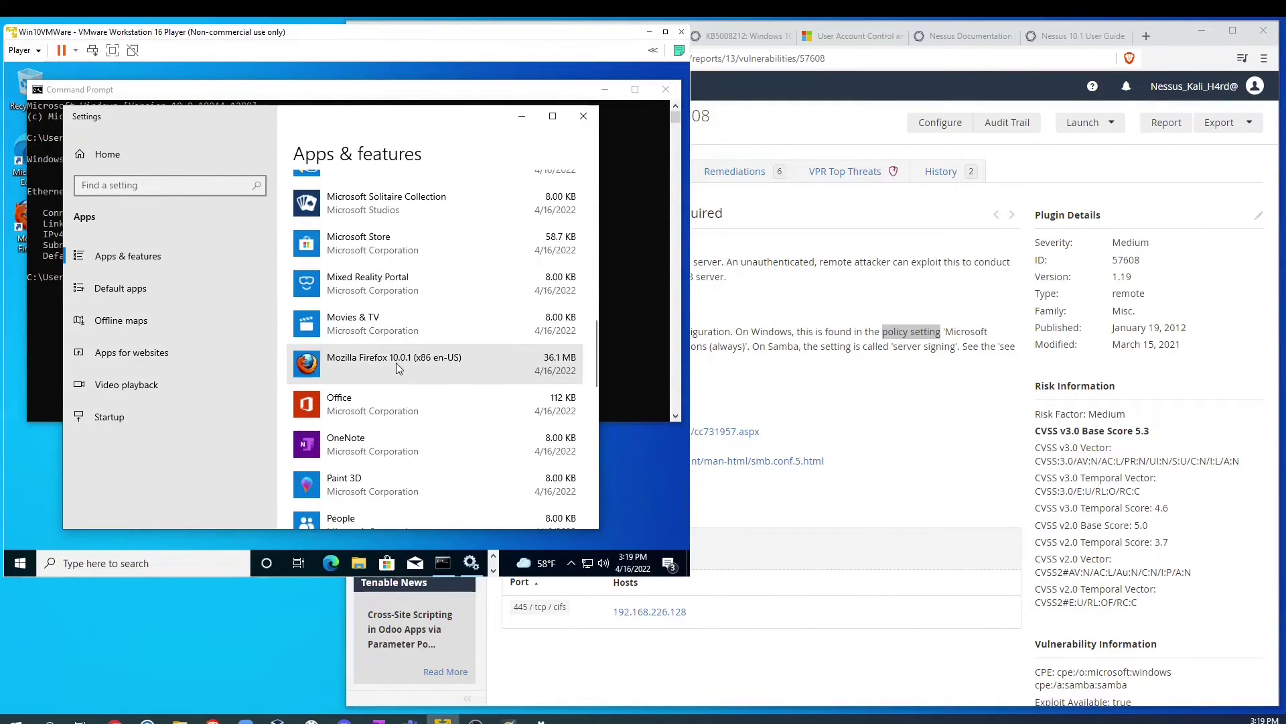
Step: Uninstall Mozilla Firefox 10.0.1 through its wizard and close Settings
{"action": "left_click", "coordinate": [396, 363]}
{"action": "left_click", "coordinate": [545, 419]}
{"action": "left_click", "coordinate": [552, 389]}
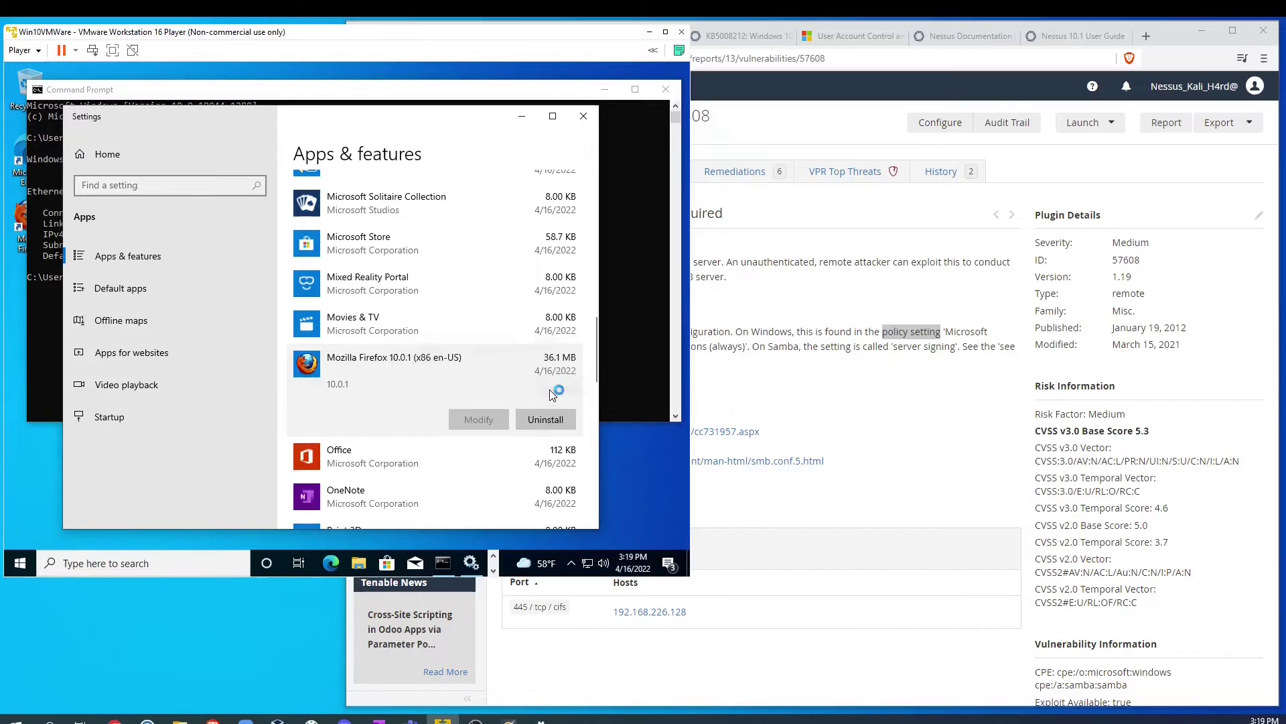
{"action": "left_click", "coordinate": [428, 420]}
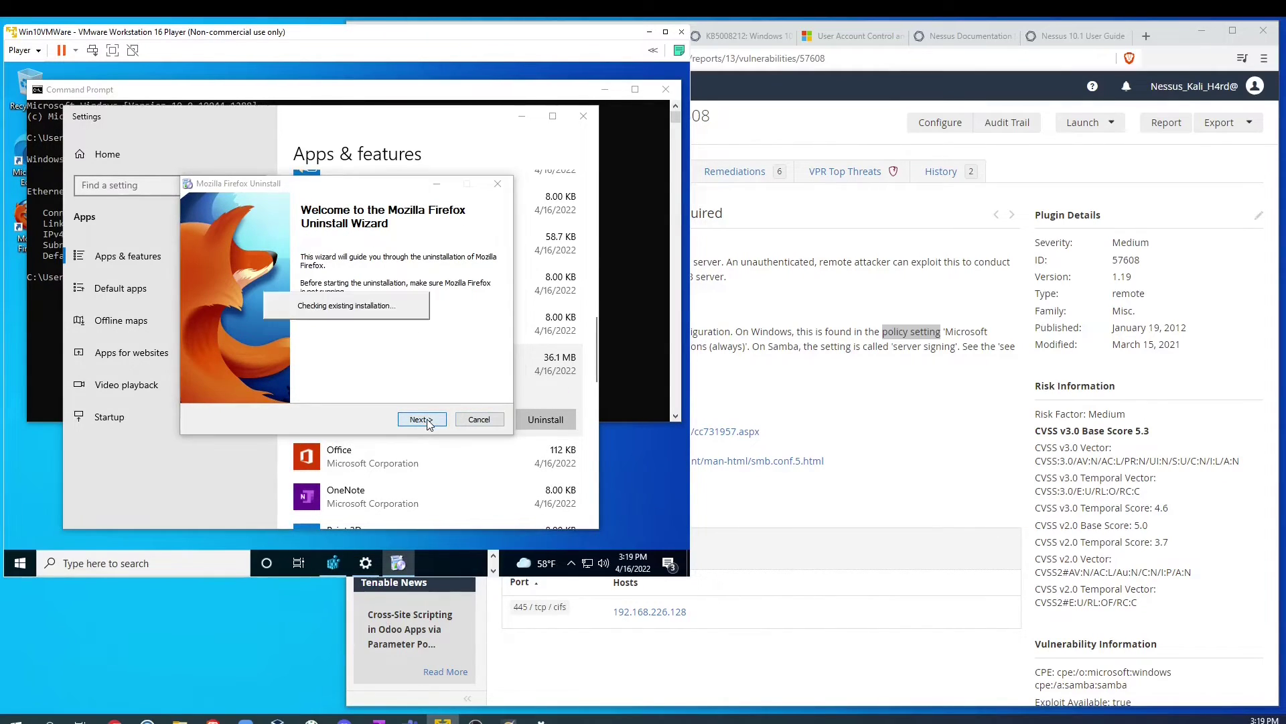
{"action": "left_click", "coordinate": [421, 420]}
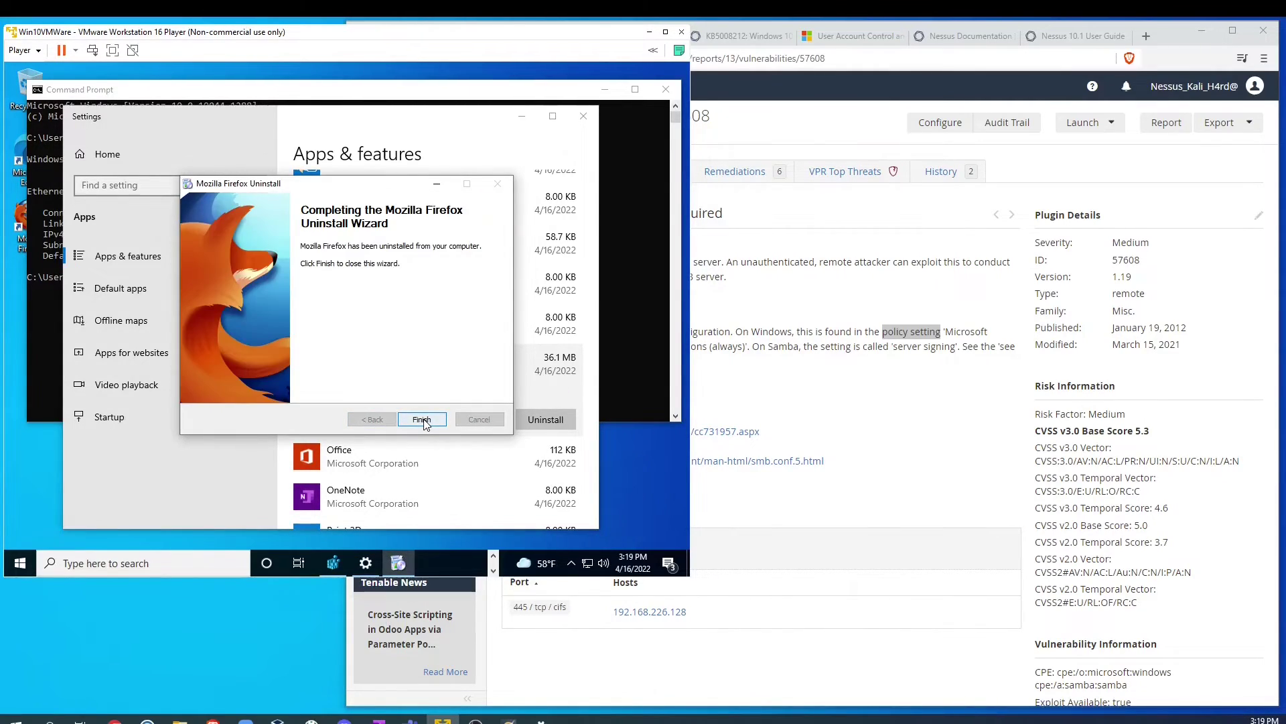
{"action": "left_click", "coordinate": [422, 419]}
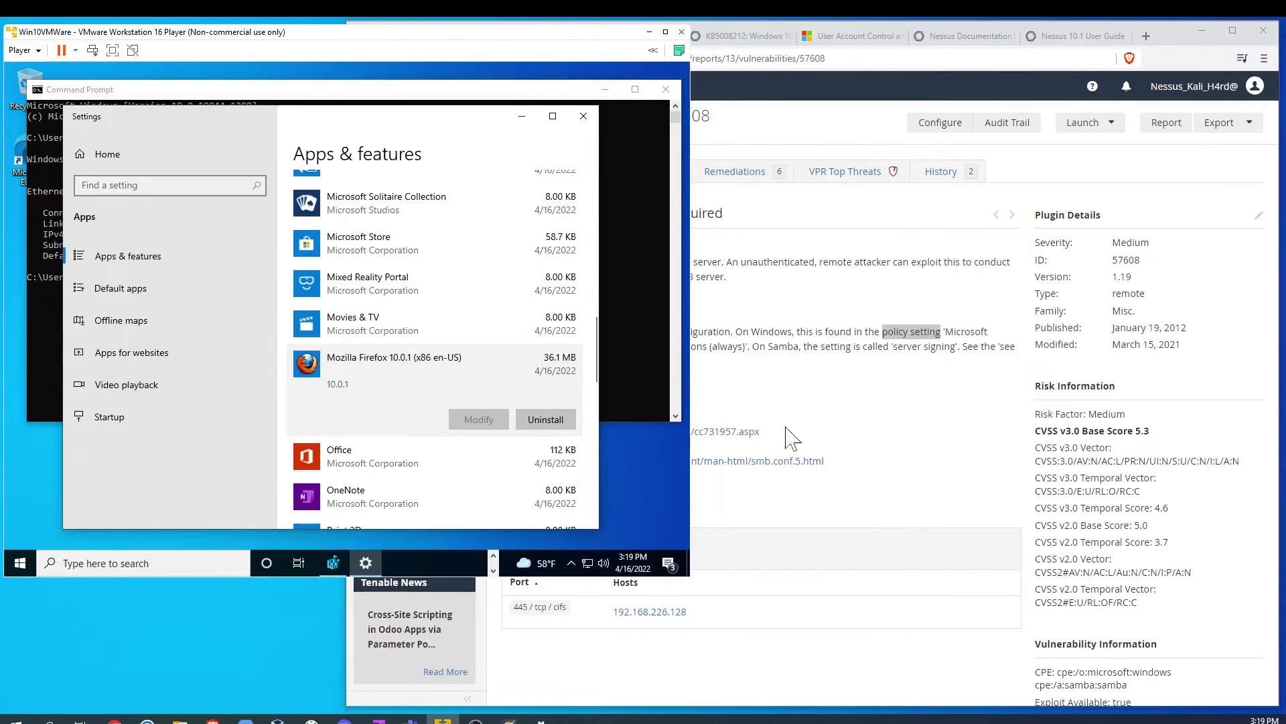
{"action": "left_click", "coordinate": [584, 115]}
Step: Start downloading pending updates in Settings > Update & Security, then return to Nessus
{"action": "left_click", "coordinate": [91, 563]}
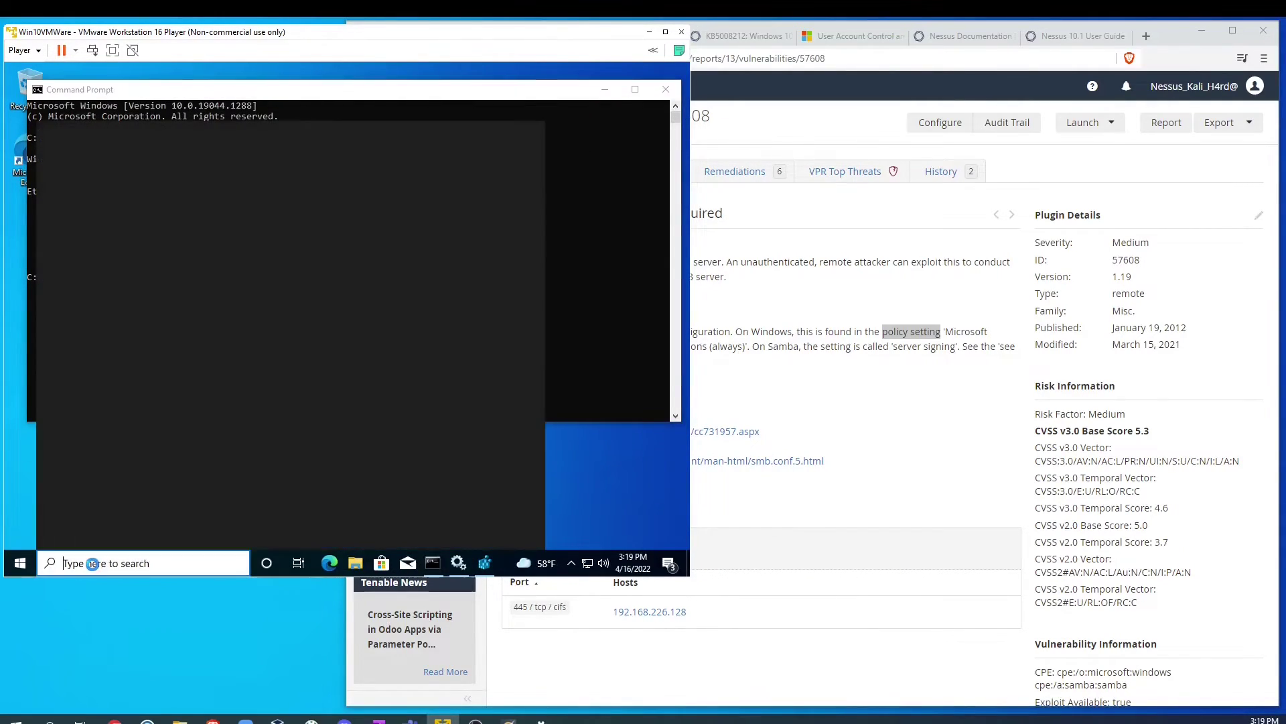
{"action": "type", "text": "set"}
{"action": "key", "text": "Return"}
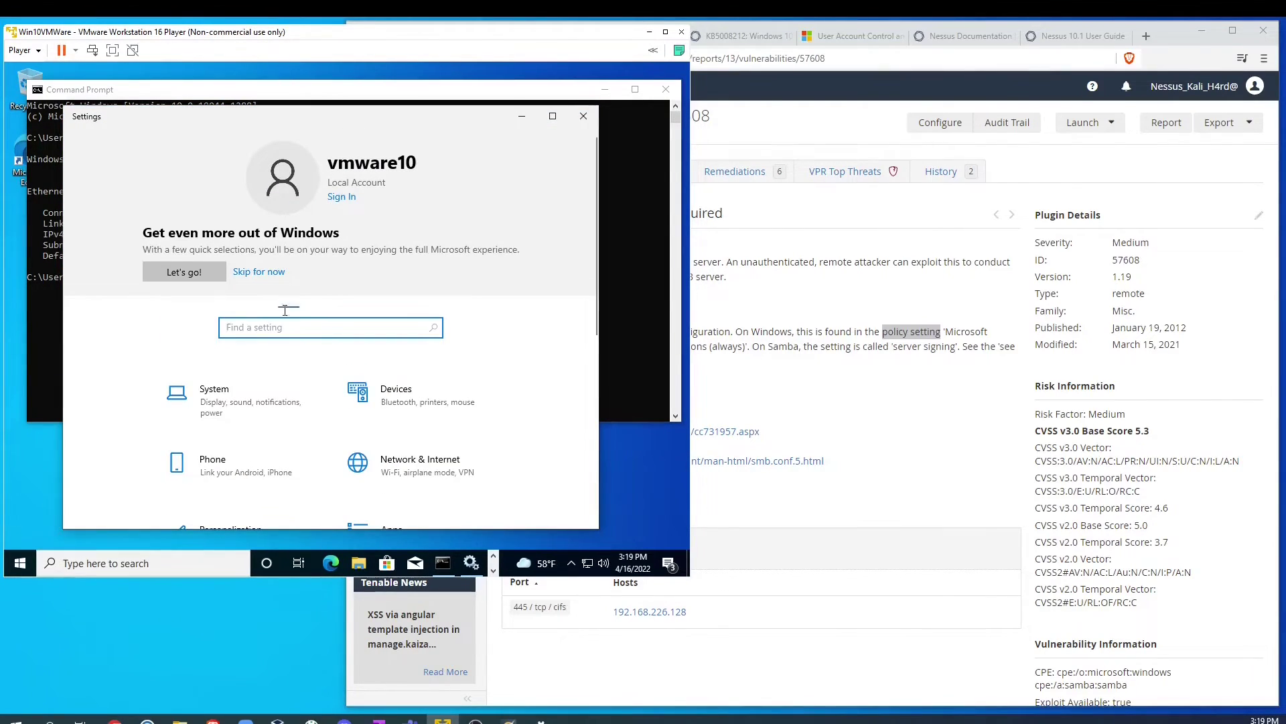
{"action": "scroll", "coordinate": [335, 402], "scroll_direction": "down", "scroll_amount": 5}
{"action": "left_click", "coordinate": [251, 432]}
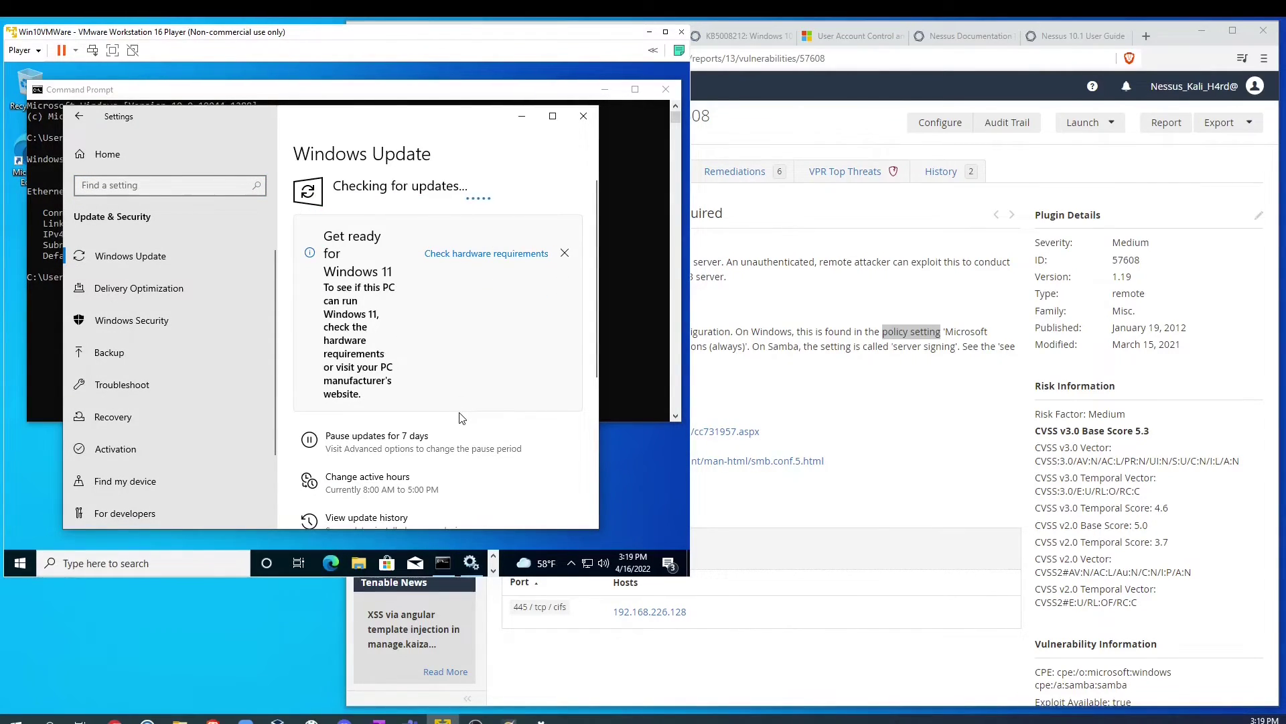
{"action": "scroll", "coordinate": [462, 418], "scroll_direction": "down", "scroll_amount": 5}
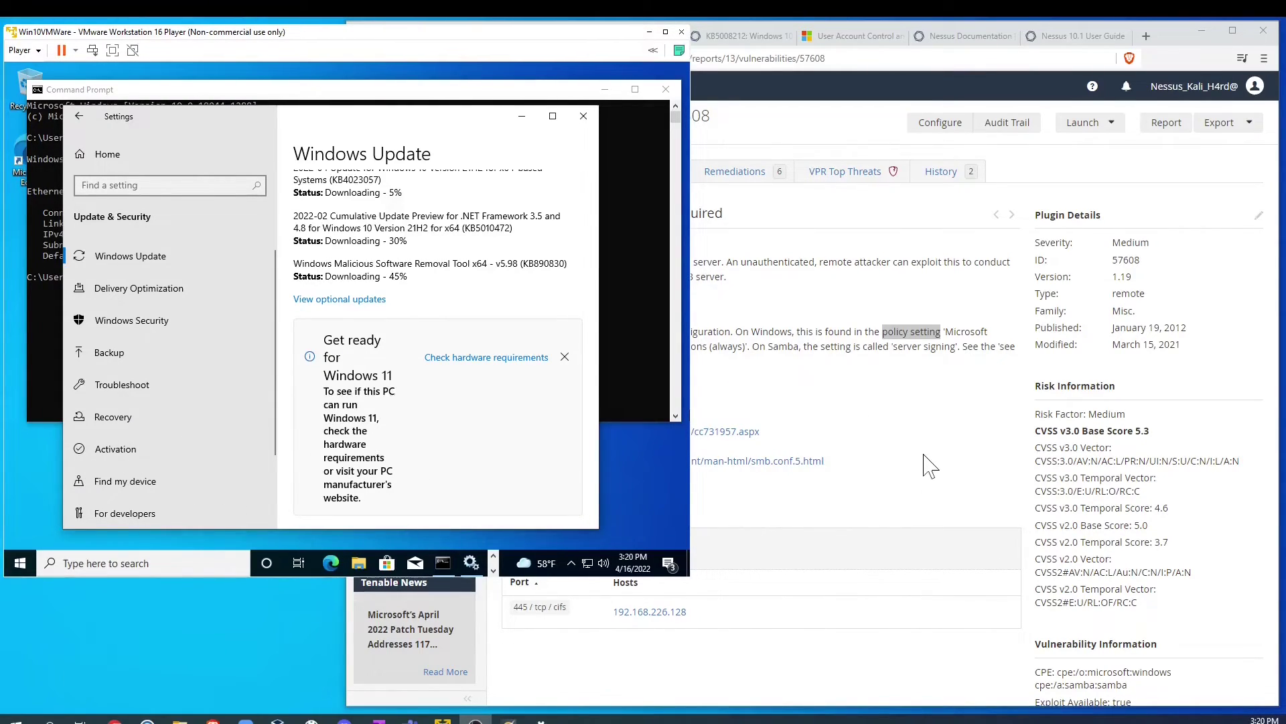
{"action": "left_click", "coordinate": [763, 213]}
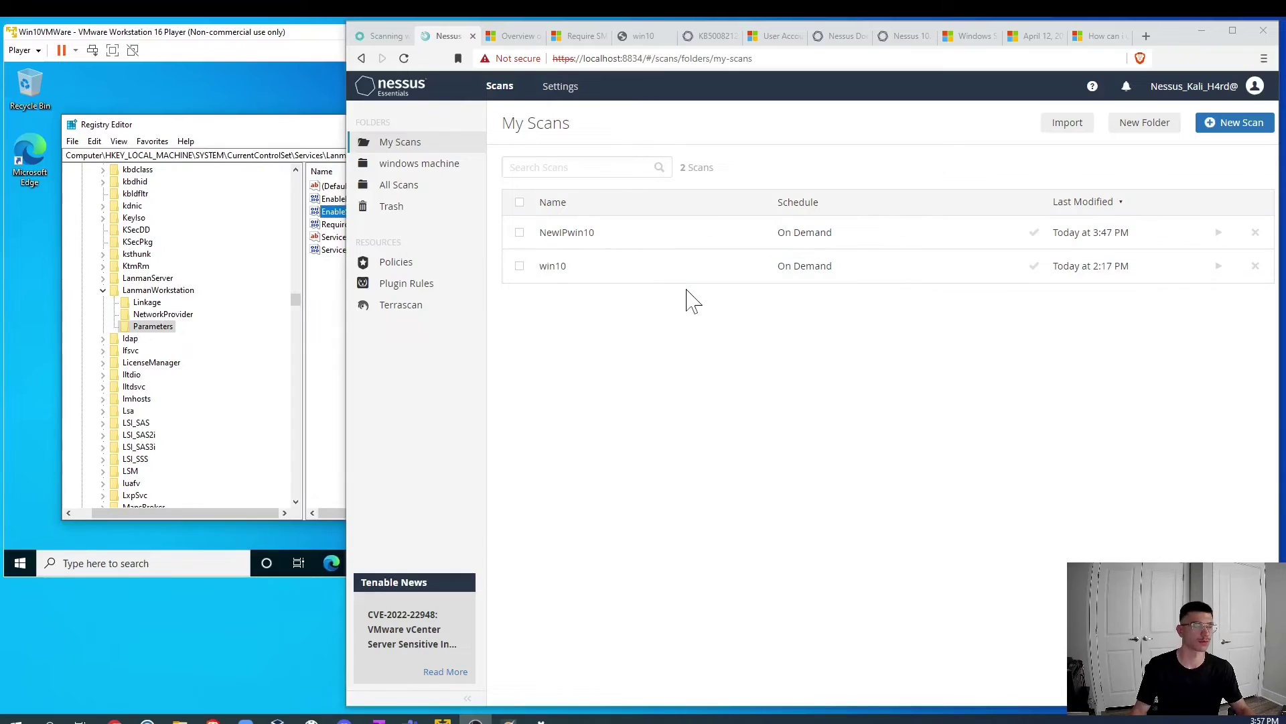
Step: Open the rescanned win10 report and review its 31 vulnerabilities and remediations
{"action": "left_click", "coordinate": [608, 250]}
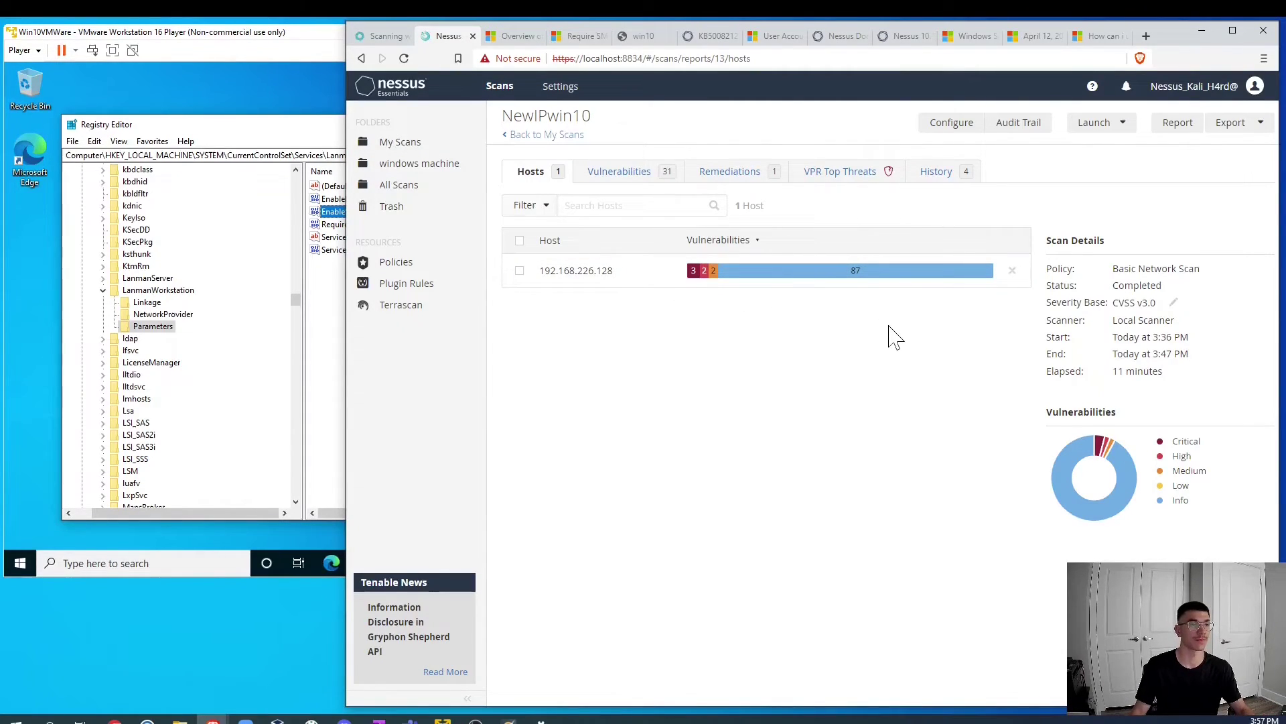
{"action": "mouse_move", "coordinate": [847, 278]}
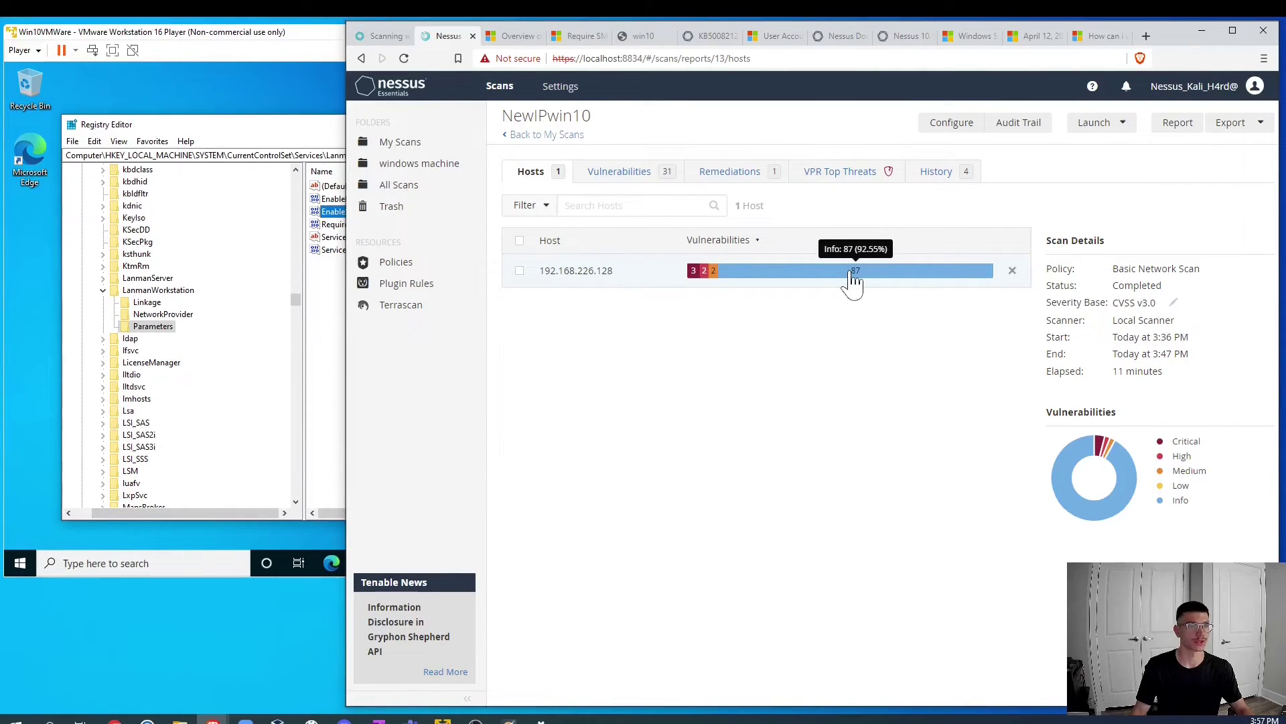
{"action": "left_click", "coordinate": [667, 173]}
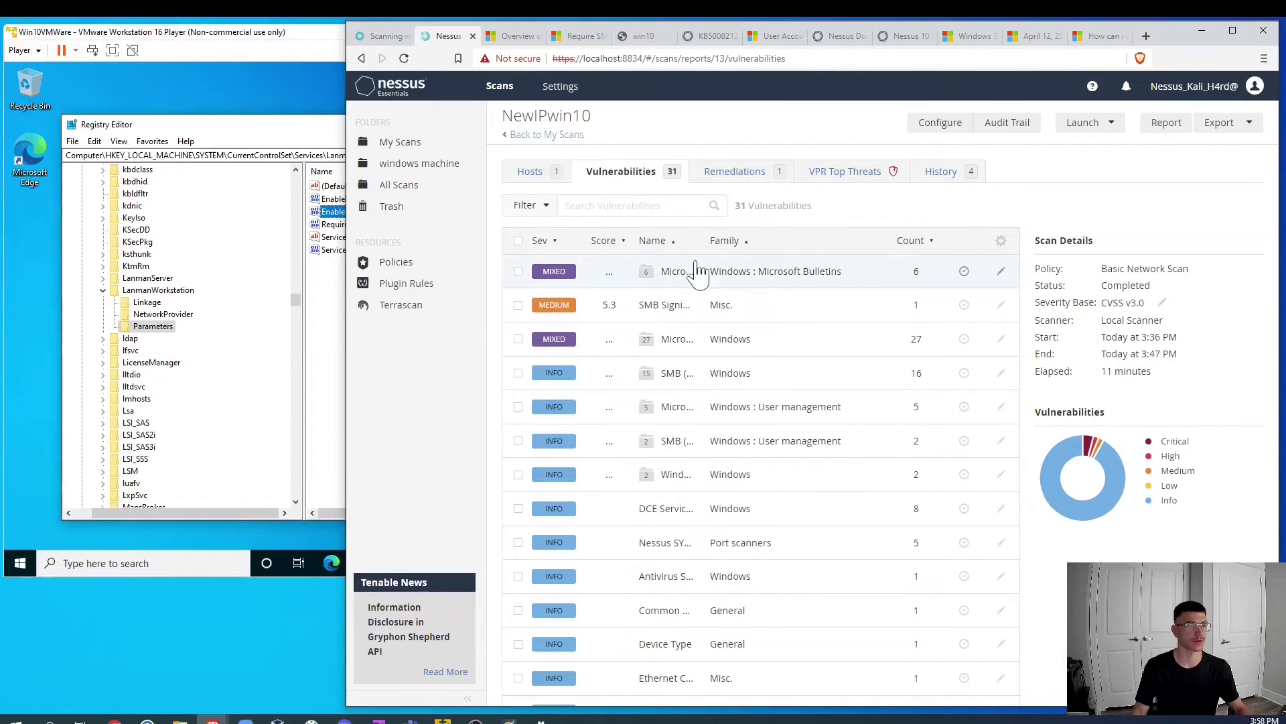
{"action": "scroll", "coordinate": [623, 493], "scroll_direction": "down", "scroll_amount": 4}
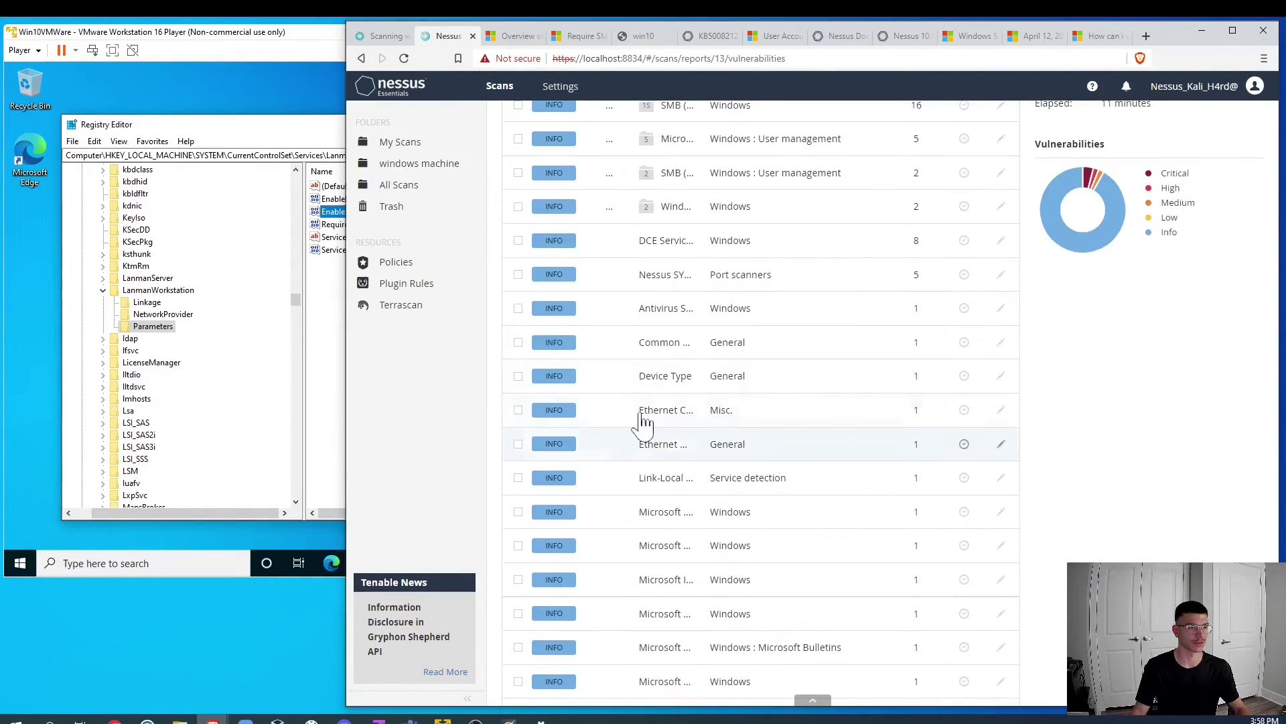
{"action": "scroll", "coordinate": [763, 511], "scroll_direction": "down", "scroll_amount": 4}
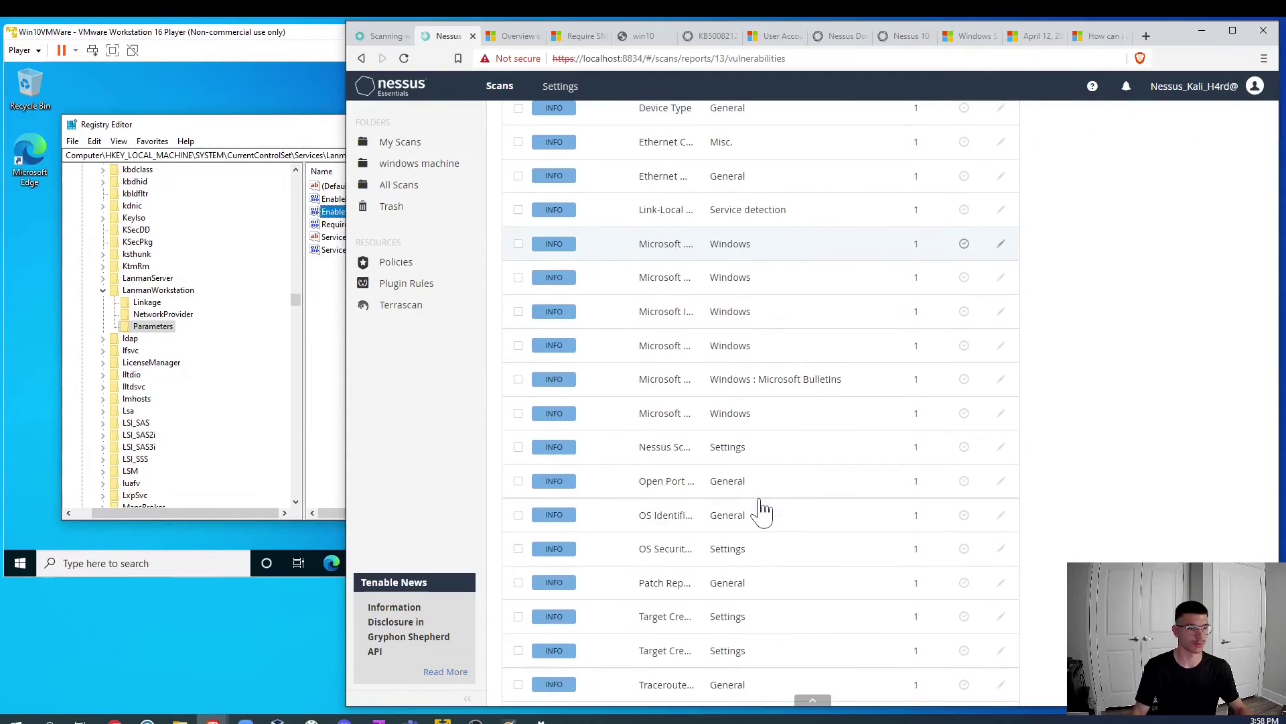
{"action": "scroll", "coordinate": [781, 525], "scroll_direction": "up", "scroll_amount": 8}
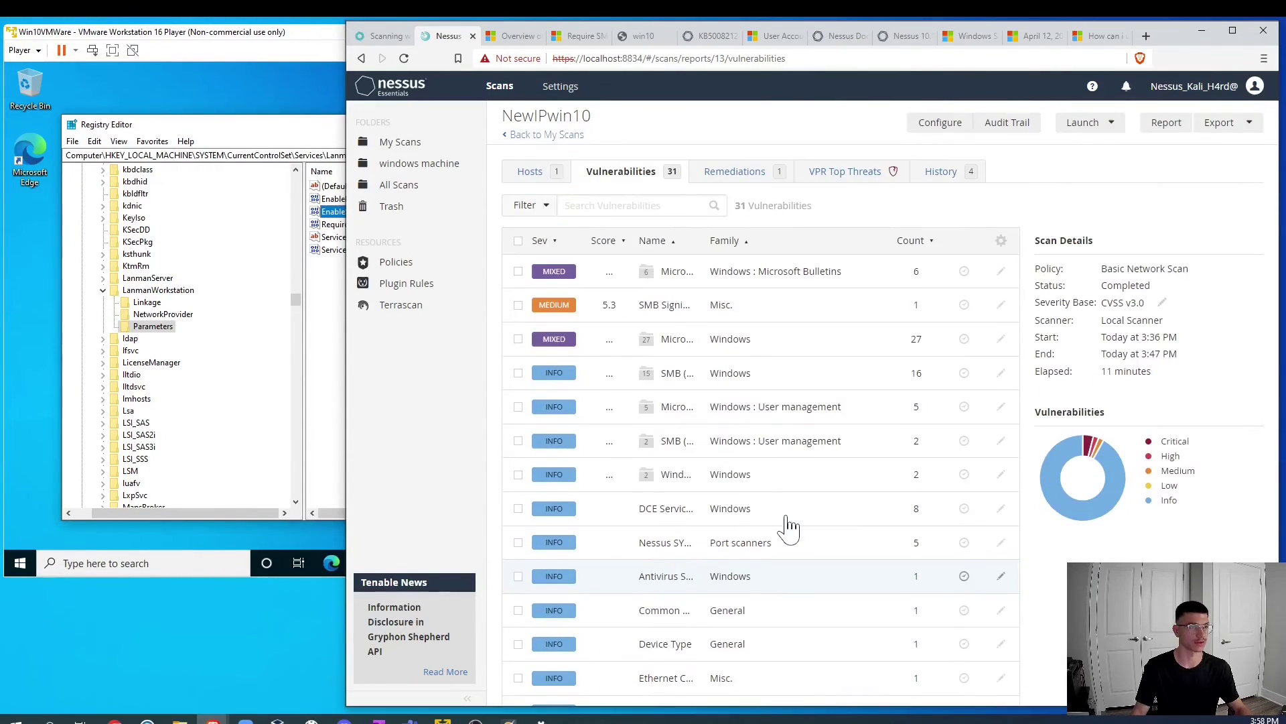
{"action": "left_click", "coordinate": [730, 172]}
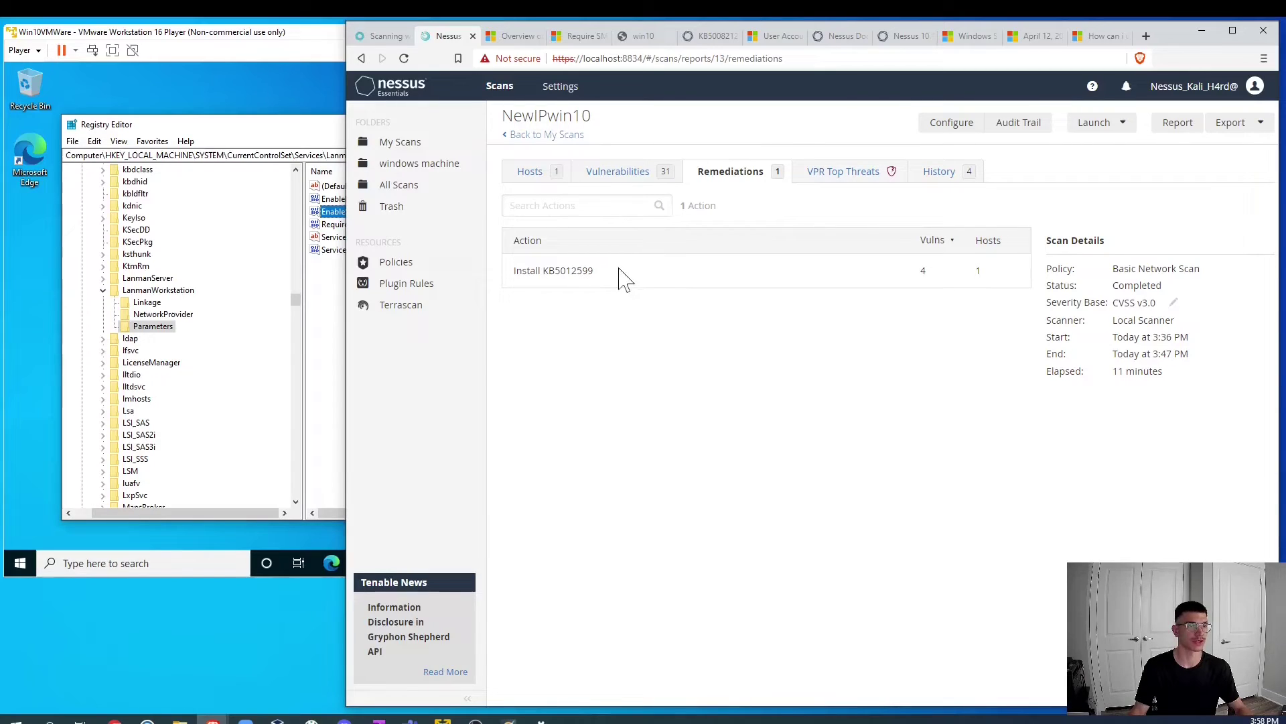
{"action": "left_click", "coordinate": [615, 173]}
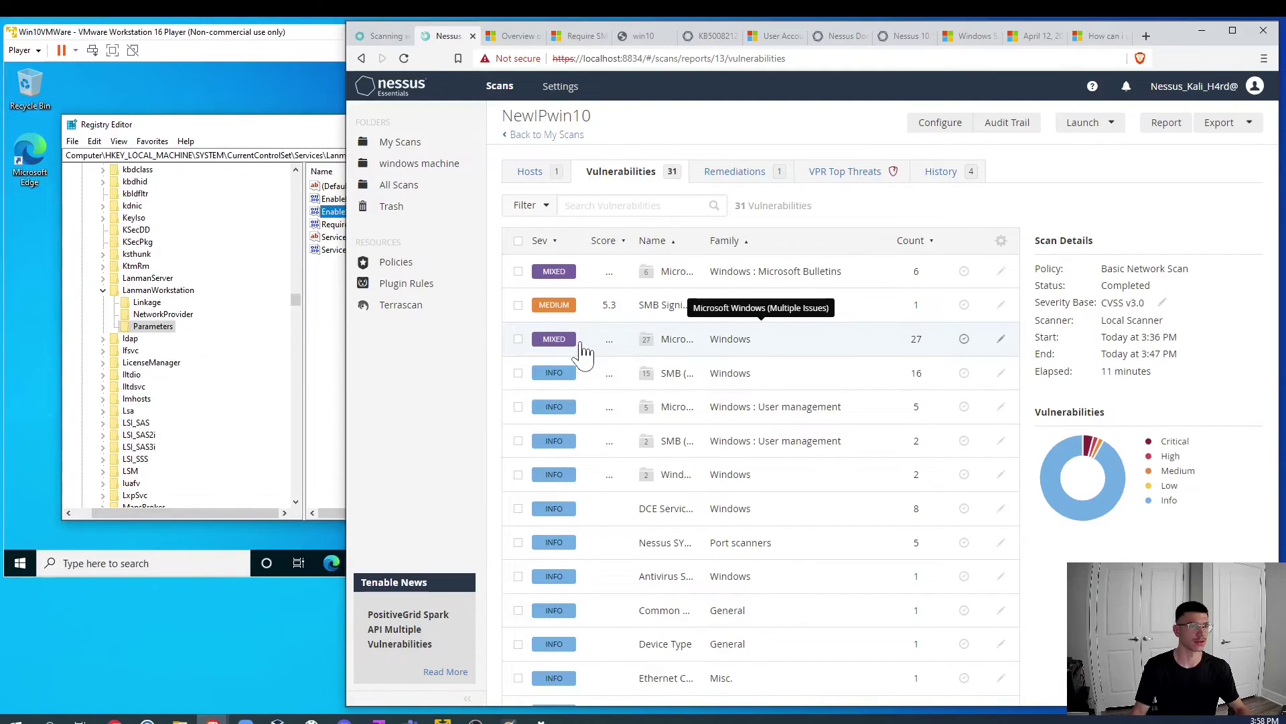
Step: Open the Windows Speculative Execution Configuration Check finding in the Microsoft Windows group
{"action": "left_click", "coordinate": [583, 341]}
{"action": "left_click", "coordinate": [589, 276]}
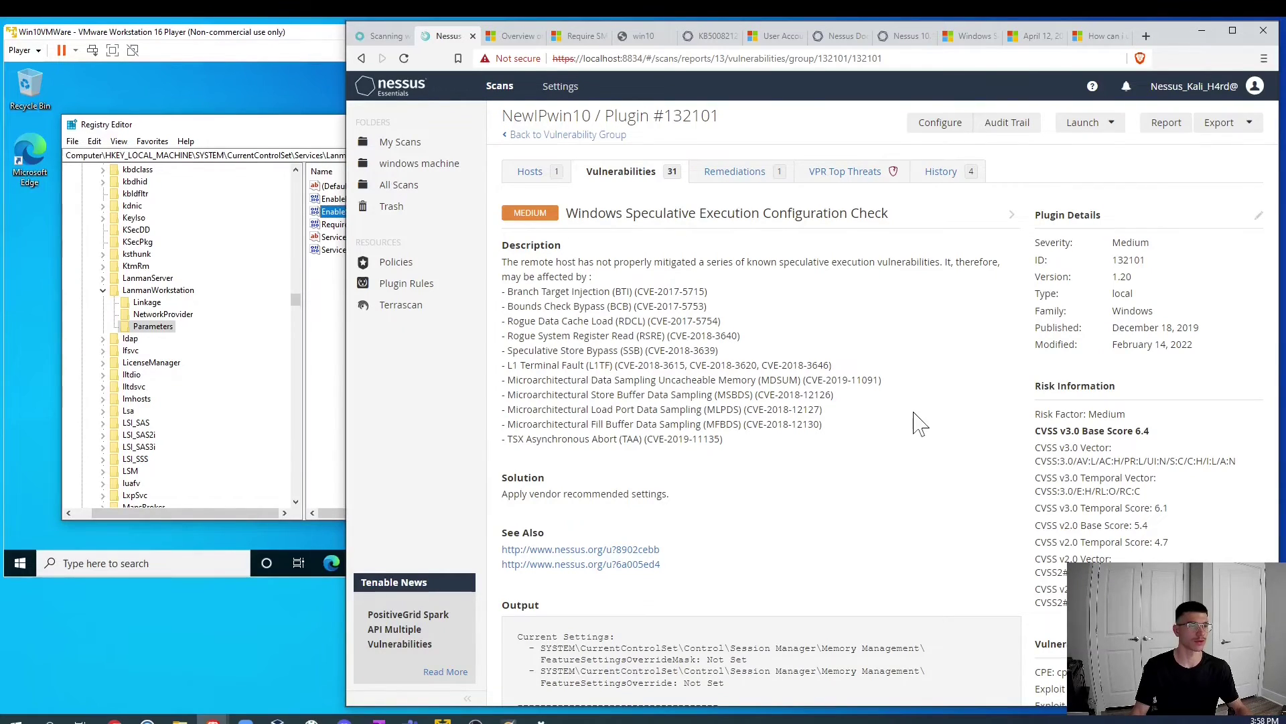
{"action": "scroll", "coordinate": [871, 421], "scroll_direction": "down", "scroll_amount": 2}
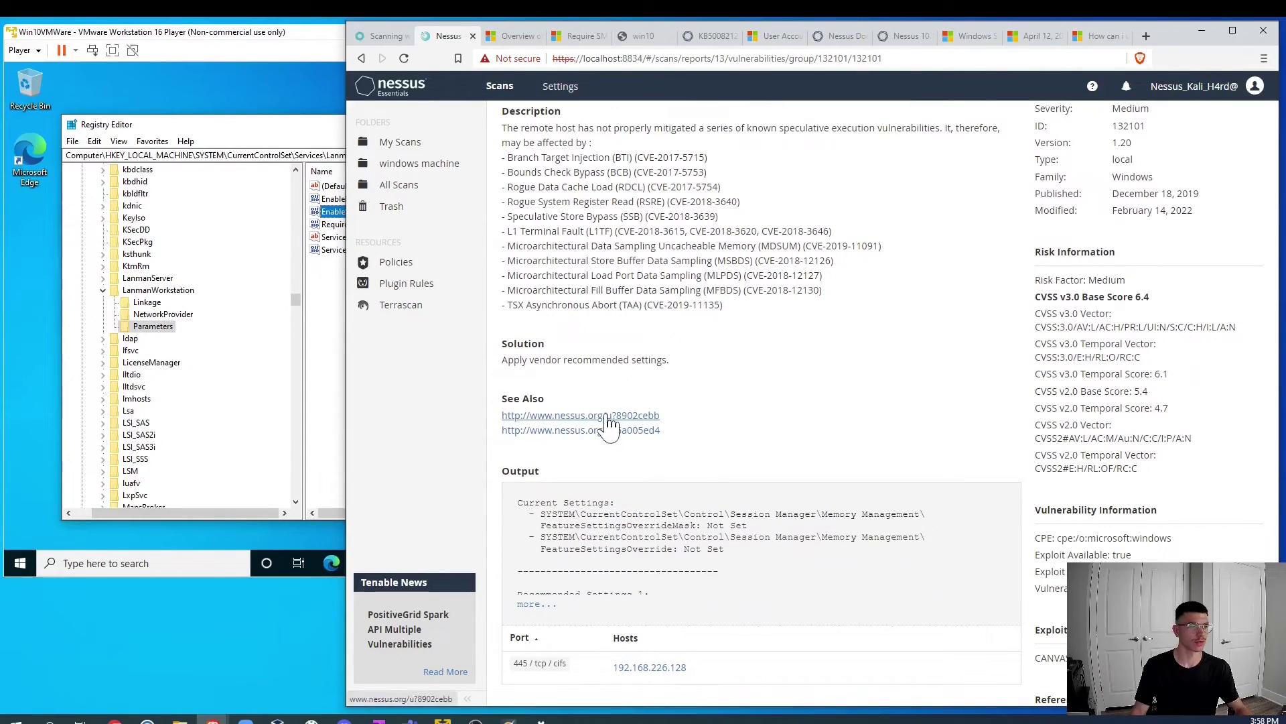
{"action": "scroll", "coordinate": [637, 442], "scroll_direction": "down", "scroll_amount": 2}
{"action": "scroll", "coordinate": [670, 456], "scroll_direction": "up", "scroll_amount": 5}
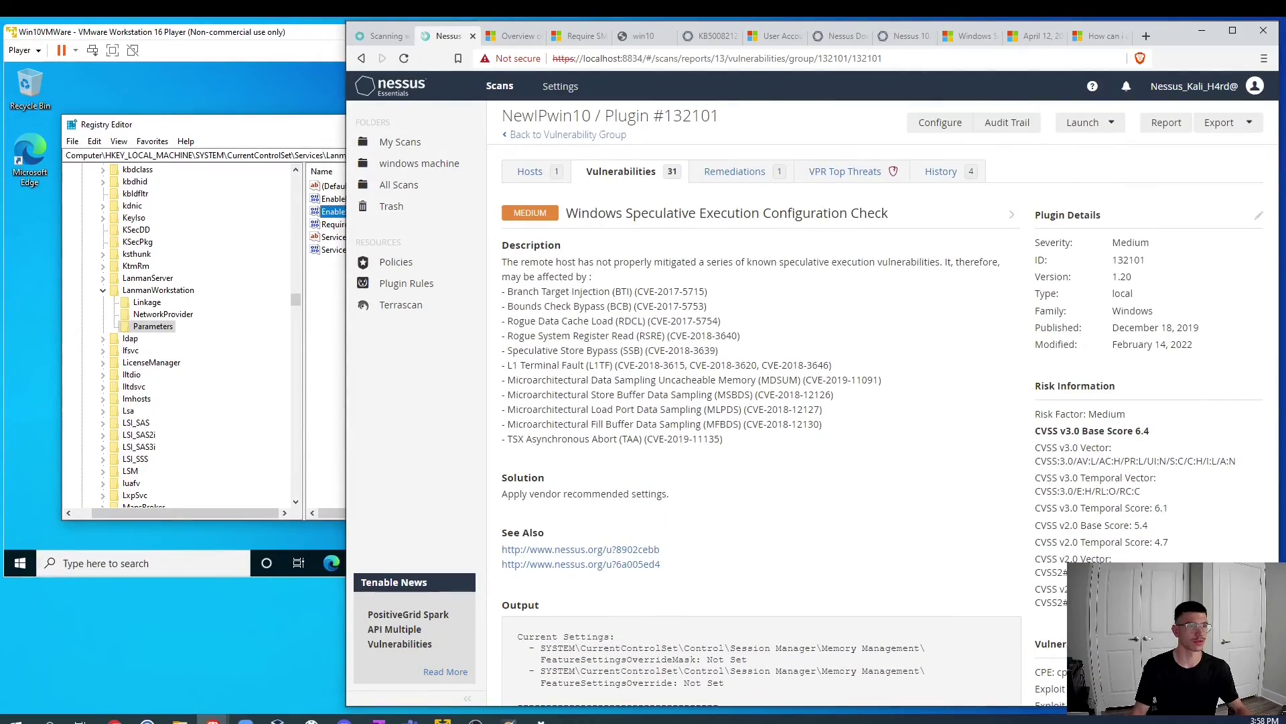
Step: Read the Recommended actions in Microsoft's Windows Server speculative execution guidance
{"action": "left_click", "coordinate": [972, 36]}
{"action": "scroll", "coordinate": [737, 335], "scroll_direction": "up", "scroll_amount": 3}
{"action": "scroll", "coordinate": [715, 192], "scroll_direction": "down", "scroll_amount": 5}
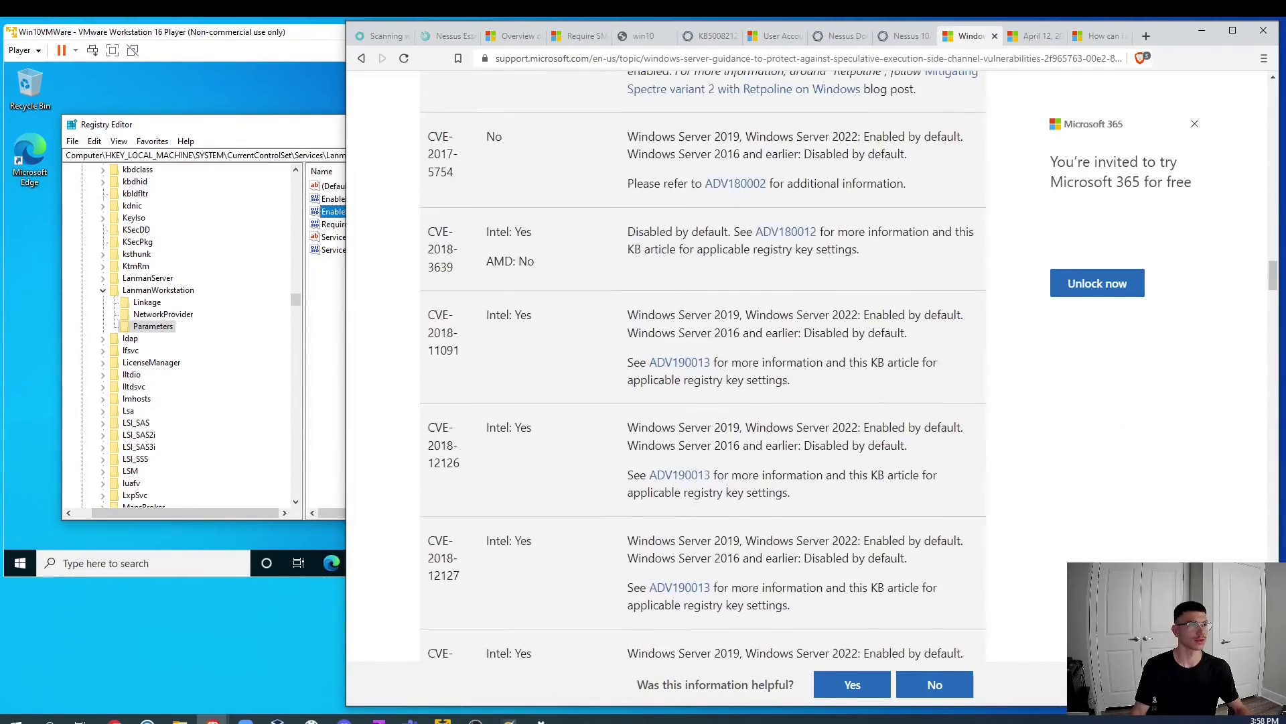
{"action": "scroll", "coordinate": [716, 193], "scroll_direction": "up", "scroll_amount": 15}
{"action": "scroll", "coordinate": [715, 335], "scroll_direction": "up", "scroll_amount": 10}
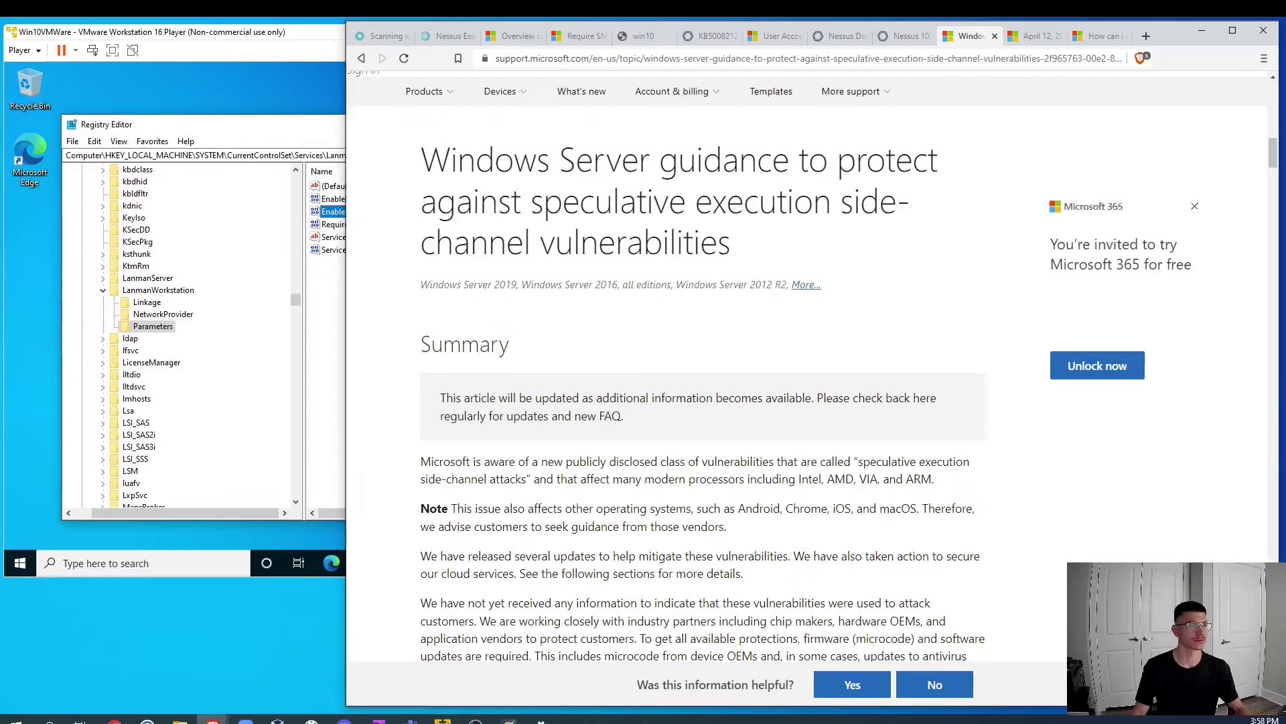
{"action": "left_click_drag", "start_coordinate": [456, 201], "coordinate": [782, 241]}
{"action": "scroll", "coordinate": [835, 375], "scroll_direction": "down", "scroll_amount": 4}
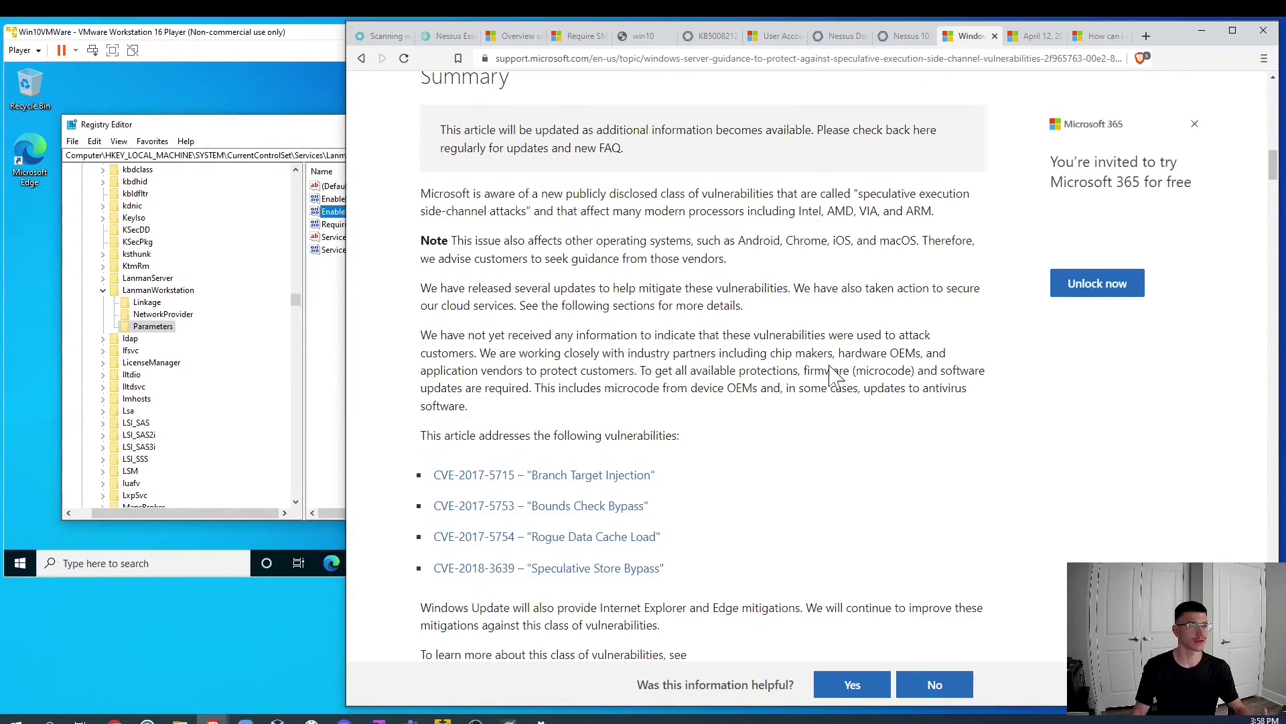
{"action": "scroll", "coordinate": [848, 376], "scroll_direction": "down", "scroll_amount": 7}
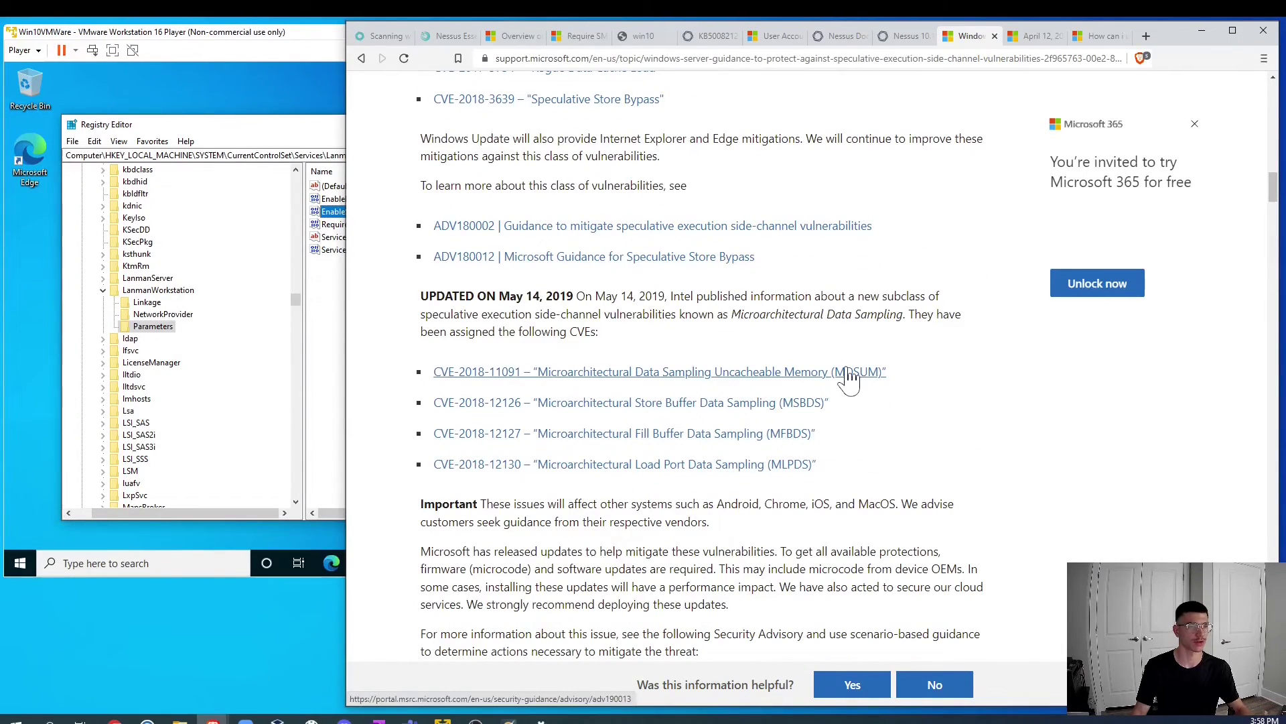
{"action": "scroll", "coordinate": [847, 377], "scroll_direction": "down", "scroll_amount": 8}
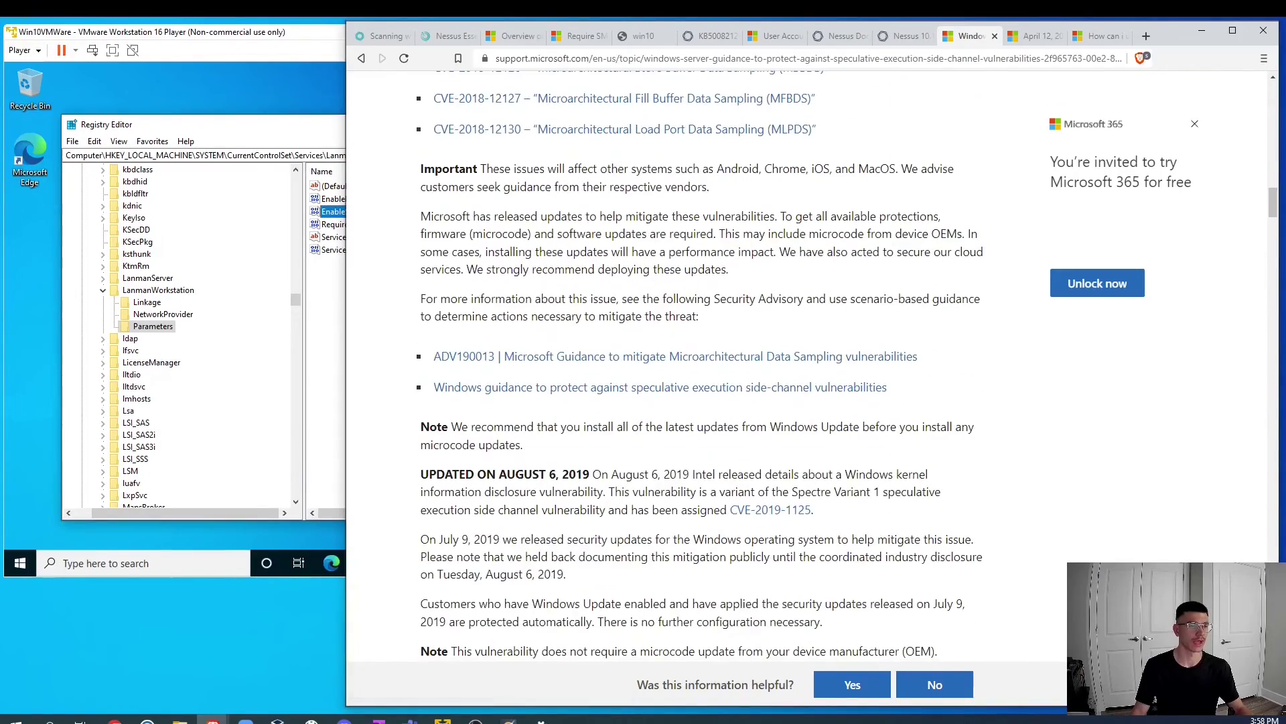
{"action": "scroll", "coordinate": [850, 375], "scroll_direction": "down", "scroll_amount": 8}
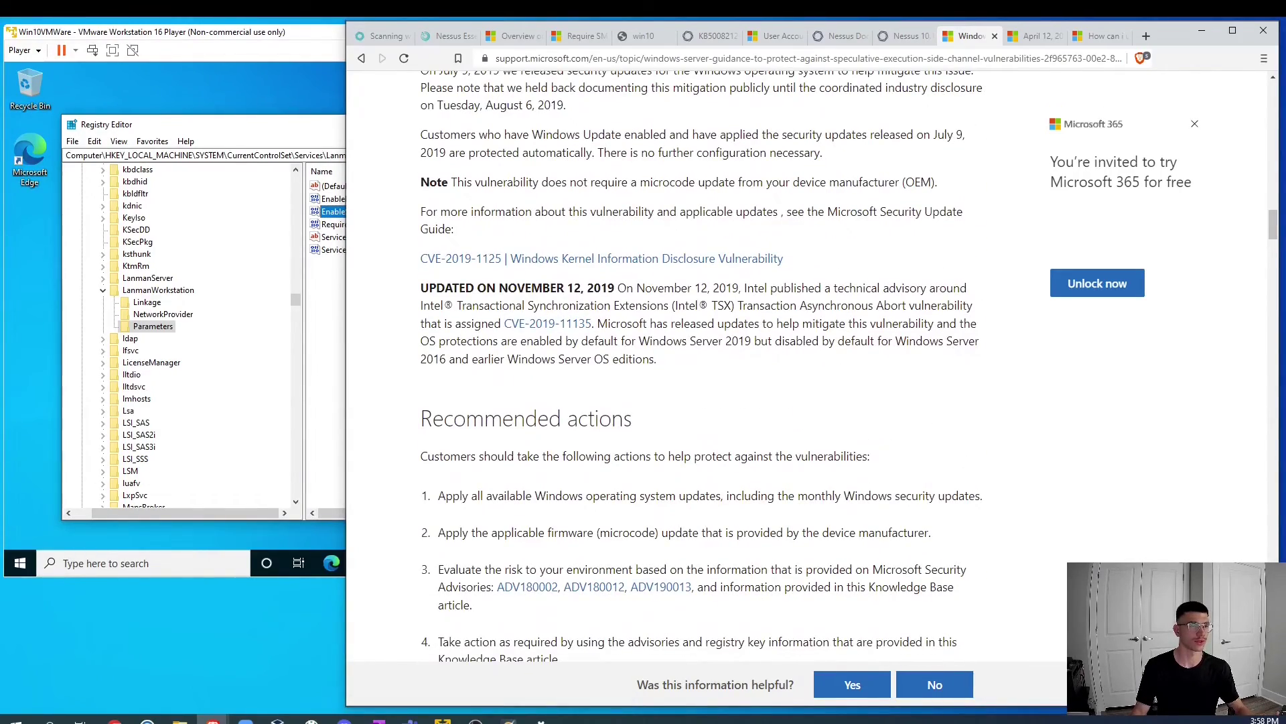
{"action": "left_click_drag", "start_coordinate": [421, 217], "coordinate": [674, 197]}
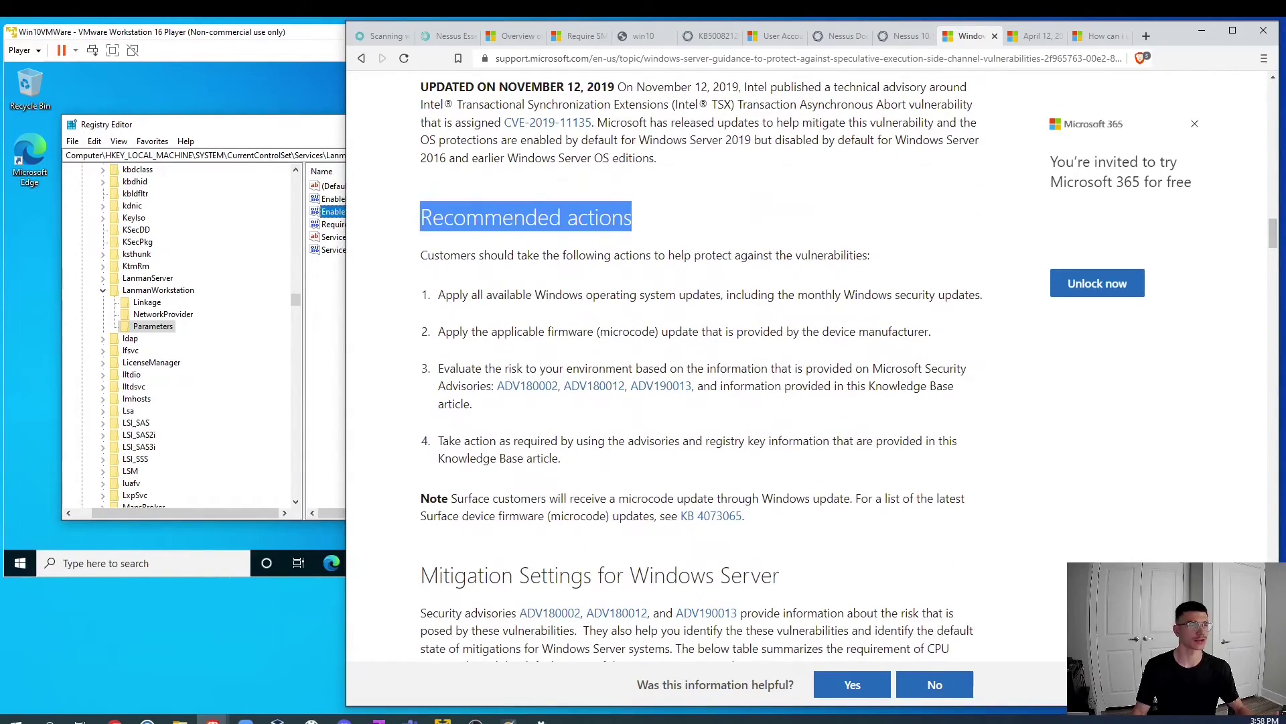
{"action": "left_click_drag", "start_coordinate": [468, 294], "coordinate": [832, 295]}
Step: Find the FeatureSettingsOverride reg add commands for Spectre/Meltdown, then view Nessus's KB5012599 remediation
{"action": "scroll", "coordinate": [771, 268], "scroll_direction": "down", "scroll_amount": 7}
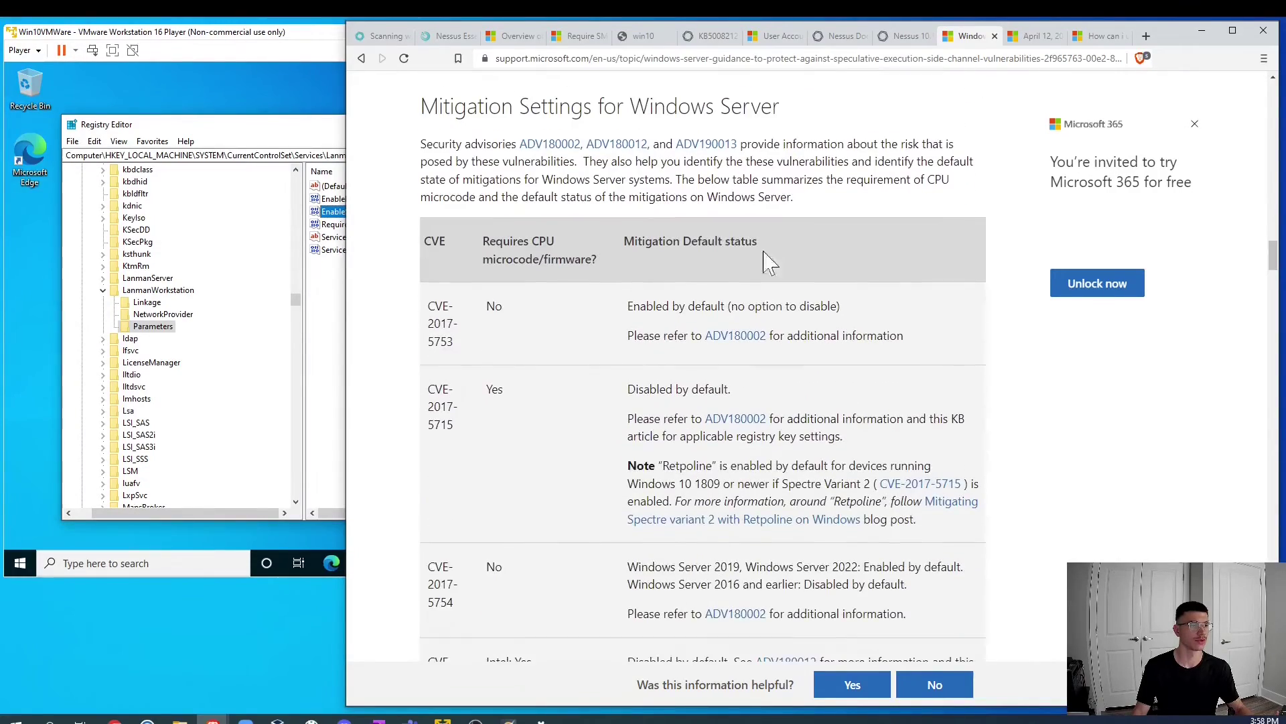
{"action": "scroll", "coordinate": [589, 372], "scroll_direction": "down", "scroll_amount": 15}
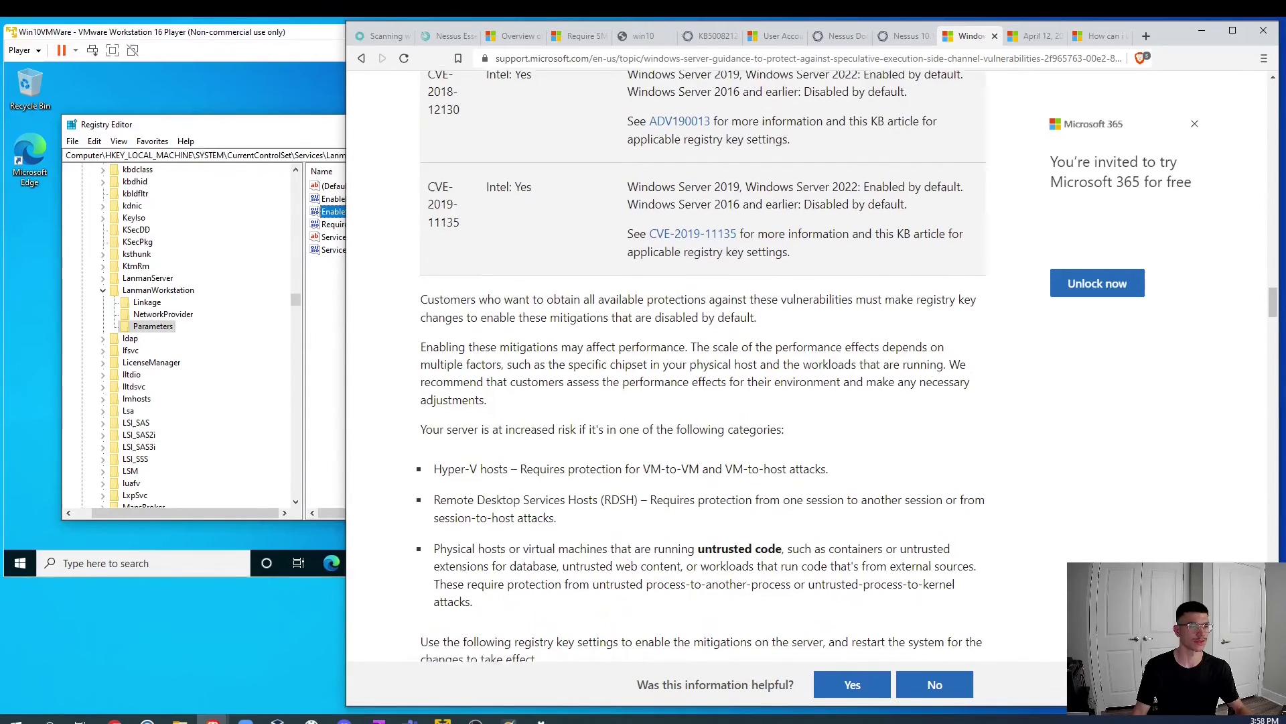
{"action": "scroll", "coordinate": [660, 472], "scroll_direction": "down", "scroll_amount": 7}
{"action": "scroll", "coordinate": [433, 395], "scroll_direction": "down", "scroll_amount": 2}
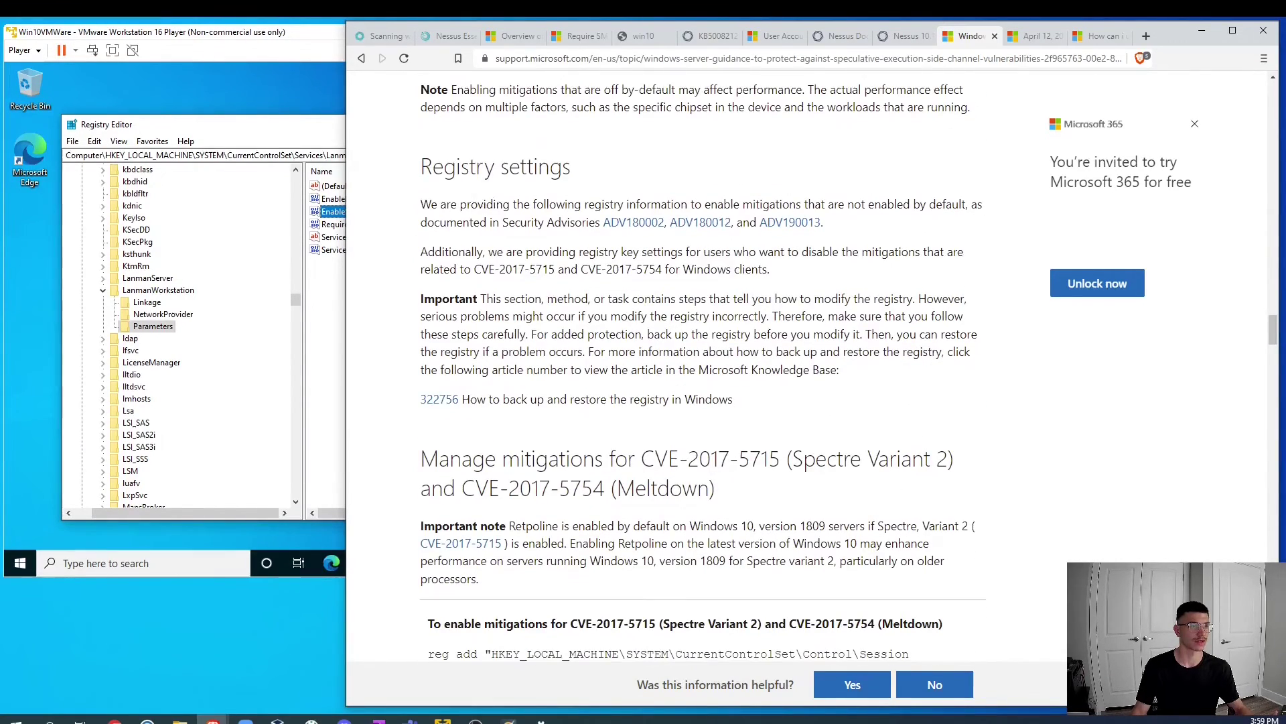
{"action": "left_click_drag", "start_coordinate": [421, 168], "coordinate": [620, 185]}
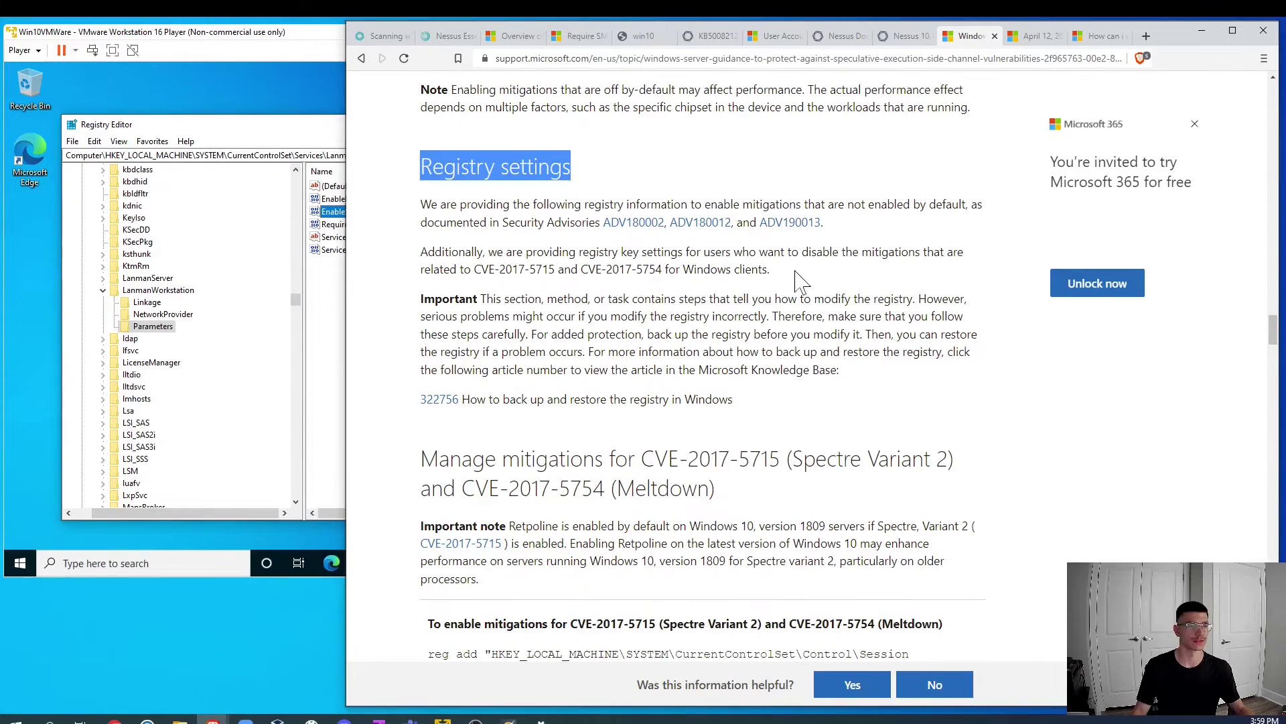
{"action": "scroll", "coordinate": [798, 278], "scroll_direction": "down", "scroll_amount": 6}
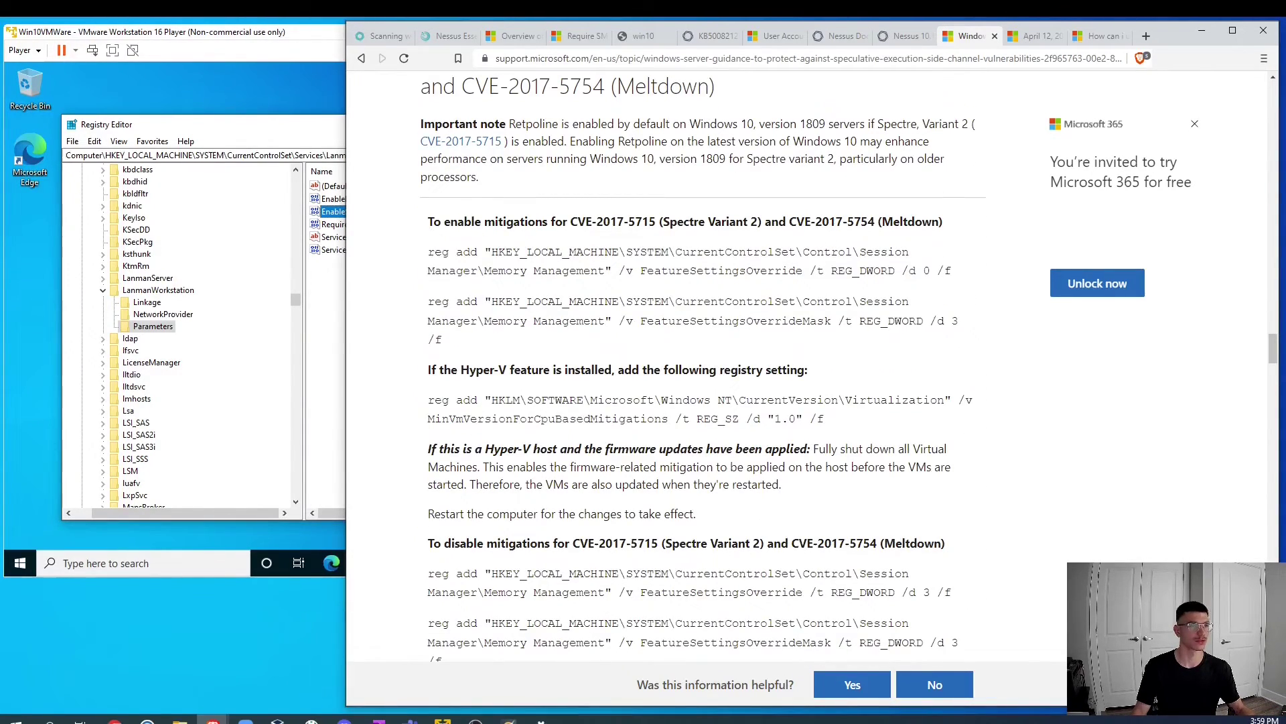
{"action": "left_click_drag", "start_coordinate": [427, 222], "coordinate": [957, 228]}
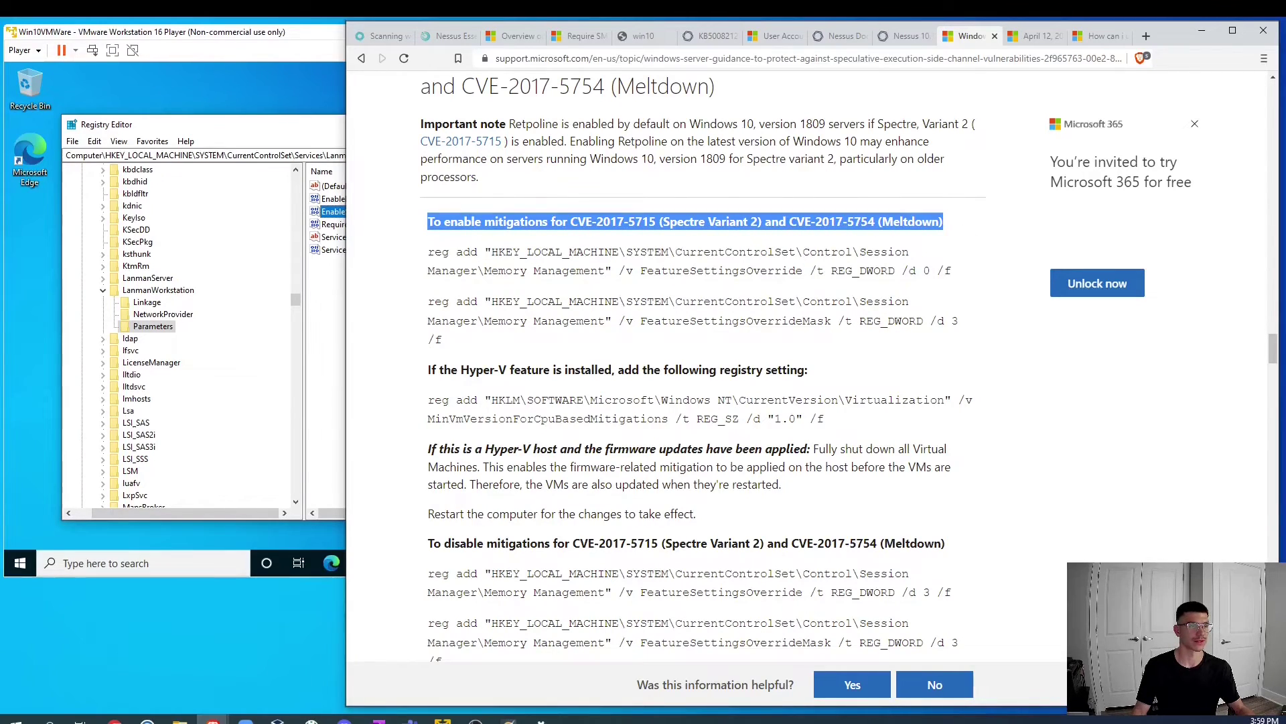
{"action": "left_click_drag", "start_coordinate": [442, 252], "coordinate": [973, 280]}
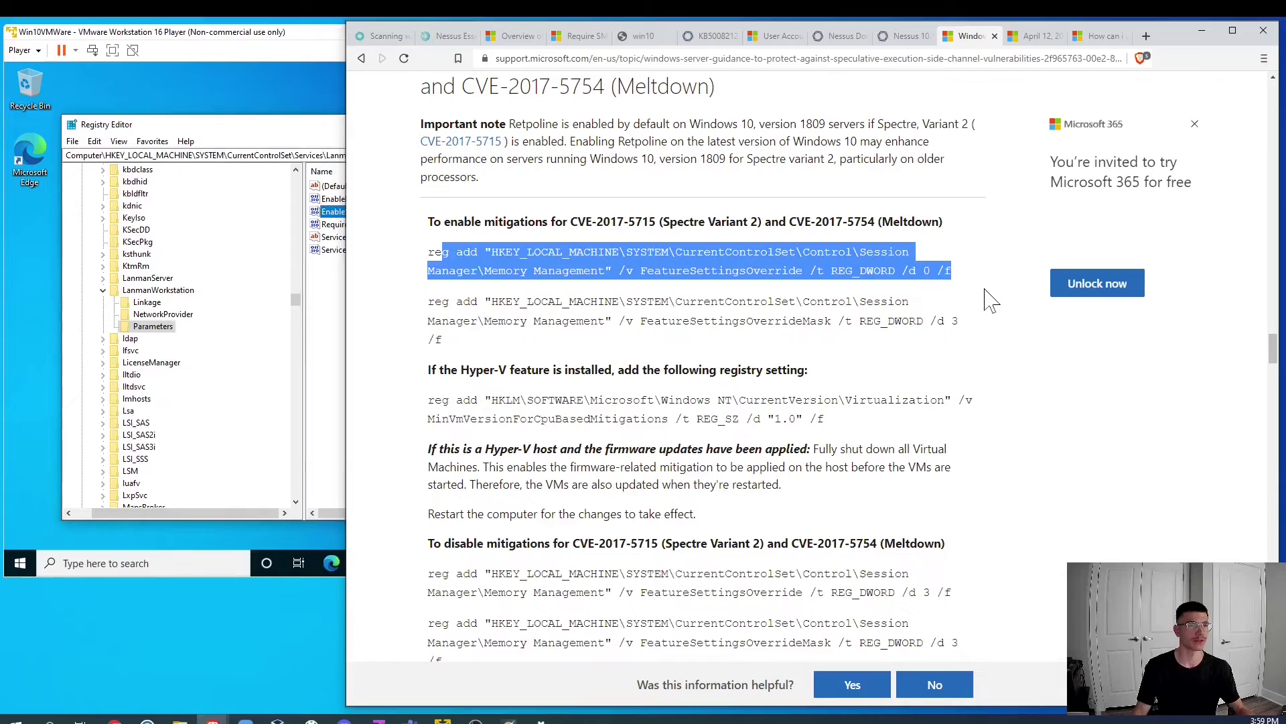
{"action": "left_click", "coordinate": [991, 292]}
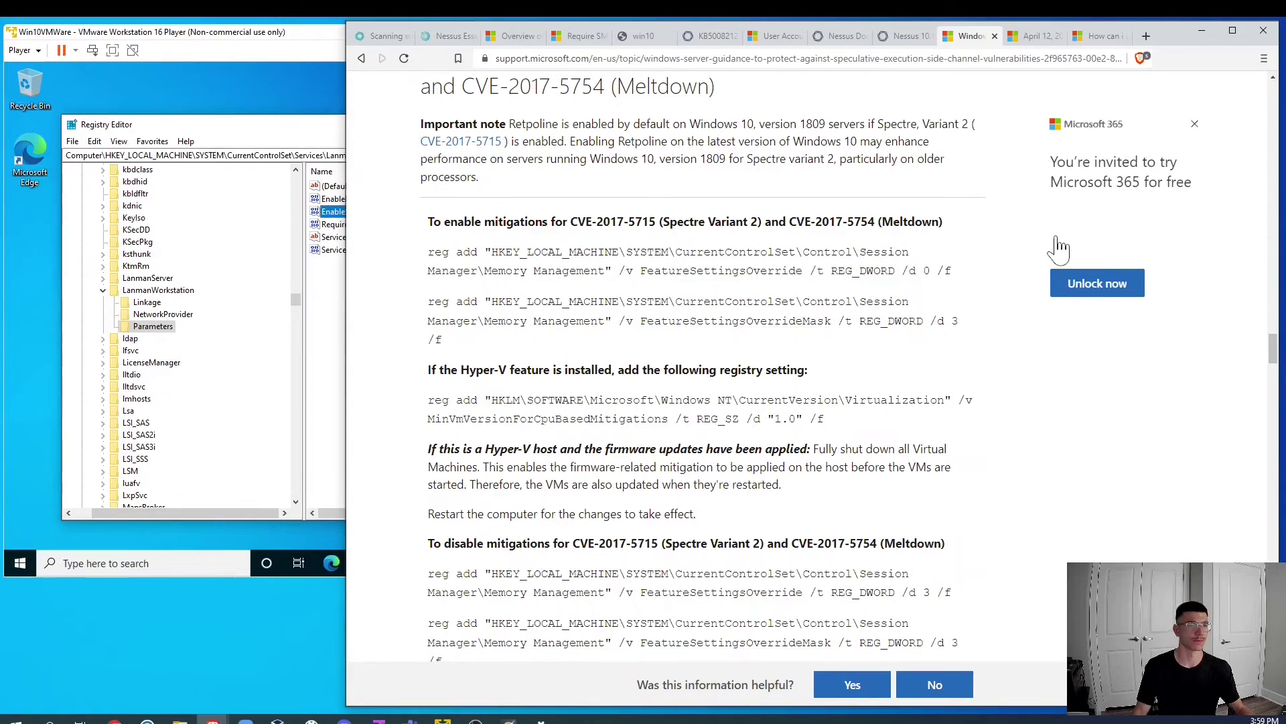
{"action": "left_click", "coordinate": [449, 35]}
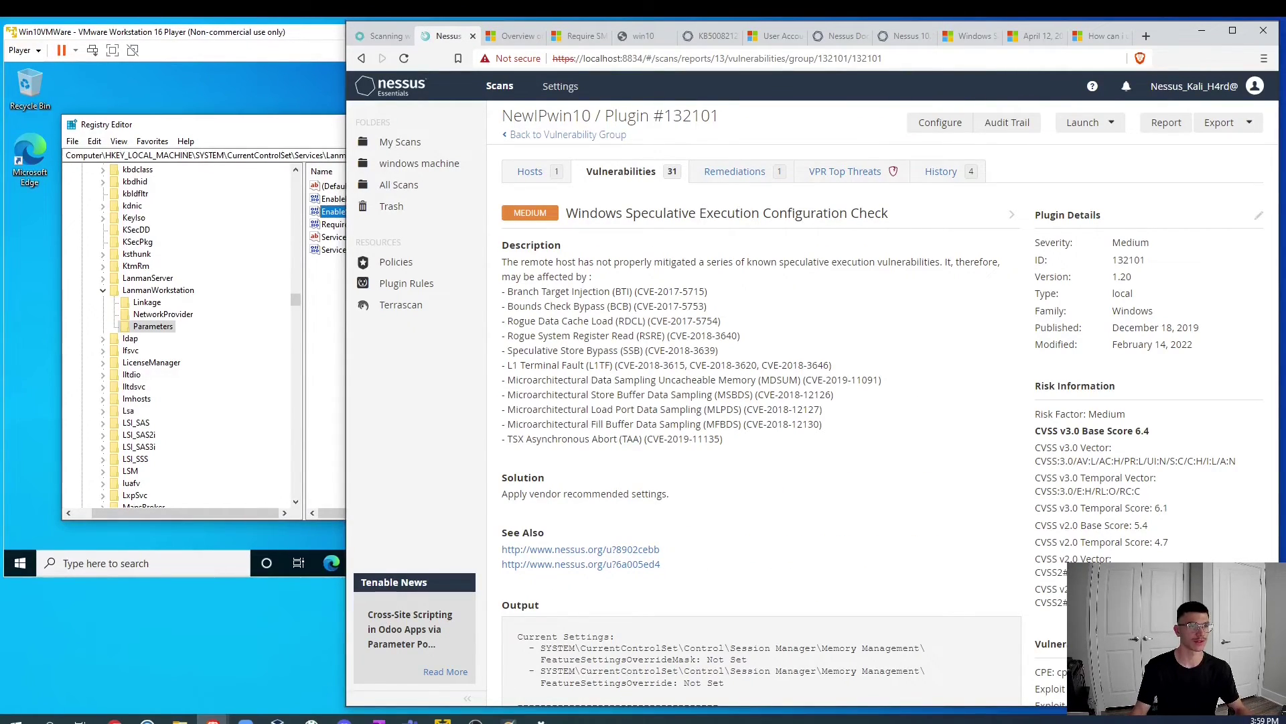
{"action": "left_click", "coordinate": [735, 171]}
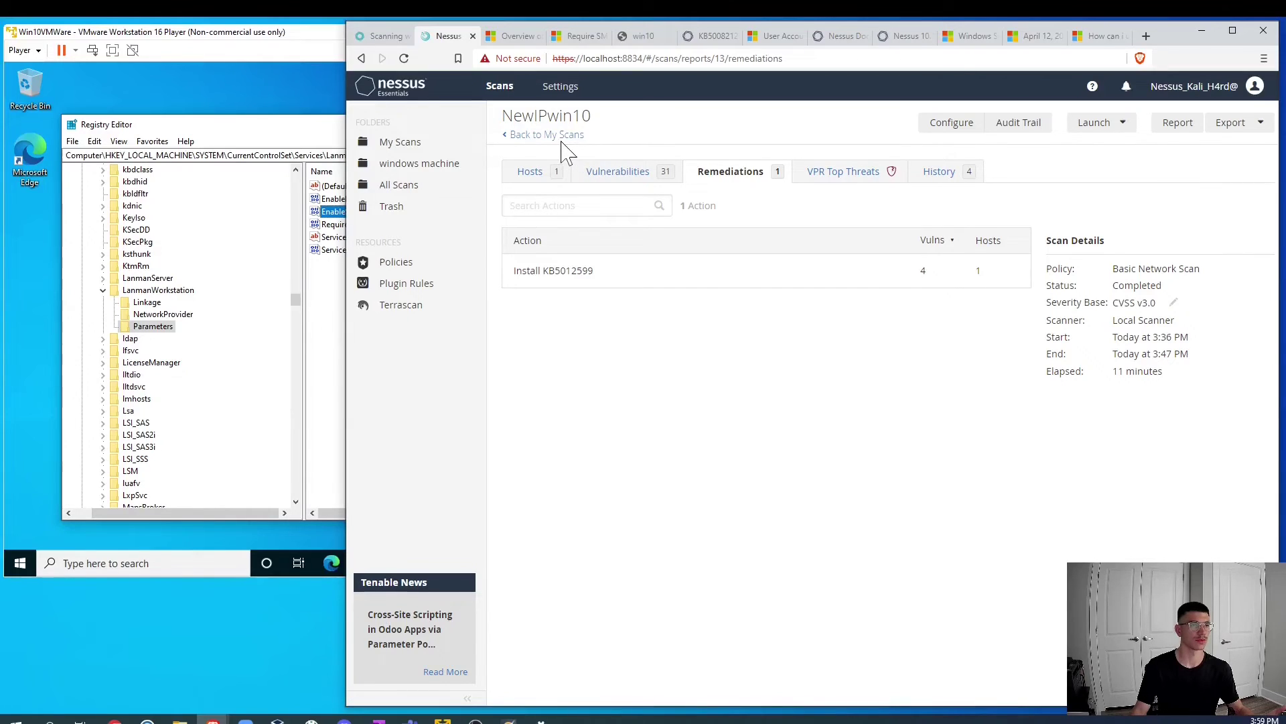
Step: Open the KB5008212 finding in the Microsoft Windows group and highlight ntoskrnl.exe in its output
{"action": "left_click", "coordinate": [624, 178]}
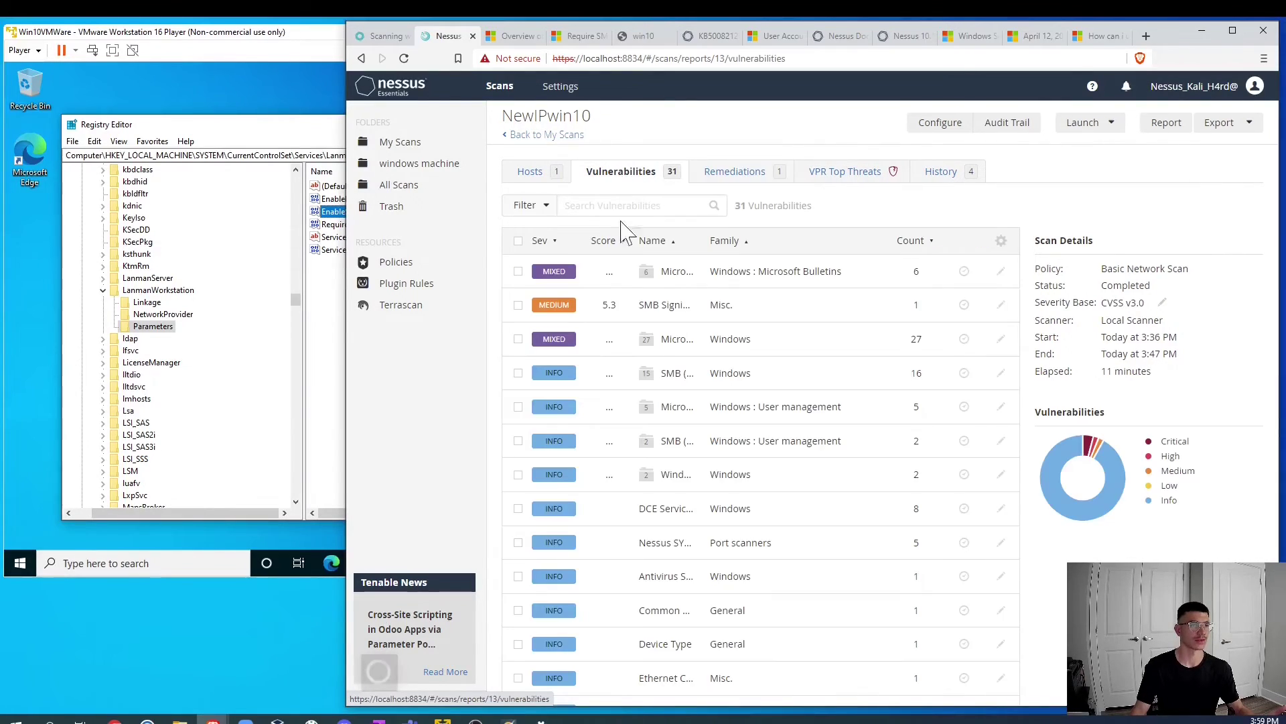
{"action": "left_click", "coordinate": [572, 278]}
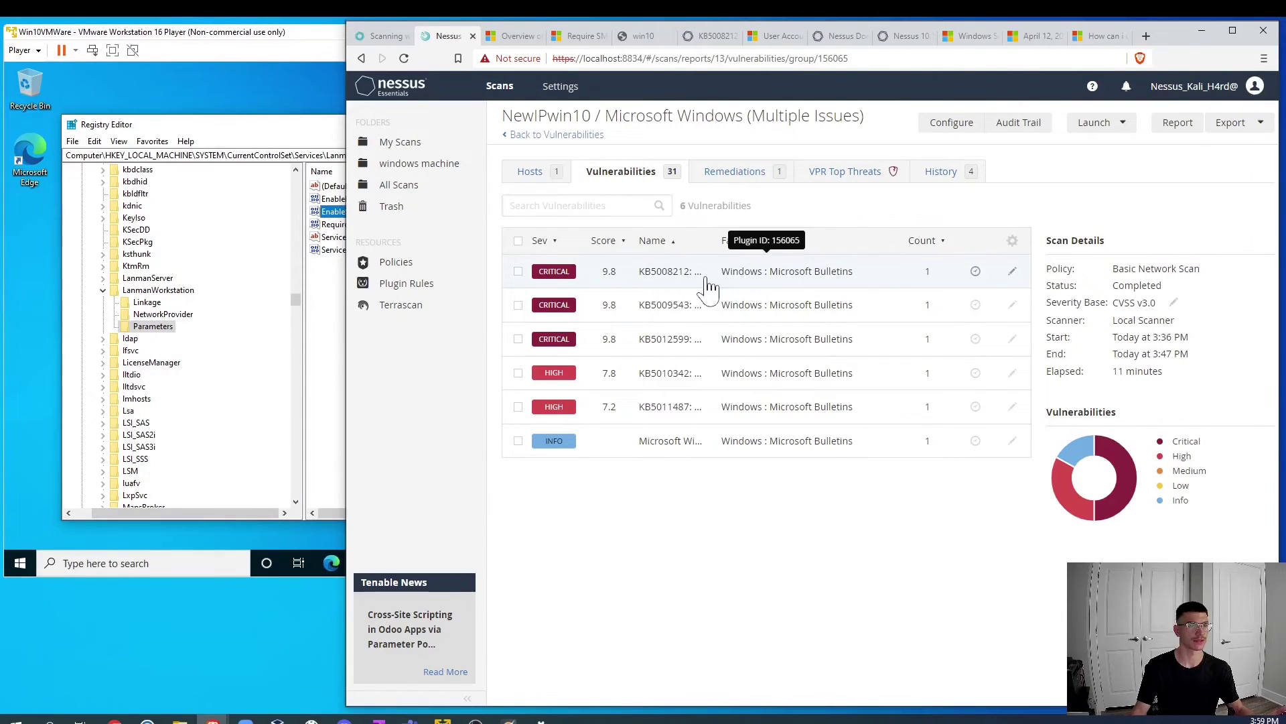
{"action": "left_click", "coordinate": [708, 287]}
{"action": "scroll", "coordinate": [680, 375], "scroll_direction": "down", "scroll_amount": 4}
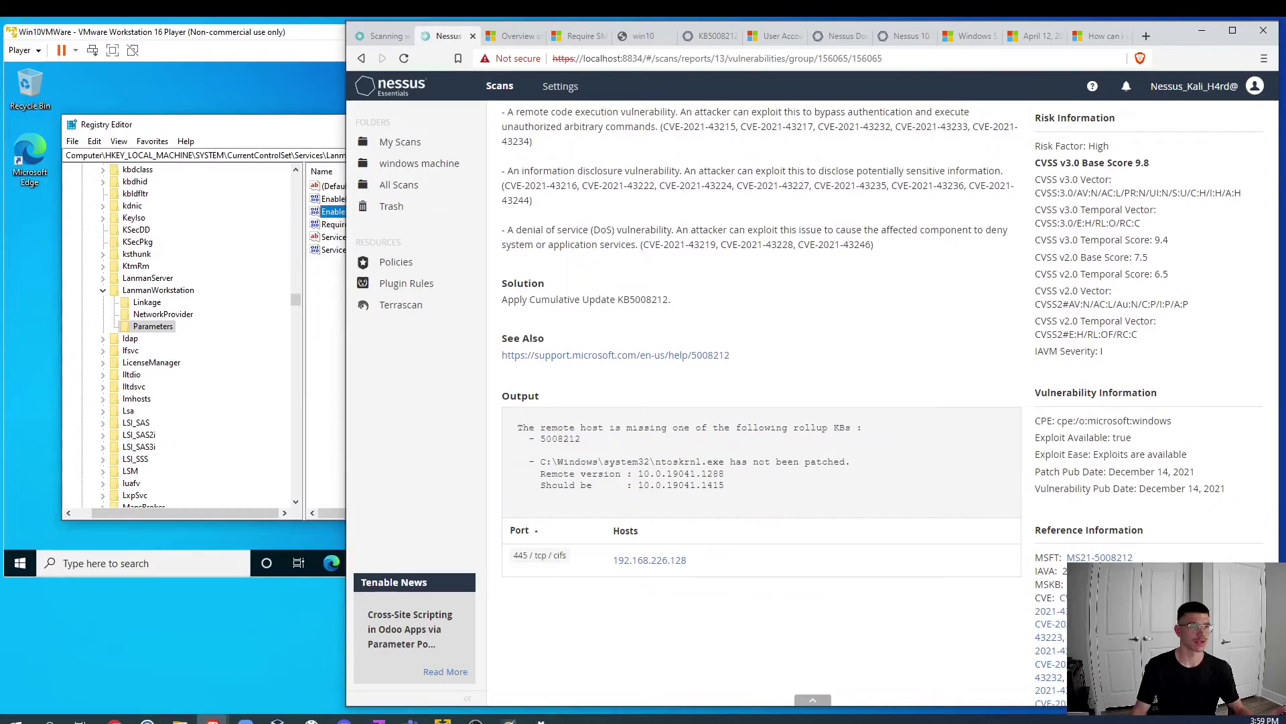
{"action": "left_click_drag", "start_coordinate": [656, 462], "coordinate": [725, 463]}
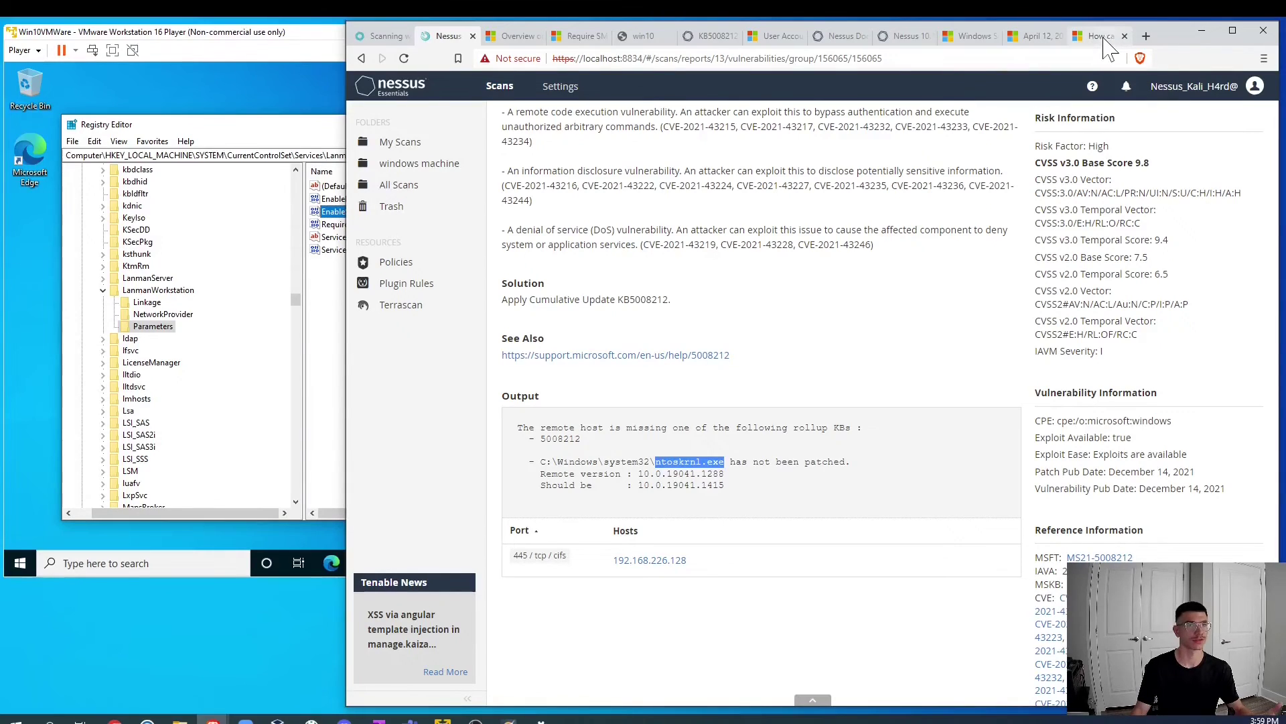
Step: Read the KB5008212 support article in a new tab, then return to the full vulnerability list
{"action": "right_click", "coordinate": [592, 361]}
{"action": "left_click", "coordinate": [578, 357]}
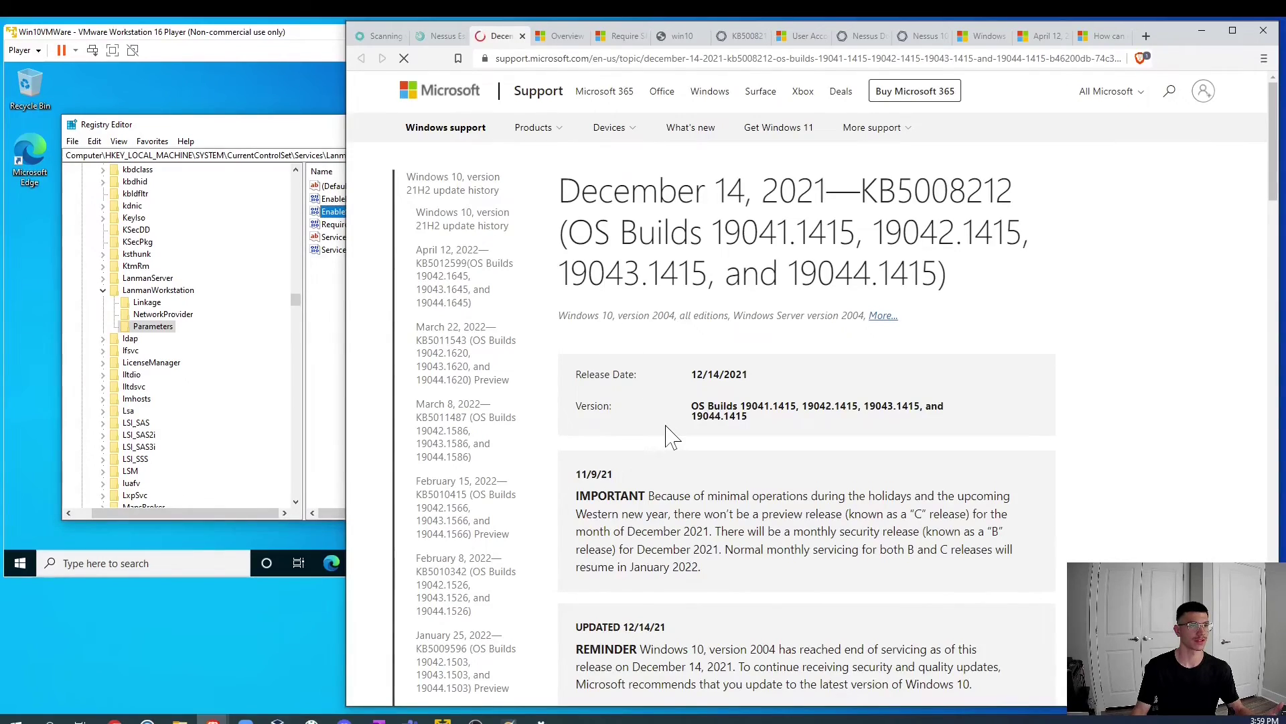
{"action": "scroll", "coordinate": [550, 278], "scroll_direction": "down", "scroll_amount": 8}
{"action": "scroll", "coordinate": [667, 435], "scroll_direction": "down", "scroll_amount": 10}
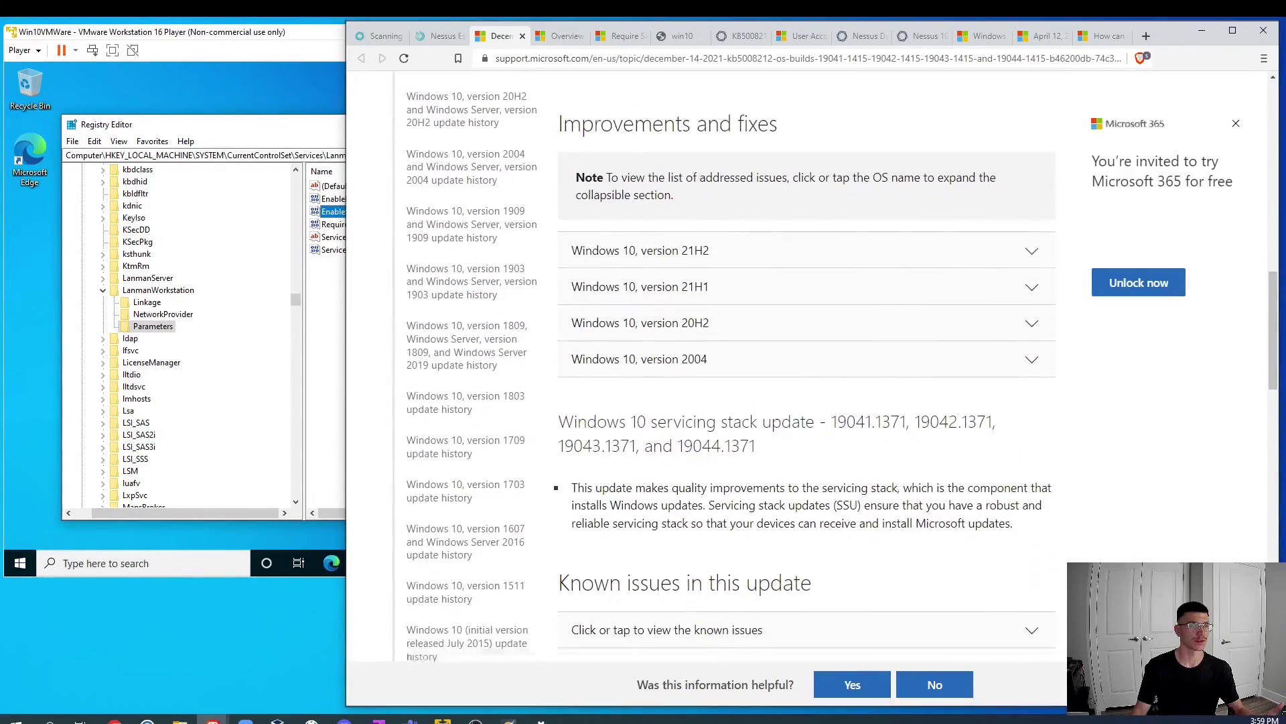
{"action": "scroll", "coordinate": [662, 432], "scroll_direction": "down", "scroll_amount": 15}
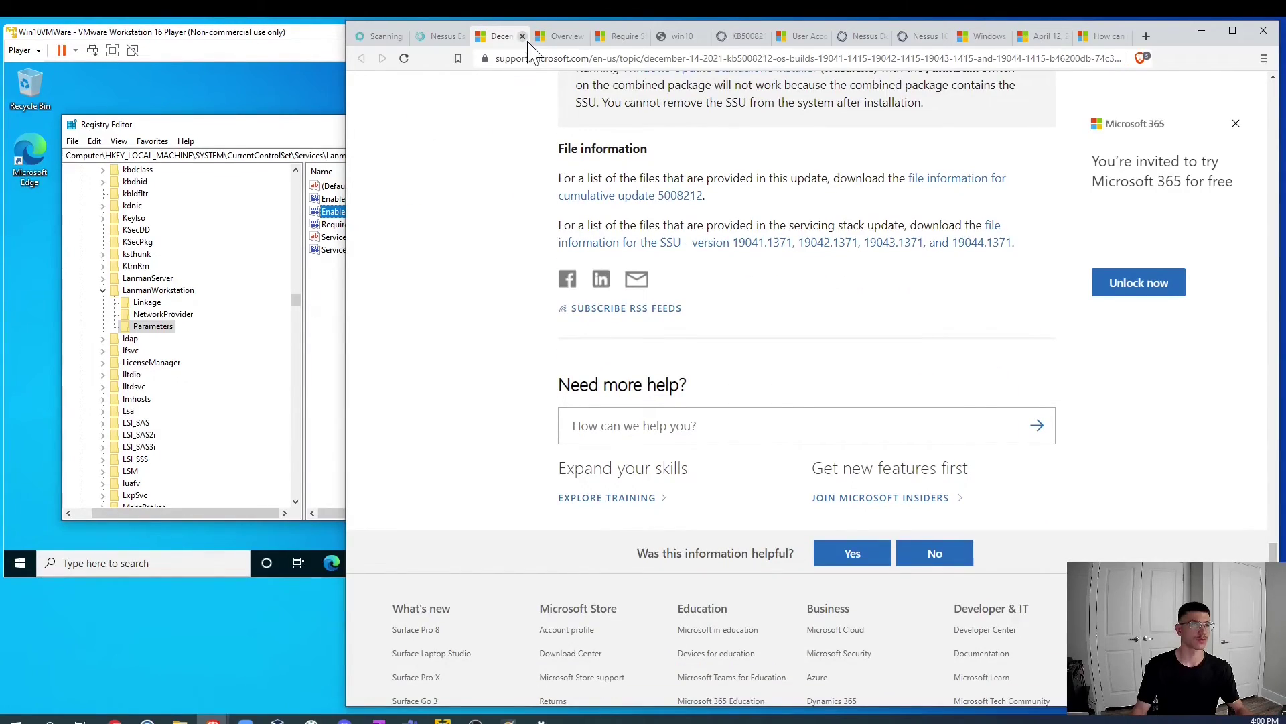
{"action": "left_click", "coordinate": [439, 36]}
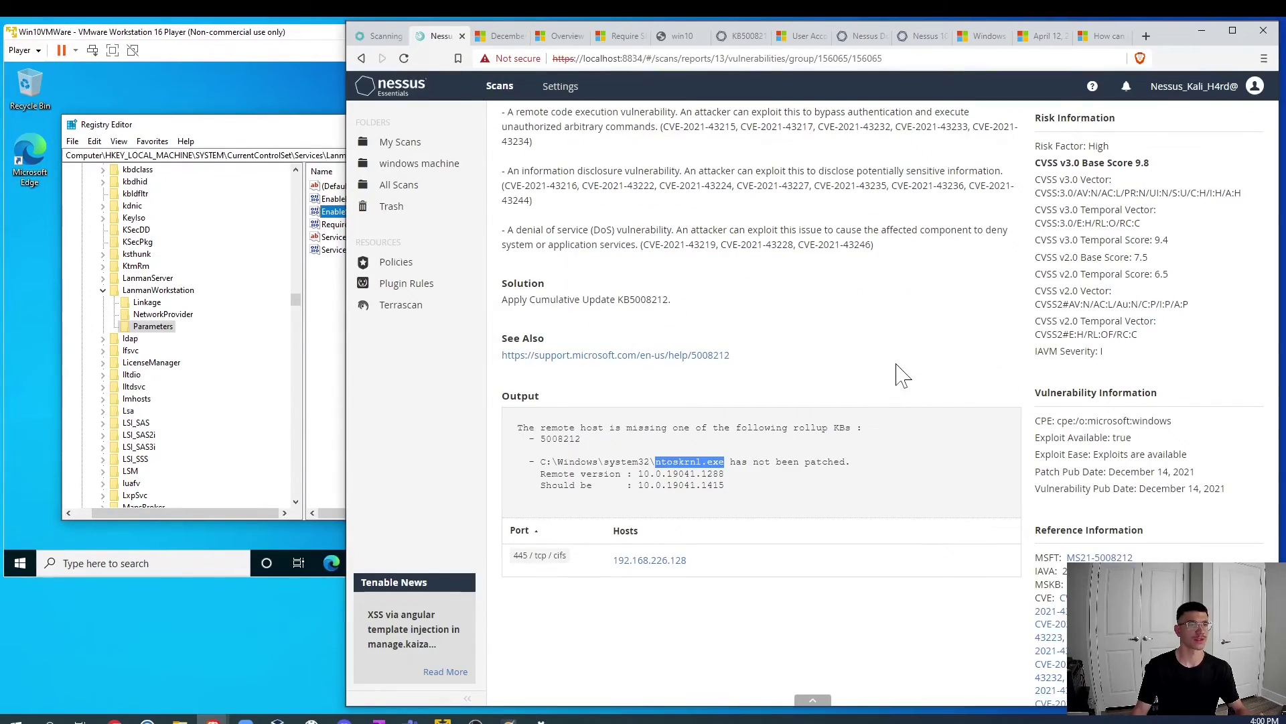
{"action": "scroll", "coordinate": [898, 374], "scroll_direction": "up", "scroll_amount": 4}
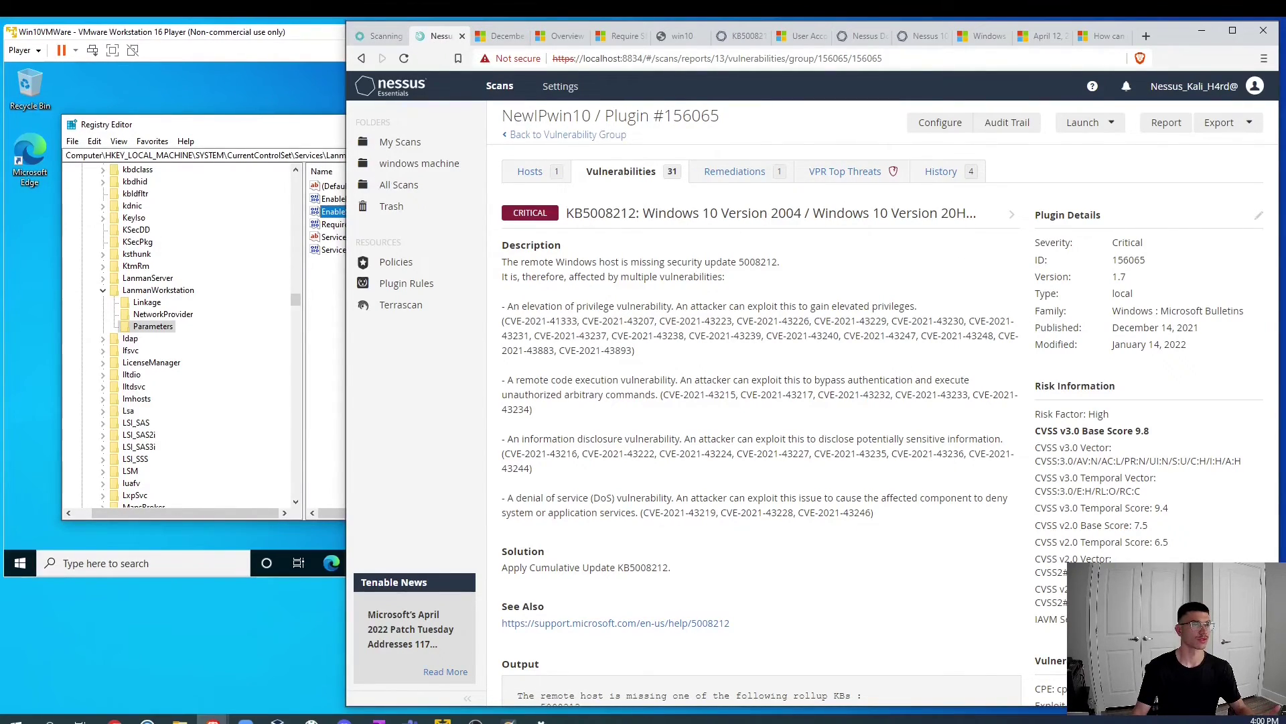
{"action": "left_click", "coordinate": [526, 135]}
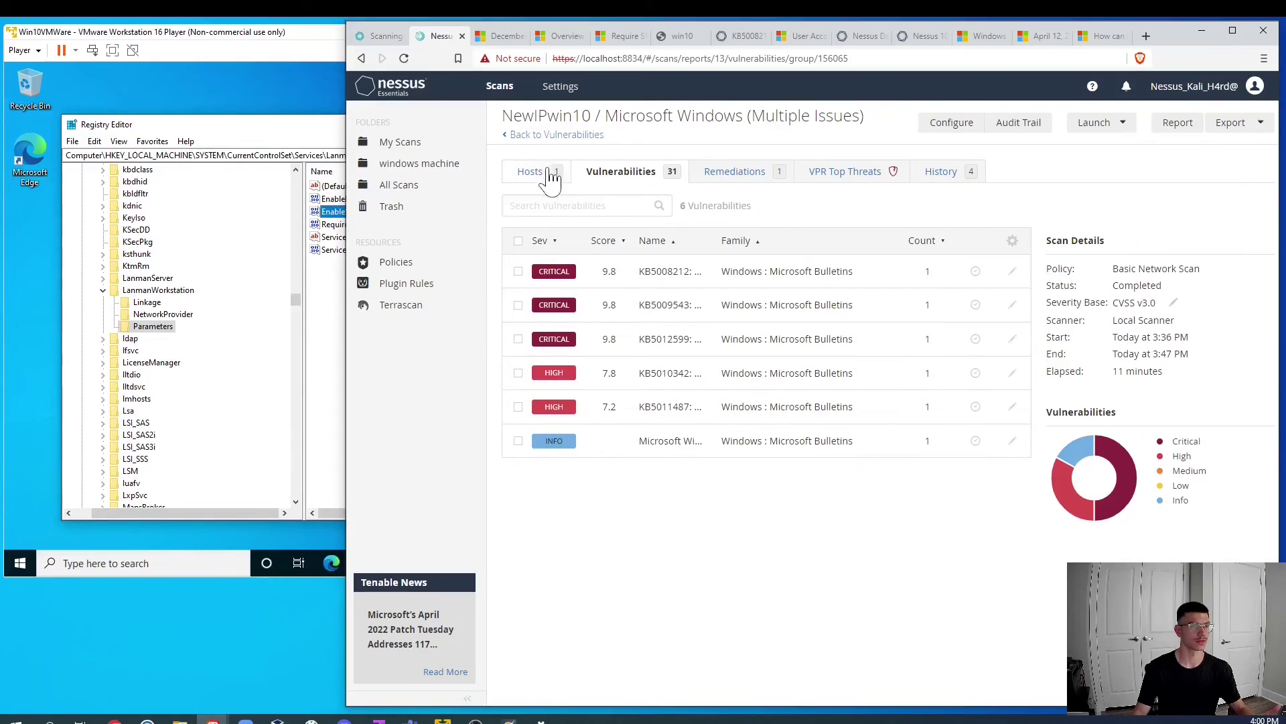
{"action": "left_click", "coordinate": [522, 135]}
Step: Open the SMB Signing not required finding and read its details
{"action": "left_click", "coordinate": [740, 309]}
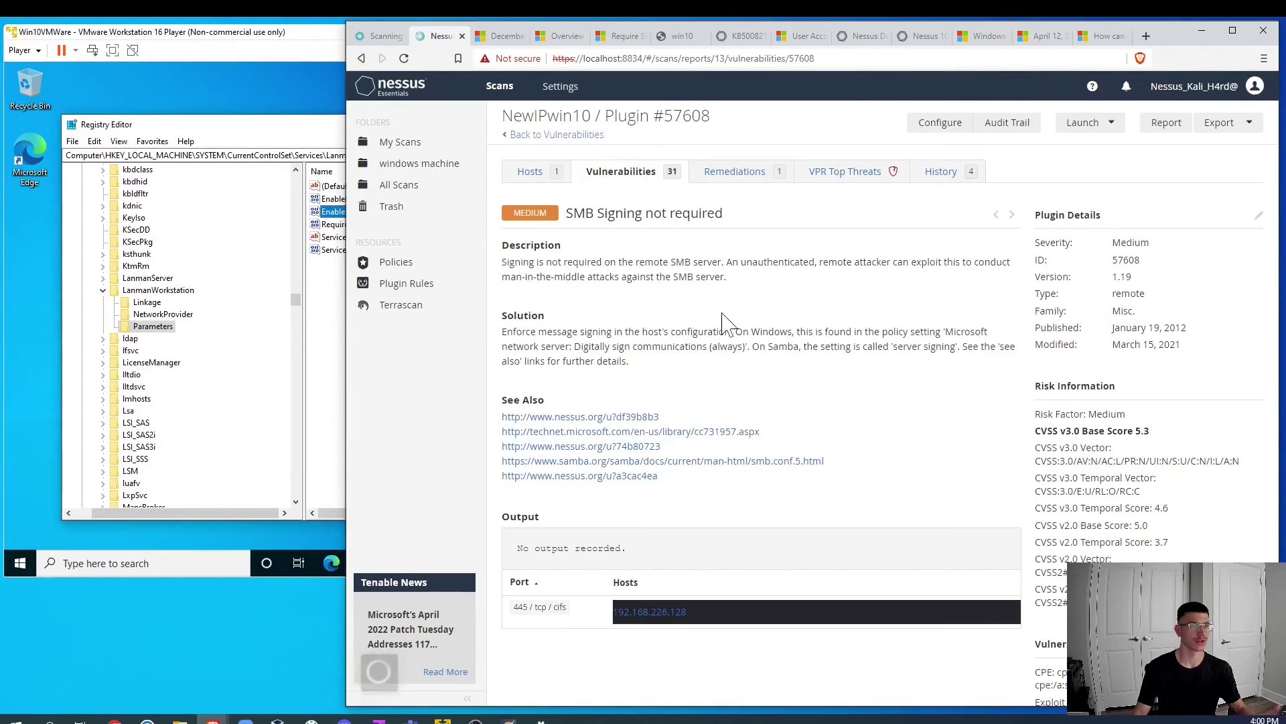
{"action": "scroll", "coordinate": [673, 302], "scroll_direction": "down", "scroll_amount": 1}
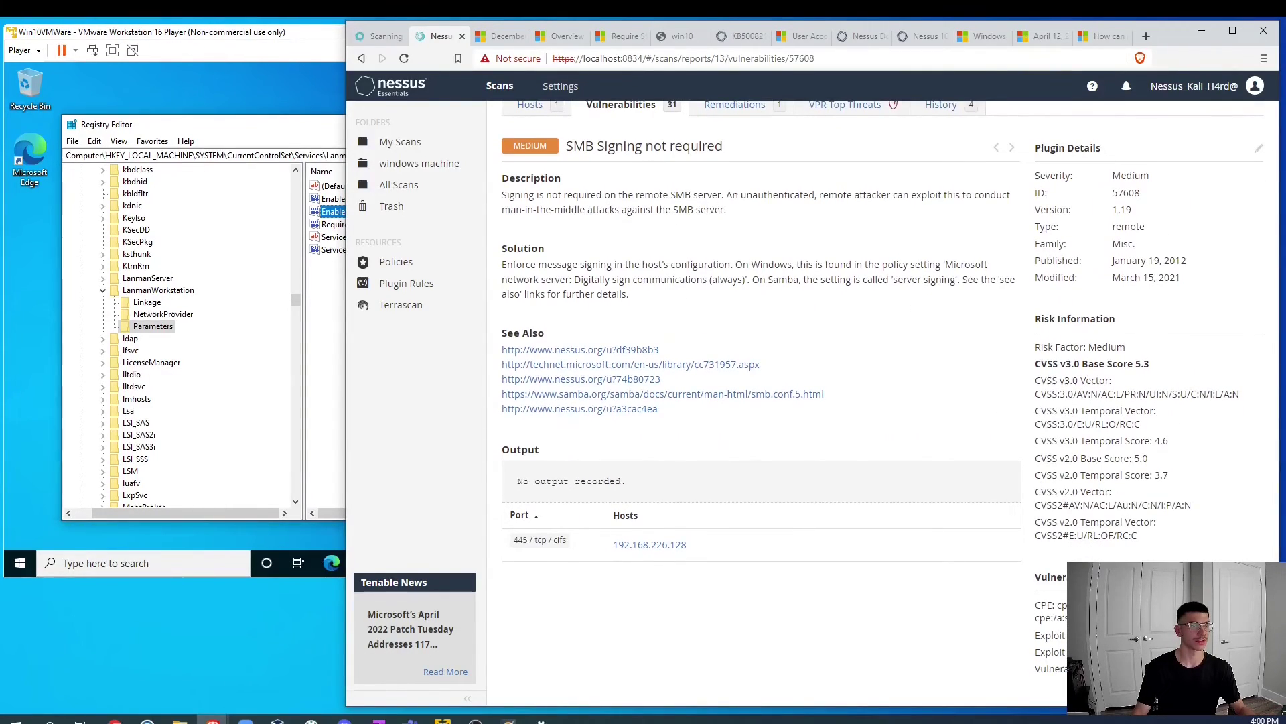
{"action": "scroll", "coordinate": [674, 415], "scroll_direction": "down", "scroll_amount": 1}
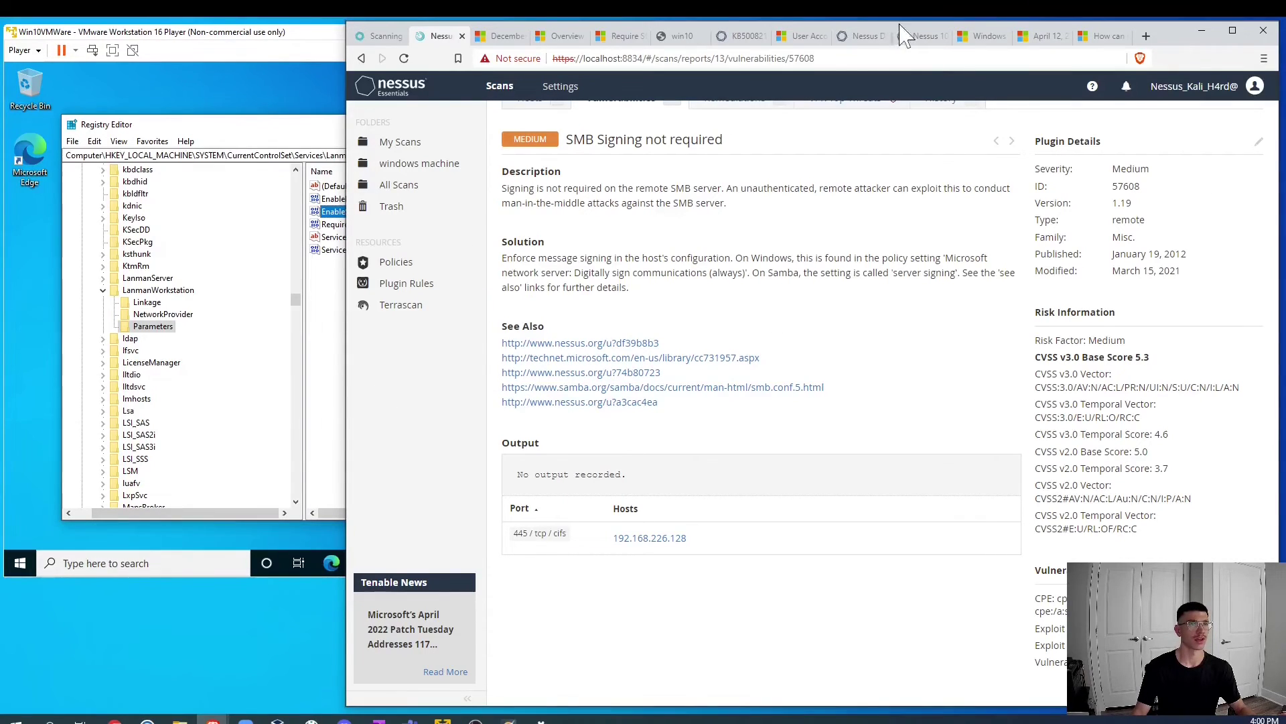
Step: Browse the KB5012599, KB5008212 and Require SMB Security Signatures pages
{"action": "left_click", "coordinate": [980, 37]}
{"action": "left_click", "coordinate": [1041, 37]}
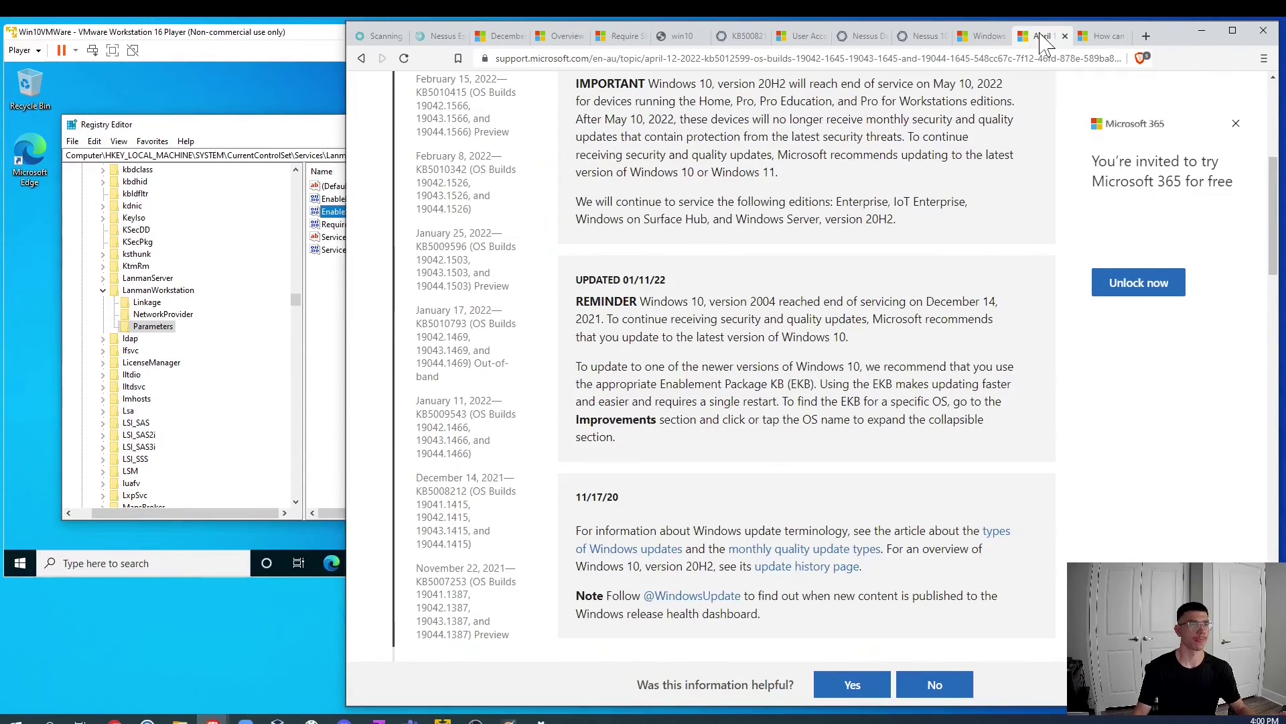
{"action": "left_click", "coordinate": [561, 37]}
{"action": "left_click", "coordinate": [504, 39]}
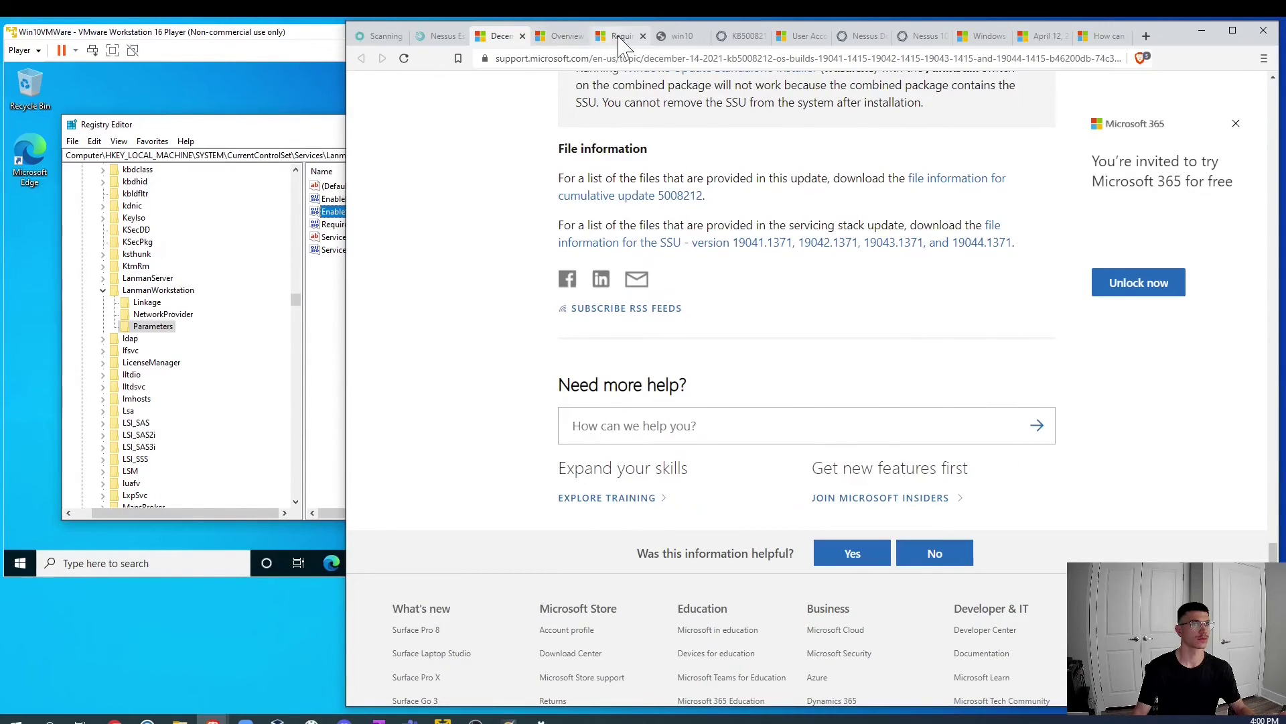
{"action": "left_click", "coordinate": [618, 37]}
{"action": "scroll", "coordinate": [667, 339], "scroll_direction": "down", "scroll_amount": 8}
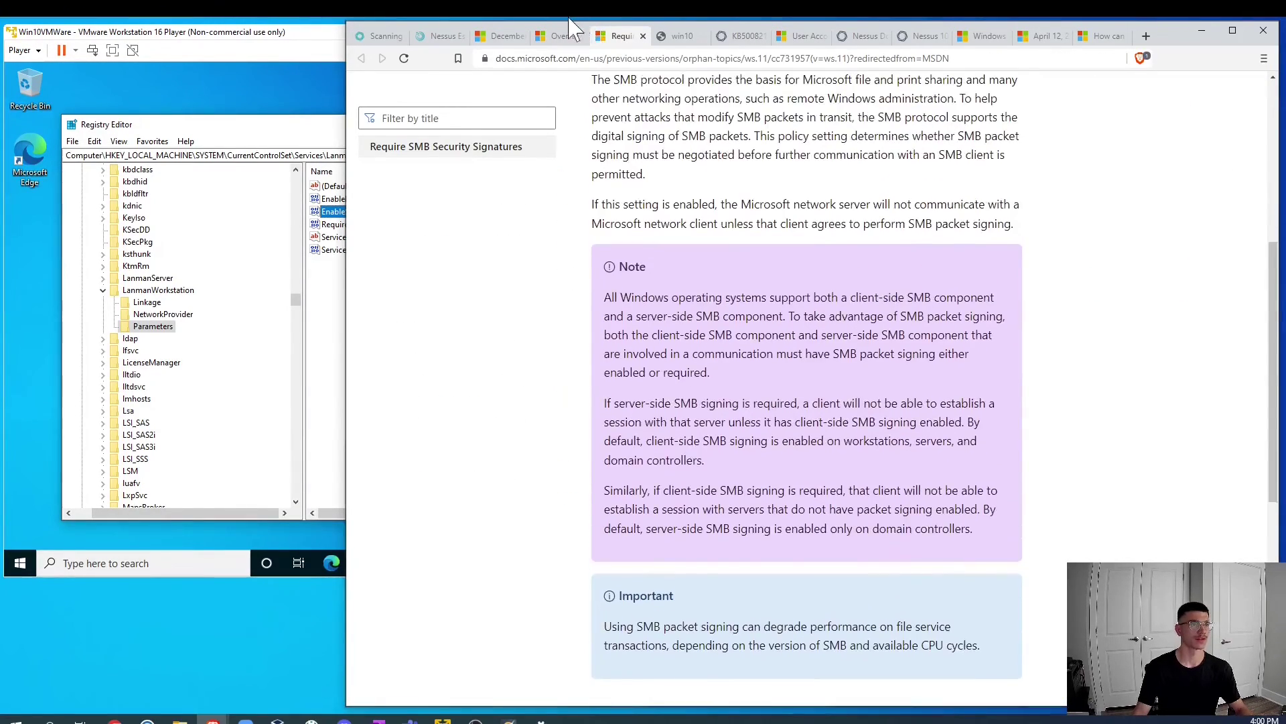
{"action": "scroll", "coordinate": [865, 287], "scroll_direction": "down", "scroll_amount": 1}
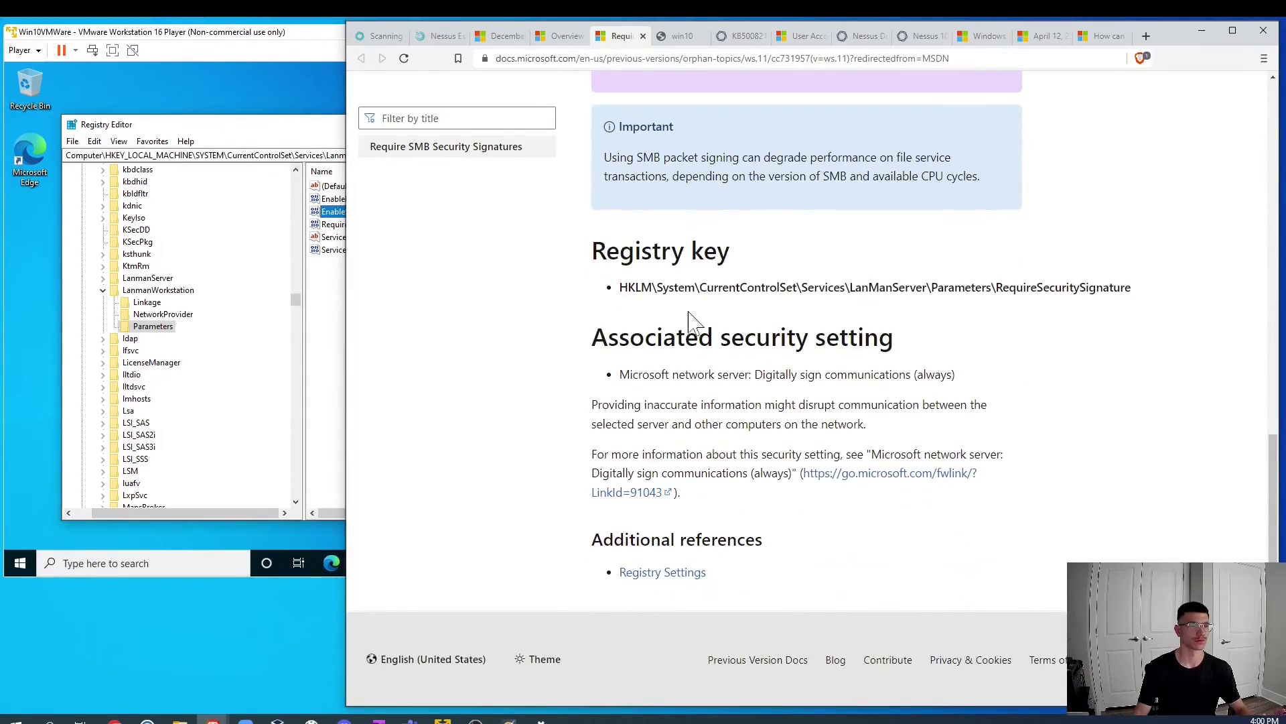
{"action": "scroll", "coordinate": [864, 286], "scroll_direction": "up", "scroll_amount": 9}
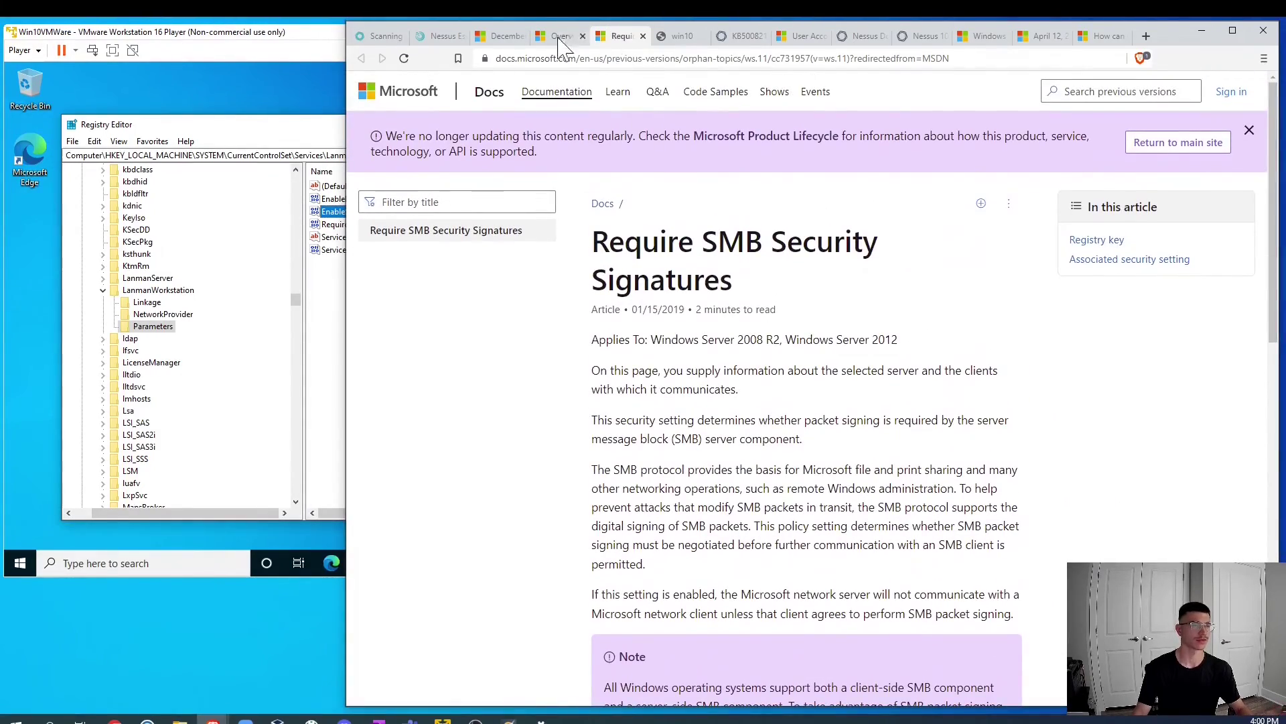
Step: Select the registry key path in the SMB signing overview, then switch to the VM's Registry Editor
{"action": "left_click", "coordinate": [560, 36]}
{"action": "scroll", "coordinate": [603, 188], "scroll_direction": "down", "scroll_amount": 3}
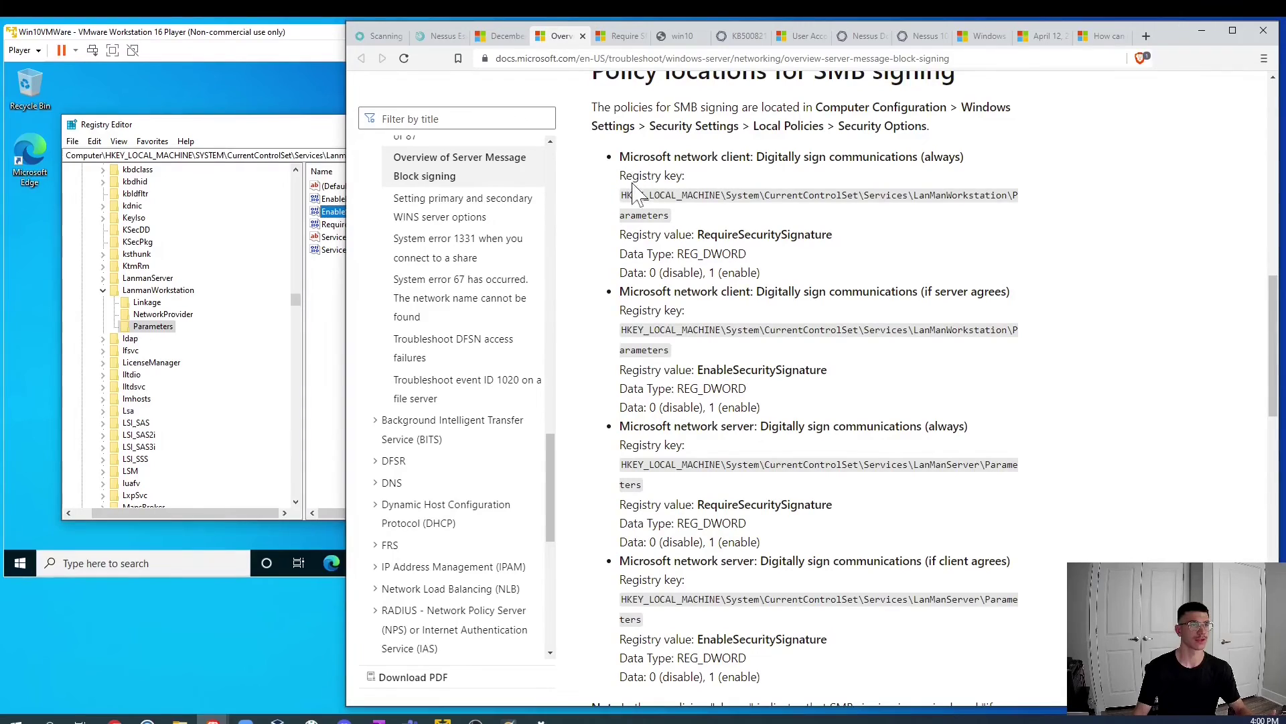
{"action": "left_click_drag", "start_coordinate": [621, 195], "coordinate": [676, 223]}
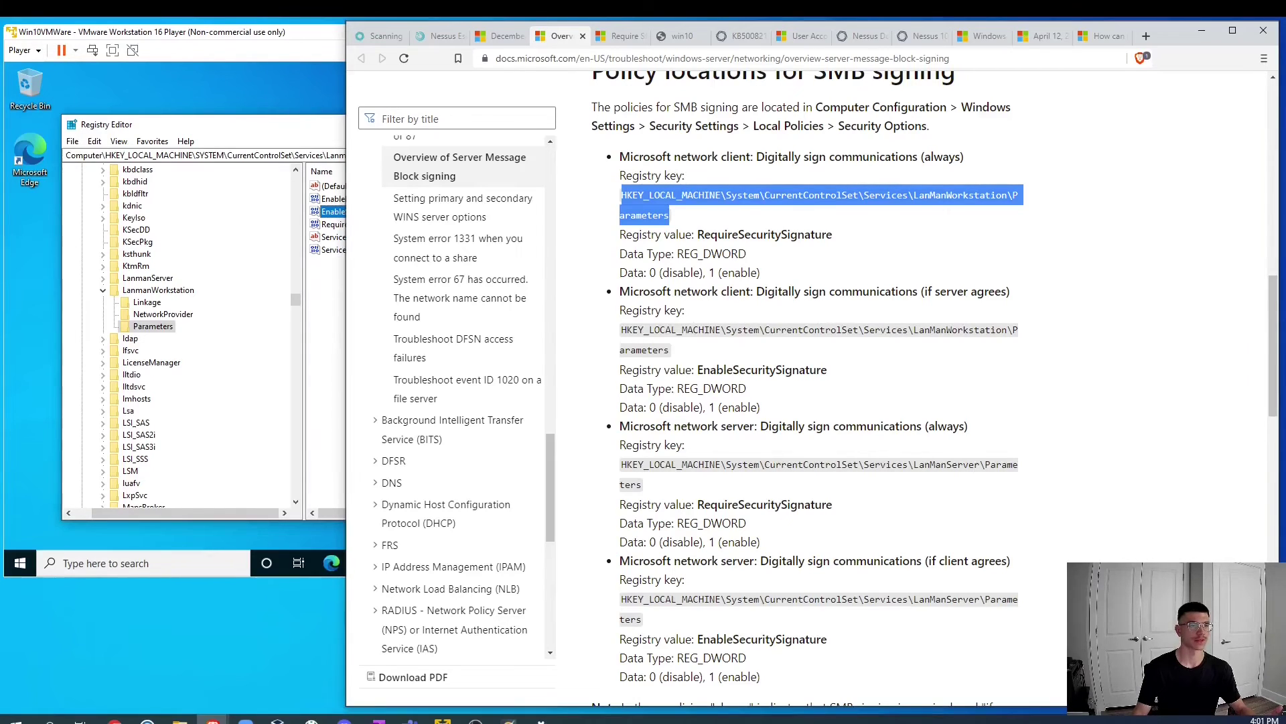
{"action": "left_click", "coordinate": [333, 295]}
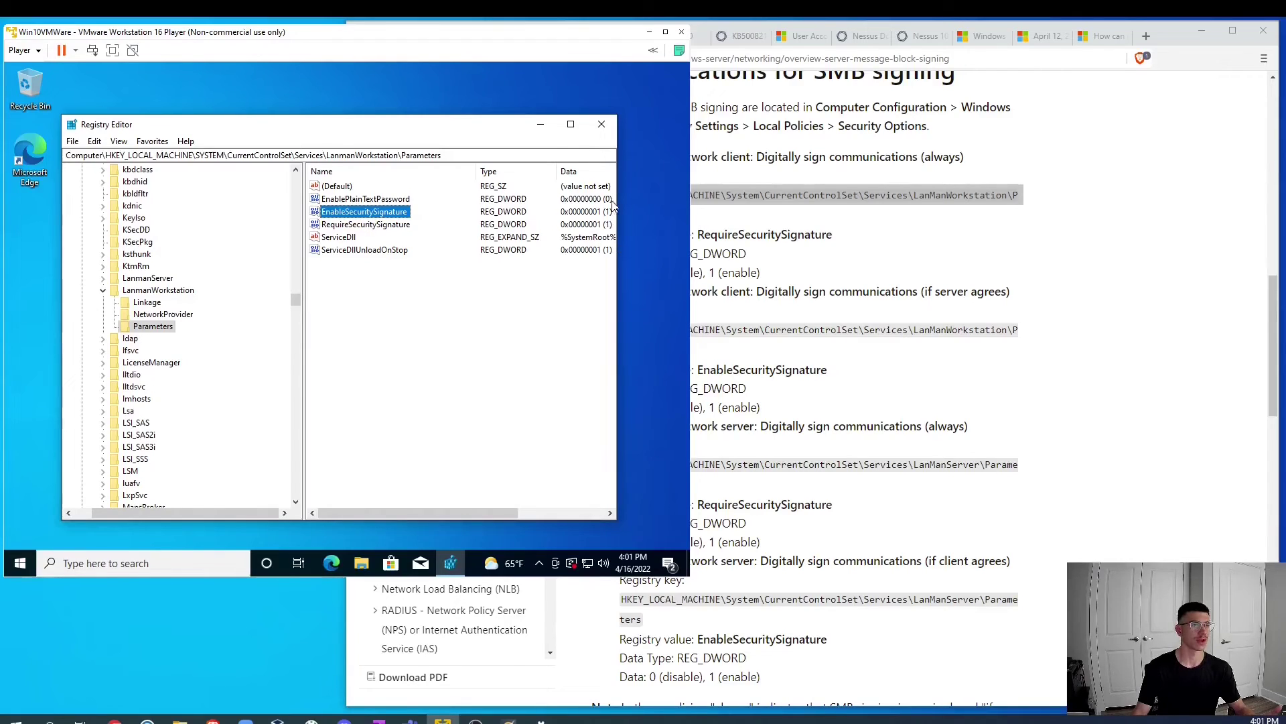
Step: Verify RequireSecuritySignature data is 1, then return to Nessus plugin #57608 'SMB Signing not required'
{"action": "double_click", "coordinate": [373, 225]}
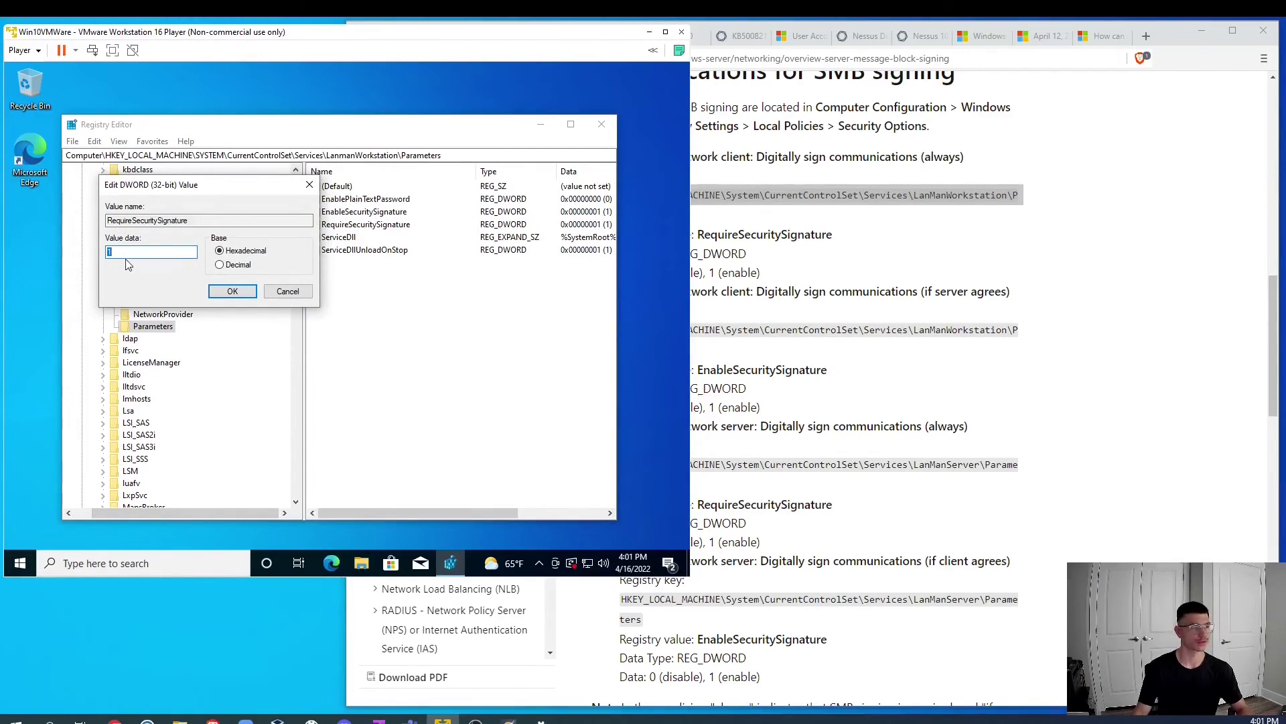
{"action": "left_click", "coordinate": [232, 292]}
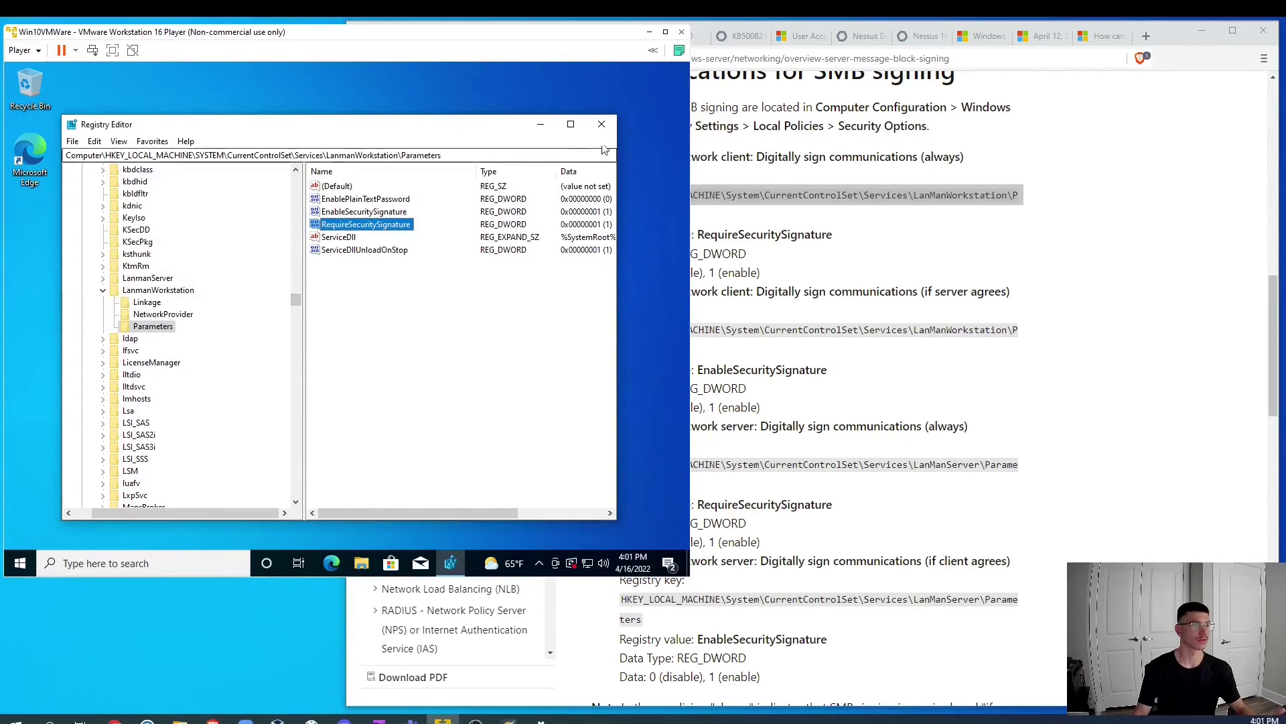
{"action": "left_click", "coordinate": [1137, 304]}
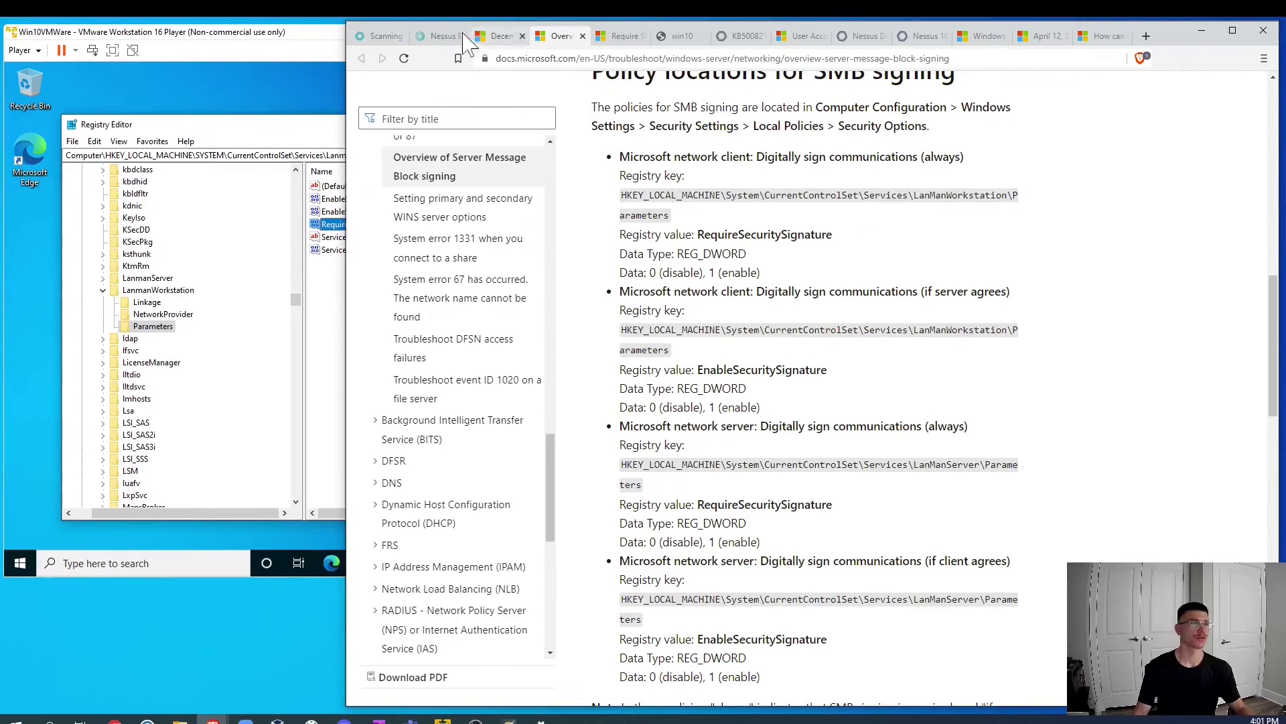
{"action": "left_click", "coordinate": [441, 38]}
{"action": "scroll", "coordinate": [690, 328], "scroll_direction": "up", "scroll_amount": 2}
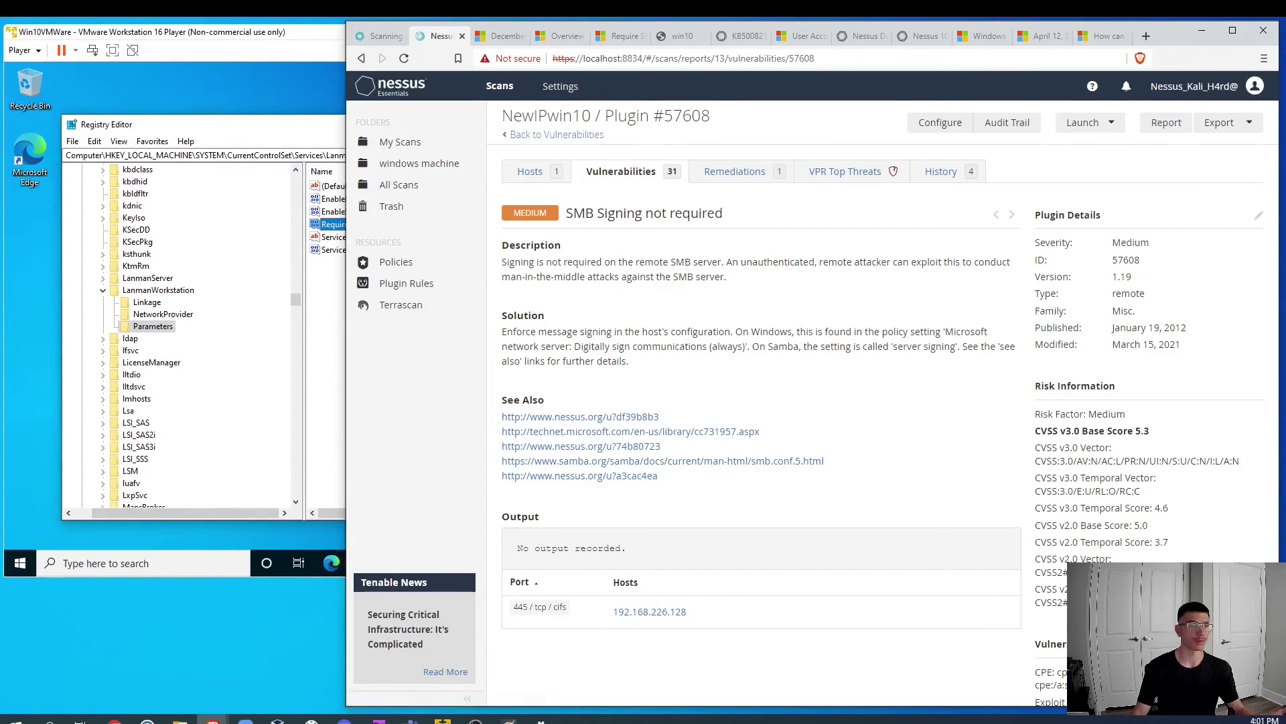
Step: Go back through Vulnerabilities to My Scans, start a New Scan, and browse the Scan Templates
{"action": "left_click", "coordinate": [532, 135]}
{"action": "left_click", "coordinate": [527, 135]}
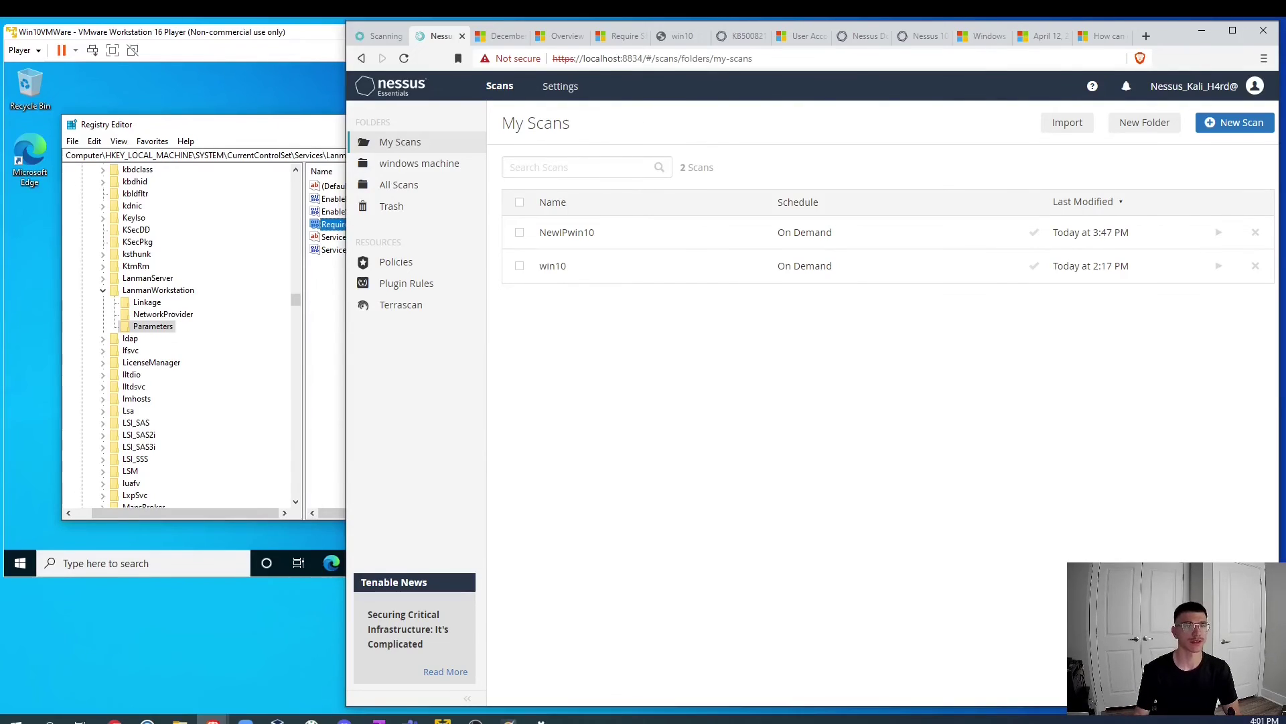
{"action": "left_click", "coordinate": [1235, 122]}
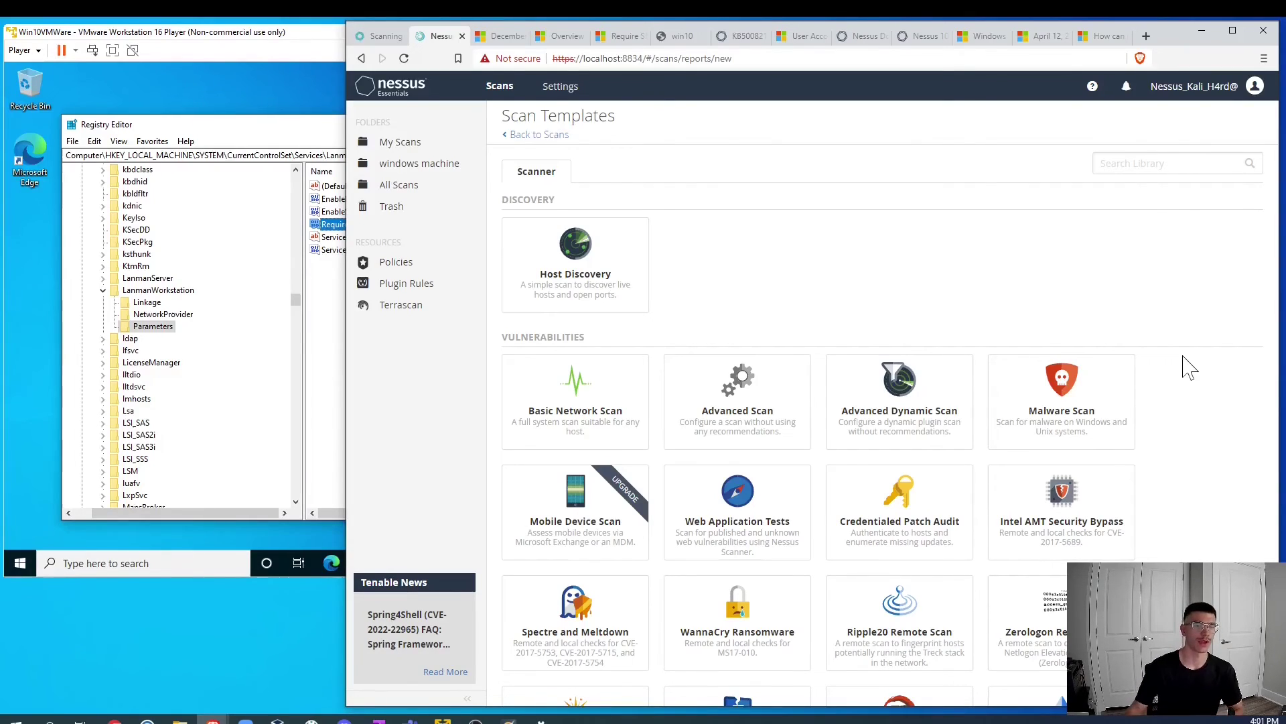
{"action": "scroll", "coordinate": [1072, 422], "scroll_direction": "down", "scroll_amount": 5}
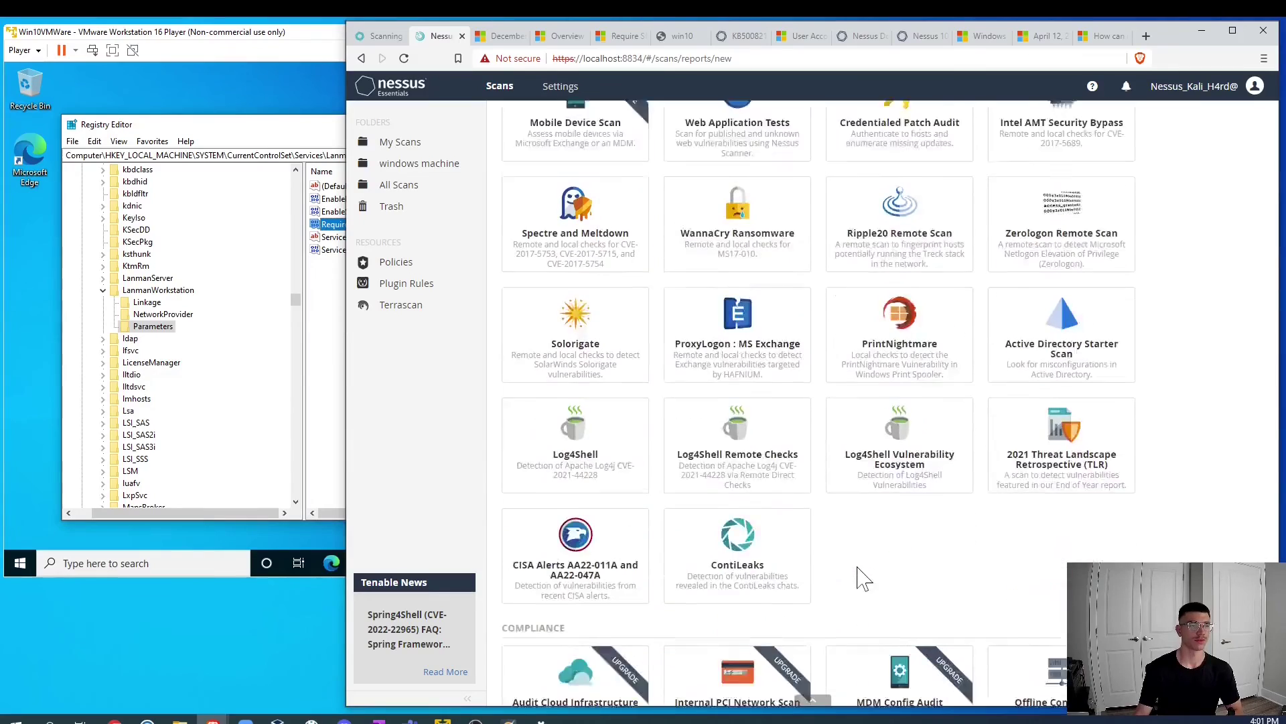
{"action": "scroll", "coordinate": [863, 577], "scroll_direction": "down", "scroll_amount": 1}
{"action": "scroll", "coordinate": [1198, 486], "scroll_direction": "down", "scroll_amount": 2}
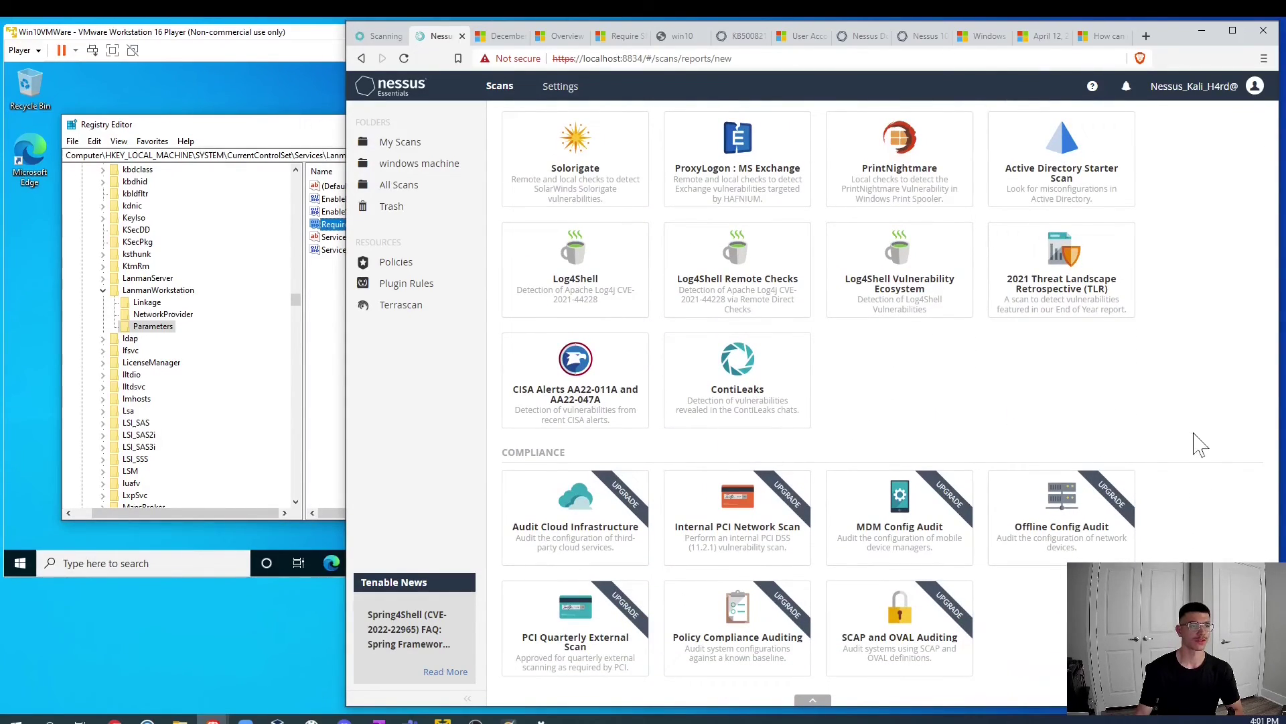
{"action": "scroll", "coordinate": [730, 349], "scroll_direction": "up", "scroll_amount": 8}
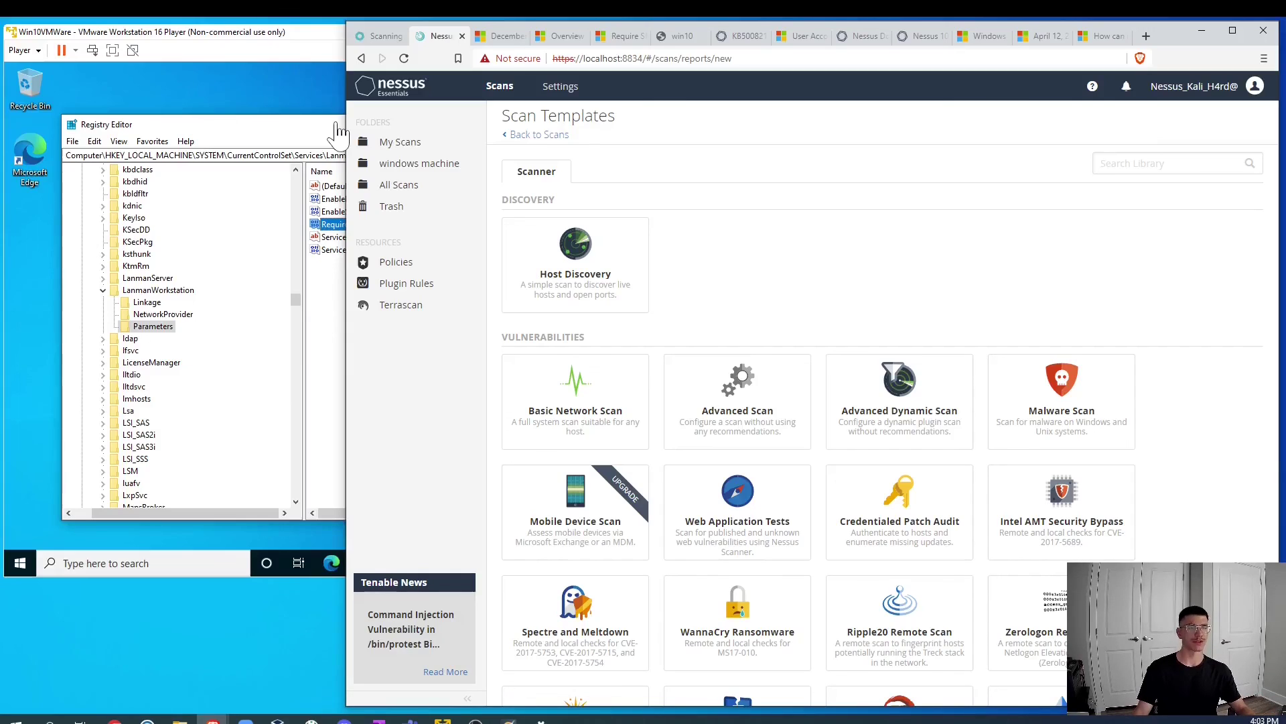
Step: Leave Scan Templates without creating a scan, returning to My Scans with NewIPwin10 and win10
{"action": "left_click", "coordinate": [537, 135]}
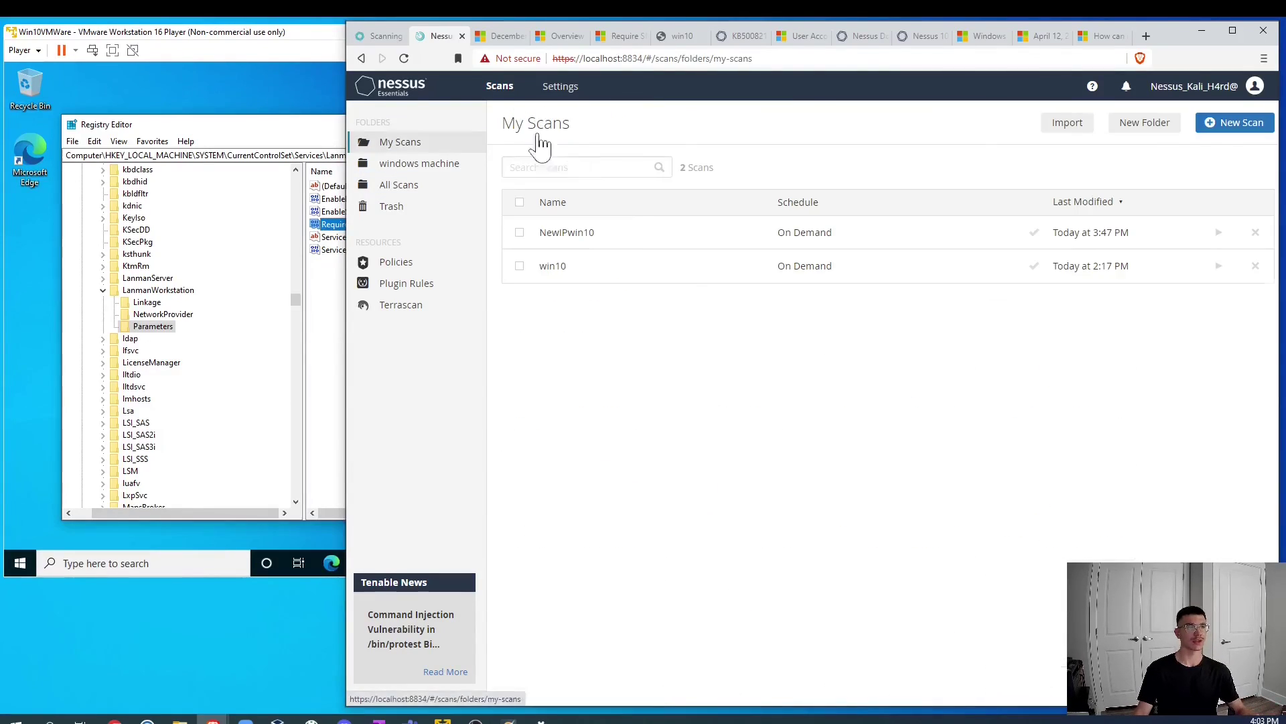